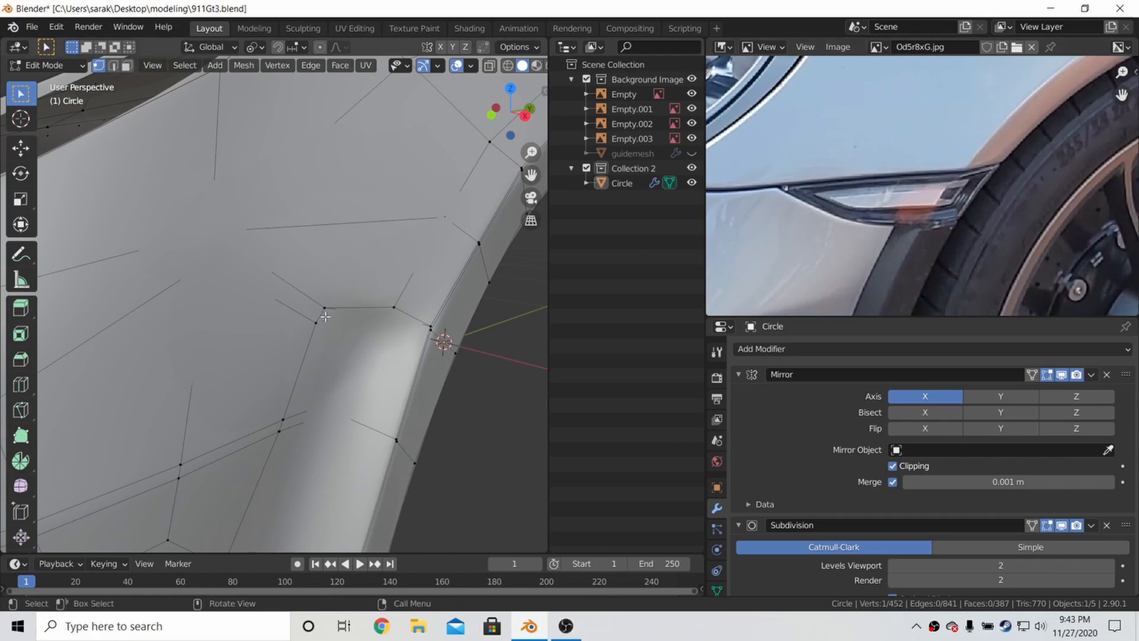
Check the fender mesh in wireframe, return to solid shading, and turn off the Subdivision modifier's edit-mode display
{"action": "key", "text": "z"}
{"action": "left_click", "coordinate": [380, 322]}
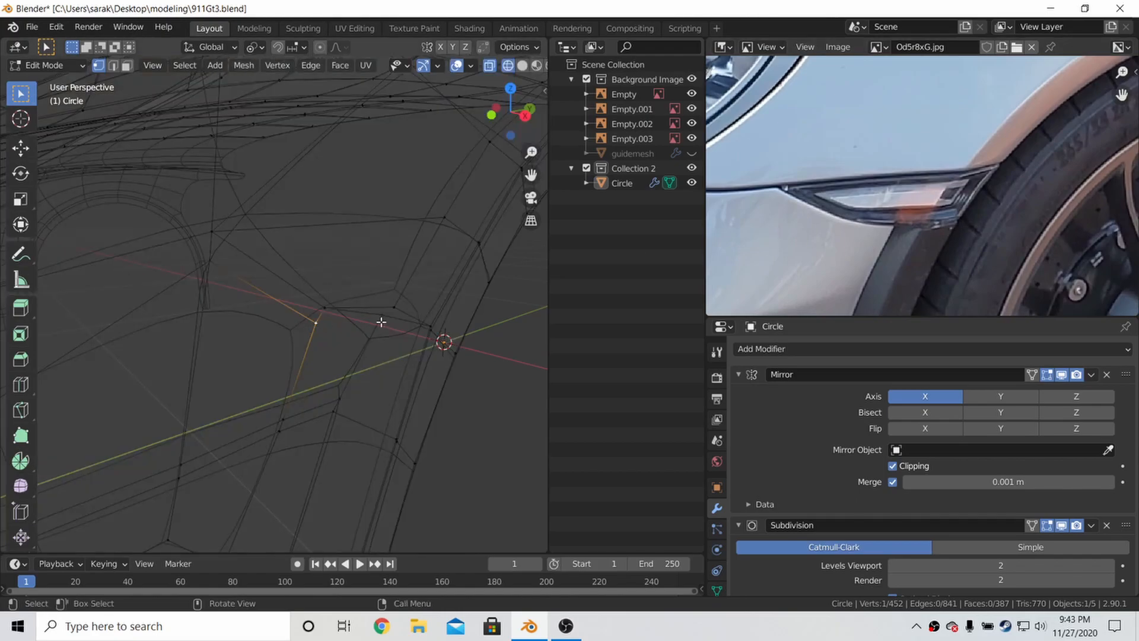
{"action": "key", "text": "z"}
{"action": "left_click", "coordinate": [458, 333]}
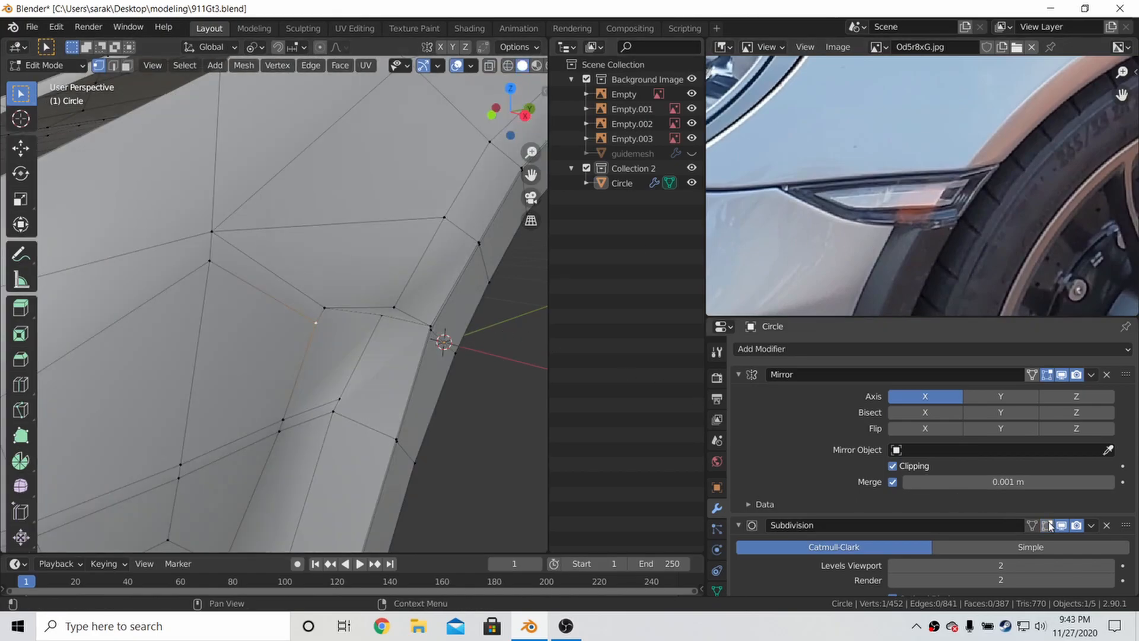
Knife-cut new edges from the vertex just below the fender crease across to the wheel arch edge
{"action": "middle_click_drag", "start_coordinate": [409, 356], "coordinate": [404, 287]}
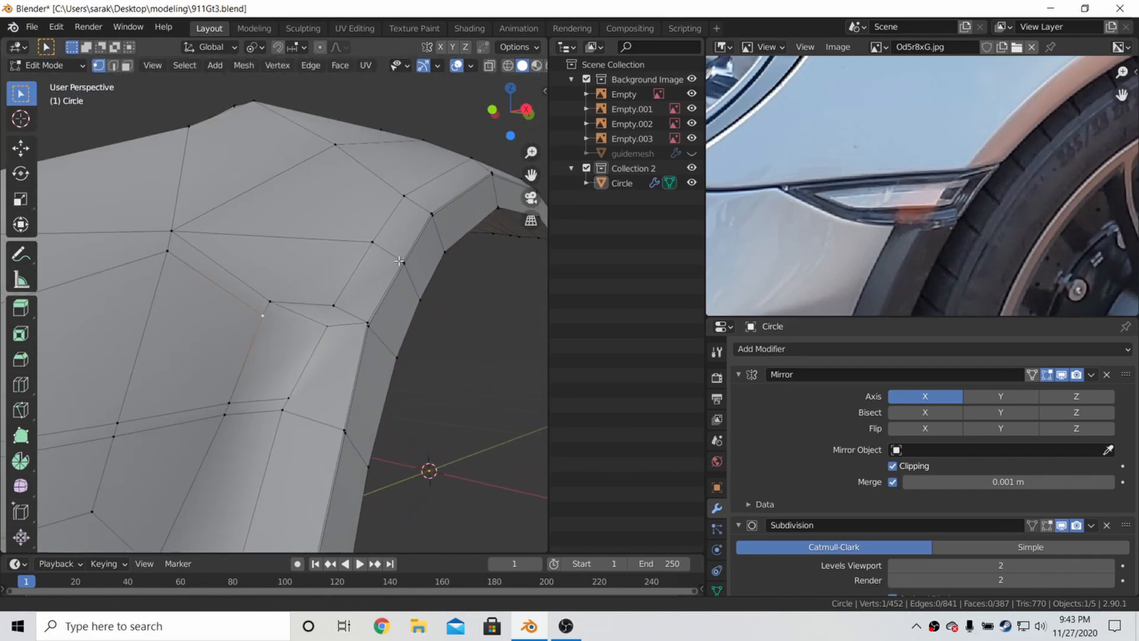
{"action": "key", "text": "k"}
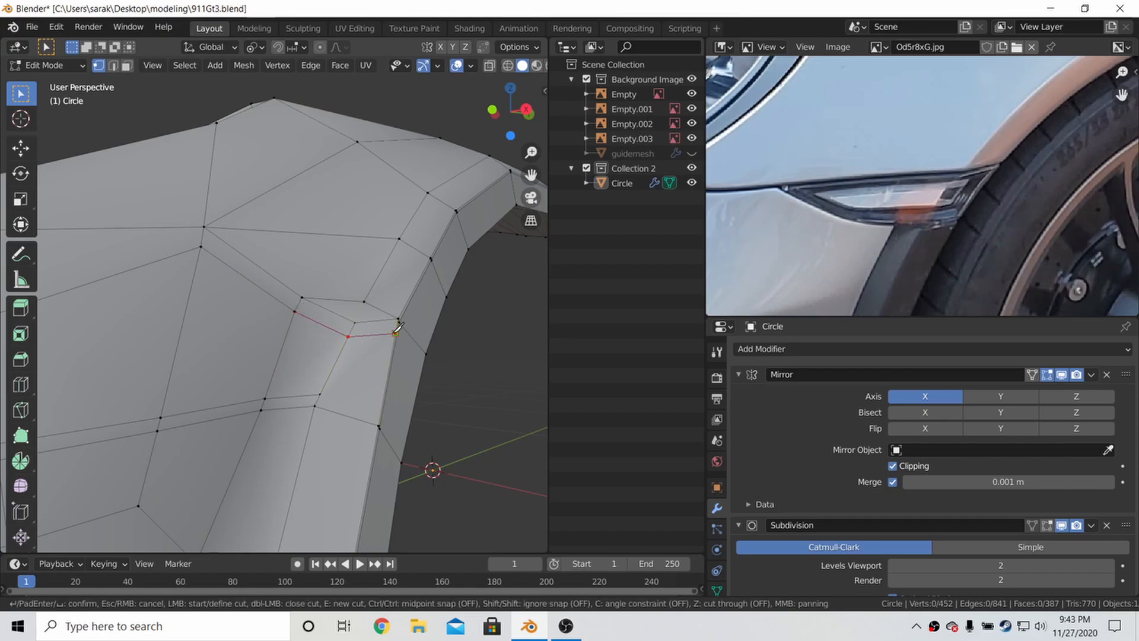
{"action": "key", "text": "Return"}
{"action": "key", "text": "z"}
{"action": "key", "text": "Tab"}
{"action": "scroll", "coordinate": [425, 336], "scroll_direction": "down", "scroll_amount": 3}
{"action": "left_click", "coordinate": [425, 334]}
{"action": "middle_click_drag", "start_coordinate": [425, 334], "coordinate": [386, 331]}
{"action": "scroll", "coordinate": [415, 362], "scroll_direction": "up", "scroll_amount": 4}
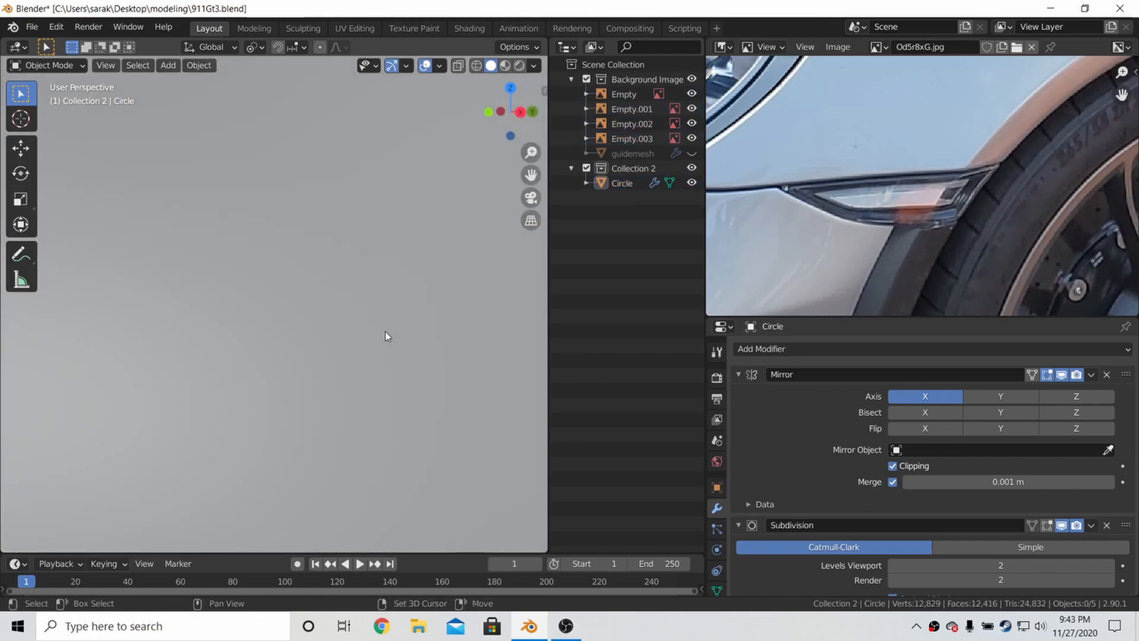
{"action": "scroll", "coordinate": [385, 331], "scroll_direction": "down", "scroll_amount": 4}
Slide the two inner vertices of the new cut up close to the crease line
{"action": "key", "text": "Tab"}
{"action": "left_click", "coordinate": [321, 408], "text": "shift"}
{"action": "key", "text": "g"}
{"action": "key", "text": "g"}
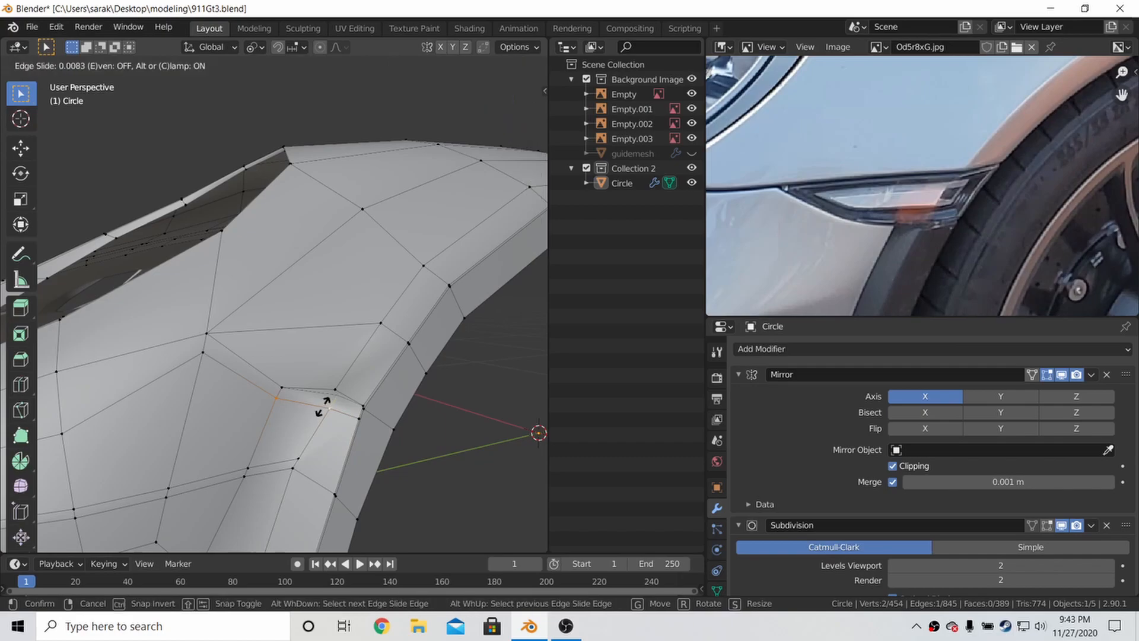
{"action": "left_click", "coordinate": [438, 254]}
Slide the cut's wheel-arch vertex up against the end of the crease and save the file
{"action": "left_click", "coordinate": [363, 409]}
{"action": "key", "text": "g"}
{"action": "key", "text": "g"}
{"action": "left_click", "coordinate": [411, 369]}
{"action": "key", "text": "Tab"}
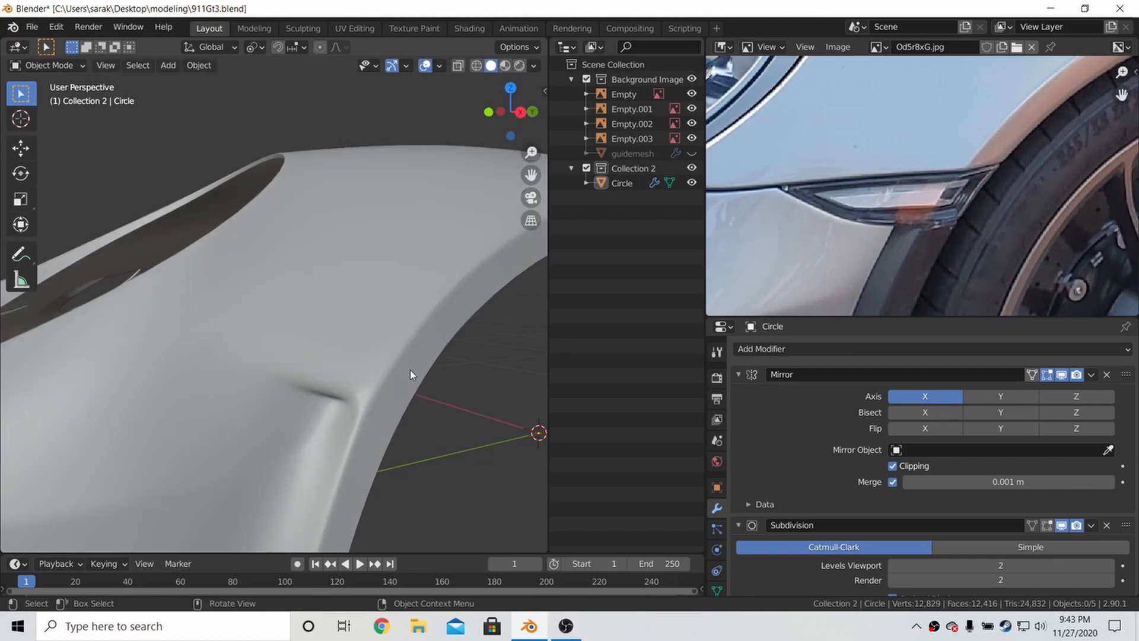
{"action": "scroll", "coordinate": [411, 369], "scroll_direction": "down", "scroll_amount": 4}
{"action": "key", "text": "ctrl+s"}
{"action": "middle_click_drag", "start_coordinate": [337, 369], "coordinate": [361, 368]}
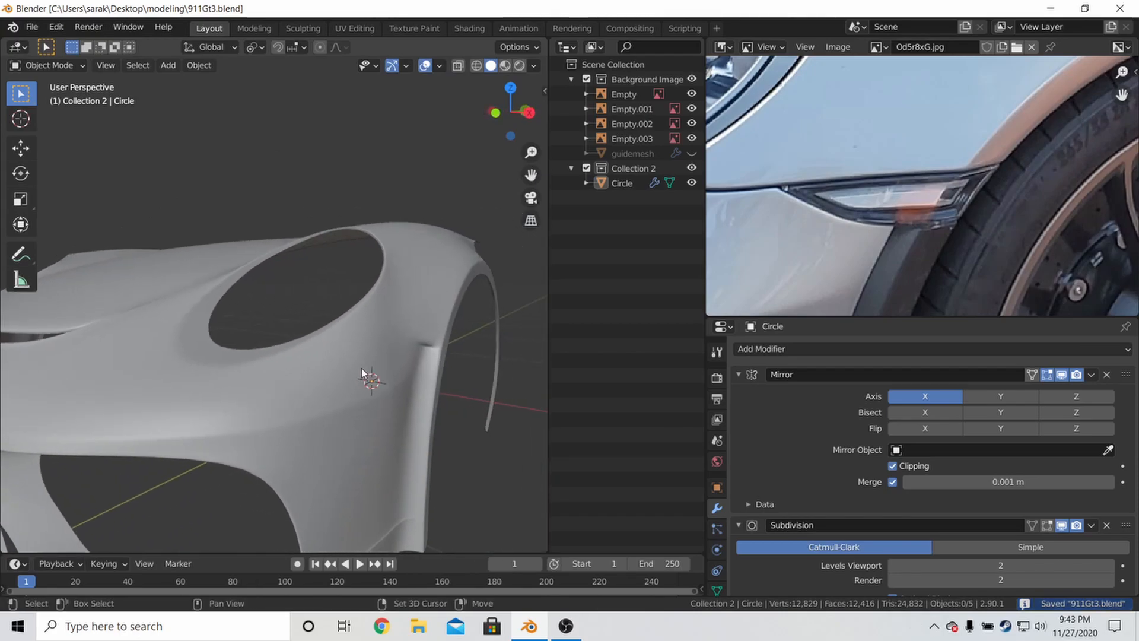
Slide the vertex beneath the side lamp's front corner up close to that corner and save the file
{"action": "key", "text": "Tab"}
{"action": "middle_click_drag", "start_coordinate": [465, 352], "coordinate": [318, 364]}
{"action": "key", "text": "Tab"}
{"action": "key", "text": "Tab"}
{"action": "scroll", "coordinate": [287, 370], "scroll_direction": "up", "scroll_amount": 4}
{"action": "left_click", "coordinate": [174, 463]}
{"action": "key", "text": "g"}
{"action": "key", "text": "g"}
{"action": "left_click", "coordinate": [180, 444]}
{"action": "key", "text": "Tab"}
{"action": "scroll", "coordinate": [291, 410], "scroll_direction": "down", "scroll_amount": 4}
{"action": "key", "text": "ctrl+s"}
Slide the vertex beneath the side lamp's front corner down its edge, level with the crease, and save the file
{"action": "key", "text": "Tab"}
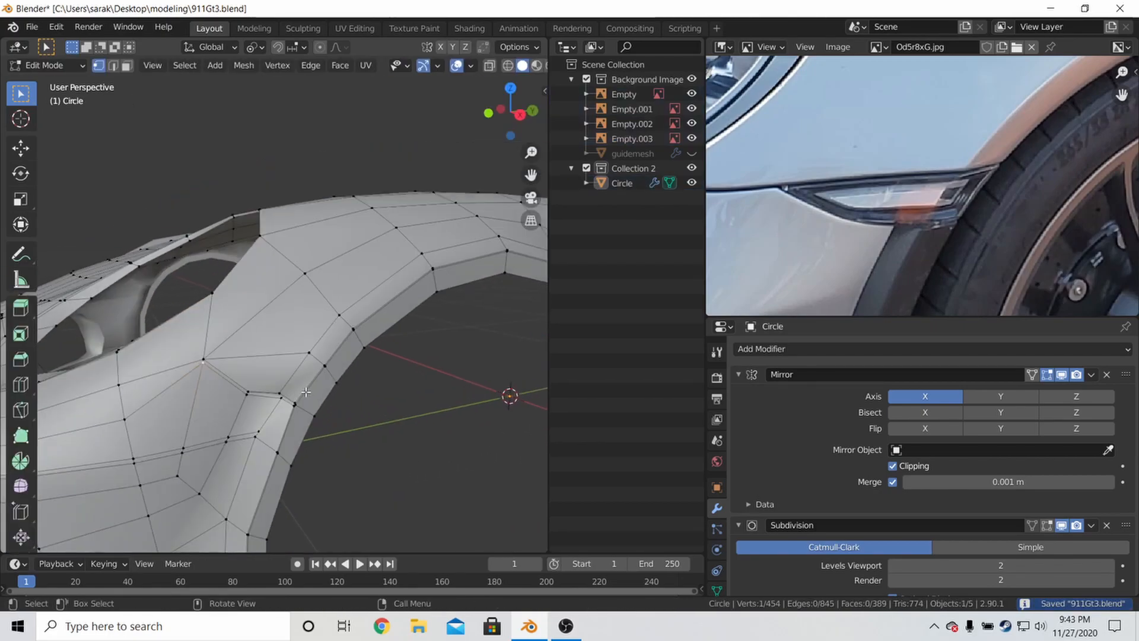
{"action": "key", "text": "g"}
{"action": "key", "text": "g"}
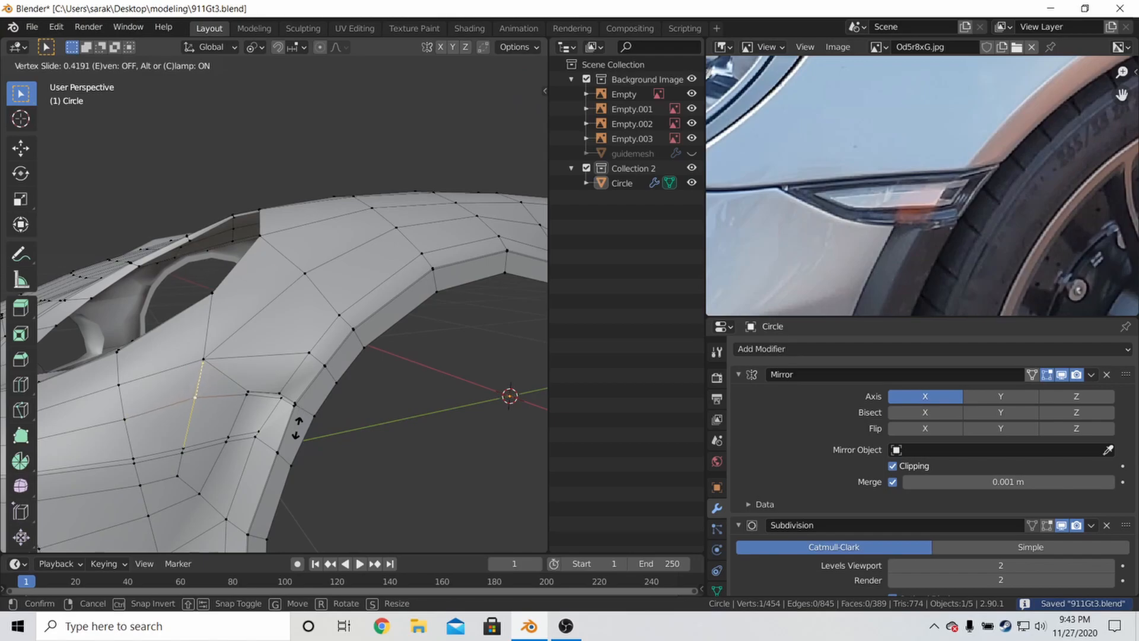
{"action": "left_click", "coordinate": [296, 428]}
{"action": "key", "text": "Tab"}
{"action": "scroll", "coordinate": [297, 422], "scroll_direction": "down", "scroll_amount": 5}
{"action": "key", "text": "ctrl+s"}
{"action": "middle_click_drag", "start_coordinate": [379, 408], "coordinate": [325, 395]}
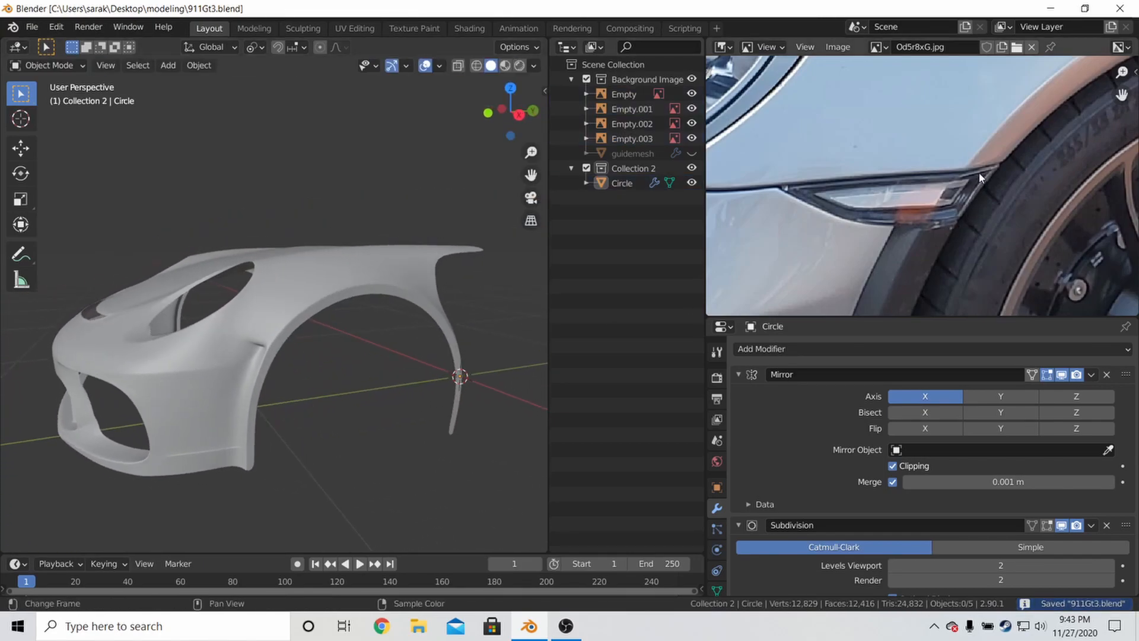
In the right-side wireframe view, move the vertex cluster at the crease's arch end up to the blueprint's lower lamp corner
{"action": "key", "text": "KP_3"}
{"action": "key", "text": "z"}
{"action": "left_click", "coordinate": [272, 337]}
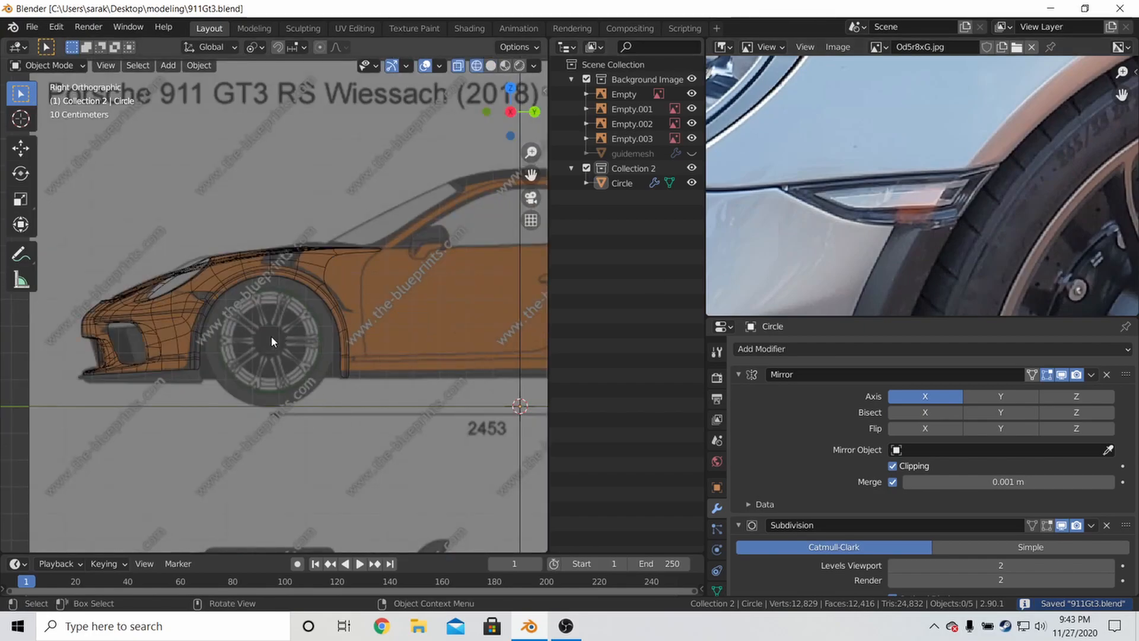
{"action": "key", "text": "Tab"}
{"action": "scroll", "coordinate": [272, 337], "scroll_direction": "up", "scroll_amount": 10}
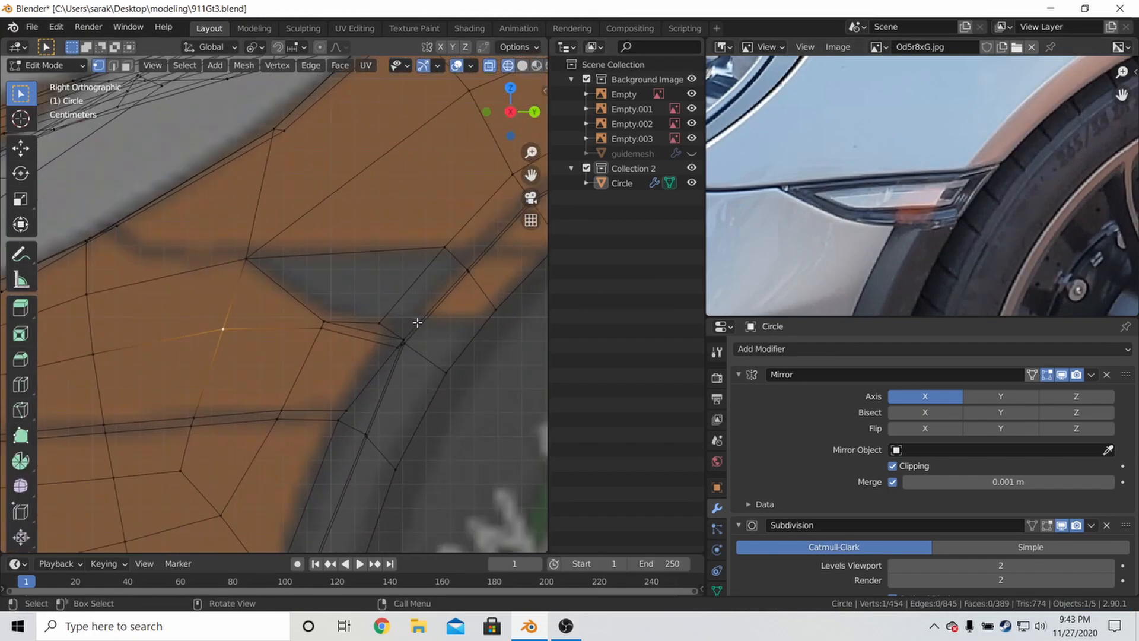
{"action": "middle_click_drag", "start_coordinate": [417, 322], "coordinate": [374, 322], "text": "shift"}
{"action": "key", "text": "z"}
{"action": "left_click", "coordinate": [297, 326]}
{"action": "left_click", "coordinate": [358, 345]}
{"action": "key", "text": "c"}
{"action": "left_click", "coordinate": [360, 343]}
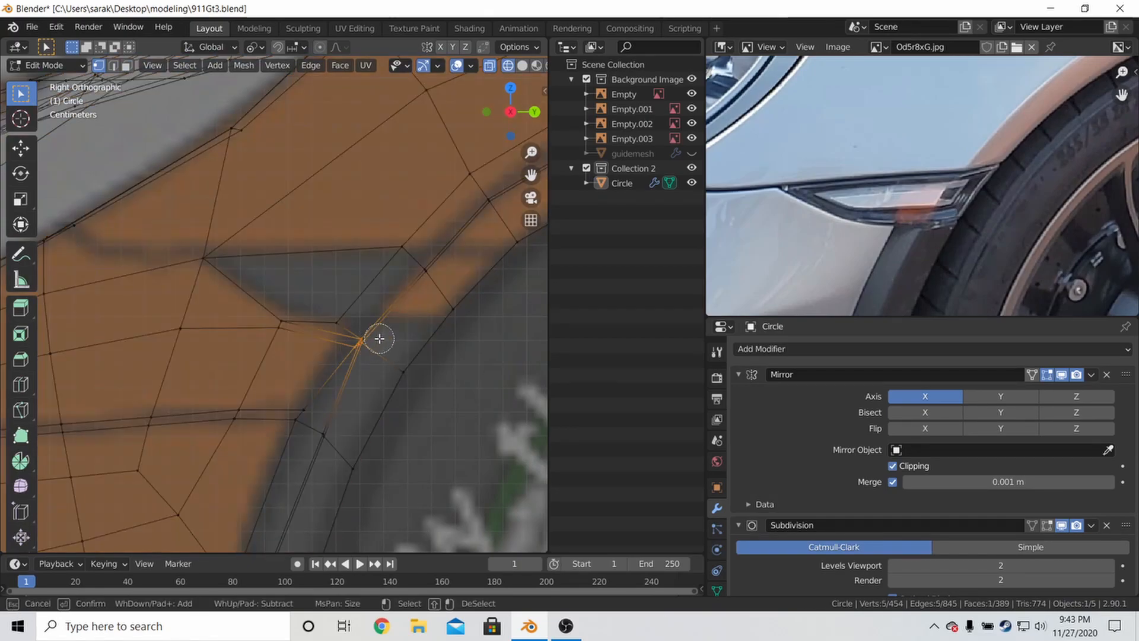
{"action": "key", "text": "Escape"}
{"action": "key", "text": "g"}
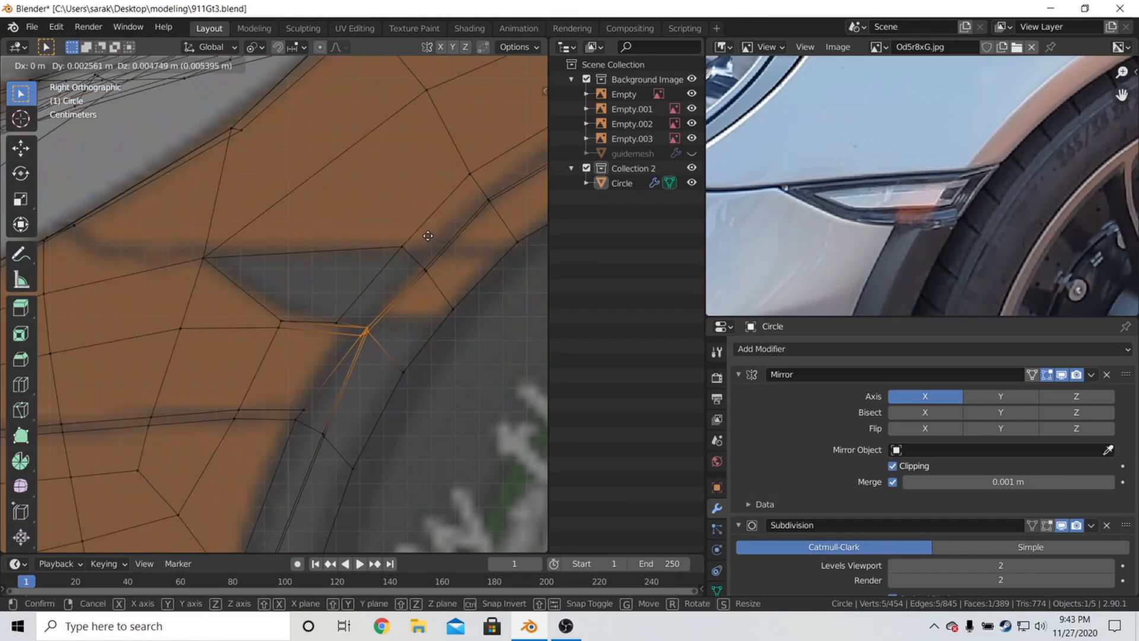
{"action": "left_click", "coordinate": [446, 199]}
Slide the crease vertex beside that cluster slightly toward the wheel arch, inspect the smoothed fender, and save the file
{"action": "left_click", "coordinate": [338, 319]}
{"action": "key", "text": "g"}
{"action": "key", "text": "g"}
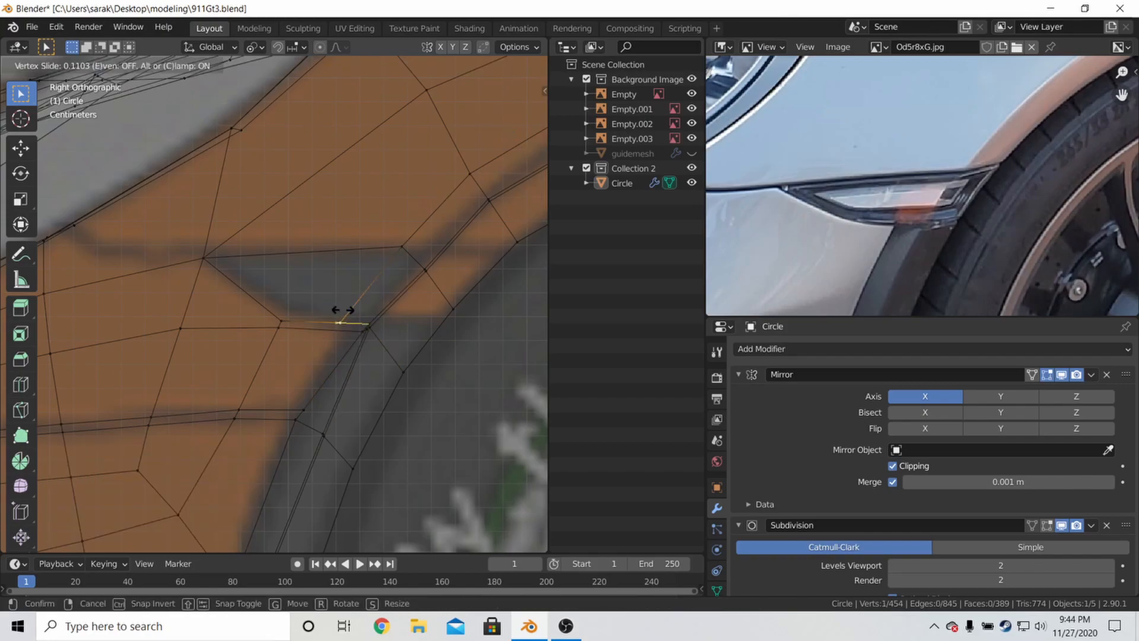
{"action": "left_click", "coordinate": [344, 309]}
{"action": "key", "text": "z"}
{"action": "left_click", "coordinate": [414, 308]}
{"action": "key", "text": "Tab"}
{"action": "key", "text": "a"}
{"action": "key", "text": "a"}
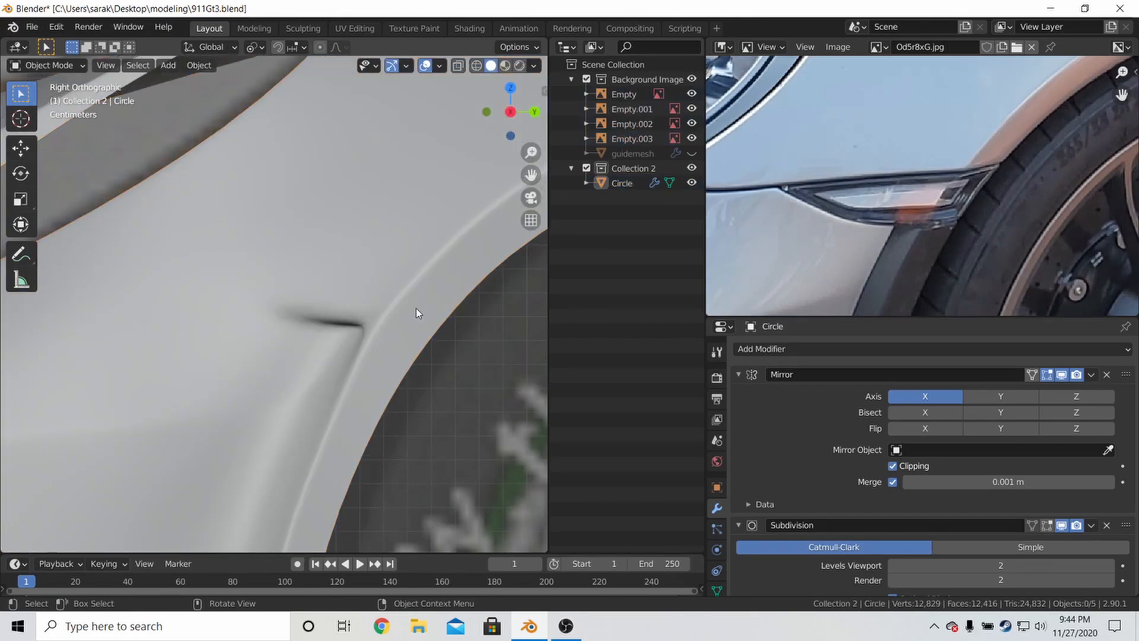
{"action": "scroll", "coordinate": [415, 308], "scroll_direction": "down", "scroll_amount": 1}
{"action": "key", "text": "ctrl+s"}
{"action": "middle_click_drag", "start_coordinate": [414, 308], "coordinate": [451, 264]}
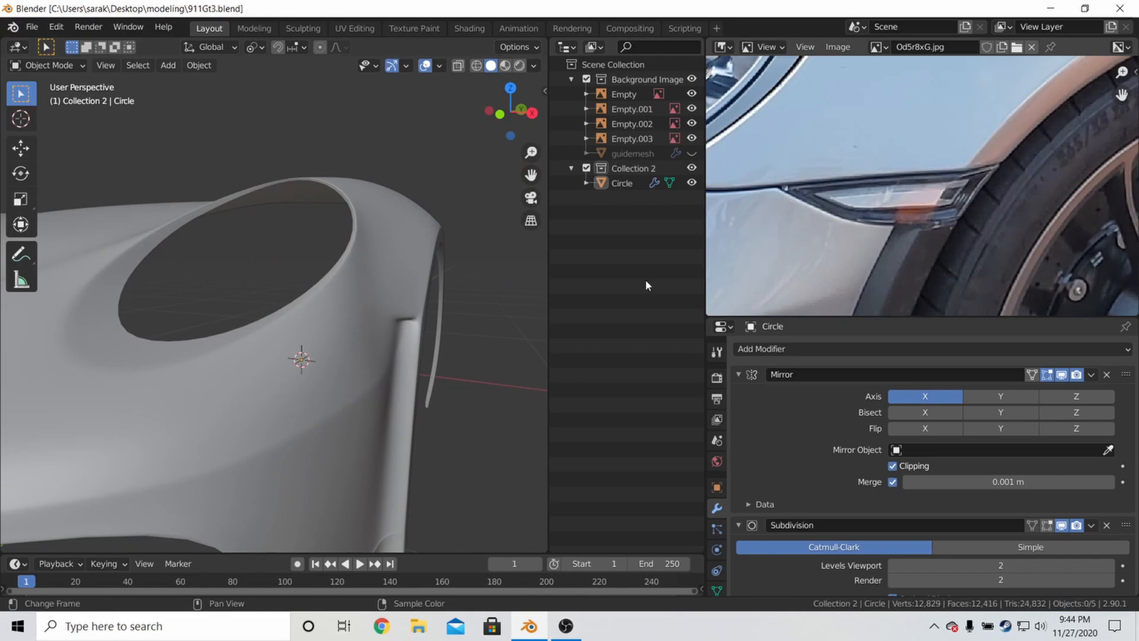
{"action": "middle_click_drag", "start_coordinate": [423, 296], "coordinate": [382, 292]}
{"action": "key", "text": "ctrl+s"}
Slide the vertex at the side lamp's front corner along its edge and save the file
{"action": "scroll", "coordinate": [425, 297], "scroll_direction": "up", "scroll_amount": 3}
{"action": "key", "text": "Tab"}
{"action": "middle_click_drag", "start_coordinate": [313, 277], "coordinate": [279, 274]}
{"action": "key", "text": "shift+v"}
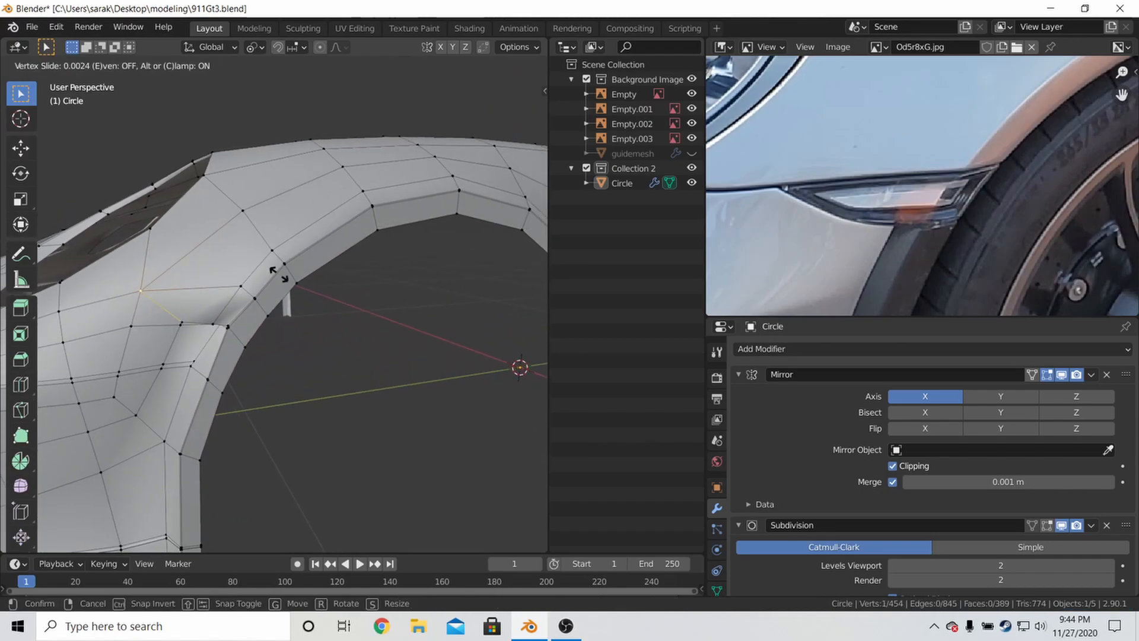
{"action": "left_click", "coordinate": [323, 273]}
{"action": "key", "text": "Tab"}
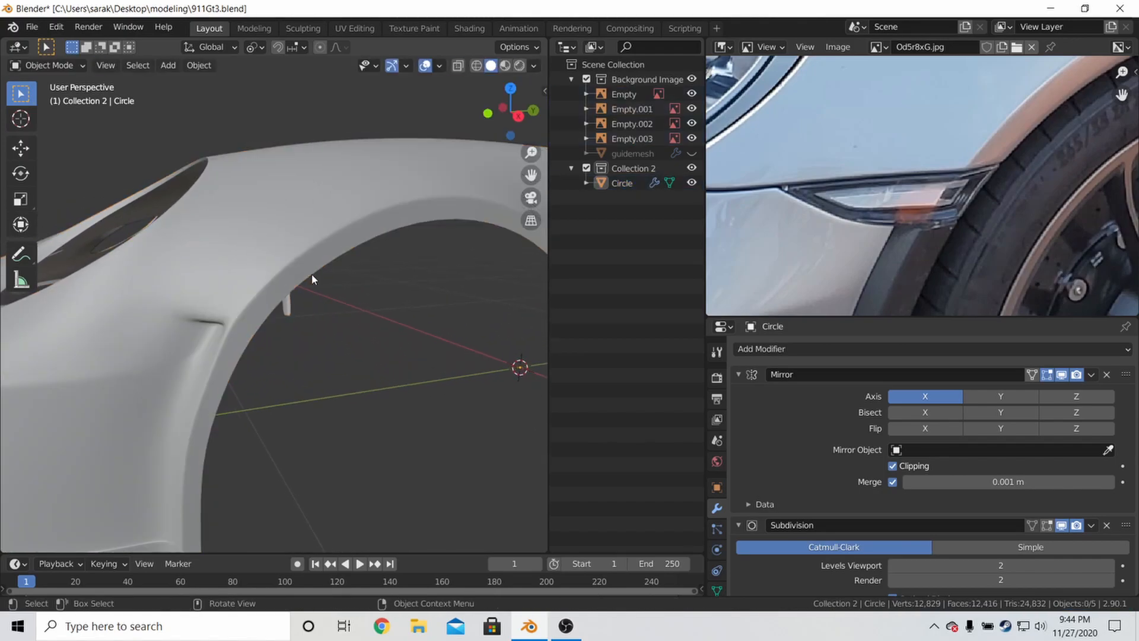
{"action": "scroll", "coordinate": [312, 273], "scroll_direction": "down", "scroll_amount": 6}
{"action": "key", "text": "ctrl+s"}
{"action": "middle_click_drag", "start_coordinate": [321, 270], "coordinate": [391, 286]}
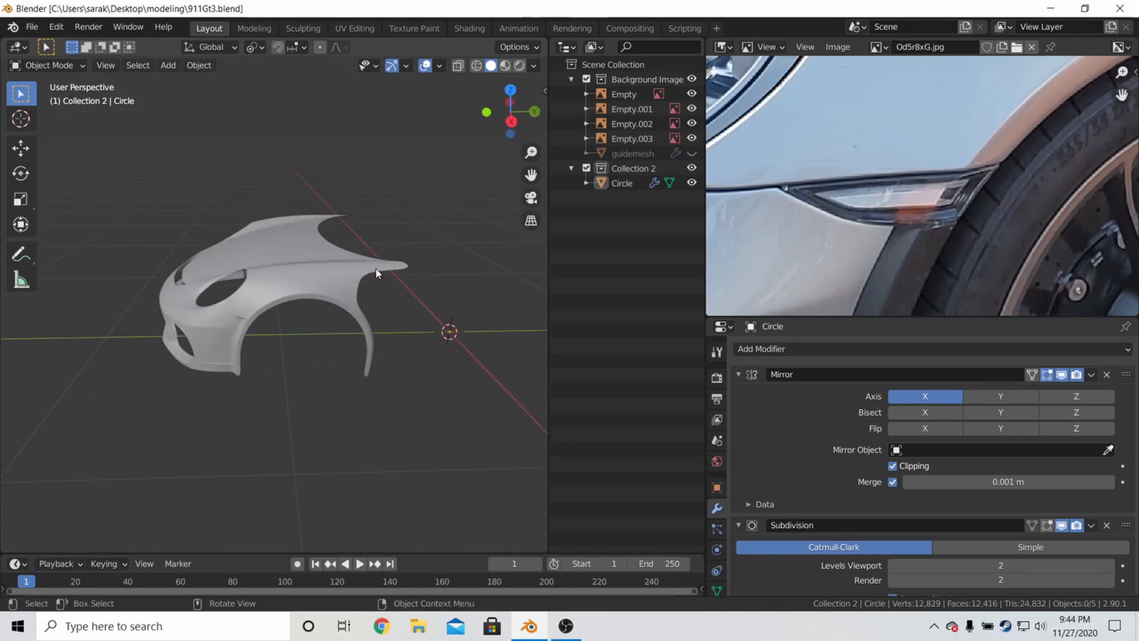
Using the reference photo's fender vent area and the side blueprint, slide the fender's rear-edge vertex above the arch upward
{"action": "scroll", "coordinate": [773, 192], "scroll_direction": "down", "scroll_amount": 1}
{"action": "scroll", "coordinate": [773, 192], "scroll_direction": "down", "scroll_amount": 2}
{"action": "middle_click_drag", "start_coordinate": [940, 143], "coordinate": [812, 201]}
{"action": "scroll", "coordinate": [848, 191], "scroll_direction": "down", "scroll_amount": 1}
{"action": "middle_click_drag", "start_coordinate": [986, 87], "coordinate": [978, 110]}
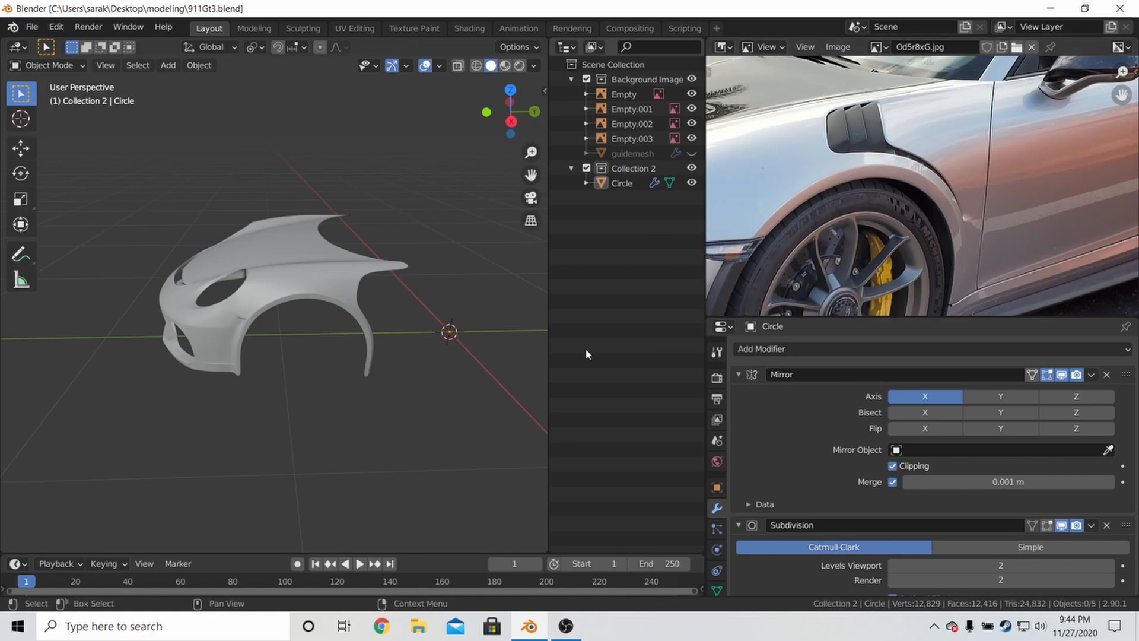
{"action": "key", "text": "Tab"}
{"action": "key", "text": "KP_3"}
{"action": "scroll", "coordinate": [380, 286], "scroll_direction": "up", "scroll_amount": 5}
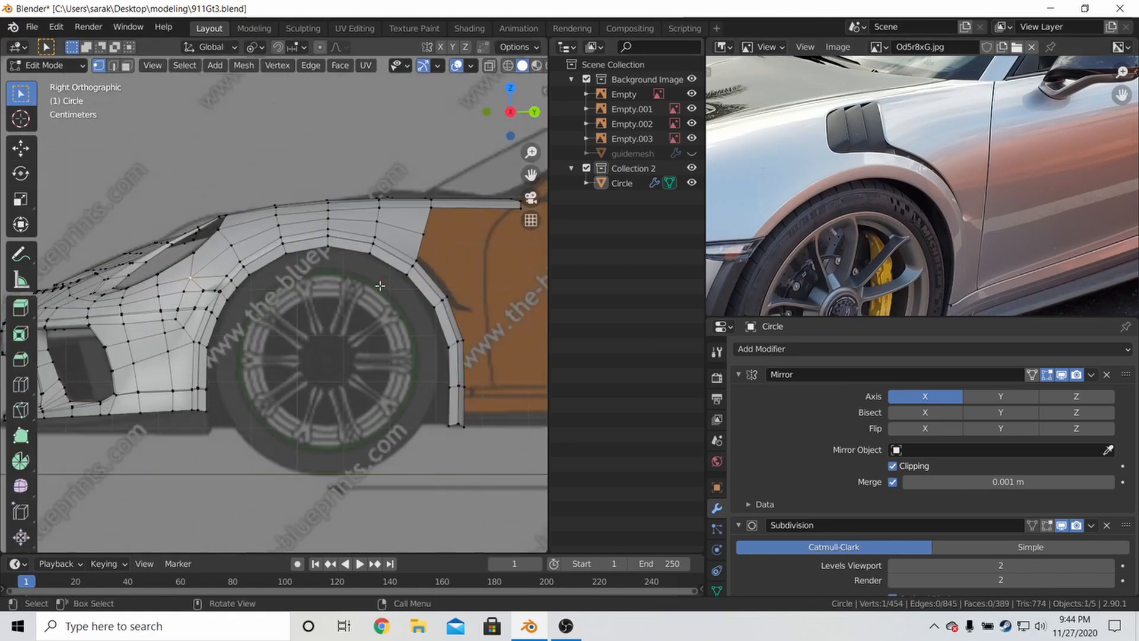
{"action": "key", "text": "z"}
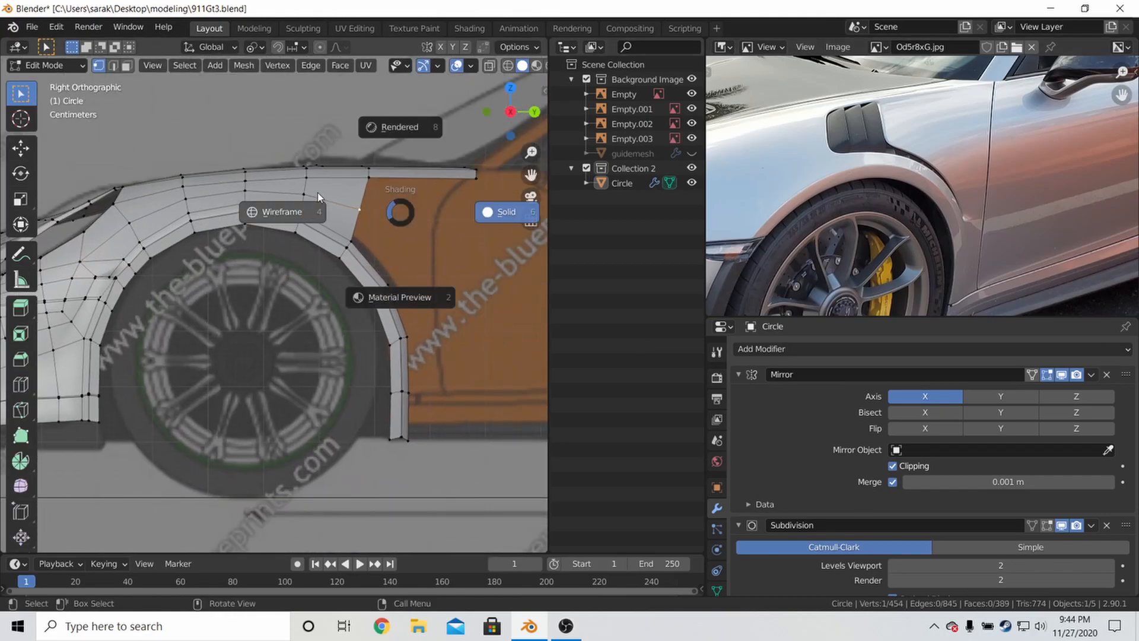
{"action": "left_click", "coordinate": [324, 197]}
{"action": "key", "text": "g"}
{"action": "key", "text": "g"}
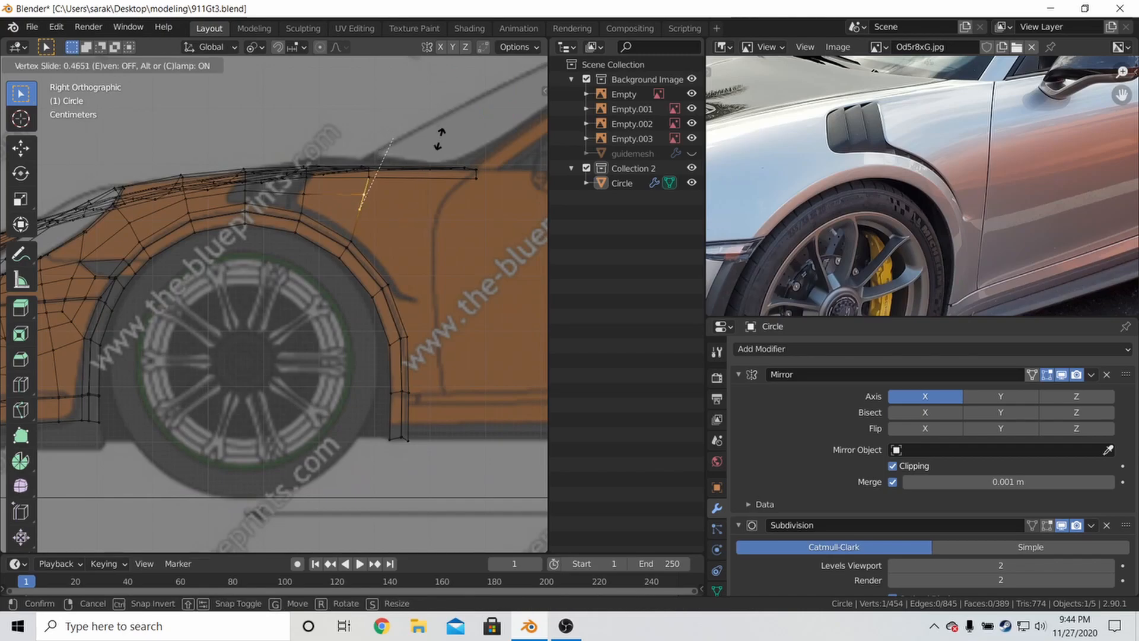
{"action": "left_click", "coordinate": [438, 125]}
Slide the neighbouring fender vertex upward, and slide the rear-edge vertex further up by a factor of 0.196
{"action": "key", "text": "z"}
{"action": "left_click", "coordinate": [330, 140]}
{"action": "key", "text": "g"}
{"action": "key", "text": "g"}
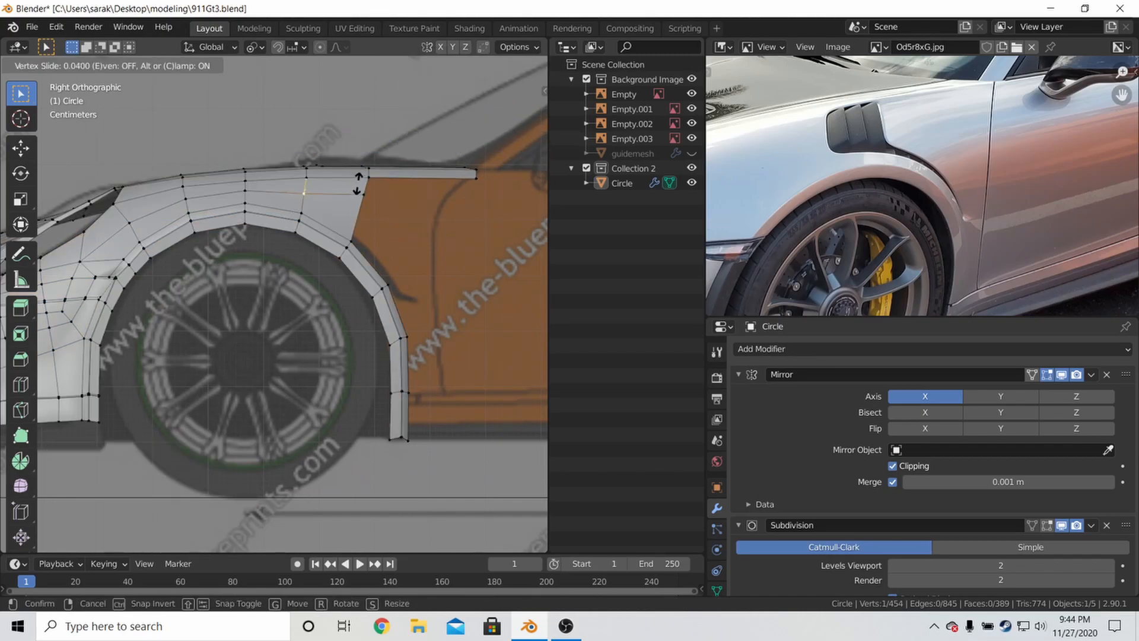
{"action": "left_click", "coordinate": [383, 153]}
{"action": "left_click", "coordinate": [374, 196]}
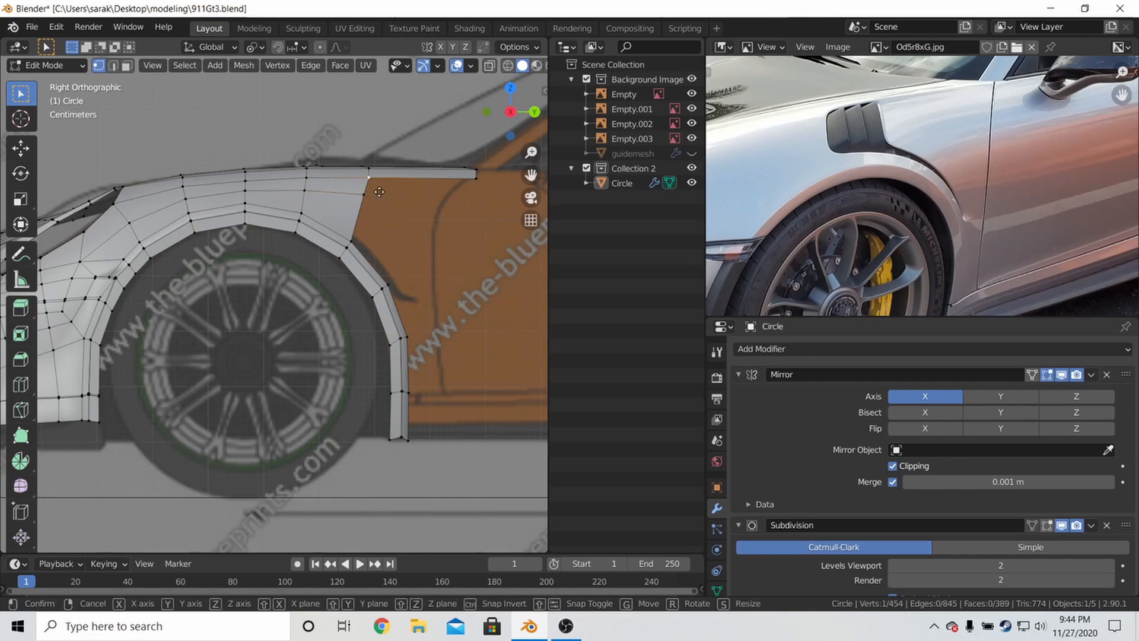
{"action": "key", "text": "g"}
{"action": "key", "text": "g"}
{"action": "left_click", "coordinate": [392, 162]}
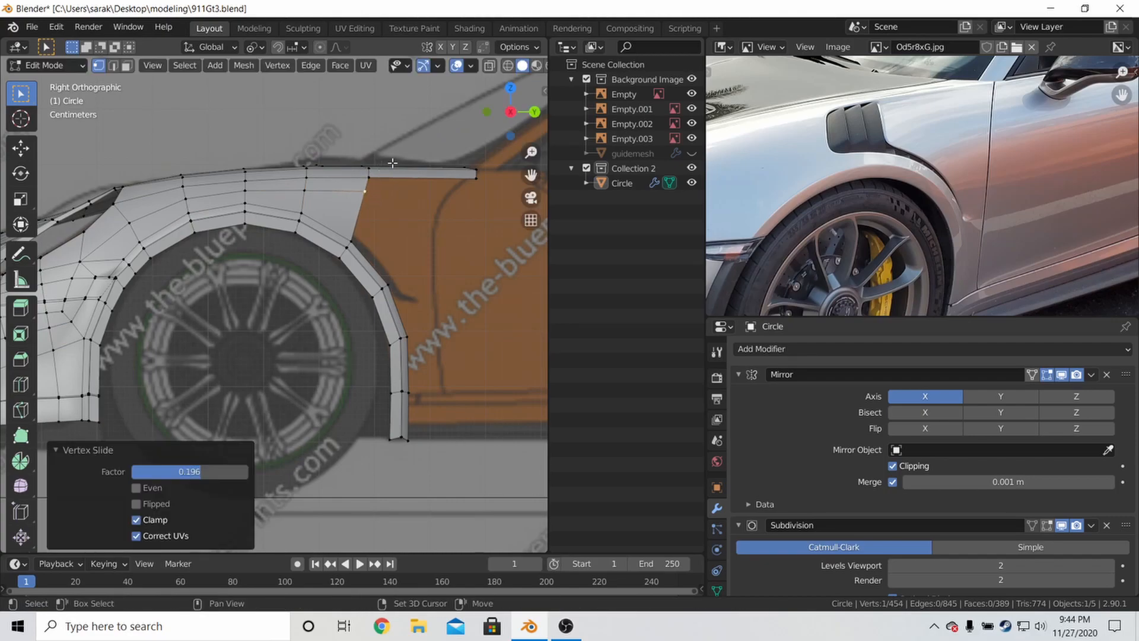
Flatten the bottom vertices of the arch's rear leg to scale 0 along Z and move them down 0.002673 m
{"action": "left_click", "coordinate": [369, 249], "text": "shift"}
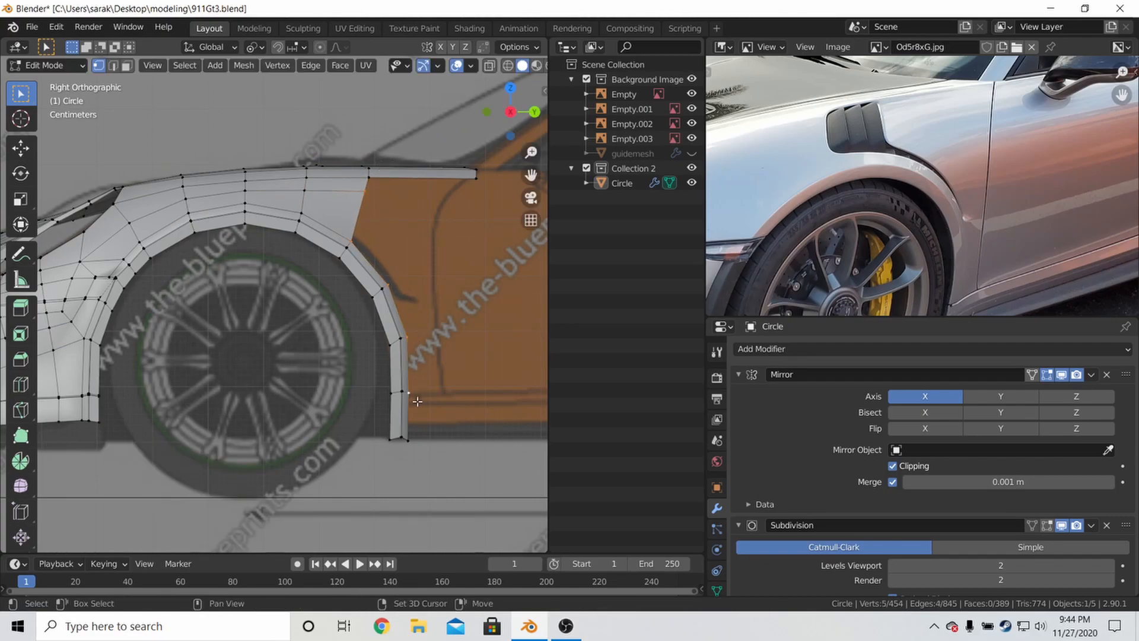
{"action": "left_click_drag", "start_coordinate": [383, 428], "coordinate": [416, 450]}
{"action": "key", "text": "s"}
{"action": "key", "text": "z"}
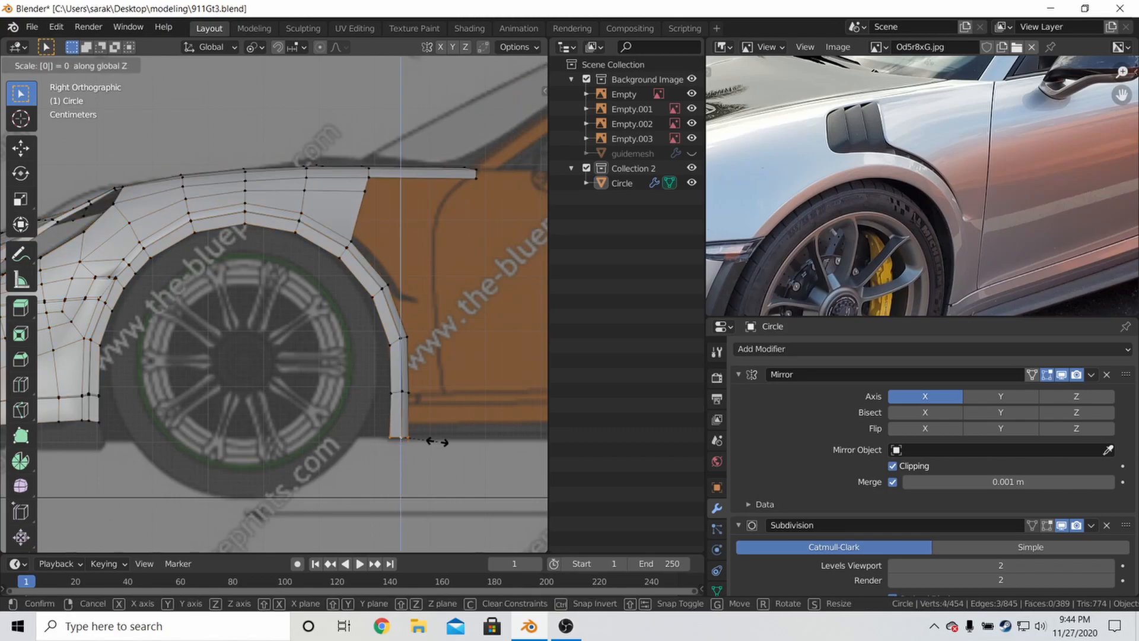
{"action": "key", "text": "0"}
{"action": "key", "text": "Return"}
{"action": "key", "text": "g"}
{"action": "key", "text": "z"}
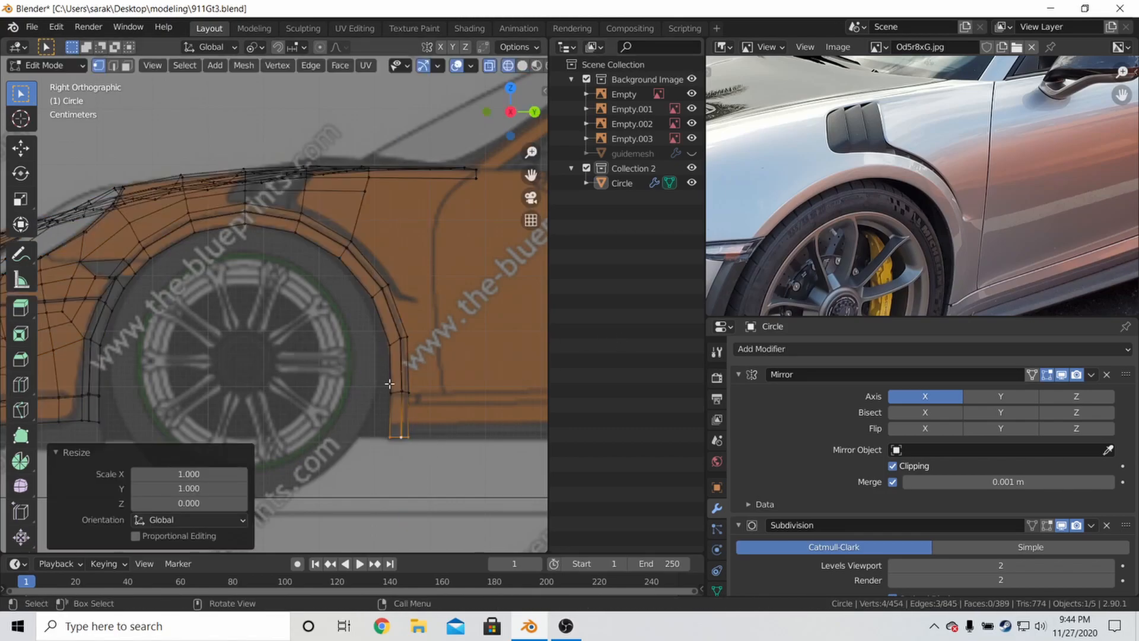
{"action": "left_click", "coordinate": [404, 395]}
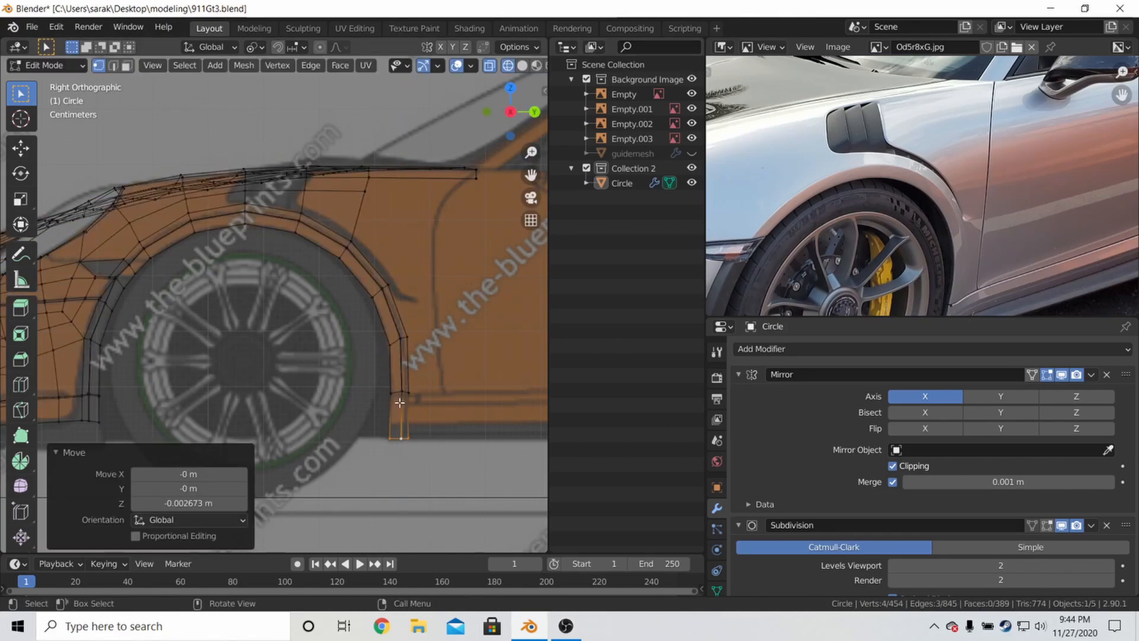
Extrude the outer edge of the wheel arch's rear leg 0.06363 m along Y toward the door
{"action": "left_click", "coordinate": [411, 437]}
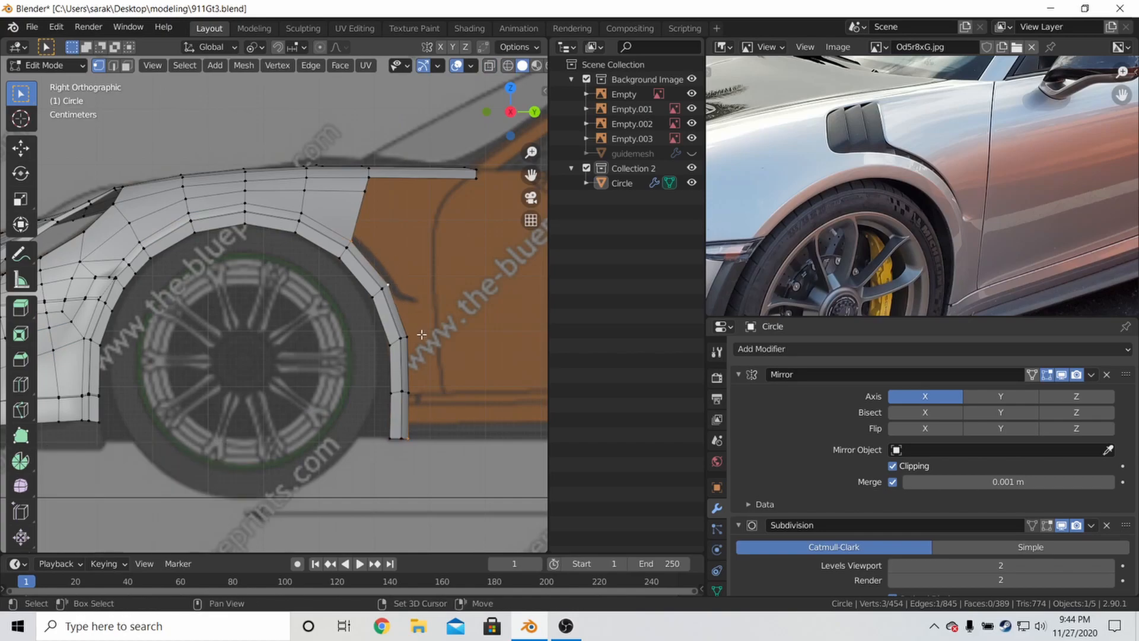
{"action": "scroll", "coordinate": [429, 369], "scroll_direction": "down", "scroll_amount": 1}
{"action": "key", "text": "e"}
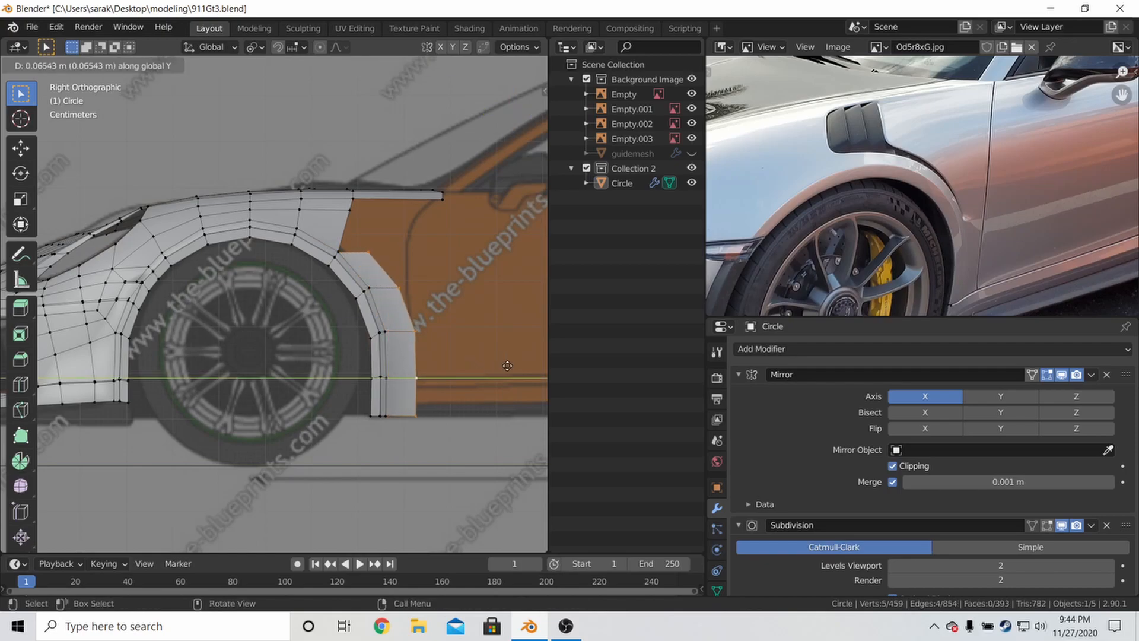
{"action": "left_click", "coordinate": [481, 361]}
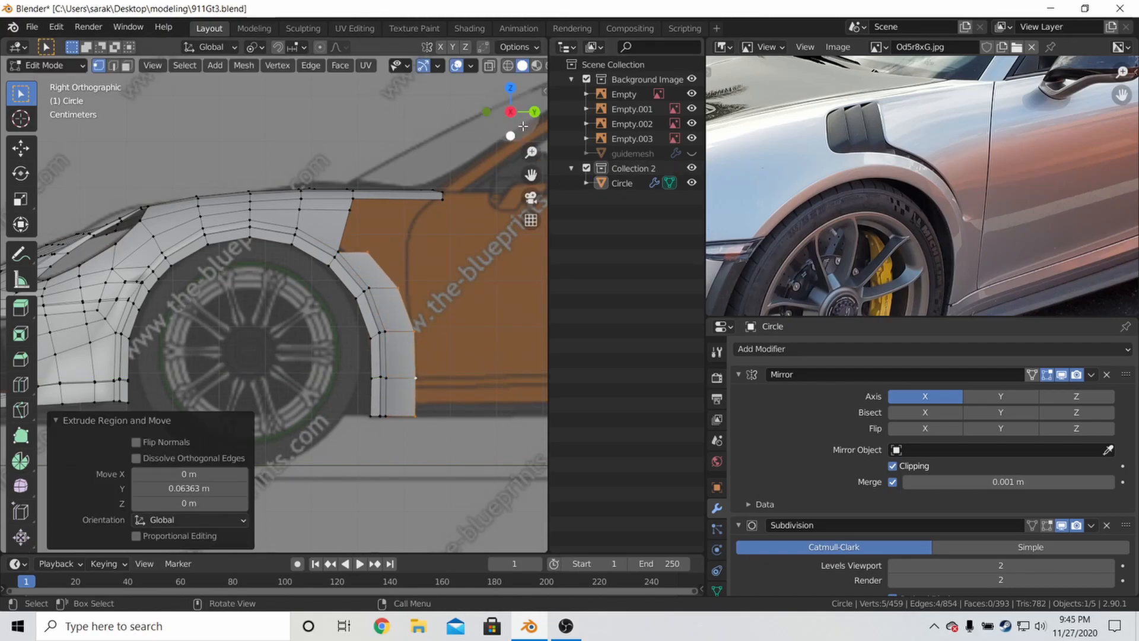
{"action": "left_click", "coordinate": [544, 91]}
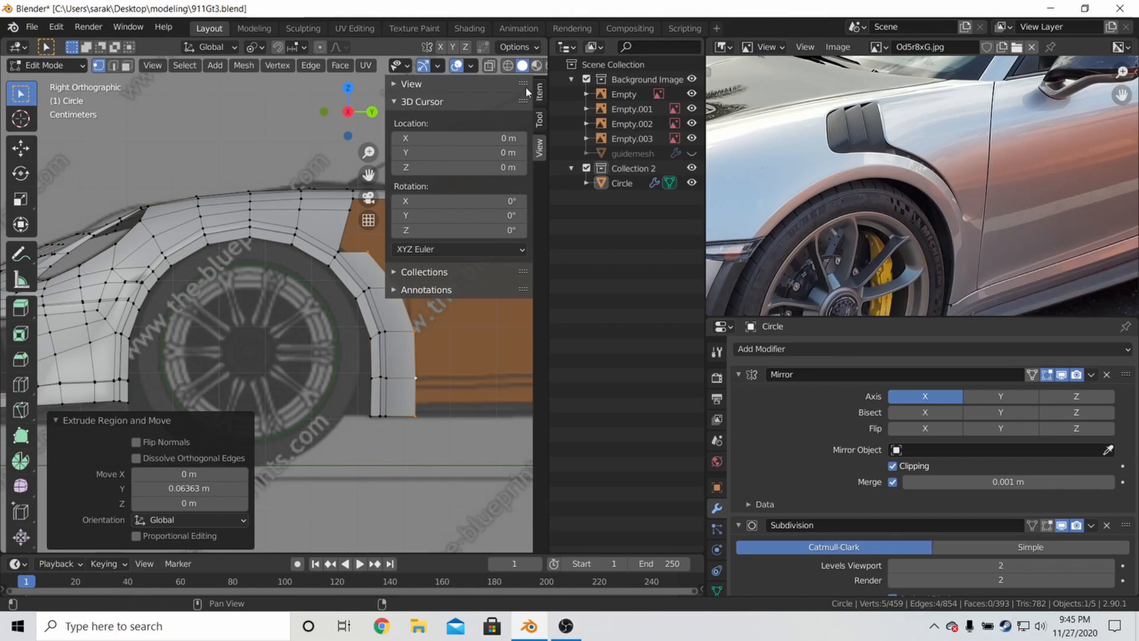
{"action": "left_click", "coordinate": [394, 87]}
{"action": "left_click", "coordinate": [394, 88]}
{"action": "left_click", "coordinate": [396, 104]}
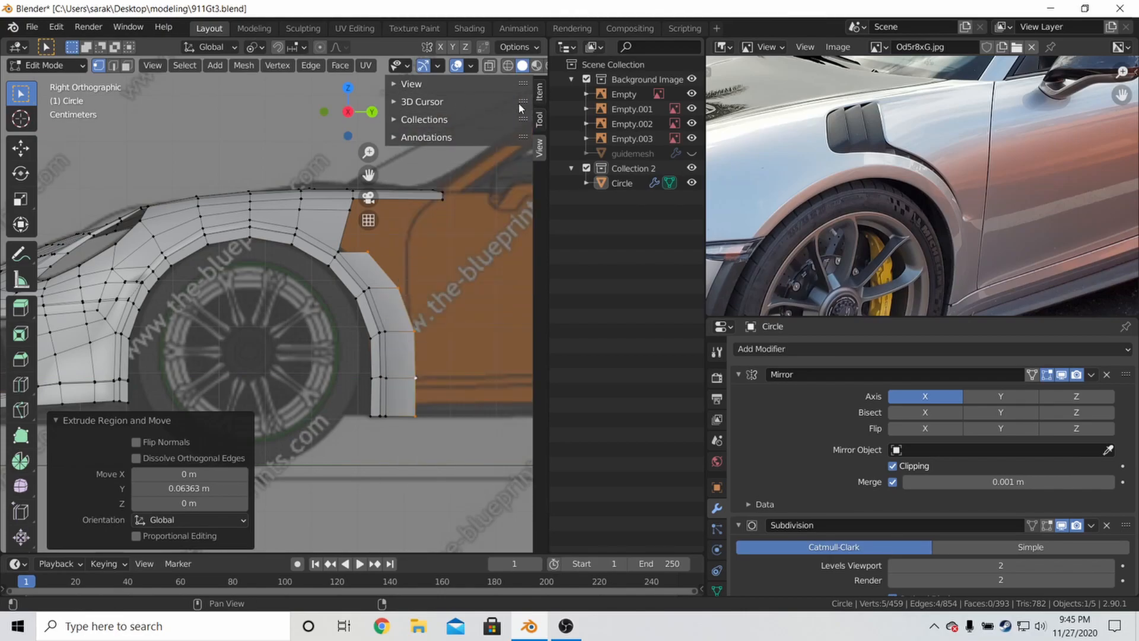
{"action": "key", "text": "n"}
Find the Shortcut VUr add-on in the preferences by searching for "short" and enable it
{"action": "left_click", "coordinate": [32, 27]}
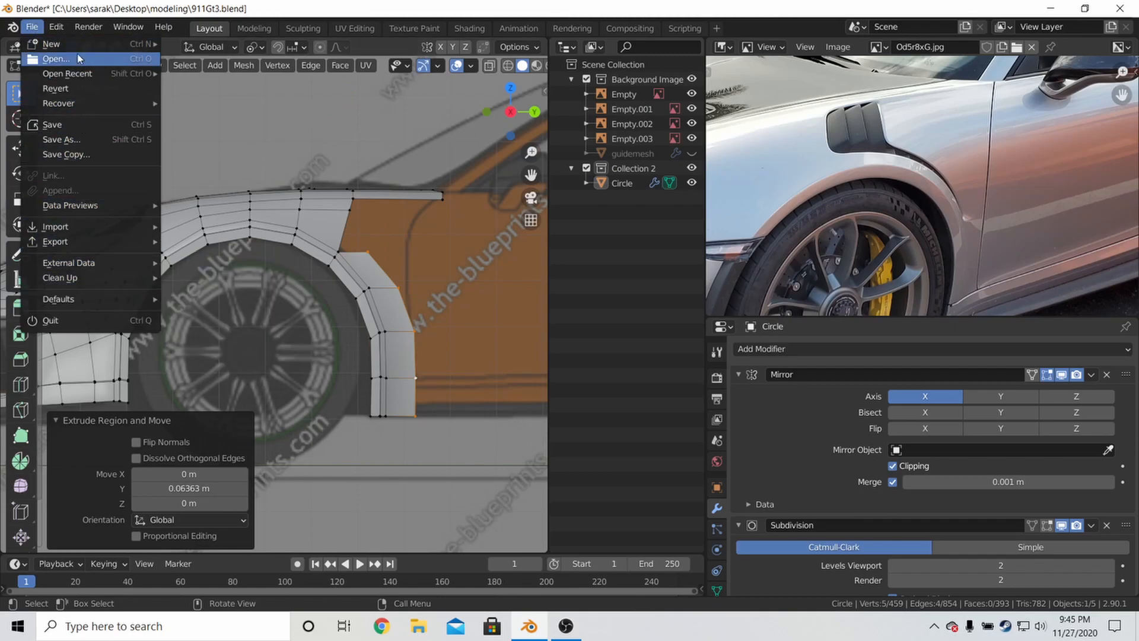
{"action": "left_click", "coordinate": [57, 27]}
{"action": "left_click", "coordinate": [112, 238]}
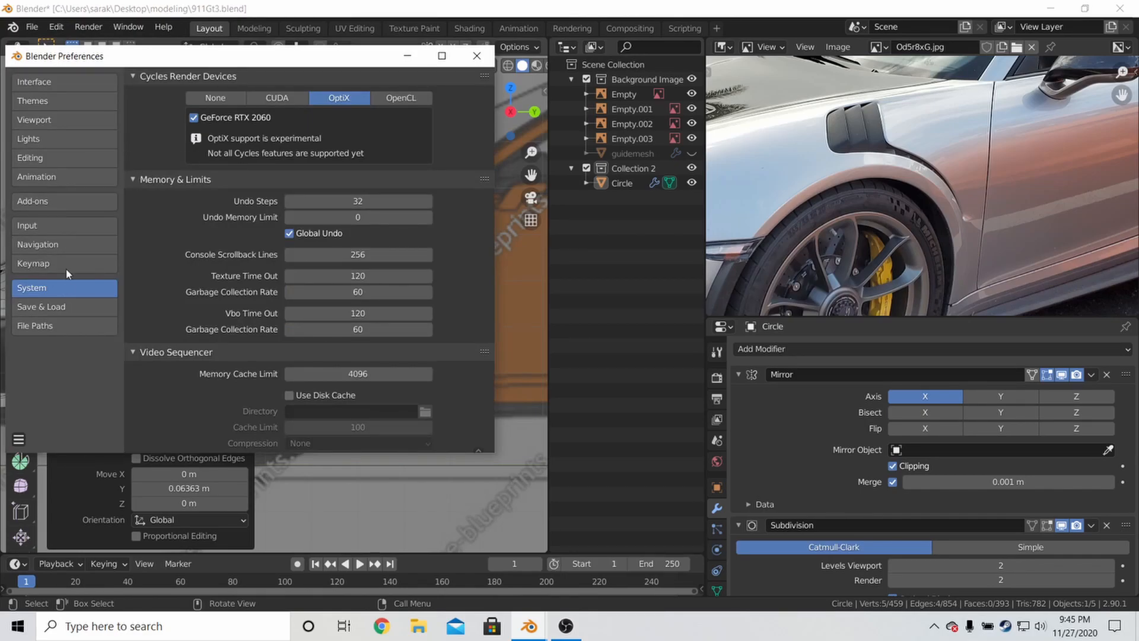
{"action": "left_click", "coordinate": [77, 202]}
{"action": "type", "text": "short"}
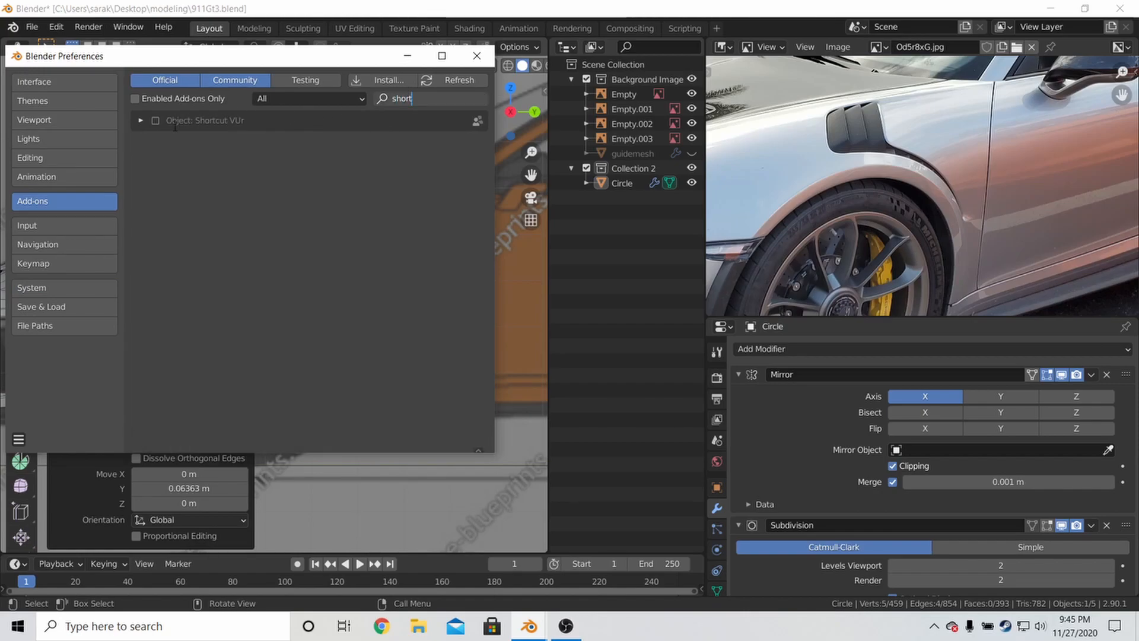
{"action": "key", "text": "Return"}
{"action": "left_click", "coordinate": [155, 120]}
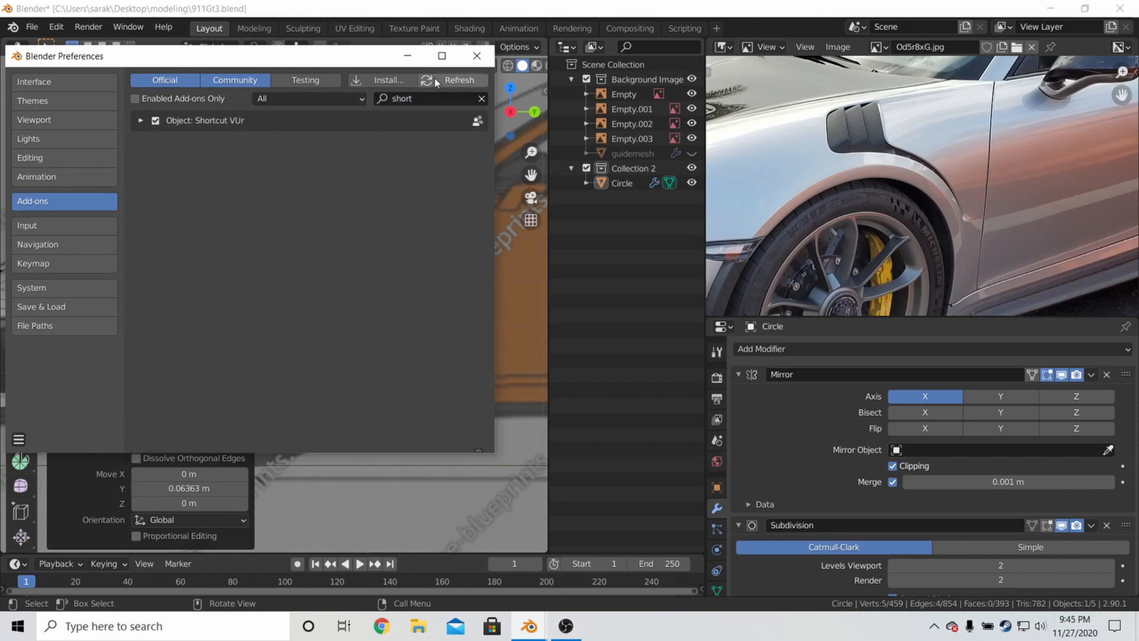
{"action": "left_click", "coordinate": [476, 55]}
Start the Shortcut VUr on-screen input display in the viewport and put its settings away again
{"action": "key", "text": "b"}
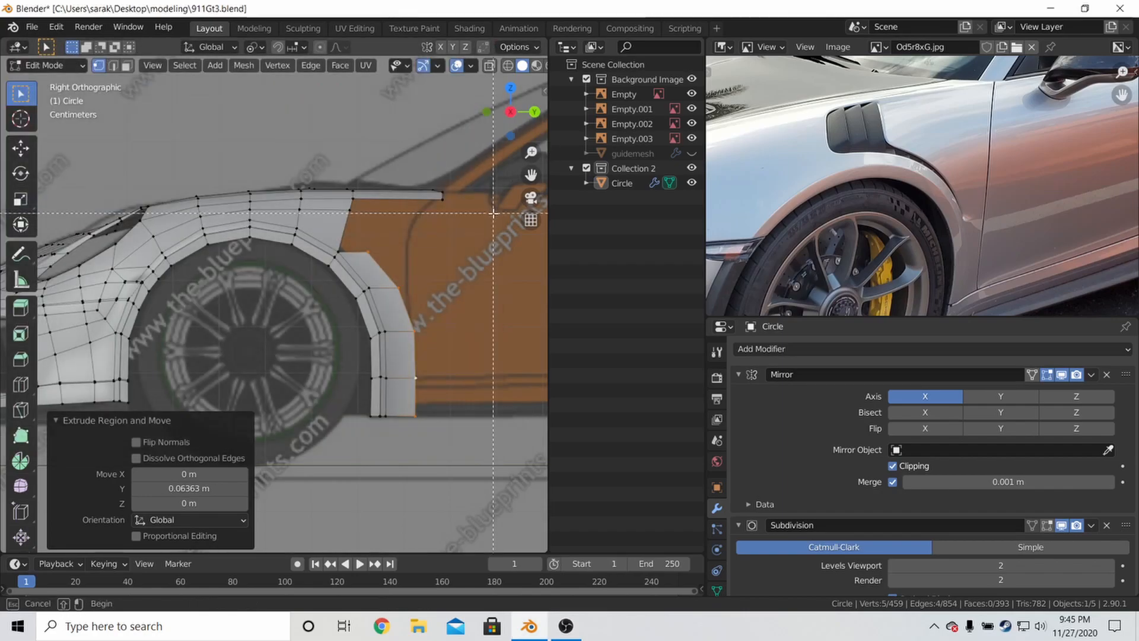
{"action": "key", "text": "Escape"}
{"action": "key", "text": "n"}
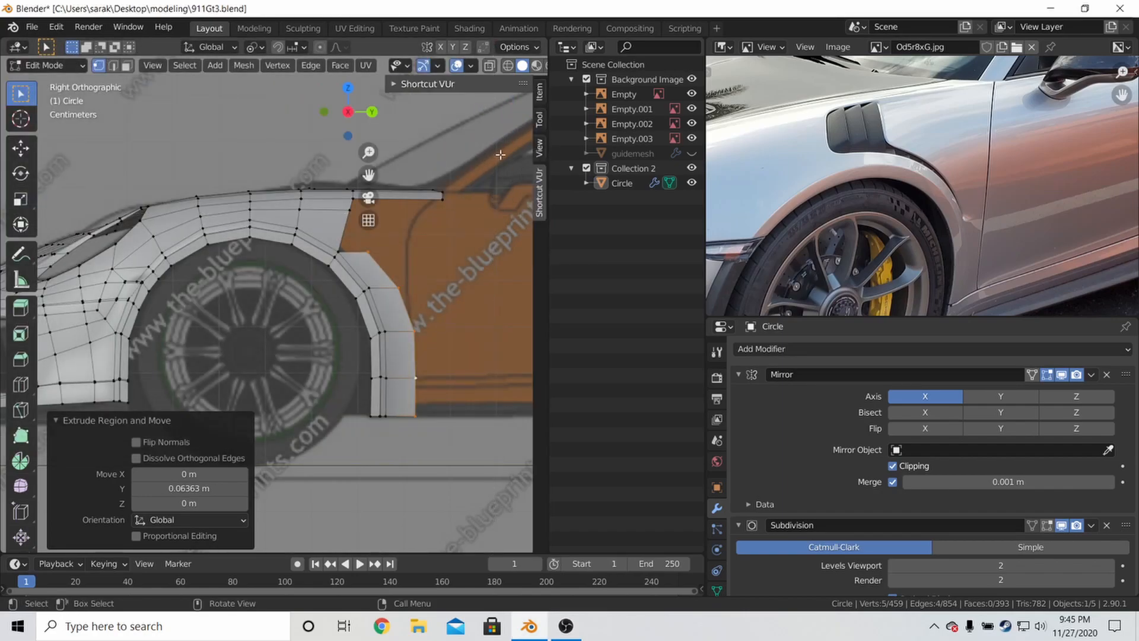
{"action": "left_click", "coordinate": [399, 84]}
{"action": "left_click", "coordinate": [423, 106]}
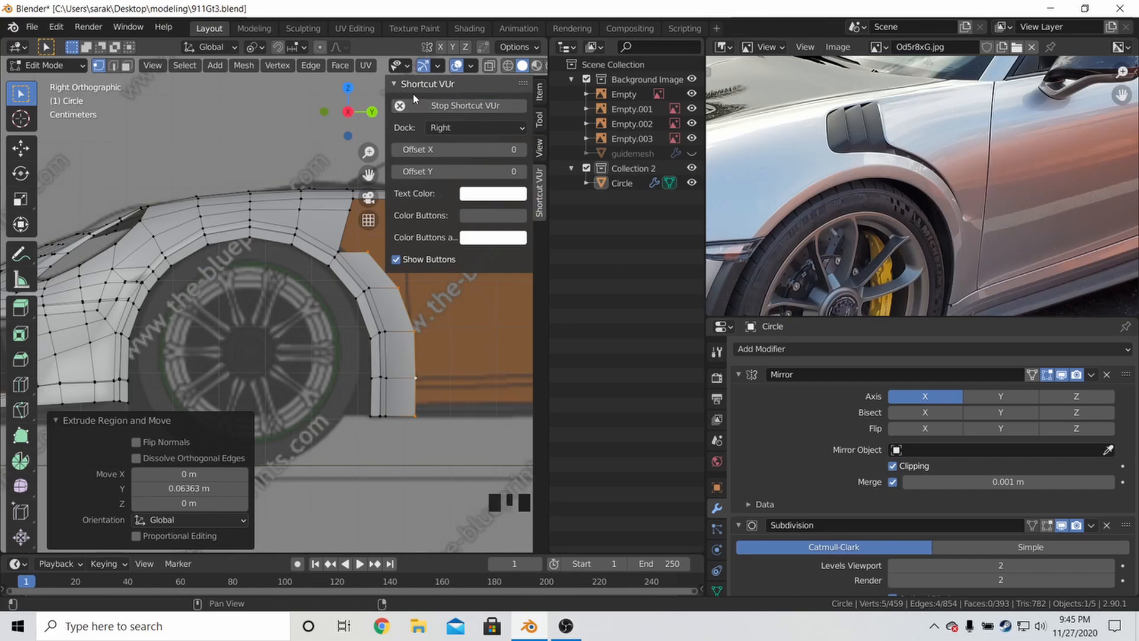
{"action": "left_click", "coordinate": [413, 86]}
{"action": "key", "text": "n"}
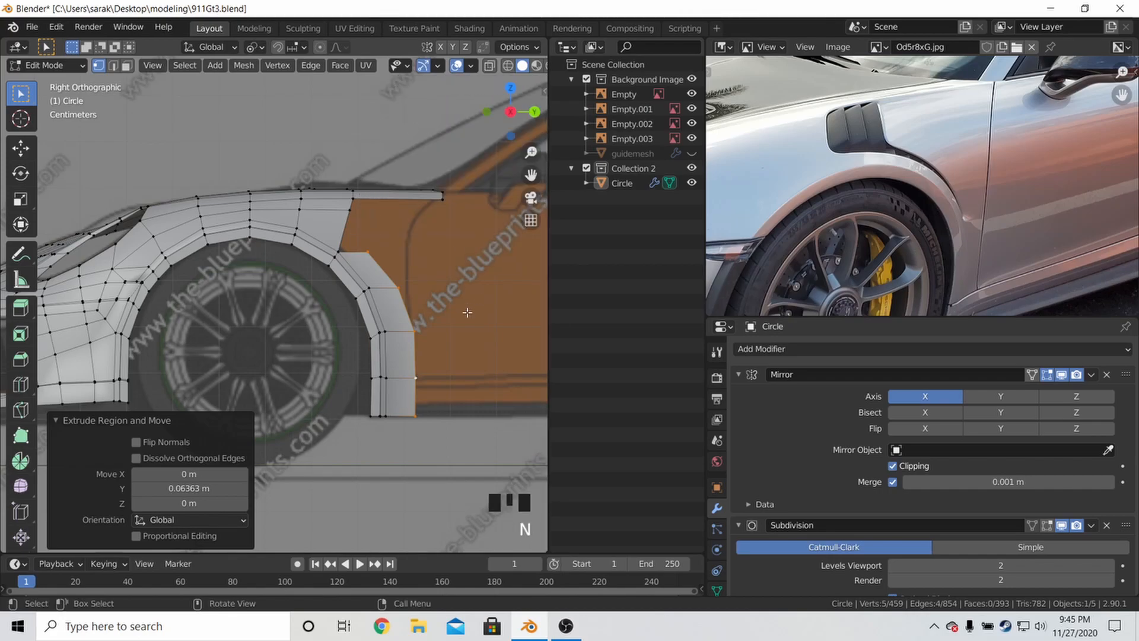
Straighten the outer edge of the extruded strip behind the wheel arch by scaling it to almost 0 along Y
{"action": "key", "text": "s"}
{"action": "key", "text": "y"}
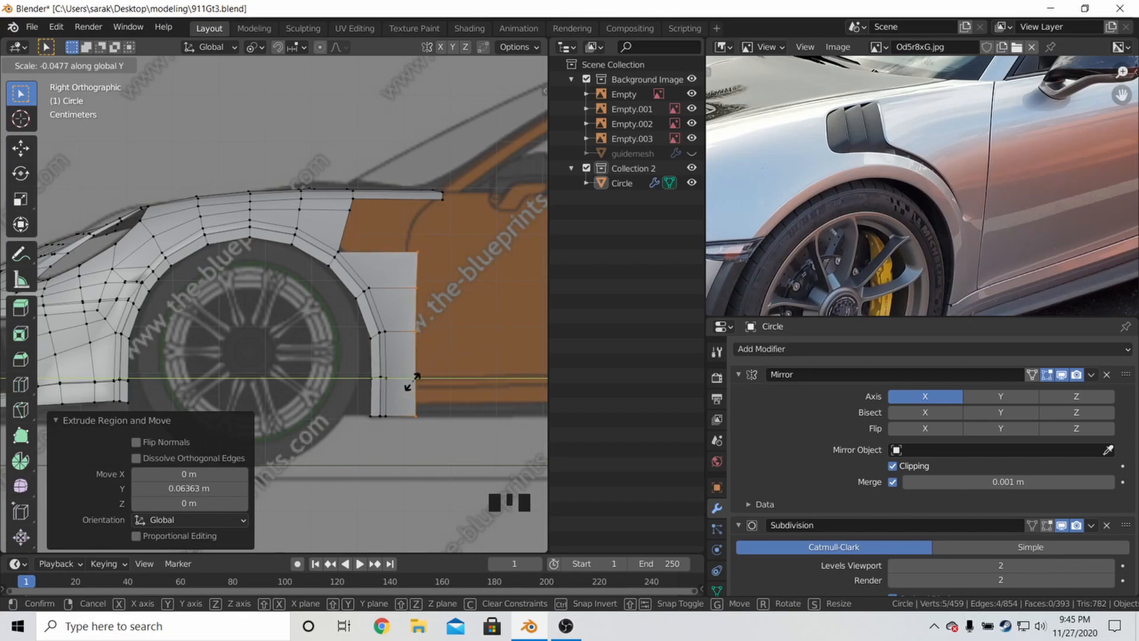
{"action": "left_click", "coordinate": [412, 381]}
Set the transform pivot point to Median Point in the Layout workspace and resume editing the body mesh
{"action": "left_click", "coordinate": [254, 29]}
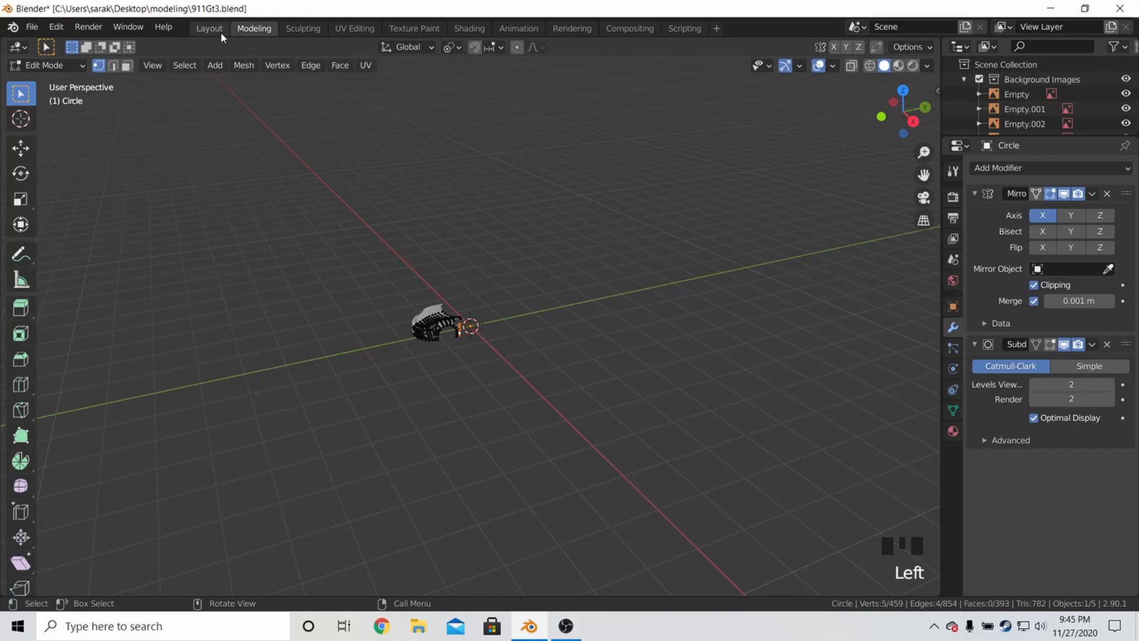
{"action": "left_click", "coordinate": [220, 29]}
{"action": "left_click", "coordinate": [255, 47]}
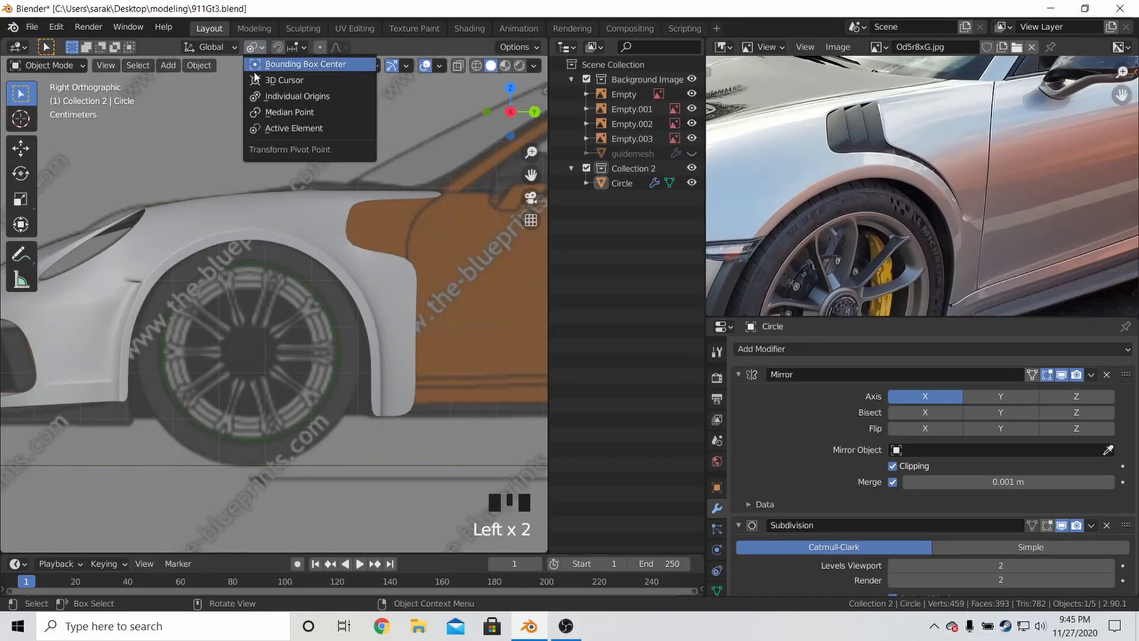
{"action": "left_click", "coordinate": [277, 113]}
{"action": "left_click", "coordinate": [404, 285]}
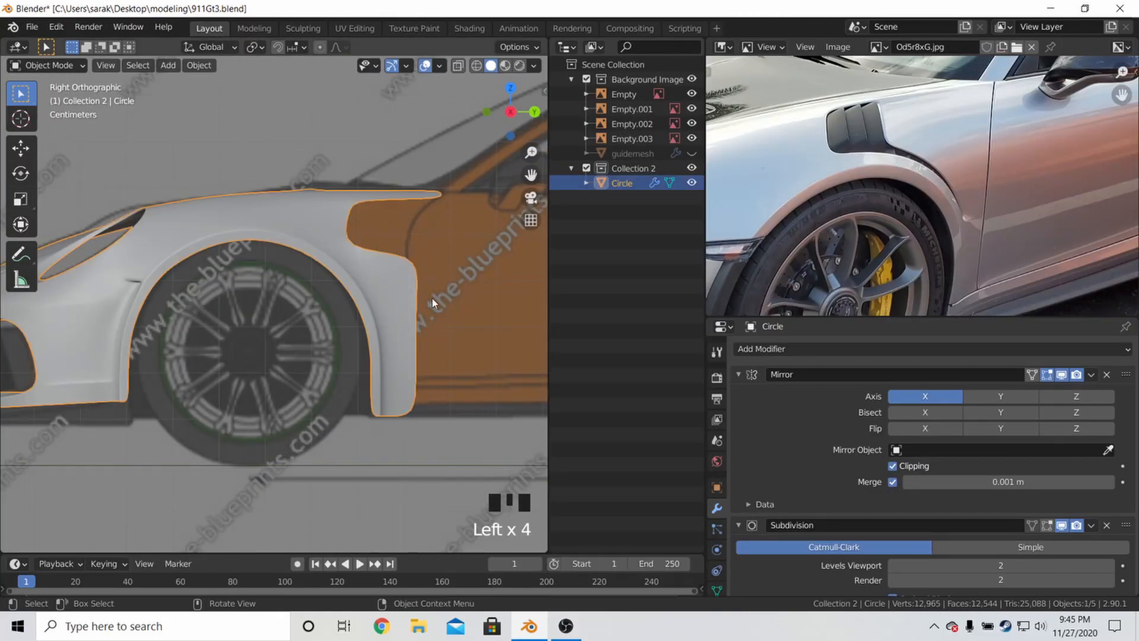
{"action": "key", "text": "Tab"}
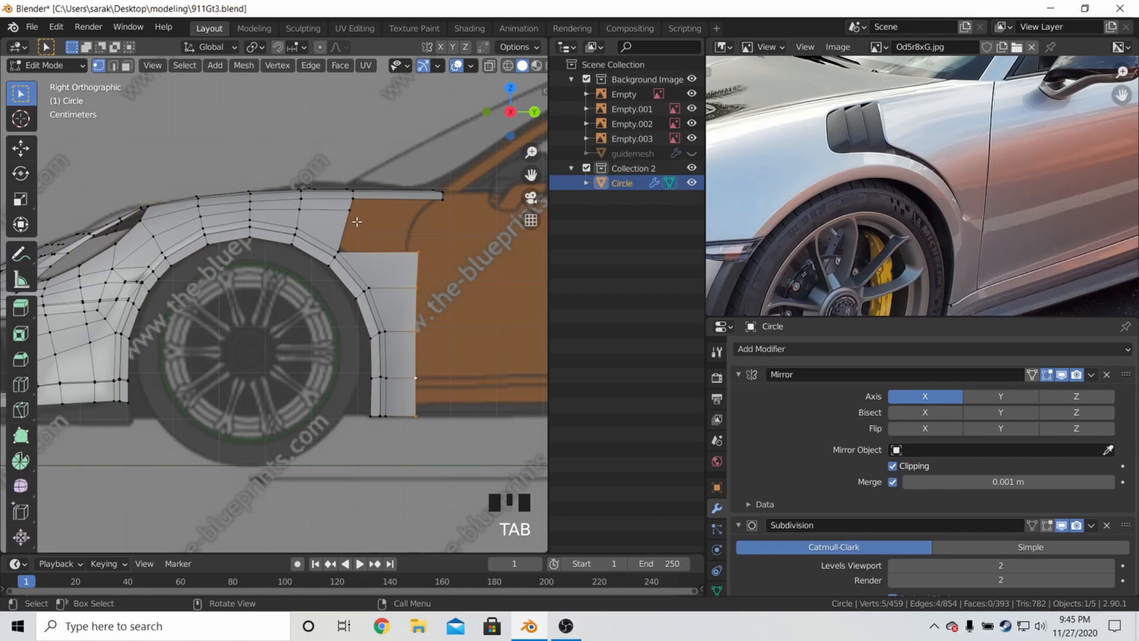
Connect the fender's rear tip to the strip's top corner with an edge, cut a vertex into it and slide it by a factor of 0.570
{"action": "left_click", "coordinate": [442, 211]}
{"action": "left_click", "coordinate": [430, 251], "text": "shift"}
{"action": "key", "text": "f"}
{"action": "key", "text": "a"}
{"action": "key", "text": "a"}
{"action": "key", "text": "ctrl+r"}
{"action": "left_click", "coordinate": [443, 218]}
{"action": "key", "text": "g"}
{"action": "key", "text": "g"}
{"action": "left_click", "coordinate": [452, 204]}
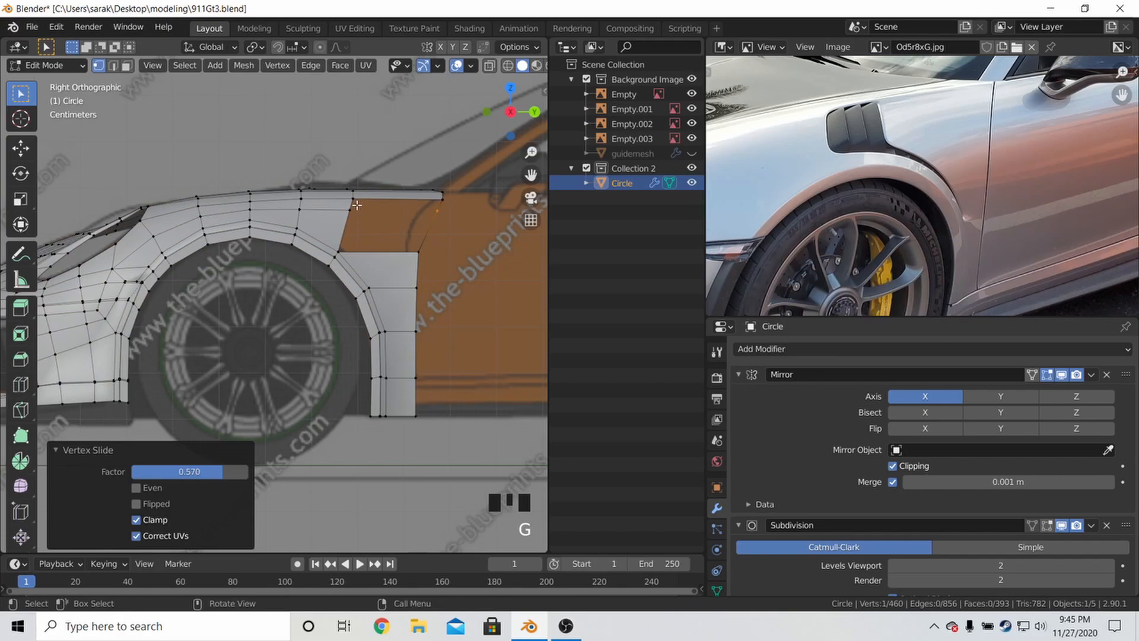
Connect the new vertex to the fender's neighbouring edge vertex and fill the gap above the arch strip with faces
{"action": "left_click", "coordinate": [354, 208]}
{"action": "left_click", "coordinate": [442, 208], "text": "shift"}
{"action": "key", "text": "f"}
{"action": "key", "text": "f"}
{"action": "key", "text": "f"}
Move the upper edge of the new fender patch along X to shape the surface behind the arch
{"action": "key", "text": "Tab"}
{"action": "middle_click_drag", "start_coordinate": [415, 234], "coordinate": [468, 285]}
{"action": "key", "text": "Tab"}
{"action": "left_click", "coordinate": [319, 239]}
{"action": "middle_click_drag", "start_coordinate": [319, 239], "coordinate": [74, 181]}
{"action": "left_click", "coordinate": [328, 247], "text": "shift"}
{"action": "key", "text": "g"}
{"action": "key", "text": "x"}
{"action": "left_click", "coordinate": [394, 264]}
{"action": "key", "text": "Tab"}
{"action": "middle_click_drag", "start_coordinate": [232, 266], "coordinate": [407, 332]}
Deselect everything, check the smoothed front body in Object Mode and save the file
{"action": "key", "text": "Tab"}
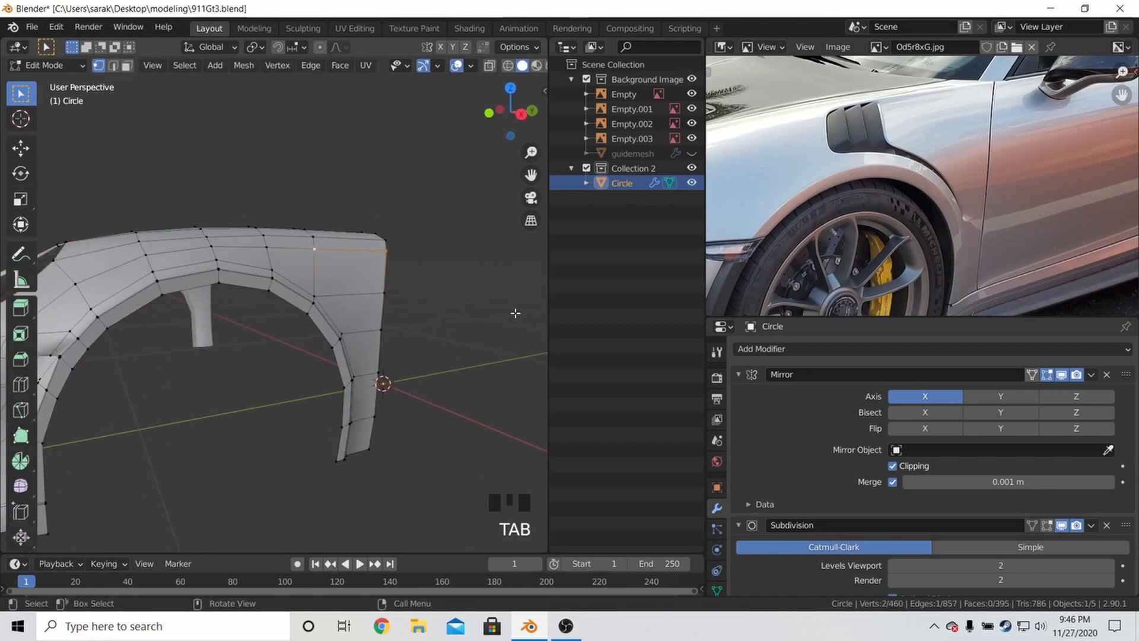
{"action": "key", "text": "a"}
{"action": "key", "text": "a"}
{"action": "key", "text": "a"}
{"action": "key", "text": "Tab"}
{"action": "middle_click_drag", "start_coordinate": [396, 319], "coordinate": [315, 308]}
{"action": "key", "text": "a"}
{"action": "key", "text": "a"}
{"action": "key", "text": "a"}
{"action": "scroll", "coordinate": [354, 338], "scroll_direction": "down", "scroll_amount": 4}
{"action": "key", "text": "ctrl+s"}
Switch the reference photo to UcQa9ee.jpg and frame the rear wheel arch, bumper vent and tail light
{"action": "scroll", "coordinate": [305, 291], "scroll_direction": "down", "scroll_amount": 2}
{"action": "middle_click_drag", "start_coordinate": [1000, 169], "coordinate": [868, 210]}
{"action": "scroll", "coordinate": [898, 182], "scroll_direction": "down", "scroll_amount": 2}
{"action": "middle_click_drag", "start_coordinate": [961, 230], "coordinate": [855, 233]}
{"action": "scroll", "coordinate": [972, 184], "scroll_direction": "up", "scroll_amount": 2}
{"action": "middle_click_drag", "start_coordinate": [973, 189], "coordinate": [916, 175]}
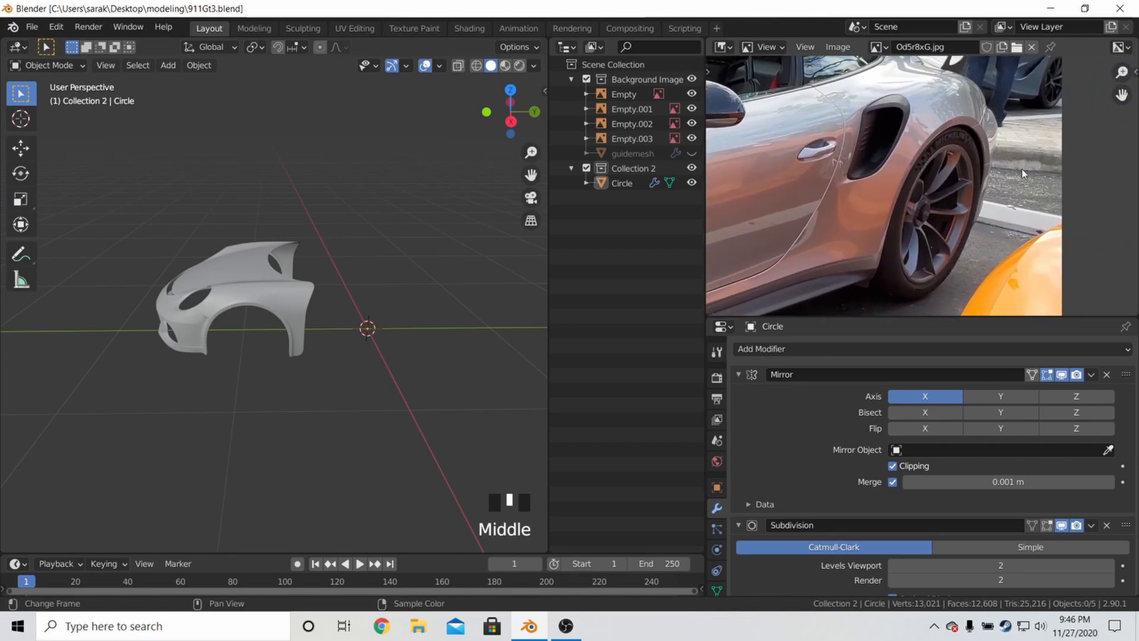
{"action": "left_click", "coordinate": [878, 48]}
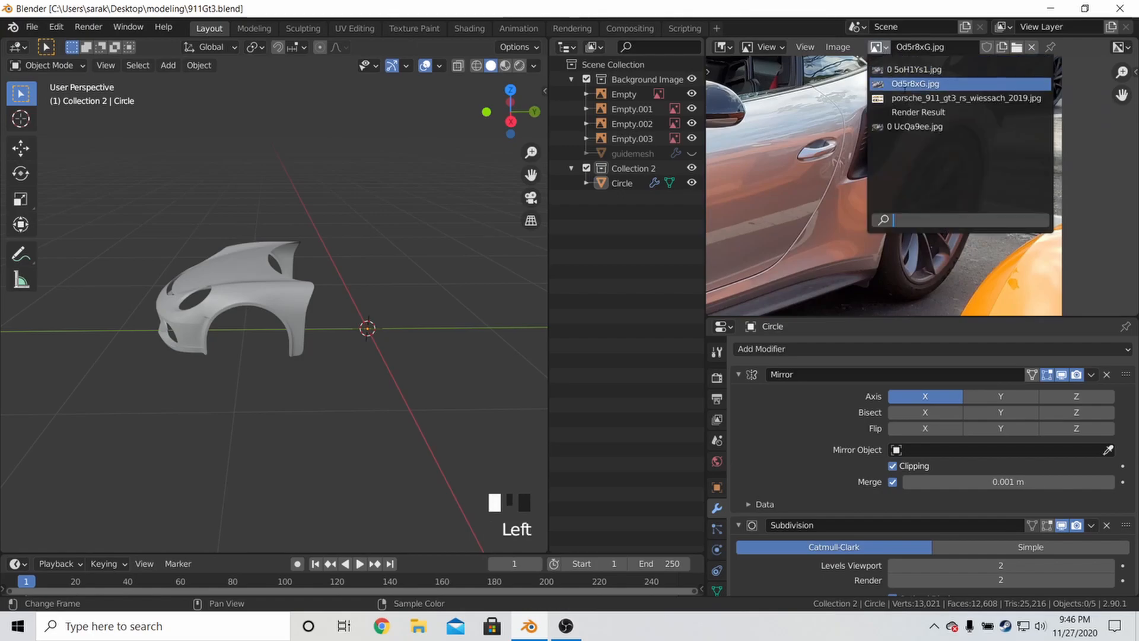
{"action": "left_click", "coordinate": [907, 127]}
{"action": "middle_click_drag", "start_coordinate": [899, 161], "coordinate": [1065, 113]}
{"action": "middle_click_drag", "start_coordinate": [916, 181], "coordinate": [1136, 110]}
{"action": "middle_click_drag", "start_coordinate": [906, 229], "coordinate": [953, 191]}
{"action": "scroll", "coordinate": [962, 195], "scroll_direction": "up", "scroll_amount": 3}
{"action": "scroll", "coordinate": [944, 178], "scroll_direction": "up", "scroll_amount": 3}
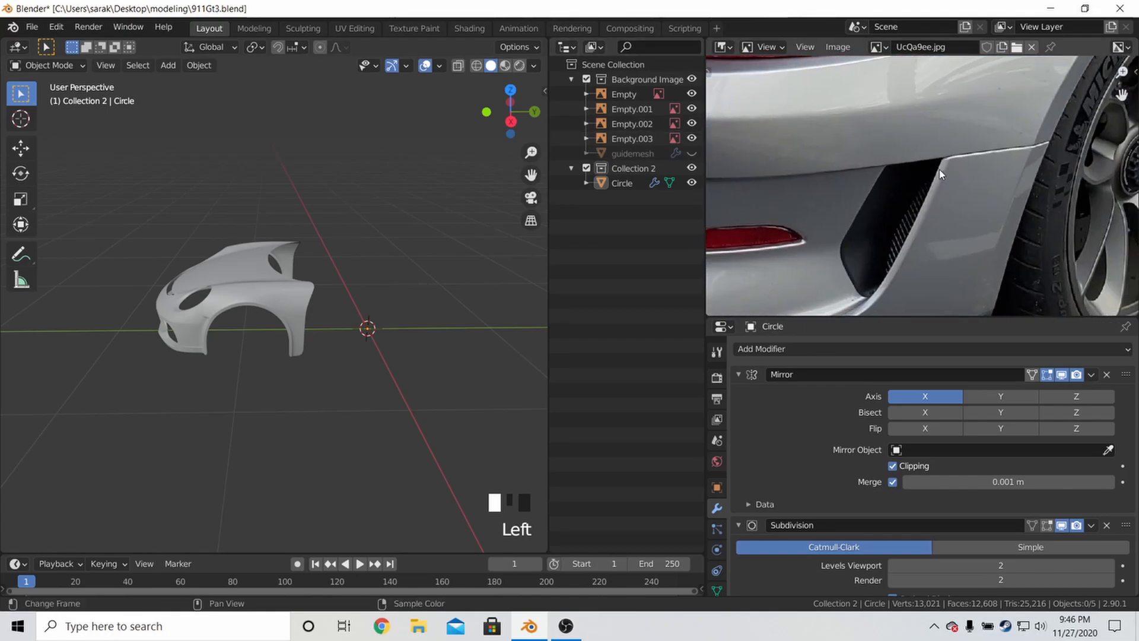
{"action": "scroll", "coordinate": [1014, 173], "scroll_direction": "down", "scroll_amount": 4}
{"action": "middle_click_drag", "start_coordinate": [999, 178], "coordinate": [937, 190]}
{"action": "scroll", "coordinate": [979, 166], "scroll_direction": "down", "scroll_amount": 2}
{"action": "scroll", "coordinate": [947, 169], "scroll_direction": "up", "scroll_amount": 2}
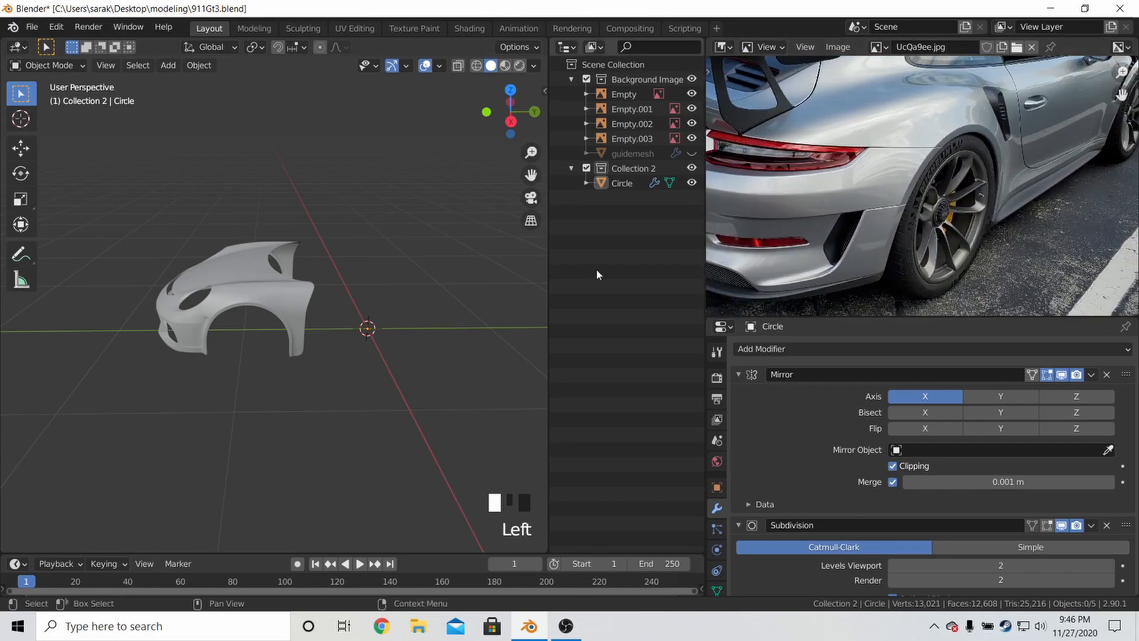
Edit the body mesh in the right orthographic view with nothing selected and widen the viewport to show the rear wheel
{"action": "left_click", "coordinate": [287, 303]}
{"action": "key", "text": "Tab"}
{"action": "middle_click_drag", "start_coordinate": [261, 340], "coordinate": [275, 288]}
{"action": "left_click", "coordinate": [277, 309], "text": "alt"}
{"action": "key", "text": "KP_3"}
{"action": "key", "text": "a"}
{"action": "key", "text": "a"}
{"action": "key", "text": "a"}
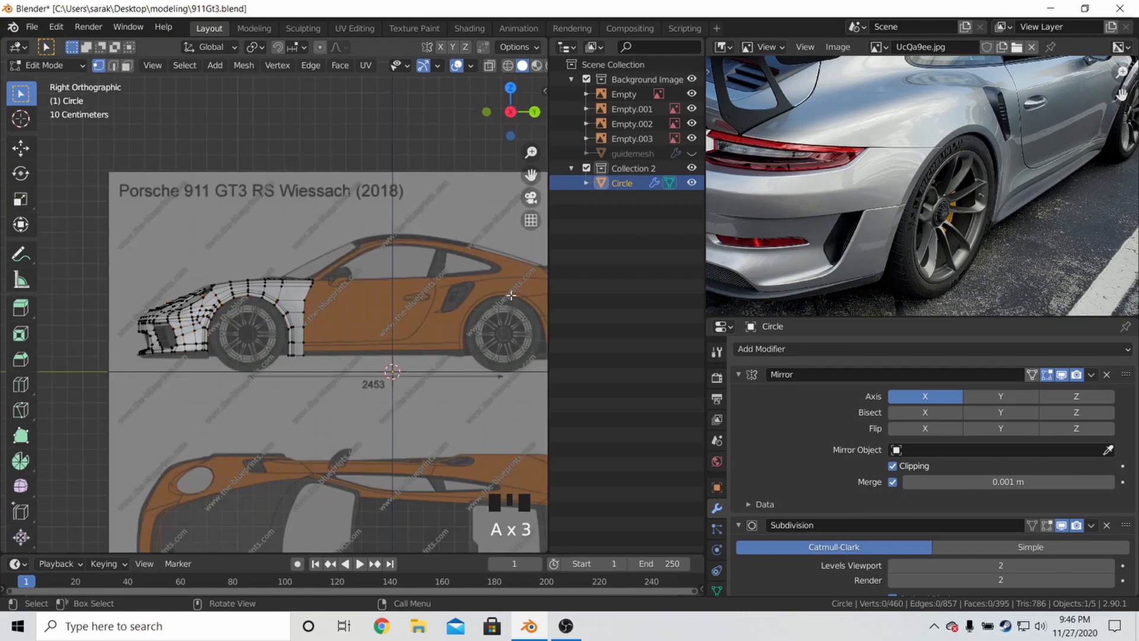
{"action": "left_click_drag", "start_coordinate": [546, 309], "coordinate": [643, 310]}
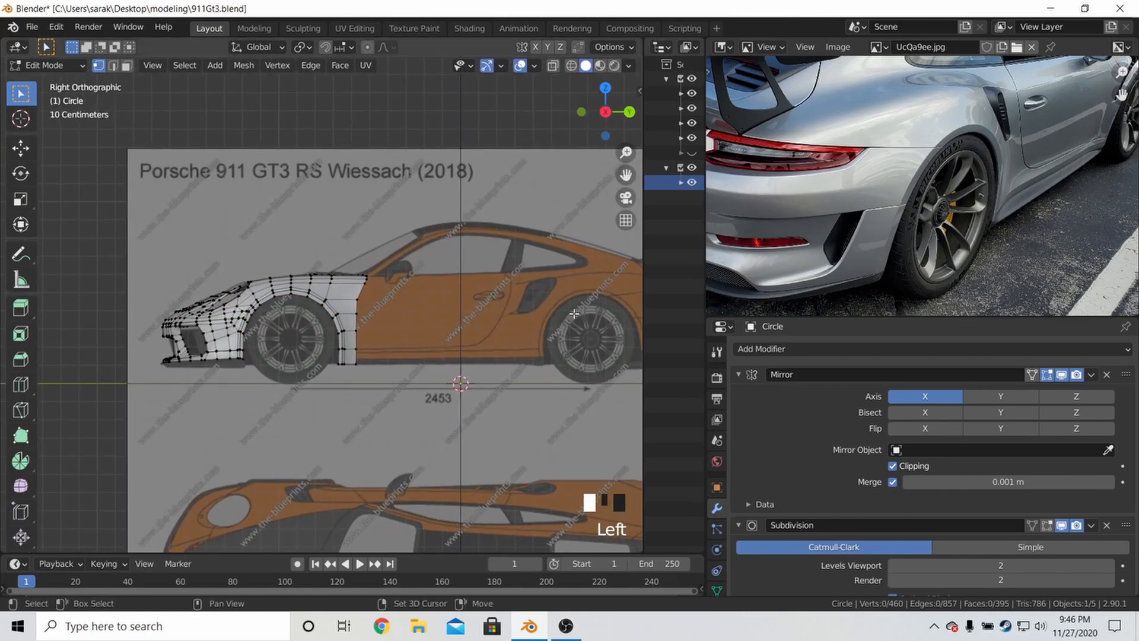
{"action": "middle_click_drag", "start_coordinate": [482, 330], "coordinate": [384, 304], "text": "shift"}
Add a mesh circle with 18 vertices, aligned to the view
{"action": "key", "text": "shift+a"}
{"action": "key", "text": "Escape"}
{"action": "key", "text": "shift+a"}
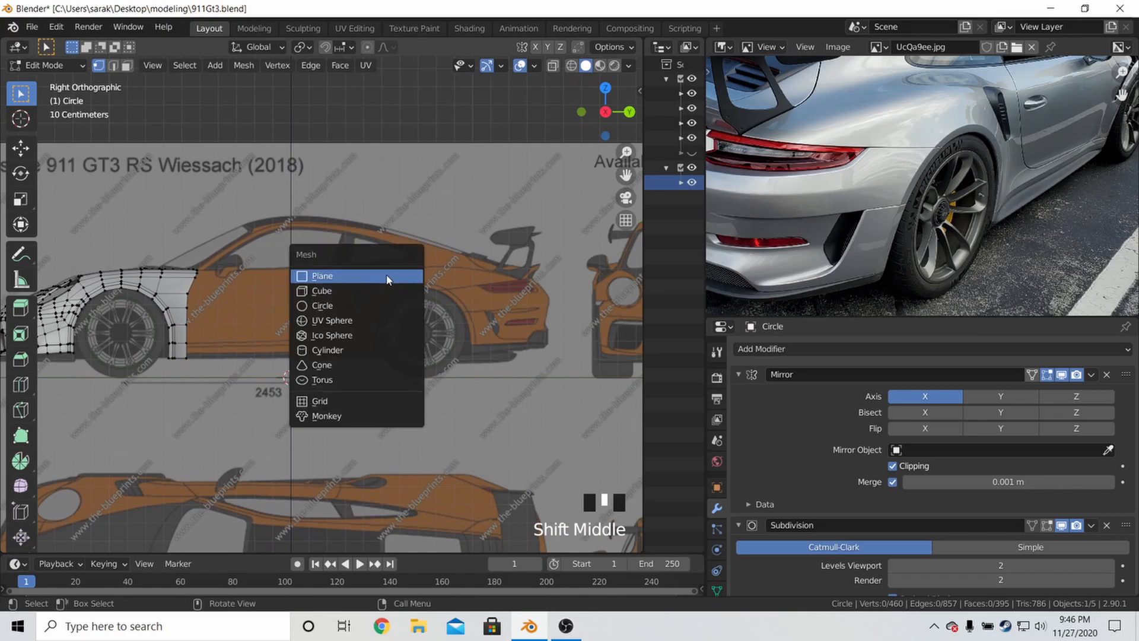
{"action": "left_click", "coordinate": [370, 305]}
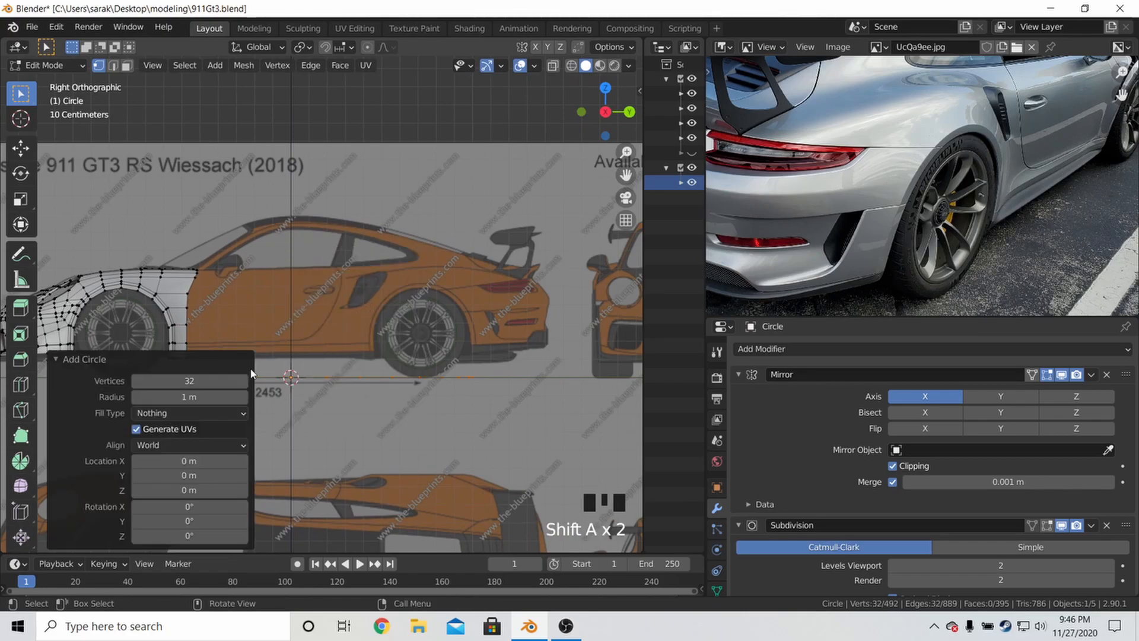
{"action": "left_click", "coordinate": [175, 380]}
{"action": "type", "text": "18"}
{"action": "left_click", "coordinate": [173, 385]}
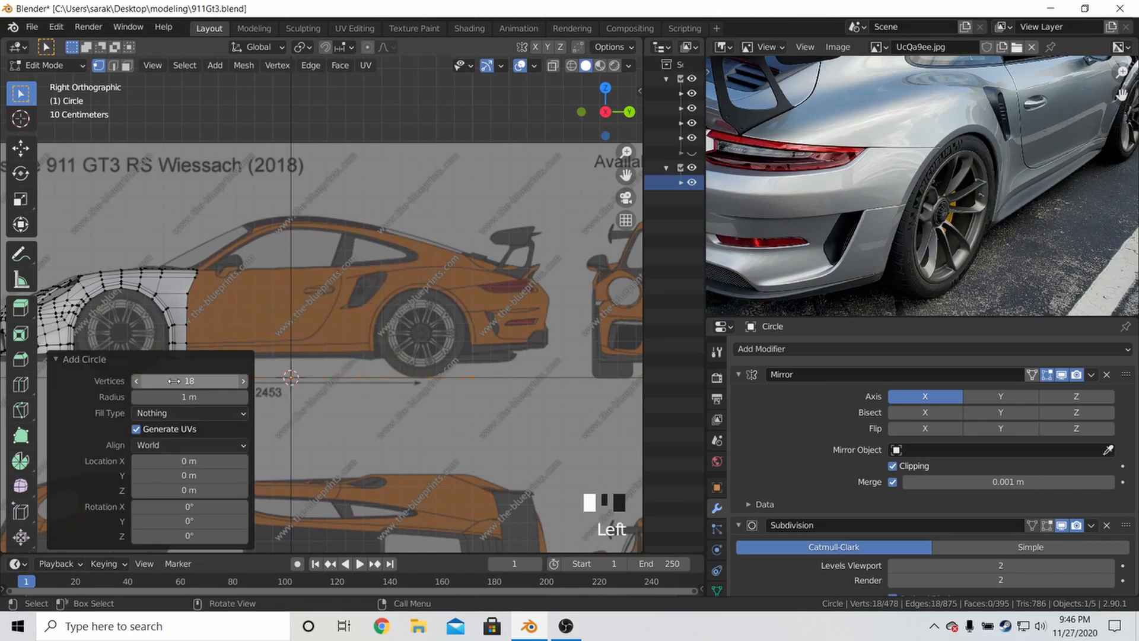
{"action": "left_click", "coordinate": [172, 445]}
{"action": "left_click", "coordinate": [205, 462]}
Shrink the circle and move it over the rear wheel on the side blueprint, finishing with a scale of 0.574
{"action": "key", "text": "s"}
{"action": "left_click", "coordinate": [470, 354]}
{"action": "key", "text": "g"}
{"action": "left_click", "coordinate": [599, 328]}
{"action": "key", "text": "s"}
{"action": "left_click", "coordinate": [522, 335]}
{"action": "scroll", "coordinate": [540, 333], "scroll_direction": "up", "scroll_amount": 2}
{"action": "middle_click_drag", "start_coordinate": [541, 333], "coordinate": [447, 327], "text": "shift"}
{"action": "scroll", "coordinate": [492, 332], "scroll_direction": "up", "scroll_amount": 3}
Fit the circle to the blueprint's rear wheel arch opening by scaling and moving it, with a last scale of 1.025
{"action": "key", "text": "s"}
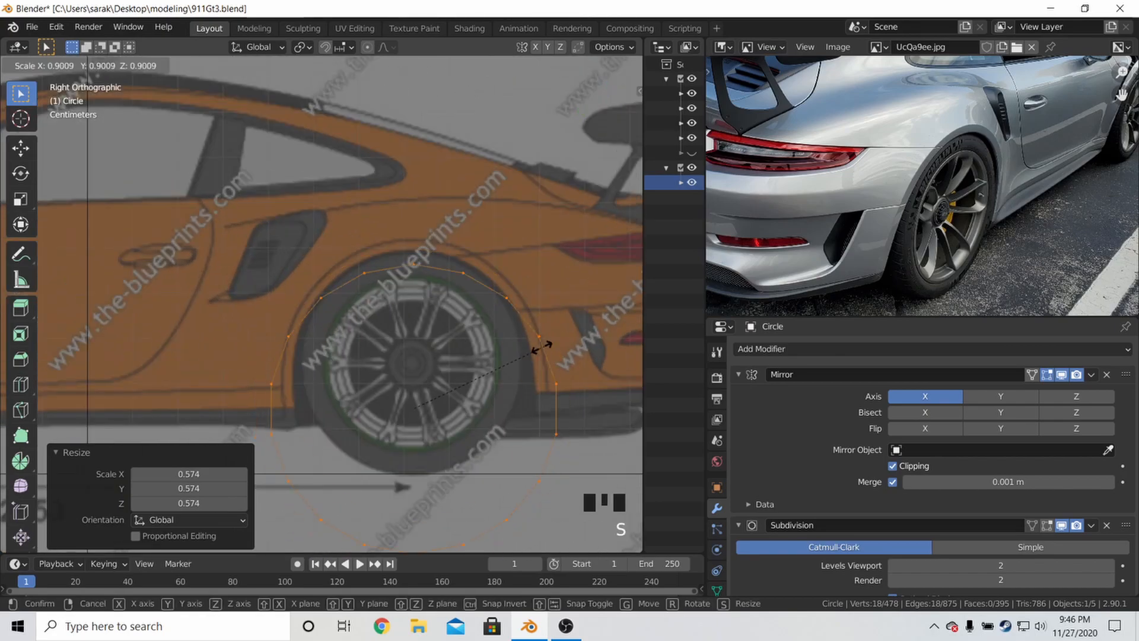
{"action": "left_click", "coordinate": [520, 355]}
{"action": "key", "text": "g"}
{"action": "left_click", "coordinate": [521, 319]}
{"action": "key", "text": "s"}
{"action": "left_click", "coordinate": [582, 420]}
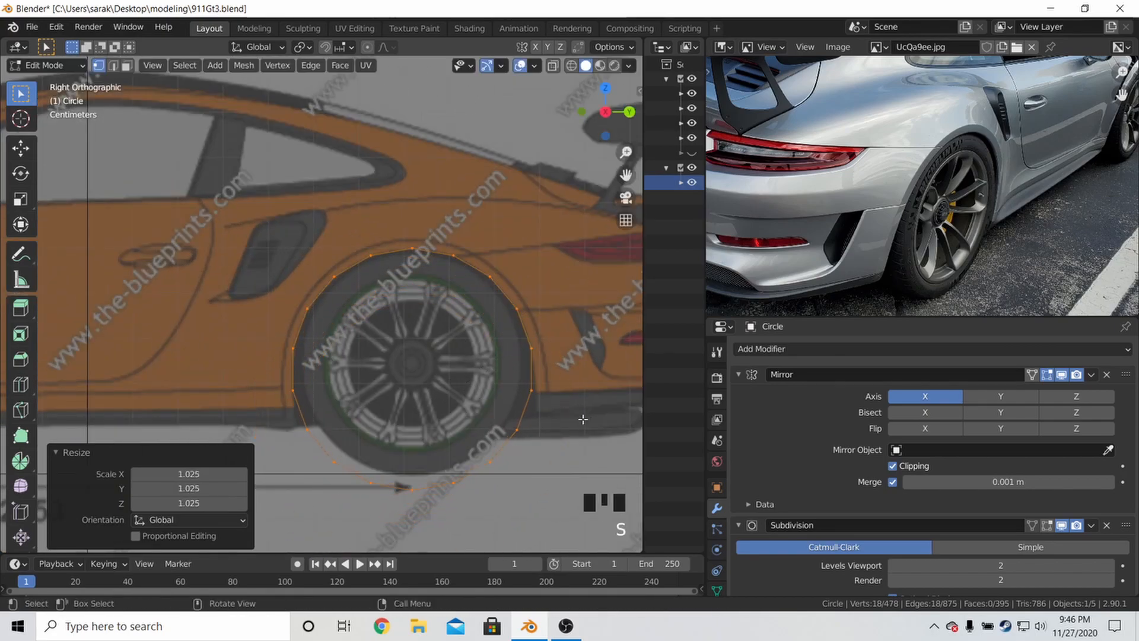
{"action": "key", "text": "g"}
{"action": "left_click", "coordinate": [583, 420]}
Move the circle's lower front vertex -0.025151 m in Y and 0.004739 m in Z to the bottom of the arch
{"action": "scroll", "coordinate": [583, 420], "scroll_direction": "up", "scroll_amount": 1}
{"action": "left_click", "coordinate": [599, 422]}
{"action": "key", "text": "g"}
{"action": "left_click", "coordinate": [295, 395]}
{"action": "key", "text": "g"}
{"action": "middle_click_drag", "start_coordinate": [309, 446], "coordinate": [153, 398], "text": "shift"}
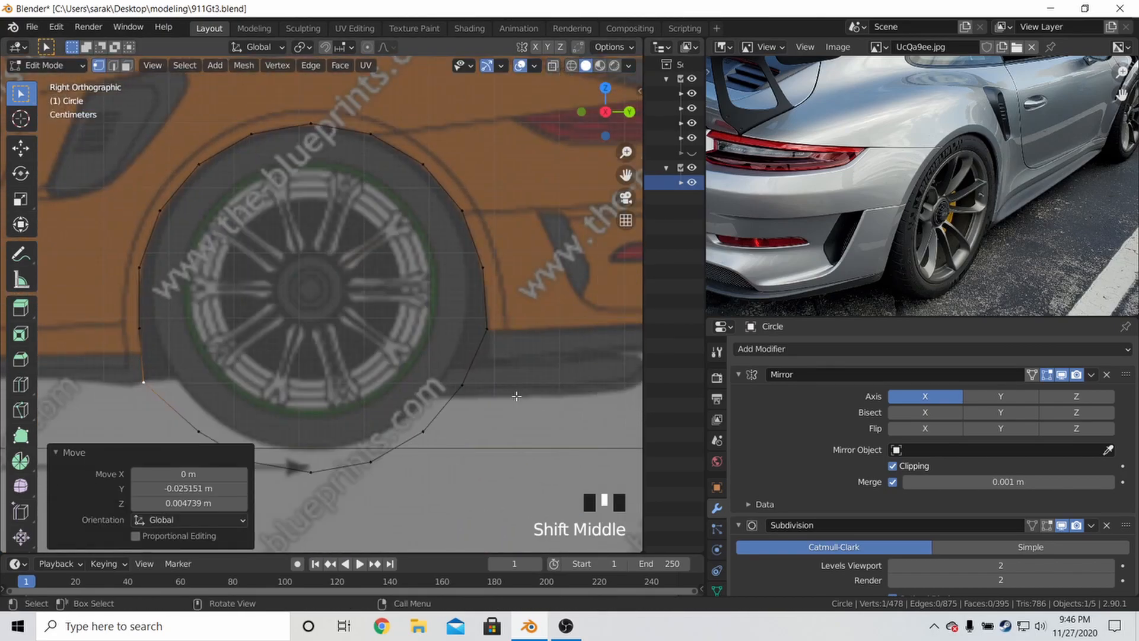
Delete the circle's six lower vertices below the body so only the rear wheel arch outline remains
{"action": "key", "text": "c"}
{"action": "left_click_drag", "start_coordinate": [464, 385], "coordinate": [201, 435]}
{"action": "key", "text": "Escape"}
{"action": "key", "text": "x"}
{"action": "left_click", "coordinate": [204, 435]}
{"action": "key", "text": "Tab"}
{"action": "scroll", "coordinate": [361, 405], "scroll_direction": "down", "scroll_amount": 2}
{"action": "key", "text": "Tab"}
{"action": "key", "text": "a"}
{"action": "key", "text": "a"}
{"action": "key", "text": "a"}
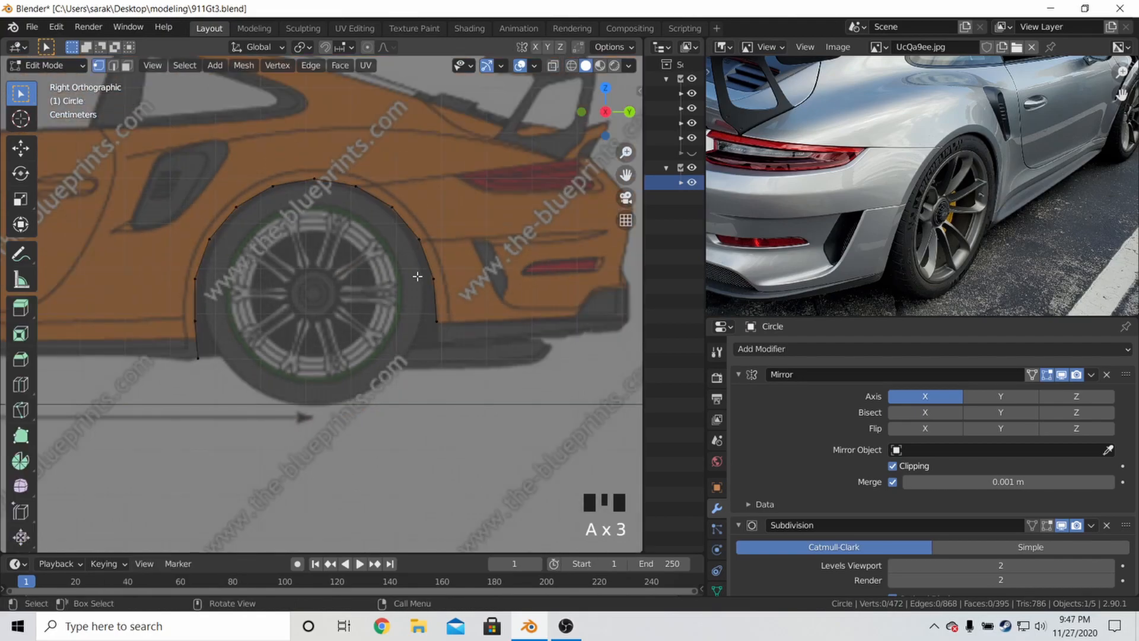
In top view, move the linked rear arch outline 0.63018 m along X with Mirror clipping disabled, and re-enable Clipping
{"action": "key", "text": "l"}
{"action": "key", "text": "KP_7"}
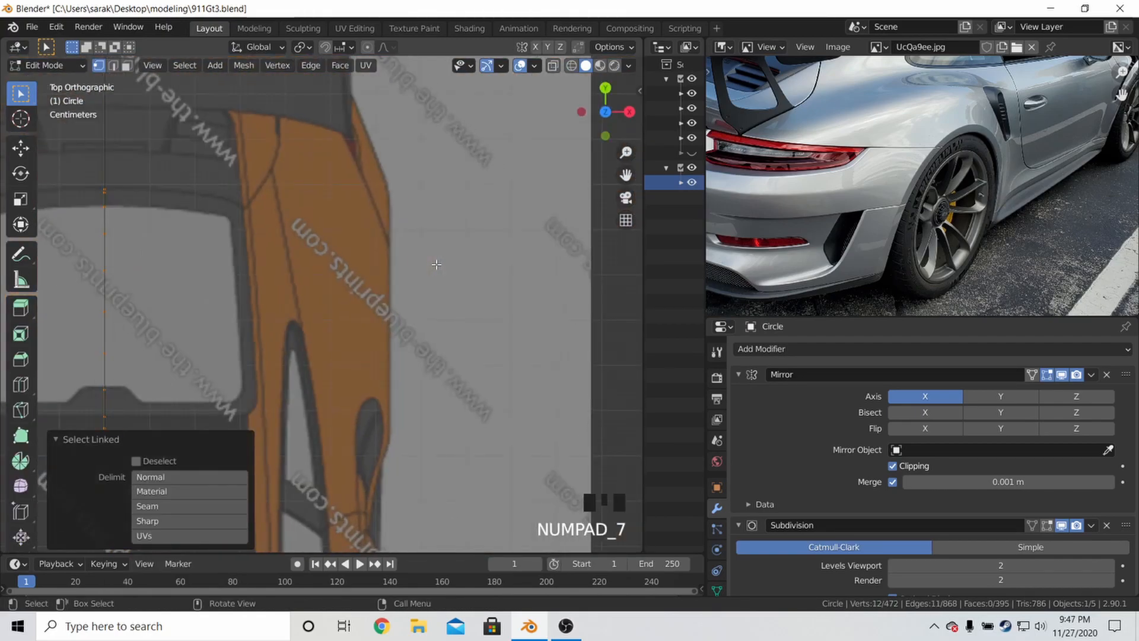
{"action": "scroll", "coordinate": [437, 265], "scroll_direction": "down", "scroll_amount": 2}
{"action": "left_click", "coordinate": [893, 465]}
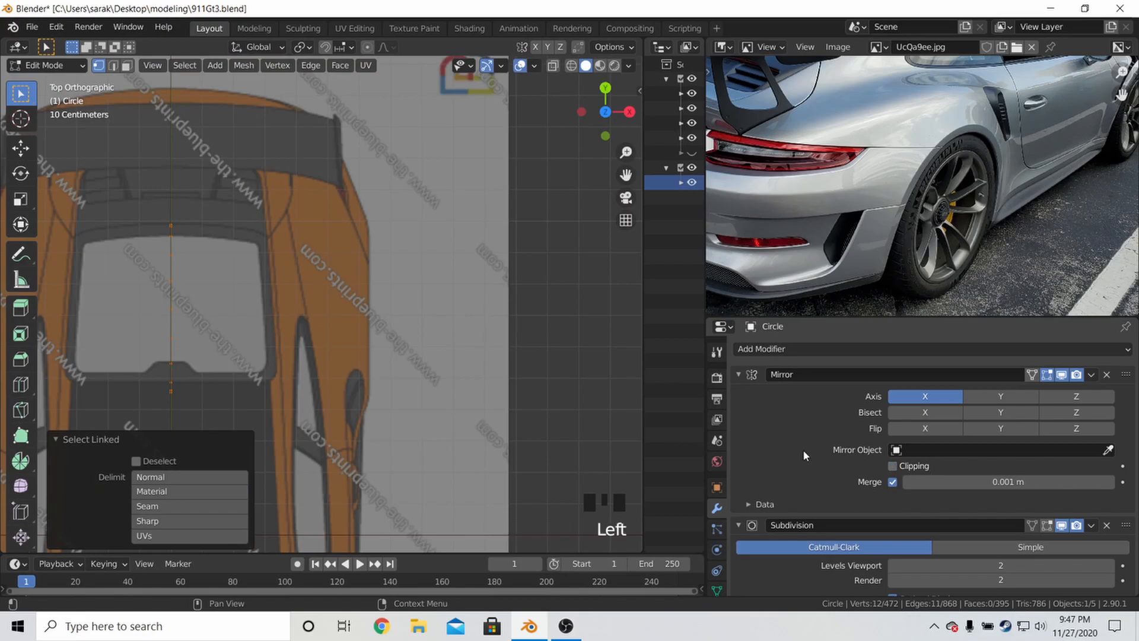
{"action": "key", "text": "g"}
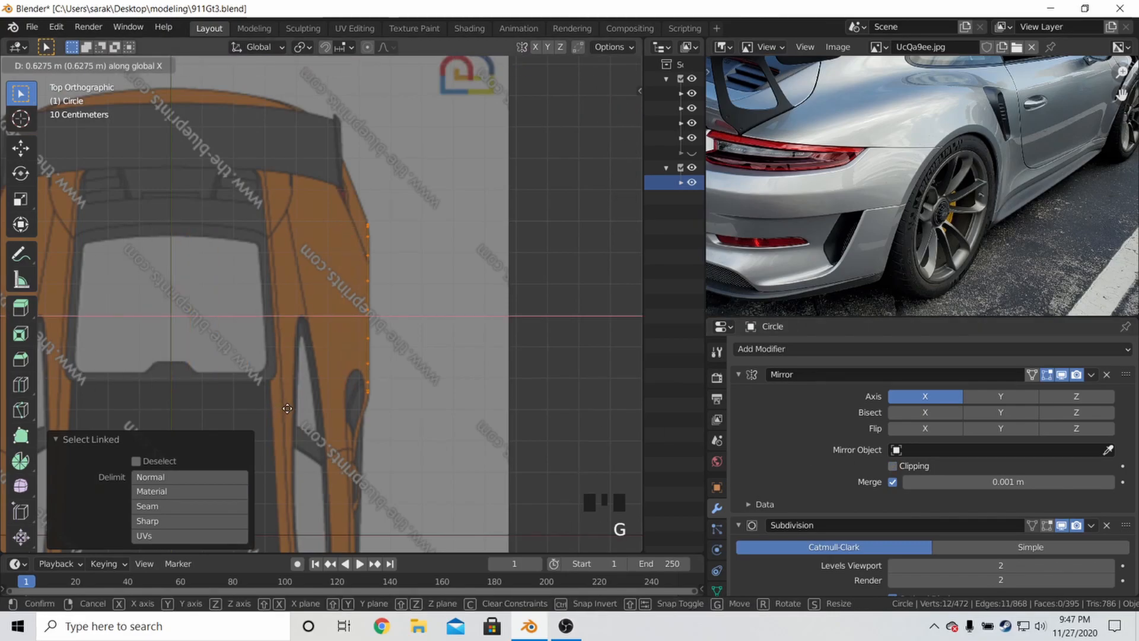
{"action": "left_click", "coordinate": [295, 409]}
{"action": "left_click", "coordinate": [892, 466]}
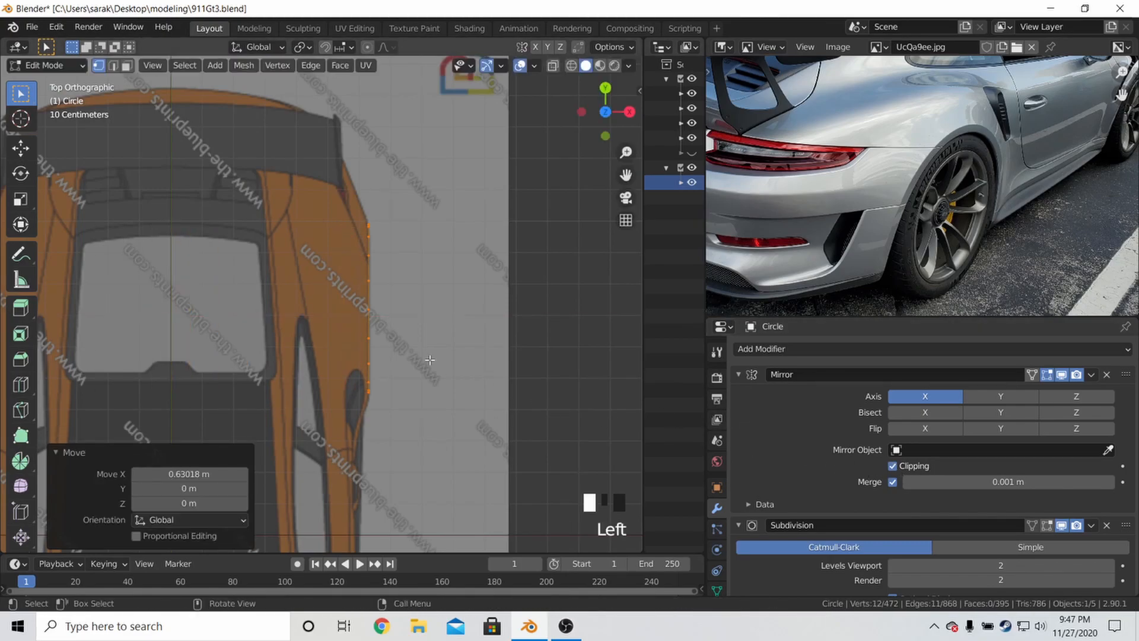
Fine-tune the rear arch outline along X against the blueprint's body side and deselect everything
{"action": "scroll", "coordinate": [433, 348], "scroll_direction": "up", "scroll_amount": 4}
{"action": "key", "text": "g"}
{"action": "key", "text": "x"}
{"action": "left_click", "coordinate": [437, 352]}
{"action": "scroll", "coordinate": [436, 350], "scroll_direction": "down", "scroll_amount": 6}
{"action": "middle_click_drag", "start_coordinate": [436, 335], "coordinate": [404, 239], "text": "shift"}
{"action": "scroll", "coordinate": [404, 239], "scroll_direction": "down", "scroll_amount": 2}
{"action": "key", "text": "a"}
{"action": "key", "text": "a"}
{"action": "key", "text": "a"}
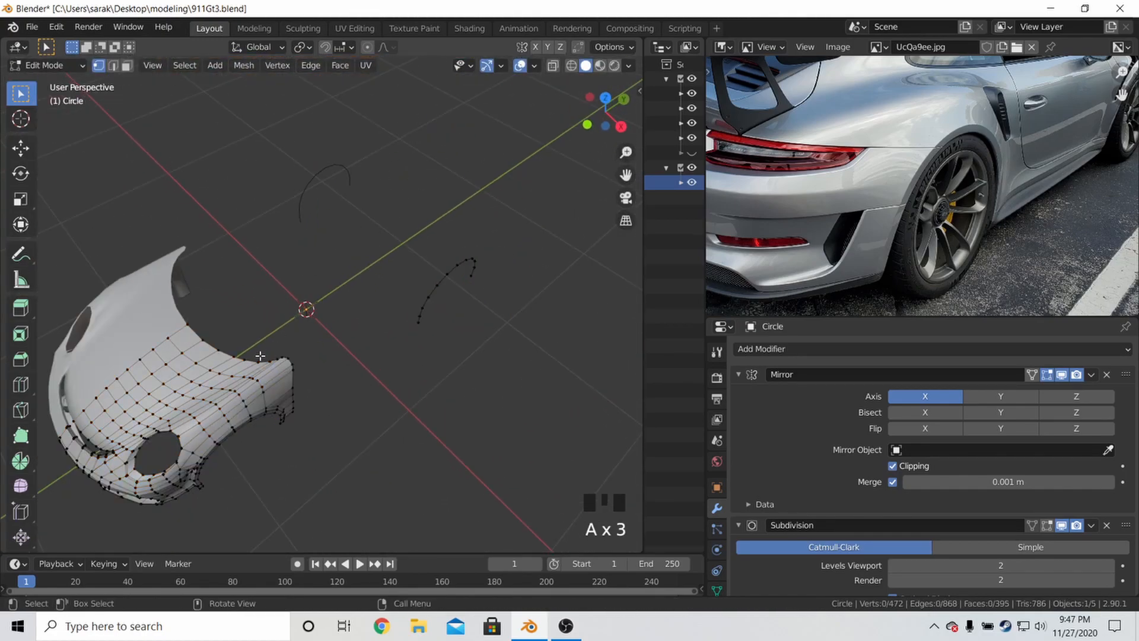
Hide the linked front body mesh so only the rear wheel arch outline shows in the right view
{"action": "key", "text": "l"}
{"action": "key", "text": "h"}
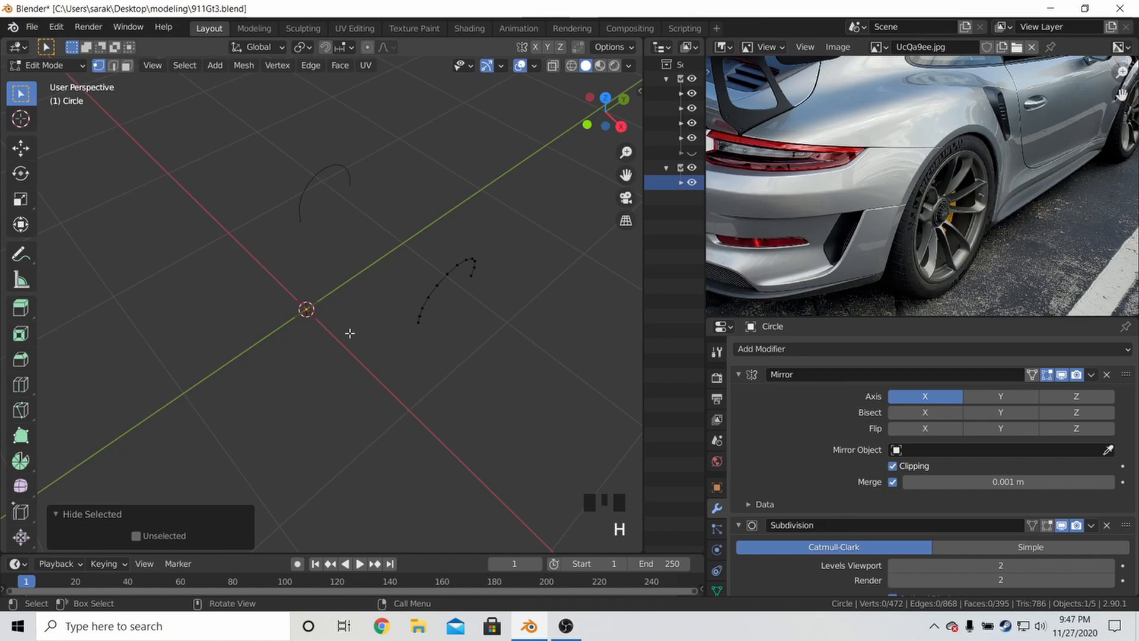
{"action": "left_click", "coordinate": [186, 178]}
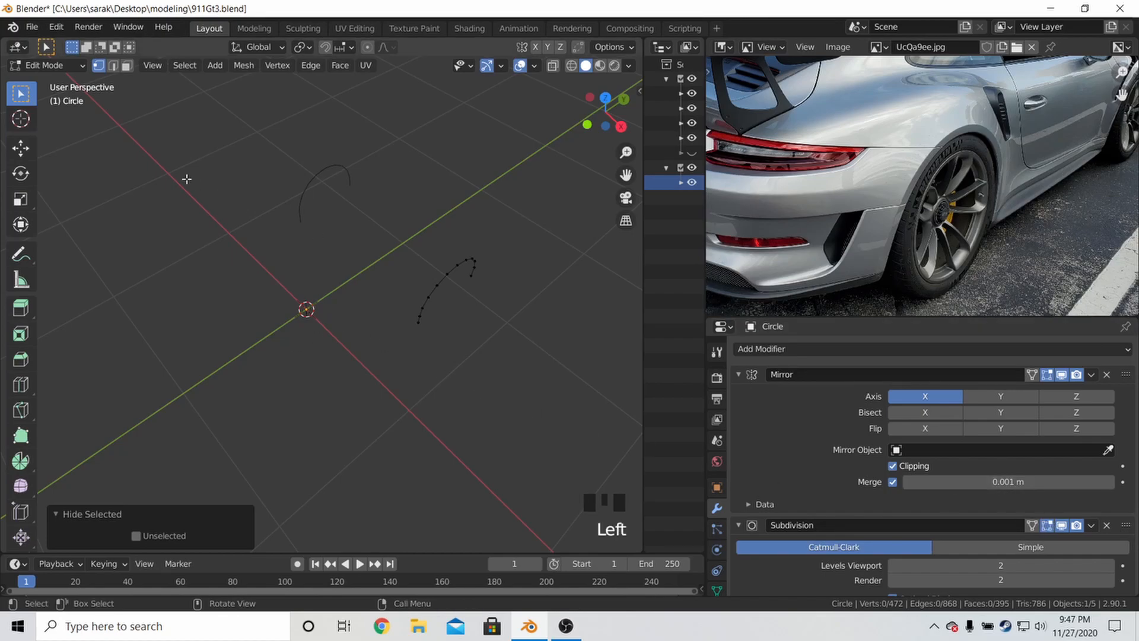
{"action": "key", "text": "KP_3"}
{"action": "scroll", "coordinate": [430, 282], "scroll_direction": "up", "scroll_amount": 3}
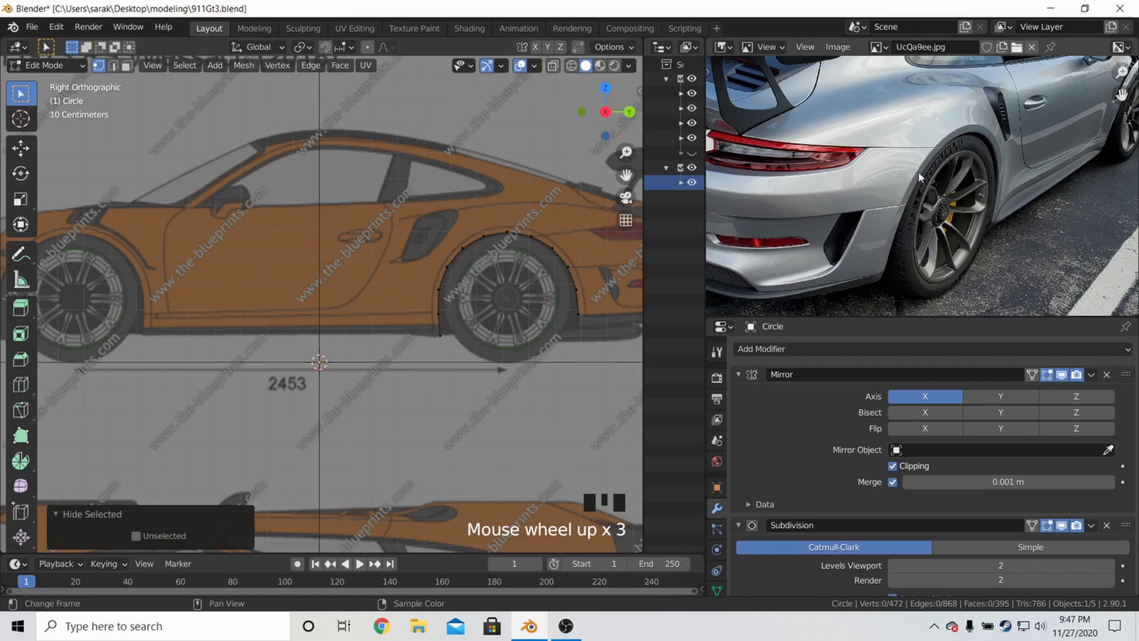
Select the whole rear arch outline and nudge it along X against the body side in the back view blueprint
{"action": "scroll", "coordinate": [972, 210], "scroll_direction": "up", "scroll_amount": 2}
{"action": "key", "text": "a"}
{"action": "key", "text": "ctrl+KP_1"}
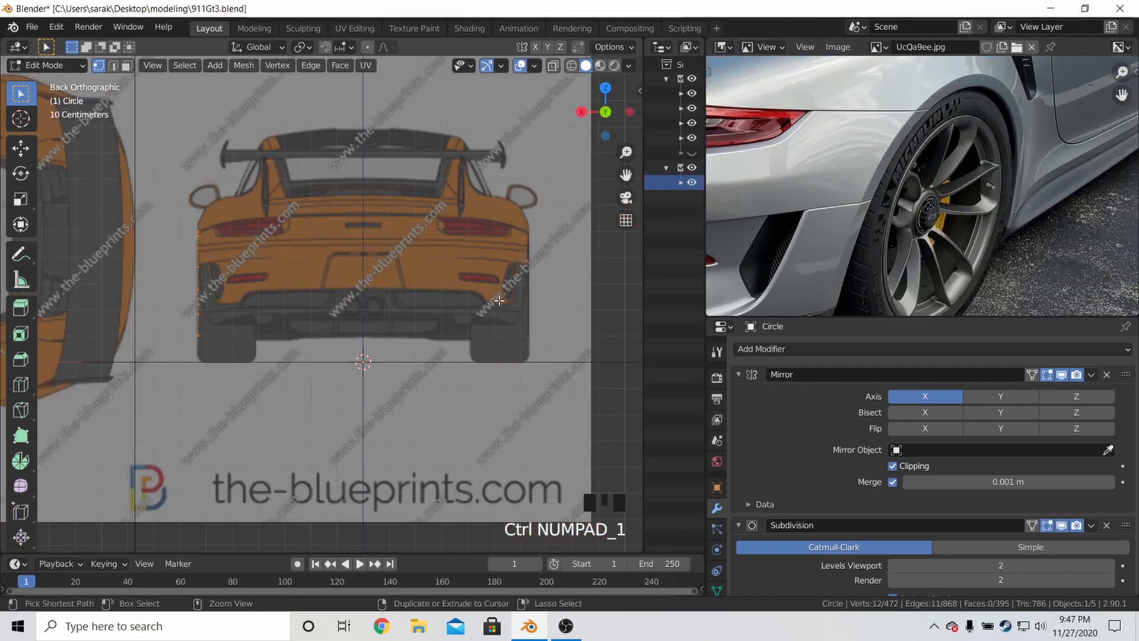
{"action": "scroll", "coordinate": [356, 282], "scroll_direction": "up", "scroll_amount": 2}
{"action": "middle_click_drag", "start_coordinate": [295, 287], "coordinate": [389, 249], "text": "shift"}
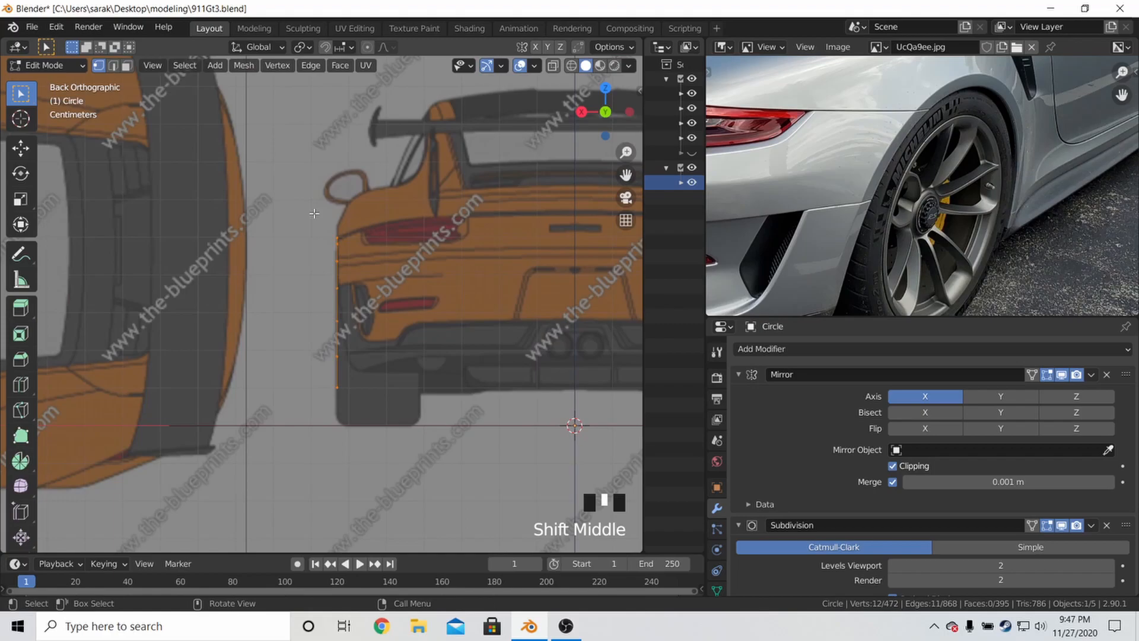
{"action": "key", "text": "g"}
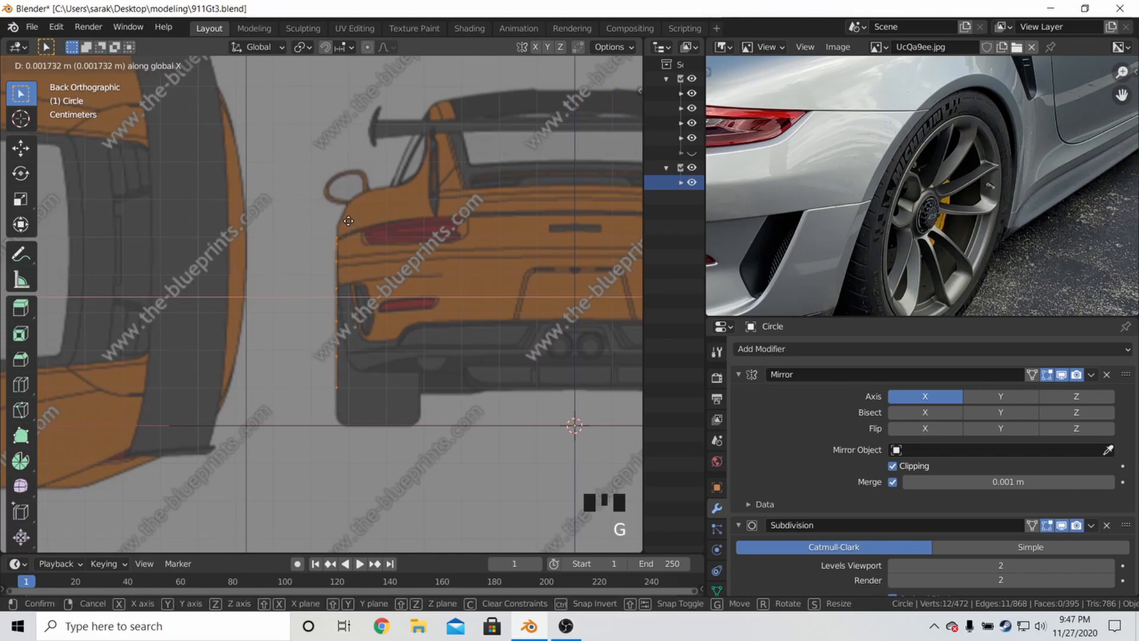
{"action": "left_click", "coordinate": [348, 222]}
Make the arch's top vertex active, set the pivot to Active Element and rotate the outline -3.14° in back view
{"action": "left_click", "coordinate": [343, 231], "text": "shift"}
{"action": "left_click", "coordinate": [343, 232], "text": "shift"}
{"action": "left_click", "coordinate": [343, 231], "text": "shift"}
{"action": "middle_click_drag", "start_coordinate": [346, 229], "coordinate": [356, 225]}
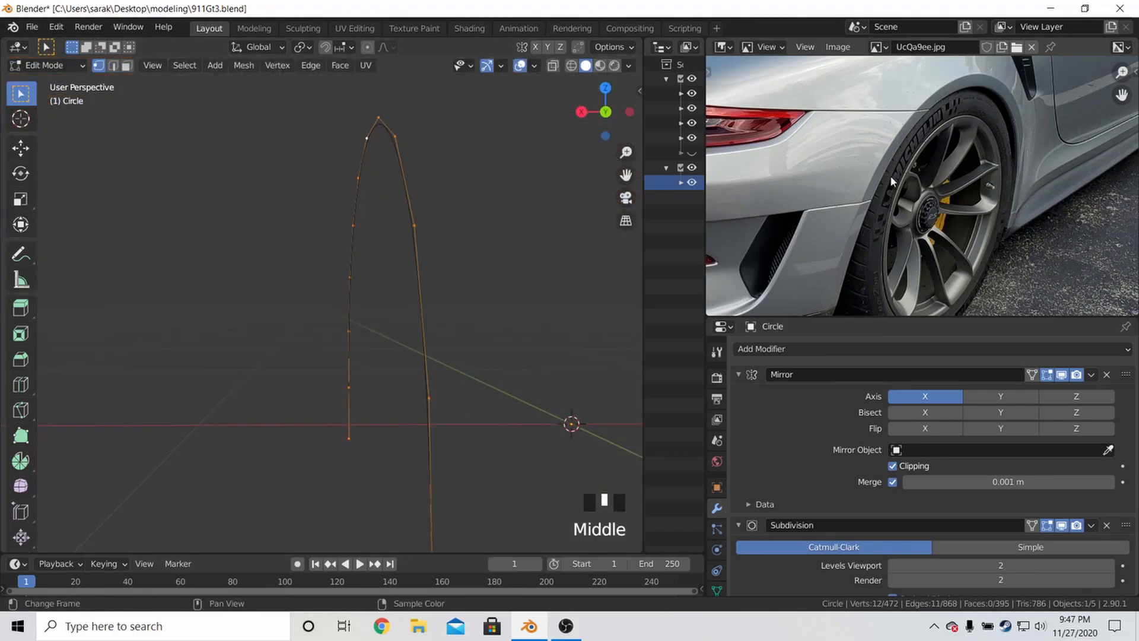
{"action": "middle_click_drag", "start_coordinate": [413, 129], "coordinate": [545, 150]}
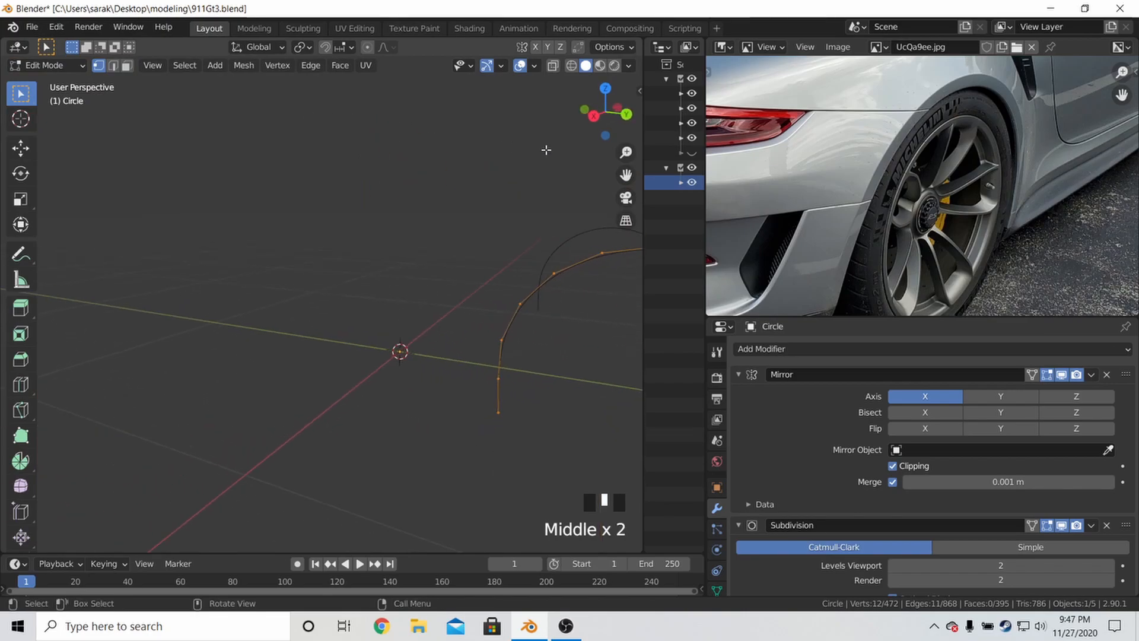
{"action": "middle_click_drag", "start_coordinate": [512, 196], "coordinate": [582, 208], "text": "shift"}
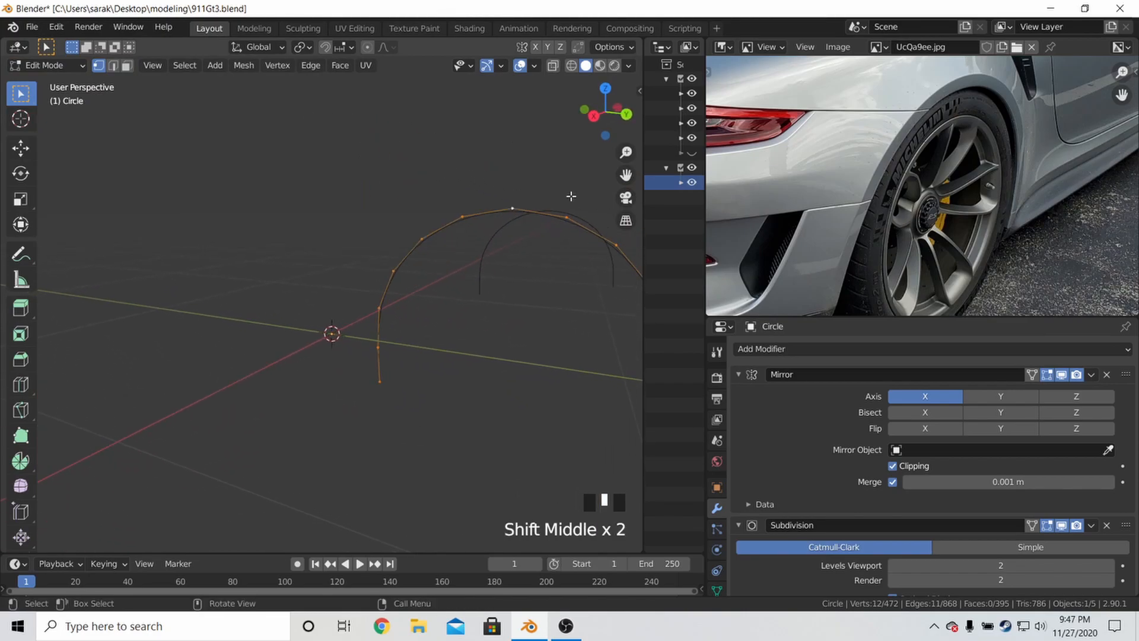
{"action": "key", "text": "ctrl+KP_1"}
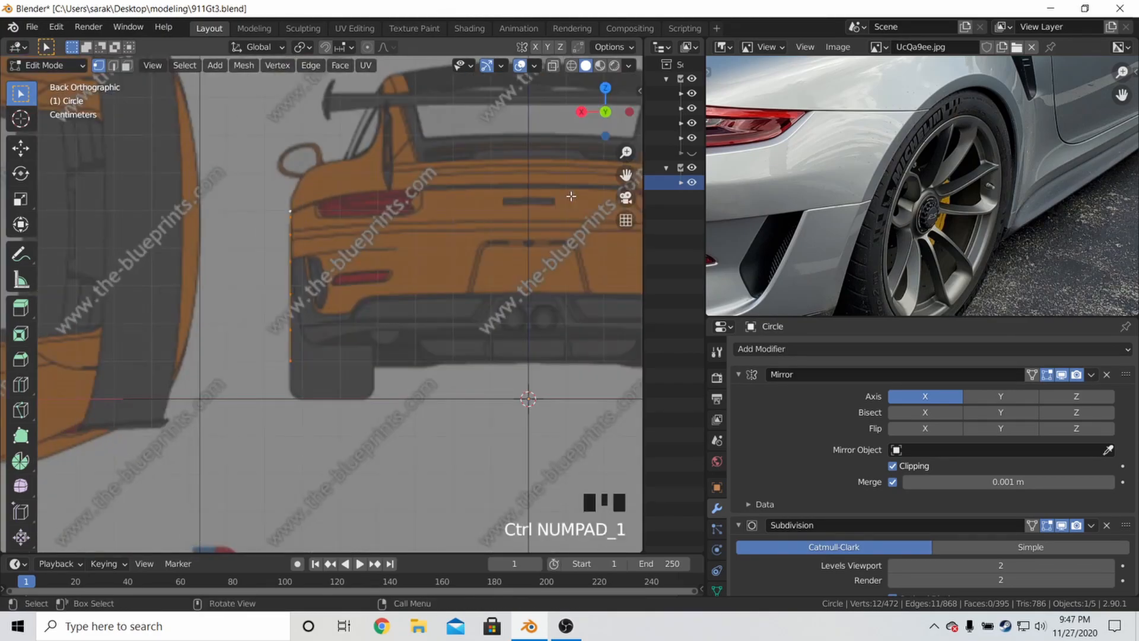
{"action": "left_click", "coordinate": [302, 47]}
{"action": "left_click", "coordinate": [325, 128]}
{"action": "scroll", "coordinate": [416, 242], "scroll_direction": "up", "scroll_amount": 3}
{"action": "key", "text": "r"}
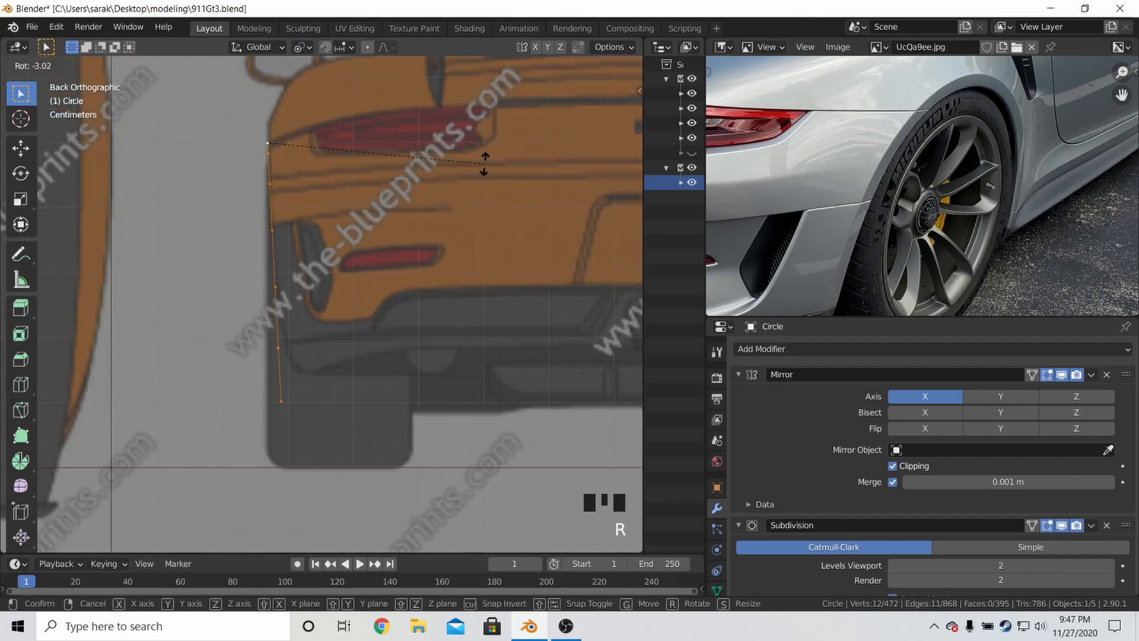
{"action": "left_click", "coordinate": [489, 153]}
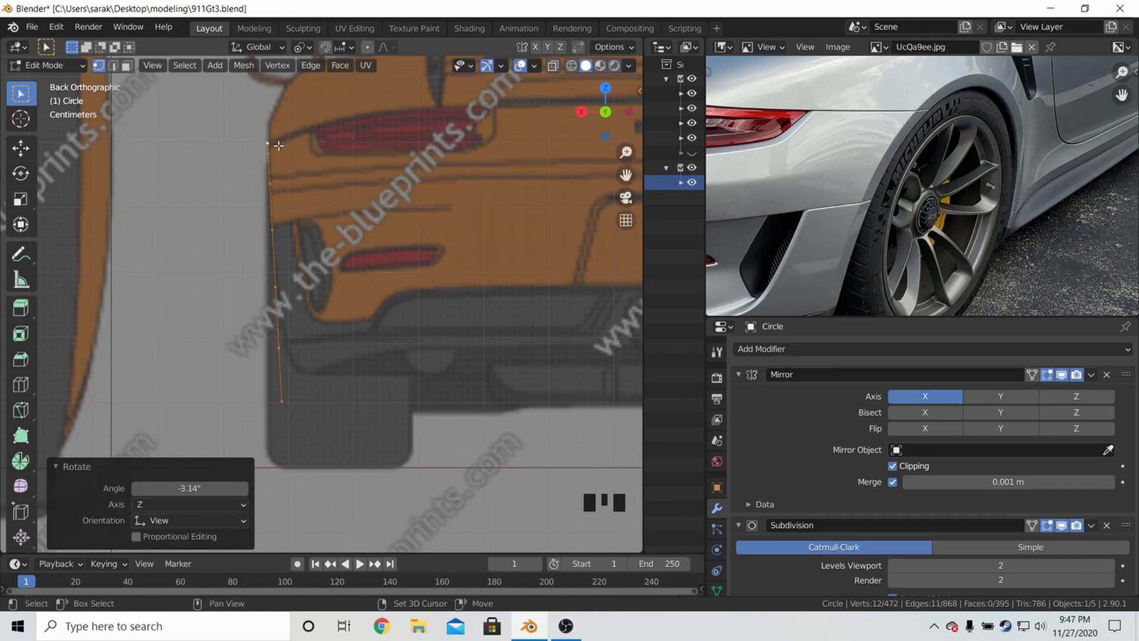
Select the two lowest vertices at the rear end of the arch outline and adjust their position in back view
{"action": "key", "text": "a"}
{"action": "key", "text": "a"}
{"action": "key", "text": "a"}
{"action": "middle_click_drag", "start_coordinate": [283, 291], "coordinate": [319, 290]}
{"action": "scroll", "coordinate": [422, 272], "scroll_direction": "down", "scroll_amount": 3}
{"action": "middle_click_drag", "start_coordinate": [422, 272], "coordinate": [368, 262], "text": "shift"}
{"action": "key", "text": "c"}
{"action": "mouse_move", "coordinate": [405, 296]}
{"action": "left_mouse_down"}
{"action": "mouse_move", "coordinate": [412, 344]}
{"action": "mouse_move", "coordinate": [420, 337]}
{"action": "left_mouse_up"}
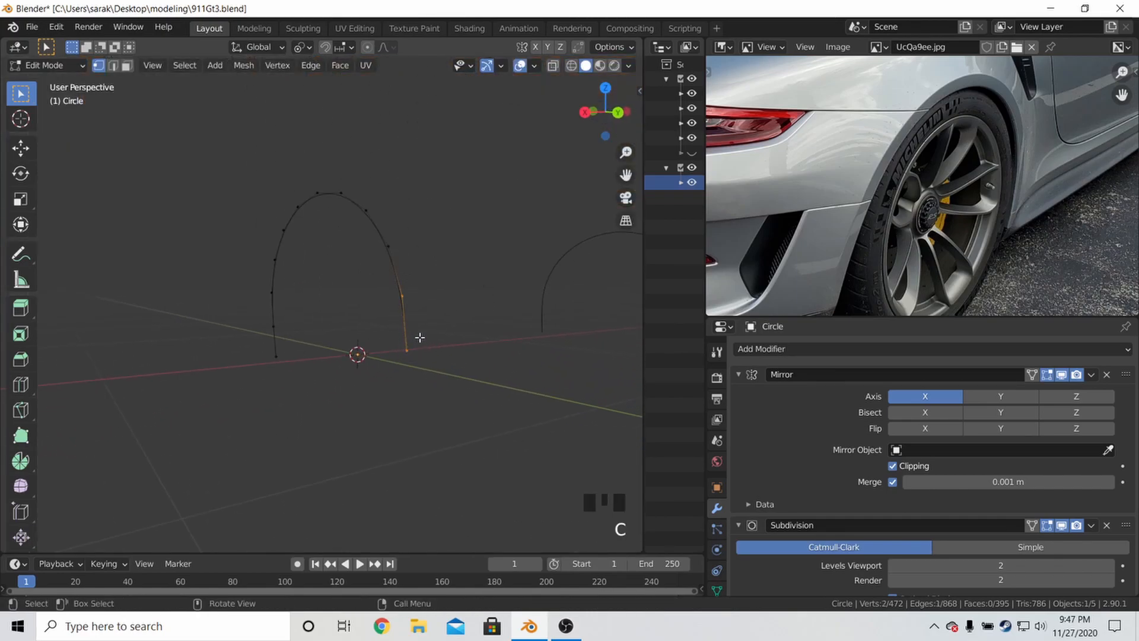
{"action": "key", "text": "ctrl+KP_1"}
{"action": "scroll", "coordinate": [415, 336], "scroll_direction": "up", "scroll_amount": 4}
{"action": "middle_click_drag", "start_coordinate": [340, 274], "coordinate": [395, 271], "text": "shift"}
{"action": "key", "text": "g"}
{"action": "left_click", "coordinate": [422, 269]}
Move only the single lower rear vertex of the arch outline along X in back view and deselect everything
{"action": "left_click", "coordinate": [297, 276], "text": "shift"}
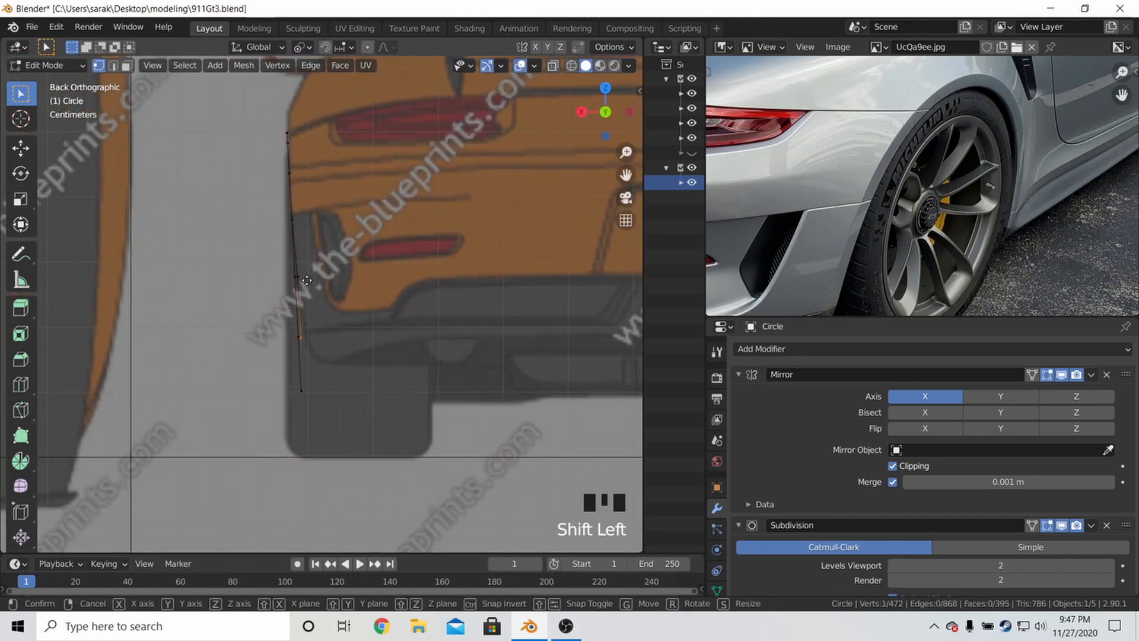
{"action": "key", "text": "g"}
{"action": "key", "text": "x"}
{"action": "left_click", "coordinate": [368, 274]}
{"action": "key", "text": "a"}
{"action": "key", "text": "a"}
{"action": "key", "text": "a"}
{"action": "middle_click_drag", "start_coordinate": [368, 274], "coordinate": [491, 289]}
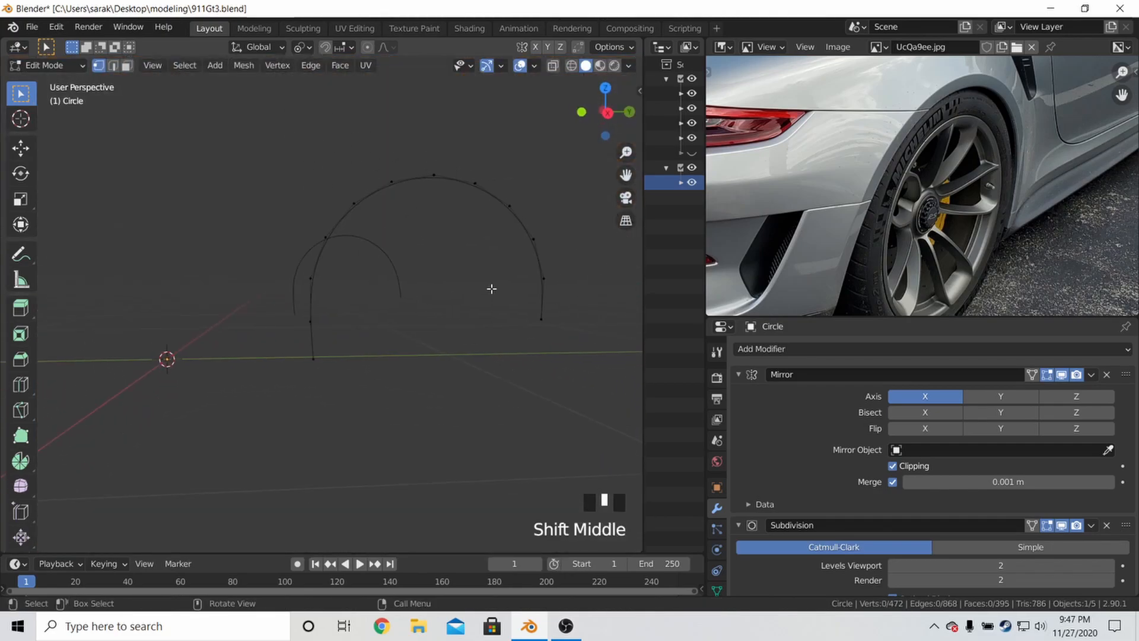
Move the arch's front bottom vertex inward along X and the vertex above it -0.007161 m along X
{"action": "middle_click_drag", "start_coordinate": [323, 301], "coordinate": [452, 307]}
{"action": "left_click", "coordinate": [331, 359]}
{"action": "key", "text": "g"}
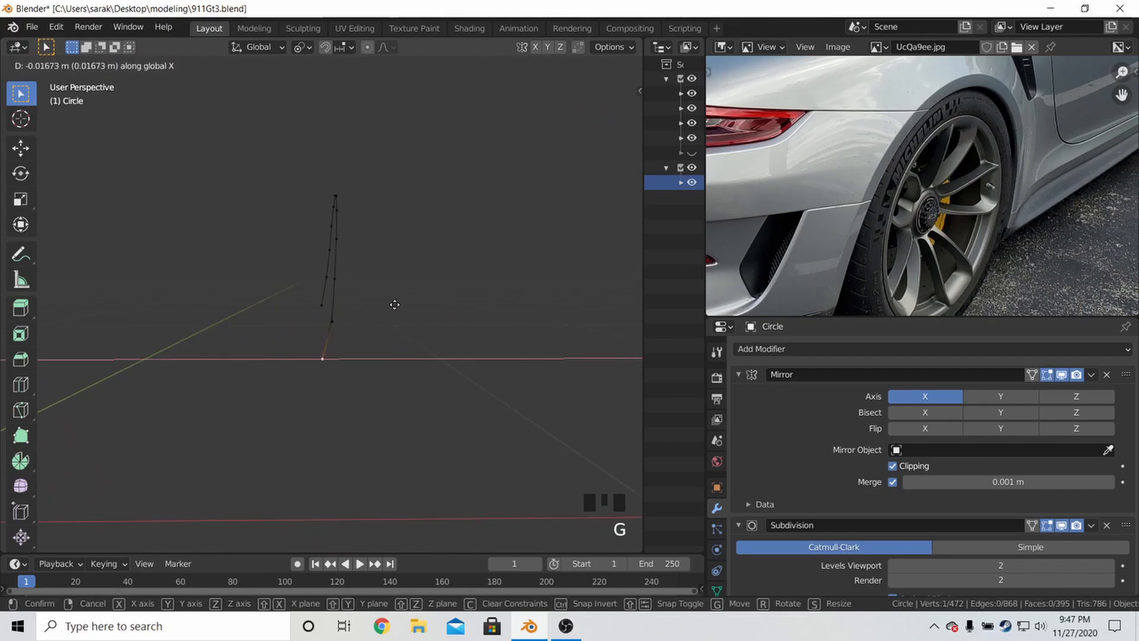
{"action": "left_click", "coordinate": [424, 308]}
{"action": "scroll", "coordinate": [390, 331], "scroll_direction": "up", "scroll_amount": 4}
{"action": "left_click", "coordinate": [364, 334]}
{"action": "key", "text": "g"}
{"action": "key", "text": "x"}
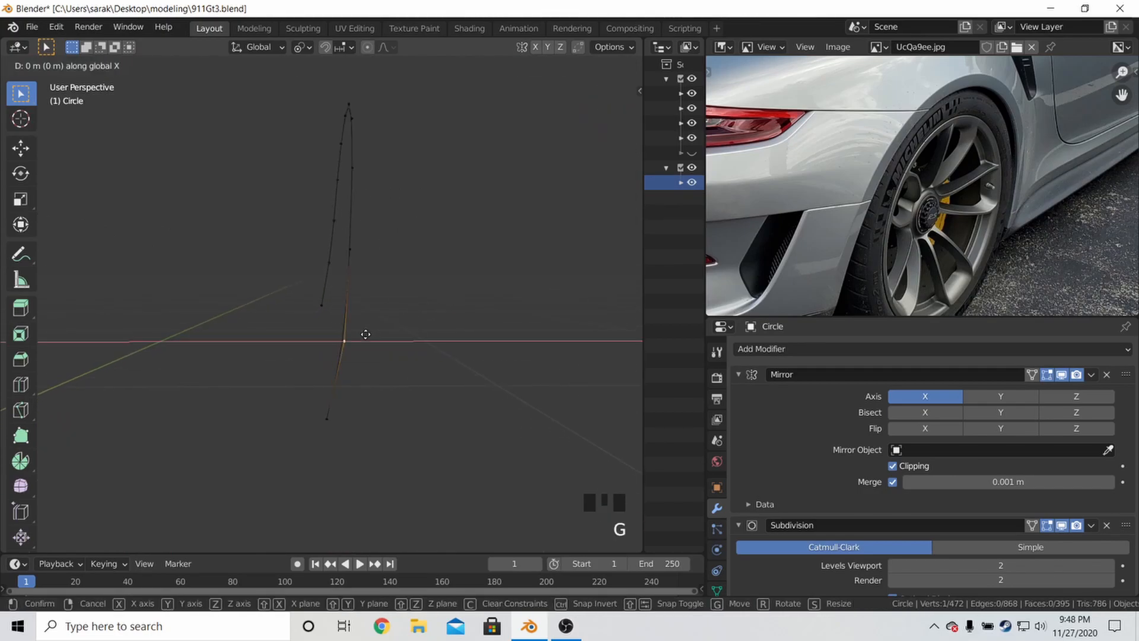
{"action": "left_click", "coordinate": [307, 330]}
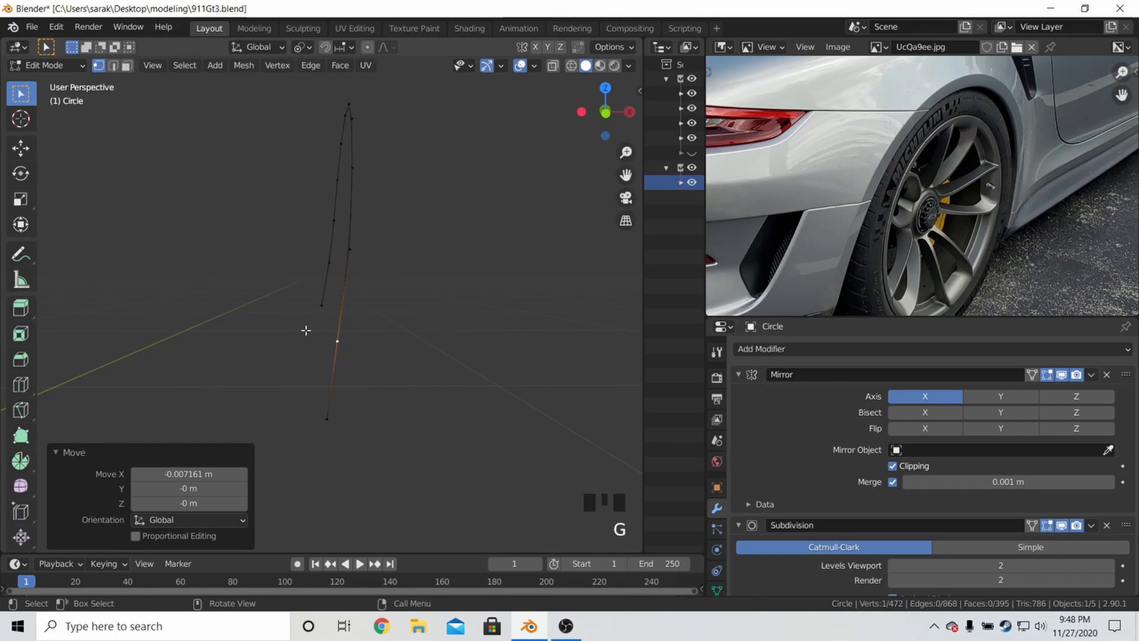
Move the third vertex from the bottom on the arch's front side inward along X to even out the curve
{"action": "key", "text": "a"}
{"action": "key", "text": "a"}
{"action": "key", "text": "a"}
{"action": "left_click", "coordinate": [376, 257]}
{"action": "key", "text": "g"}
{"action": "key", "text": "x"}
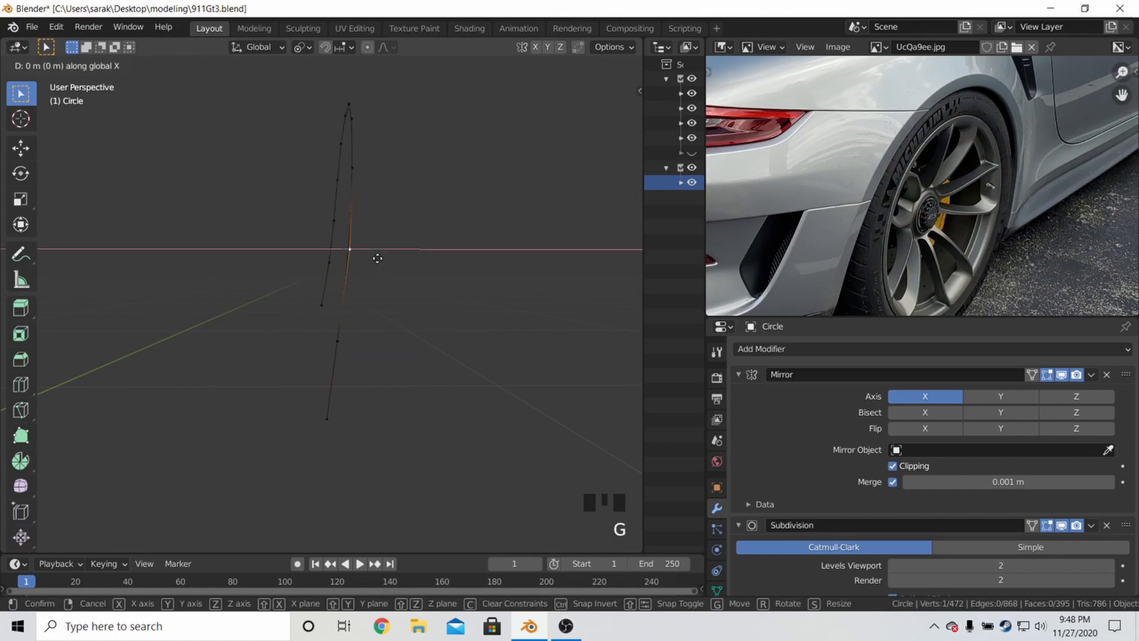
{"action": "left_click", "coordinate": [351, 257]}
Examine the smoothed rear arch curve from several angles in Object Mode
{"action": "key", "text": "Tab"}
{"action": "key", "text": "a"}
{"action": "key", "text": "a"}
{"action": "key", "text": "a"}
{"action": "scroll", "coordinate": [415, 250], "scroll_direction": "down", "scroll_amount": 1}
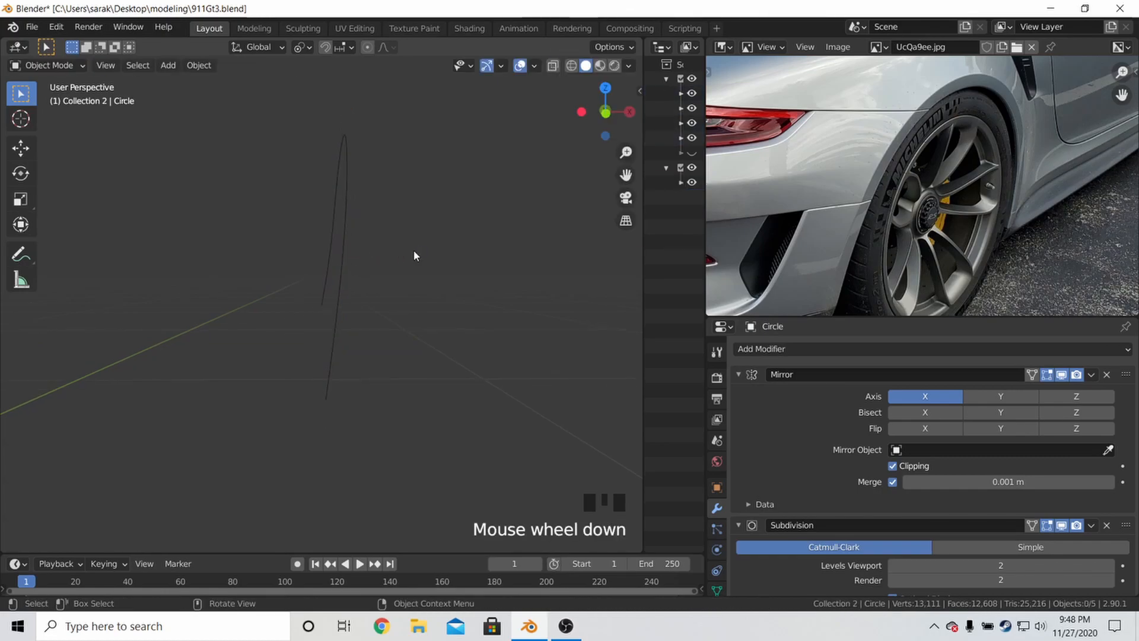
{"action": "key", "text": "a"}
{"action": "middle_click_drag", "start_coordinate": [400, 246], "coordinate": [290, 241]}
{"action": "key", "text": "a"}
{"action": "key", "text": "a"}
In Edit Mode, select the whole linked rear arch outline and extrude it in place in right view
{"action": "key", "text": "Tab"}
{"action": "key", "text": "ctrl+l"}
{"action": "scroll", "coordinate": [259, 232], "scroll_direction": "down", "scroll_amount": 1}
{"action": "scroll", "coordinate": [261, 231], "scroll_direction": "down", "scroll_amount": 11}
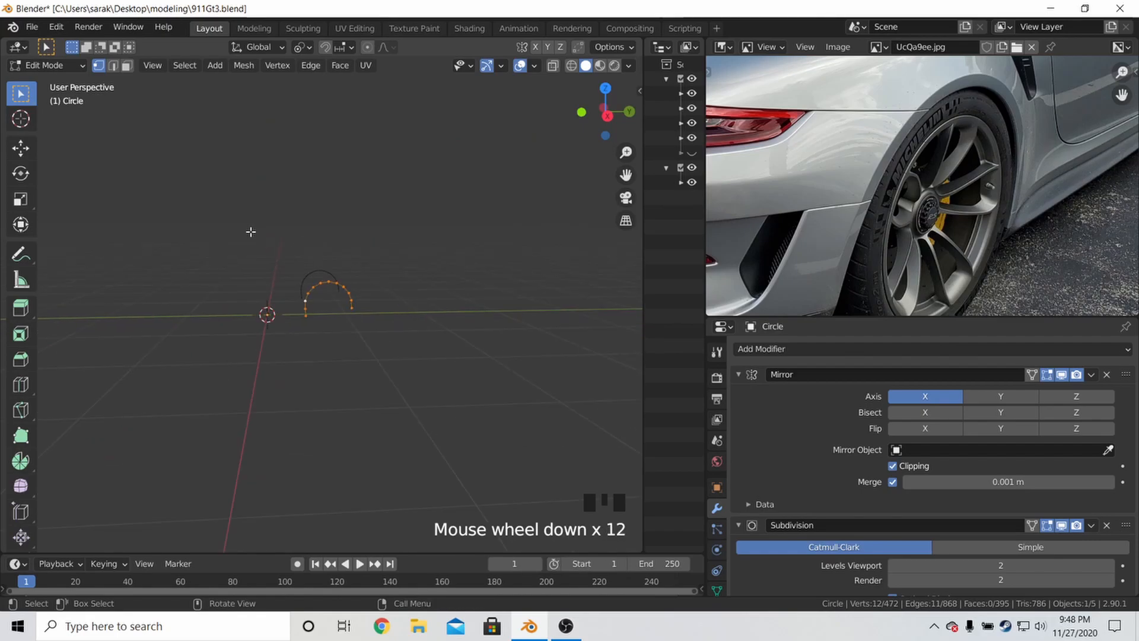
{"action": "key", "text": "KP_3"}
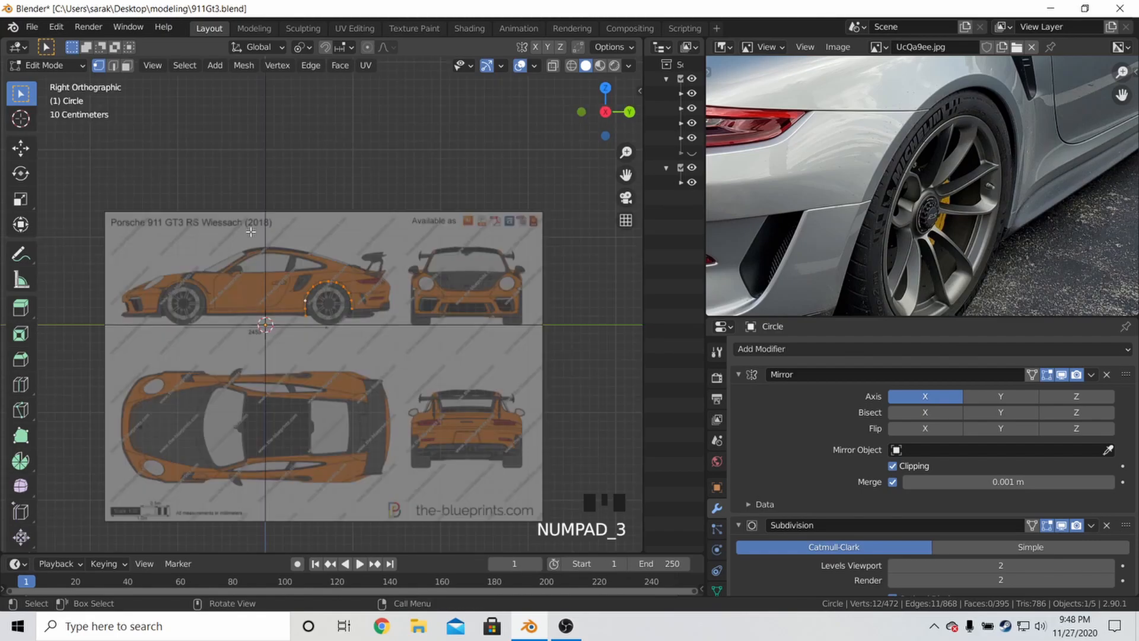
{"action": "scroll", "coordinate": [327, 226], "scroll_direction": "up", "scroll_amount": 10}
{"action": "middle_click_drag", "start_coordinate": [510, 157], "coordinate": [533, 232], "text": "shift"}
{"action": "key", "text": "e"}
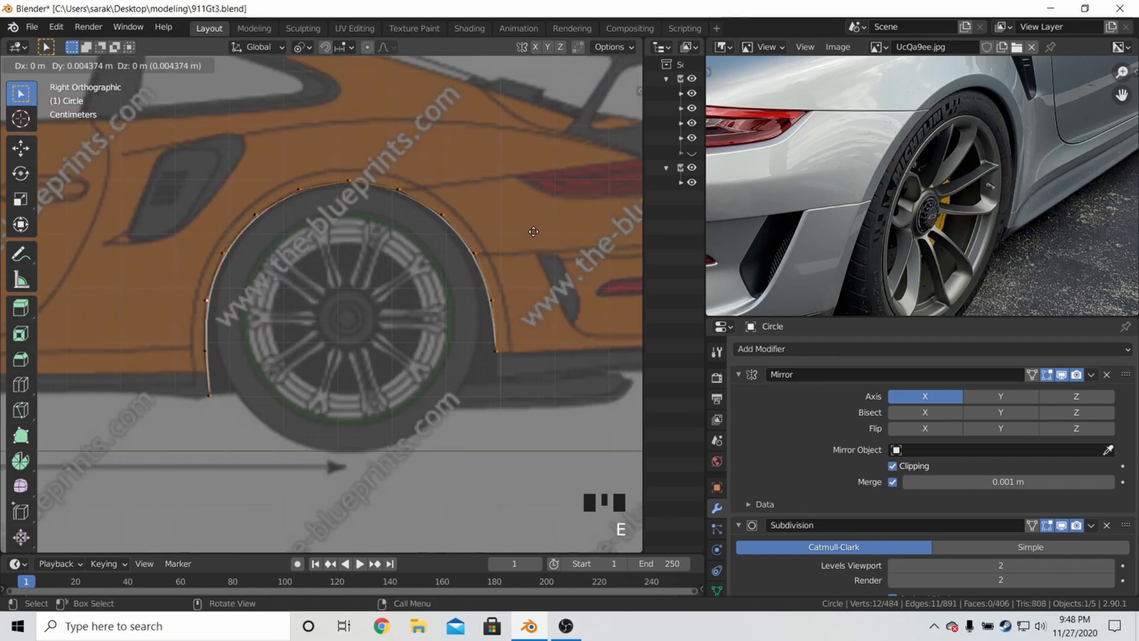
{"action": "right_click", "coordinate": [581, 207]}
Set the pivot to Median Point, scale the extruded arch edge by 1.079 and move it 0.01345 m along Z
{"action": "left_click", "coordinate": [302, 46]}
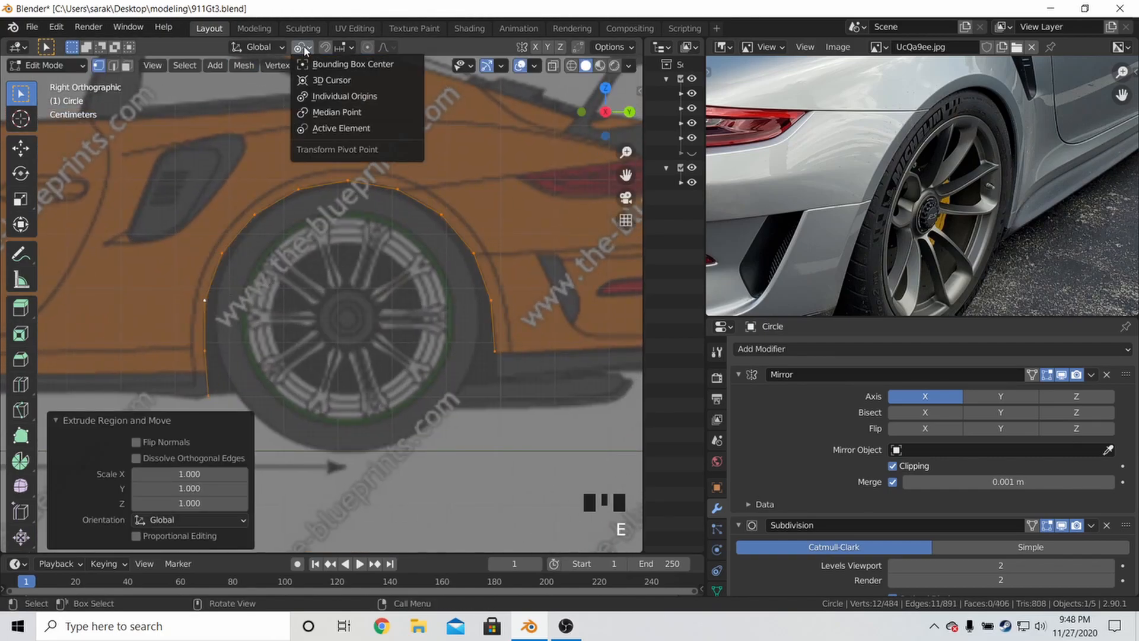
{"action": "left_click", "coordinate": [326, 118]}
{"action": "key", "text": "s"}
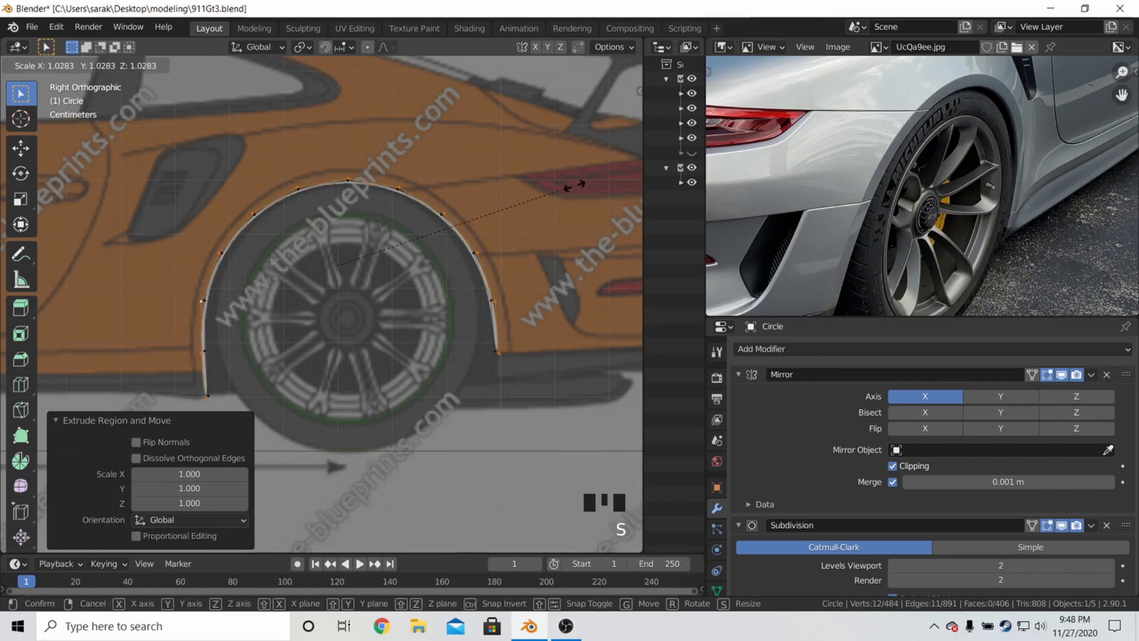
{"action": "left_click", "coordinate": [30, 175]}
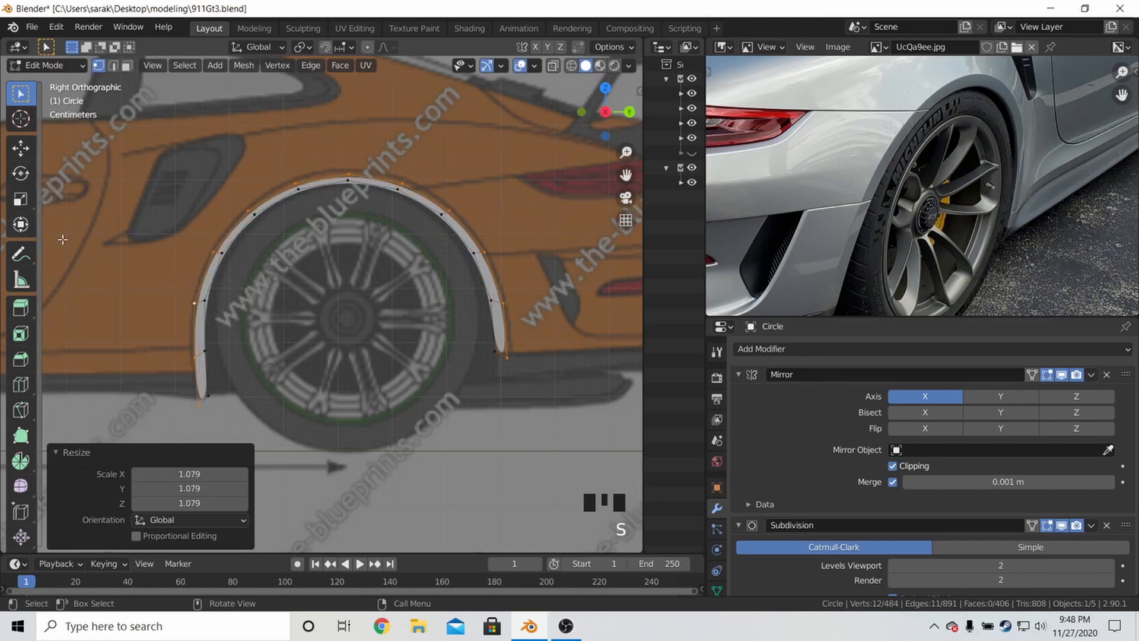
{"action": "key", "text": "g"}
{"action": "key", "text": "z"}
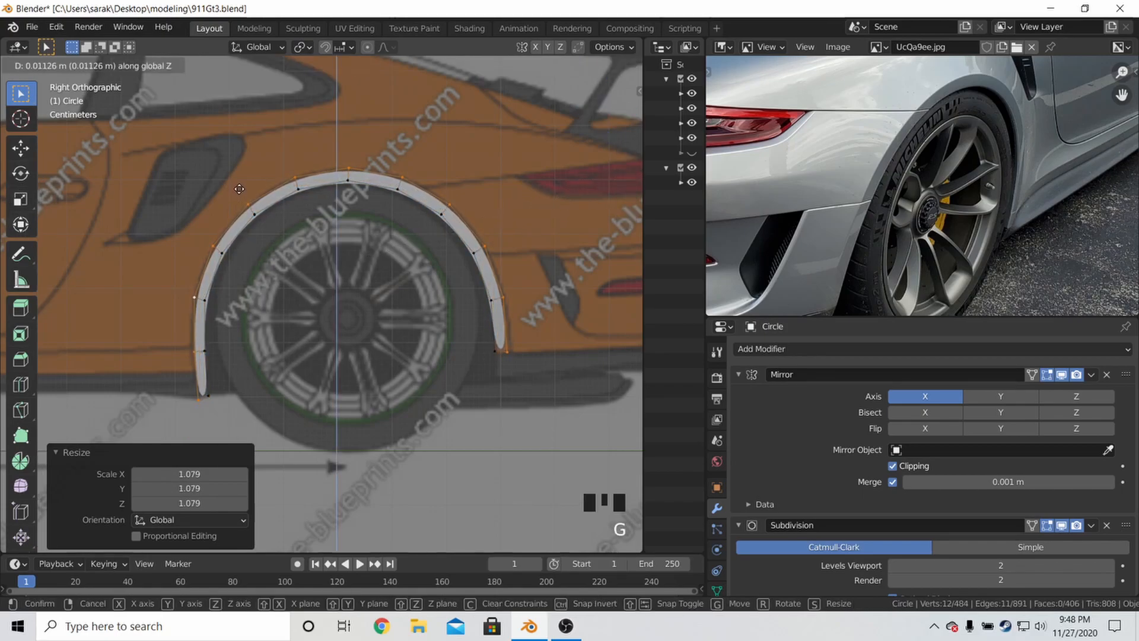
{"action": "left_click", "coordinate": [234, 177]}
In wireframe shading, scale the outer arch edge by 1.008 and move it 0.000875 m along Z
{"action": "key", "text": "z"}
{"action": "key", "text": "z"}
{"action": "key", "text": "z"}
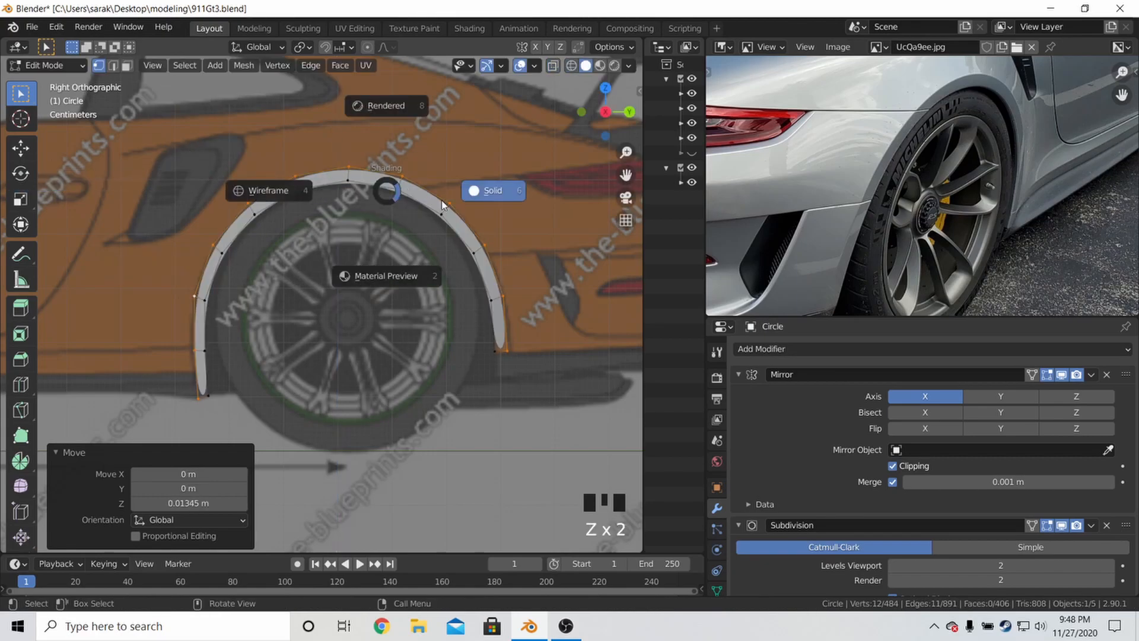
{"action": "left_click", "coordinate": [279, 194]}
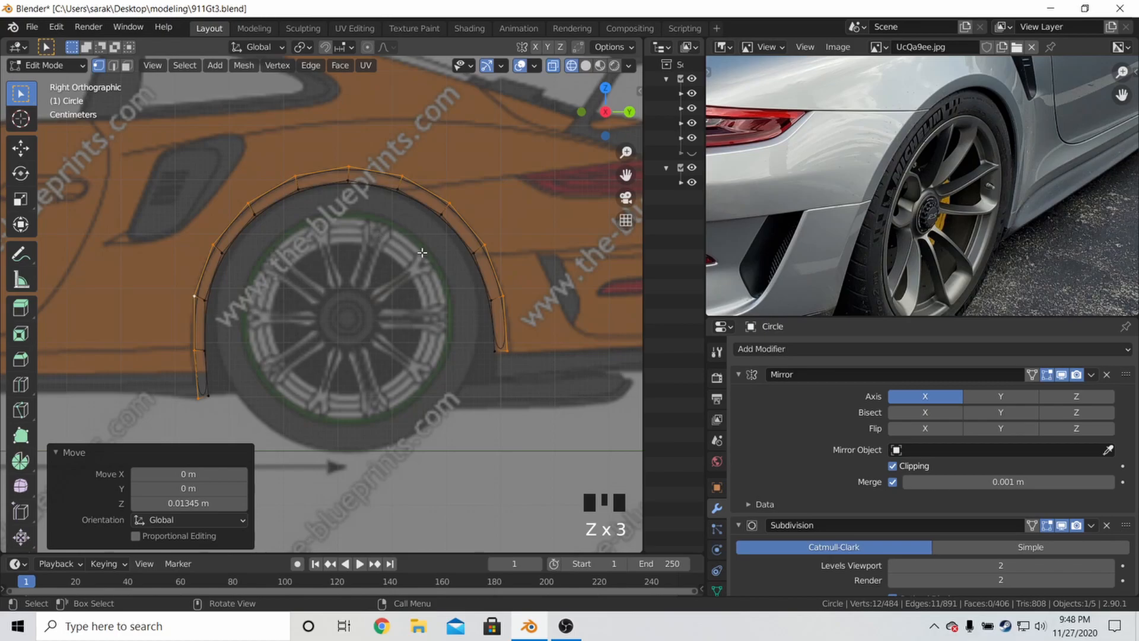
{"action": "key", "text": "s"}
{"action": "left_click", "coordinate": [465, 275]}
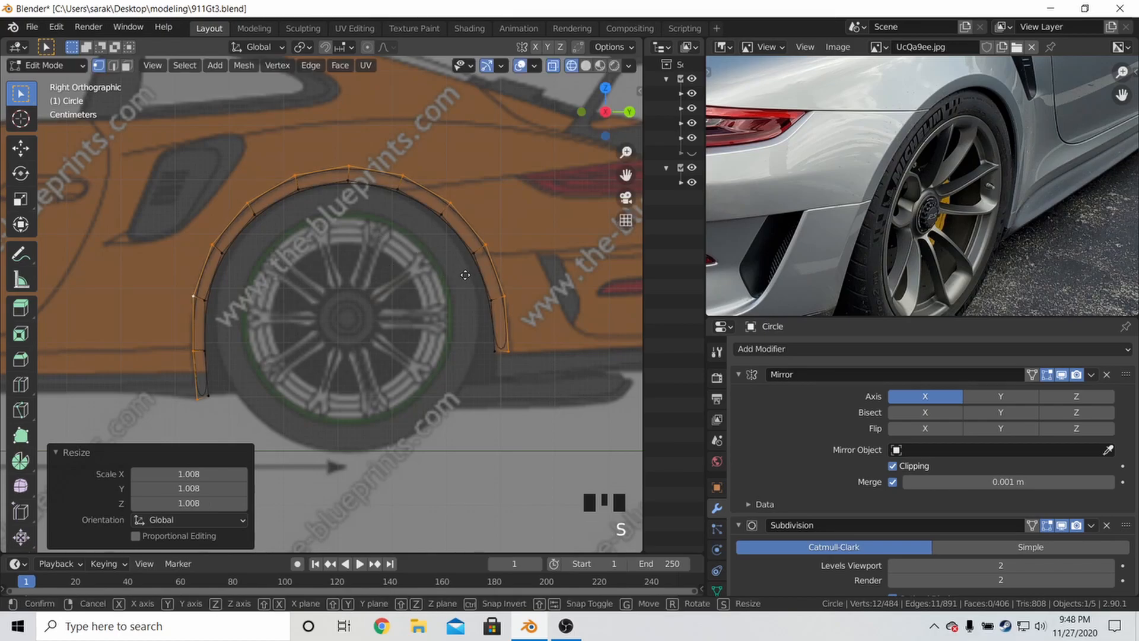
{"action": "key", "text": "g"}
{"action": "key", "text": "z"}
{"action": "left_click", "coordinate": [461, 270]}
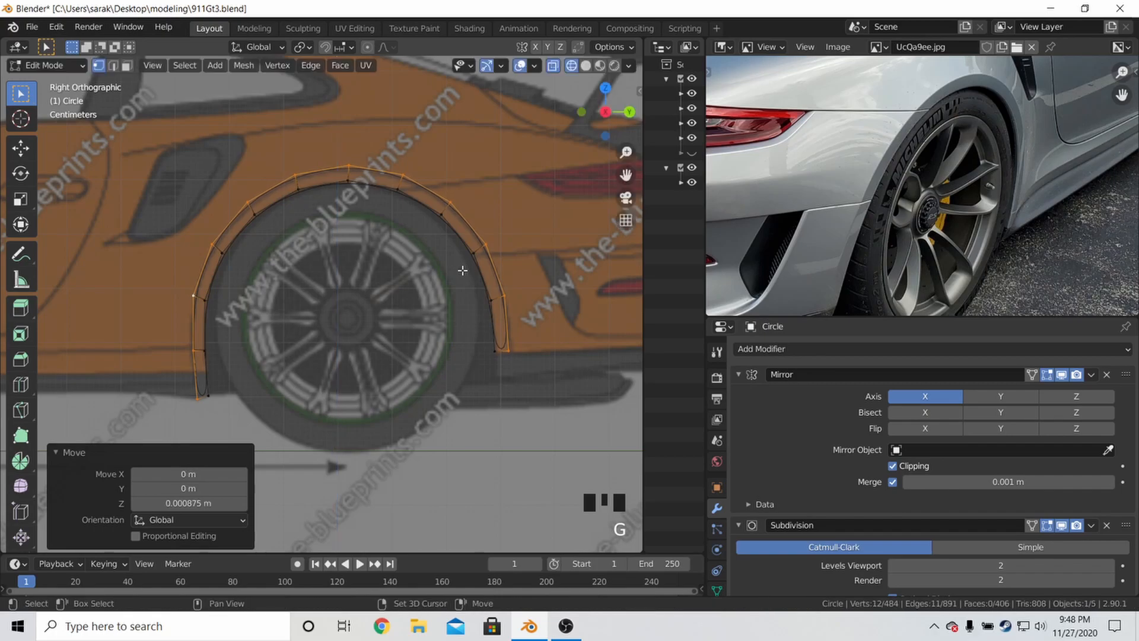
Reselect the outer edge loop of the arch strip and scale it by 1.010 along Y to match the blueprint
{"action": "key", "text": "a"}
{"action": "key", "text": "a"}
{"action": "scroll", "coordinate": [368, 167], "scroll_direction": "up", "scroll_amount": 4}
{"action": "middle_click_drag", "start_coordinate": [360, 180], "coordinate": [321, 225], "text": "shift"}
{"action": "scroll", "coordinate": [320, 226], "scroll_direction": "down", "scroll_amount": 3}
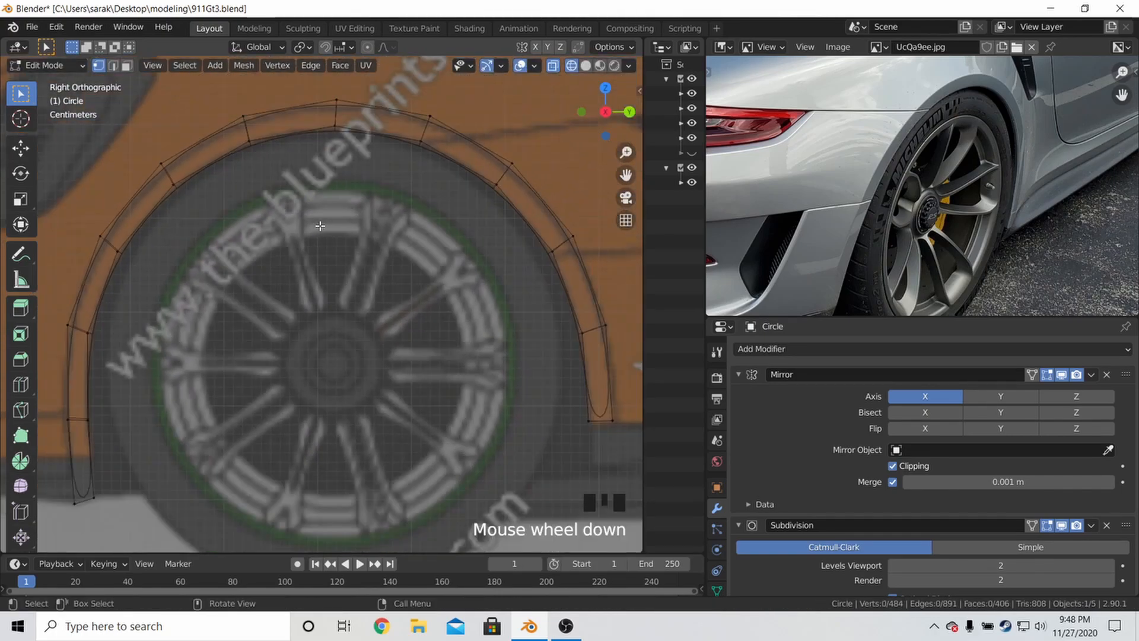
{"action": "left_click", "coordinate": [492, 209], "text": "alt"}
{"action": "key", "text": "s"}
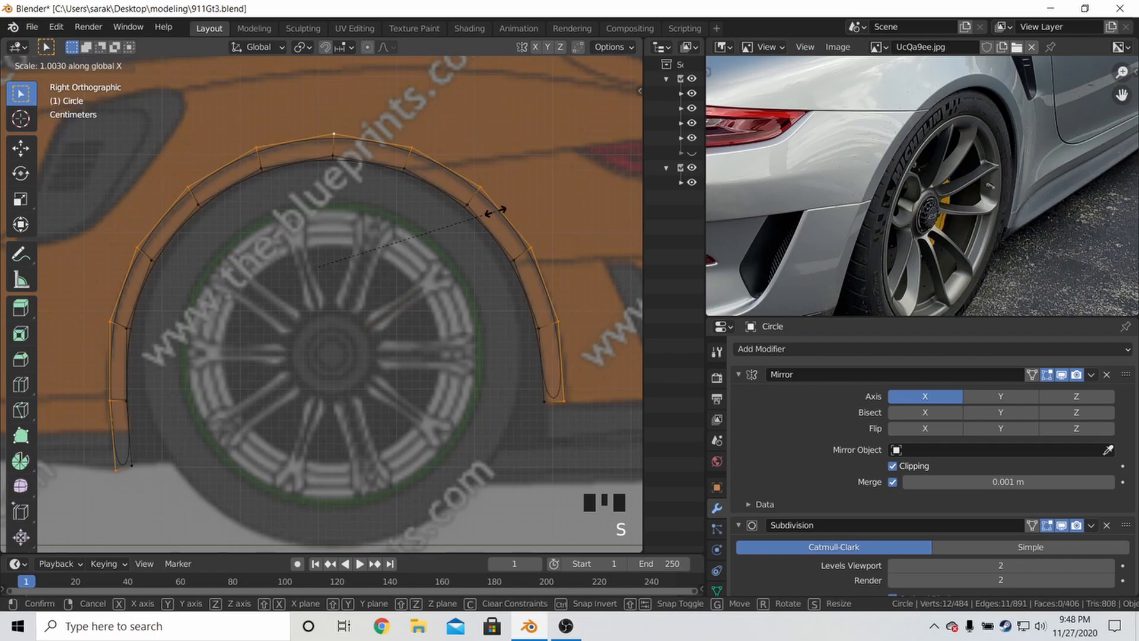
{"action": "key", "text": "y"}
{"action": "left_click", "coordinate": [523, 237]}
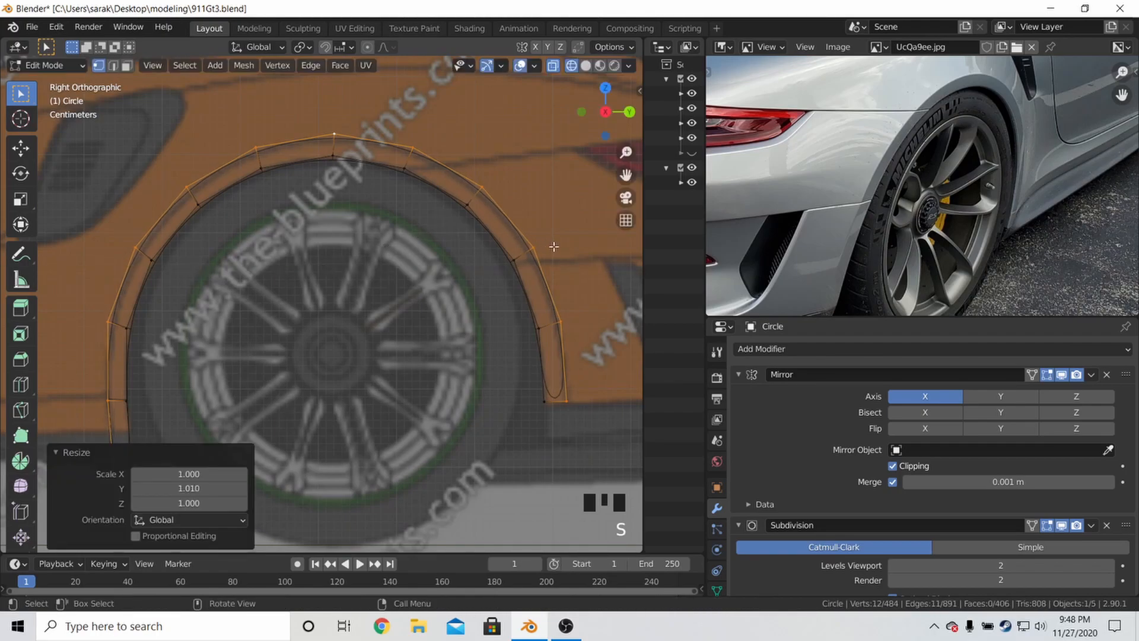
{"action": "middle_click_drag", "start_coordinate": [873, 190], "coordinate": [934, 207]}
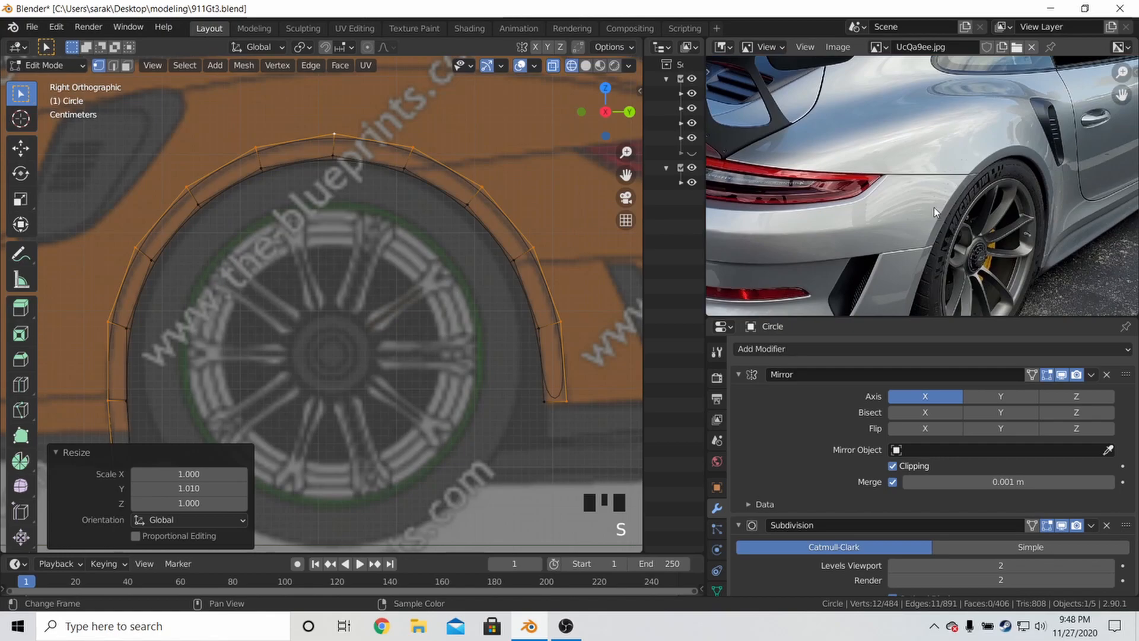
Examine the rear arch strip against the top, front and back blueprints and the reference photo of the rear fender
{"action": "scroll", "coordinate": [491, 303], "scroll_direction": "down", "scroll_amount": 2}
{"action": "middle_click_drag", "start_coordinate": [524, 302], "coordinate": [503, 301], "text": "shift"}
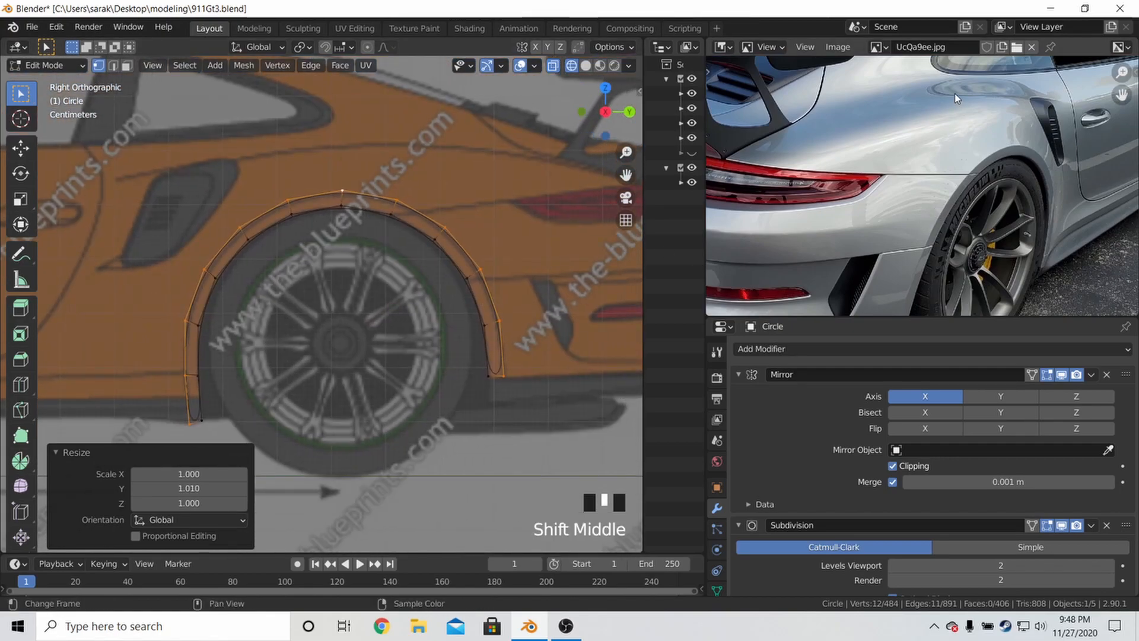
{"action": "left_click", "coordinate": [118, 179]}
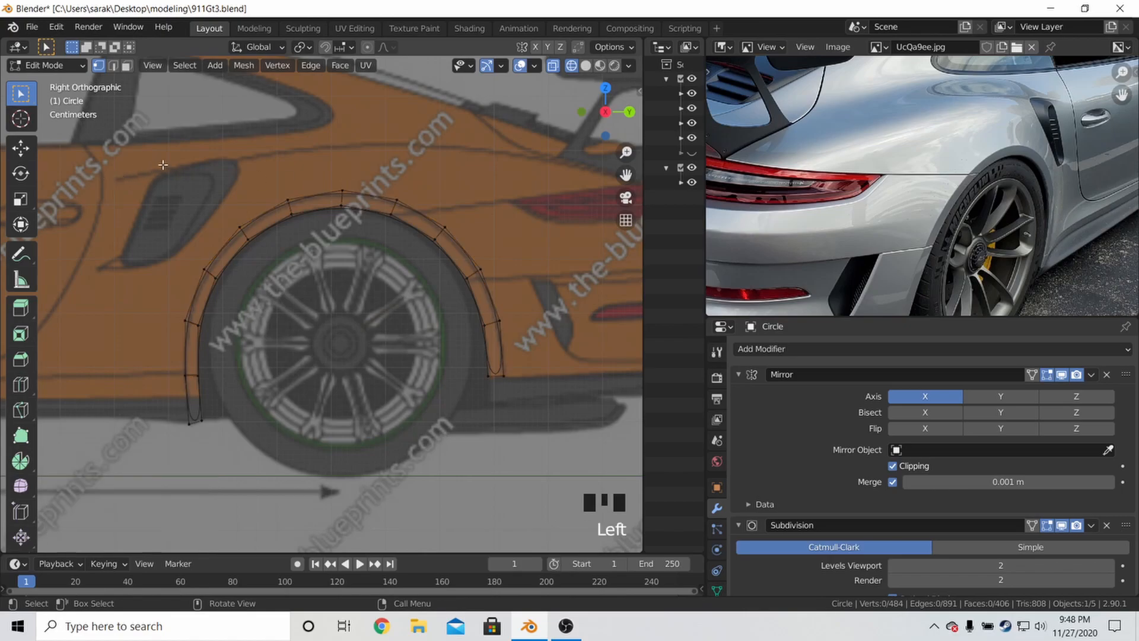
{"action": "key", "text": "KP_7"}
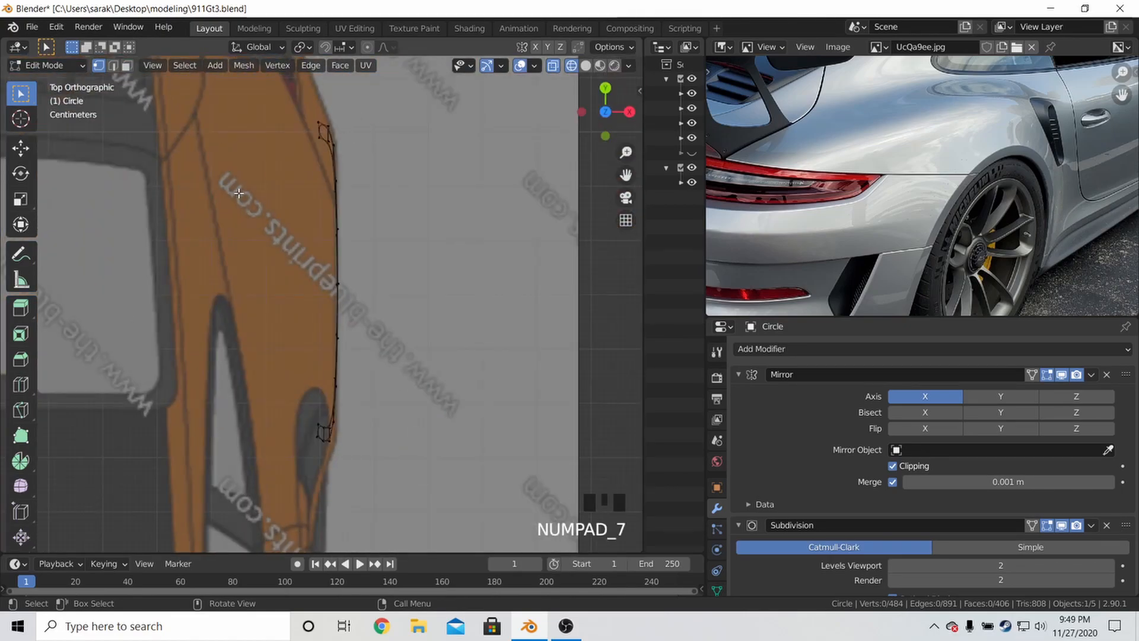
{"action": "scroll", "coordinate": [240, 192], "scroll_direction": "down", "scroll_amount": 1}
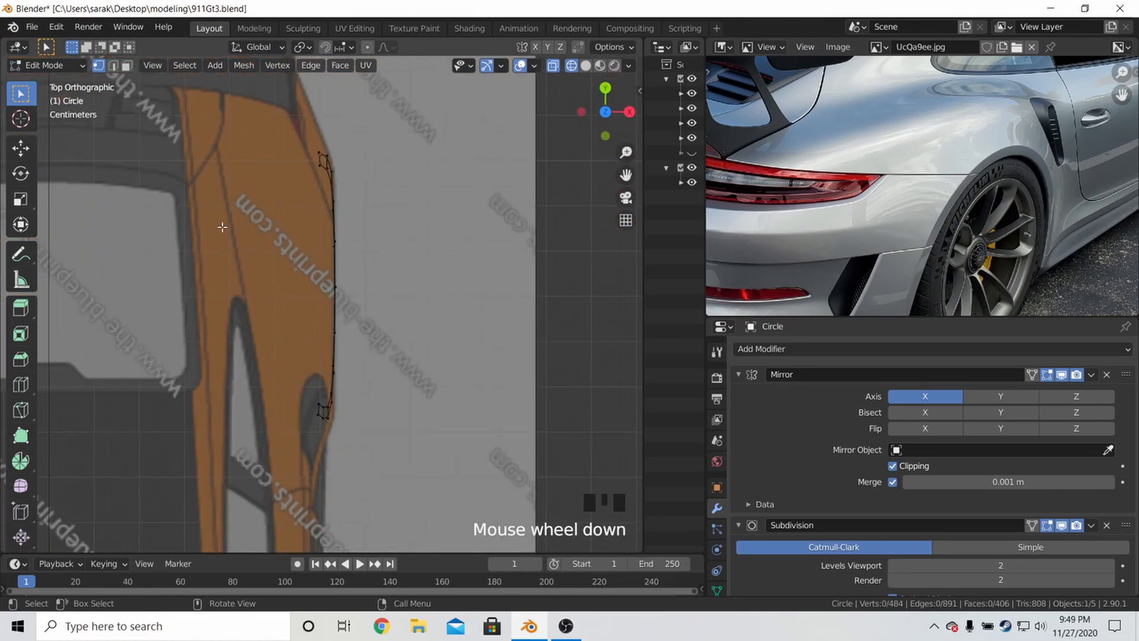
{"action": "key", "text": "KP_3"}
{"action": "key", "text": "KP_1"}
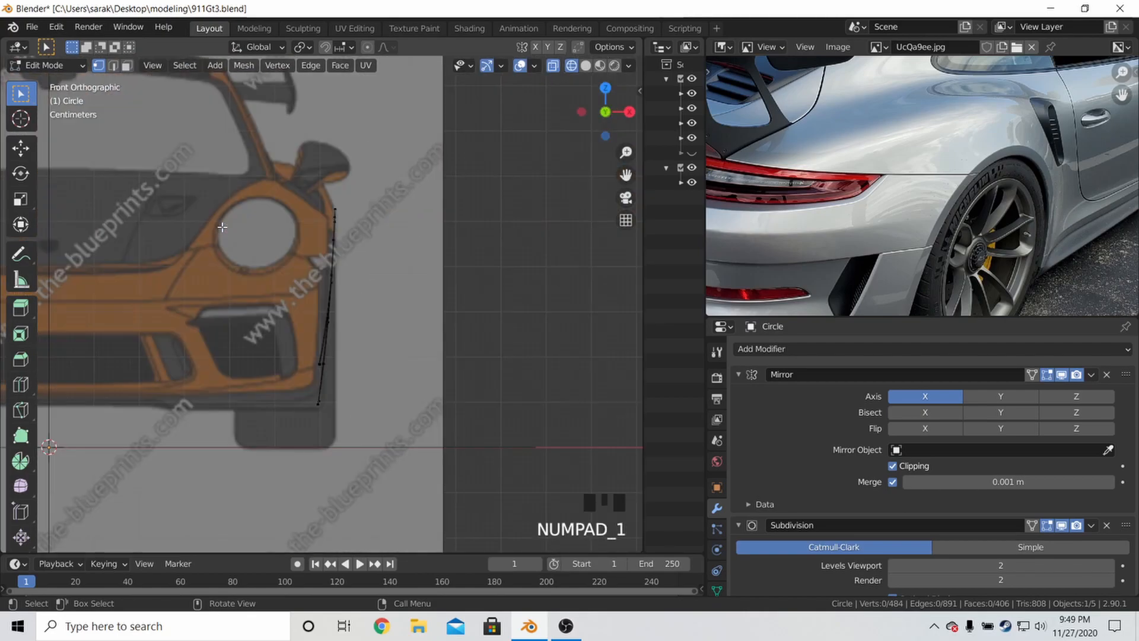
{"action": "key", "text": "ctrl+KP_1"}
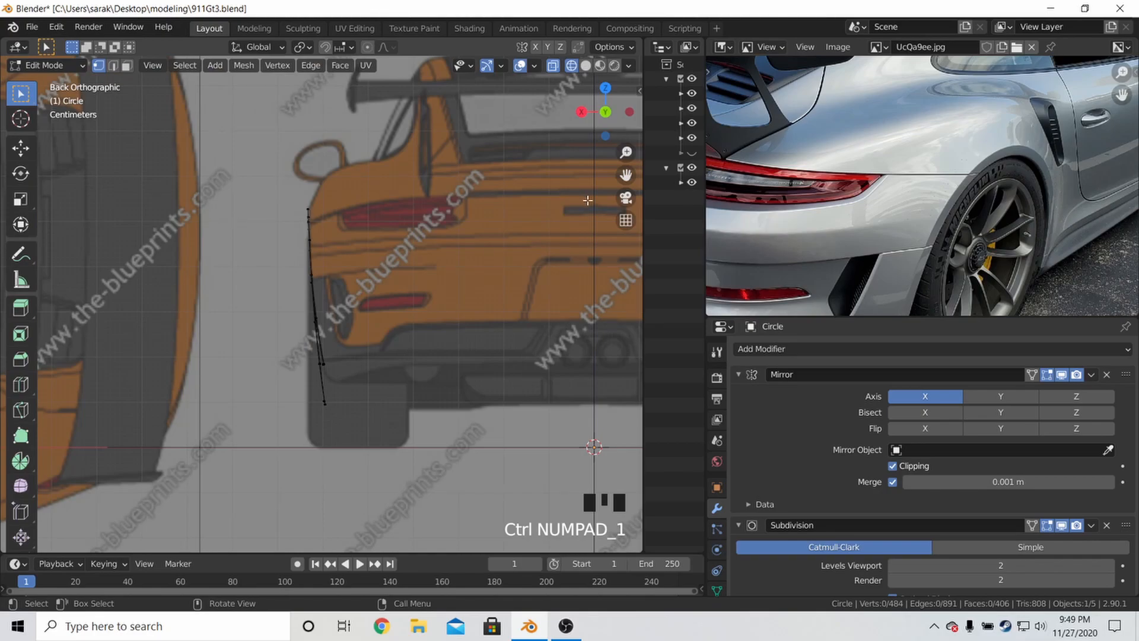
{"action": "middle_click_drag", "start_coordinate": [927, 171], "coordinate": [1005, 187]}
{"action": "middle_click_drag", "start_coordinate": [478, 224], "coordinate": [409, 230], "text": "shift"}
{"action": "middle_click_drag", "start_coordinate": [409, 231], "coordinate": [488, 246]}
Try to slide and move the outer vertices at the top of the arch strip toward the taillight crease line in right view
{"action": "left_click", "coordinate": [414, 249]}
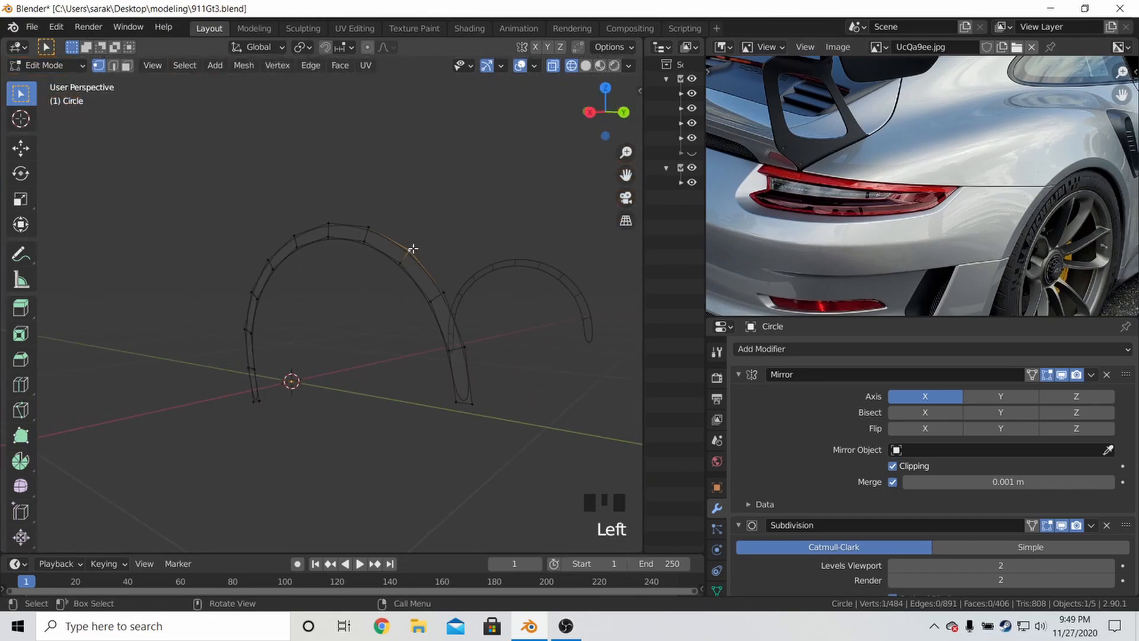
{"action": "key", "text": "KP_3"}
{"action": "scroll", "coordinate": [413, 220], "scroll_direction": "up", "scroll_amount": 3}
{"action": "middle_click_drag", "start_coordinate": [413, 220], "coordinate": [416, 187], "text": "shift"}
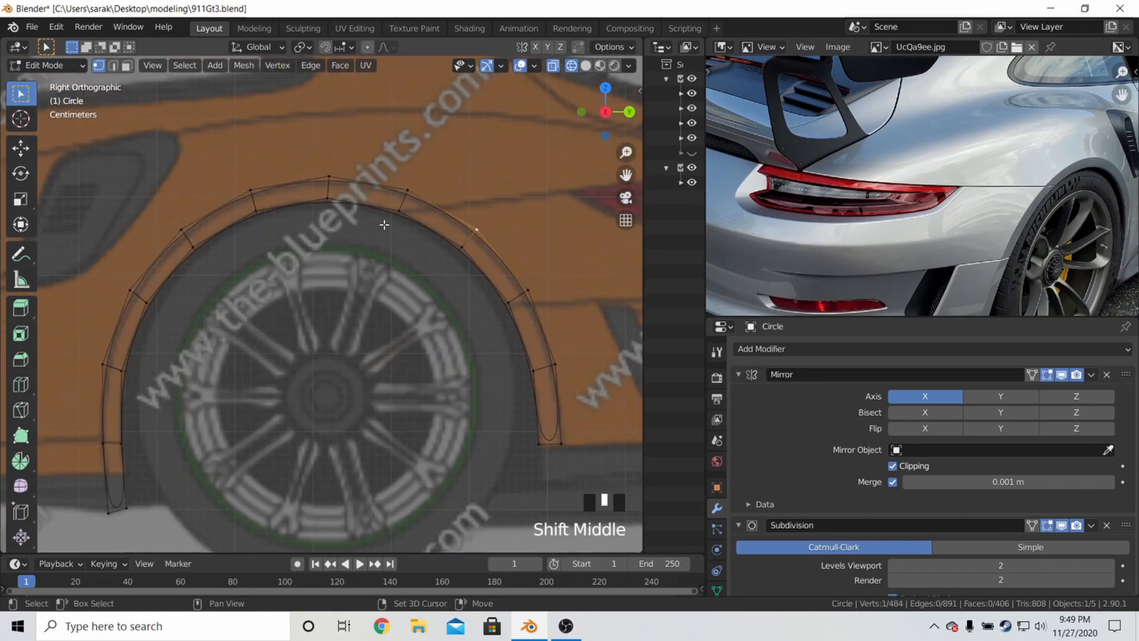
{"action": "key", "text": "g"}
{"action": "key", "text": "g"}
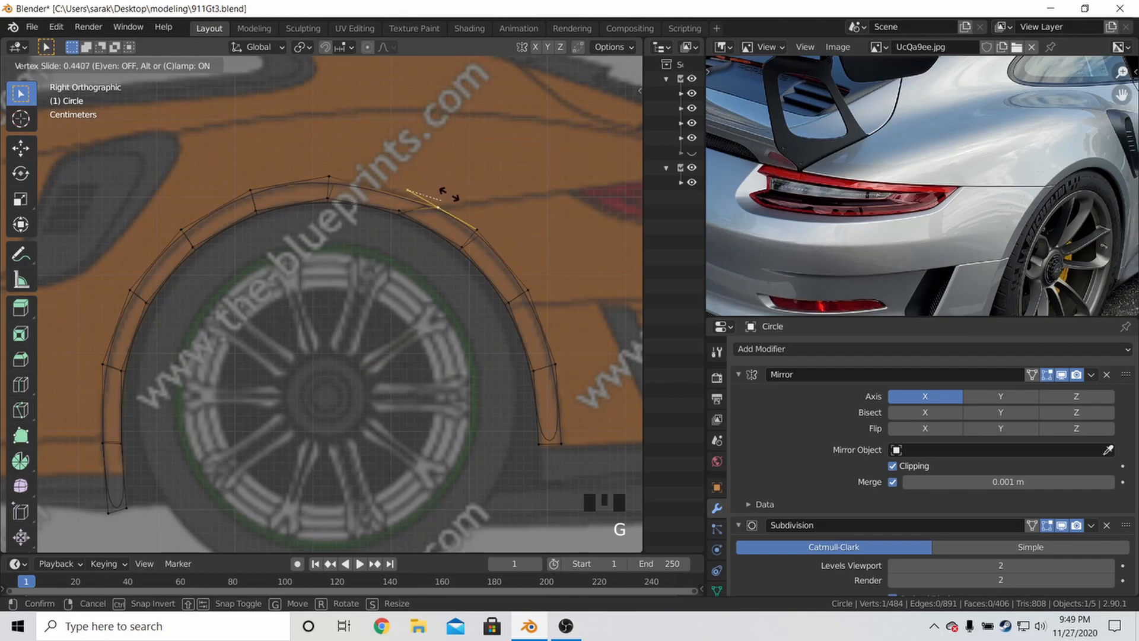
{"action": "left_click", "coordinate": [448, 194]}
{"action": "key", "text": "g"}
{"action": "key", "text": "g"}
{"action": "left_click", "coordinate": [373, 173]}
{"action": "left_click", "coordinate": [344, 169]}
{"action": "key", "text": "g"}
{"action": "key", "text": "g"}
{"action": "left_click", "coordinate": [353, 128]}
{"action": "key", "text": "g"}
{"action": "left_click", "coordinate": [352, 123]}
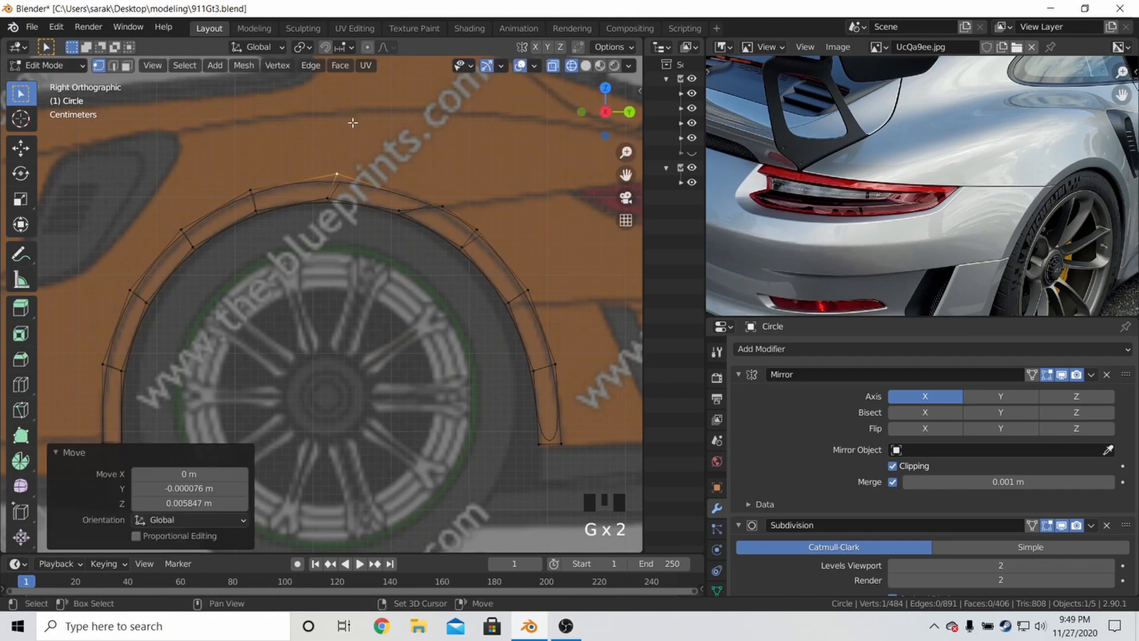
Undo the vertex slides and moves made on the arch strip's outer edge
{"action": "key", "text": "ctrl+z"}
{"action": "key", "text": "ctrl+z"}
{"action": "key", "text": "ctrl+z"}
{"action": "key", "text": "ctrl+z"}
{"action": "key", "text": "ctrl+z"}
Knife a cut from the inner arch vertex just behind the arch's peak to the outer edge where the taillight crease meets it
{"action": "scroll", "coordinate": [412, 167], "scroll_direction": "up", "scroll_amount": 2}
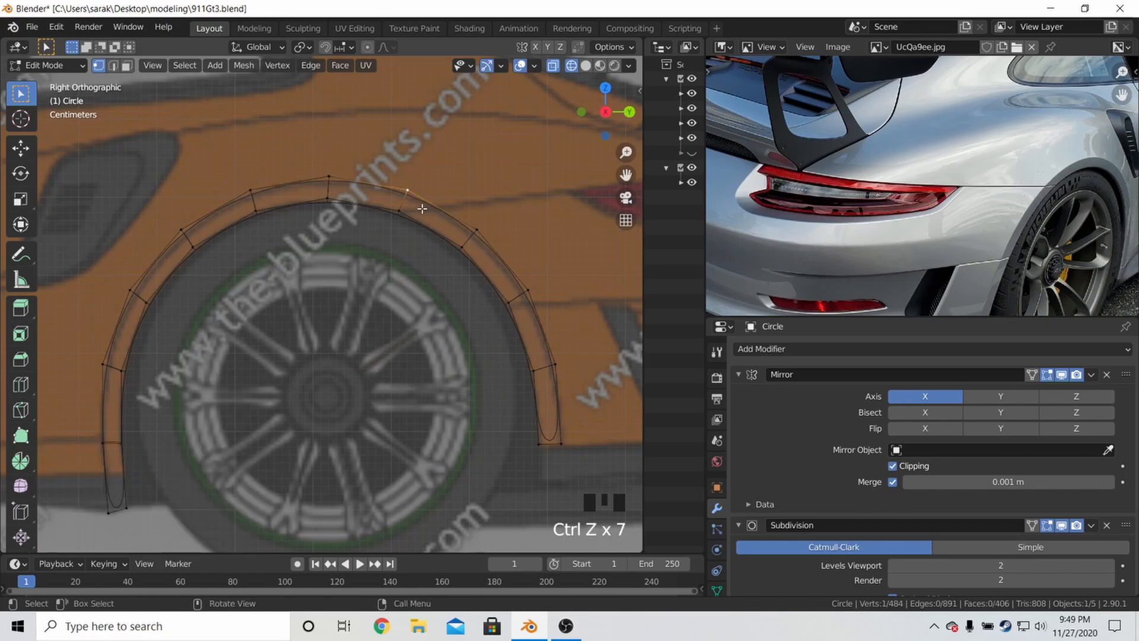
{"action": "middle_click_drag", "start_coordinate": [412, 167], "coordinate": [387, 199], "text": "shift"}
{"action": "key", "text": "a"}
{"action": "key", "text": "a"}
{"action": "key", "text": "a"}
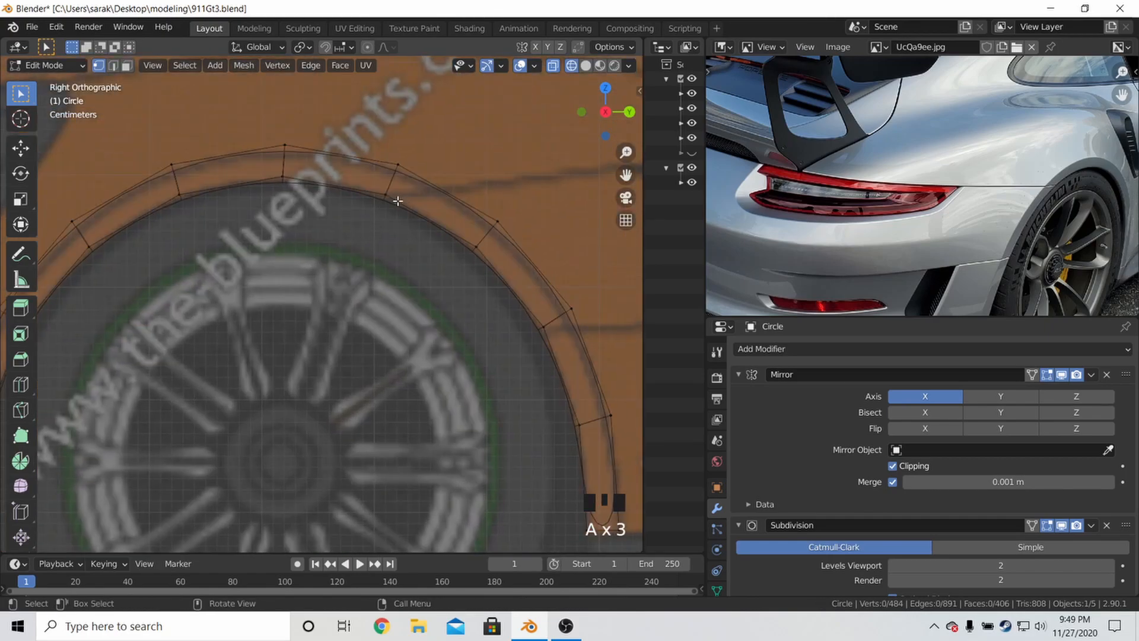
{"action": "left_click", "coordinate": [388, 196]}
{"action": "key", "text": "k"}
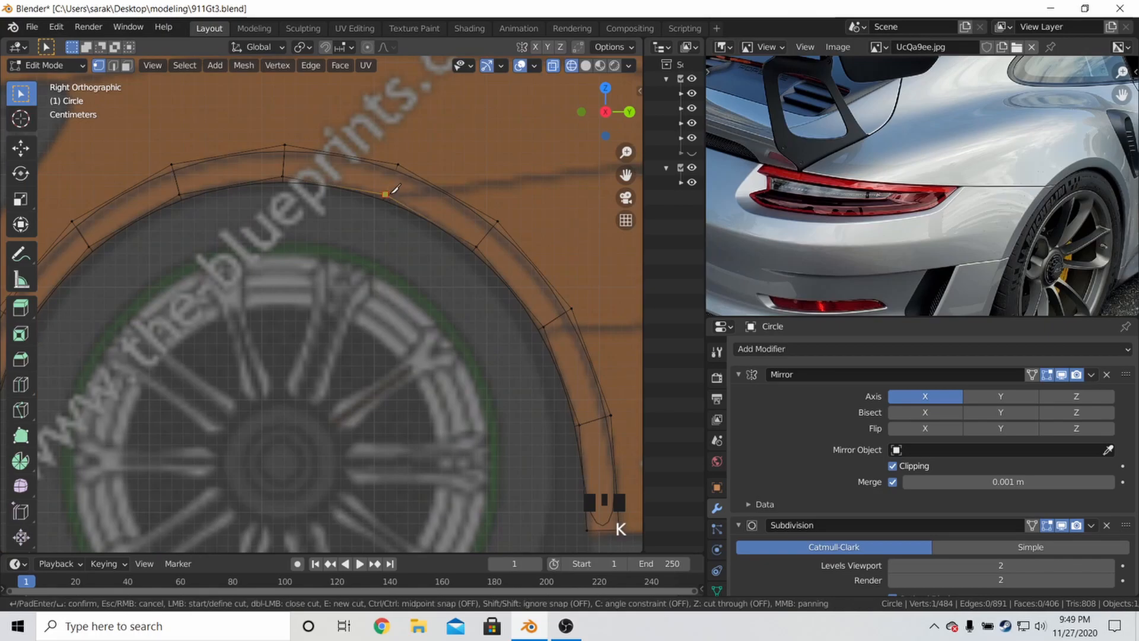
{"action": "left_click", "coordinate": [442, 189]}
{"action": "key", "text": "Return"}
{"action": "key", "text": "Tab"}
{"action": "key", "text": "Tab"}
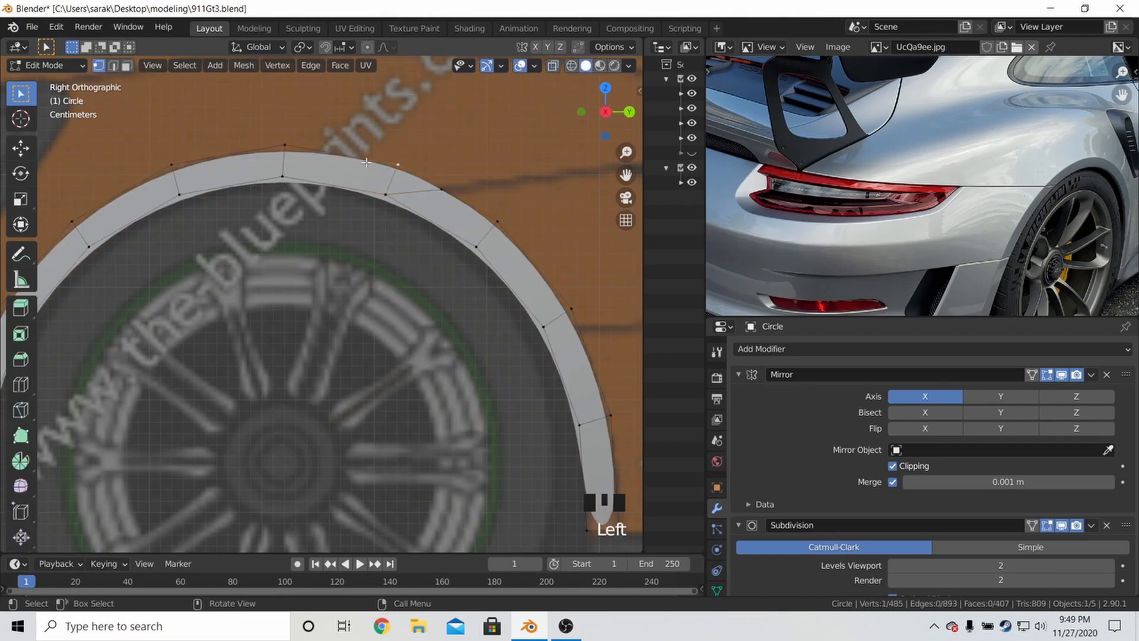
{"action": "middle_click_drag", "start_coordinate": [321, 139], "coordinate": [371, 178]}
{"action": "scroll", "coordinate": [374, 174], "scroll_direction": "down", "scroll_amount": 2}
{"action": "key", "text": "Tab"}
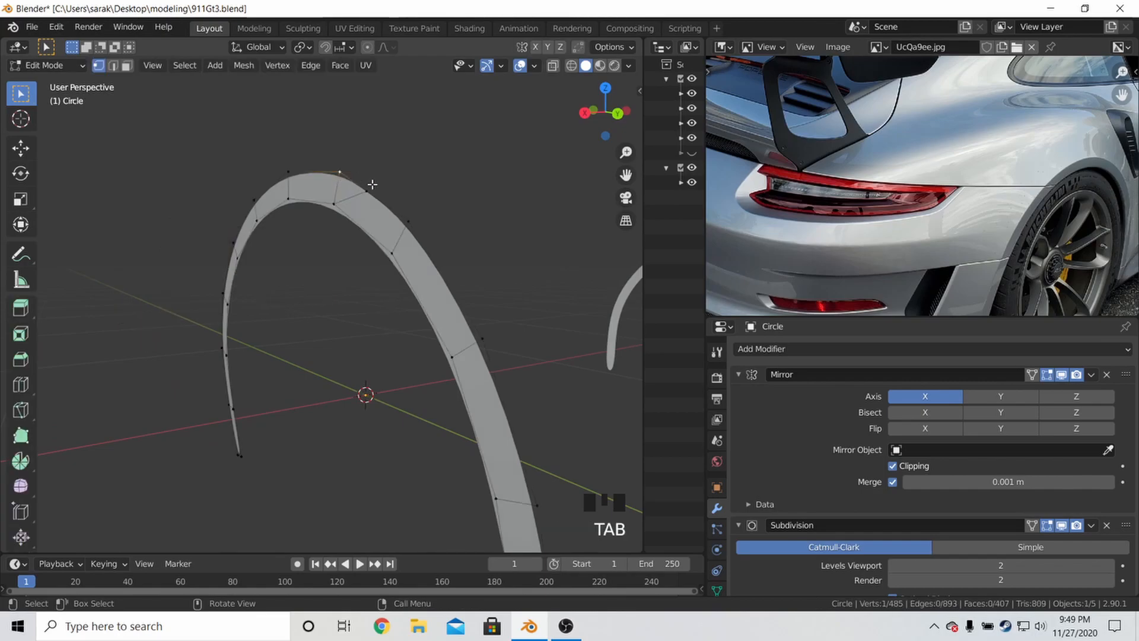
{"action": "key", "text": "KP_1"}
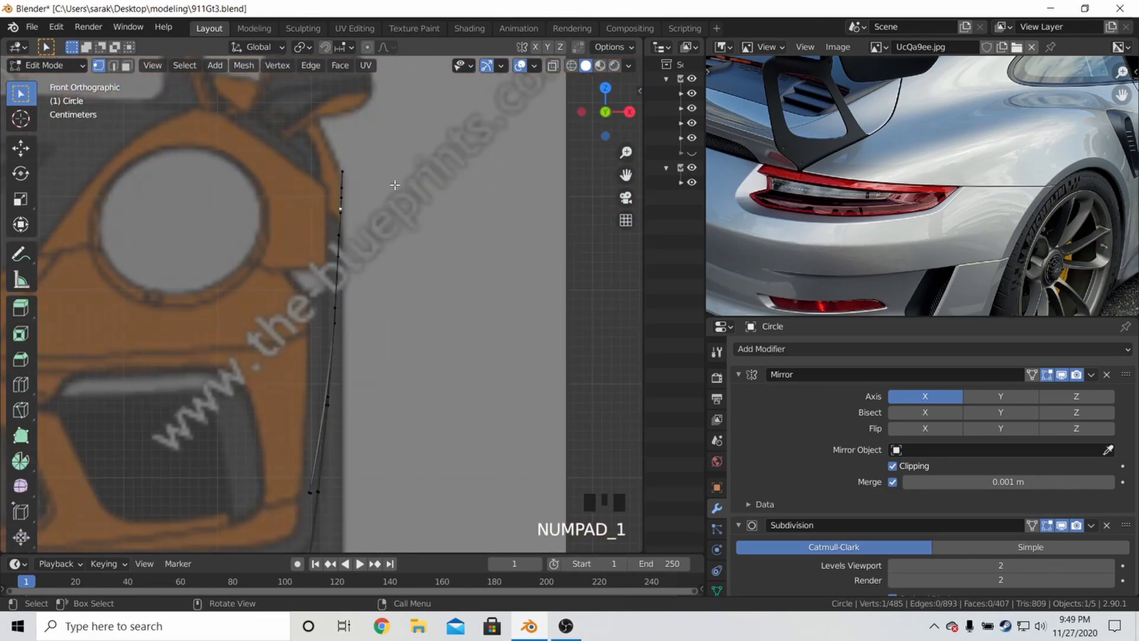
{"action": "key", "text": "KP_3"}
{"action": "middle_click_drag", "start_coordinate": [419, 183], "coordinate": [321, 242], "text": "shift"}
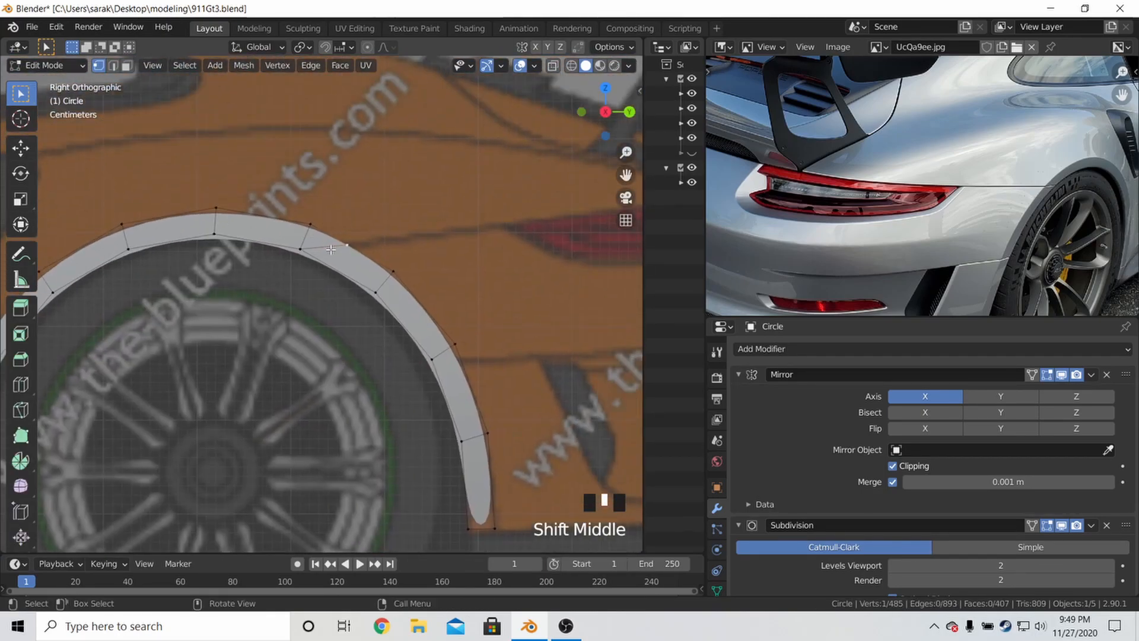
{"action": "key", "text": "ctrl+r"}
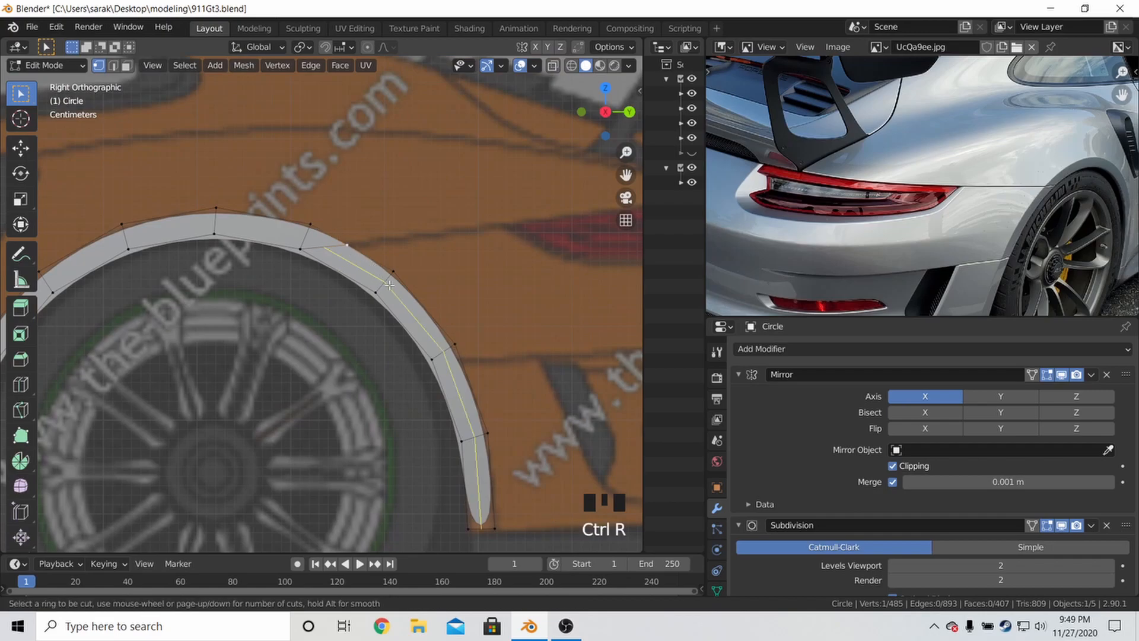
{"action": "right_click", "coordinate": [390, 287]}
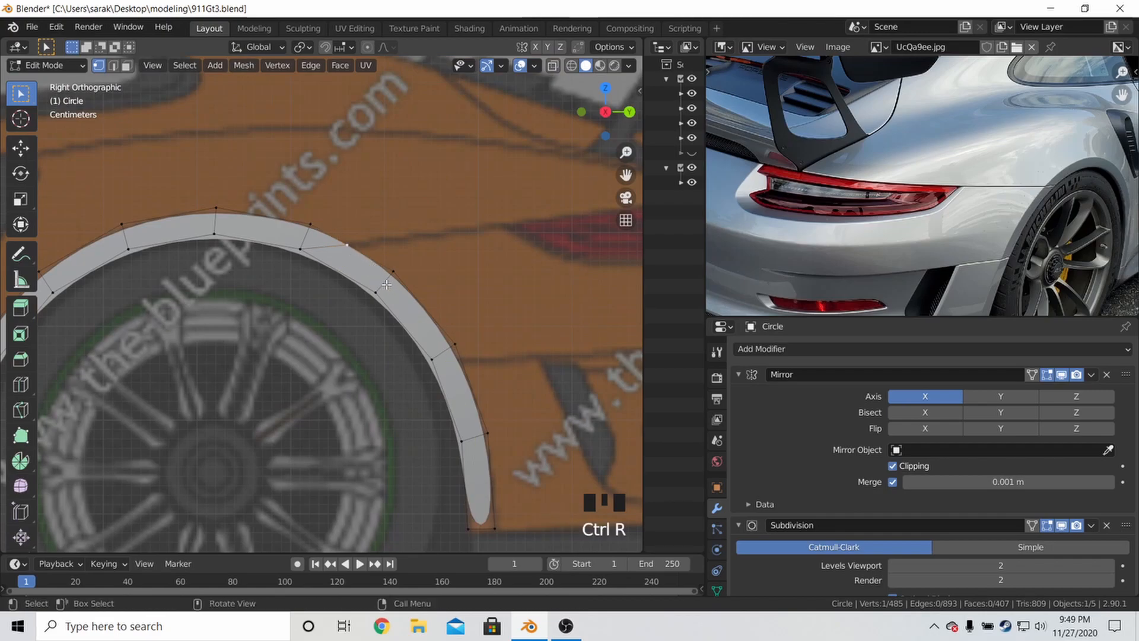
{"action": "key", "text": "ctrl+r"}
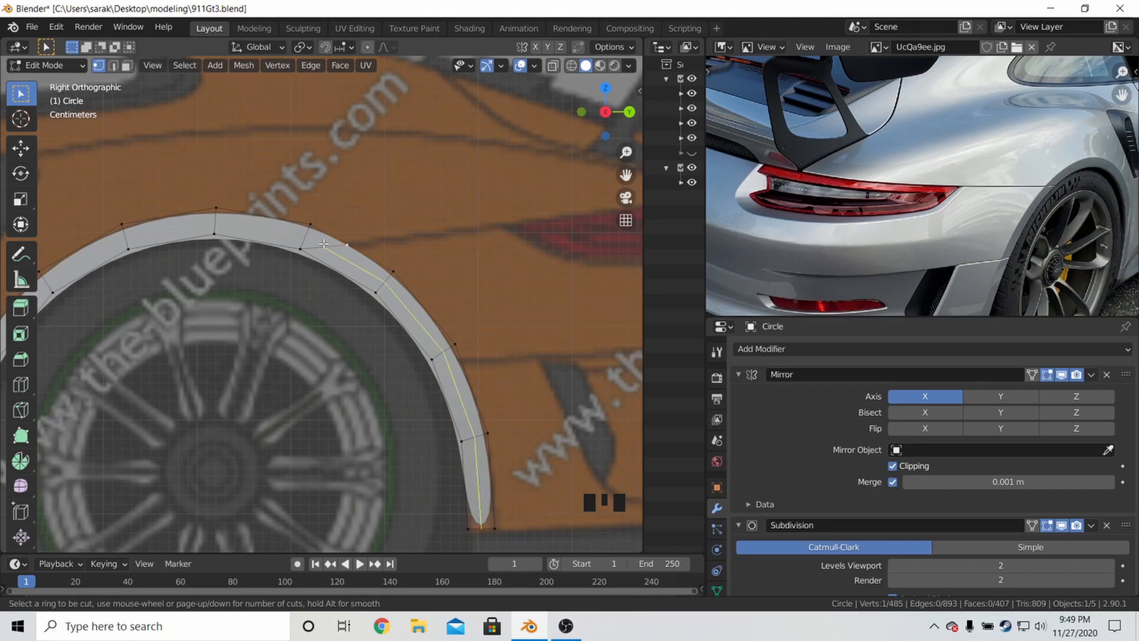
{"action": "key", "text": "Escape"}
{"action": "key", "text": "Tab"}
{"action": "key", "text": "Tab"}
Extrude the knife-cut vertex on the outer arch edge 0.16751 m along Y and 0.020693 m along Z to the taillight's front corner
{"action": "left_click", "coordinate": [357, 236]}
{"action": "middle_click_drag", "start_coordinate": [357, 236], "coordinate": [317, 244], "text": "shift"}
{"action": "key", "text": "e"}
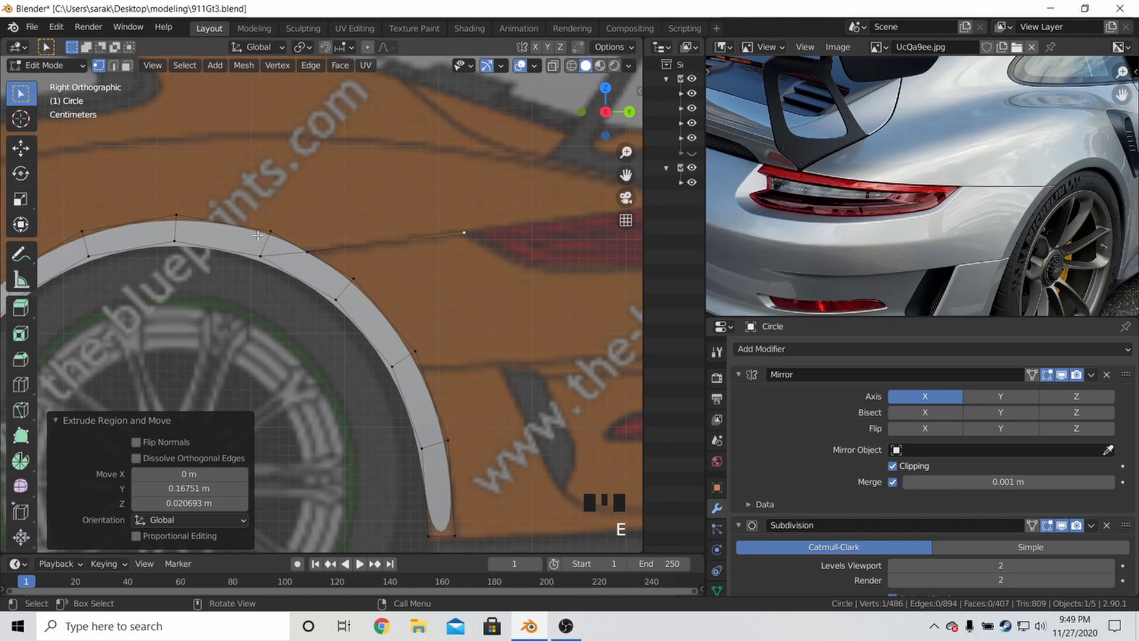
Add one loop cut midway along the new crease edge and align its vertex with the blueprint in top and right views
{"action": "key", "text": "ctrl+KP_1"}
{"action": "key", "text": "KP_7"}
{"action": "key", "text": "g"}
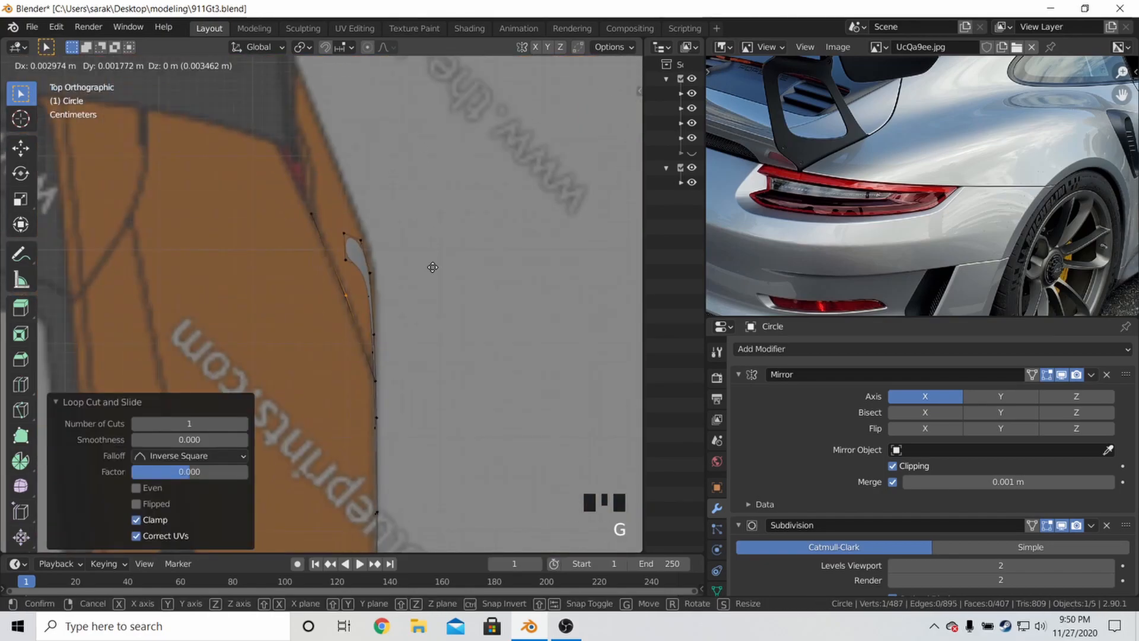
{"action": "left_click", "coordinate": [386, 348]}
{"action": "scroll", "coordinate": [387, 348], "scroll_direction": "down", "scroll_amount": 3}
{"action": "key", "text": "KP_3"}
{"action": "key", "text": "g"}
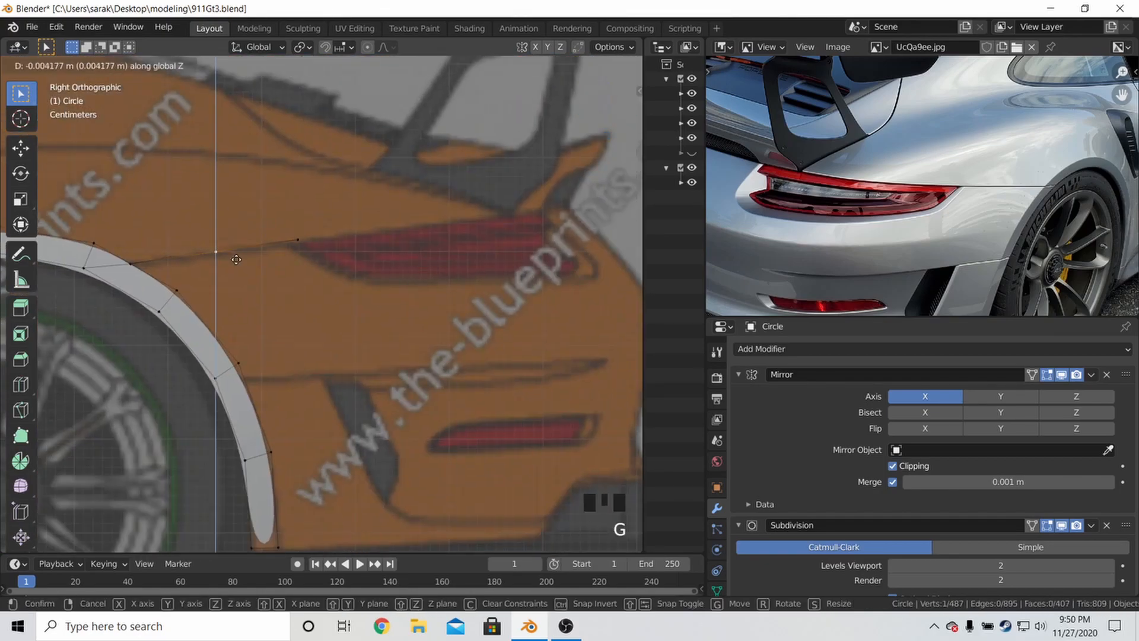
{"action": "left_click", "coordinate": [262, 251]}
Extend the crease from the taillight's front corner 0.27733 m along Y and align the new end vertex with the taillight's inner end in back view
{"action": "key", "text": "ctrl+KP_1"}
{"action": "middle_click_drag", "start_coordinate": [262, 252], "coordinate": [233, 246], "text": "shift"}
{"action": "scroll", "coordinate": [320, 296], "scroll_direction": "up", "scroll_amount": 4}
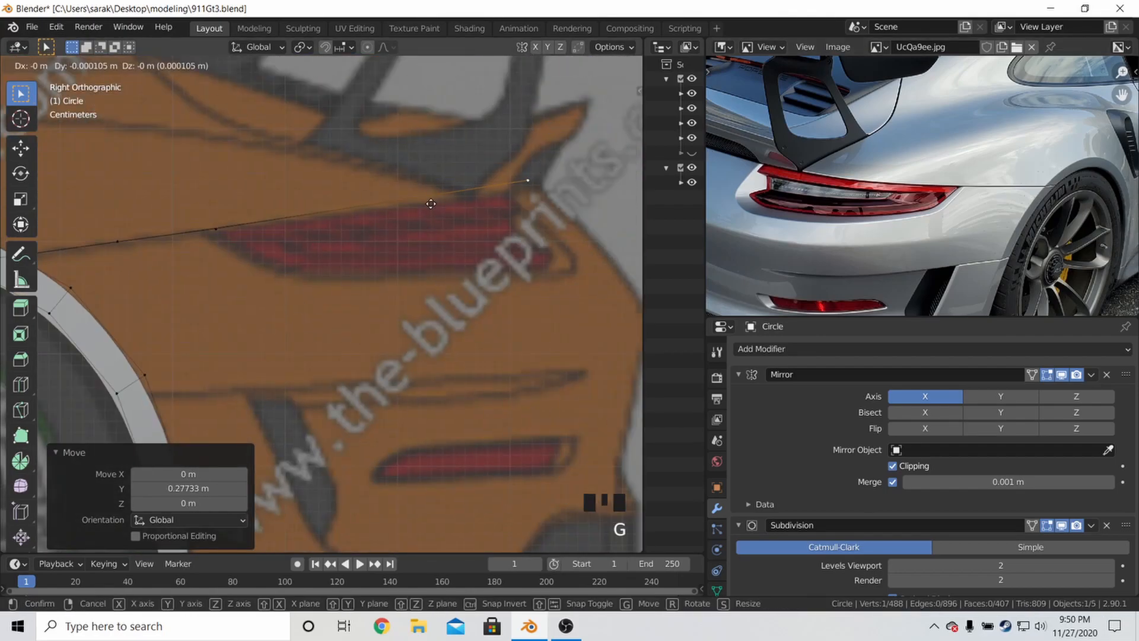
{"action": "key", "text": "g"}
{"action": "scroll", "coordinate": [400, 237], "scroll_direction": "down", "scroll_amount": 4}
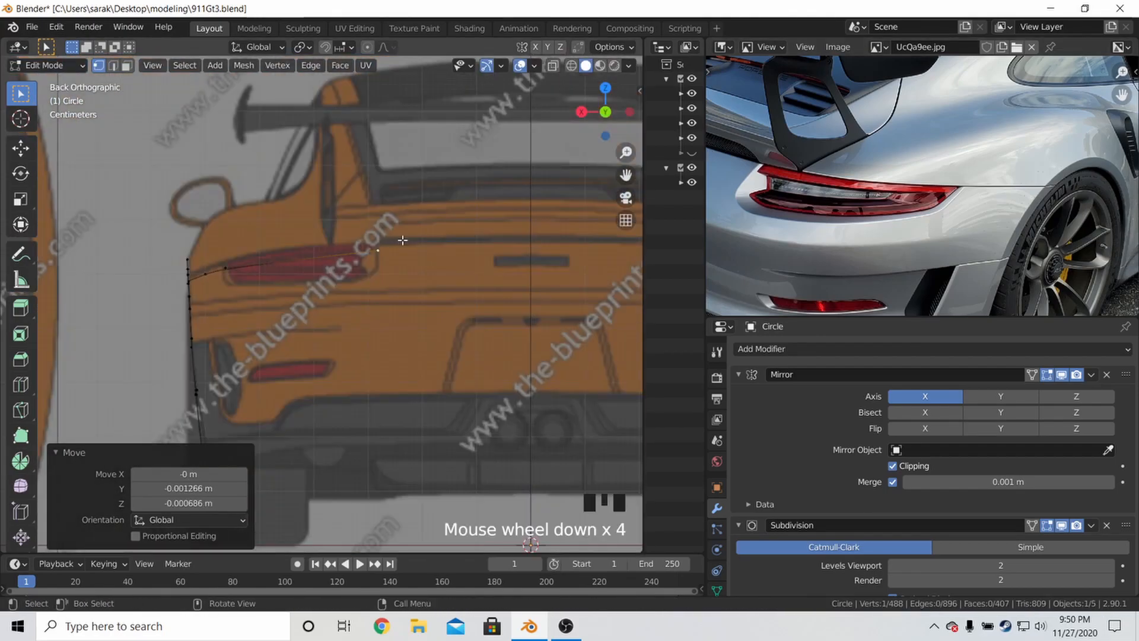
{"action": "middle_click_drag", "start_coordinate": [399, 237], "coordinate": [267, 224], "text": "shift"}
{"action": "key", "text": "g"}
{"action": "left_click", "coordinate": [311, 231]}
Add loop cuts to the crease edge over the taillight and move the new vertices along Z onto its upper edge in back view
{"action": "key", "text": "ctrl+r"}
{"action": "scroll", "coordinate": [422, 196], "scroll_direction": "up", "scroll_amount": 2}
{"action": "left_click", "coordinate": [422, 196]}
{"action": "key", "text": "g"}
{"action": "key", "text": "z"}
{"action": "key", "text": "g"}
{"action": "key", "text": "z"}
{"action": "left_click", "coordinate": [402, 172]}
{"action": "left_click", "coordinate": [214, 213]}
{"action": "key", "text": "g"}
{"action": "key", "text": "z"}
{"action": "middle_click_drag", "start_coordinate": [599, 172], "coordinate": [516, 171], "text": "shift"}
{"action": "left_click", "coordinate": [515, 167]}
Extrude the crease's inner end vertex about 0.36 m along X to the centreline, and shift it along Y in right view
{"action": "scroll", "coordinate": [475, 190], "scroll_direction": "down", "scroll_amount": 3}
{"action": "key", "text": "e"}
{"action": "key", "text": "x"}
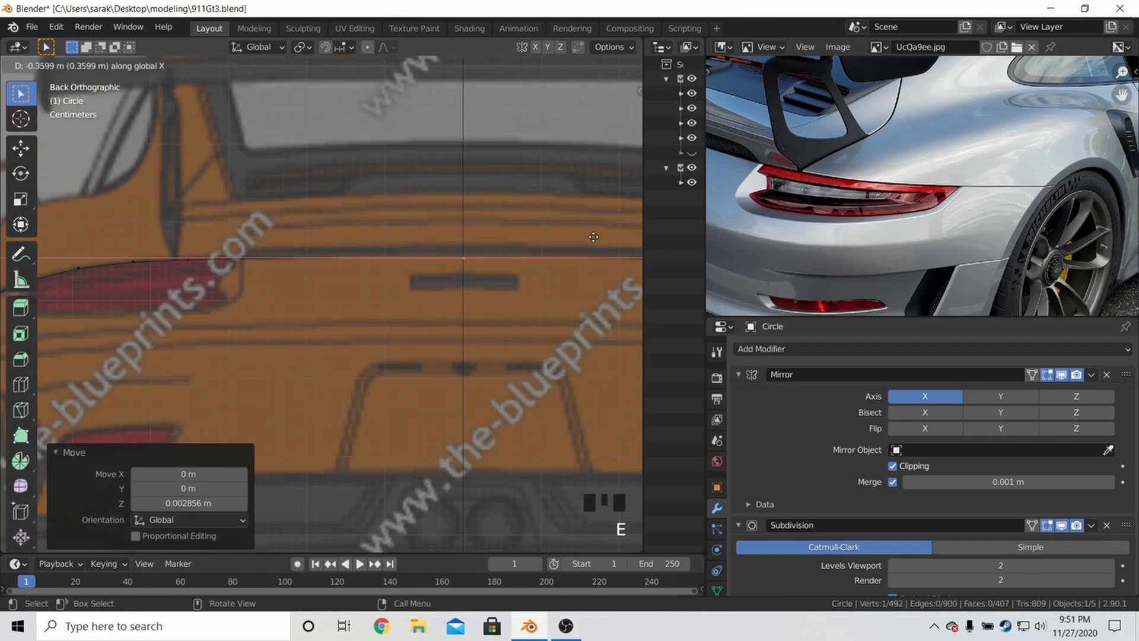
{"action": "left_click", "coordinate": [363, 257]}
{"action": "key", "text": "shift+z"}
{"action": "key", "text": "KP_3"}
{"action": "key", "text": "g"}
{"action": "key", "text": "y"}
{"action": "left_click", "coordinate": [237, 268]}
In wireframe right view, move the individual crease vertices above the taillight along Z to follow its upper edge
{"action": "left_click", "coordinate": [179, 294]}
{"action": "key", "text": "g"}
{"action": "key", "text": "z"}
{"action": "left_click", "coordinate": [248, 282]}
{"action": "key", "text": "g"}
{"action": "key", "text": "z"}
{"action": "left_click", "coordinate": [401, 260]}
{"action": "key", "text": "g"}
{"action": "key", "text": "z"}
{"action": "scroll", "coordinate": [415, 264], "scroll_direction": "up", "scroll_amount": 2}
{"action": "key", "text": "g"}
{"action": "key", "text": "z"}
{"action": "left_click", "coordinate": [160, 292]}
{"action": "key", "text": "g"}
{"action": "key", "text": "z"}
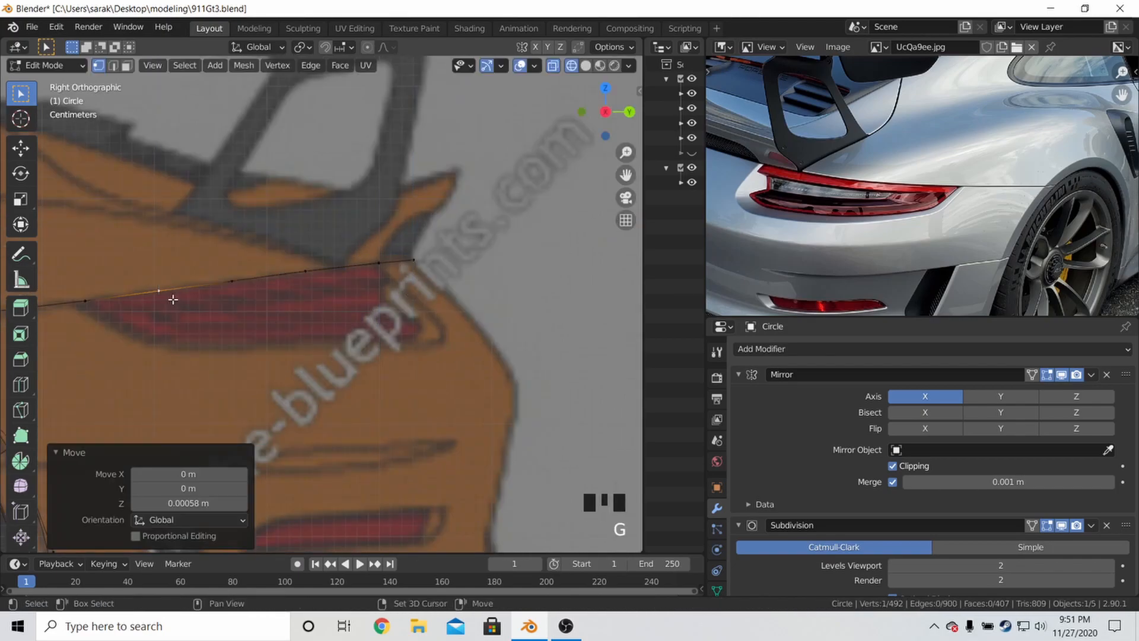
Fine-tune a crease vertex above the taillight along Z in back and right views
{"action": "key", "text": "ctrl+KP_1"}
{"action": "scroll", "coordinate": [275, 285], "scroll_direction": "down", "scroll_amount": 4}
{"action": "left_click", "coordinate": [308, 270]}
{"action": "key", "text": "g"}
{"action": "key", "text": "z"}
{"action": "key", "text": "KP_3"}
{"action": "key", "text": "g"}
{"action": "key", "text": "z"}
In top view, reposition a crease vertex to round the rear curve and check the result in Object Mode
{"action": "key", "text": "KP_7"}
{"action": "key", "text": "z"}
{"action": "mouse_move", "coordinate": [273, 362]}
{"action": "middle_mouse_down", "text": "shift"}
{"action": "mouse_move", "coordinate": [418, 306]}
{"action": "mouse_move", "coordinate": [543, 287]}
{"action": "middle_mouse_up", "text": "shift"}
{"action": "key", "text": "g"}
{"action": "left_click", "coordinate": [422, 314]}
{"action": "key", "text": "Tab"}
{"action": "scroll", "coordinate": [430, 285], "scroll_direction": "down", "scroll_amount": 4}
{"action": "left_click", "coordinate": [432, 285]}
{"action": "key", "text": "Tab"}
Add one loop cut to the crease near the centreline and move the adjoining vertex -0.000787 m along X and 0.001312 m along Y
{"action": "key", "text": "ctrl+r"}
{"action": "double_click", "coordinate": [375, 254]}
{"action": "key", "text": "g"}
{"action": "left_click", "coordinate": [371, 248]}
In right view, slide the crease vertex at the taillight's front corner along its edge by a factor of 0.061
{"action": "middle_click_drag", "start_coordinate": [803, 207], "coordinate": [974, 197]}
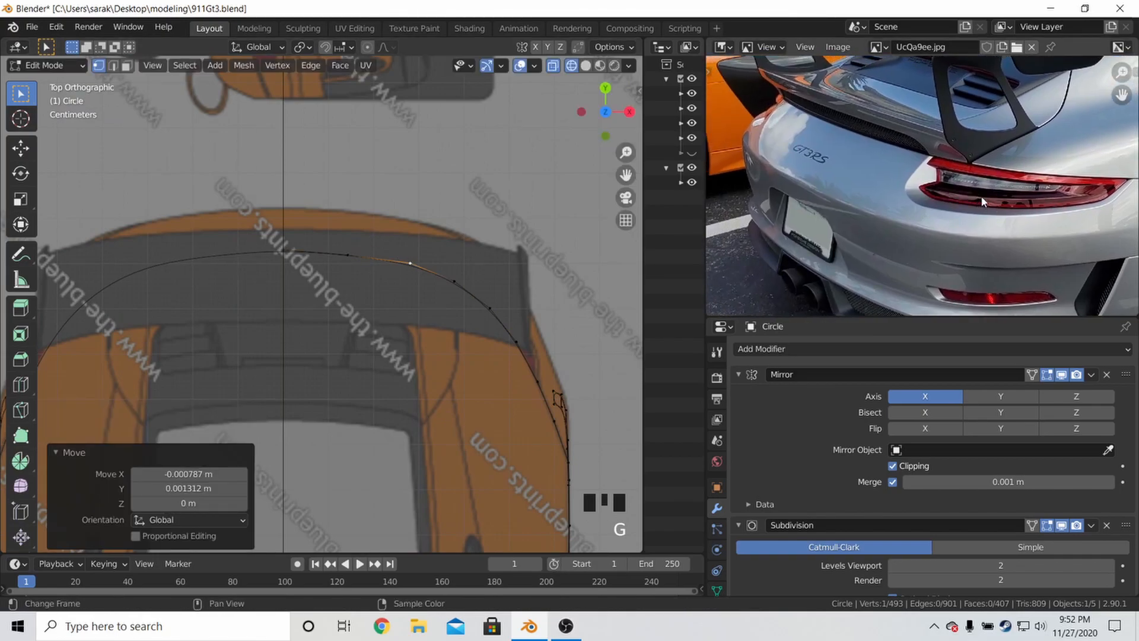
{"action": "middle_click_drag", "start_coordinate": [468, 326], "coordinate": [344, 224]}
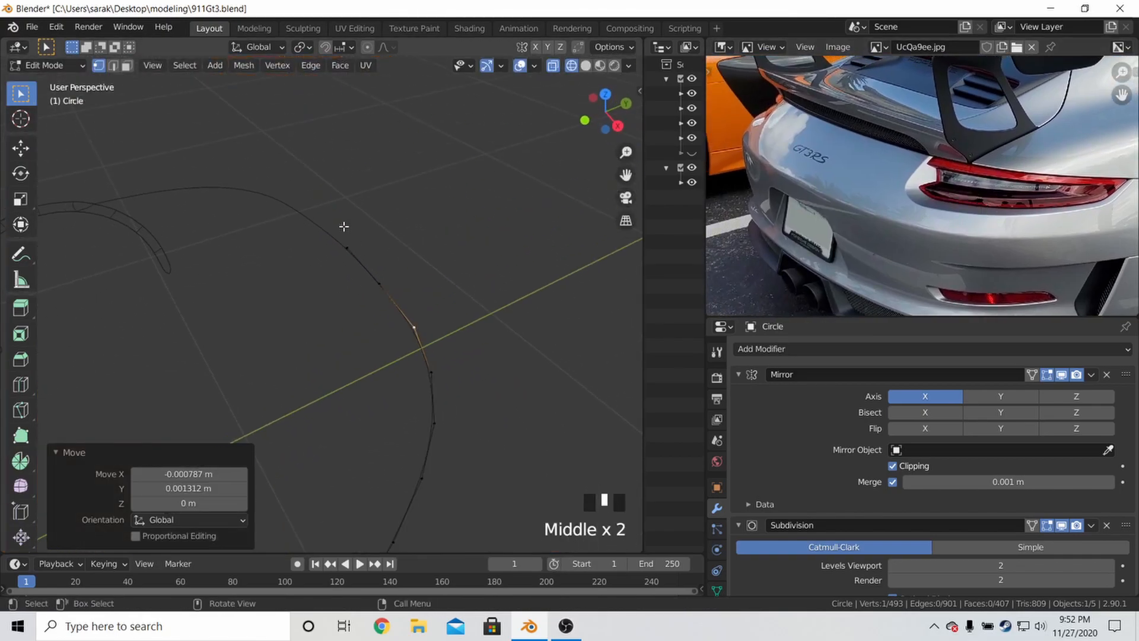
{"action": "key", "text": "KP_3"}
{"action": "key", "text": "Tab"}
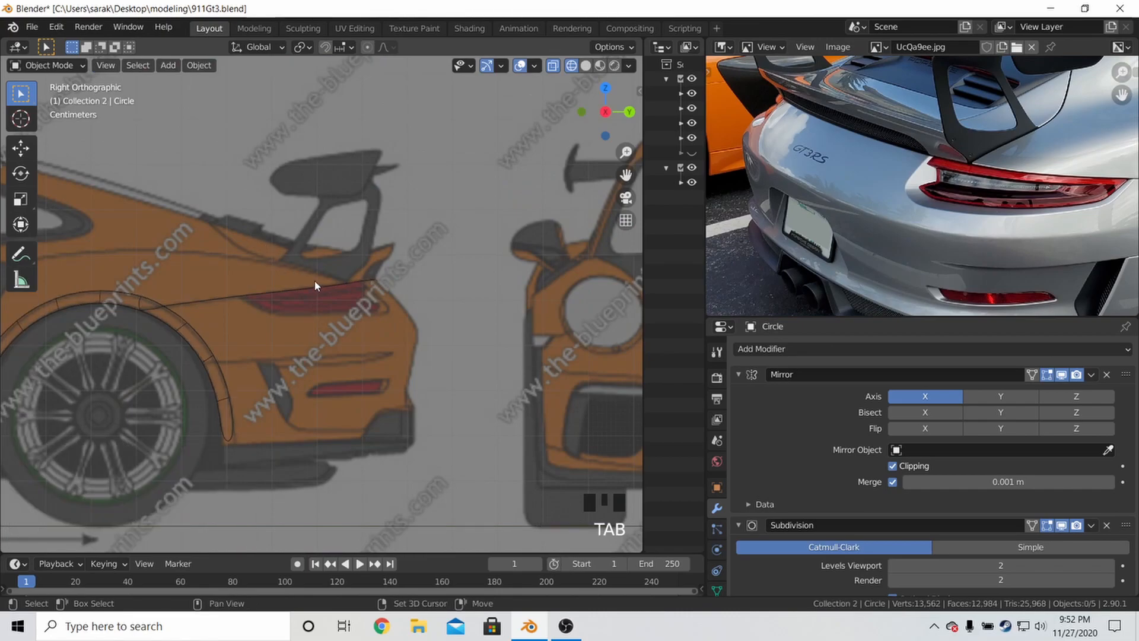
{"action": "middle_click_drag", "start_coordinate": [319, 280], "coordinate": [439, 266], "text": "shift"}
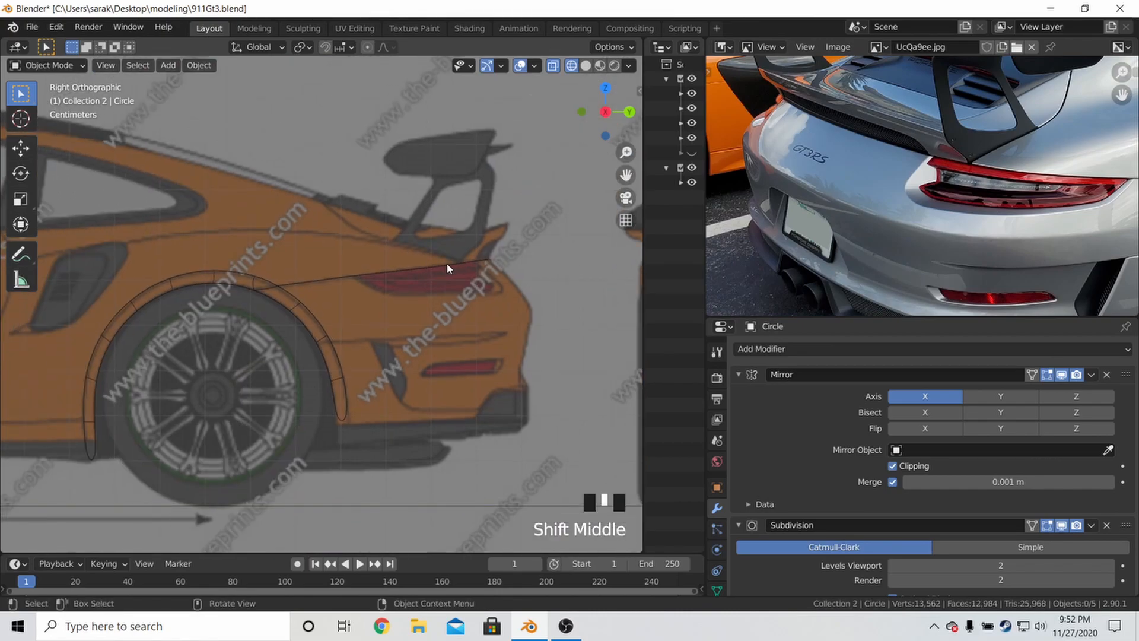
{"action": "key", "text": "Tab"}
{"action": "scroll", "coordinate": [447, 262], "scroll_direction": "up", "scroll_amount": 2}
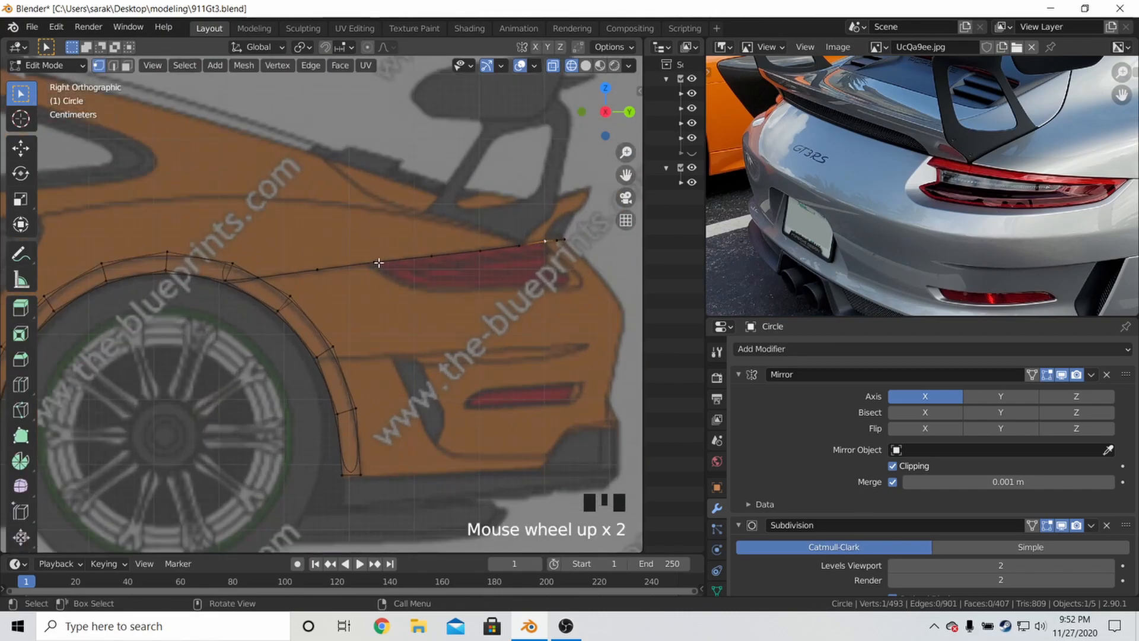
{"action": "key", "text": "g"}
{"action": "key", "text": "g"}
{"action": "left_click", "coordinate": [361, 265]}
Slide the outer vertex on the rear upper part of the wheel arch flare along its edge by a factor of 0.050
{"action": "middle_click_drag", "start_coordinate": [721, 315], "coordinate": [703, 276]}
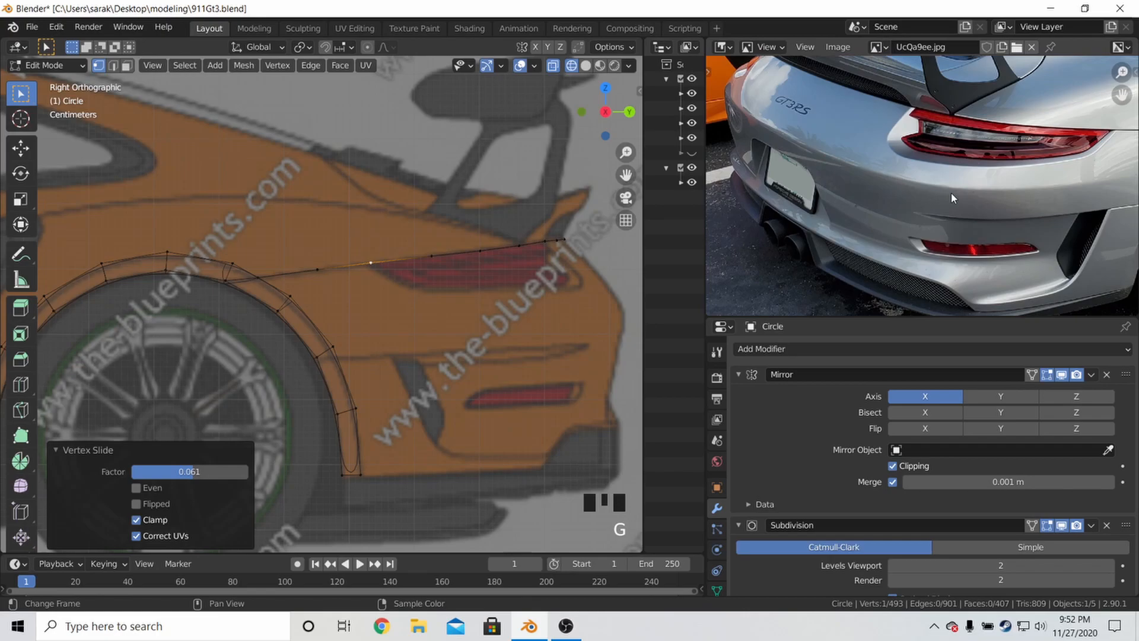
{"action": "middle_click_drag", "start_coordinate": [960, 200], "coordinate": [909, 259]}
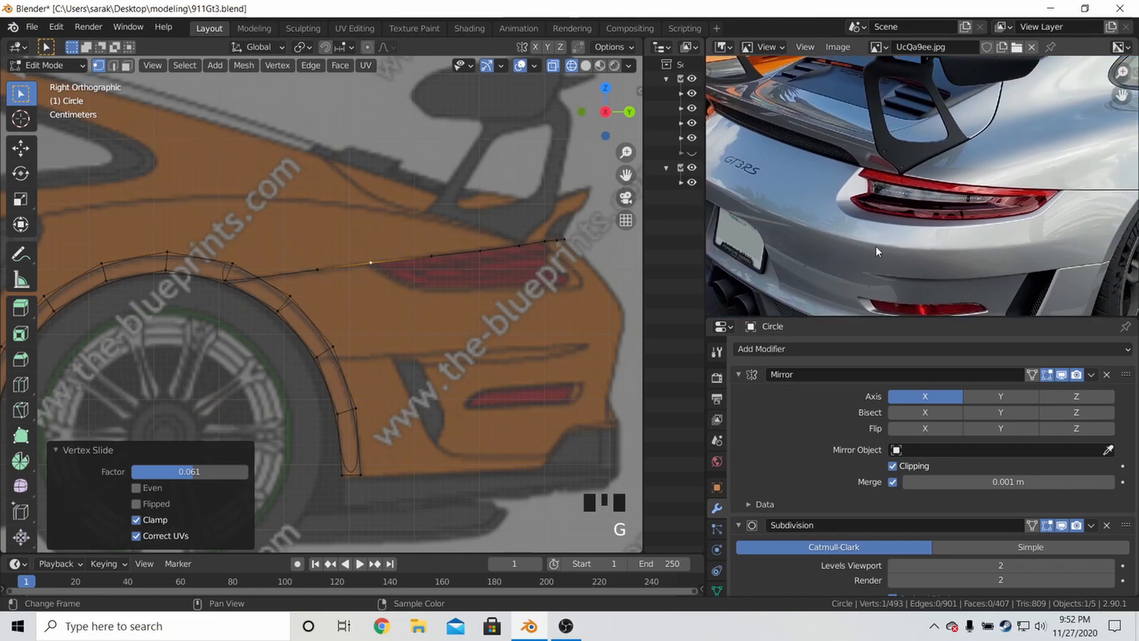
{"action": "left_click", "coordinate": [349, 348]}
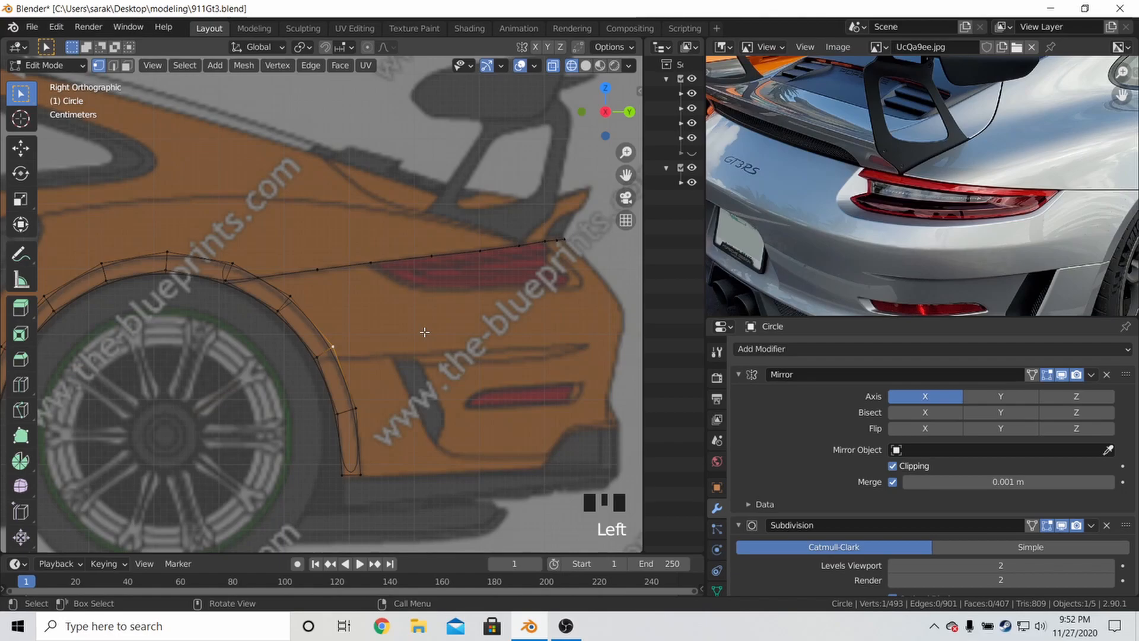
{"action": "left_click", "coordinate": [299, 297]}
{"action": "key", "text": "g"}
{"action": "key", "text": "g"}
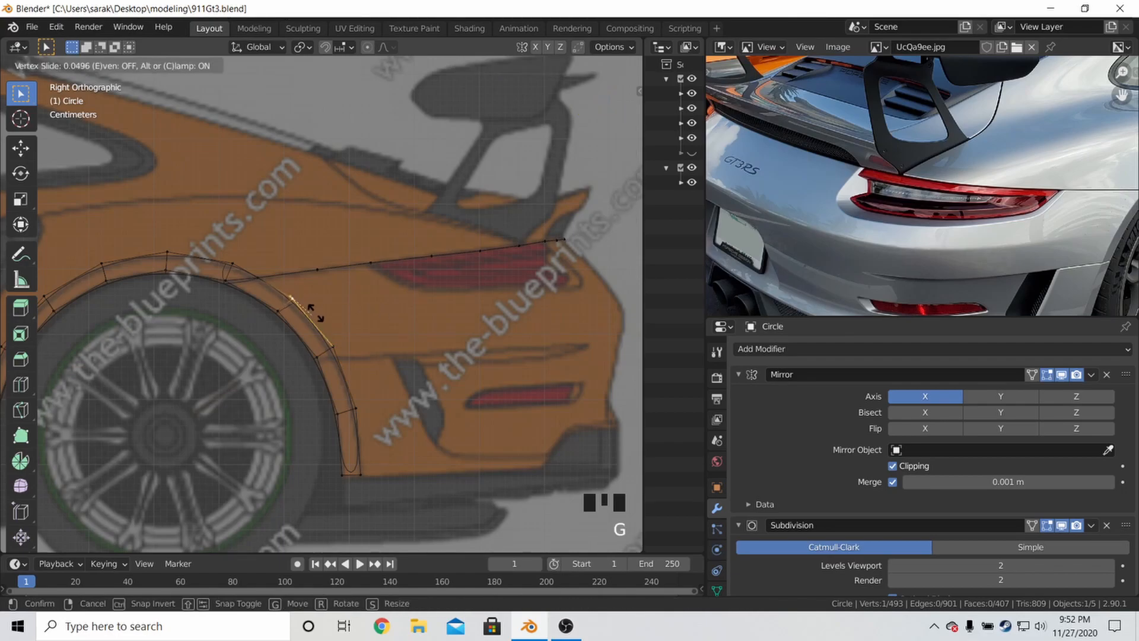
{"action": "left_click", "coordinate": [315, 313]}
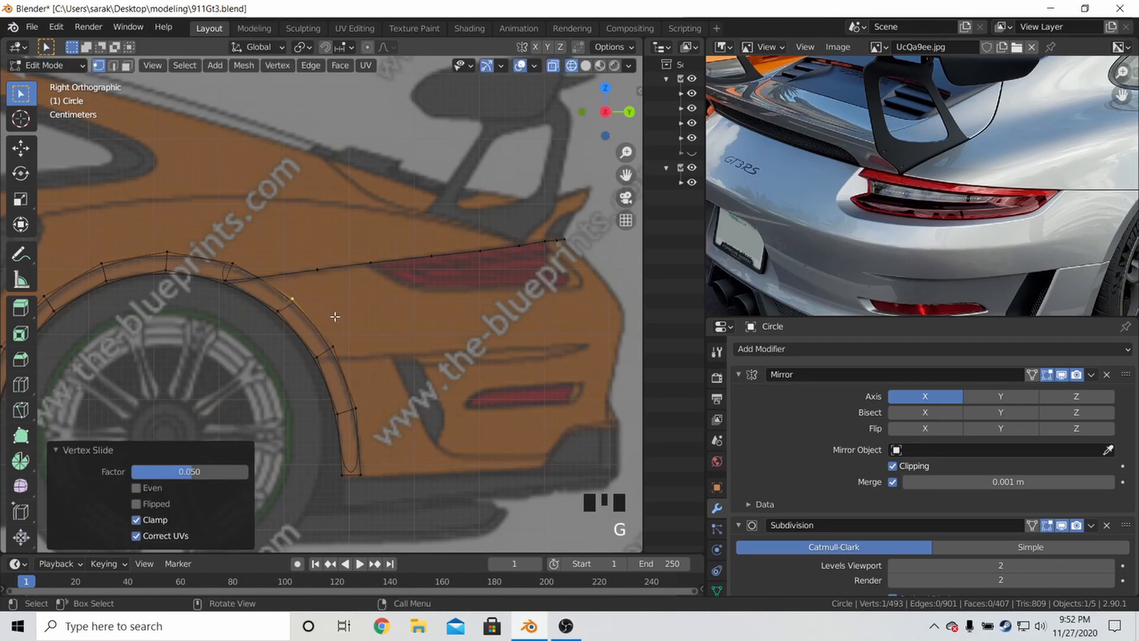
Return to Object Mode, clear the selection and save the file
{"action": "scroll", "coordinate": [340, 316], "scroll_direction": "down", "scroll_amount": 5}
{"action": "key", "text": "Tab"}
{"action": "key", "text": "a"}
{"action": "key", "text": "a"}
{"action": "key", "text": "a"}
{"action": "key", "text": "ctrl+s"}
Examine the flare and crease wireframe, and study the taillight and rear fender shape in the reference photo
{"action": "middle_click_drag", "start_coordinate": [453, 291], "coordinate": [415, 322]}
{"action": "scroll", "coordinate": [349, 301], "scroll_direction": "down", "scroll_amount": 2}
{"action": "scroll", "coordinate": [436, 283], "scroll_direction": "up", "scroll_amount": 2}
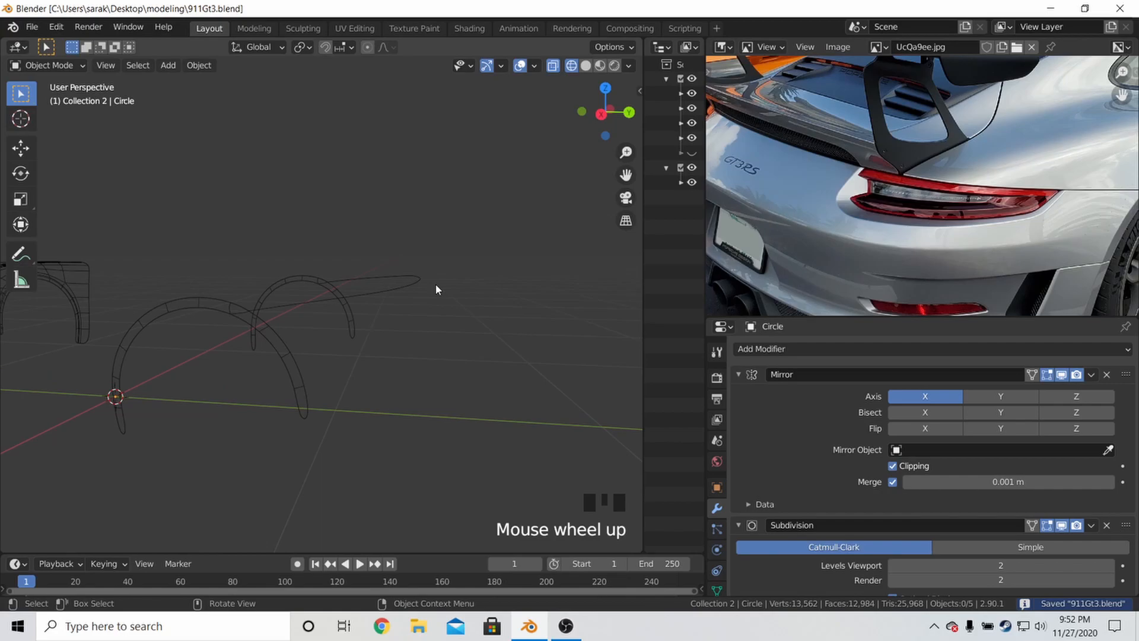
{"action": "scroll", "coordinate": [902, 284], "scroll_direction": "down", "scroll_amount": 4}
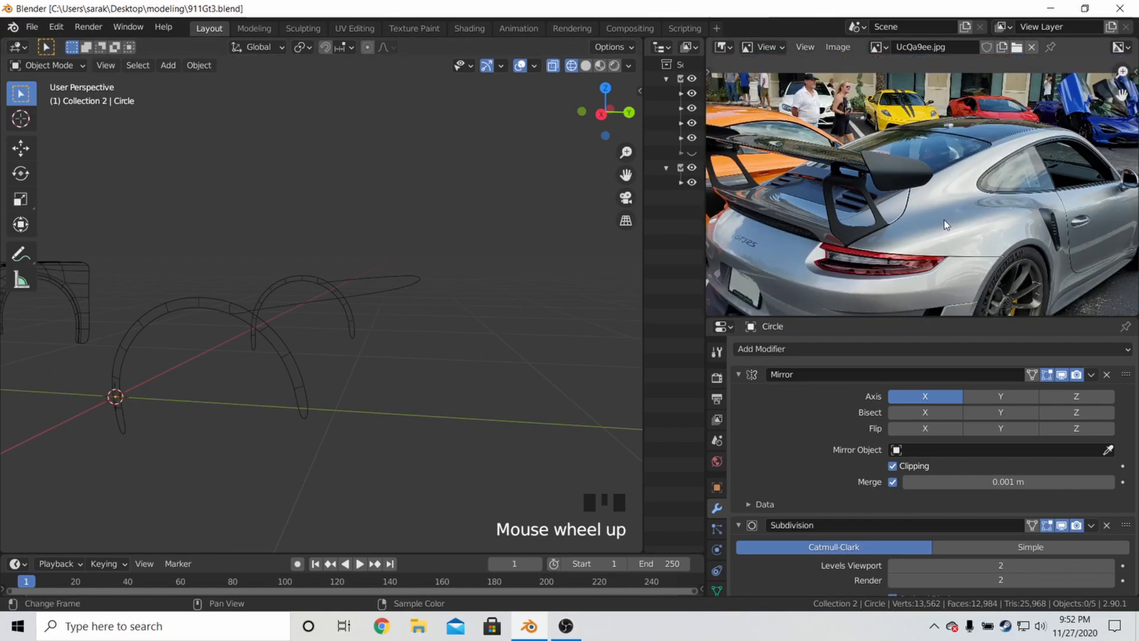
{"action": "scroll", "coordinate": [910, 173], "scroll_direction": "up", "scroll_amount": 5}
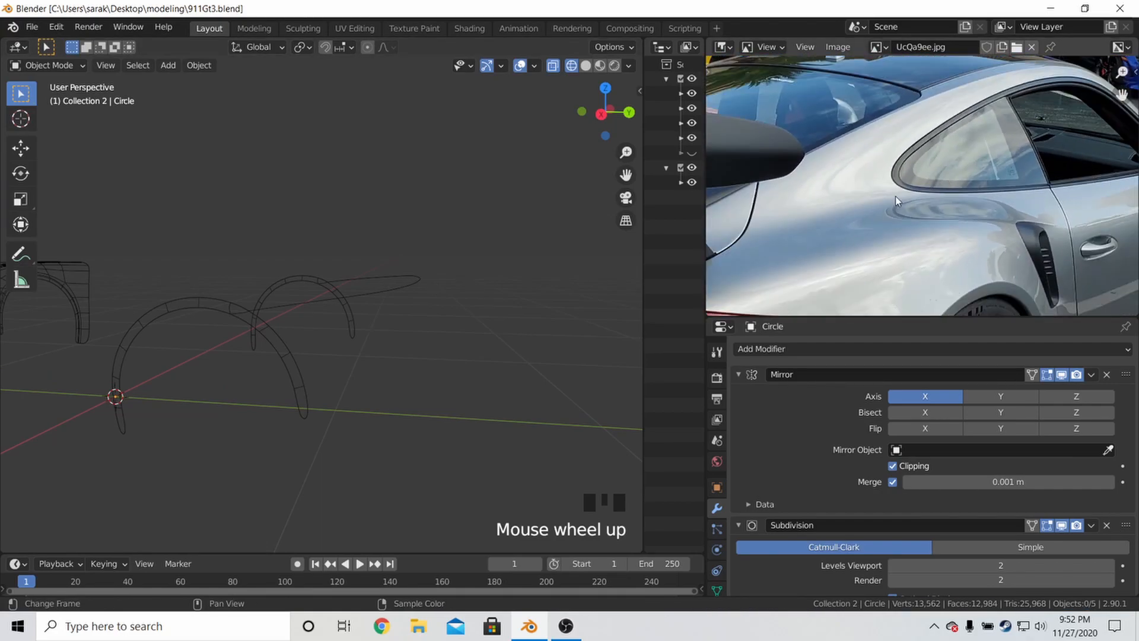
{"action": "middle_click_drag", "start_coordinate": [1002, 166], "coordinate": [1062, 123]}
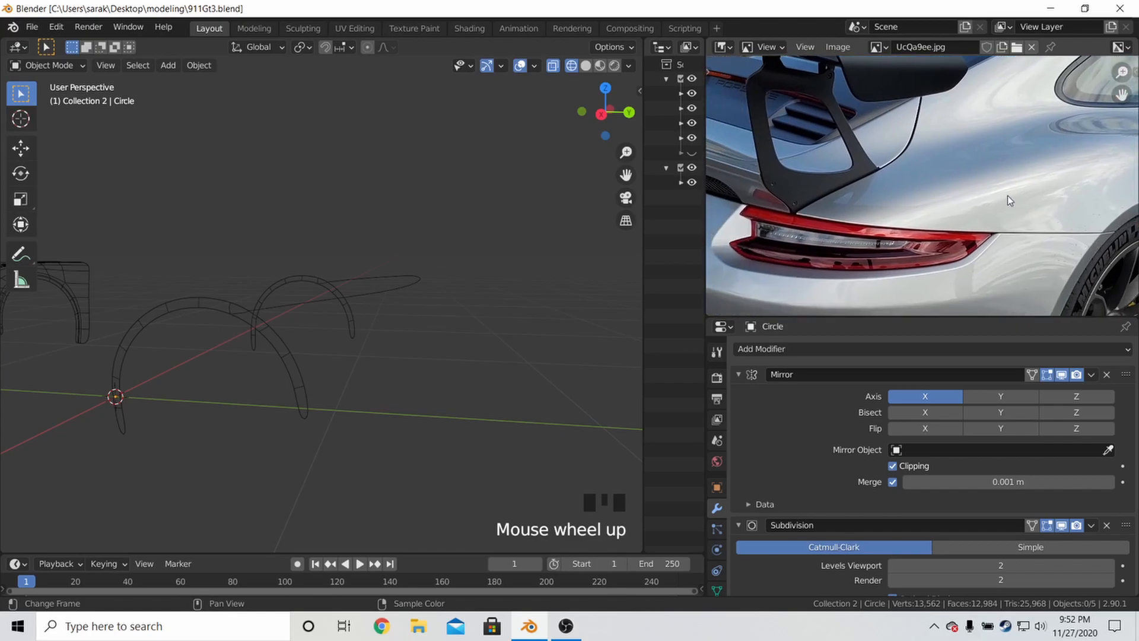
{"action": "middle_click_drag", "start_coordinate": [1006, 197], "coordinate": [1049, 147]}
In right view, extrude two vertices from the crease at the taillight's front corner, the second 0.04128 m along Y and -0.013487 m along Z
{"action": "key", "text": "Tab"}
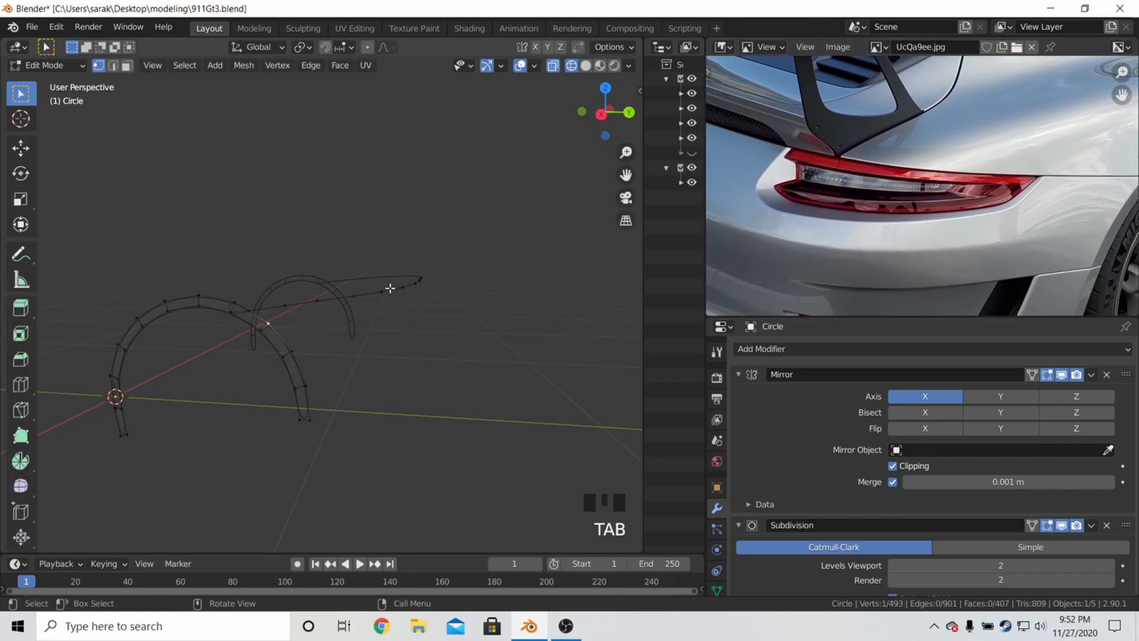
{"action": "key", "text": "KP_3"}
{"action": "scroll", "coordinate": [390, 288], "scroll_direction": "up", "scroll_amount": 5}
{"action": "left_click", "coordinate": [389, 273]}
{"action": "middle_click_drag", "start_coordinate": [389, 273], "coordinate": [338, 246], "text": "shift"}
{"action": "key", "text": "e"}
{"action": "left_click", "coordinate": [413, 311]}
{"action": "key", "text": "e"}
{"action": "left_click", "coordinate": [447, 322]}
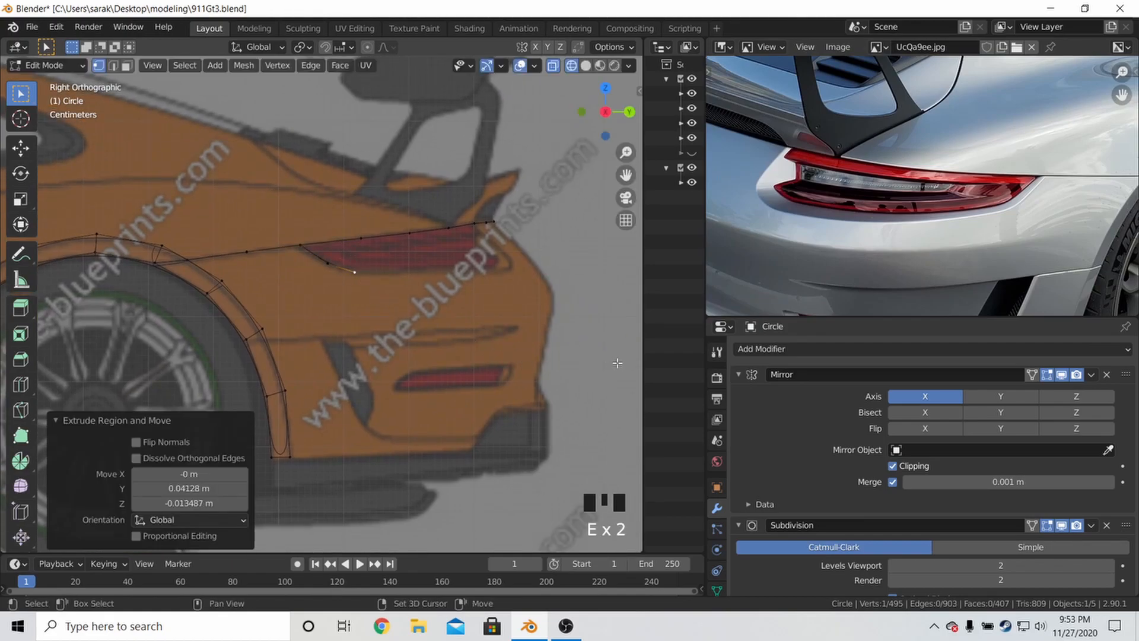
Extrude three more vertices along the taillight's lower edge to its rear corner, the last 0.007837 m along Y and 0.014945 m along Z
{"action": "middle_click_drag", "start_coordinate": [466, 324], "coordinate": [385, 319], "text": "shift"}
{"action": "key", "text": "e"}
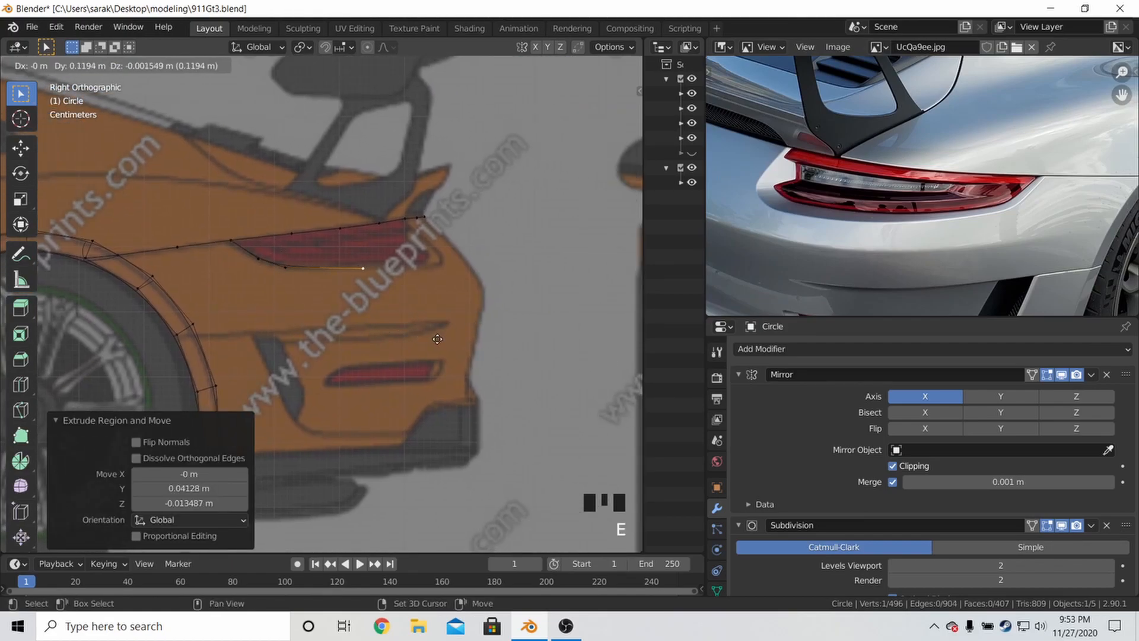
{"action": "left_click", "coordinate": [439, 338]}
{"action": "key", "text": "e"}
{"action": "left_click", "coordinate": [627, 323]}
{"action": "key", "text": "e"}
{"action": "left_click", "coordinate": [526, 223]}
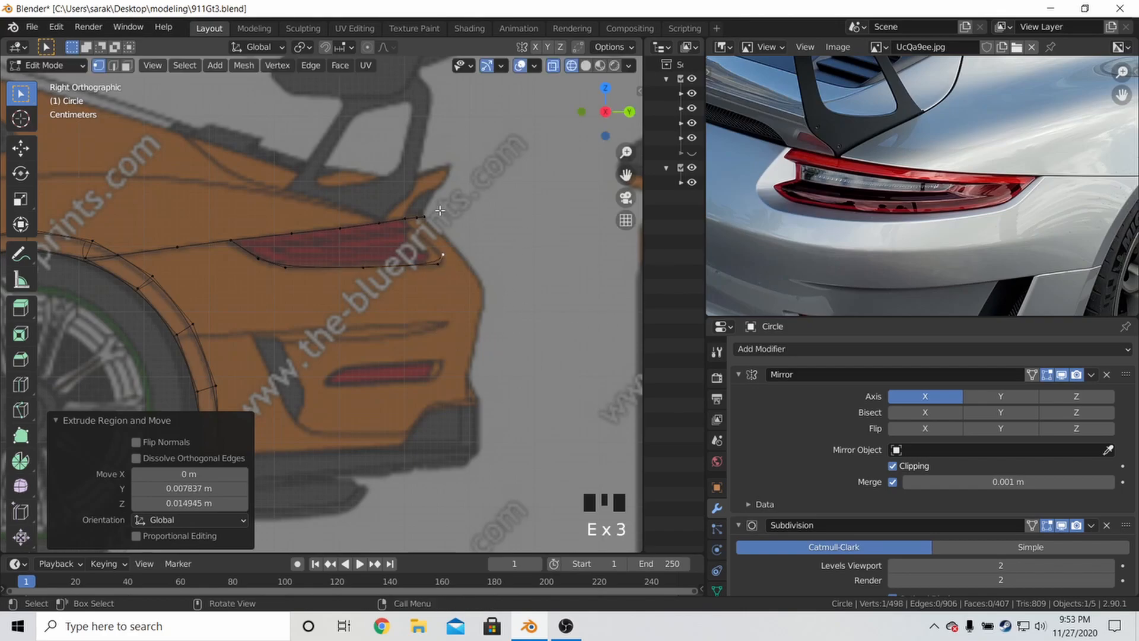
Join the end of the lower taillight outline to the crease vertex with an edge and switch to back view
{"action": "left_click", "coordinate": [184, 259], "text": "shift"}
{"action": "middle_click_drag", "start_coordinate": [184, 258], "coordinate": [389, 230]}
{"action": "key", "text": "KP_1"}
{"action": "key", "text": "ctrl+KP_1"}
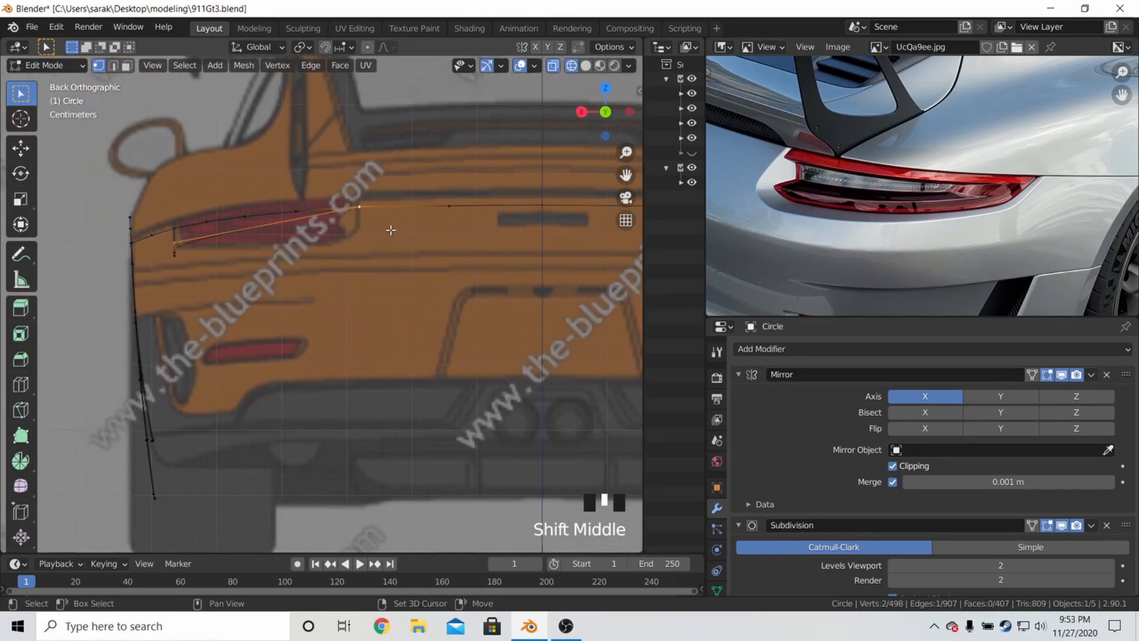
Move the outline's end vertex inward along X beneath the crease vertex and the neighbouring lower corner vertex -0.26545 m along X
{"action": "key", "text": "g"}
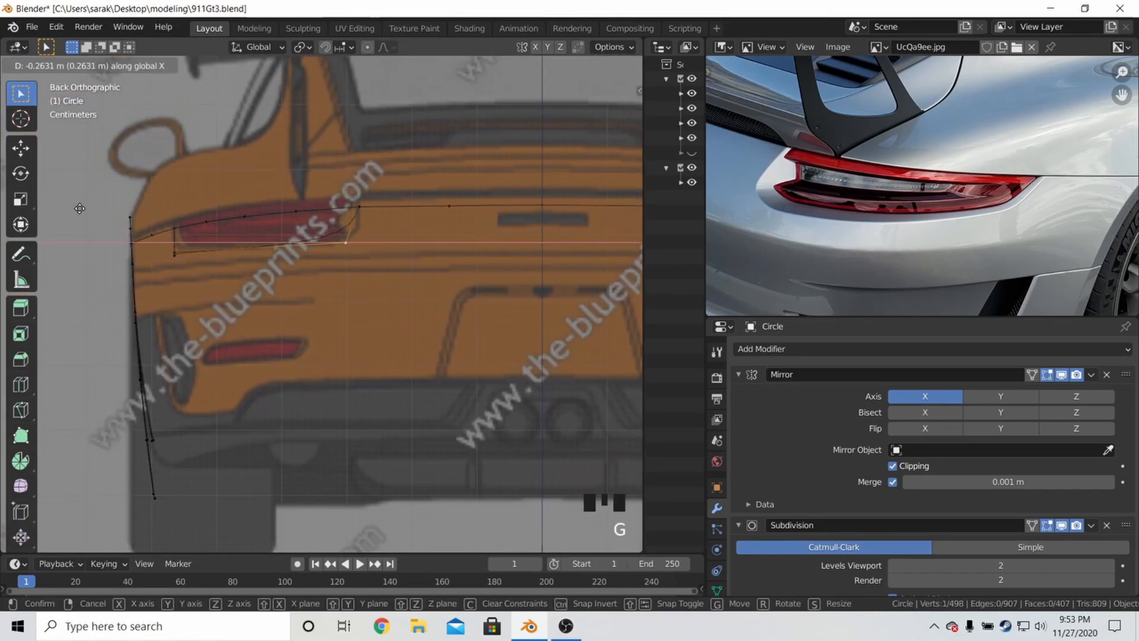
{"action": "left_click", "coordinate": [213, 192]}
{"action": "left_click", "coordinate": [190, 246]}
{"action": "key", "text": "g"}
{"action": "key", "text": "x"}
{"action": "left_click", "coordinate": [543, 242]}
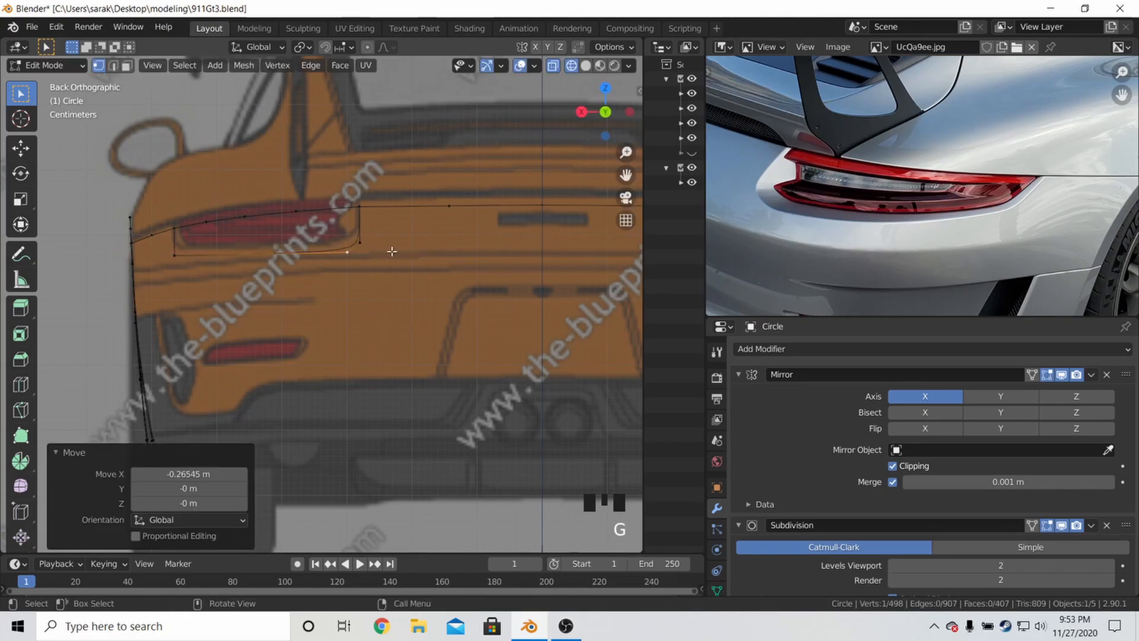
Shift the next two lower outline vertices along X to fit the taillight, the first about -0.19 m and the second -0.018954 m
{"action": "left_click", "coordinate": [171, 259]}
{"action": "key", "text": "g"}
{"action": "key", "text": "x"}
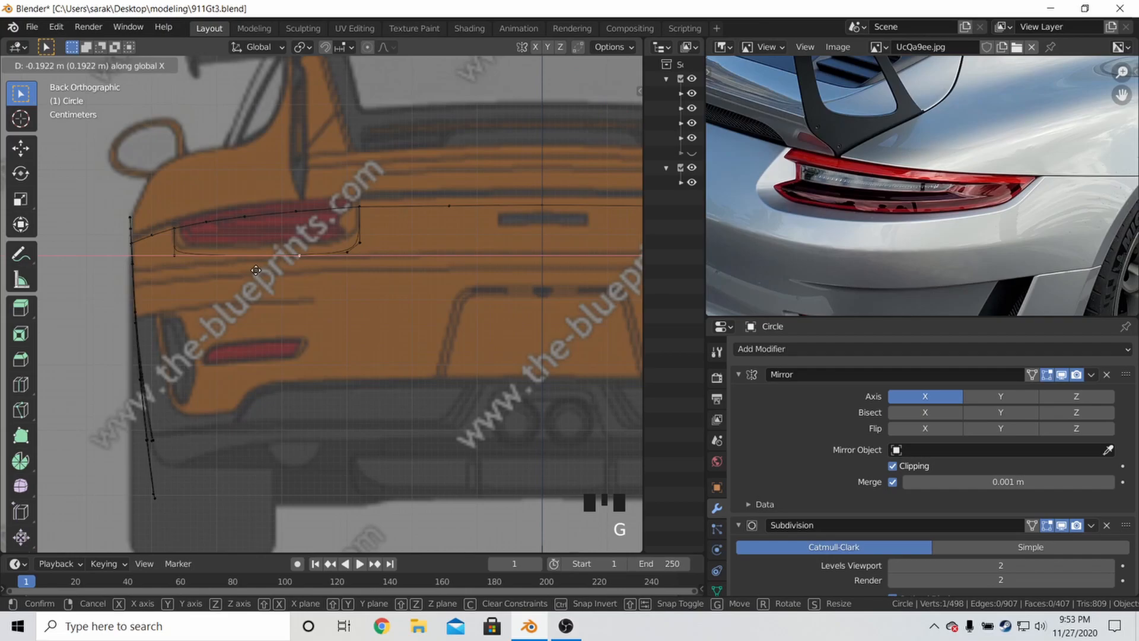
{"action": "left_click", "coordinate": [257, 270]}
{"action": "left_click", "coordinate": [177, 255]}
{"action": "key", "text": "g"}
{"action": "key", "text": "x"}
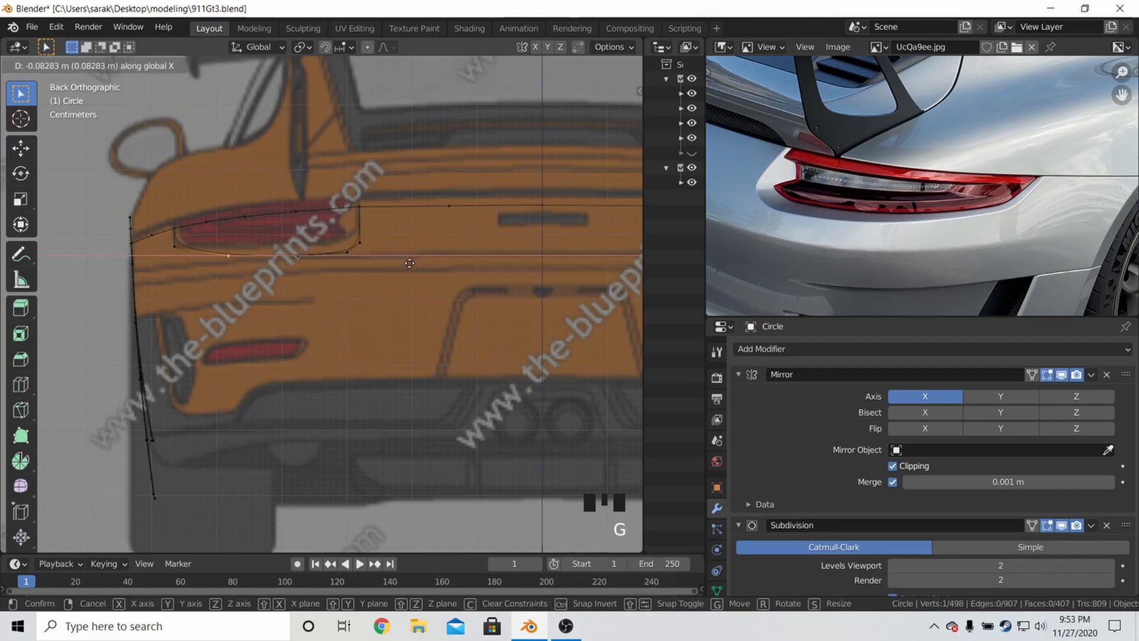
{"action": "left_click", "coordinate": [165, 273]}
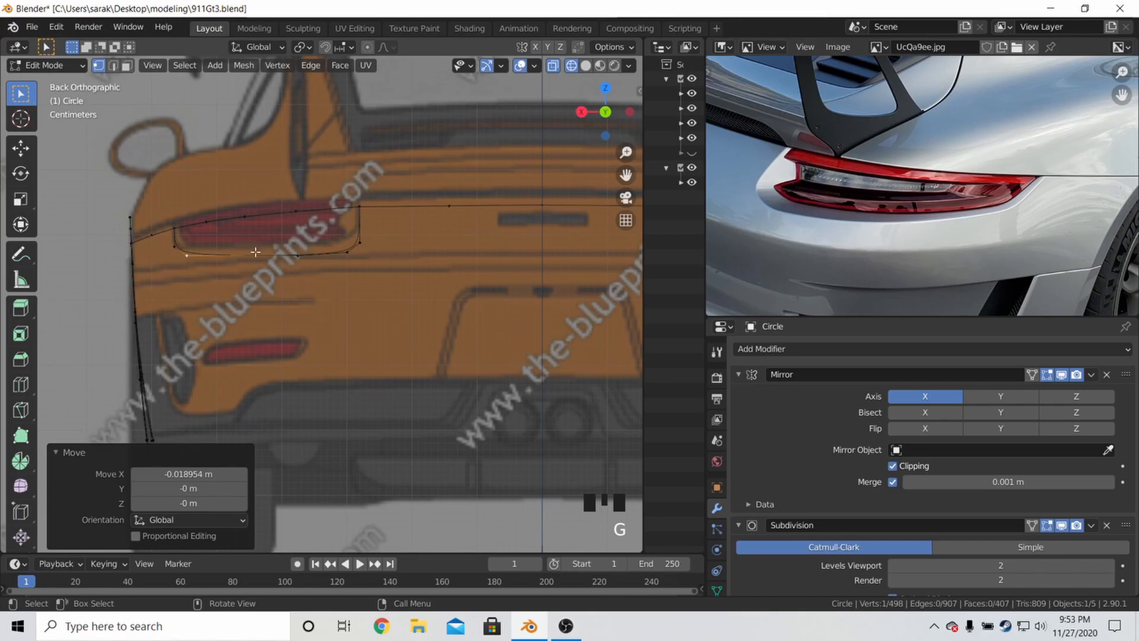
Fine-tune the middle vertex of the lower taillight outline by 0.010297 m along X and -0.000911 m along Z
{"action": "left_click", "coordinate": [298, 257]}
{"action": "key", "text": "g"}
{"action": "left_click", "coordinate": [235, 263]}
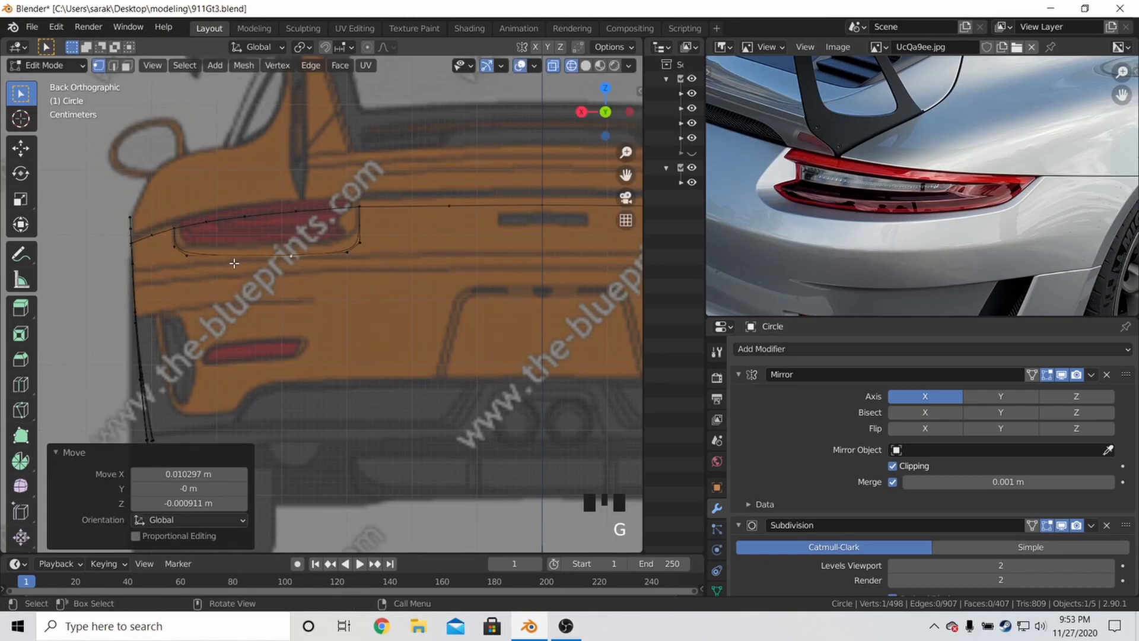
In top view, move the middle lower outline vertex outward about 0.065 m along X and 0.013 m along Y to follow the rear curve
{"action": "key", "text": "KP_7"}
{"action": "key", "text": "z"}
{"action": "key", "text": "z"}
{"action": "key", "text": "z"}
{"action": "left_click", "coordinate": [369, 288]}
{"action": "left_click", "coordinate": [351, 262]}
{"action": "key", "text": "g"}
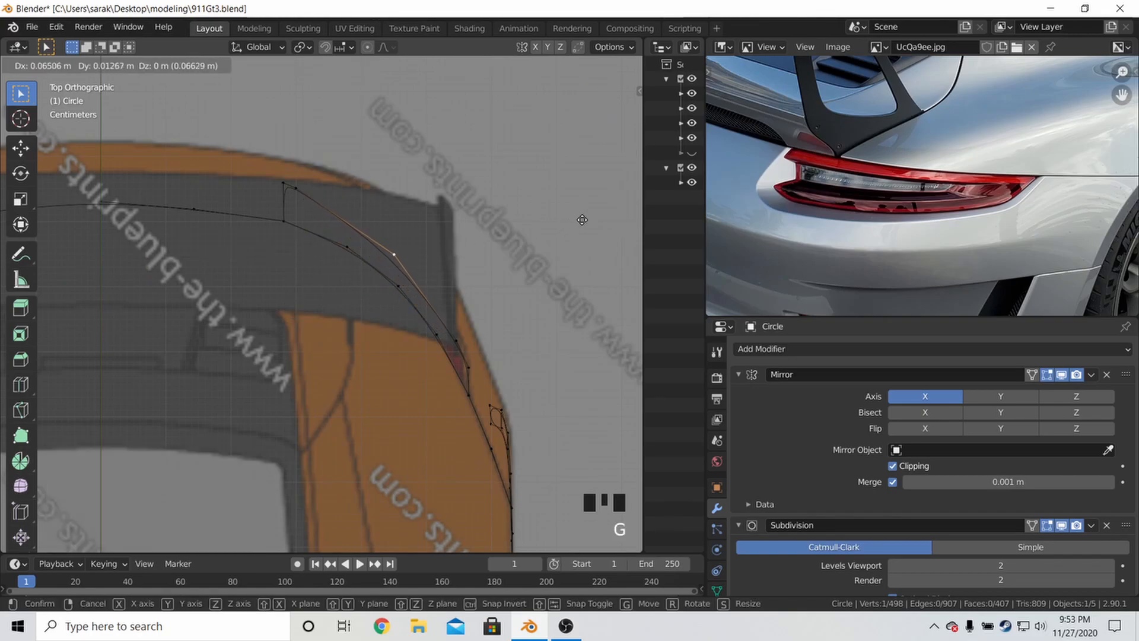
{"action": "left_click", "coordinate": [583, 219]}
Try to move the inner corner vertices of the taillight outline 0.00082 m along X and -0.006288 m along Y
{"action": "left_click", "coordinate": [284, 186]}
{"action": "key", "text": "g"}
{"action": "left_click", "coordinate": [291, 229]}
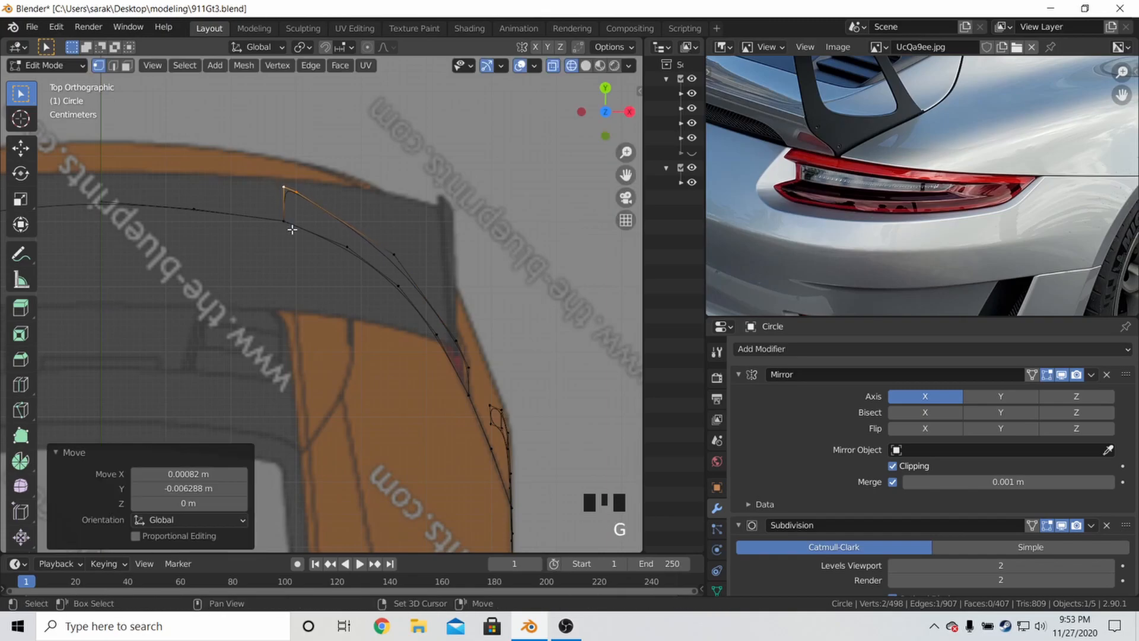
{"action": "key", "text": "KP_3"}
{"action": "key", "text": "ctrl+z"}
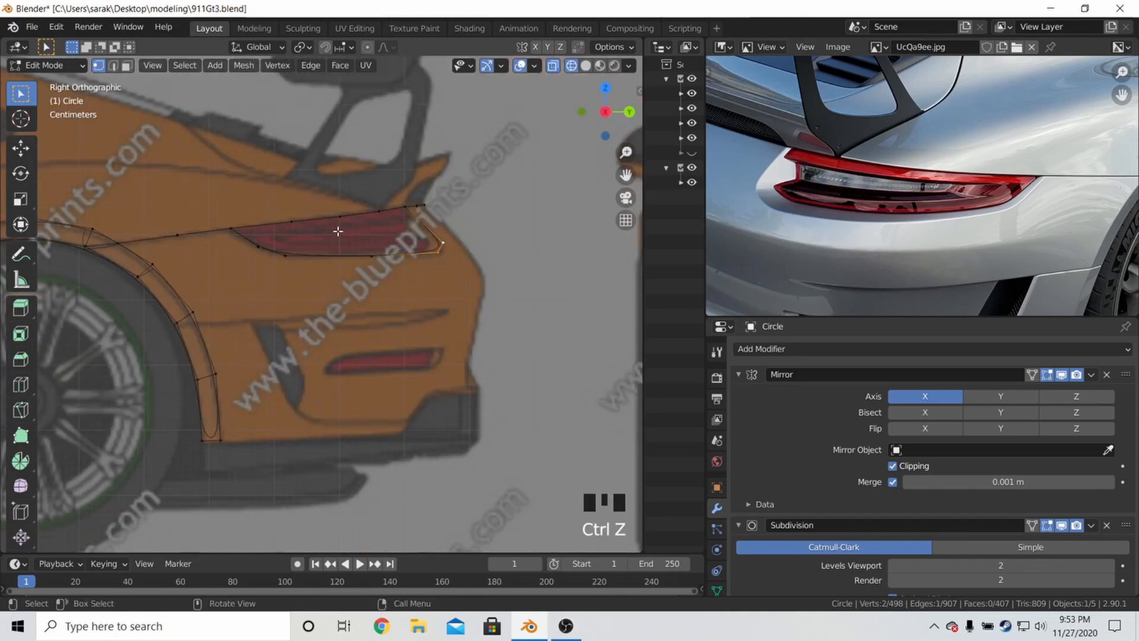
In top view, add one loop cut to the long lower outline edge and move its vertex slightly outward to round the curve
{"action": "key", "text": "KP_7"}
{"action": "key", "text": "ctrl+r"}
{"action": "left_click", "coordinate": [372, 224]}
{"action": "right_click", "coordinate": [372, 223]}
{"action": "key", "text": "g"}
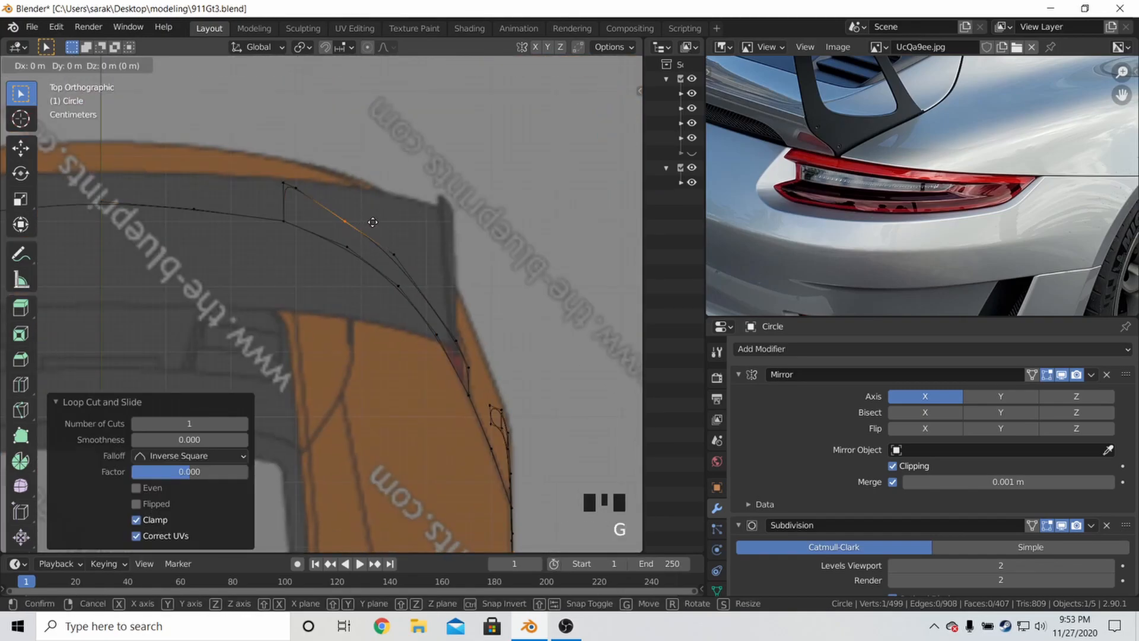
{"action": "left_click", "coordinate": [469, 250]}
Move the adjoining lower outline vertex along the rear curve and slide the vertex beyond it along its edge by about 0.2
{"action": "left_click", "coordinate": [394, 254]}
{"action": "key", "text": "g"}
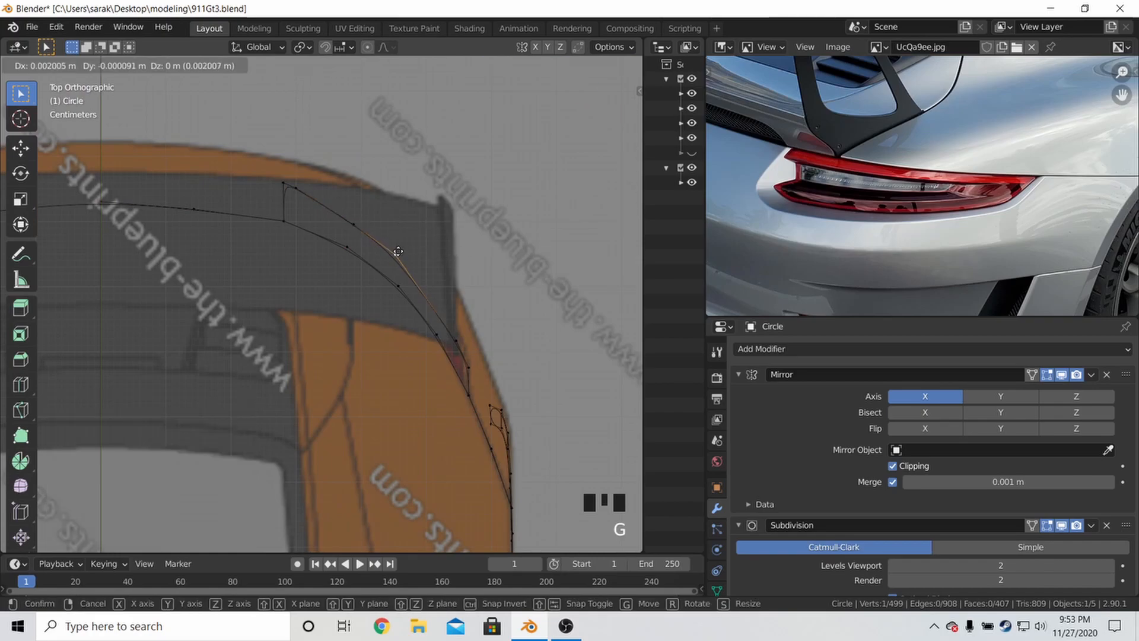
{"action": "left_click", "coordinate": [540, 410]}
{"action": "left_click", "coordinate": [460, 340]}
{"action": "key", "text": "g"}
{"action": "key", "text": "g"}
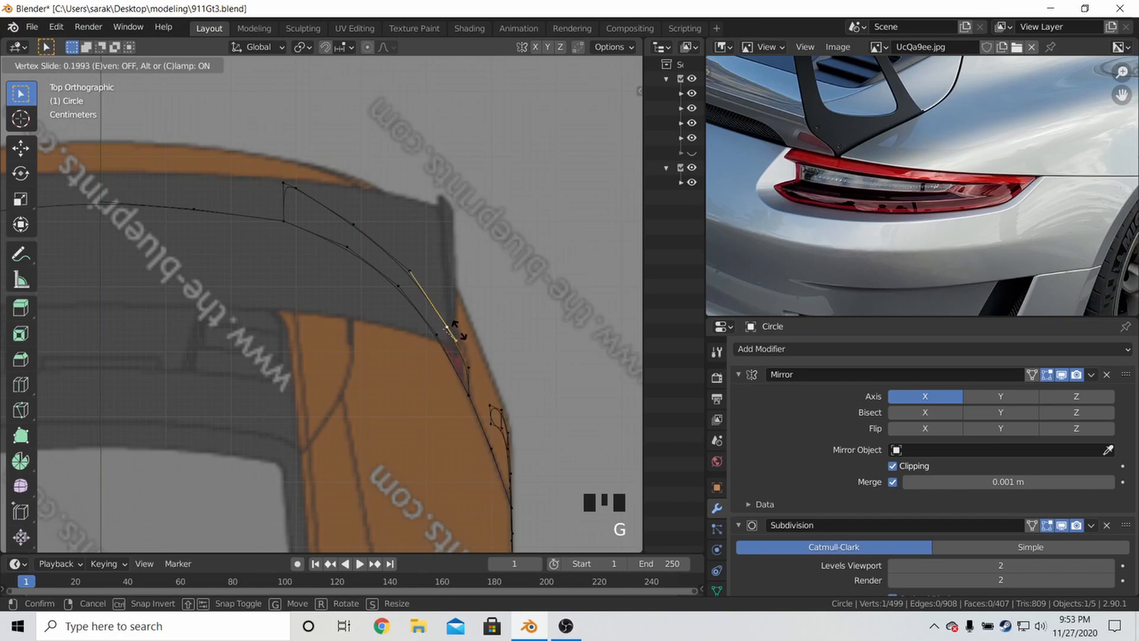
{"action": "left_click", "coordinate": [456, 332]}
Inspect the taillight outline in Object Mode and perspective, clear the selection in Edit Mode and switch to solid shading
{"action": "scroll", "coordinate": [498, 323], "scroll_direction": "down", "scroll_amount": 2}
{"action": "key", "text": "Tab"}
{"action": "middle_click_drag", "start_coordinate": [485, 315], "coordinate": [346, 196]}
{"action": "scroll", "coordinate": [345, 195], "scroll_direction": "down", "scroll_amount": 4}
{"action": "scroll", "coordinate": [995, 161], "scroll_direction": "down", "scroll_amount": 4}
{"action": "key", "text": "Tab"}
{"action": "middle_click_drag", "start_coordinate": [345, 229], "coordinate": [249, 249]}
{"action": "key", "text": "a"}
{"action": "key", "text": "a"}
{"action": "key", "text": "a"}
{"action": "key", "text": "z"}
{"action": "scroll", "coordinate": [398, 277], "scroll_direction": "up", "scroll_amount": 3}
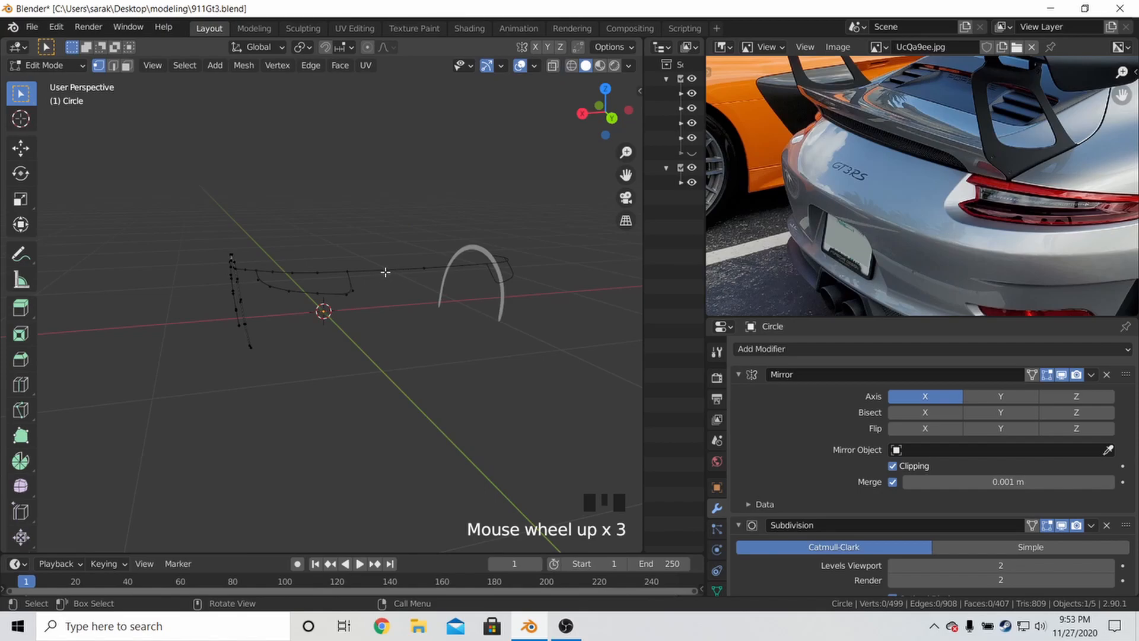
In back view, extrude the crease edge at the centreline straight down along Z between the taillights
{"action": "left_click", "coordinate": [414, 269]}
{"action": "key", "text": "ctrl+KP_1"}
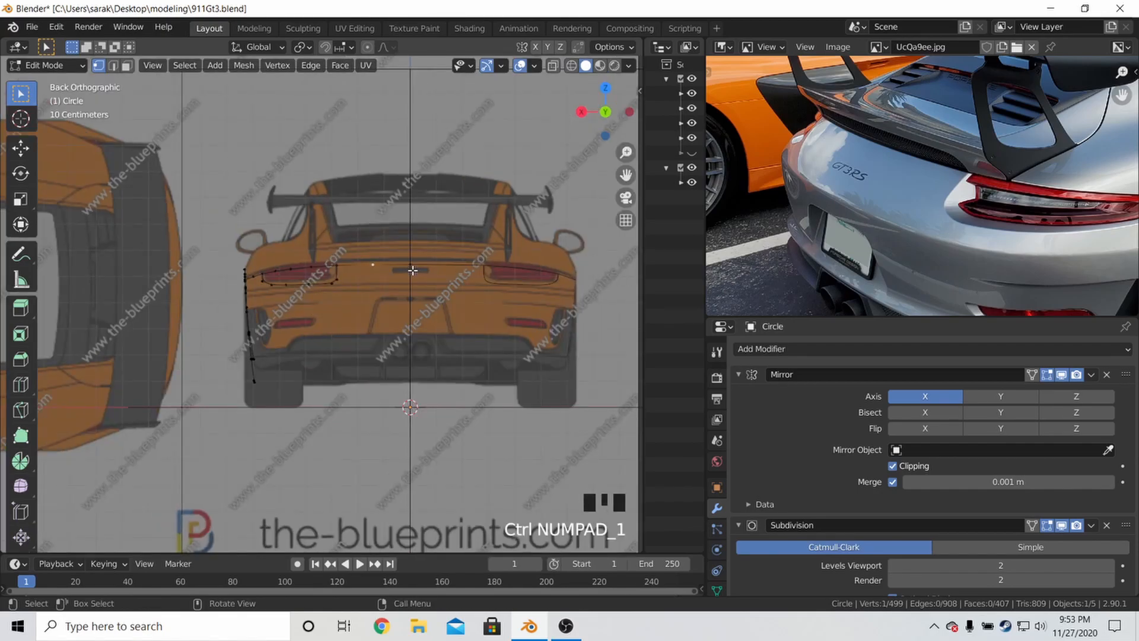
{"action": "scroll", "coordinate": [413, 270], "scroll_direction": "up", "scroll_amount": 1}
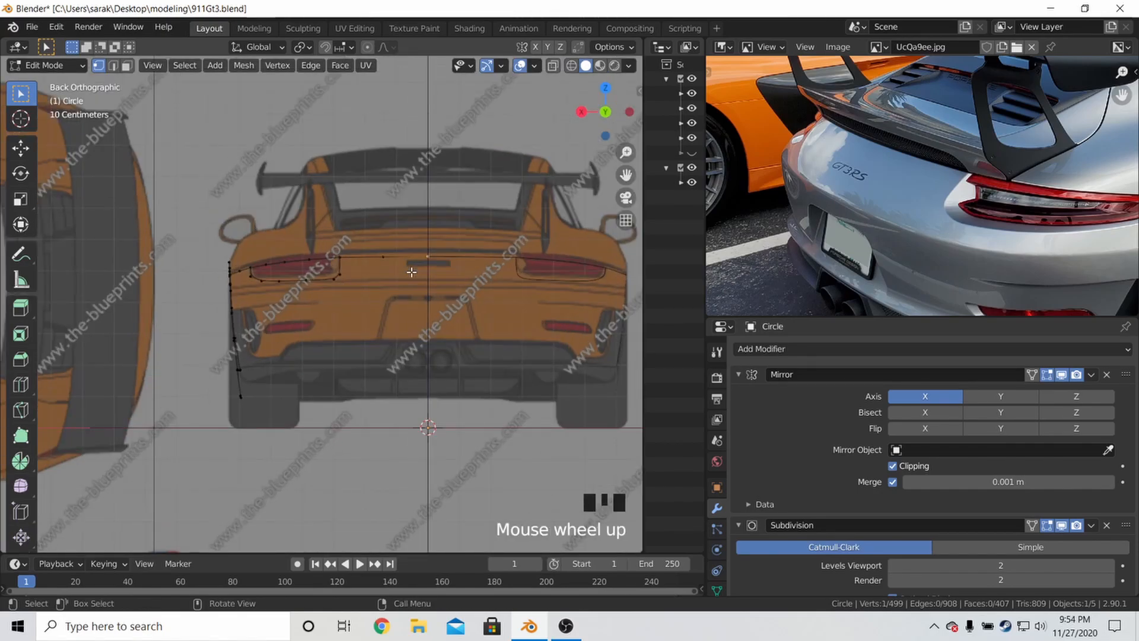
{"action": "scroll", "coordinate": [390, 263], "scroll_direction": "up", "scroll_amount": 1}
{"action": "left_click", "coordinate": [394, 255], "text": "shift"}
{"action": "key", "text": "e"}
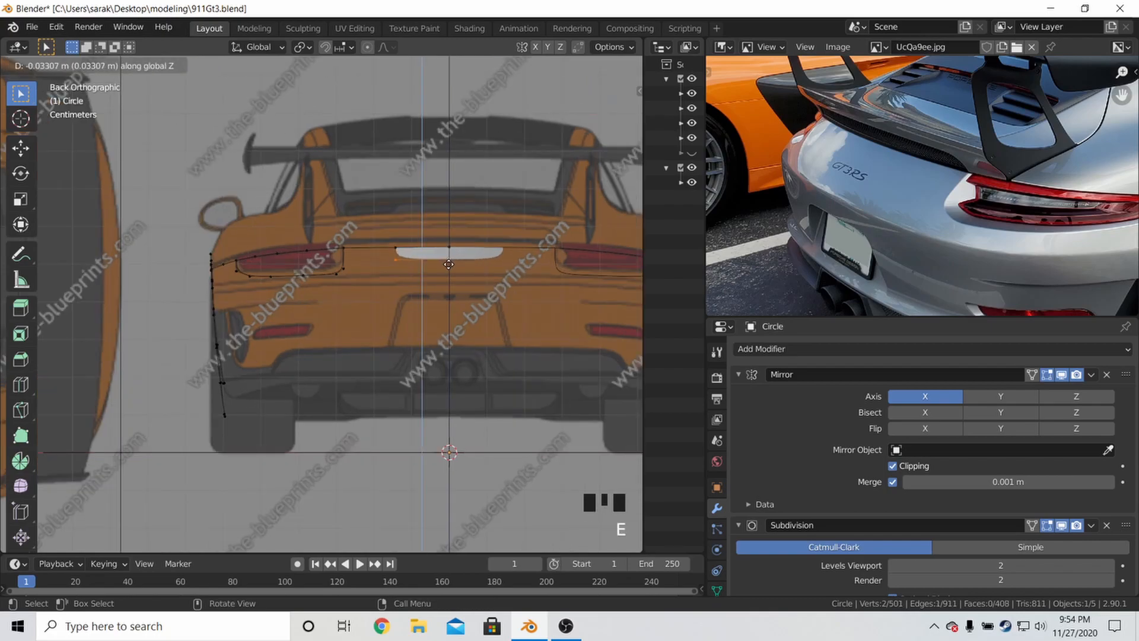
{"action": "left_click", "coordinate": [453, 287]}
In right view, move the extruded edge along Y and fine-tune it to match the slope of the rear profile
{"action": "key", "text": "KP_3"}
{"action": "key", "text": "g"}
{"action": "key", "text": "y"}
{"action": "left_click", "coordinate": [523, 284]}
{"action": "scroll", "coordinate": [406, 286], "scroll_direction": "up", "scroll_amount": 5}
{"action": "middle_click_drag", "start_coordinate": [406, 287], "coordinate": [383, 307], "text": "shift"}
{"action": "key", "text": "g"}
{"action": "left_click", "coordinate": [444, 282]}
Fill a face between the crease, the extruded centre edge and the taillight's inner corner
{"action": "left_click", "coordinate": [319, 207]}
{"action": "left_click", "coordinate": [312, 210]}
{"action": "left_click", "coordinate": [292, 211], "text": "shift"}
{"action": "left_click", "coordinate": [360, 257], "text": "shift"}
{"action": "key", "text": "f"}
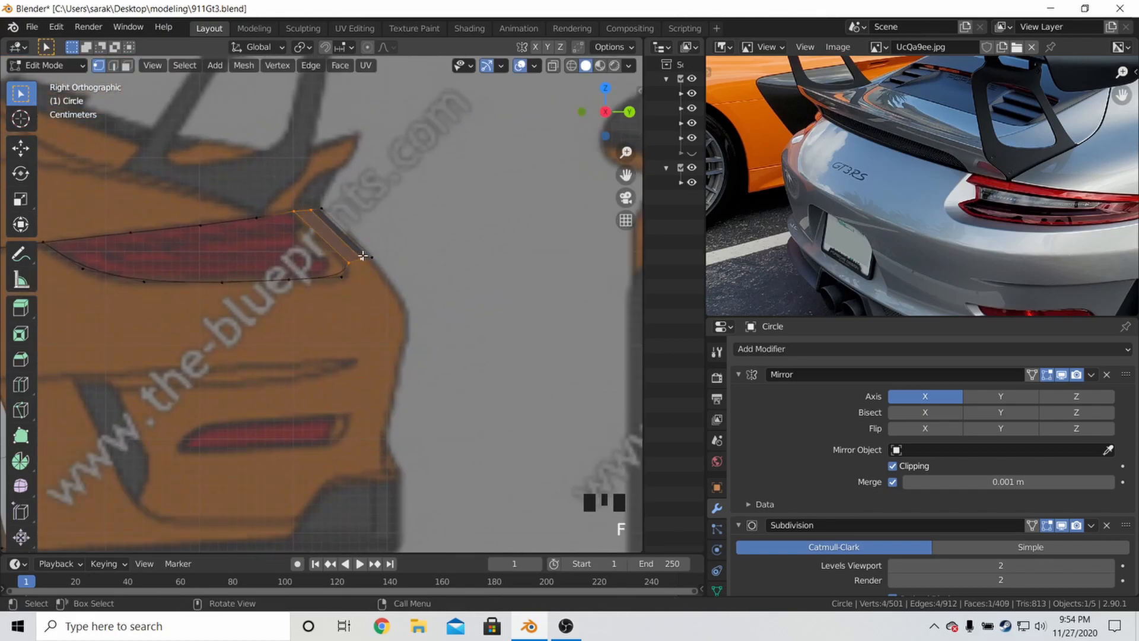
Extrude the bottom edge of the centre panel about 0.013 m along Y and -0.016 m along Z, following the rear profile
{"action": "key", "text": "a"}
{"action": "key", "text": "a"}
{"action": "key", "text": "a"}
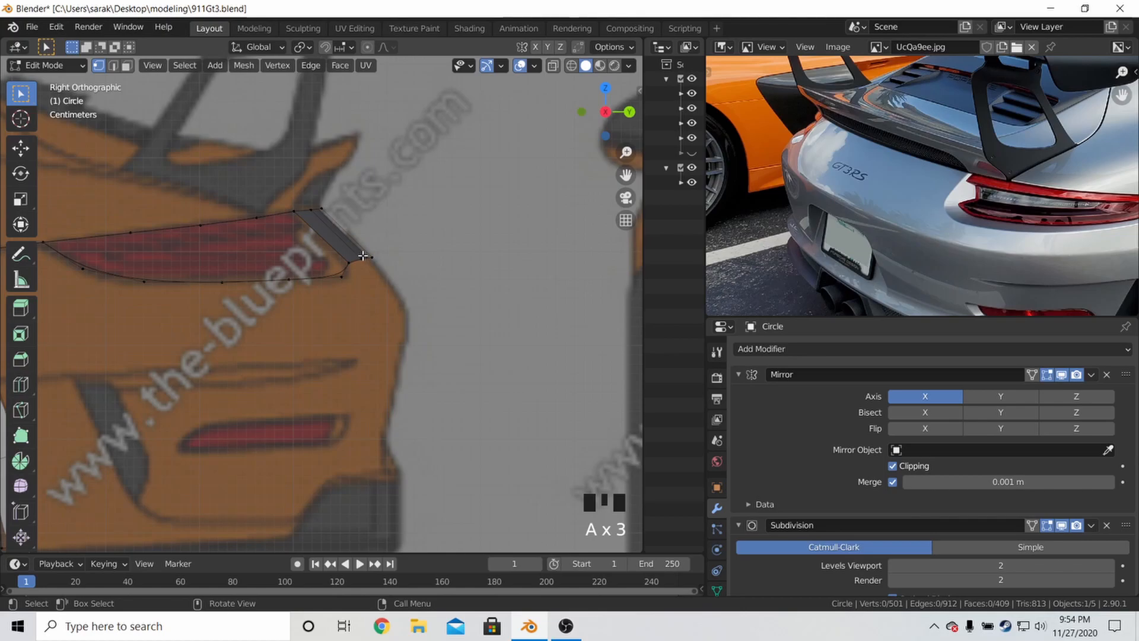
{"action": "left_click", "coordinate": [362, 256]}
{"action": "left_click", "coordinate": [373, 257], "text": "shift"}
{"action": "key", "text": "e"}
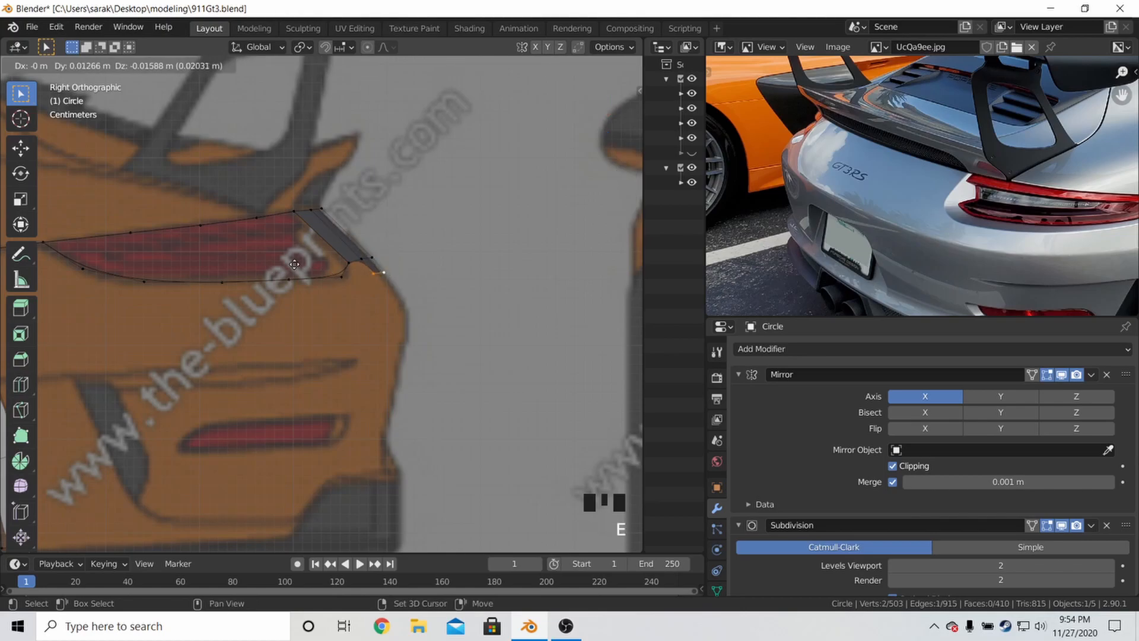
{"action": "left_click", "coordinate": [294, 263]}
Fill a face between the newly extruded strip and the taillight's lower inner corner
{"action": "left_click", "coordinate": [373, 272]}
{"action": "left_click", "coordinate": [348, 262], "text": "shift"}
{"action": "key", "text": "f"}
Examine the new panel beside the taillight in perspective, switching between Edit Mode and Object Mode
{"action": "middle_click_drag", "start_coordinate": [405, 260], "coordinate": [178, 282]}
{"action": "key", "text": "Tab"}
{"action": "middle_click_drag", "start_coordinate": [160, 280], "coordinate": [134, 276], "text": "shift"}
{"action": "key", "text": "Tab"}
{"action": "key", "text": "Tab"}
{"action": "right_click", "coordinate": [228, 257]}
{"action": "left_click", "coordinate": [229, 257]}
{"action": "left_click", "coordinate": [263, 257]}
{"action": "right_click", "coordinate": [263, 258]}
{"action": "left_click", "coordinate": [263, 257]}
{"action": "middle_click_drag", "start_coordinate": [264, 259], "coordinate": [427, 238]}
Move the taillight's lower inner corner vertex rearward along Y in the right side view
{"action": "key", "text": "Tab"}
{"action": "key", "text": "KP_3"}
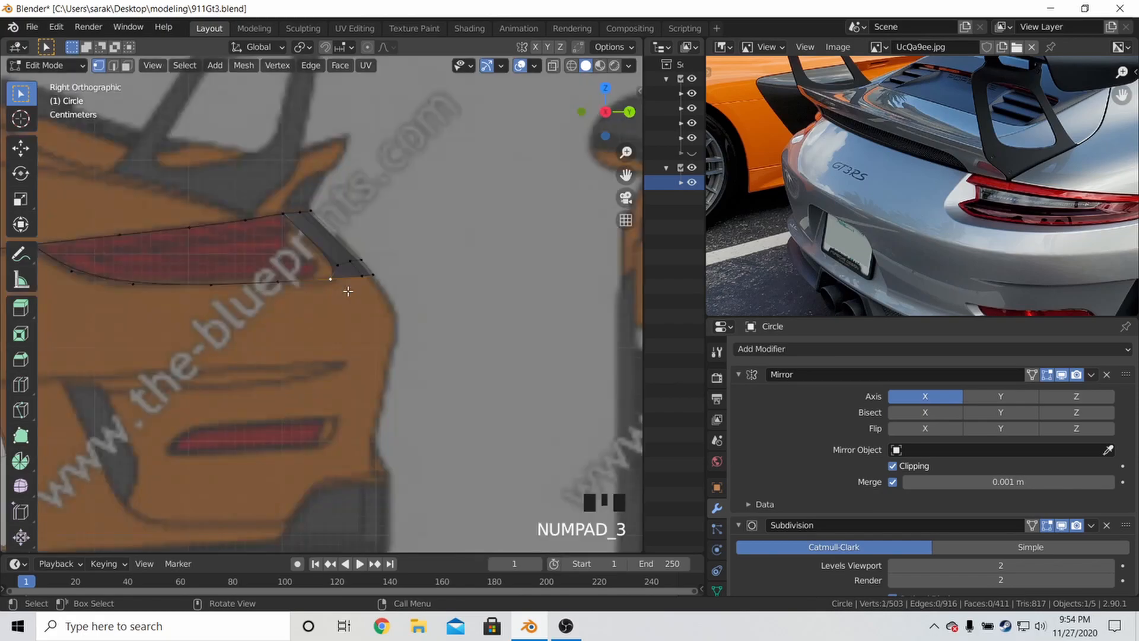
{"action": "key", "text": "g"}
{"action": "middle_click", "coordinate": [376, 288]}
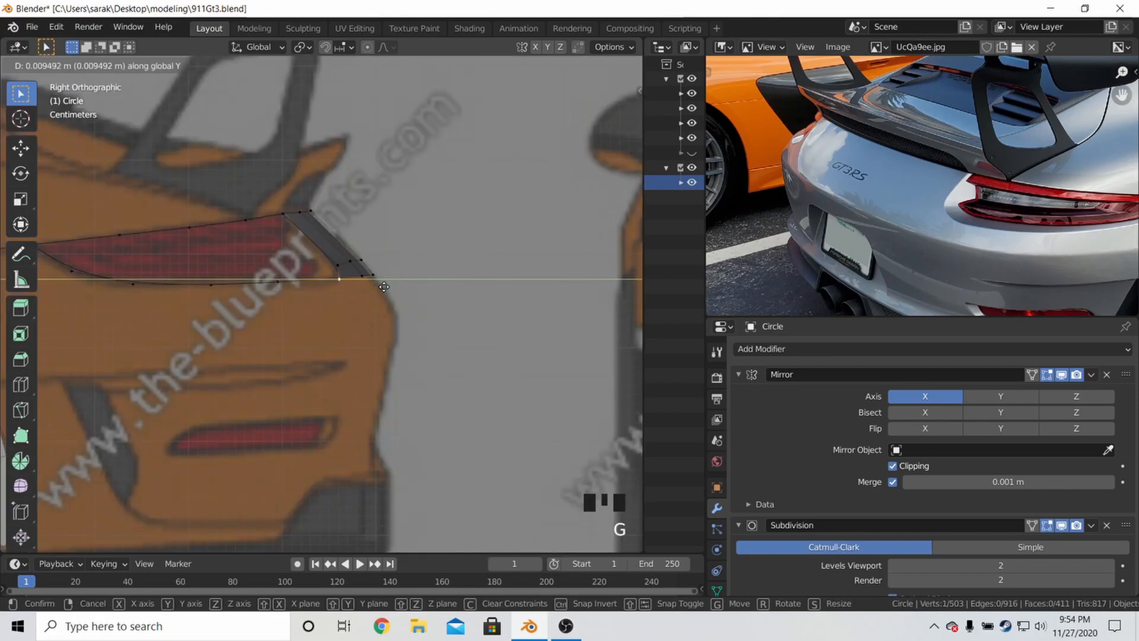
{"action": "left_click", "coordinate": [395, 280]}
{"action": "mouse_move", "coordinate": [394, 280]}
{"action": "middle_mouse_down"}
{"action": "mouse_move", "coordinate": [264, 316]}
{"action": "mouse_move", "coordinate": [102, 287]}
{"action": "mouse_move", "coordinate": [200, 292]}
{"action": "middle_mouse_up"}
{"action": "key", "text": "Tab"}
{"action": "scroll", "coordinate": [264, 306], "scroll_direction": "down", "scroll_amount": 2}
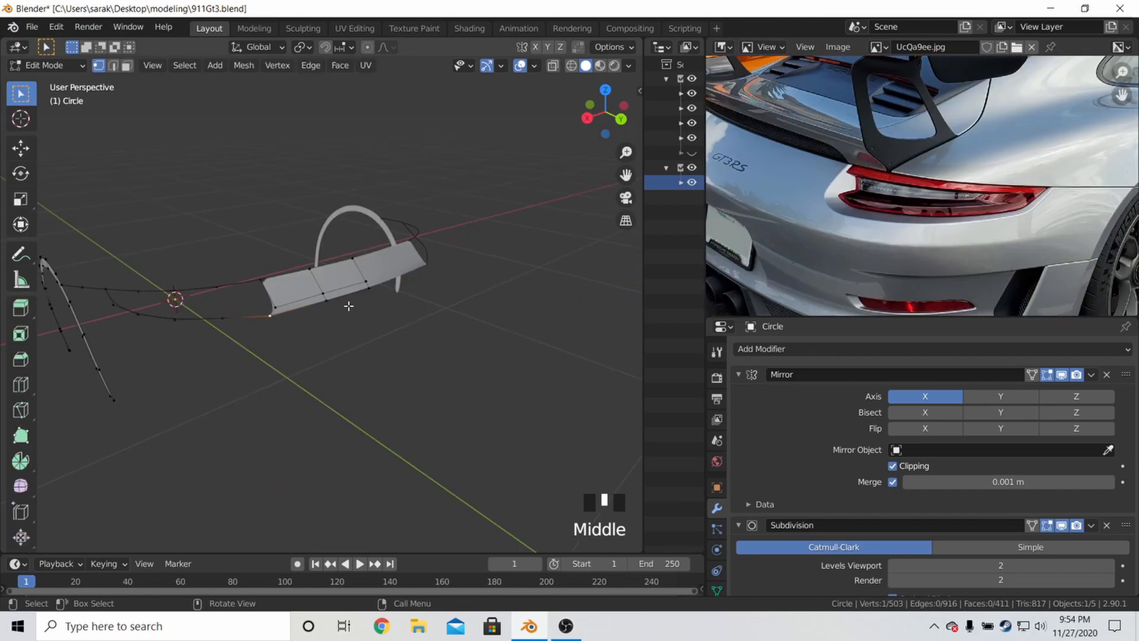
Connect the taillight's outer lower outline to the rear wheel arch with an edge and add one cut at its middle
{"action": "middle_click_drag", "start_coordinate": [311, 290], "coordinate": [358, 275]}
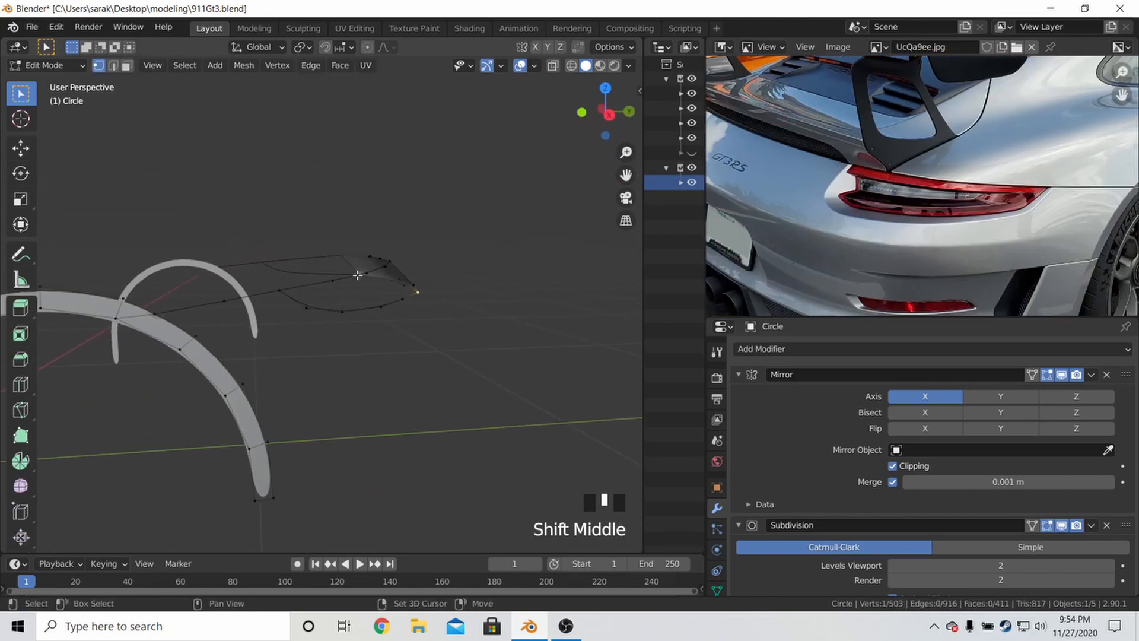
{"action": "left_click", "coordinate": [306, 307]}
{"action": "left_click", "coordinate": [196, 336], "text": "shift"}
{"action": "key", "text": "f"}
{"action": "key", "text": "ctrl+r"}
{"action": "left_click", "coordinate": [262, 324]}
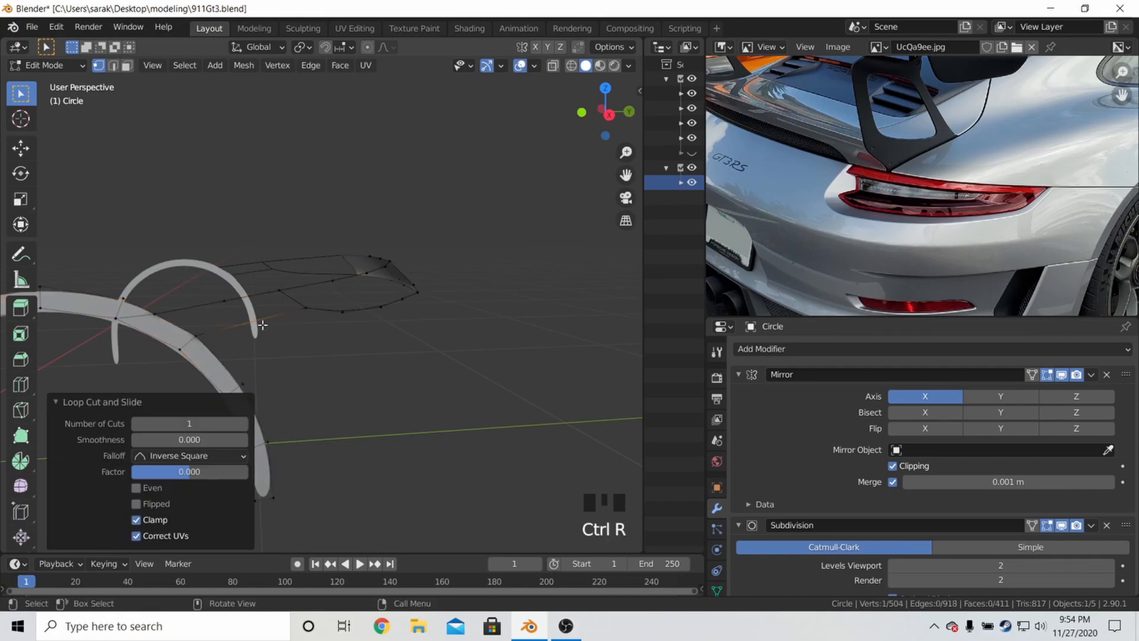
Slide the new middle vertex along its edge by factor 0.173, then shift it about 0.0043 m in X and 0.0033 m in Y
{"action": "key", "text": "g"}
{"action": "key", "text": "g"}
{"action": "left_click", "coordinate": [281, 329]}
{"action": "key", "text": "g"}
{"action": "key", "text": "g"}
{"action": "left_click", "coordinate": [220, 352]}
{"action": "key", "text": "KP_7"}
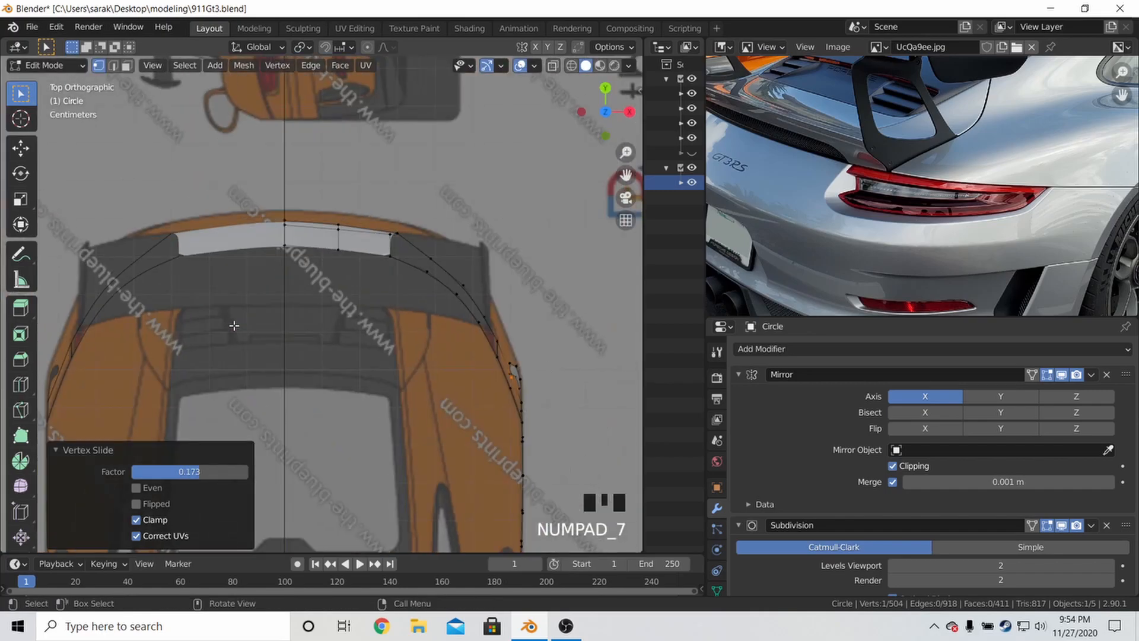
{"action": "scroll", "coordinate": [453, 280], "scroll_direction": "up", "scroll_amount": 4}
{"action": "key", "text": "g"}
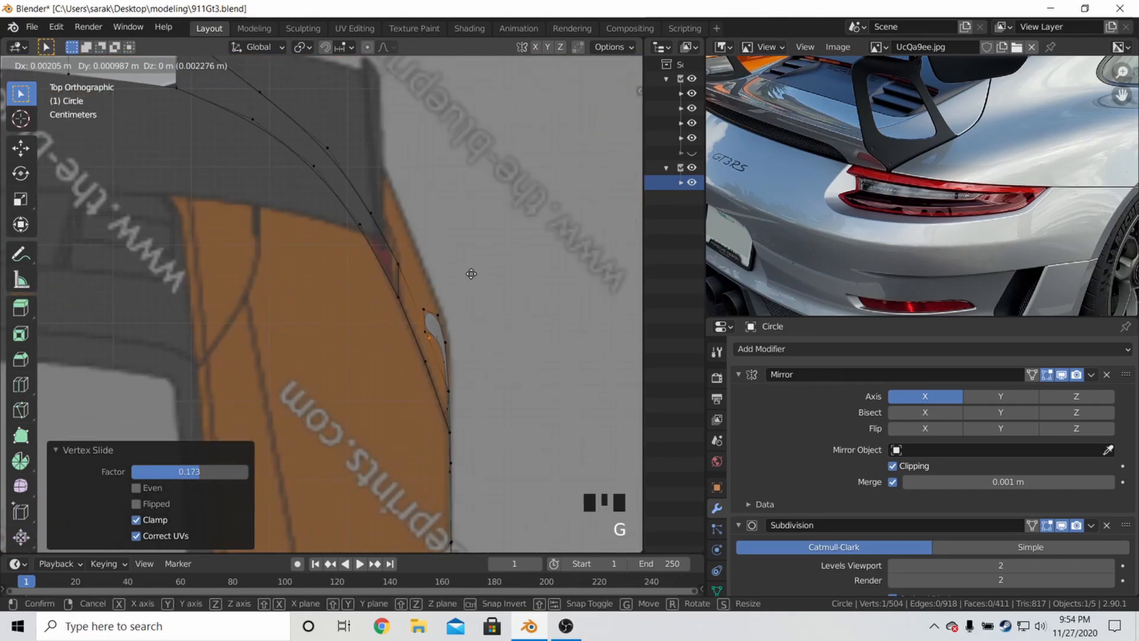
{"action": "left_click", "coordinate": [481, 259]}
Fill the faces between the taillight's outer edge, the new edge and the wheel arch
{"action": "middle_click_drag", "start_coordinate": [480, 259], "coordinate": [257, 152]}
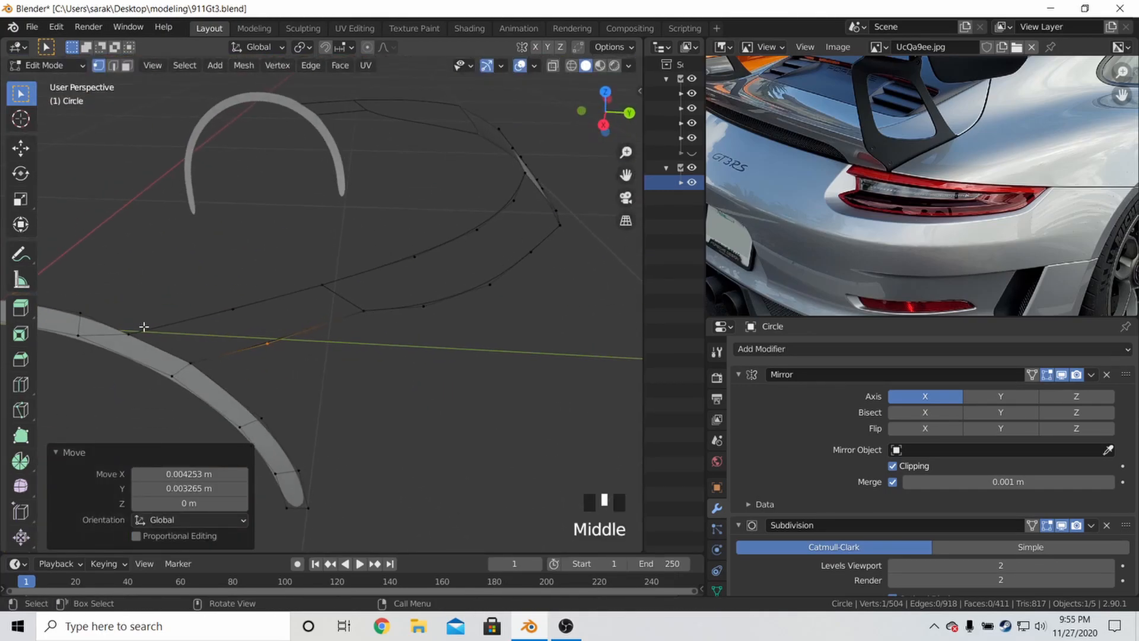
{"action": "left_click", "coordinate": [187, 354], "text": "shift"}
{"action": "key", "text": "f"}
{"action": "key", "text": "Tab"}
Shift the new fender panel's middle vertex about 0.0027 m along X to smooth the surface
{"action": "middle_click_drag", "start_coordinate": [297, 297], "coordinate": [291, 269]}
{"action": "key", "text": "Tab"}
{"action": "key", "text": "g"}
{"action": "key", "text": "x"}
{"action": "left_click", "coordinate": [468, 265]}
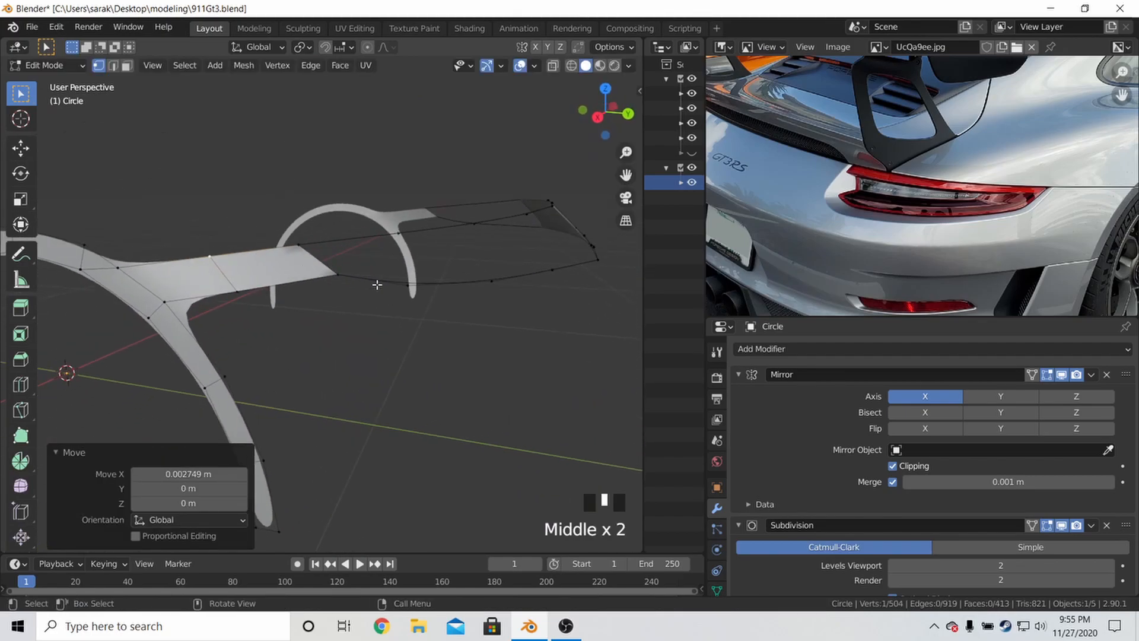
Connect the next vertex on the taillight's lower edge to the wheel arch with an edge and add one cut at its middle
{"action": "left_click", "coordinate": [404, 294]}
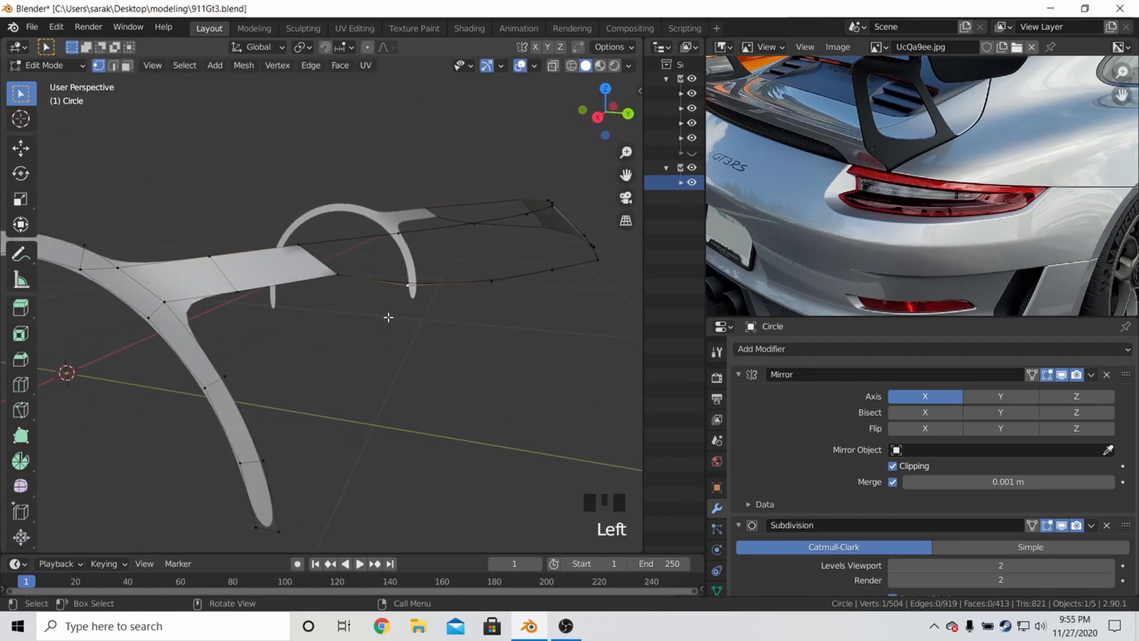
{"action": "middle_click_drag", "start_coordinate": [453, 327], "coordinate": [392, 313], "text": "shift"}
{"action": "left_click", "coordinate": [113, 367], "text": "shift"}
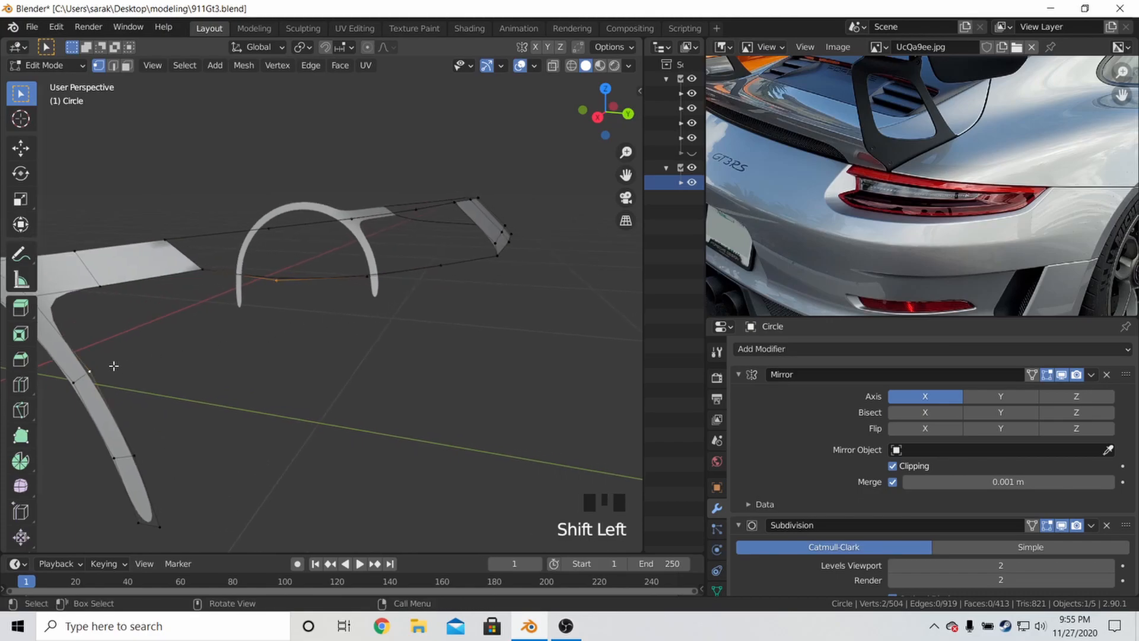
{"action": "key", "text": "f"}
{"action": "middle_click_drag", "start_coordinate": [149, 349], "coordinate": [176, 340]}
{"action": "key", "text": "a"}
{"action": "key", "text": "a"}
{"action": "key", "text": "a"}
{"action": "key", "text": "ctrl+r"}
{"action": "double_click", "coordinate": [191, 336]}
Slide the second edge's middle vertex along the edge and shift it about 0.0078 m along X
{"action": "key", "text": "g"}
{"action": "key", "text": "g"}
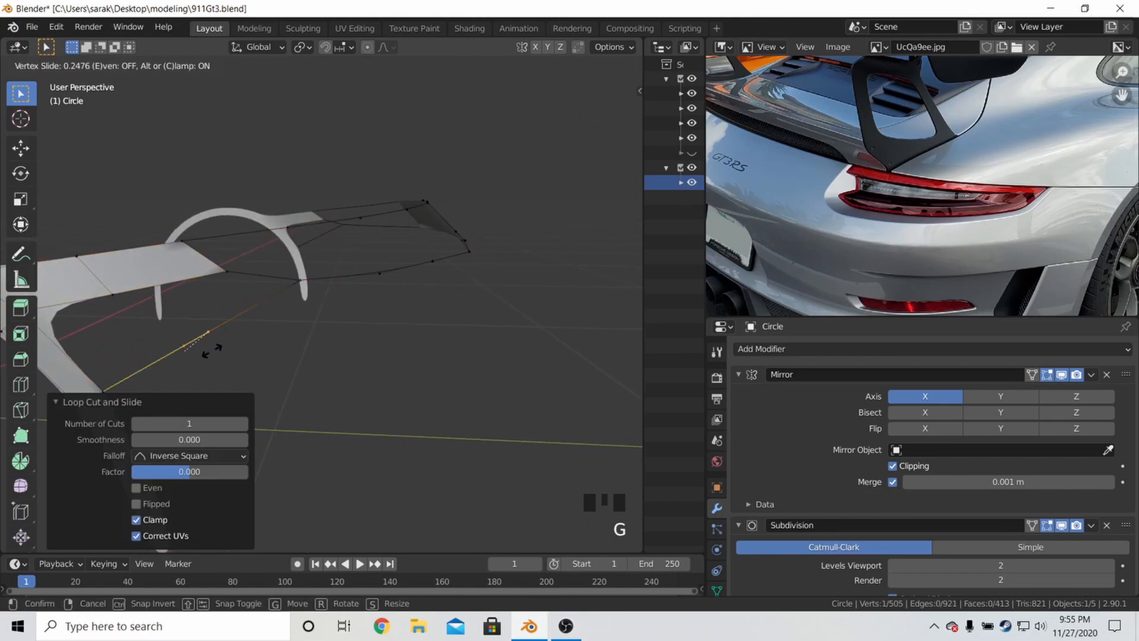
{"action": "left_click", "coordinate": [192, 360]}
{"action": "key", "text": "KP_3"}
{"action": "middle_click_drag", "start_coordinate": [191, 360], "coordinate": [321, 347]}
{"action": "key", "text": "g"}
{"action": "left_click", "coordinate": [328, 345]}
Reposition the second edge's middle vertex in wireframe top view to follow the blueprint's side curve
{"action": "key", "text": "KP_7"}
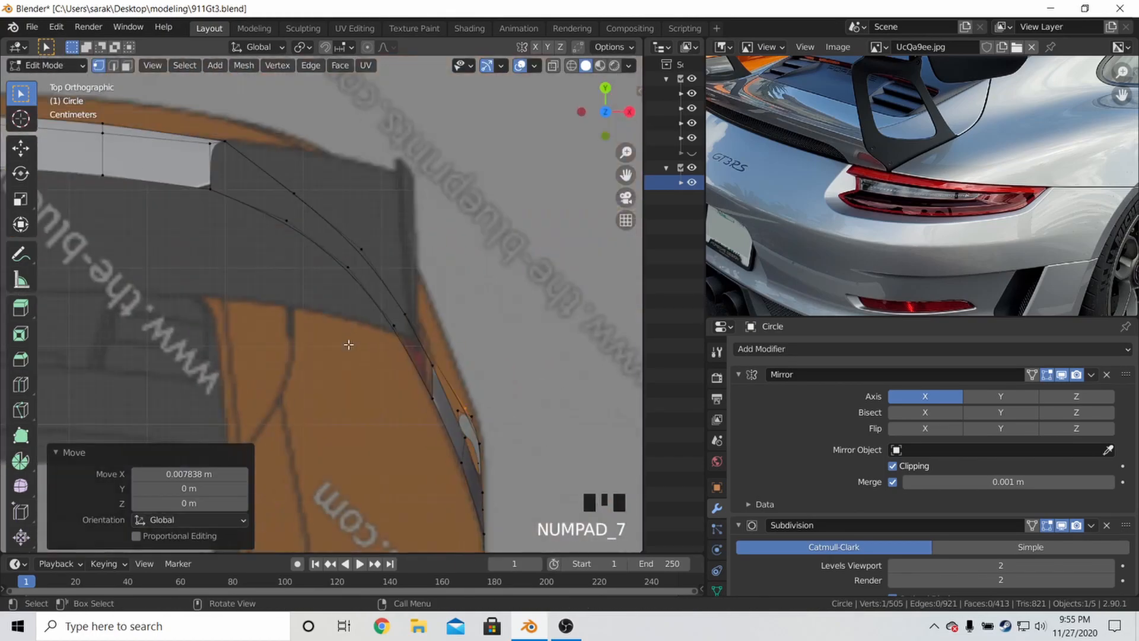
{"action": "key", "text": "z"}
{"action": "key", "text": "g"}
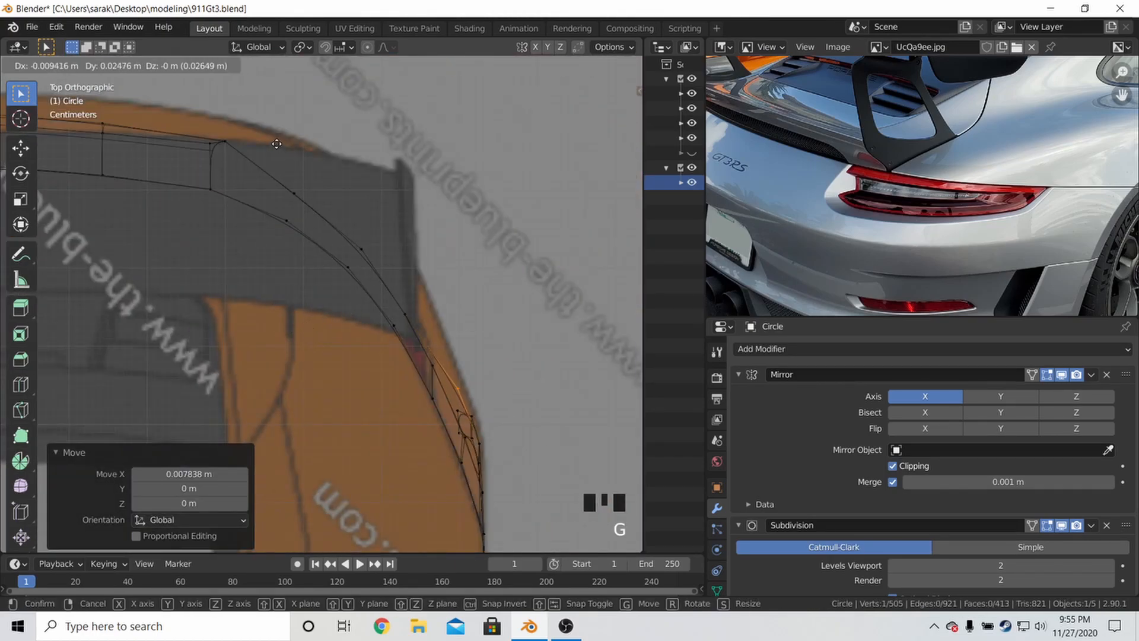
{"action": "left_click", "coordinate": [302, 180]}
Fill the two faces between the upper fender panel and the second connecting edge below the taillight
{"action": "middle_click_drag", "start_coordinate": [301, 179], "coordinate": [145, 299]}
{"action": "left_click", "coordinate": [145, 298]}
{"action": "left_click", "coordinate": [179, 363], "text": "shift"}
{"action": "key", "text": "f"}
{"action": "key", "text": "f"}
{"action": "key", "text": "f"}
Examine the enlarged fender panel in Object Mode with solid shading
{"action": "key", "text": "Tab"}
{"action": "mouse_move", "coordinate": [208, 343]}
{"action": "middle_mouse_down"}
{"action": "mouse_move", "coordinate": [142, 343]}
{"action": "mouse_move", "coordinate": [315, 318]}
{"action": "middle_mouse_up"}
{"action": "key", "text": "z"}
{"action": "left_click", "coordinate": [209, 345]}
{"action": "key", "text": "Tab"}
{"action": "key", "text": "a"}
{"action": "key", "text": "a"}
{"action": "key", "text": "a"}
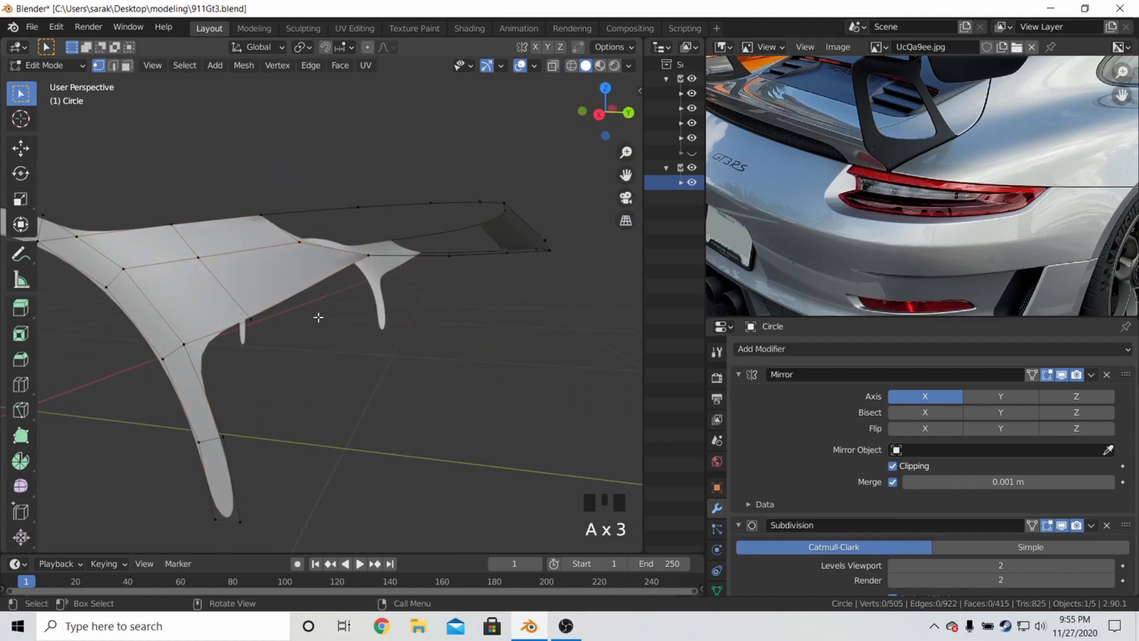
Extrude the five-vertex lower edge from below the taillight to the centre about 0.031 m along Y and -0.047 m along Z
{"action": "middle_click_drag", "start_coordinate": [368, 276], "coordinate": [325, 292], "text": "shift"}
{"action": "left_click", "coordinate": [389, 267]}
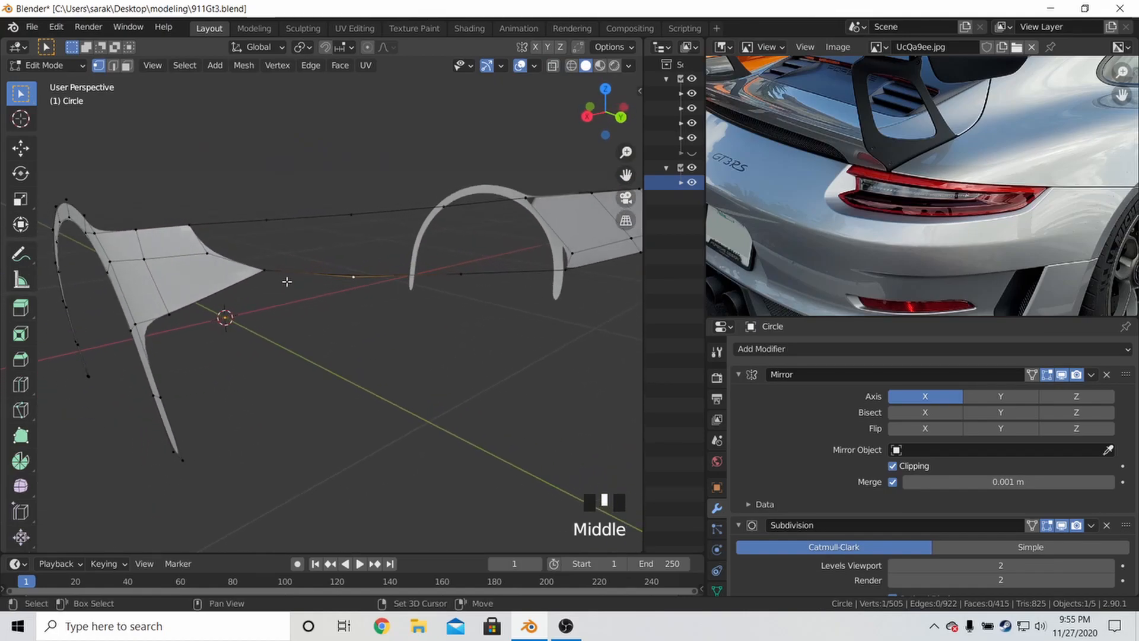
{"action": "middle_click_drag", "start_coordinate": [373, 284], "coordinate": [397, 283], "text": "shift"}
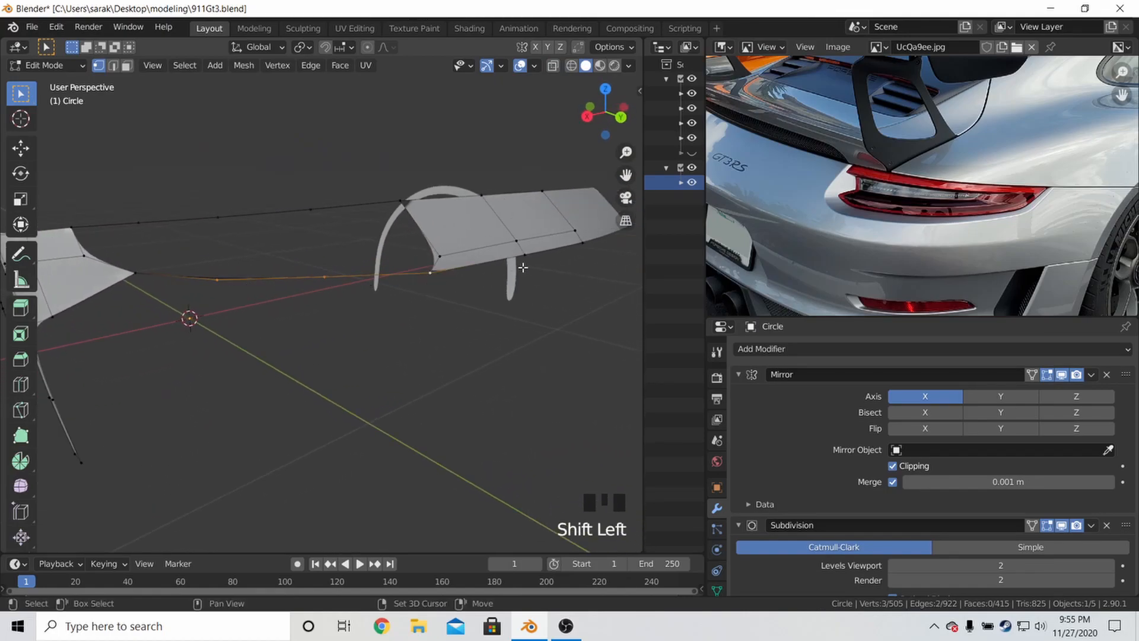
{"action": "left_click", "coordinate": [583, 243], "text": "shift"}
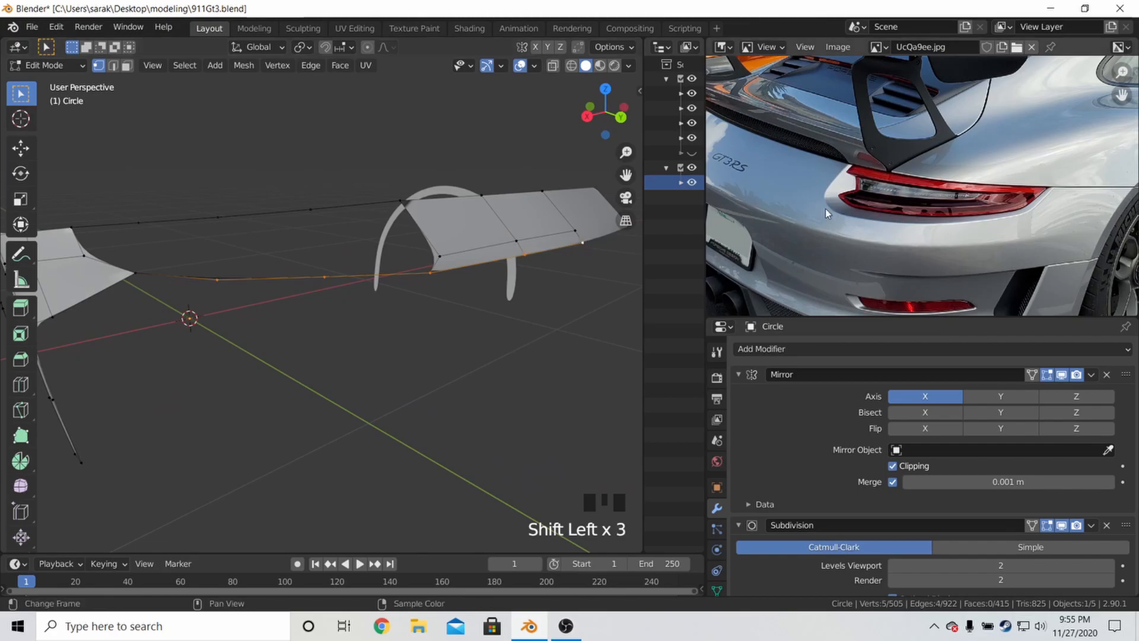
{"action": "key", "text": "KP_3"}
{"action": "key", "text": "KP_3"}
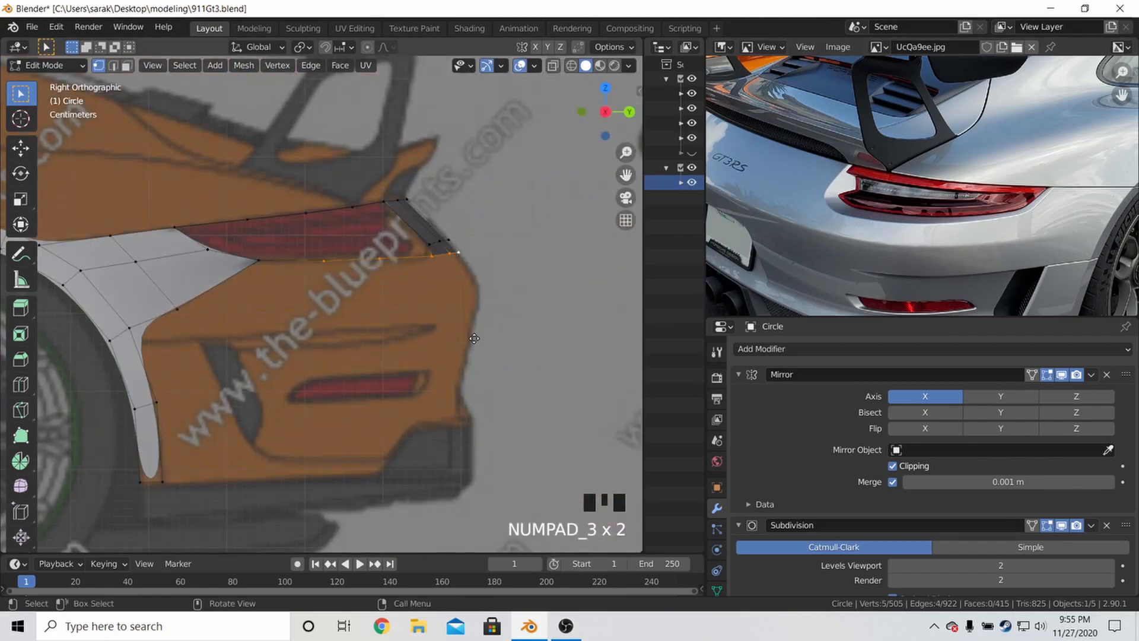
{"action": "key", "text": "e"}
{"action": "left_click", "coordinate": [590, 505]}
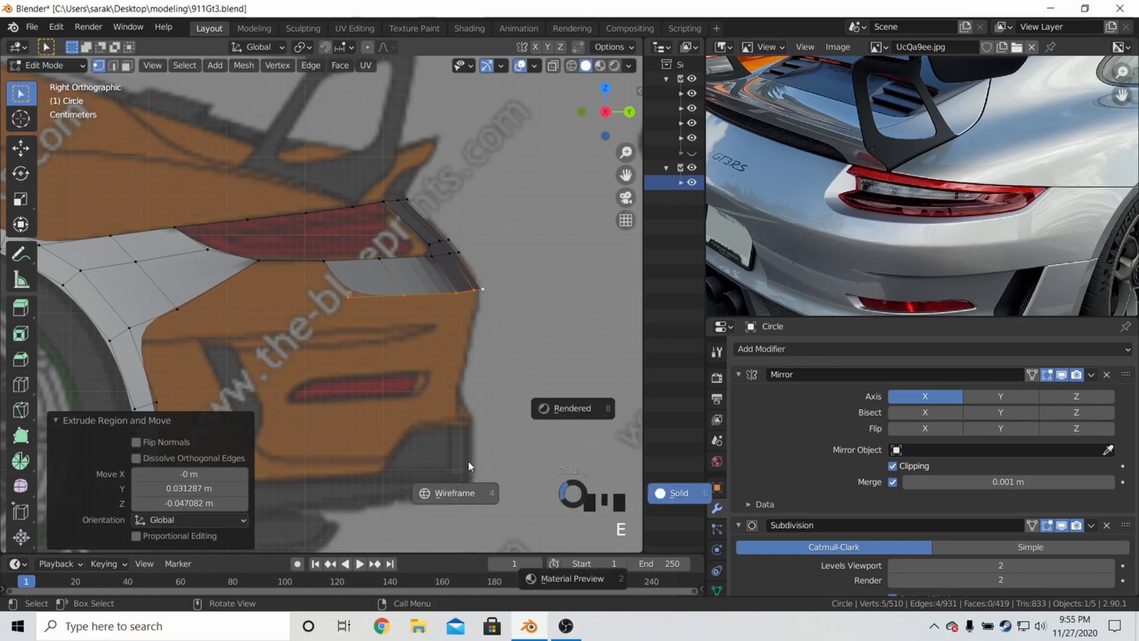
Shift the extruded row about 0.0014 m in Y and 0.0017 m in Z, then lower it about 0.0087 m to match the back view
{"action": "key", "text": "alt+z"}
{"action": "key", "text": "g"}
{"action": "left_click", "coordinate": [525, 417]}
{"action": "key", "text": "ctrl+KP_1"}
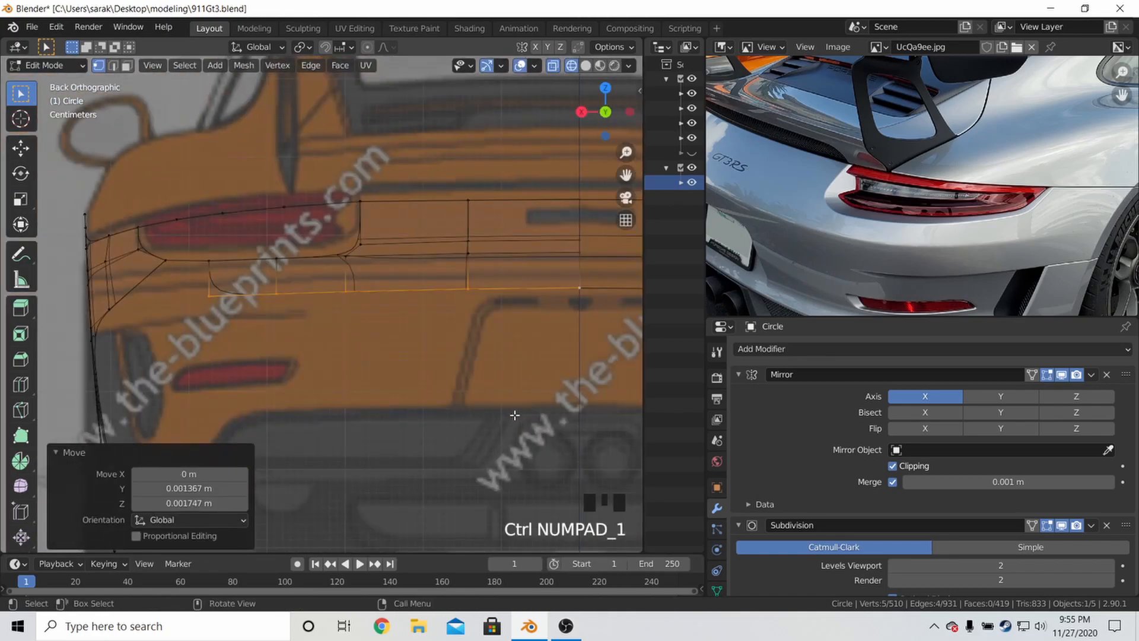
{"action": "key", "text": "g"}
{"action": "key", "text": "z"}
{"action": "left_click", "coordinate": [442, 454]}
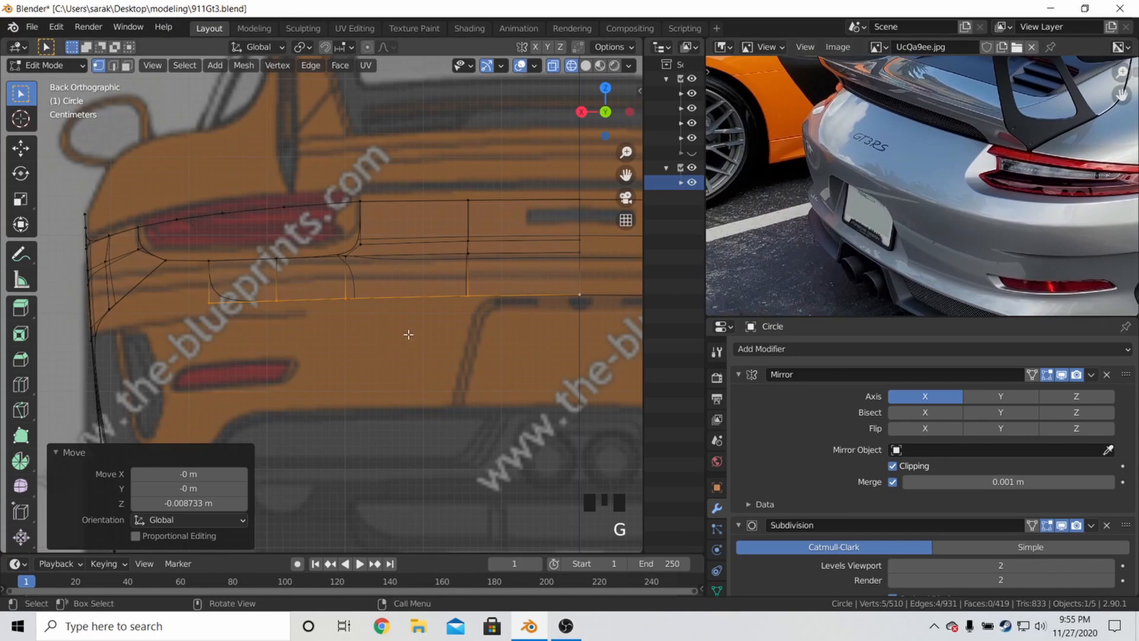
Fine-tune the extruded row in the right side view by about -0.001 m in Y and 0.0012 m in Z
{"action": "key", "text": "KP_3"}
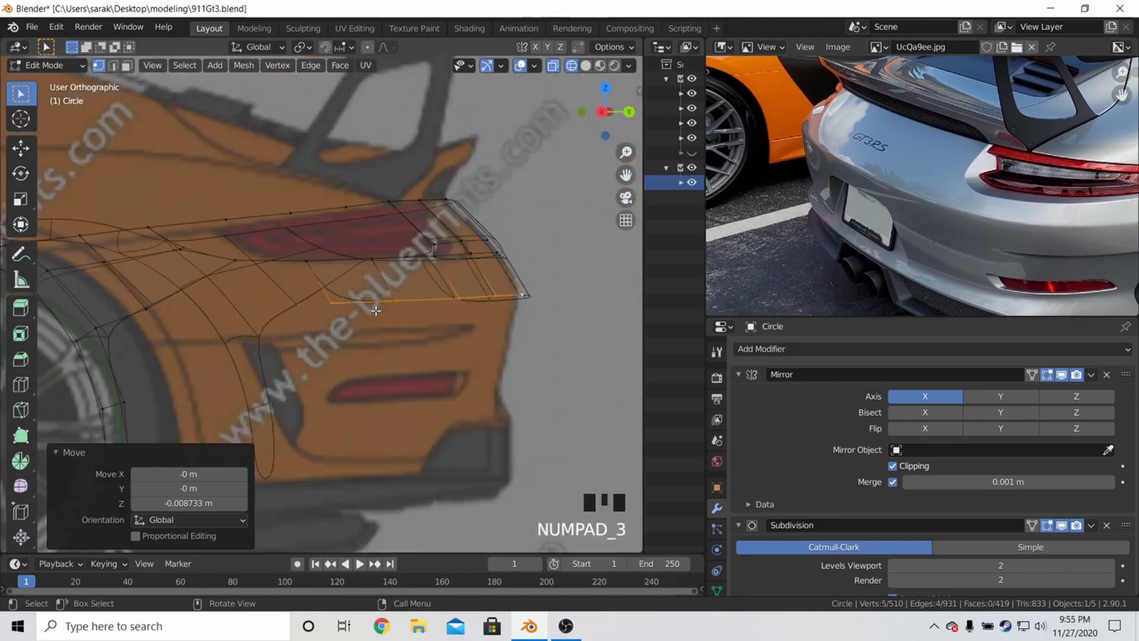
{"action": "key", "text": "g"}
{"action": "left_click", "coordinate": [369, 301]}
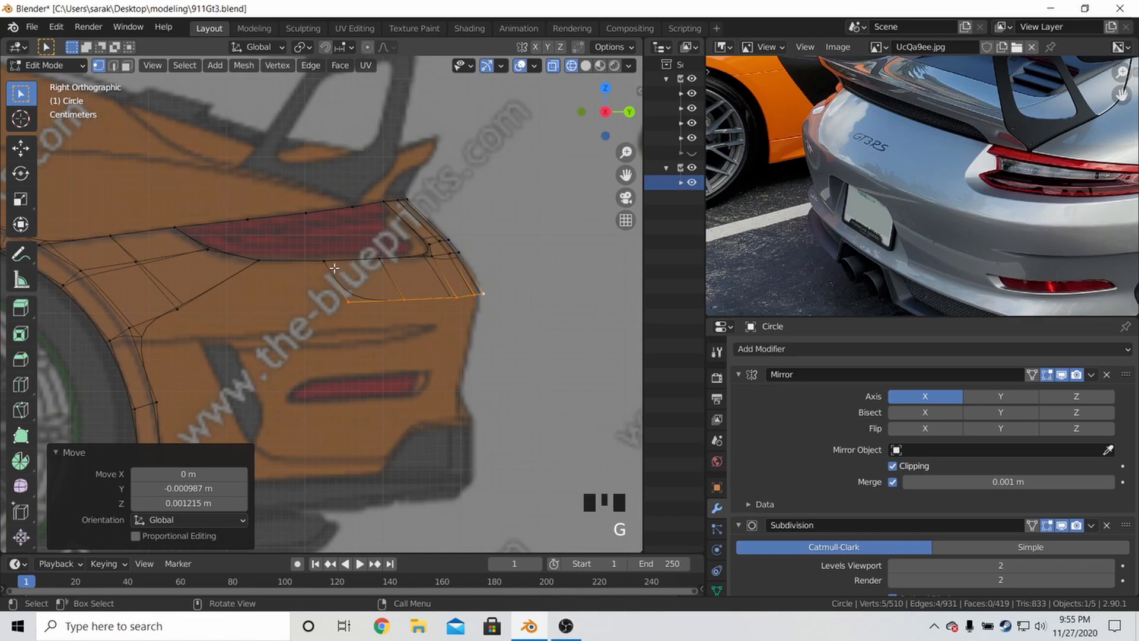
Fill a face between the extruded strip's outer end and the fender panel, and return to solid shading
{"action": "left_click", "coordinate": [324, 262]}
{"action": "left_click", "coordinate": [180, 308], "text": "shift"}
{"action": "left_click", "coordinate": [348, 301], "text": "shift"}
{"action": "key", "text": "f"}
{"action": "key", "text": "z"}
{"action": "left_click", "coordinate": [427, 292]}
{"action": "key", "text": "Tab"}
{"action": "mouse_move", "coordinate": [431, 291]}
{"action": "middle_mouse_down"}
{"action": "mouse_move", "coordinate": [305, 294]}
{"action": "mouse_move", "coordinate": [276, 340]}
{"action": "mouse_move", "coordinate": [303, 330]}
{"action": "mouse_move", "coordinate": [270, 353]}
{"action": "mouse_move", "coordinate": [484, 326]}
{"action": "middle_mouse_up"}
Recalculate the normals of the whole mesh and shade the body smooth
{"action": "key", "text": "Tab"}
{"action": "key", "text": "a"}
{"action": "key", "text": "ctrl+shift+n"}
{"action": "key", "text": "Tab"}
{"action": "right_click", "coordinate": [305, 290]}
{"action": "left_click", "coordinate": [306, 291]}
{"action": "scroll", "coordinate": [305, 329], "scroll_direction": "up", "scroll_amount": 2}
Nudge the outer lower corner vertex of the extruded strip below the taillight
{"action": "key", "text": "a"}
{"action": "key", "text": "a"}
{"action": "key", "text": "a"}
{"action": "key", "text": "Tab"}
{"action": "left_click", "coordinate": [397, 355]}
{"action": "key", "text": "shift+v"}
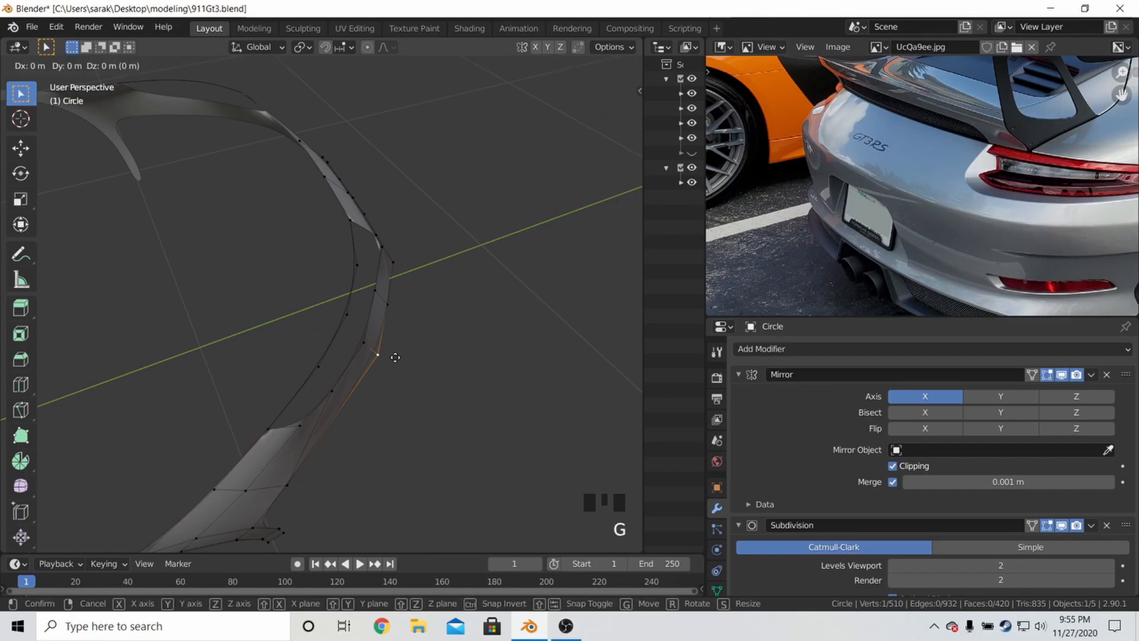
{"action": "left_click", "coordinate": [376, 354]}
Set the Subdivision modifier's viewport levels to 3 and check the smoothness of the rear surface from several angles
{"action": "middle_click_drag", "start_coordinate": [376, 354], "coordinate": [394, 285]}
{"action": "key", "text": "Tab"}
{"action": "scroll", "coordinate": [435, 275], "scroll_direction": "up", "scroll_amount": 4}
{"action": "key", "text": "Tab"}
{"action": "key", "text": "Tab"}
{"action": "left_click", "coordinate": [1107, 564]}
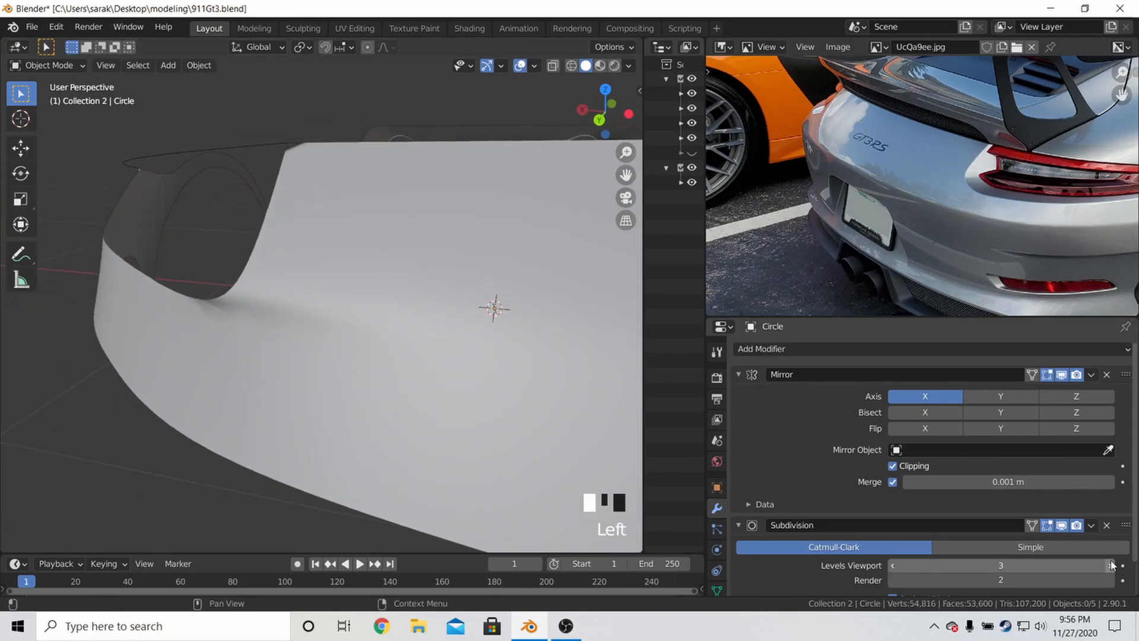
{"action": "scroll", "coordinate": [231, 289], "scroll_direction": "down", "scroll_amount": 2}
{"action": "middle_click_drag", "start_coordinate": [216, 283], "coordinate": [391, 271]}
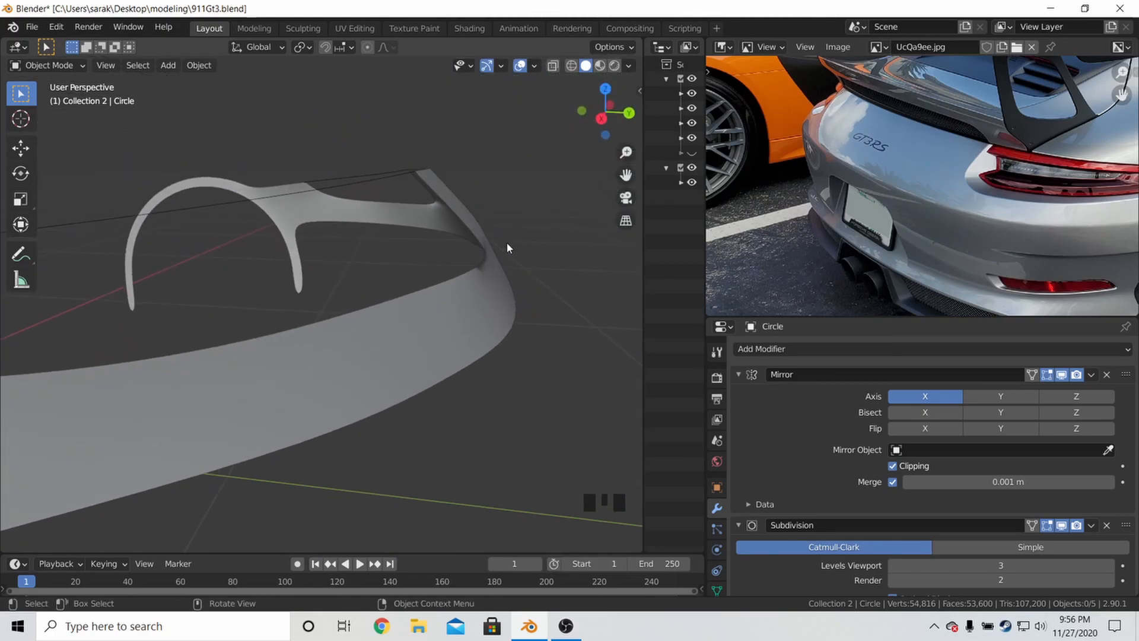
{"action": "middle_click_drag", "start_coordinate": [525, 261], "coordinate": [163, 179]}
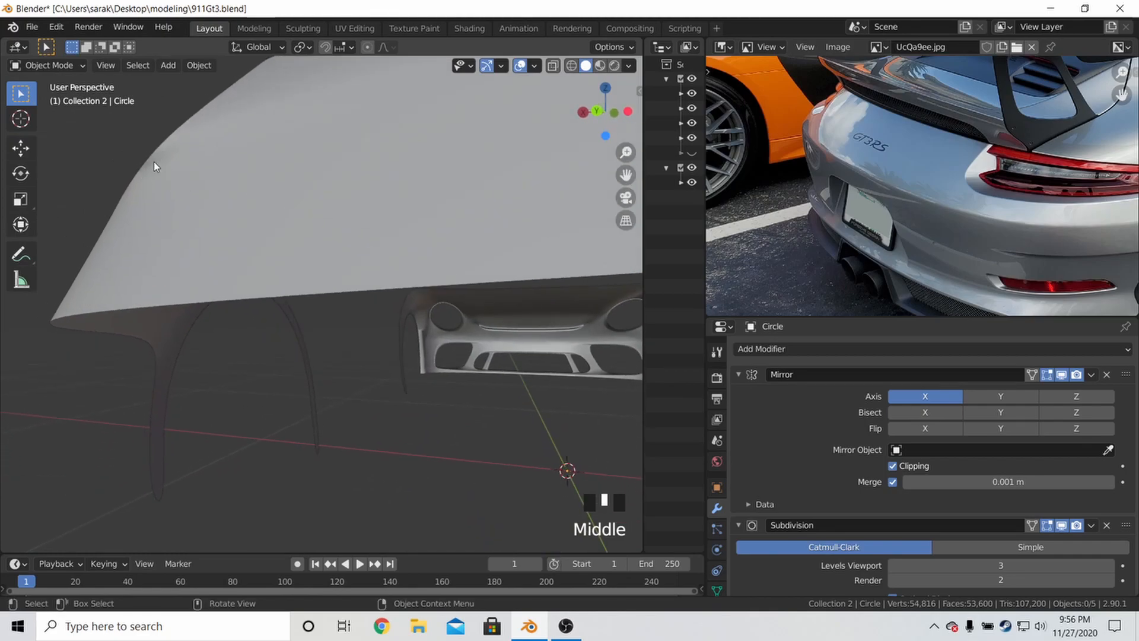
{"action": "scroll", "coordinate": [189, 206], "scroll_direction": "down", "scroll_amount": 3}
{"action": "middle_click_drag", "start_coordinate": [188, 206], "coordinate": [315, 252]}
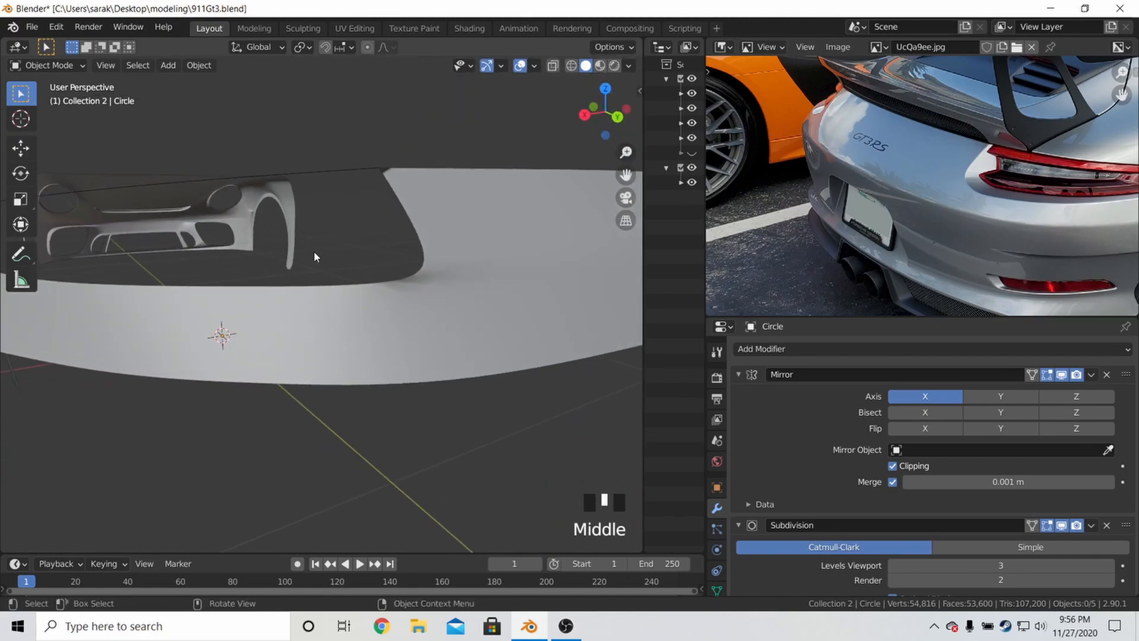
Slide the rear panel's vertical edge loop slightly toward the centre line in wireframe back view
{"action": "key", "text": "Tab"}
{"action": "key", "text": "a"}
{"action": "key", "text": "a"}
{"action": "key", "text": "a"}
{"action": "key", "text": "ctrl+KP_1"}
{"action": "scroll", "coordinate": [420, 306], "scroll_direction": "up", "scroll_amount": 2}
{"action": "key", "text": "z"}
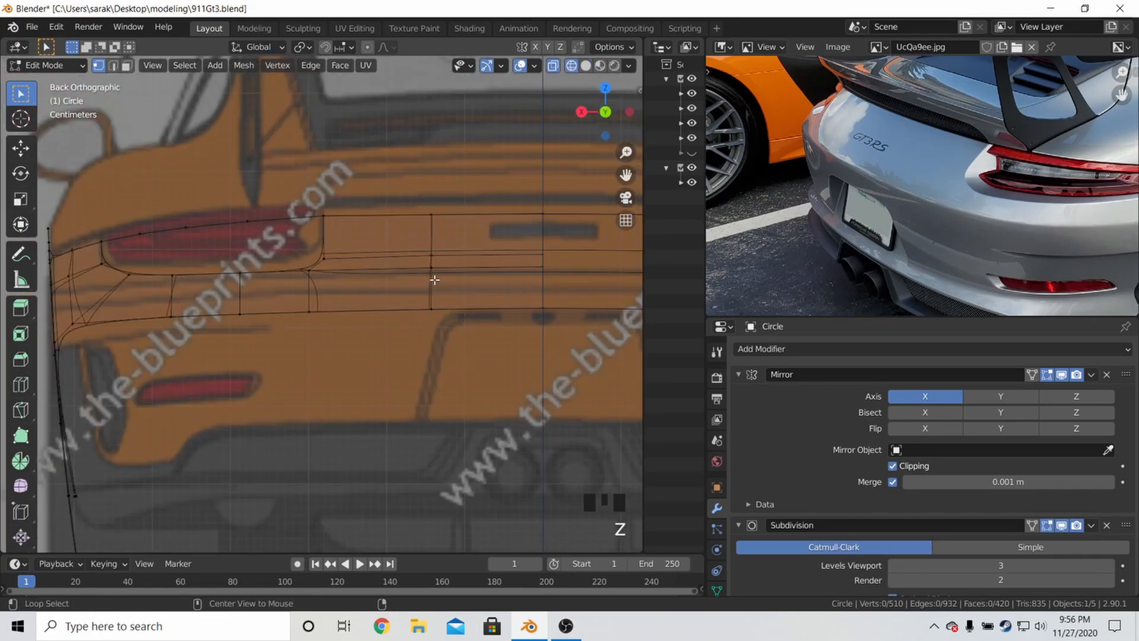
{"action": "left_click", "coordinate": [435, 280], "text": "alt"}
{"action": "key", "text": "g"}
{"action": "key", "text": "g"}
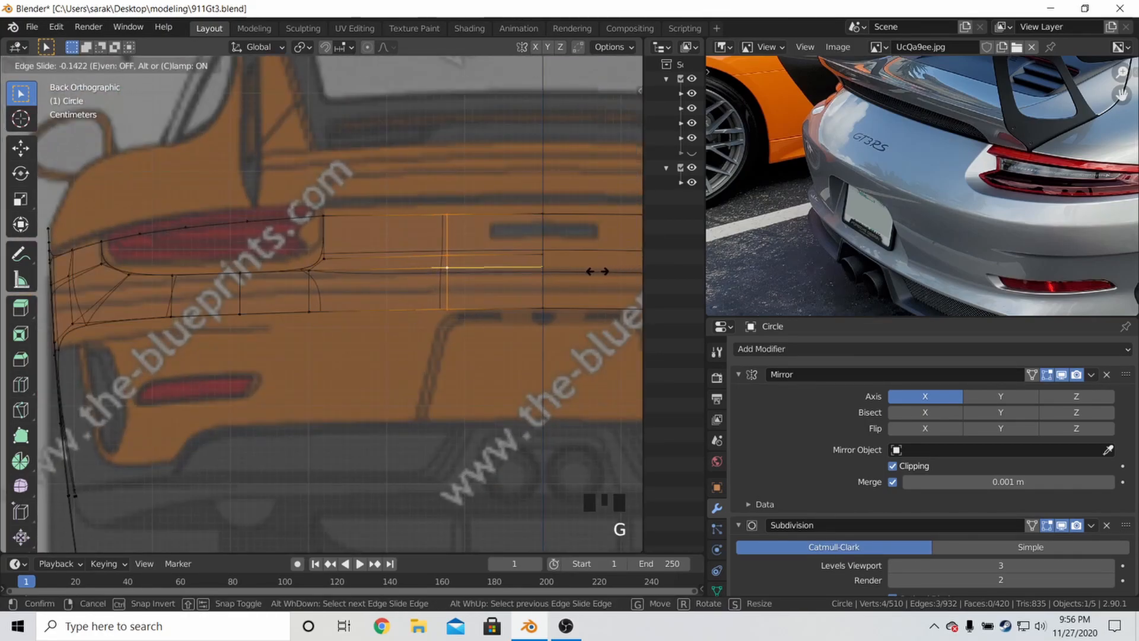
{"action": "left_click", "coordinate": [574, 273]}
Extrude the lower edge between the centre loop and the taillight's inner side about 0.145 m downward along Z
{"action": "left_click", "coordinate": [446, 308]}
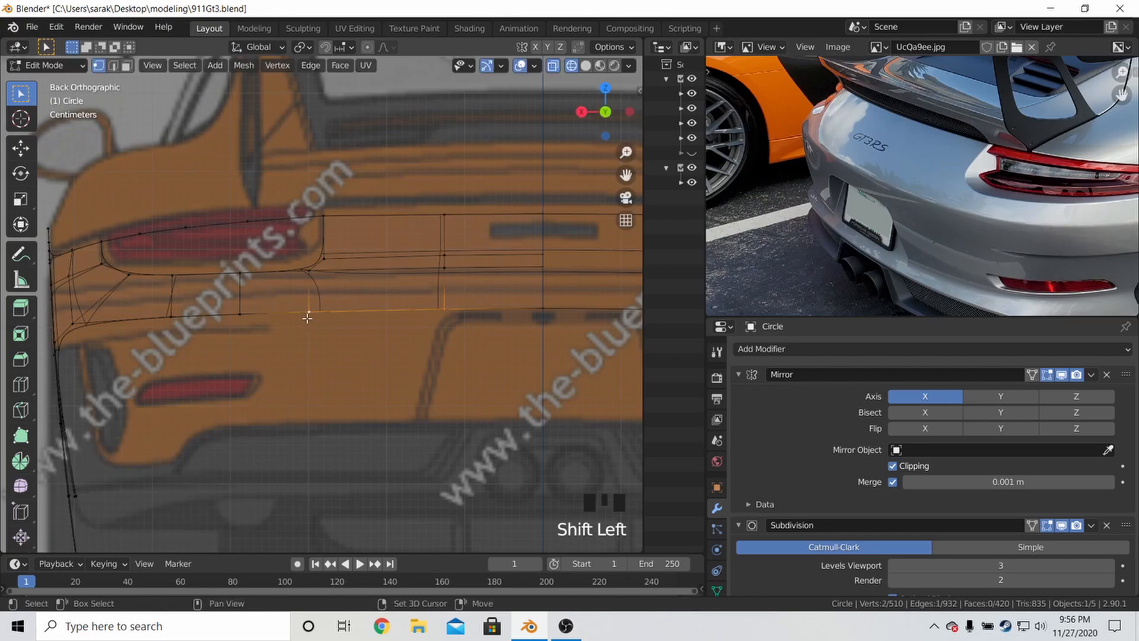
{"action": "middle_click_drag", "start_coordinate": [304, 319], "coordinate": [389, 295], "text": "shift"}
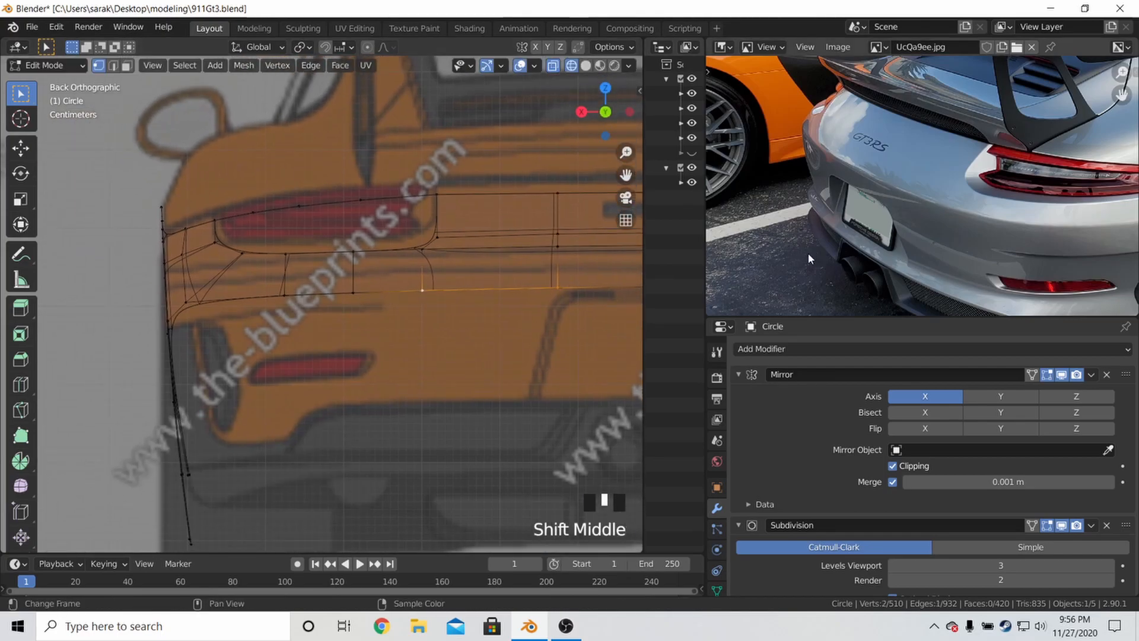
{"action": "scroll", "coordinate": [803, 253], "scroll_direction": "down", "scroll_amount": 1}
{"action": "key", "text": "e"}
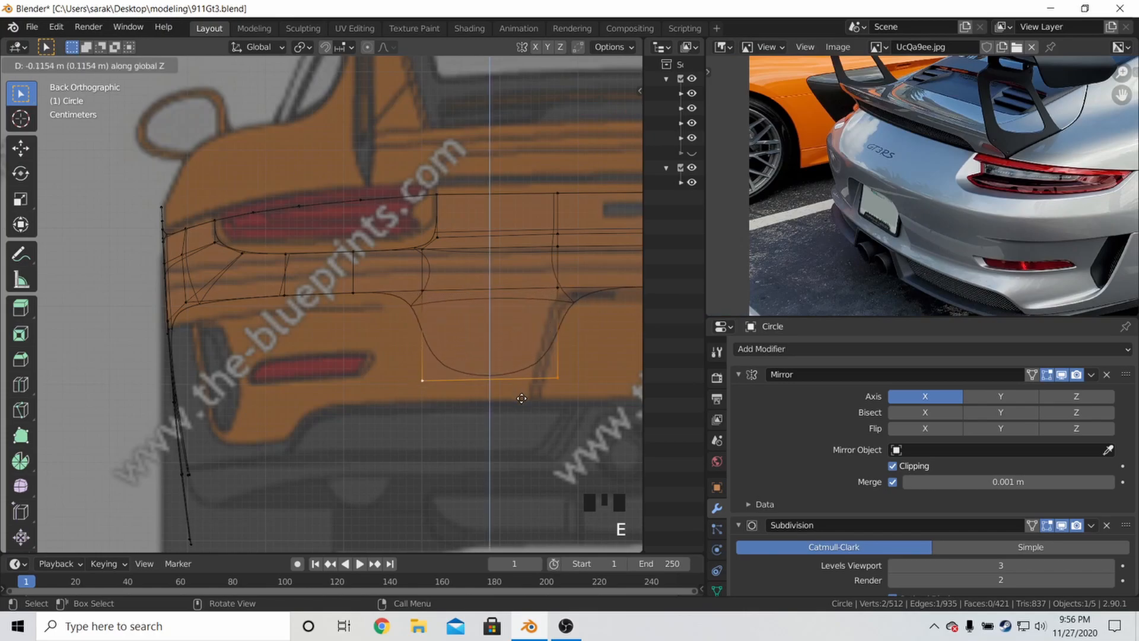
{"action": "left_click", "coordinate": [522, 415]}
{"action": "middle_click_drag", "start_coordinate": [569, 429], "coordinate": [518, 412], "text": "shift"}
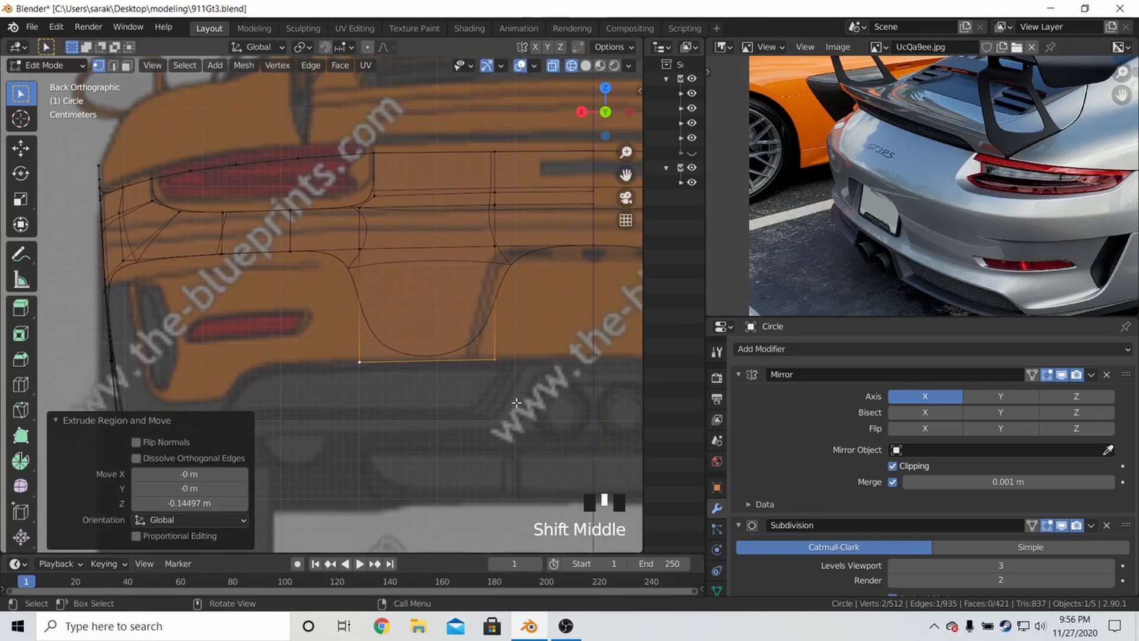
Slide the extruded bumper strip's lower corner vertex nearest the centre line along its lower edge by a factor of about 0.246
{"action": "left_click", "coordinate": [514, 375]}
{"action": "key", "text": "g"}
{"action": "key", "text": "g"}
{"action": "left_click", "coordinate": [428, 386]}
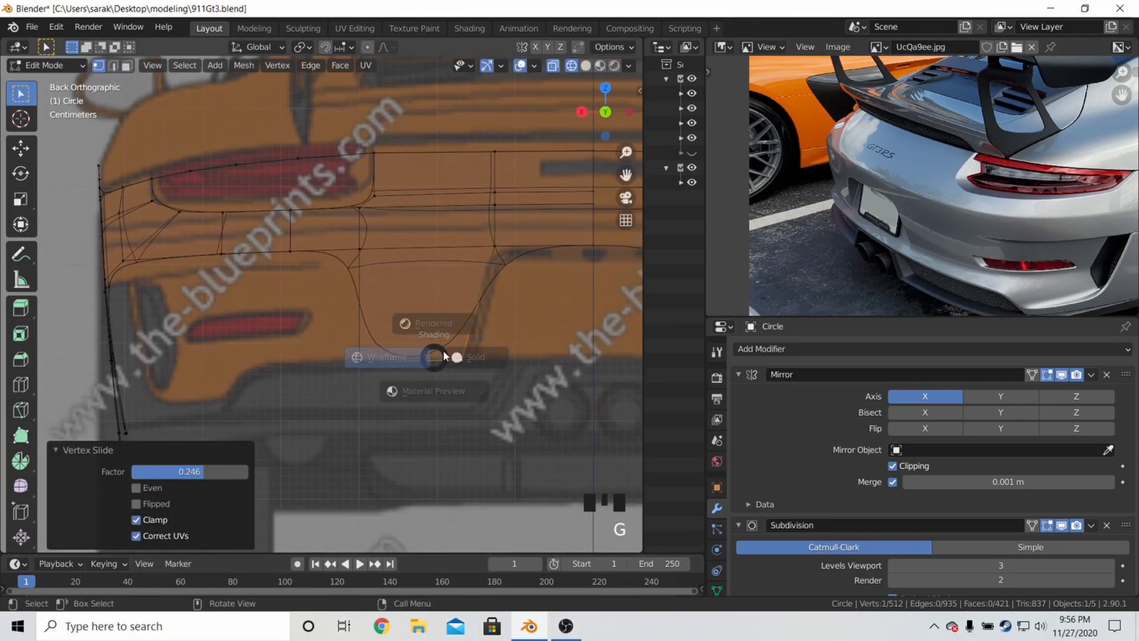
{"action": "key", "text": "alt+z"}
{"action": "key", "text": "Tab"}
{"action": "key", "text": "Tab"}
Move the bumper strip's lower edge about 0.021 m forward along Y in wireframe side view to match the blueprint
{"action": "middle_click_drag", "start_coordinate": [532, 313], "coordinate": [368, 381]}
{"action": "left_click", "coordinate": [368, 381], "text": "alt"}
{"action": "key", "text": "KP_3"}
{"action": "key", "text": "z"}
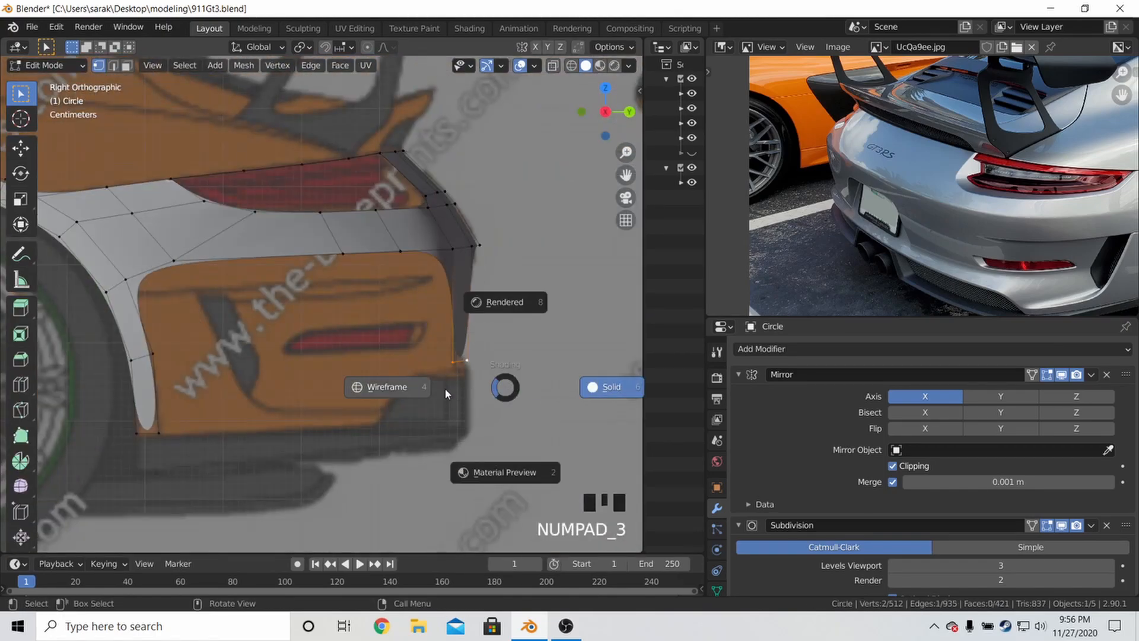
{"action": "left_click", "coordinate": [395, 386]}
{"action": "key", "text": "g"}
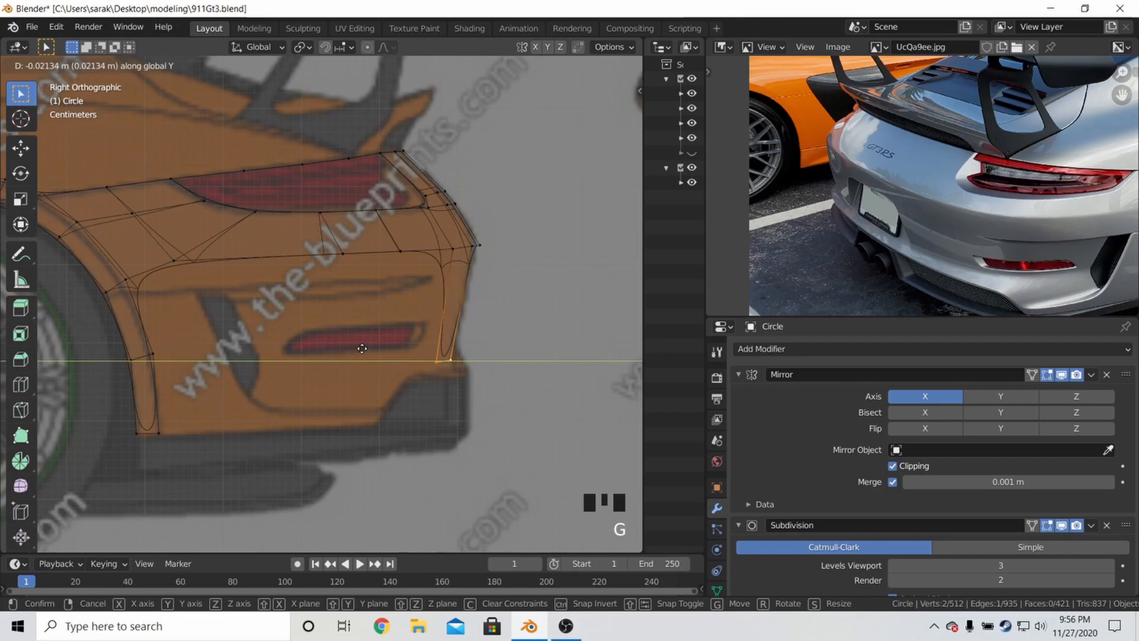
{"action": "left_click", "coordinate": [368, 344]}
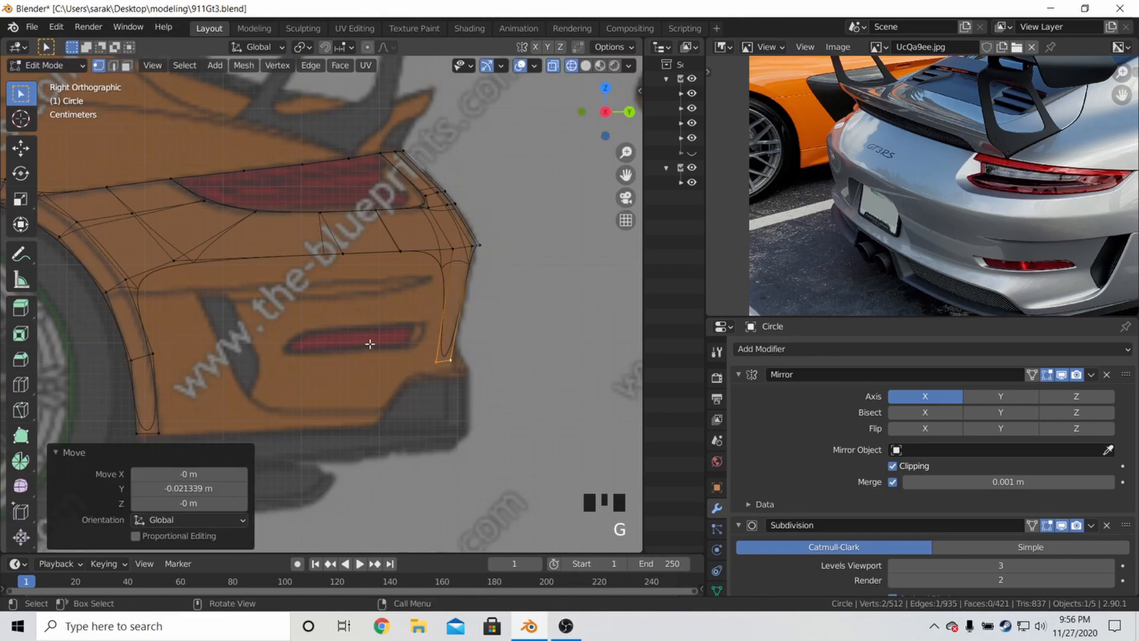
Consult the rear reference photo and nudge three vertices on the taillight's upper edge onto the blueprint line in side view
{"action": "scroll", "coordinate": [922, 277], "scroll_direction": "up", "scroll_amount": 3}
{"action": "middle_click_drag", "start_coordinate": [922, 273], "coordinate": [844, 183]}
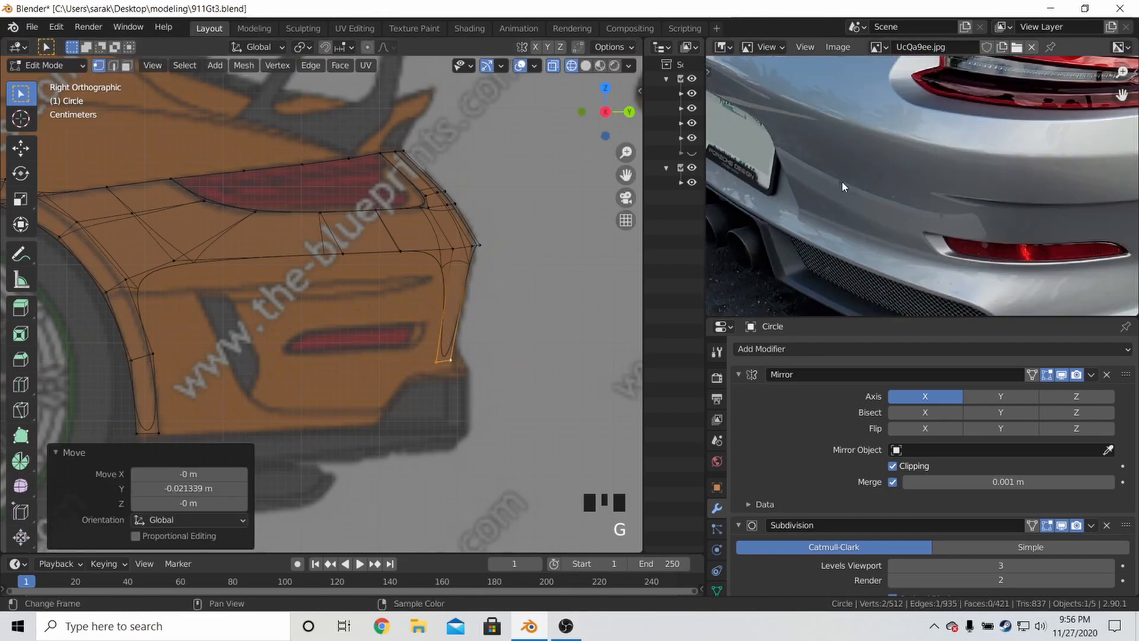
{"action": "scroll", "coordinate": [858, 186], "scroll_direction": "down", "scroll_amount": 2}
{"action": "middle_click_drag", "start_coordinate": [935, 191], "coordinate": [919, 299]}
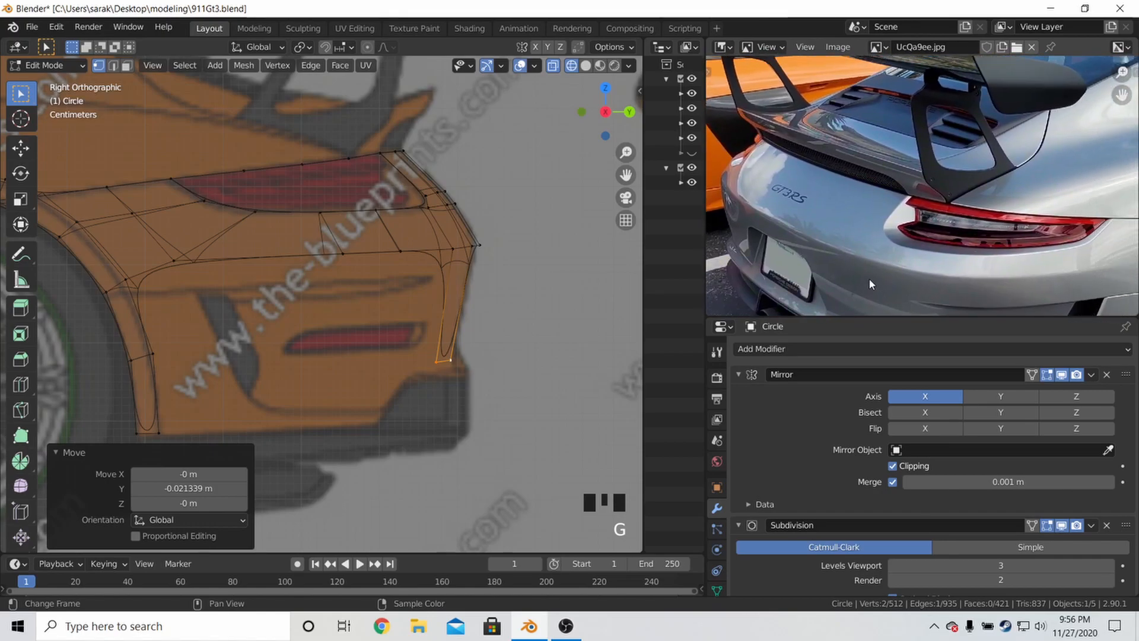
{"action": "key", "text": "Tab"}
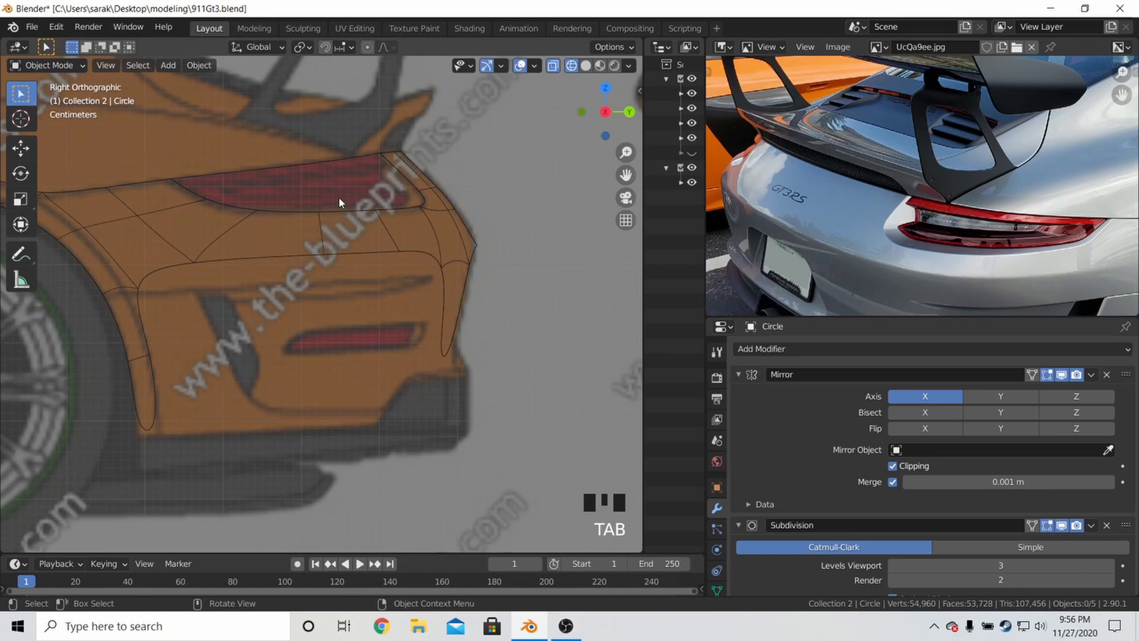
{"action": "key", "text": "Tab"}
{"action": "left_click", "coordinate": [305, 173]}
{"action": "key", "text": "g"}
{"action": "left_click", "coordinate": [297, 166]}
{"action": "left_click", "coordinate": [353, 164]}
{"action": "key", "text": "g"}
{"action": "left_click", "coordinate": [344, 161], "text": "shift"}
{"action": "left_click", "coordinate": [256, 173]}
{"action": "key", "text": "g"}
{"action": "left_click", "coordinate": [253, 172], "text": "shift"}
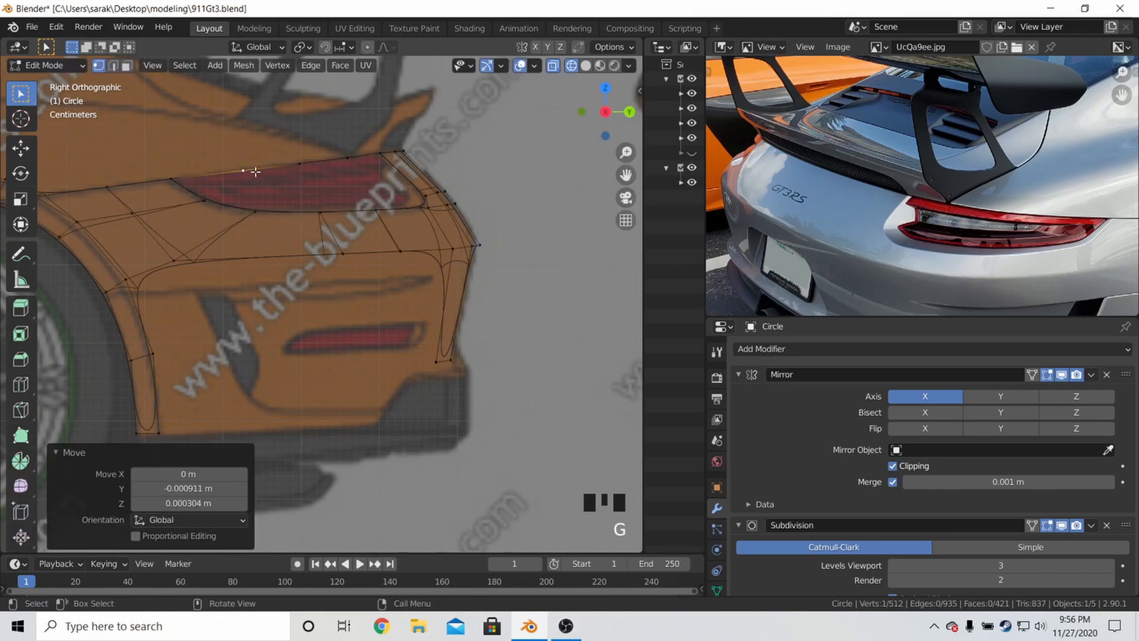
Leave mesh editing, save the file and show the body in solid shading
{"action": "key", "text": "Tab"}
{"action": "scroll", "coordinate": [280, 173], "scroll_direction": "down", "scroll_amount": 3}
{"action": "key", "text": "ctrl+s"}
{"action": "key", "text": "z"}
{"action": "left_click", "coordinate": [362, 182]}
{"action": "mouse_move", "coordinate": [362, 183]}
{"action": "middle_mouse_down"}
{"action": "mouse_move", "coordinate": [231, 217]}
{"action": "mouse_move", "coordinate": [465, 206]}
{"action": "mouse_move", "coordinate": [423, 218]}
{"action": "mouse_move", "coordinate": [490, 198]}
{"action": "mouse_move", "coordinate": [555, 218]}
{"action": "mouse_move", "coordinate": [389, 216]}
{"action": "middle_mouse_up"}
Examine the rear fender, wheel arch and side air intake in the reference photo and the side blueprint
{"action": "scroll", "coordinate": [321, 207], "scroll_direction": "down", "scroll_amount": 3}
{"action": "scroll", "coordinate": [341, 216], "scroll_direction": "down", "scroll_amount": 1}
{"action": "scroll", "coordinate": [343, 222], "scroll_direction": "down", "scroll_amount": 4}
{"action": "scroll", "coordinate": [845, 187], "scroll_direction": "down", "scroll_amount": 6}
{"action": "middle_click_drag", "start_coordinate": [845, 187], "coordinate": [837, 190]}
{"action": "scroll", "coordinate": [937, 180], "scroll_direction": "up", "scroll_amount": 7}
{"action": "middle_click_drag", "start_coordinate": [937, 178], "coordinate": [779, 148]}
{"action": "middle_click_drag", "start_coordinate": [888, 191], "coordinate": [862, 192]}
{"action": "scroll", "coordinate": [862, 191], "scroll_direction": "down", "scroll_amount": 1}
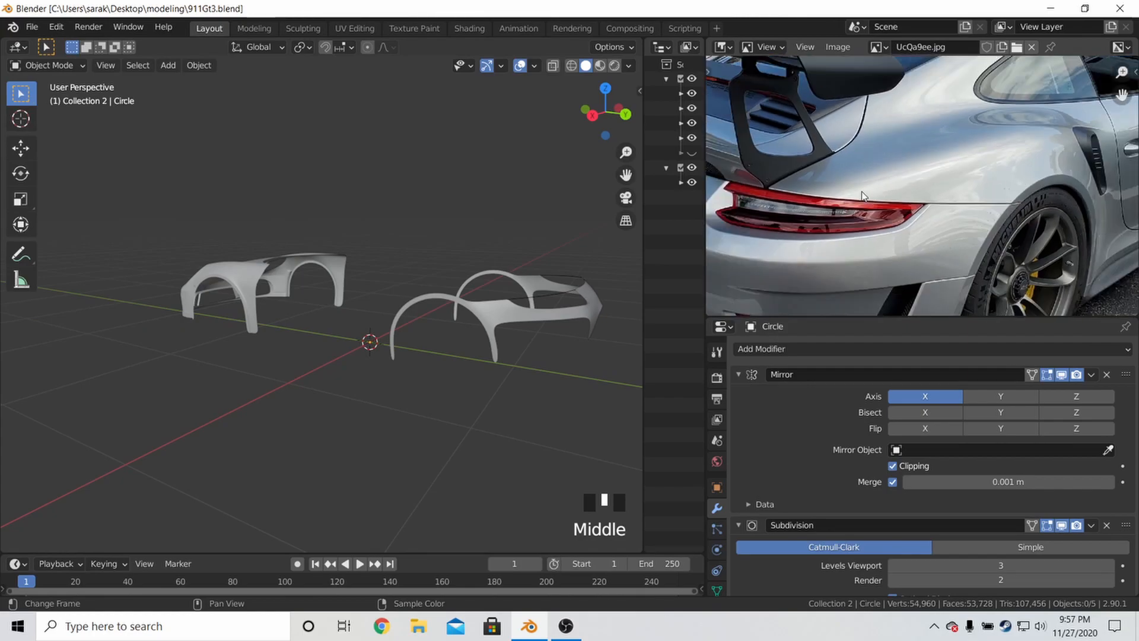
{"action": "key", "text": "Tab"}
{"action": "scroll", "coordinate": [520, 280], "scroll_direction": "up", "scroll_amount": 2}
{"action": "key", "text": "KP_3"}
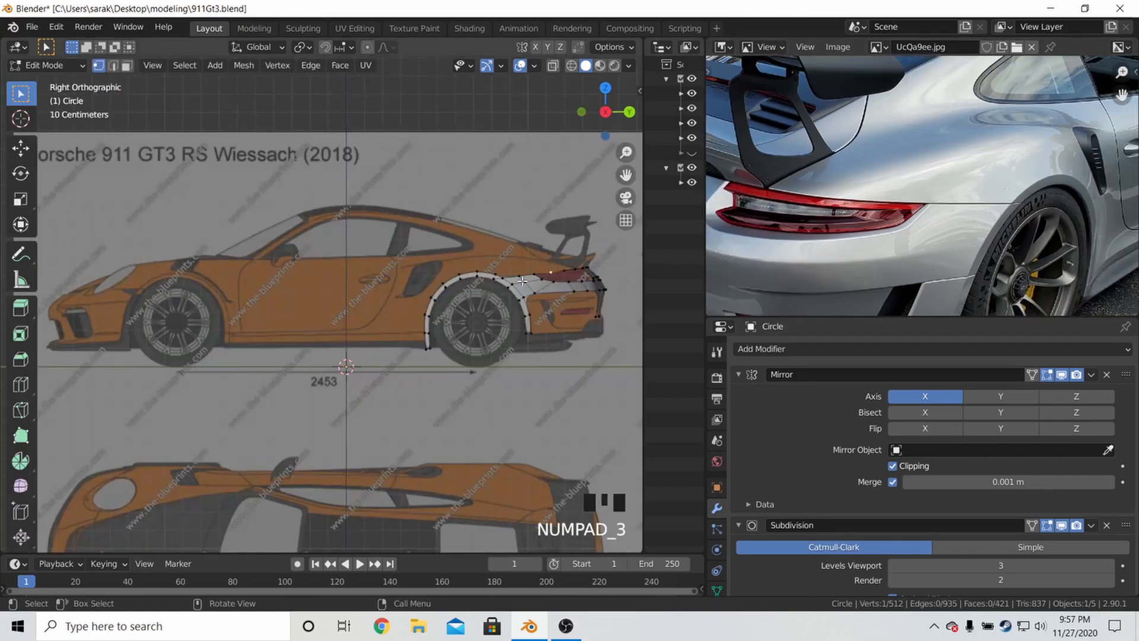
{"action": "scroll", "coordinate": [522, 282], "scroll_direction": "up", "scroll_amount": 4}
{"action": "middle_click_drag", "start_coordinate": [458, 290], "coordinate": [231, 306], "text": "shift"}
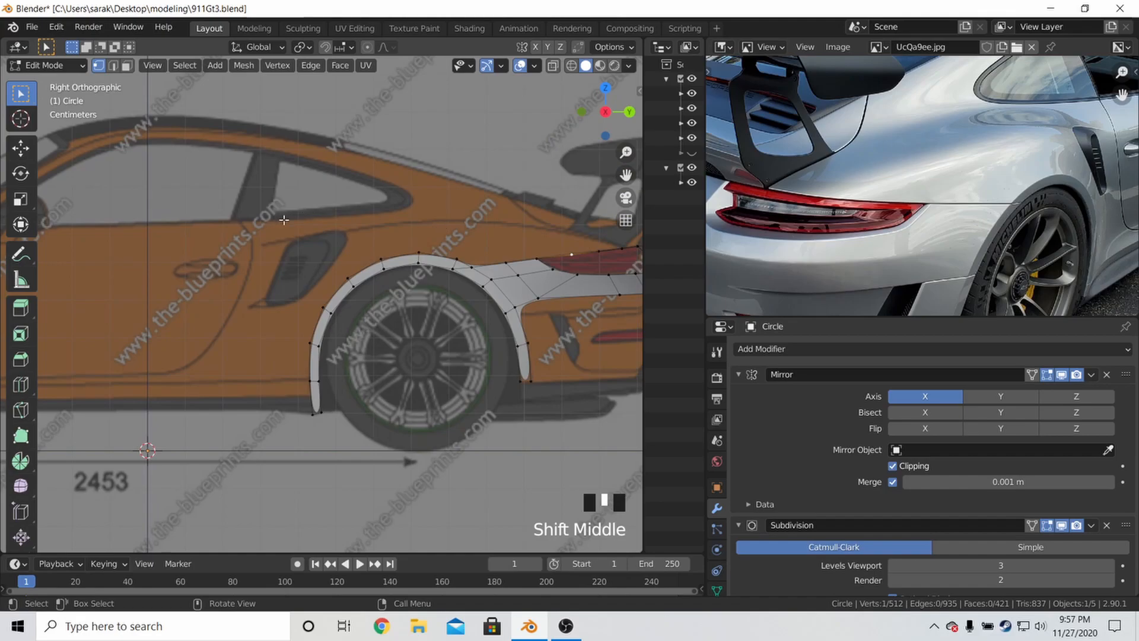
{"action": "middle_click_drag", "start_coordinate": [431, 230], "coordinate": [383, 237], "text": "shift"}
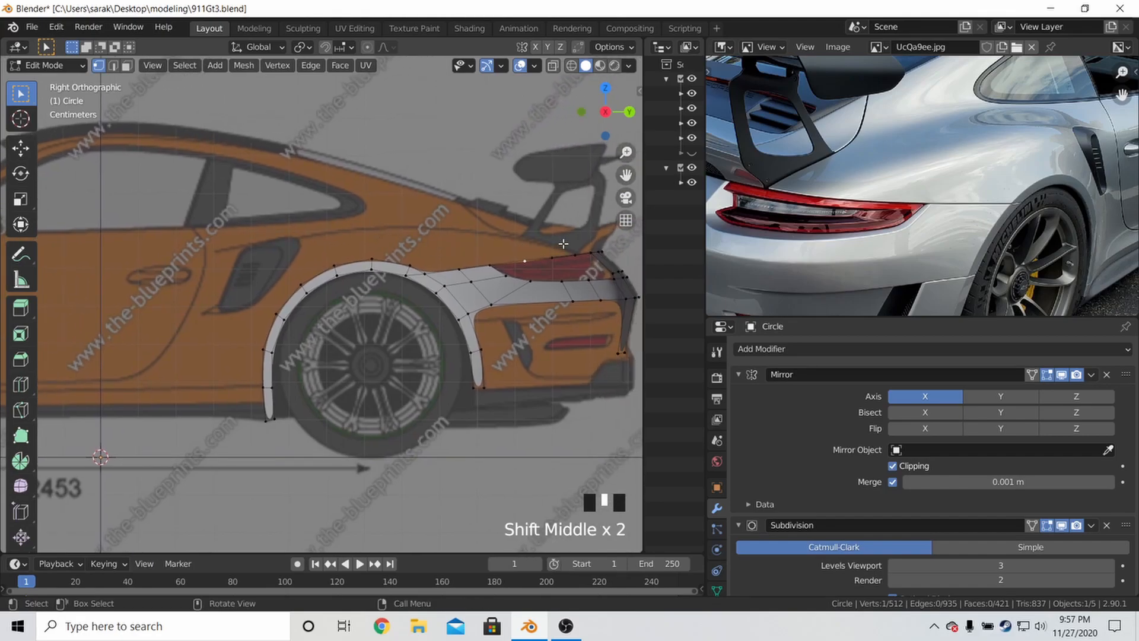
{"action": "middle_click_drag", "start_coordinate": [849, 216], "coordinate": [778, 210]}
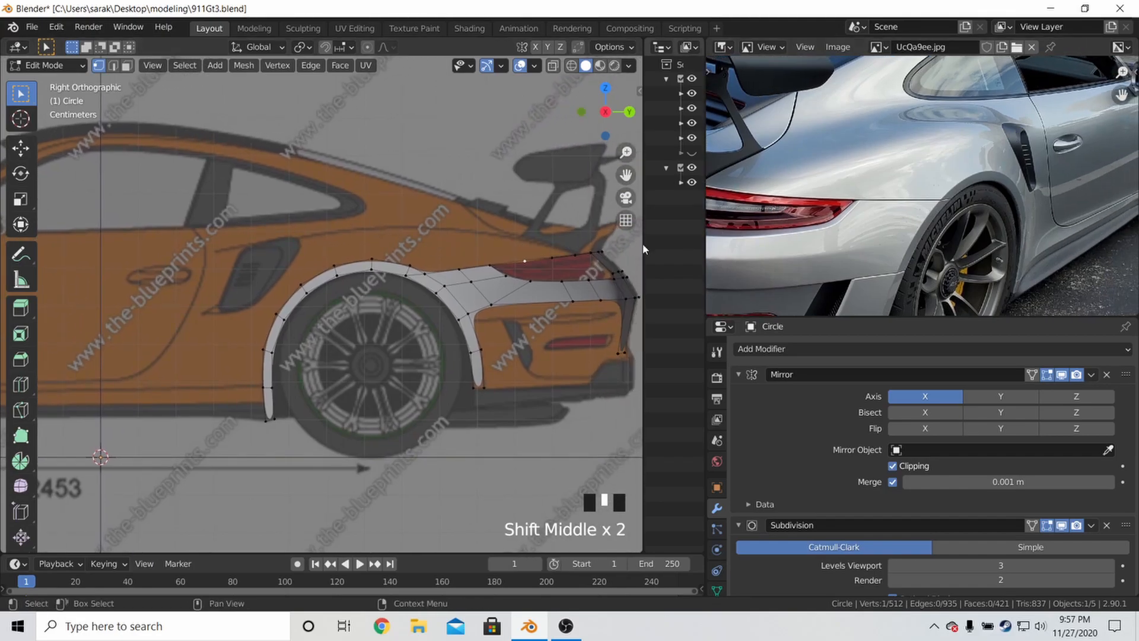
Duplicate the selected taillight vertex to the side air intake's lower front tip and extrude it along the intake's lower and rear edge
{"action": "scroll", "coordinate": [247, 192], "scroll_direction": "up", "scroll_amount": 2}
{"action": "middle_click_drag", "start_coordinate": [247, 192], "coordinate": [372, 194], "text": "shift"}
{"action": "key", "text": "shift+d"}
{"action": "left_click", "coordinate": [548, 271]}
{"action": "scroll", "coordinate": [548, 271], "scroll_direction": "up", "scroll_amount": 3}
{"action": "key", "text": "e"}
{"action": "left_click", "coordinate": [582, 272]}
{"action": "key", "text": "e"}
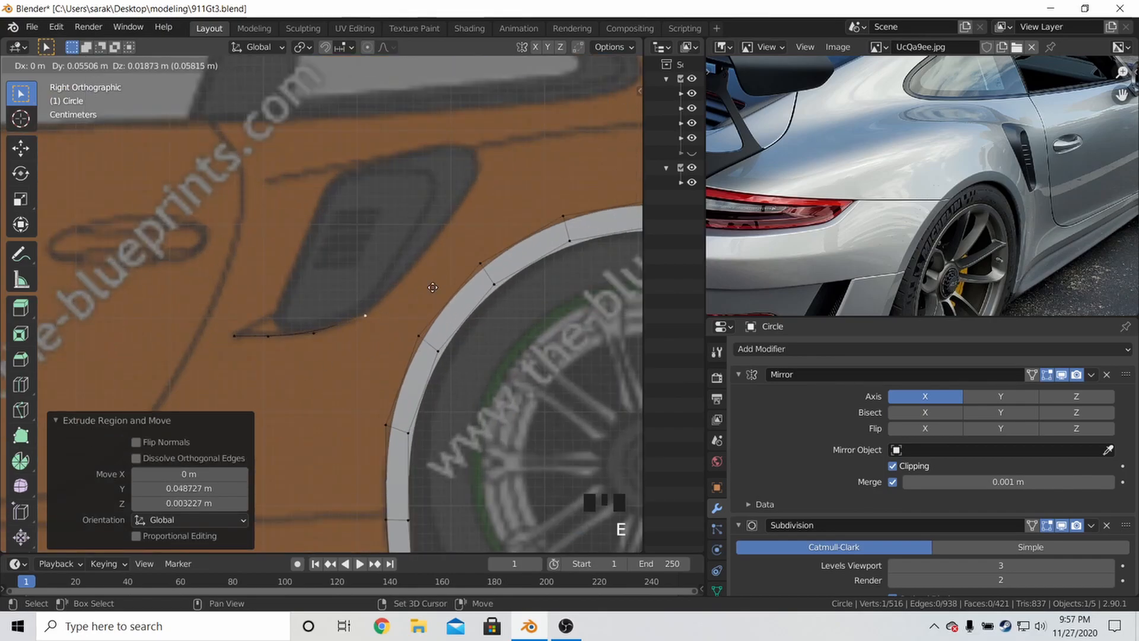
{"action": "left_click", "coordinate": [416, 305]}
{"action": "key", "text": "e"}
{"action": "left_click", "coordinate": [488, 224]}
Adjust a vertex on the intake's lower curve and extrude the outline around the upper rear corner and forward along the upper edge
{"action": "left_click", "coordinate": [363, 318]}
{"action": "key", "text": "g"}
{"action": "left_click", "coordinate": [379, 303]}
{"action": "left_click", "coordinate": [439, 239]}
{"action": "key", "text": "e"}
{"action": "left_click", "coordinate": [436, 187]}
{"action": "key", "text": "e"}
{"action": "left_click", "coordinate": [338, 203]}
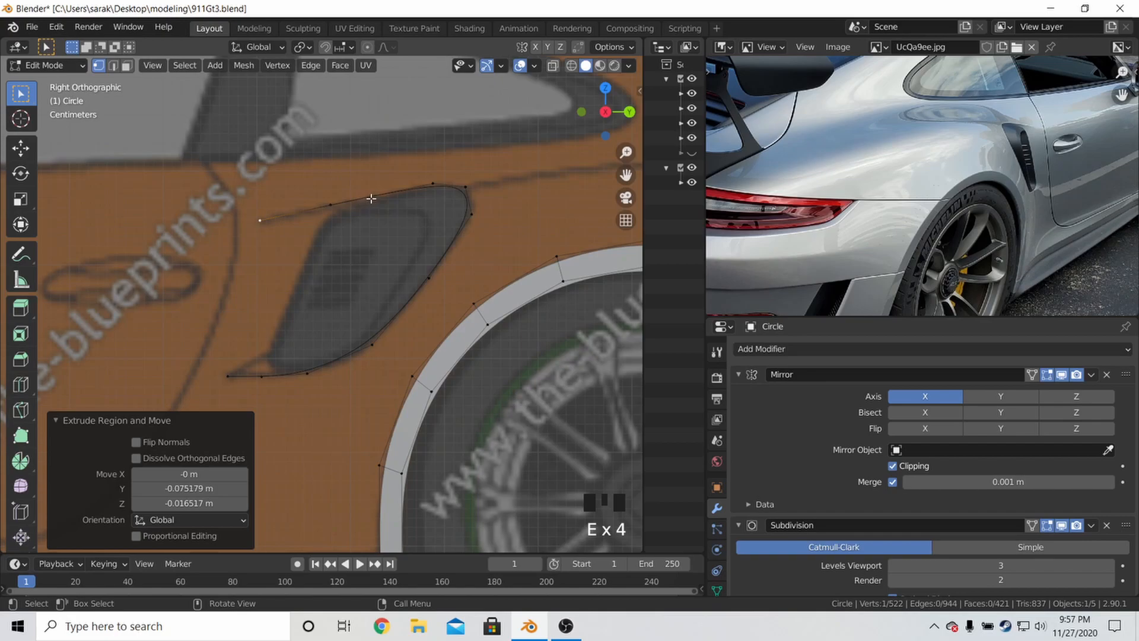
Adjust the outline's upper front vertex in side view and shift the air intake outline outward to the body side in top view
{"action": "scroll", "coordinate": [989, 153], "scroll_direction": "up", "scroll_amount": 5}
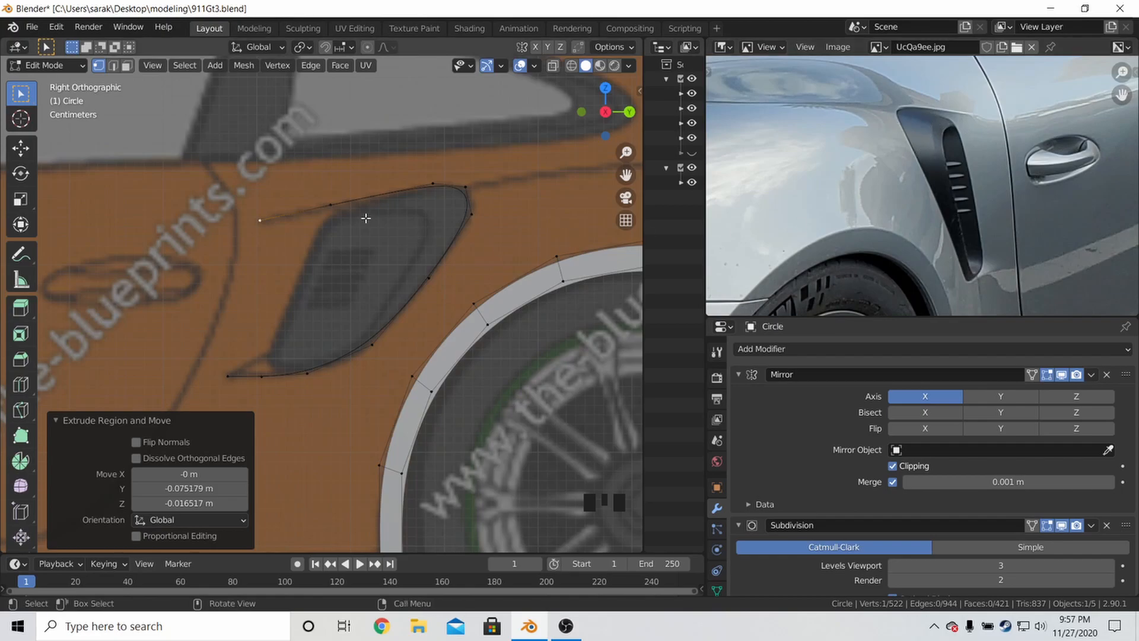
{"action": "key", "text": "g"}
{"action": "left_click", "coordinate": [340, 213]}
{"action": "middle_click_drag", "start_coordinate": [340, 213], "coordinate": [462, 212]}
{"action": "key", "text": "KP_7"}
{"action": "left_click", "coordinate": [500, 369], "text": "shift"}
{"action": "middle_click_drag", "start_coordinate": [499, 370], "coordinate": [451, 172]}
{"action": "key", "text": "KP_7"}
{"action": "key", "text": "g"}
{"action": "left_click", "coordinate": [440, 326]}
{"action": "left_click", "coordinate": [509, 205]}
Reposition individual air intake outline vertices in top view so they follow the intake recess on the top blueprint
{"action": "key", "text": "KP_7"}
{"action": "key", "text": "g"}
{"action": "left_click", "coordinate": [502, 205]}
{"action": "key", "text": "KP_7"}
{"action": "key", "text": "g"}
{"action": "key", "text": "KP_7"}
{"action": "key", "text": "g"}
{"action": "left_click", "coordinate": [328, 436], "text": "shift"}
{"action": "key", "text": "KP_7"}
{"action": "key", "text": "g"}
{"action": "left_click", "coordinate": [372, 358]}
Check the air intake outline in solid perspective view and save the file
{"action": "key", "text": "z"}
{"action": "key", "text": "Tab"}
{"action": "mouse_move", "coordinate": [427, 360]}
{"action": "middle_mouse_down"}
{"action": "mouse_move", "coordinate": [340, 226]}
{"action": "mouse_move", "coordinate": [231, 244]}
{"action": "mouse_move", "coordinate": [163, 239]}
{"action": "mouse_move", "coordinate": [437, 239]}
{"action": "mouse_move", "coordinate": [346, 263]}
{"action": "middle_mouse_up"}
{"action": "key", "text": "ctrl+s"}
Fill the gap between the air intake outline's rear edge and the rear wheel arch with faces
{"action": "key", "text": "Tab"}
{"action": "key", "text": "a"}
{"action": "key", "text": "a"}
{"action": "key", "text": "a"}
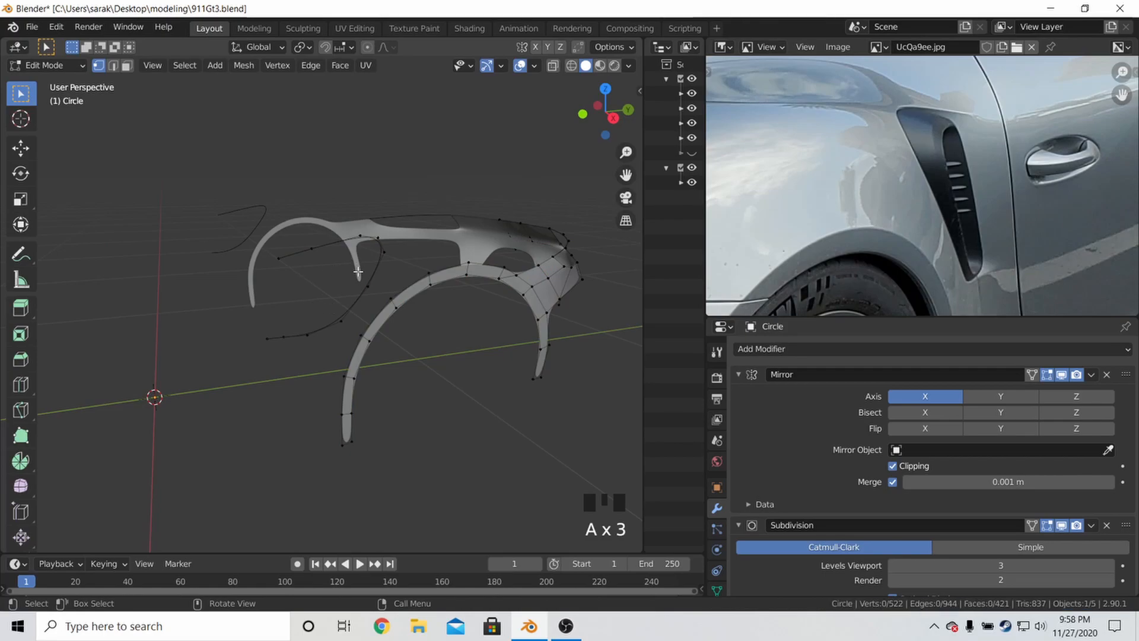
{"action": "middle_click_drag", "start_coordinate": [358, 272], "coordinate": [339, 297]}
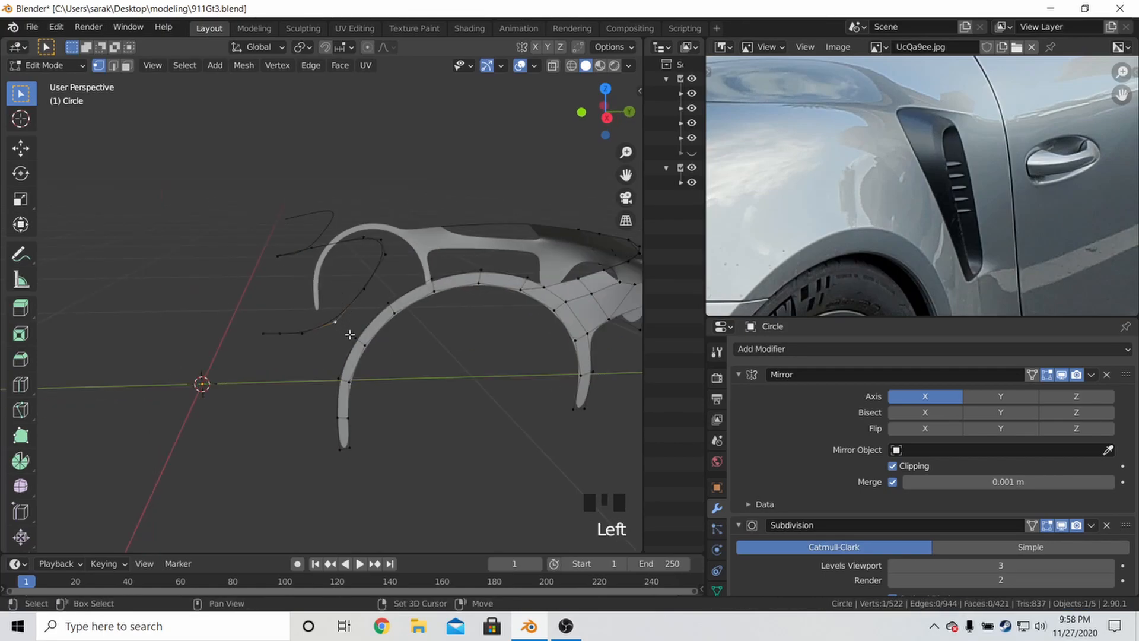
{"action": "key", "text": "f"}
{"action": "left_click", "coordinate": [366, 288]}
{"action": "left_click", "coordinate": [386, 301], "text": "shift"}
{"action": "key", "text": "f"}
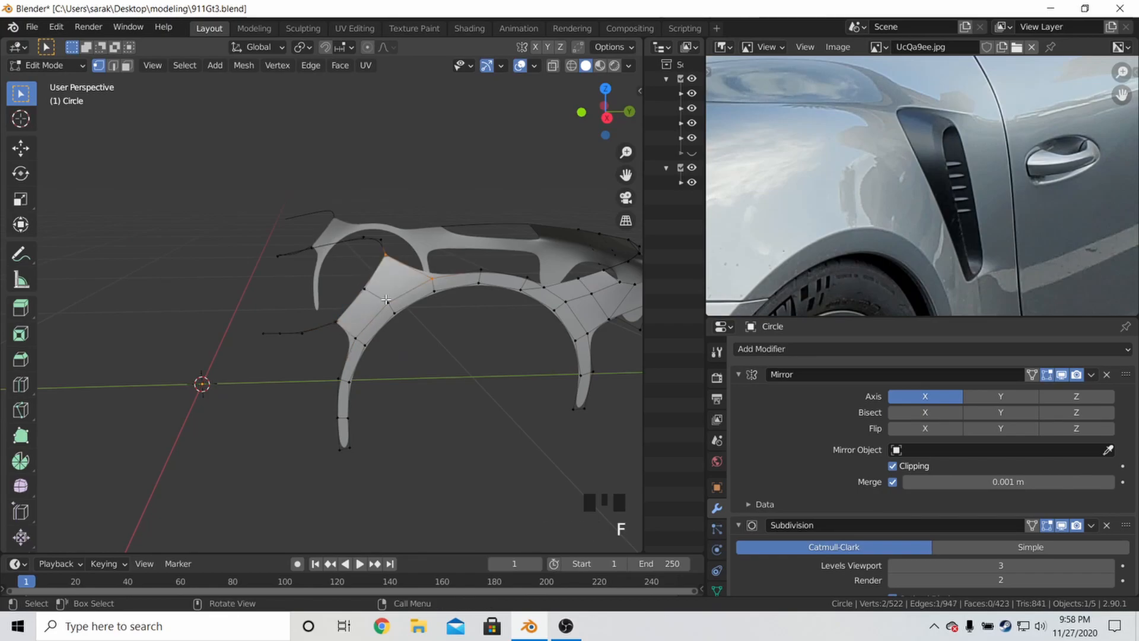
{"action": "key", "text": "f"}
Add one loop cut around the front part of the rear wheel arch and slide it with a factor of -0.738
{"action": "key", "text": "Tab"}
{"action": "middle_click_drag", "start_coordinate": [349, 328], "coordinate": [362, 301]}
{"action": "key", "text": "Tab"}
{"action": "key", "text": "Tab"}
{"action": "key", "text": "Tab"}
{"action": "key", "text": "ctrl+r"}
{"action": "left_click", "coordinate": [419, 289]}
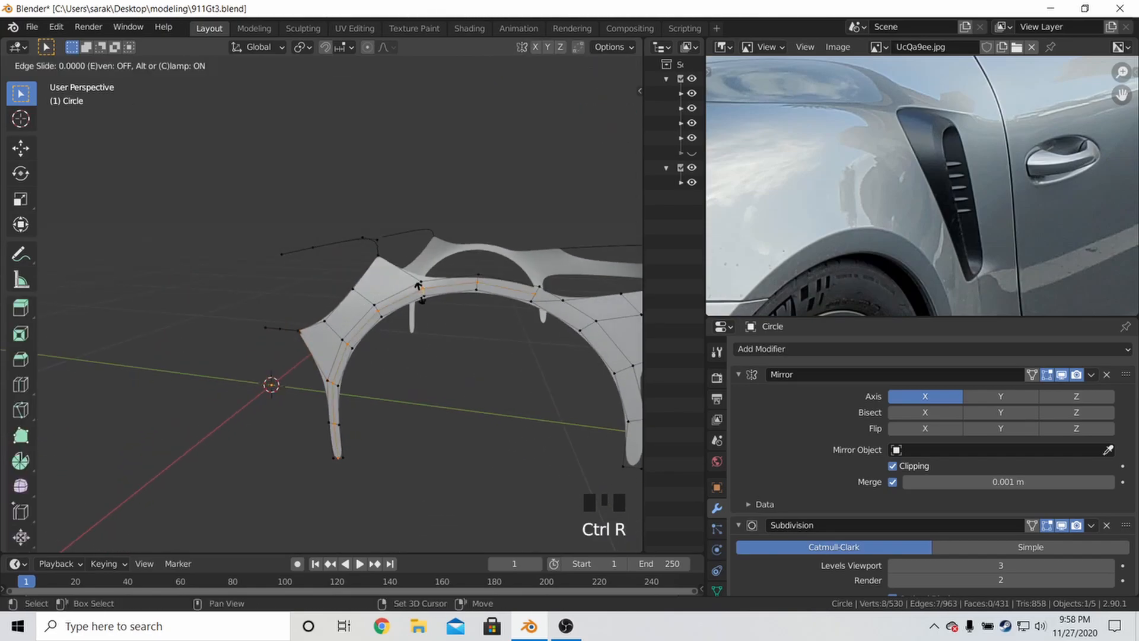
{"action": "left_click", "coordinate": [358, 253]}
Hide the connecting arch faces, add a loop cut along the rear part of the wheel arch, and reveal the hidden faces
{"action": "middle_click_drag", "start_coordinate": [358, 253], "coordinate": [227, 248], "text": "shift"}
{"action": "scroll", "coordinate": [393, 266], "scroll_direction": "up", "scroll_amount": 2}
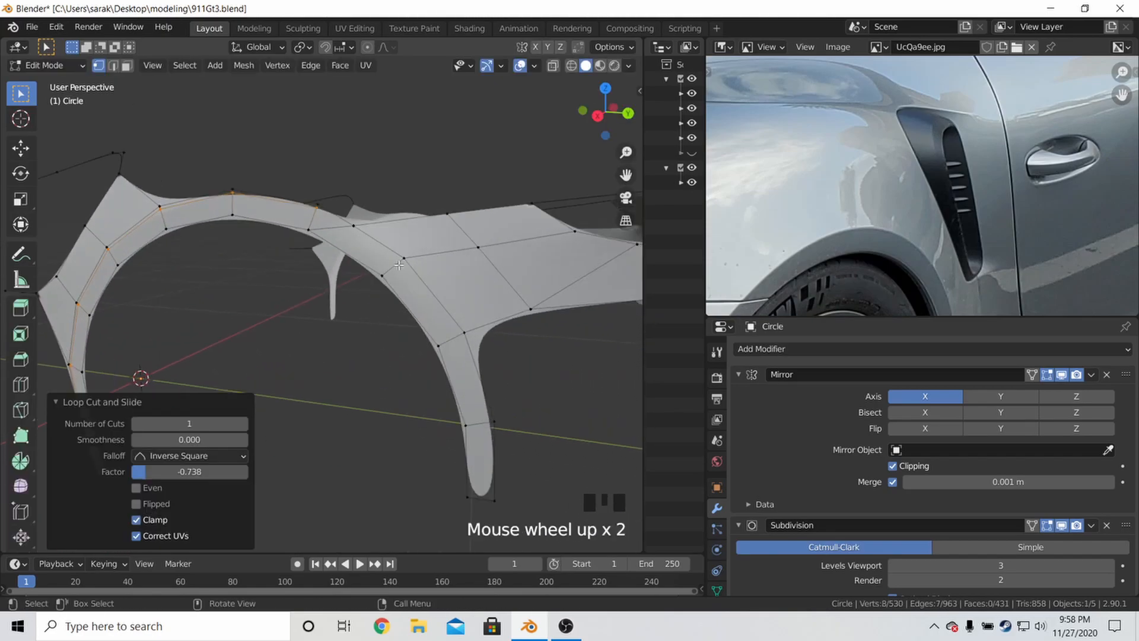
{"action": "key", "text": "h"}
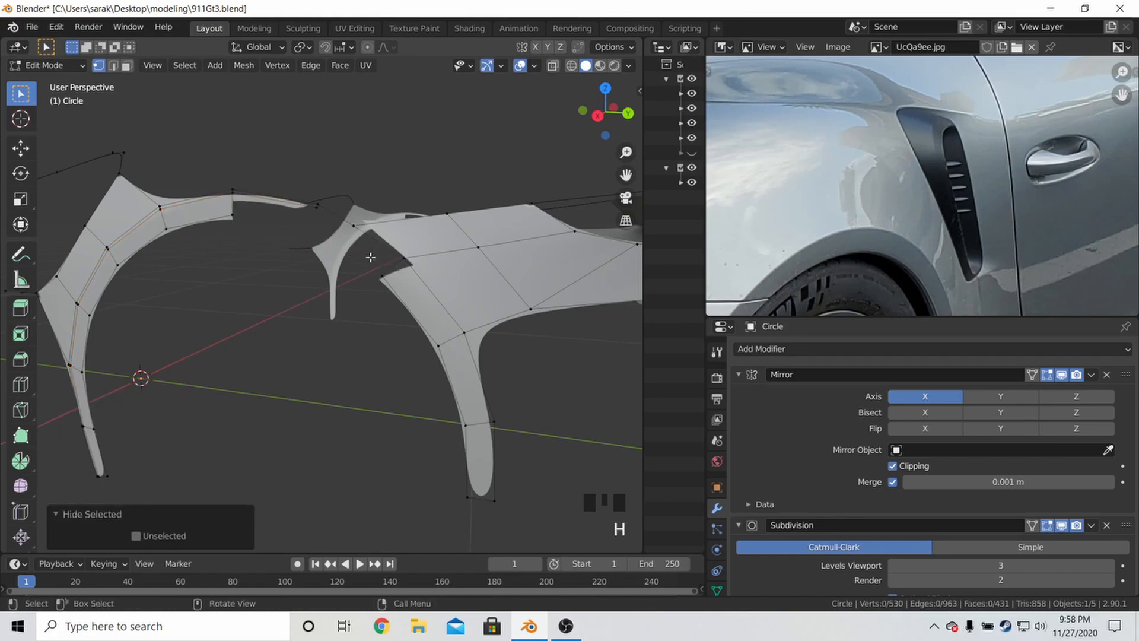
{"action": "key", "text": "ctrl+z"}
{"action": "key", "text": "h"}
{"action": "key", "text": "ctrl+r"}
{"action": "left_click", "coordinate": [398, 261]}
{"action": "left_click", "coordinate": [523, 204]}
{"action": "key", "text": "alt+h"}
Connect the ends of the two wheel arch loop cuts with a Knife cut across the face between them
{"action": "middle_click_drag", "start_coordinate": [522, 204], "coordinate": [420, 249], "text": "shift"}
{"action": "scroll", "coordinate": [420, 249], "scroll_direction": "up", "scroll_amount": 2}
{"action": "key", "text": "a"}
{"action": "key", "text": "a"}
{"action": "key", "text": "a"}
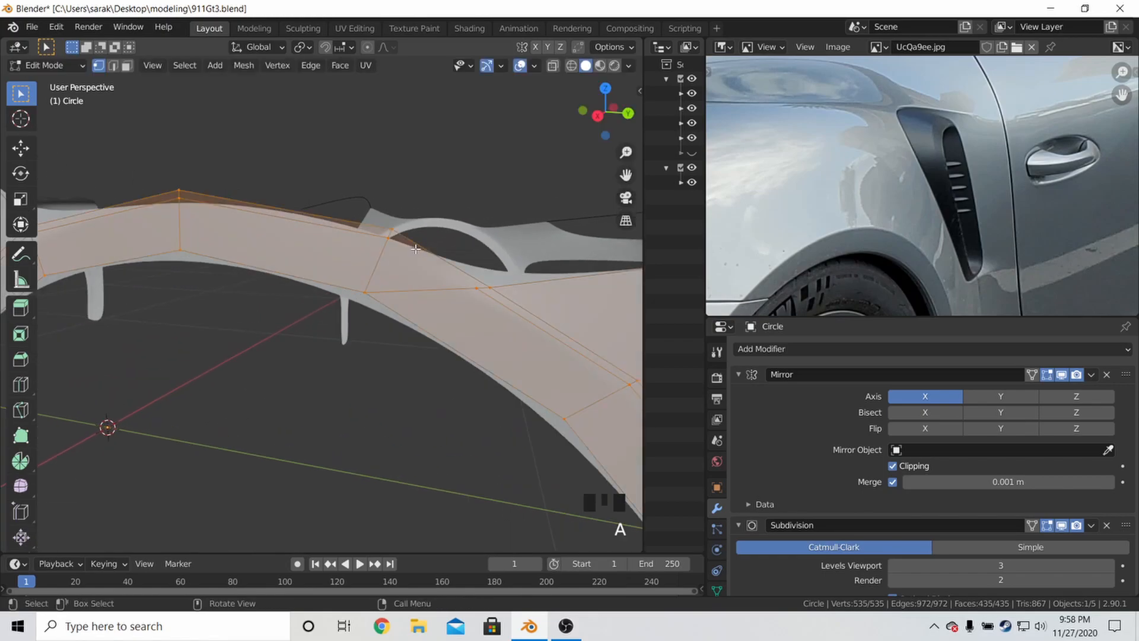
{"action": "key", "text": "k"}
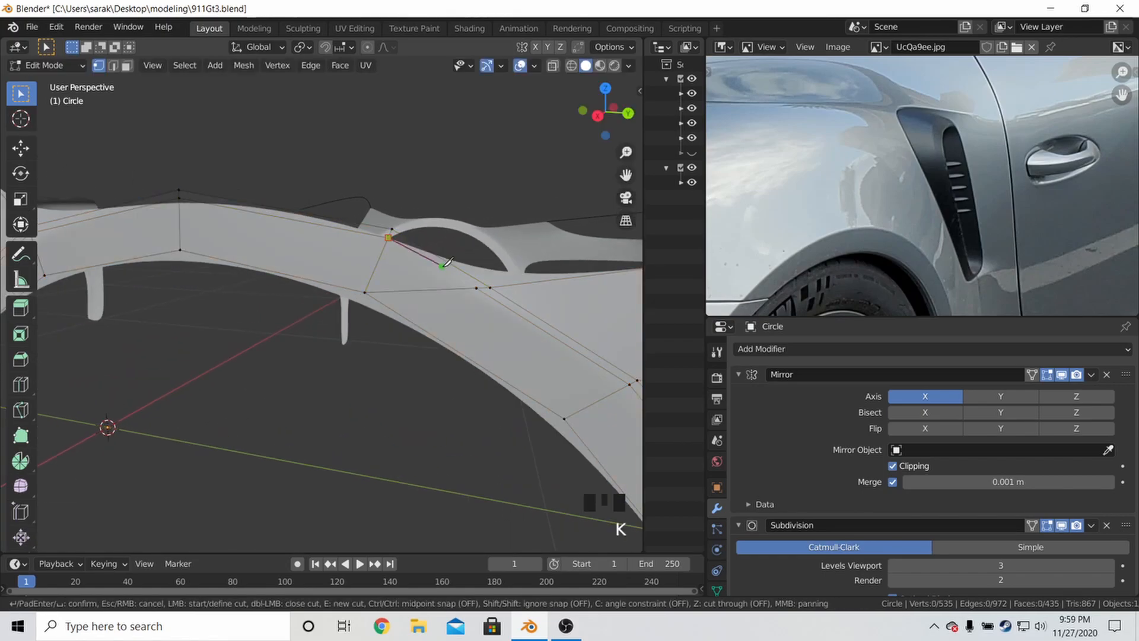
{"action": "key", "text": "Escape"}
Leave mesh editing, save the file and view the whole body in perspective
{"action": "key", "text": "Tab"}
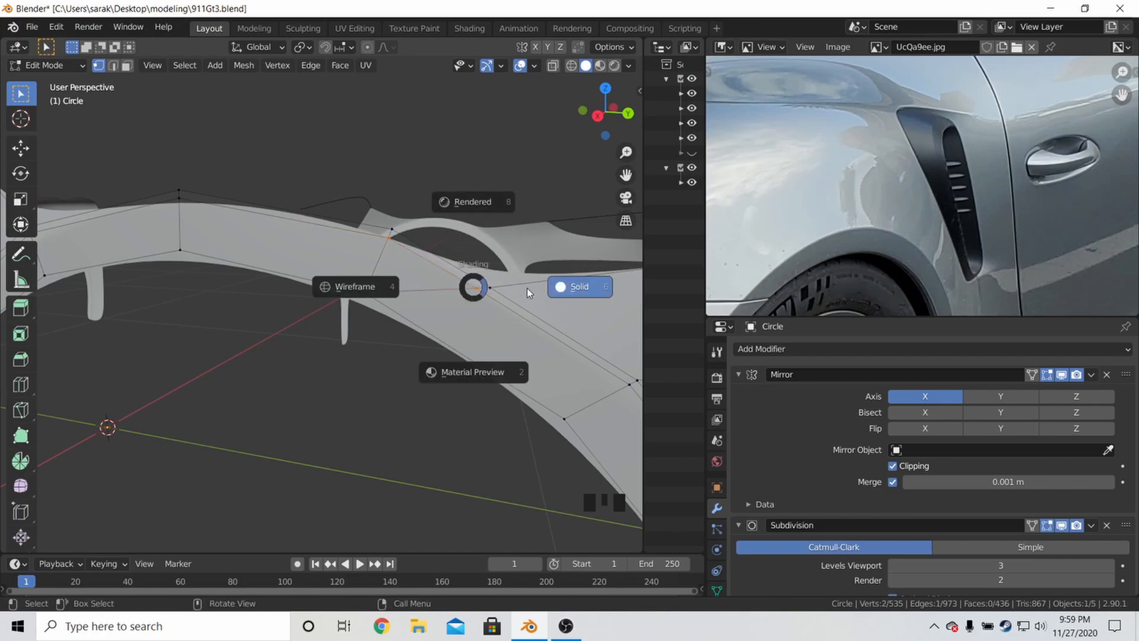
{"action": "scroll", "coordinate": [536, 284], "scroll_direction": "down", "scroll_amount": 3}
{"action": "key", "text": "ctrl+s"}
{"action": "scroll", "coordinate": [536, 285], "scroll_direction": "down", "scroll_amount": 2}
{"action": "middle_click_drag", "start_coordinate": [323, 286], "coordinate": [488, 294]}
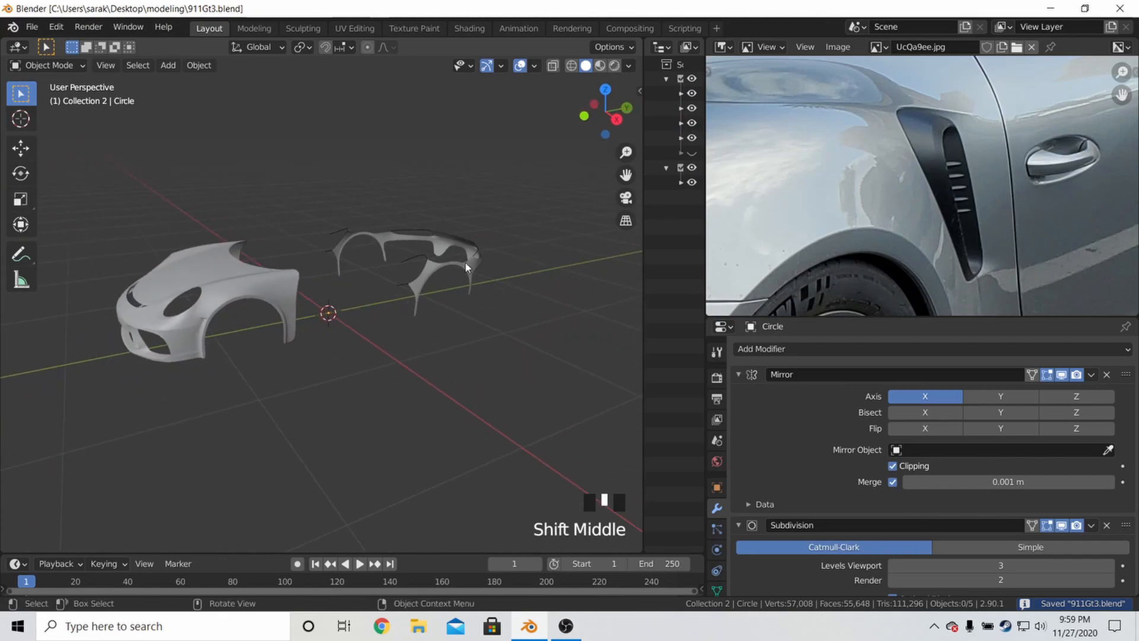
Examine the shoulder line between the air intake and the taillight in the reference photo and the side blueprint
{"action": "scroll", "coordinate": [481, 250], "scroll_direction": "up", "scroll_amount": 5}
{"action": "key", "text": "Tab"}
{"action": "middle_click_drag", "start_coordinate": [481, 250], "coordinate": [335, 284], "text": "shift"}
{"action": "scroll", "coordinate": [860, 202], "scroll_direction": "down", "scroll_amount": 4}
{"action": "middle_click_drag", "start_coordinate": [859, 201], "coordinate": [845, 224]}
{"action": "scroll", "coordinate": [934, 189], "scroll_direction": "up", "scroll_amount": 4}
{"action": "middle_click_drag", "start_coordinate": [937, 188], "coordinate": [995, 217]}
{"action": "scroll", "coordinate": [946, 194], "scroll_direction": "up", "scroll_amount": 1}
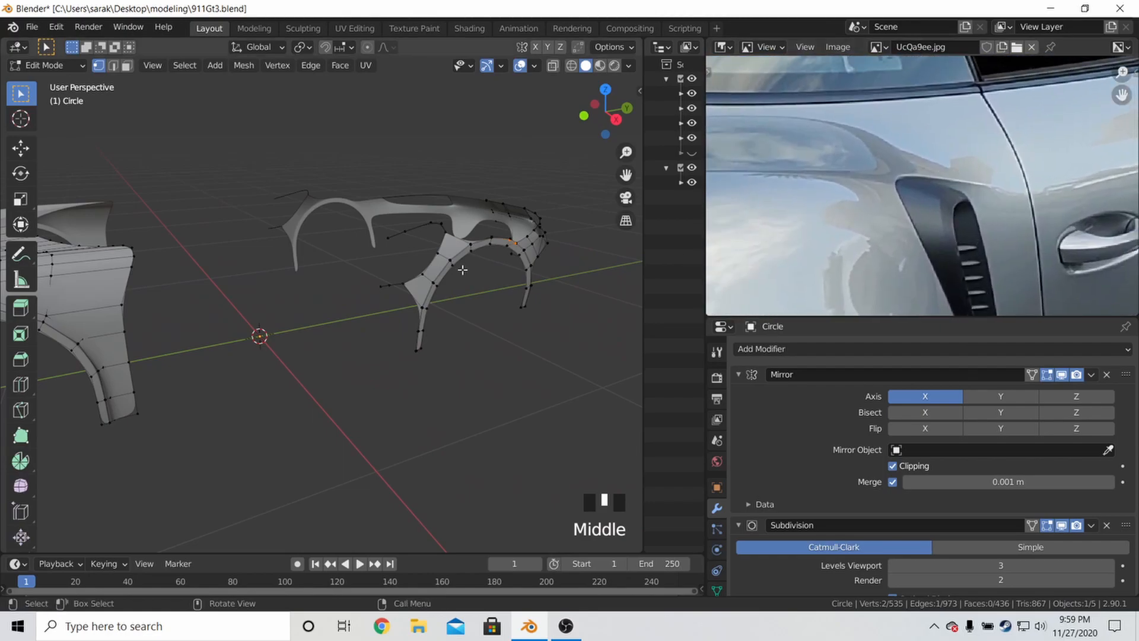
{"action": "key", "text": "KP_3"}
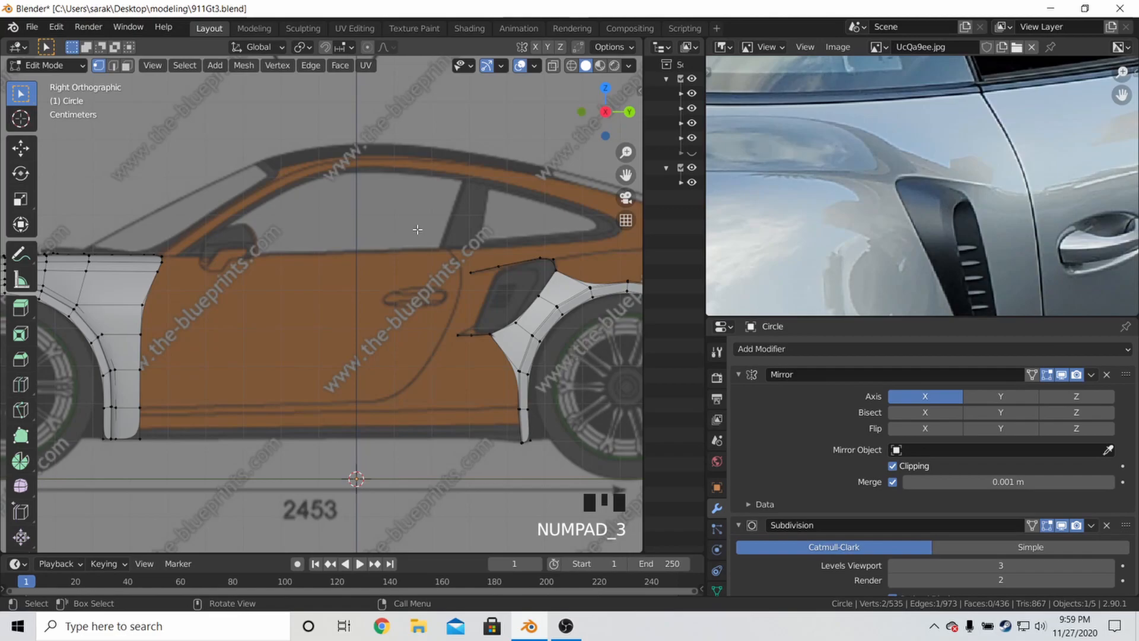
{"action": "middle_click_drag", "start_coordinate": [415, 229], "coordinate": [356, 255], "text": "shift"}
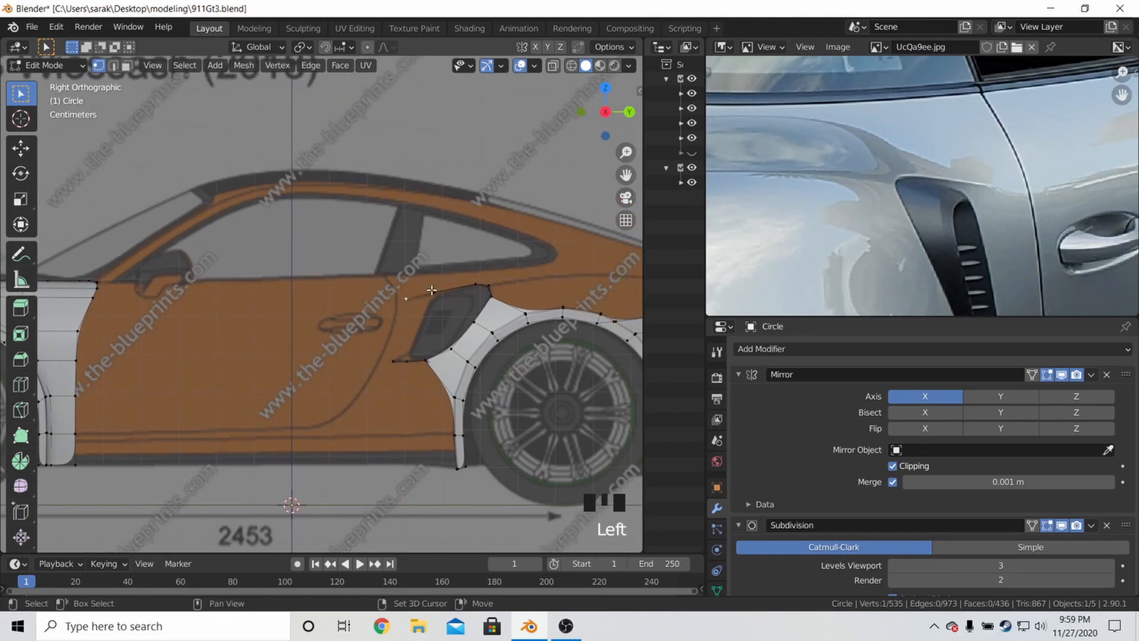
{"action": "middle_click_drag", "start_coordinate": [747, 238], "coordinate": [904, 228]}
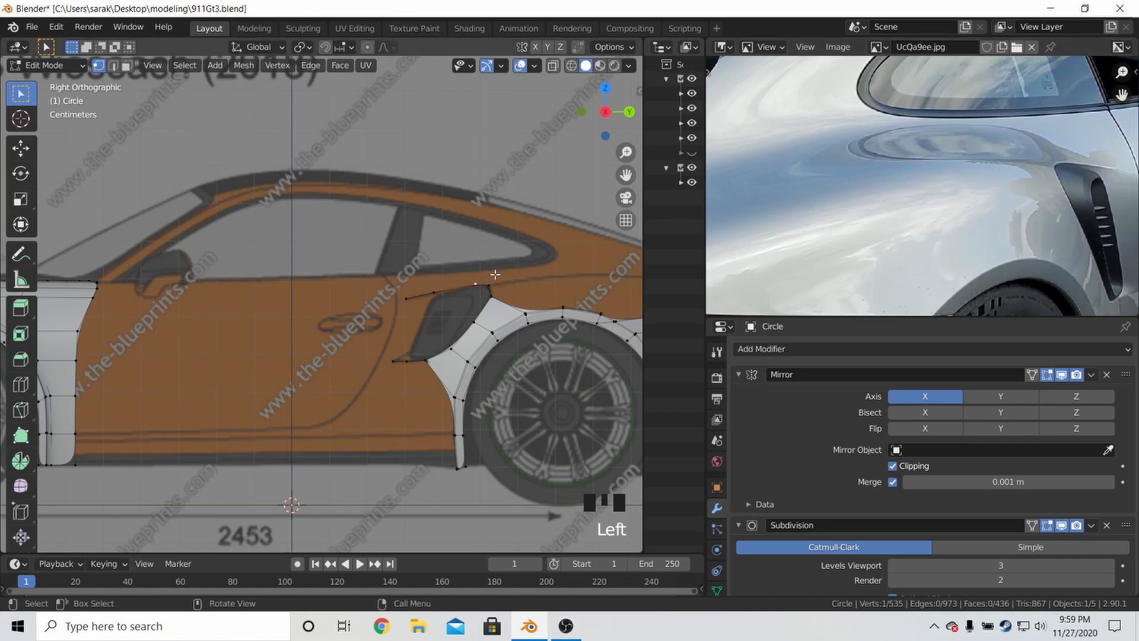
{"action": "scroll", "coordinate": [839, 215], "scroll_direction": "down", "scroll_amount": 2}
{"action": "middle_click_drag", "start_coordinate": [906, 187], "coordinate": [988, 165]}
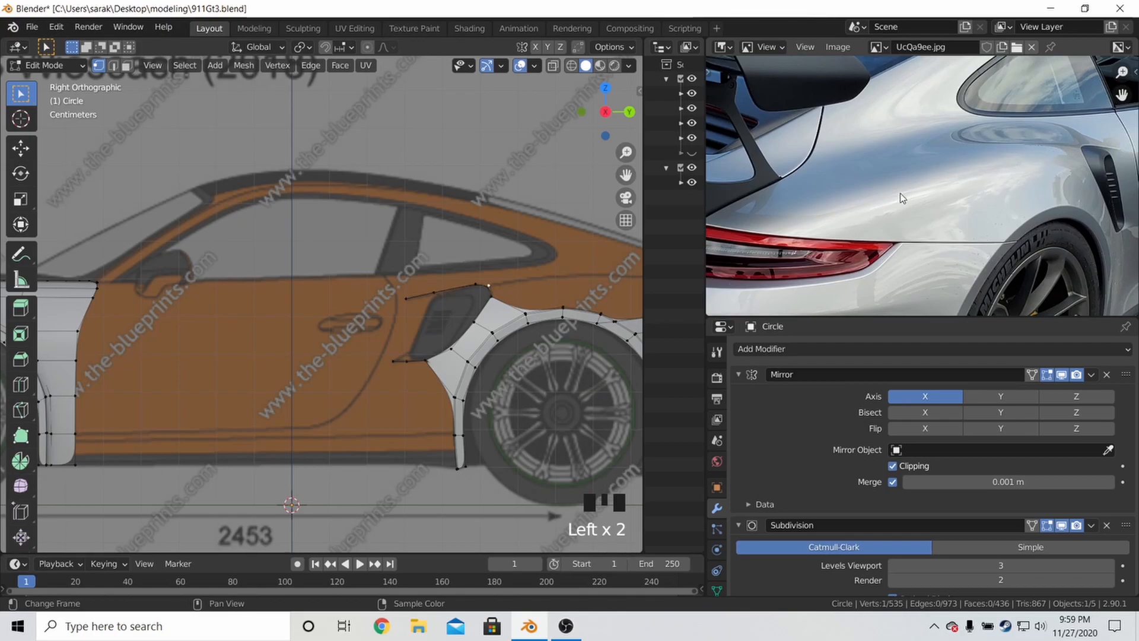
{"action": "middle_click_drag", "start_coordinate": [635, 282], "coordinate": [562, 285], "text": "shift"}
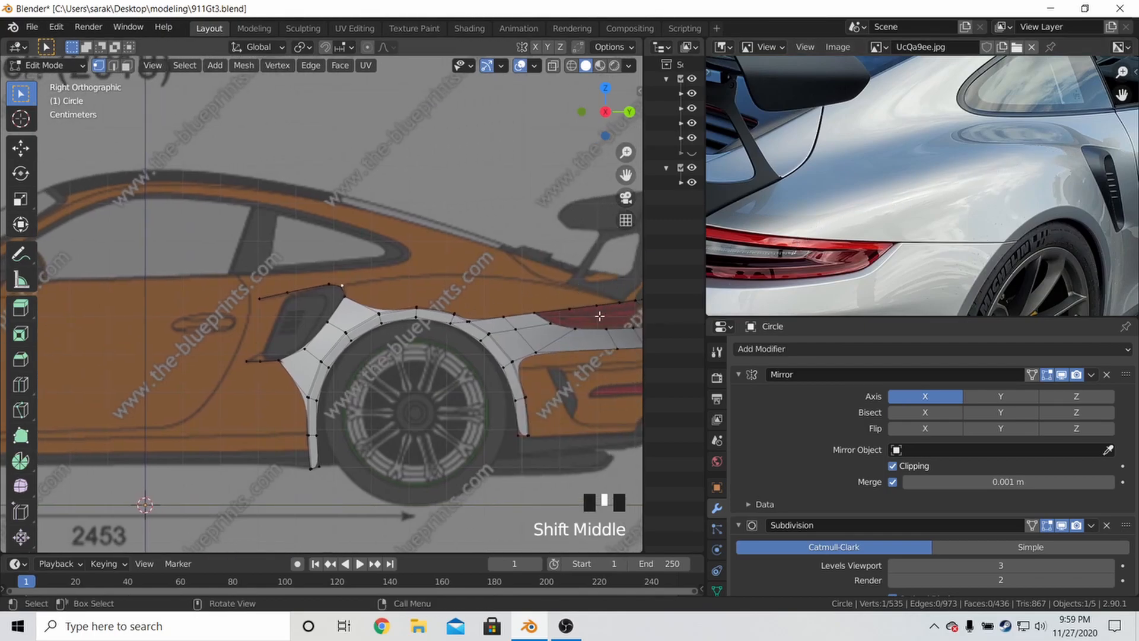
Extrude the vertex at the air intake's upper rear corner backward along the shoulder line of the side blueprint
{"action": "key", "text": "KP_7"}
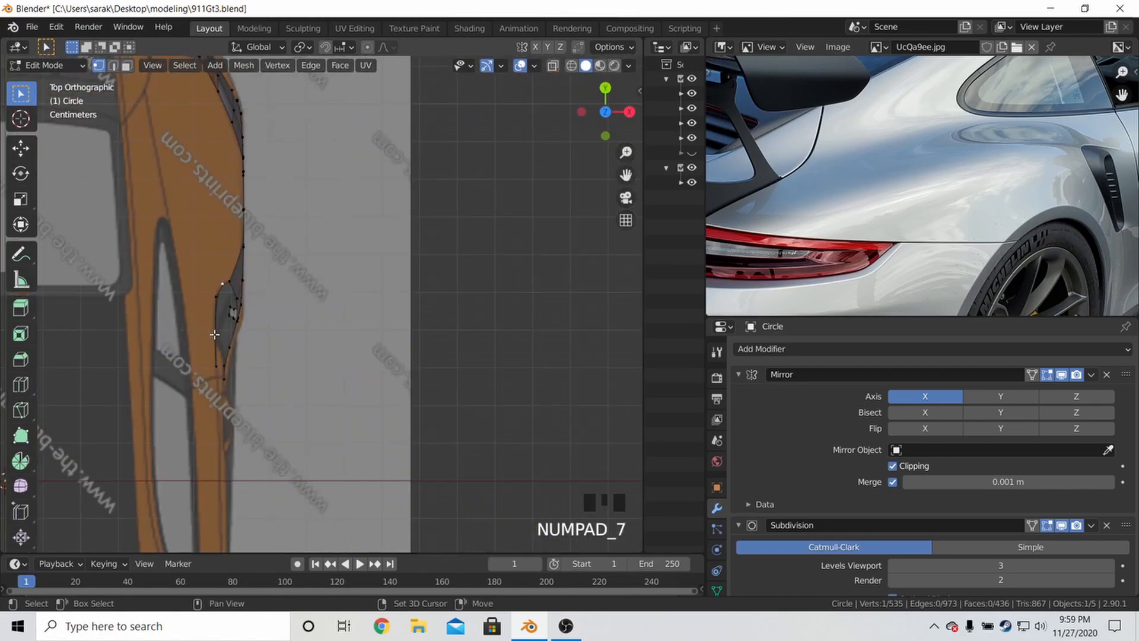
{"action": "middle_click_drag", "start_coordinate": [182, 84], "coordinate": [243, 173], "text": "shift"}
{"action": "middle_click_drag", "start_coordinate": [144, 190], "coordinate": [132, 176]}
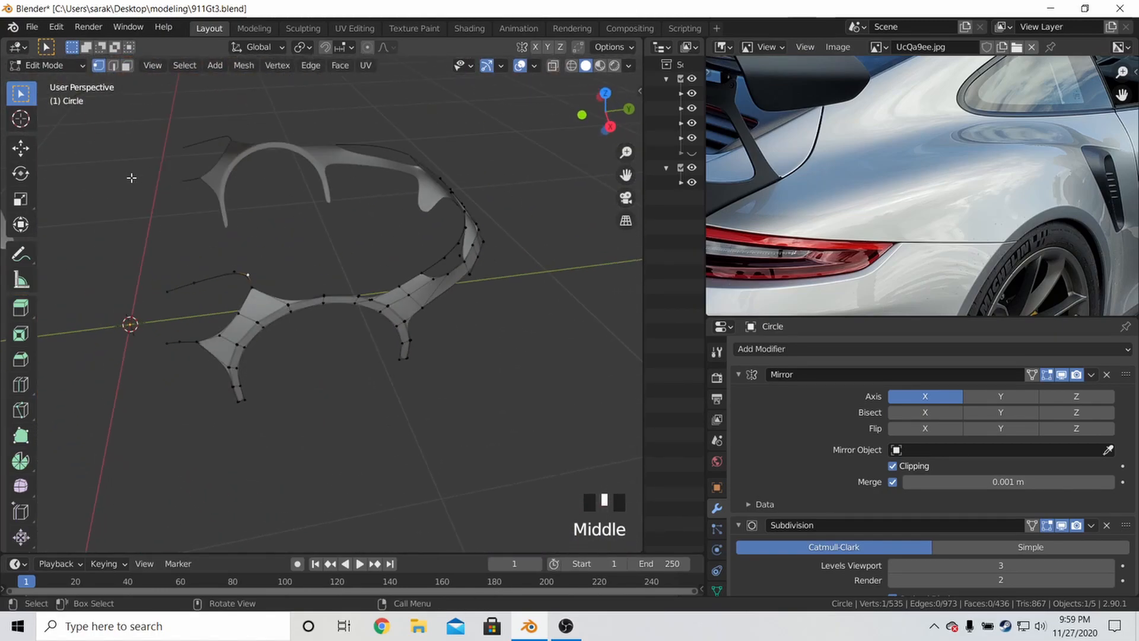
{"action": "key", "text": "KP_3"}
{"action": "scroll", "coordinate": [258, 195], "scroll_direction": "up", "scroll_amount": 4}
{"action": "key", "text": "e"}
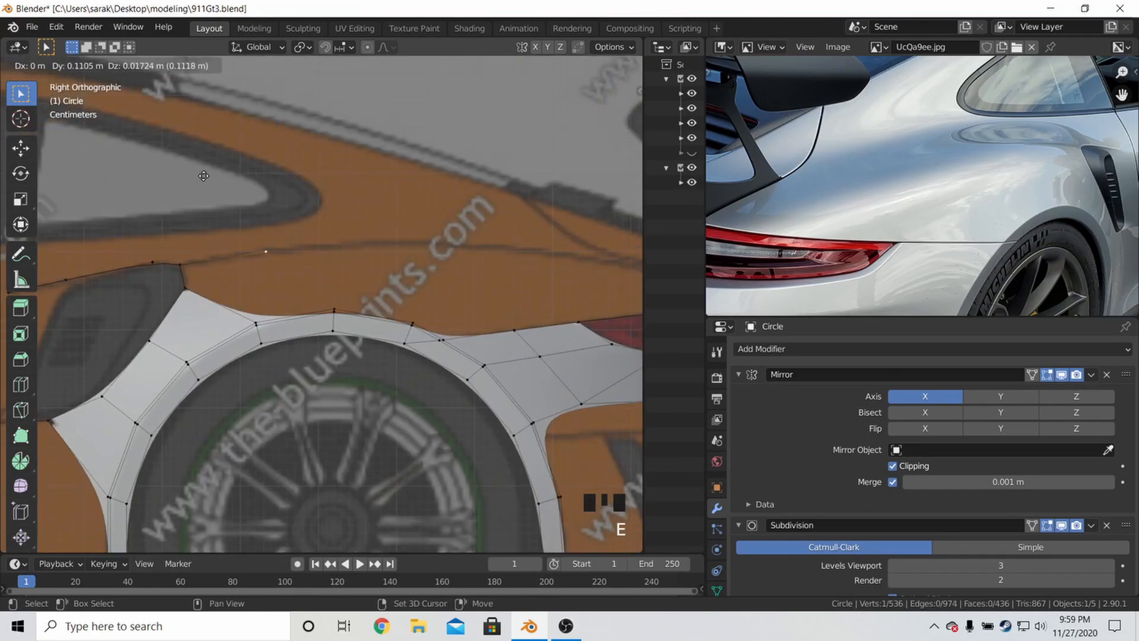
{"action": "left_click", "coordinate": [185, 175]}
{"action": "key", "text": "e"}
{"action": "left_click", "coordinate": [323, 251]}
Continue extruding the edge chain over the rear wheel along the shoulder line toward the base of the rear spoiler
{"action": "middle_click_drag", "start_coordinate": [309, 250], "coordinate": [193, 224], "text": "shift"}
{"action": "key", "text": "e"}
{"action": "key", "text": "e"}
{"action": "key", "text": "e"}
{"action": "left_click", "coordinate": [422, 229]}
{"action": "middle_click_drag", "start_coordinate": [403, 248], "coordinate": [256, 237], "text": "shift"}
{"action": "key", "text": "e"}
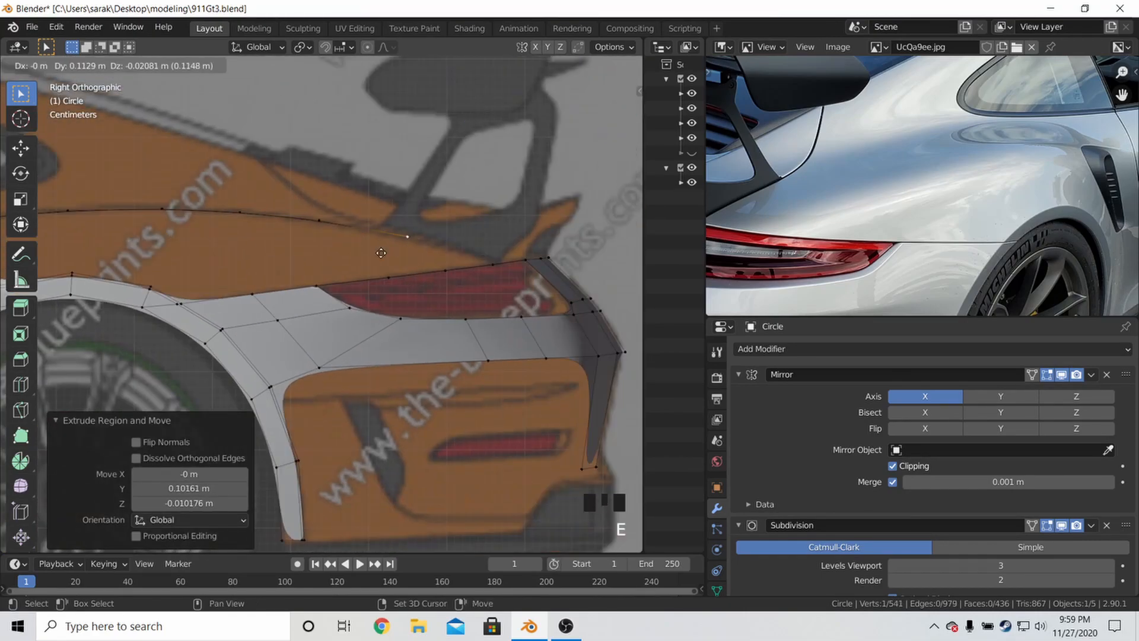
{"action": "left_click", "coordinate": [340, 253]}
Move the shoulder line's rear vertex along the X axis and connect it to the taillight opening's upper rear corner
{"action": "scroll", "coordinate": [340, 253], "scroll_direction": "down", "scroll_amount": 3}
{"action": "middle_click_drag", "start_coordinate": [356, 267], "coordinate": [427, 249]}
{"action": "middle_click_drag", "start_coordinate": [878, 207], "coordinate": [907, 198]}
{"action": "key", "text": "KP_1"}
{"action": "key", "text": "g"}
{"action": "key", "text": "x"}
{"action": "left_click", "coordinate": [605, 275]}
{"action": "middle_click_drag", "start_coordinate": [416, 261], "coordinate": [325, 252]}
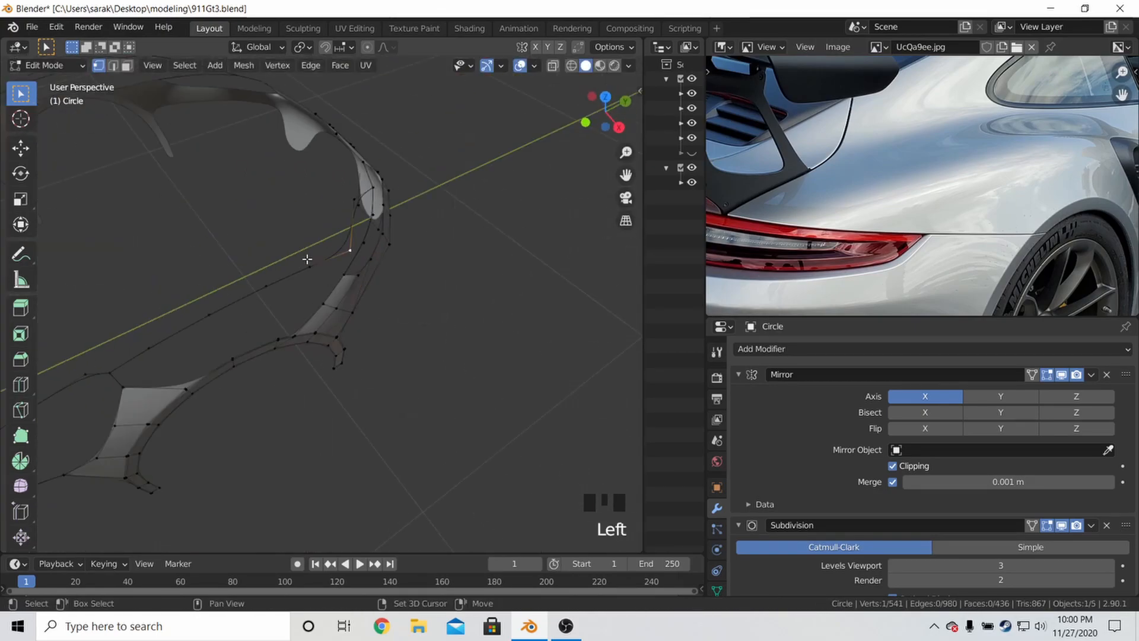
Undo the last change and reposition the vertex near the rear end of the shoulder line
{"action": "key", "text": "ctrl+z"}
{"action": "key", "text": "g"}
{"action": "key", "text": "Tab"}
{"action": "key", "text": "Tab"}
{"action": "left_click", "coordinate": [307, 271]}
Fill a face between the shoulder line and the wheel arch, directly behind the air intake
{"action": "key", "text": "Tab"}
{"action": "scroll", "coordinate": [307, 271], "scroll_direction": "down", "scroll_amount": 3}
{"action": "middle_click_drag", "start_coordinate": [307, 270], "coordinate": [273, 190]}
{"action": "key", "text": "Tab"}
{"action": "key", "text": "KP_3"}
{"action": "scroll", "coordinate": [257, 181], "scroll_direction": "up", "scroll_amount": 4}
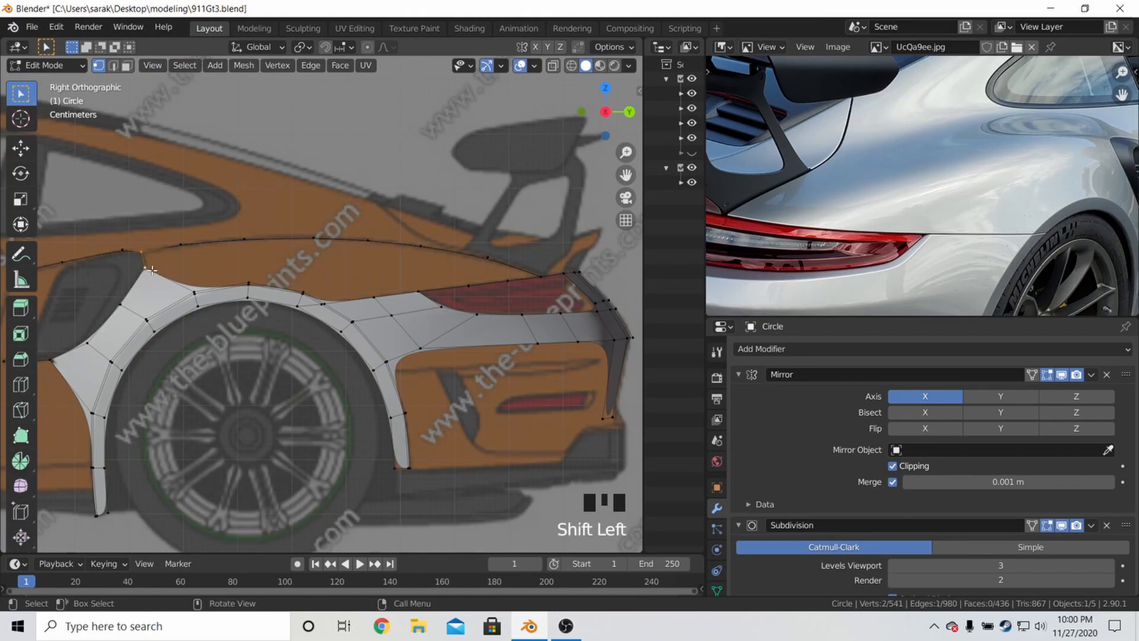
{"action": "left_click", "coordinate": [197, 237], "text": "shift"}
{"action": "key", "text": "f"}
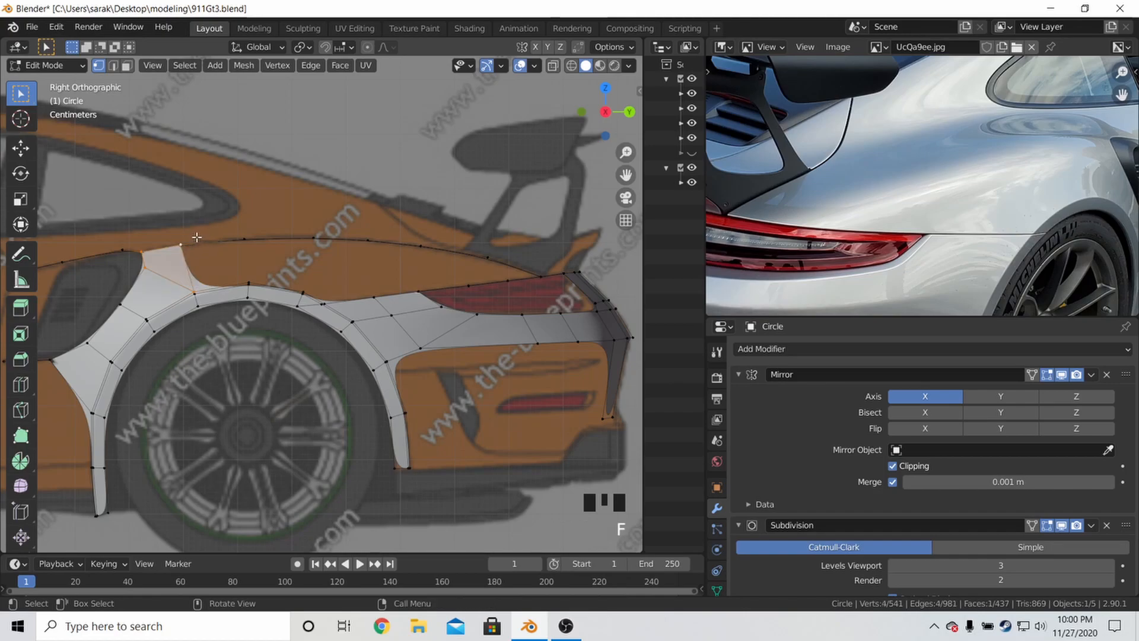
Fill two more faces rearward between the shoulder line and the wheel arch, undoing any surplus change
{"action": "middle_click_drag", "start_coordinate": [195, 281], "coordinate": [171, 265]}
{"action": "key", "text": "Tab"}
{"action": "key", "text": "Tab"}
{"action": "middle_click_drag", "start_coordinate": [284, 239], "coordinate": [331, 282]}
{"action": "key", "text": "f"}
{"action": "key", "text": "f"}
{"action": "key", "text": "ctrl+z"}
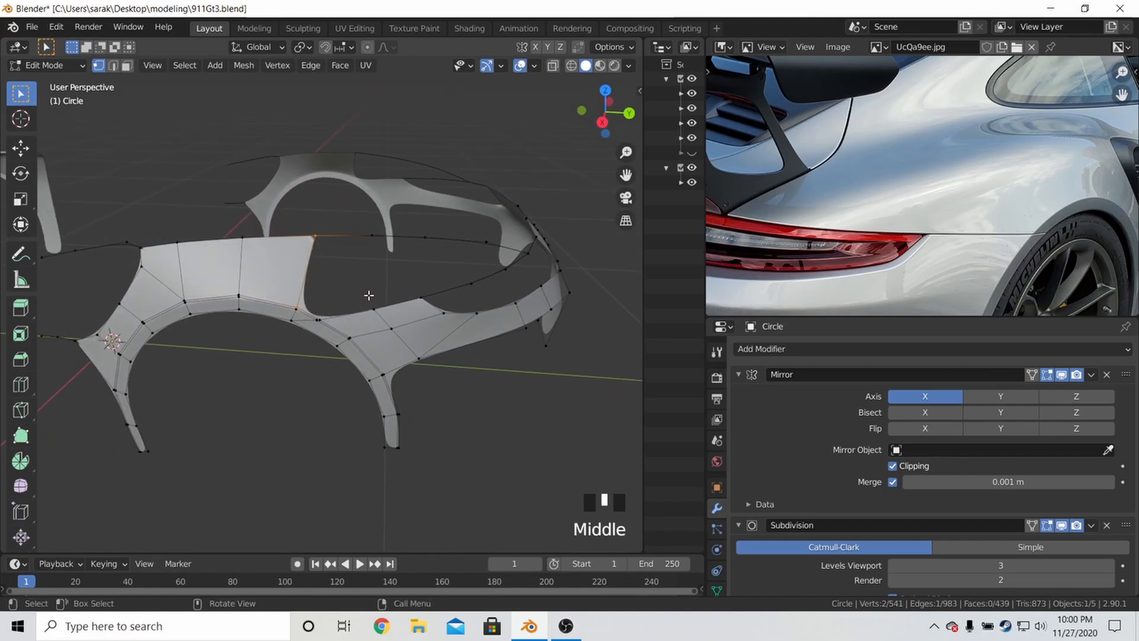
{"action": "key", "text": "z"}
Examine the new upper fender faces from several angles and compare the area around the air intake and side window with the reference photo
{"action": "middle_click_drag", "start_coordinate": [369, 295], "coordinate": [308, 261]}
{"action": "key", "text": "Tab"}
{"action": "key", "text": "Tab"}
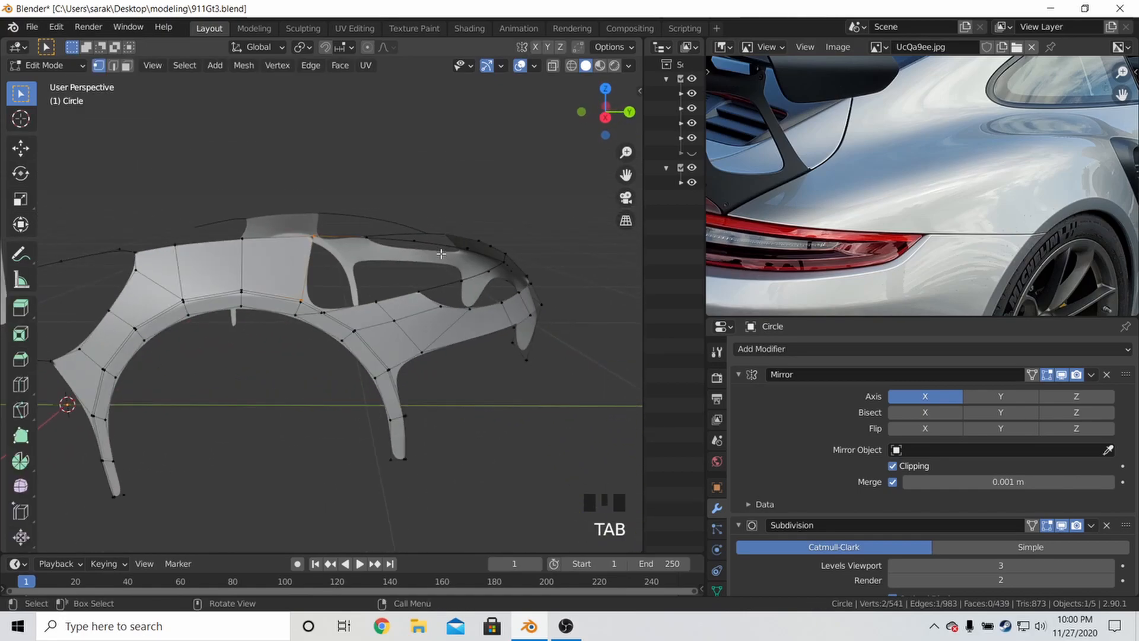
{"action": "key", "text": "KP_3"}
{"action": "middle_click_drag", "start_coordinate": [412, 261], "coordinate": [522, 266], "text": "shift"}
{"action": "scroll", "coordinate": [414, 263], "scroll_direction": "down", "scroll_amount": 1}
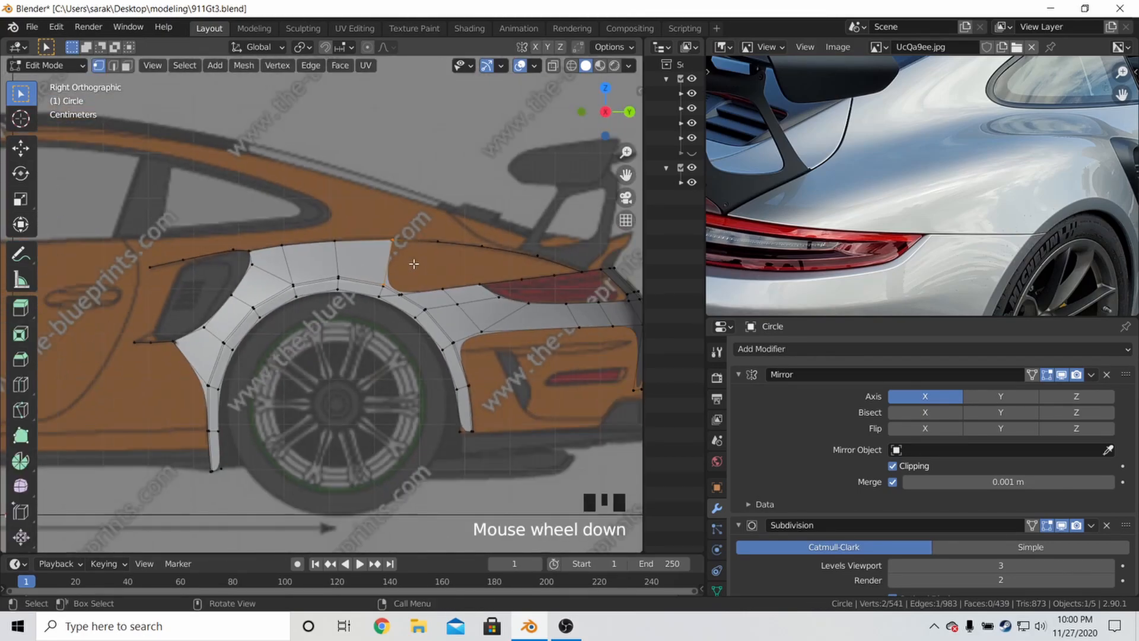
{"action": "middle_click_drag", "start_coordinate": [444, 256], "coordinate": [564, 265]}
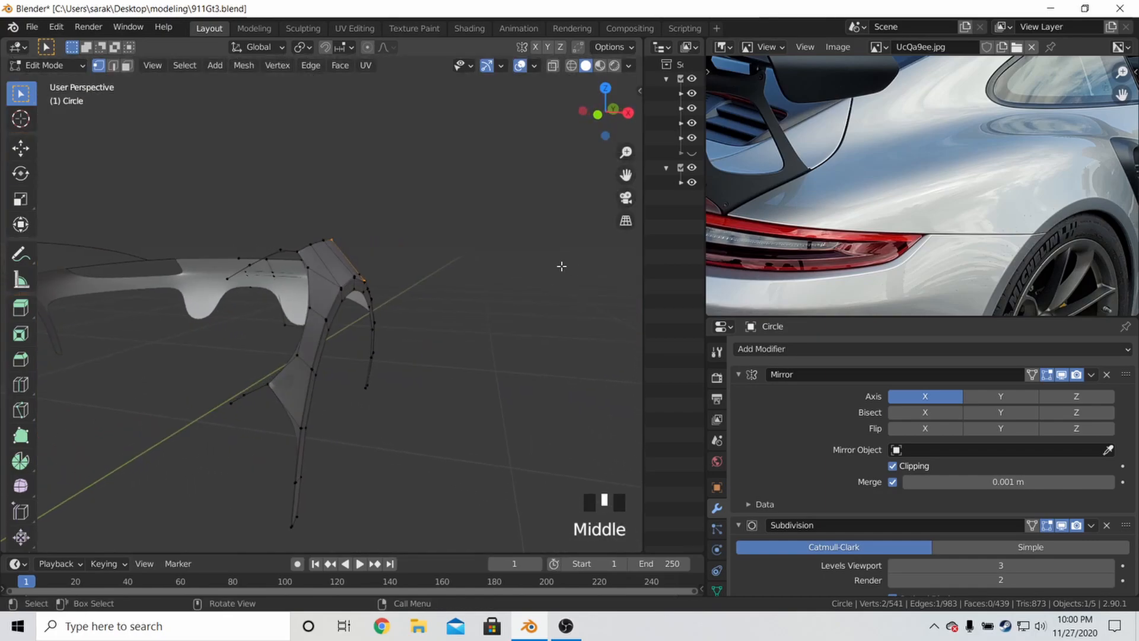
{"action": "key", "text": "KP_7"}
{"action": "middle_click_drag", "start_coordinate": [323, 372], "coordinate": [326, 276]}
{"action": "key", "text": "Tab"}
{"action": "middle_click_drag", "start_coordinate": [985, 160], "coordinate": [839, 246]}
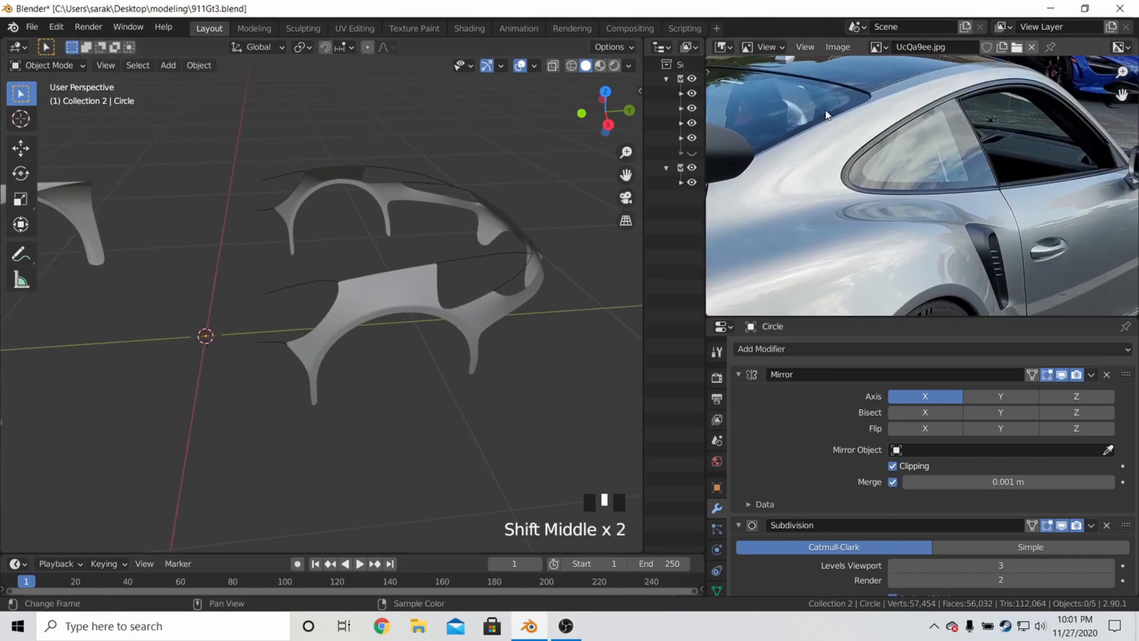
{"action": "key", "text": "Tab"}
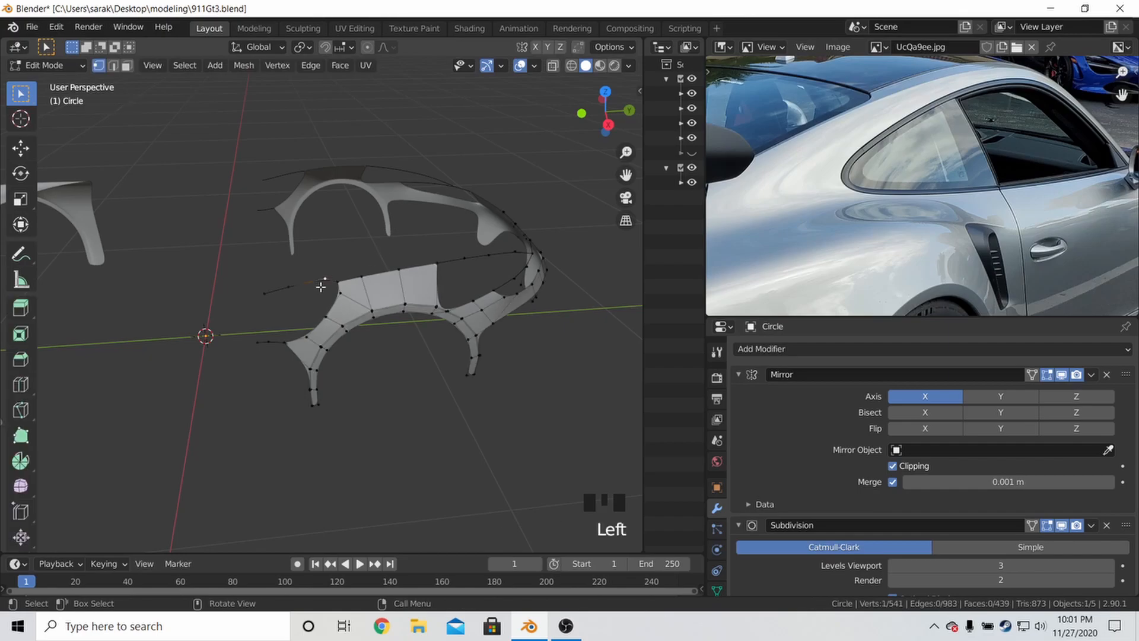
Duplicate the selected vertex in the right side view and place the copy at the rear tip of the side window
{"action": "key", "text": "KP_3"}
{"action": "key", "text": "shift+d"}
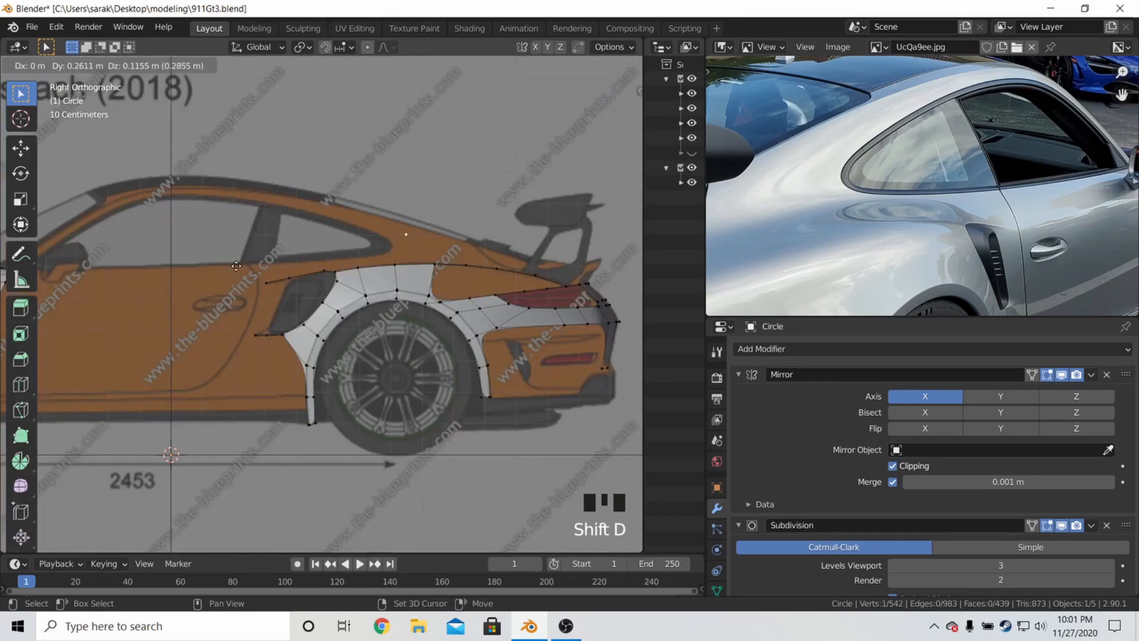
{"action": "left_click", "coordinate": [77, 315]}
{"action": "scroll", "coordinate": [415, 234], "scroll_direction": "up", "scroll_amount": 4}
{"action": "middle_click_drag", "start_coordinate": [419, 233], "coordinate": [342, 325], "text": "shift"}
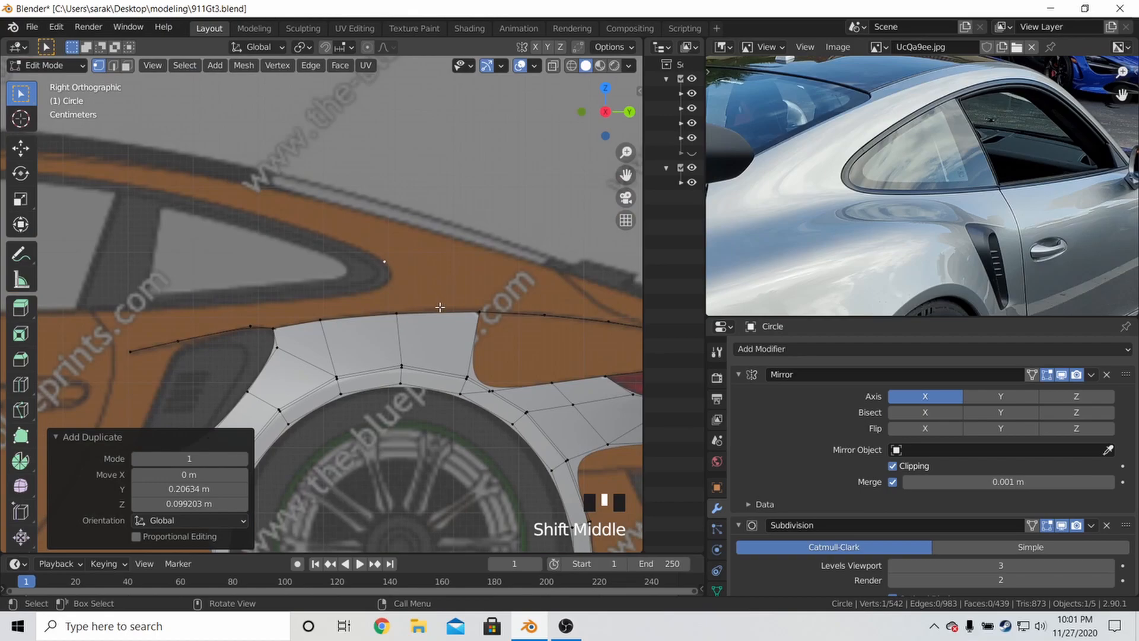
{"action": "key", "text": "g"}
{"action": "left_click", "coordinate": [390, 309]}
Extrude a chain of vertices from the window's rear tip forward along the lower edge of the rear side window
{"action": "key", "text": "e"}
{"action": "left_click", "coordinate": [346, 387]}
{"action": "key", "text": "e"}
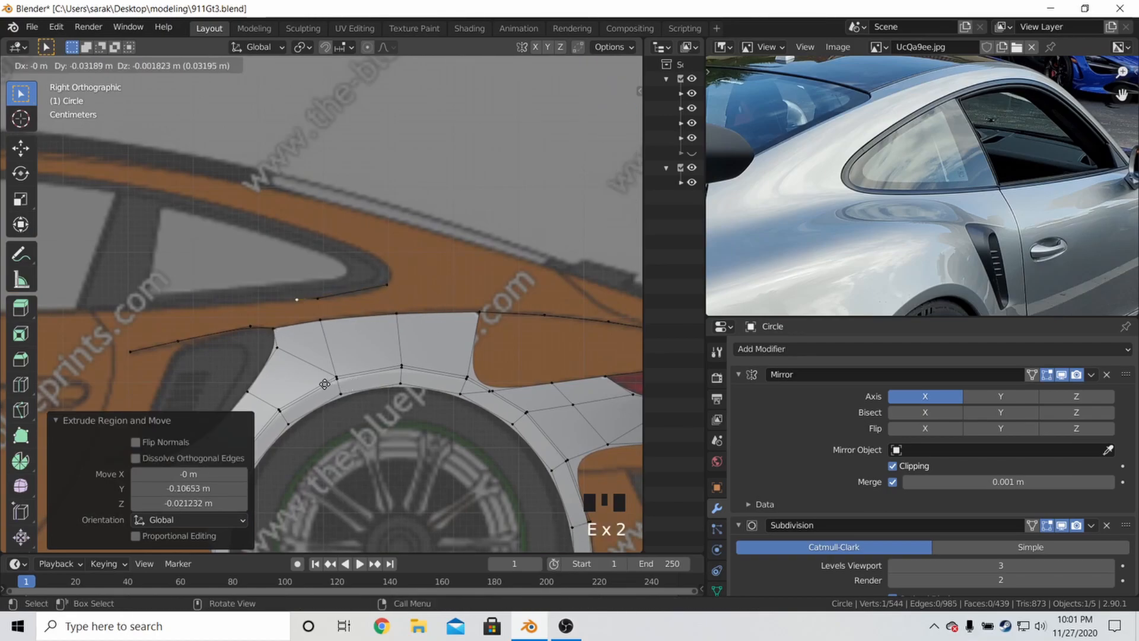
{"action": "left_click", "coordinate": [211, 400]}
{"action": "middle_click_drag", "start_coordinate": [211, 399], "coordinate": [288, 453], "text": "shift"}
{"action": "scroll", "coordinate": [288, 452], "scroll_direction": "up", "scroll_amount": 4}
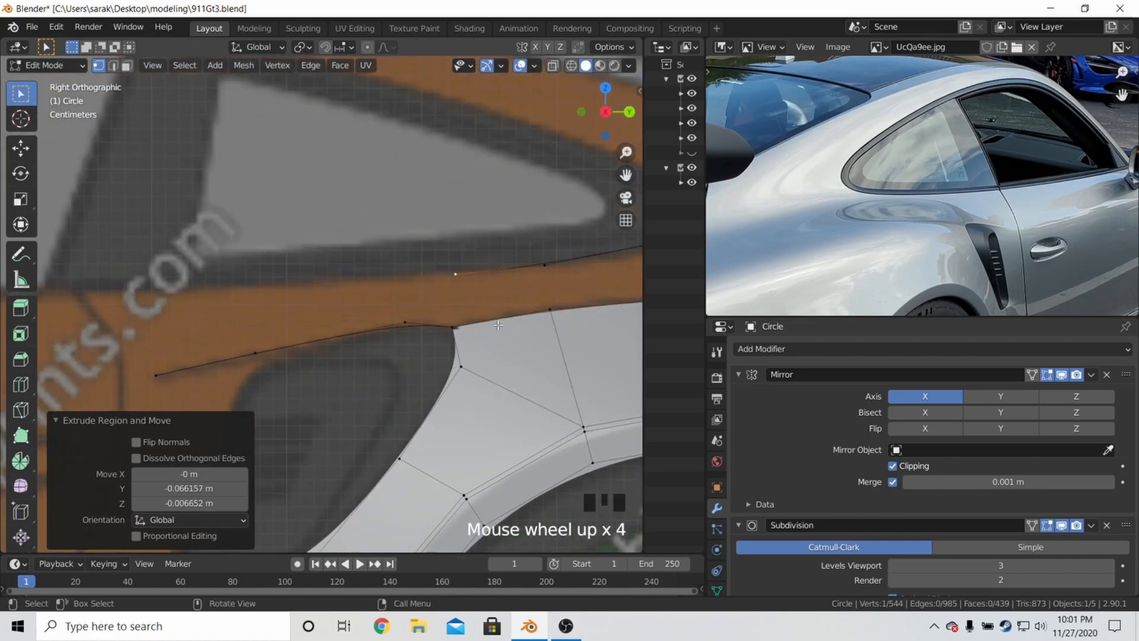
{"action": "key", "text": "e"}
{"action": "left_click", "coordinate": [209, 354]}
{"action": "key", "text": "e"}
{"action": "left_click", "coordinate": [254, 287]}
Extend the vertex chain forward along the door's window line and place its end at the window's front corner
{"action": "middle_click_drag", "start_coordinate": [254, 287], "coordinate": [496, 300], "text": "shift"}
{"action": "key", "text": "e"}
{"action": "left_click", "coordinate": [379, 309]}
{"action": "middle_click_drag", "start_coordinate": [378, 309], "coordinate": [538, 296], "text": "shift"}
{"action": "key", "text": "e"}
{"action": "left_click", "coordinate": [63, 306]}
{"action": "key", "text": "g"}
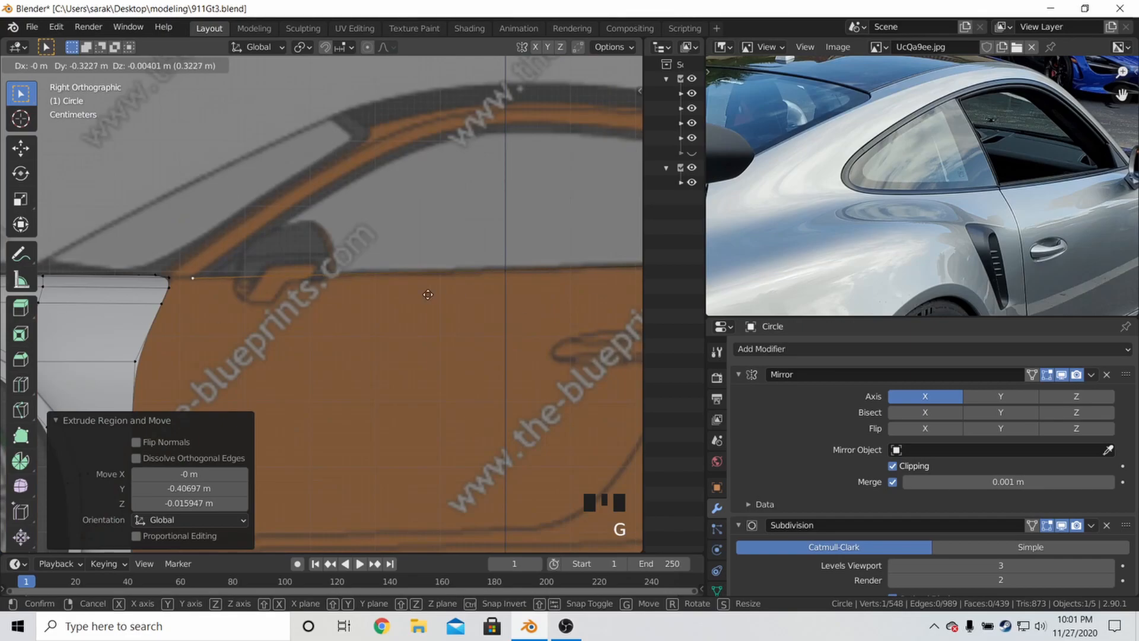
{"action": "left_click", "coordinate": [193, 279]}
Extrude vertices around the window's rear tip and forward along the upper edge of the rear side window
{"action": "scroll", "coordinate": [193, 279], "scroll_direction": "down", "scroll_amount": 4}
{"action": "scroll", "coordinate": [557, 272], "scroll_direction": "up", "scroll_amount": 5}
{"action": "key", "text": "e"}
{"action": "left_click", "coordinate": [493, 257]}
{"action": "key", "text": "e"}
{"action": "left_click", "coordinate": [469, 240]}
{"action": "key", "text": "e"}
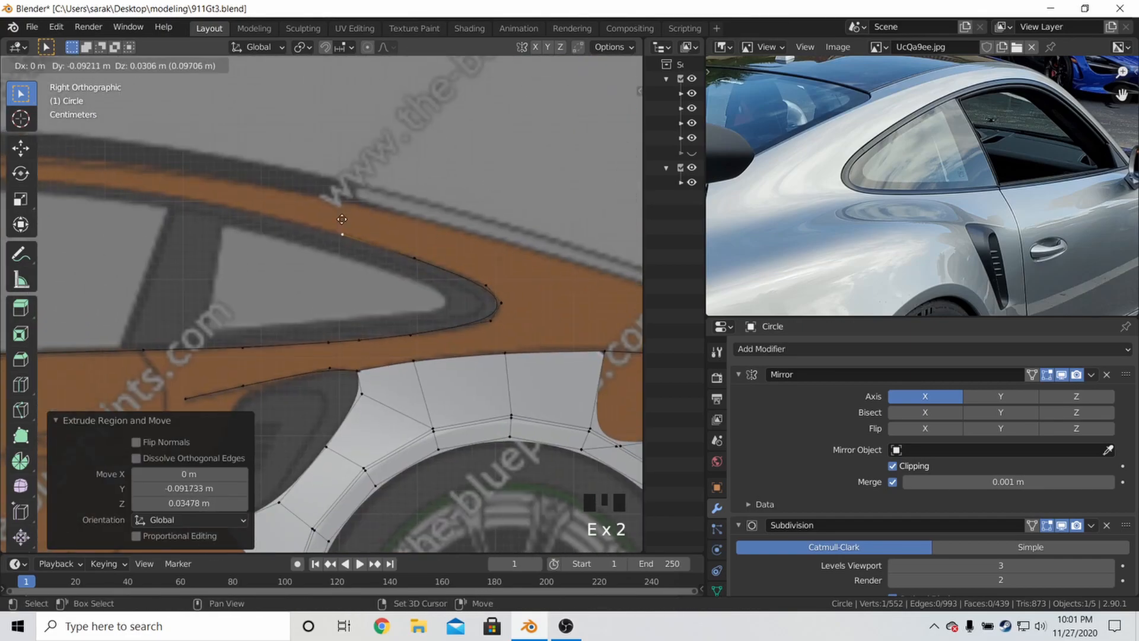
{"action": "left_click", "coordinate": [353, 231]}
{"action": "key", "text": "e"}
{"action": "left_click", "coordinate": [463, 231]}
Continue the vertex chain forward along the upper window edge and close the outline at the front corner
{"action": "mouse_move", "coordinate": [468, 231]}
{"action": "middle_mouse_down", "text": "shift"}
{"action": "mouse_move", "coordinate": [504, 244]}
{"action": "mouse_move", "coordinate": [605, 228]}
{"action": "middle_mouse_up", "text": "shift"}
{"action": "key", "text": "e"}
{"action": "left_click", "coordinate": [462, 219]}
{"action": "key", "text": "e"}
{"action": "key", "text": "e"}
{"action": "middle_click_drag", "start_coordinate": [327, 316], "coordinate": [489, 273], "text": "shift"}
{"action": "middle_click_drag", "start_coordinate": [284, 320], "coordinate": [457, 264]}
Select the linked window outline and move it along X to the car's side, using the front and top views
{"action": "key", "text": "a"}
{"action": "key", "text": "l"}
{"action": "key", "text": "KP_1"}
{"action": "key", "text": "g"}
{"action": "key", "text": "x"}
{"action": "left_click", "coordinate": [351, 205]}
{"action": "key", "text": "KP_7"}
{"action": "key", "text": "g"}
{"action": "key", "text": "x"}
{"action": "left_click", "coordinate": [367, 239]}
In the top view, shift the first upper-edge vertices of the window outline along X to follow the blueprint
{"action": "middle_click_drag", "start_coordinate": [366, 239], "coordinate": [273, 173]}
{"action": "left_click", "coordinate": [368, 161]}
{"action": "key", "text": "KP_7"}
{"action": "key", "text": "g"}
{"action": "key", "text": "x"}
{"action": "left_click", "coordinate": [3, 189]}
{"action": "middle_click_drag", "start_coordinate": [202, 240], "coordinate": [224, 224], "text": "shift"}
{"action": "key", "text": "g"}
{"action": "key", "text": "x"}
{"action": "left_click", "coordinate": [231, 224]}
Move the next upper-edge vertices toward the rear along X to match the window curve in the top view
{"action": "key", "text": "g"}
{"action": "key", "text": "x"}
{"action": "left_click", "coordinate": [226, 174]}
{"action": "middle_click_drag", "start_coordinate": [258, 87], "coordinate": [359, 316], "text": "shift"}
{"action": "key", "text": "g"}
{"action": "key", "text": "x"}
{"action": "left_click", "coordinate": [309, 316]}
{"action": "middle_click_drag", "start_coordinate": [282, 66], "coordinate": [308, 248], "text": "shift"}
{"action": "key", "text": "g"}
{"action": "key", "text": "x"}
Adjust the rearmost upper vertices along X so the outline curves into the window's rear tip
{"action": "left_click", "coordinate": [309, 228]}
{"action": "key", "text": "g"}
{"action": "key", "text": "x"}
{"action": "left_click", "coordinate": [313, 132]}
{"action": "middle_click_drag", "start_coordinate": [313, 133], "coordinate": [328, 267], "text": "shift"}
{"action": "key", "text": "g"}
{"action": "key", "text": "x"}
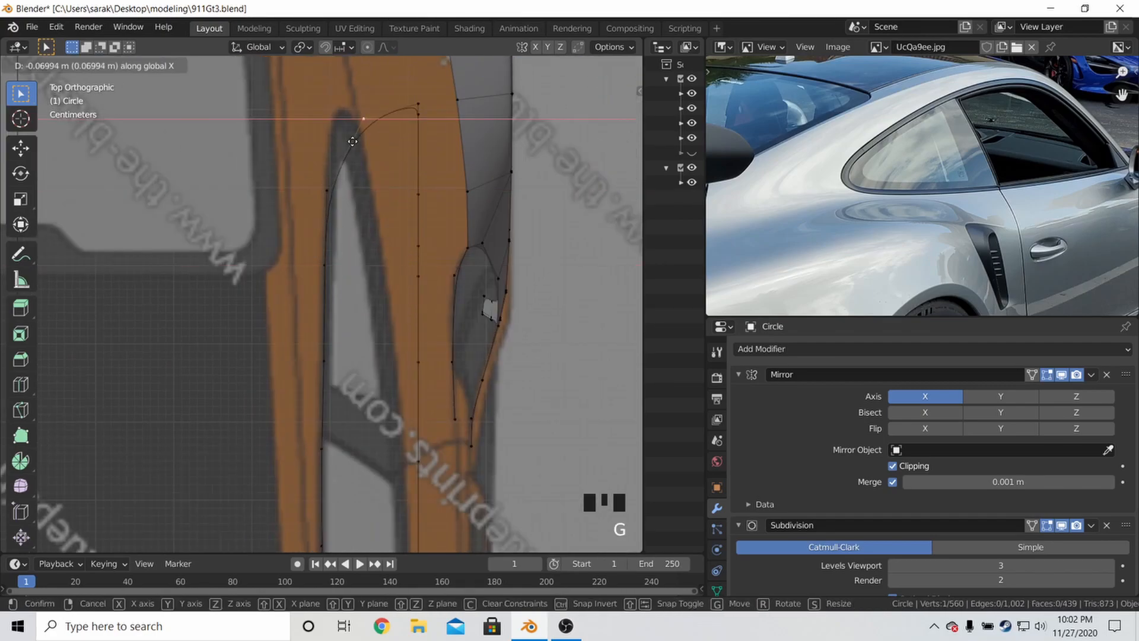
{"action": "left_click", "coordinate": [415, 115]}
{"action": "key", "text": "g"}
{"action": "key", "text": "x"}
{"action": "left_click", "coordinate": [384, 276]}
Move the vertex at the window outline's front corner slightly along X in the top view
{"action": "middle_click_drag", "start_coordinate": [413, 356], "coordinate": [409, 104], "text": "shift"}
{"action": "key", "text": "Tab"}
{"action": "scroll", "coordinate": [419, 315], "scroll_direction": "down", "scroll_amount": 2}
{"action": "left_click", "coordinate": [377, 455]}
{"action": "key", "text": "g"}
{"action": "key", "text": "x"}
{"action": "left_click", "coordinate": [359, 454]}
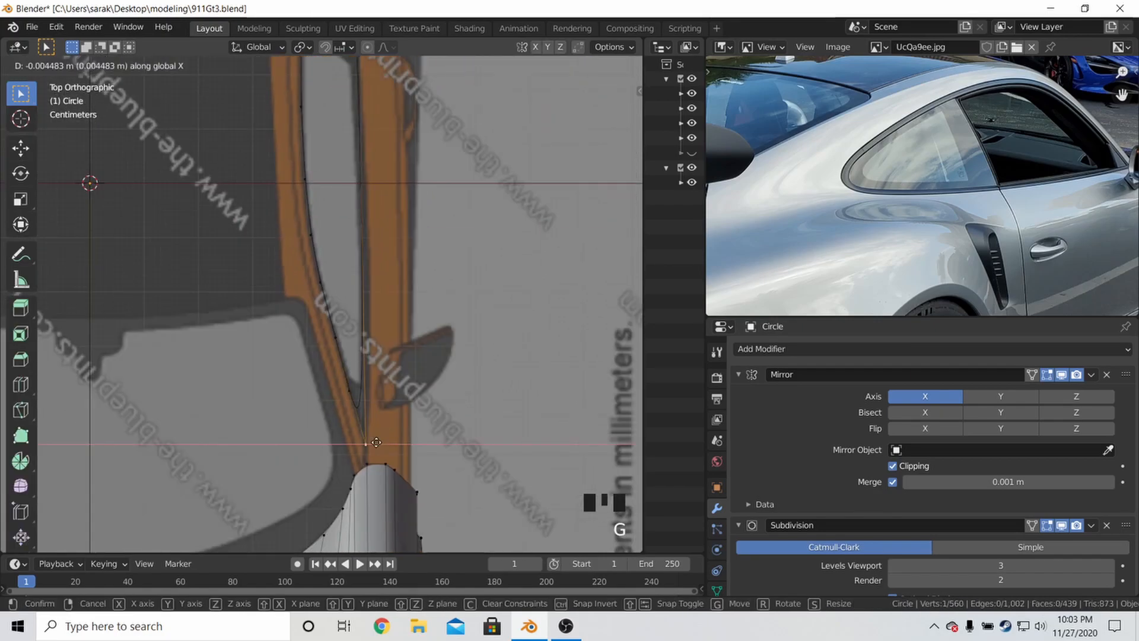
Examine the window outline in object mode, then compare it with the blueprint in the front and side views
{"action": "key", "text": "Tab"}
{"action": "scroll", "coordinate": [424, 307], "scroll_direction": "down", "scroll_amount": 2}
{"action": "scroll", "coordinate": [431, 269], "scroll_direction": "up", "scroll_amount": 3}
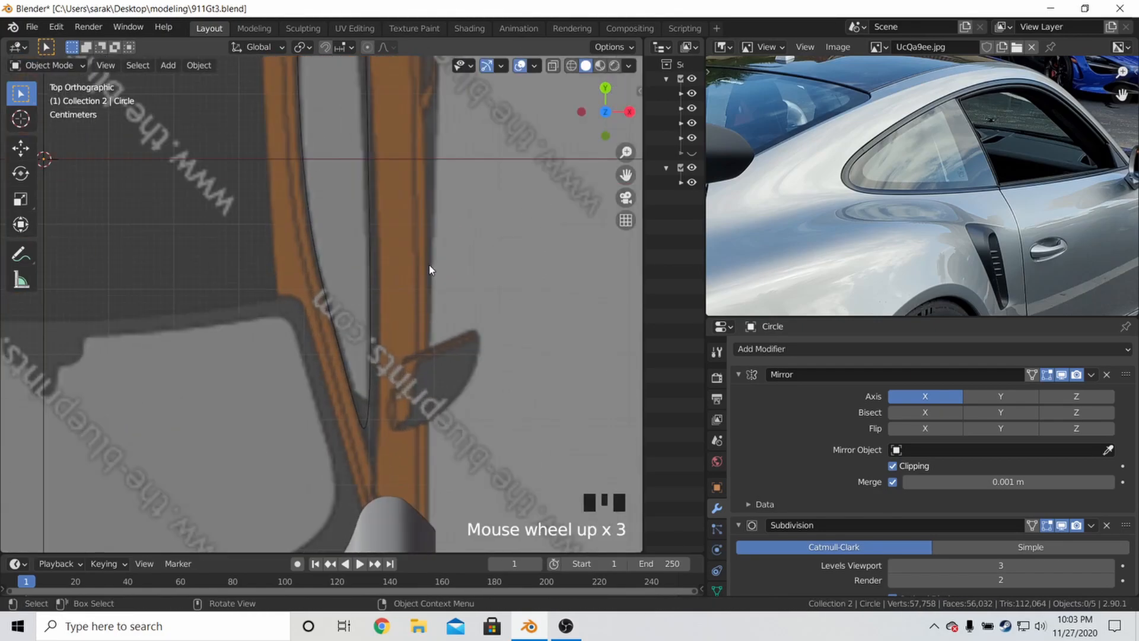
{"action": "scroll", "coordinate": [429, 263], "scroll_direction": "down", "scroll_amount": 6}
{"action": "middle_click_drag", "start_coordinate": [418, 236], "coordinate": [318, 186]}
{"action": "key", "text": "Tab"}
{"action": "key", "text": "KP_1"}
{"action": "key", "text": "alt+a"}
{"action": "scroll", "coordinate": [293, 231], "scroll_direction": "up", "scroll_amount": 4}
{"action": "scroll", "coordinate": [334, 260], "scroll_direction": "up", "scroll_amount": 4}
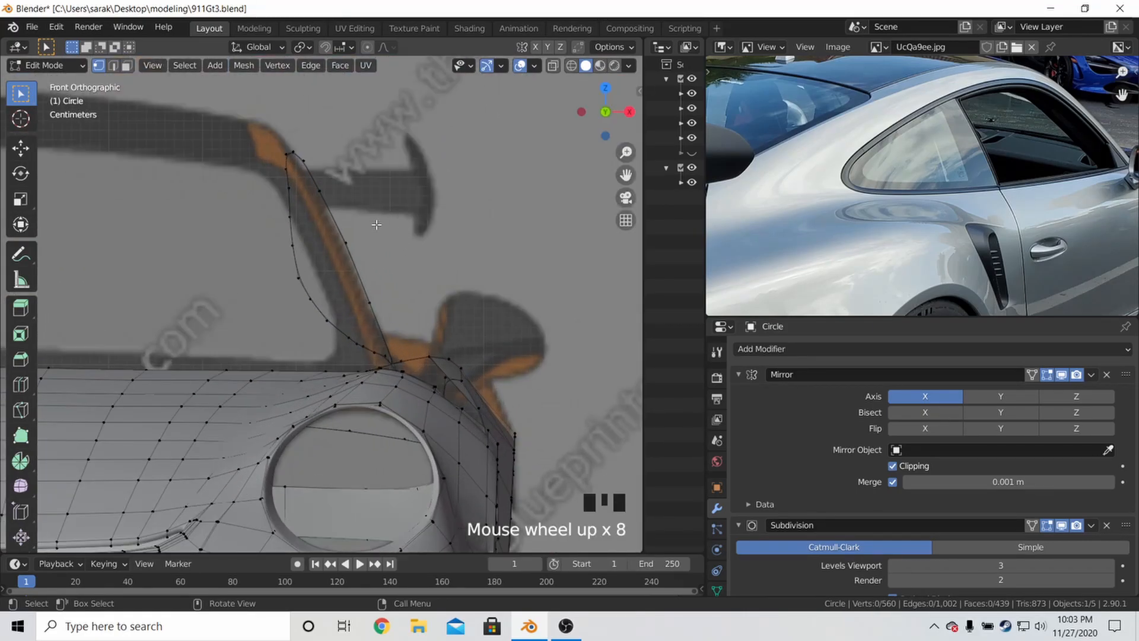
{"action": "key", "text": "KP_3"}
{"action": "key", "text": "KP_1"}
Select the whole linked window outline and shift it slightly along X to fit the front view blueprint
{"action": "key", "text": "a"}
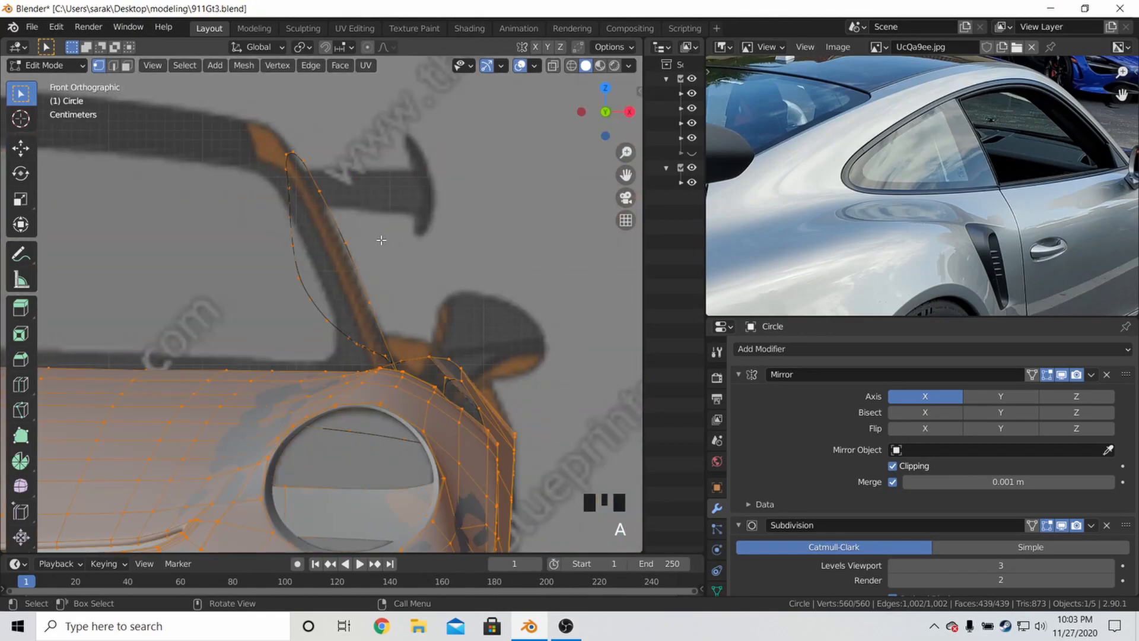
{"action": "key", "text": "a"}
{"action": "key", "text": "a"}
{"action": "key", "text": "l"}
{"action": "key", "text": "g"}
{"action": "key", "text": "x"}
{"action": "left_click", "coordinate": [341, 241]}
Move the single vertex near the top of the window outline by about -0.001 m along X
{"action": "left_click", "coordinate": [287, 189]}
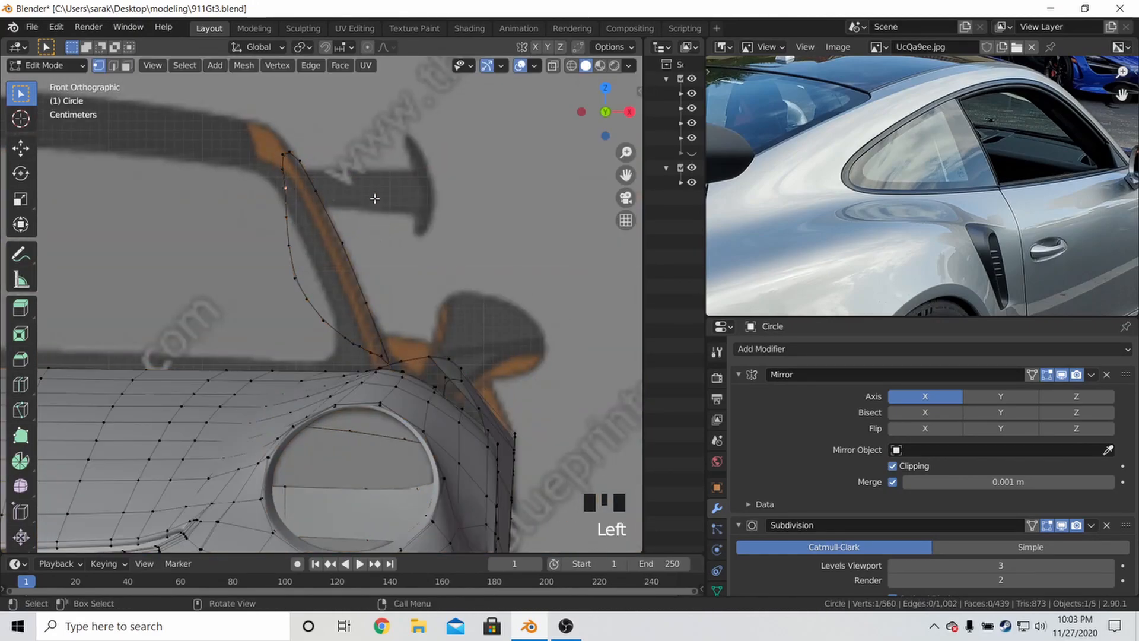
{"action": "key", "text": "g"}
{"action": "key", "text": "x"}
{"action": "left_click", "coordinate": [363, 200]}
Inspect the window outline against the rear blueprint with different shading and from several angles
{"action": "key", "text": "ctrl+KP_1"}
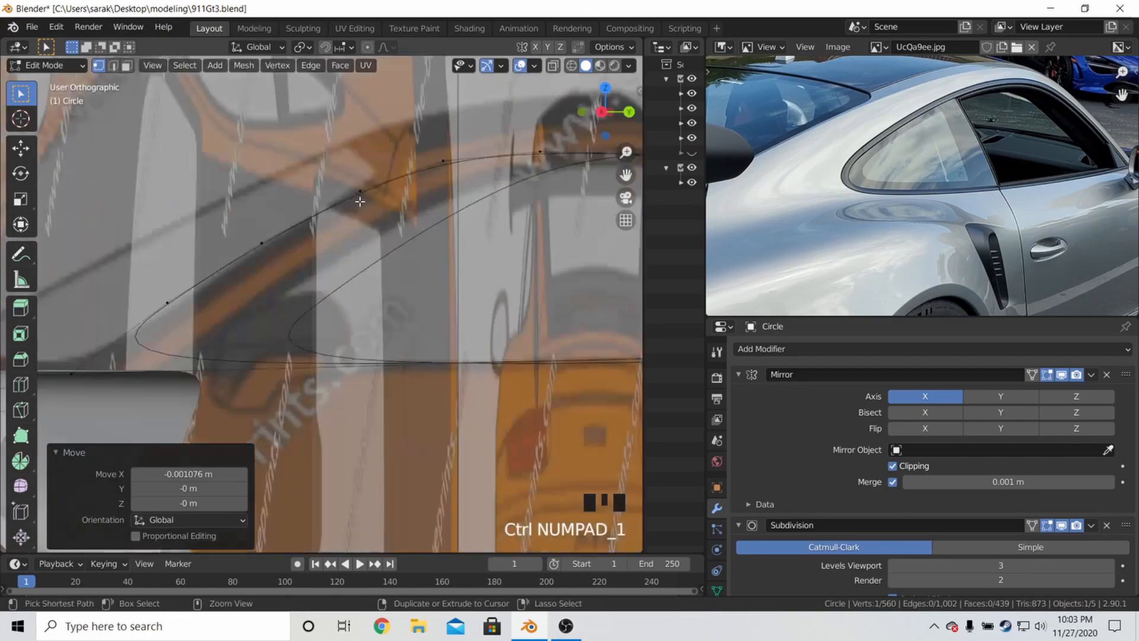
{"action": "key", "text": "a"}
{"action": "key", "text": "a"}
{"action": "key", "text": "a"}
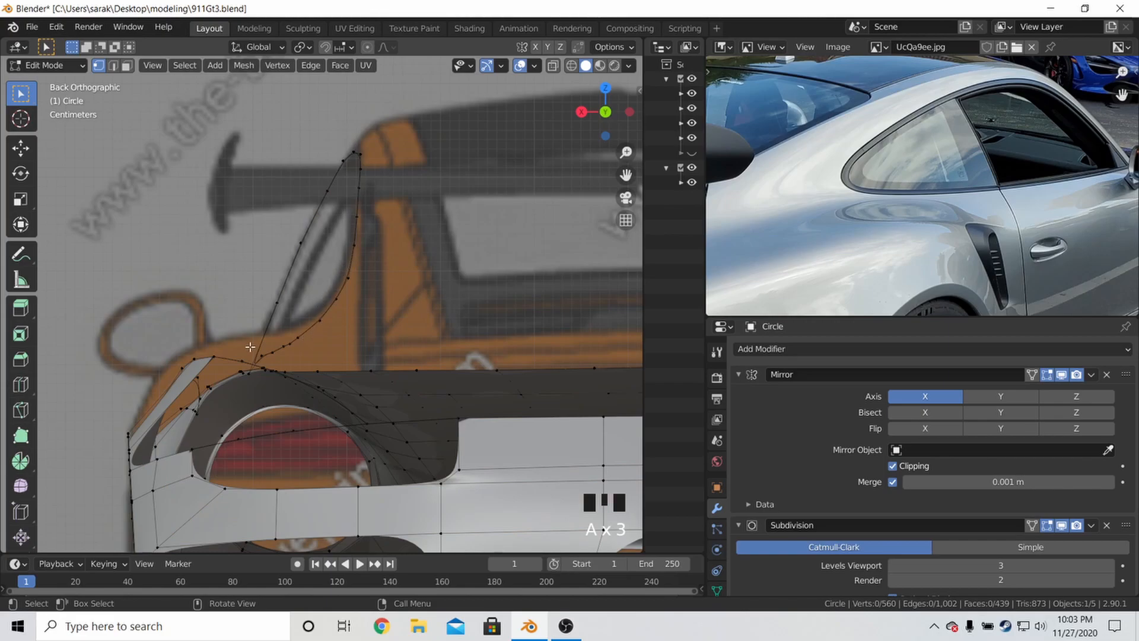
{"action": "key", "text": "z"}
{"action": "left_click", "coordinate": [105, 355]}
{"action": "middle_click_drag", "start_coordinate": [106, 355], "coordinate": [221, 351]}
{"action": "scroll", "coordinate": [221, 352], "scroll_direction": "down", "scroll_amount": 4}
{"action": "key", "text": "z"}
{"action": "left_click", "coordinate": [315, 345]}
{"action": "scroll", "coordinate": [314, 344], "scroll_direction": "down", "scroll_amount": 3}
{"action": "middle_click_drag", "start_coordinate": [315, 345], "coordinate": [321, 359]}
{"action": "key", "text": "ctrl+KP_1"}
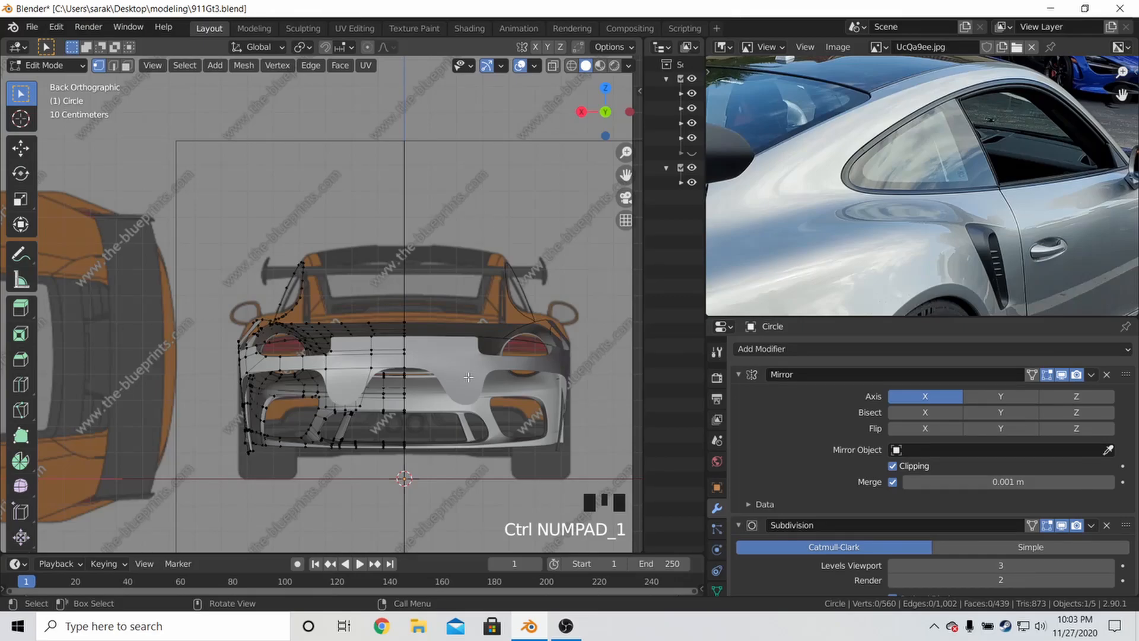
Select the six vertices along the rear fender's upper edge and move them about 0.0217 m in X and 0.001 m in Z
{"action": "scroll", "coordinate": [184, 298], "scroll_direction": "up", "scroll_amount": 5}
{"action": "key", "text": "KP_3"}
{"action": "mouse_move", "coordinate": [184, 298]}
{"action": "middle_mouse_down", "text": "shift"}
{"action": "mouse_move", "coordinate": [544, 267]}
{"action": "mouse_move", "coordinate": [518, 272]}
{"action": "middle_mouse_up", "text": "shift"}
{"action": "middle_click_drag", "start_coordinate": [83, 314], "coordinate": [495, 312], "text": "shift"}
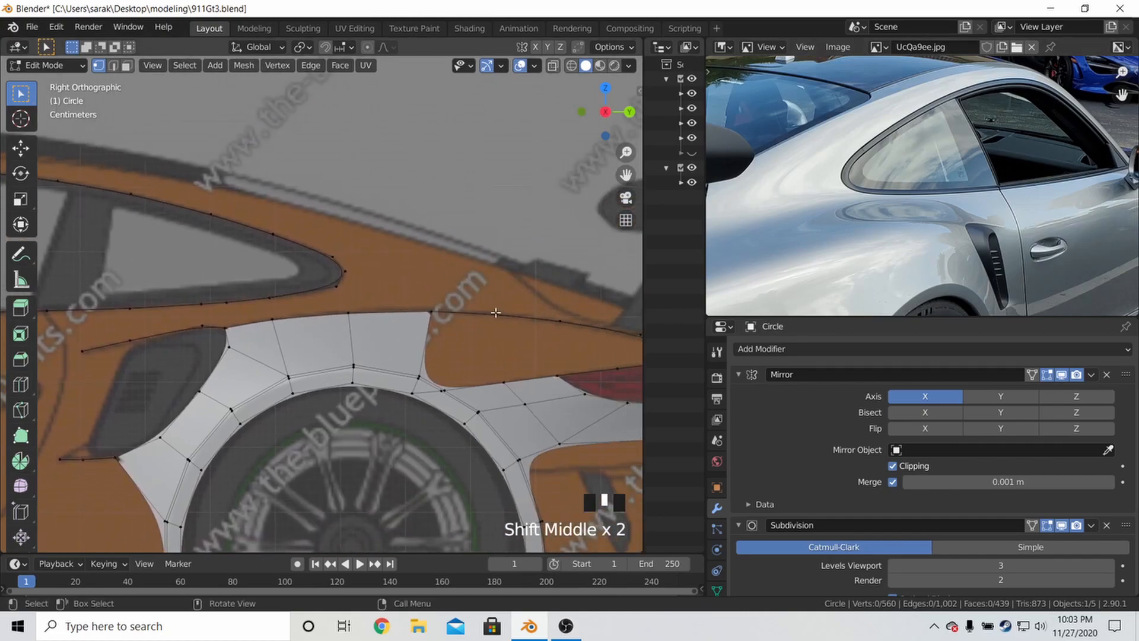
{"action": "left_click", "coordinate": [256, 318]}
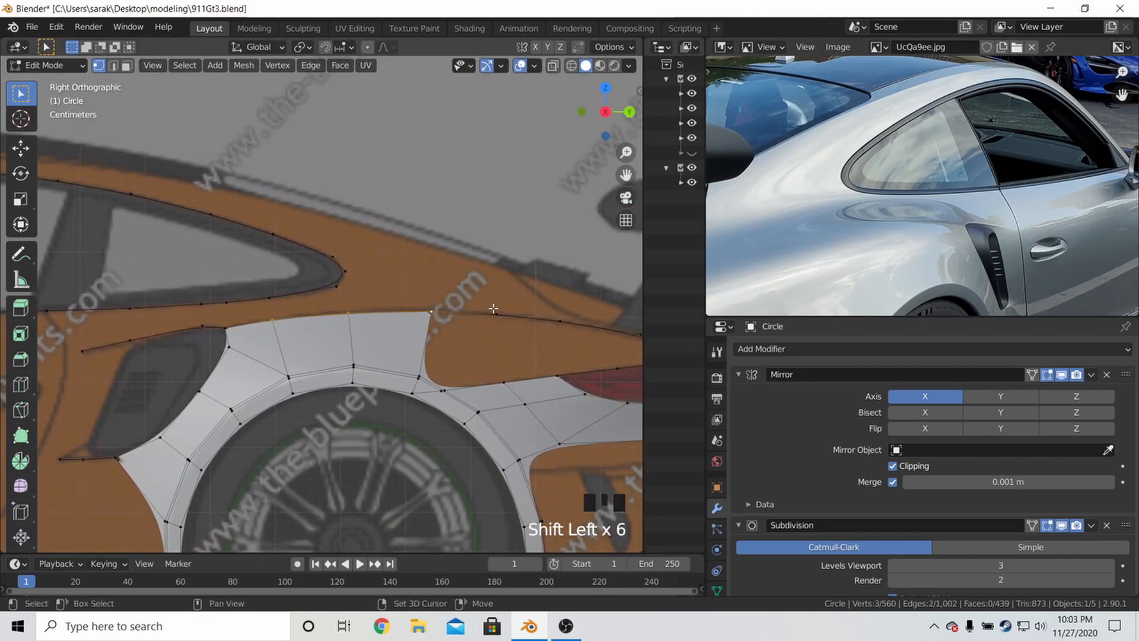
{"action": "middle_click_drag", "start_coordinate": [487, 308], "coordinate": [417, 304], "text": "shift"}
{"action": "left_click", "coordinate": [569, 326], "text": "shift"}
{"action": "middle_click_drag", "start_coordinate": [547, 310], "coordinate": [425, 295], "text": "shift"}
{"action": "key", "text": "KP_1"}
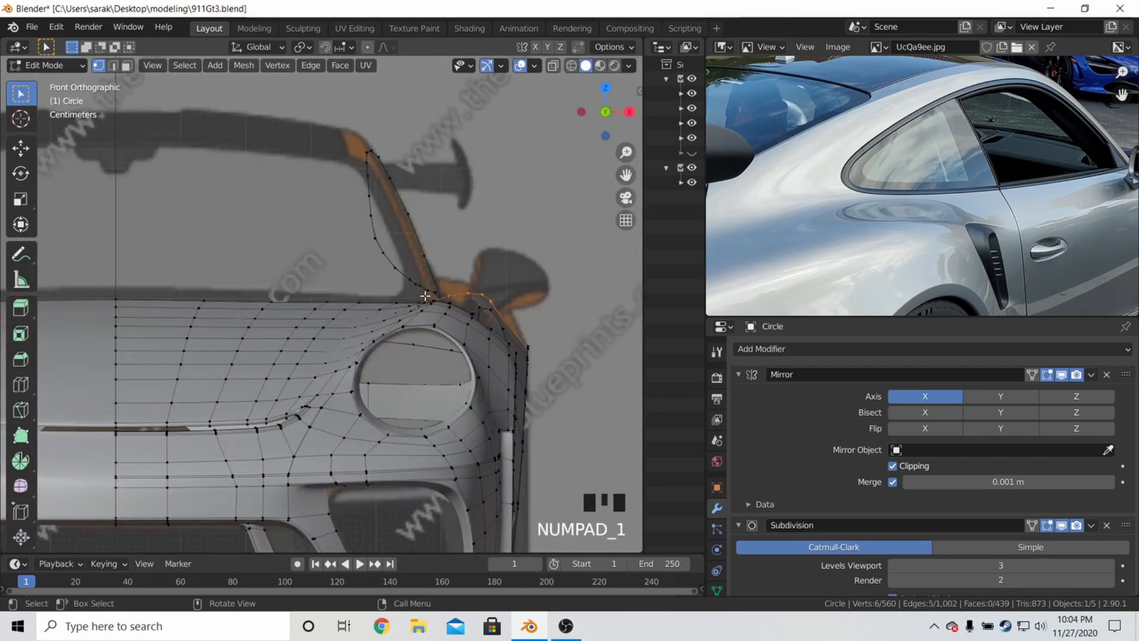
{"action": "key", "text": "ctrl+KP_1"}
{"action": "scroll", "coordinate": [448, 304], "scroll_direction": "up", "scroll_amount": 4}
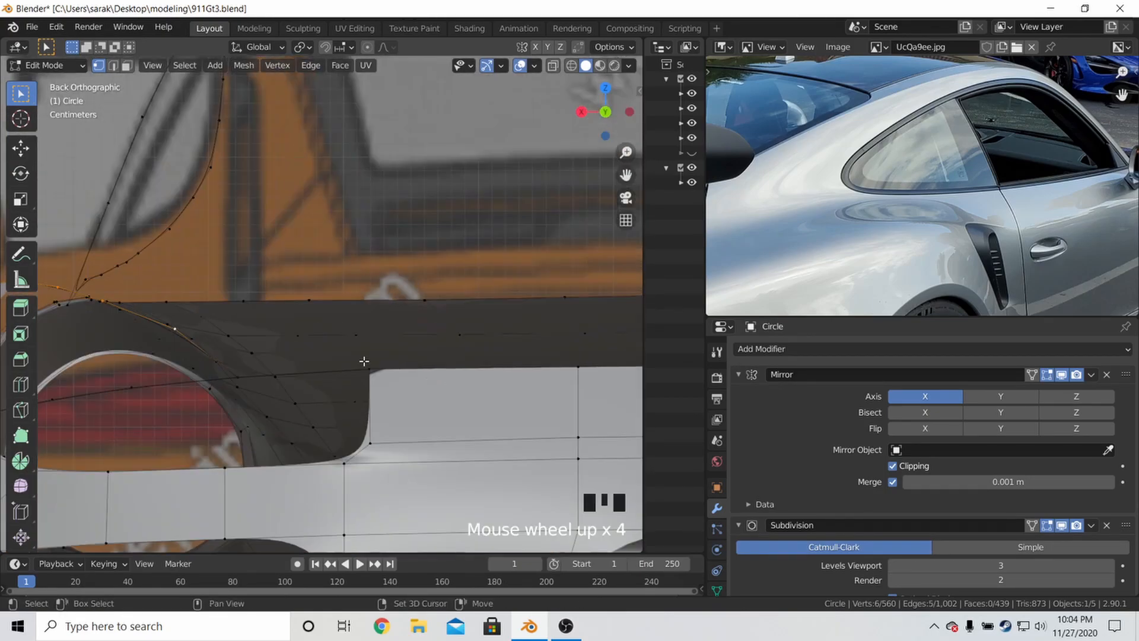
{"action": "middle_click_drag", "start_coordinate": [447, 304], "coordinate": [480, 269], "text": "shift"}
{"action": "key", "text": "g"}
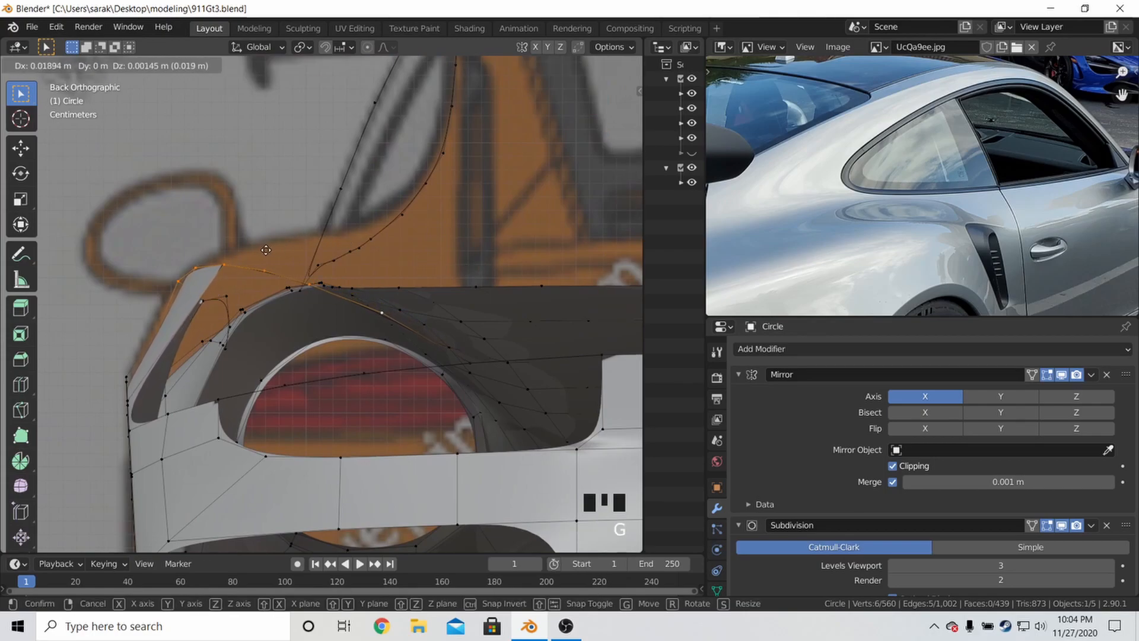
{"action": "left_click", "coordinate": [247, 260]}
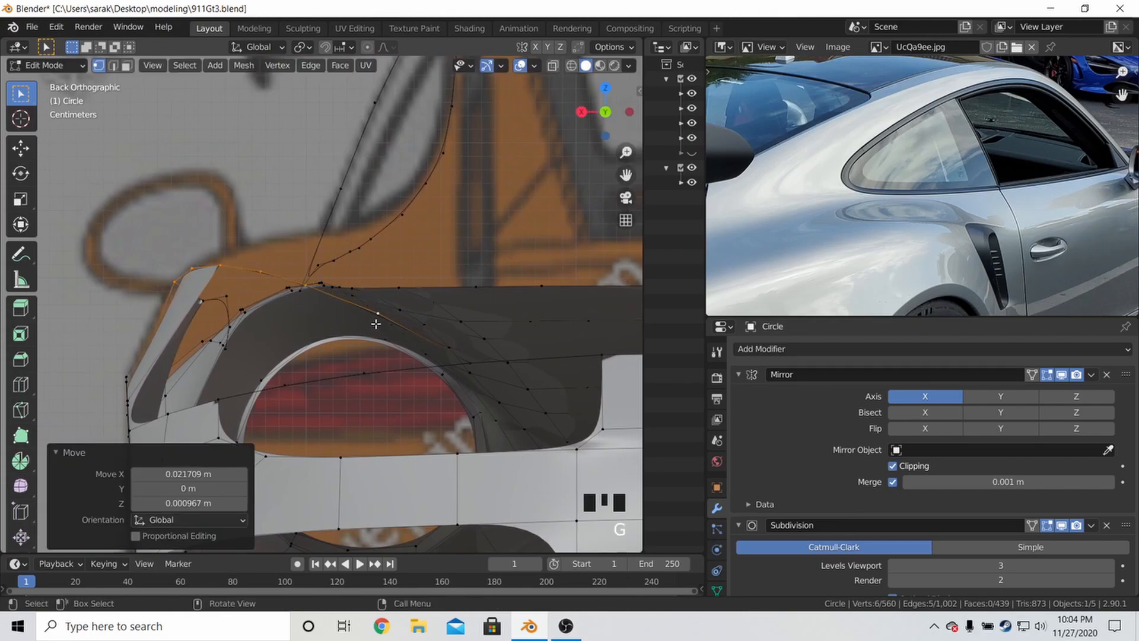
Nudge the selected fender edge about another 0.0023 m along X and check the shape in object mode
{"action": "key", "text": "g"}
{"action": "key", "text": "x"}
{"action": "left_click", "coordinate": [172, 268]}
{"action": "key", "text": "KP_7"}
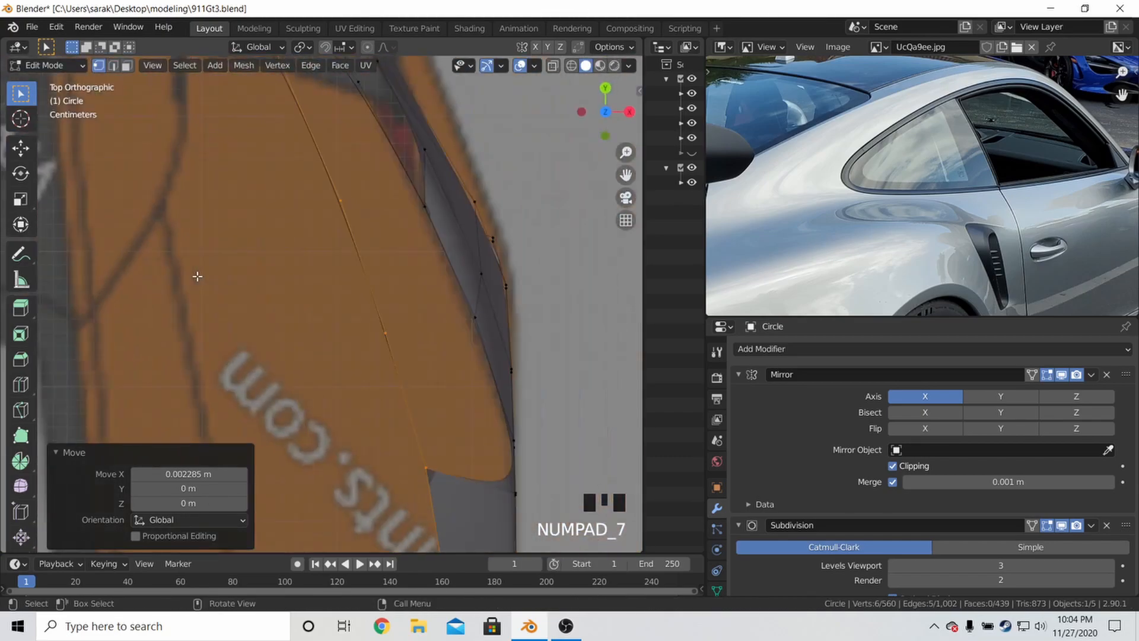
{"action": "scroll", "coordinate": [265, 263], "scroll_direction": "down", "scroll_amount": 3}
{"action": "key", "text": "Tab"}
{"action": "scroll", "coordinate": [432, 282], "scroll_direction": "down", "scroll_amount": 1}
{"action": "middle_click_drag", "start_coordinate": [432, 282], "coordinate": [225, 249]}
In the back view, move the fender's upper corner vertex outward to match the blueprint contour
{"action": "key", "text": "Tab"}
{"action": "key", "text": "ctrl+KP_1"}
{"action": "scroll", "coordinate": [181, 210], "scroll_direction": "up", "scroll_amount": 6}
{"action": "left_click", "coordinate": [237, 246]}
{"action": "key", "text": "g"}
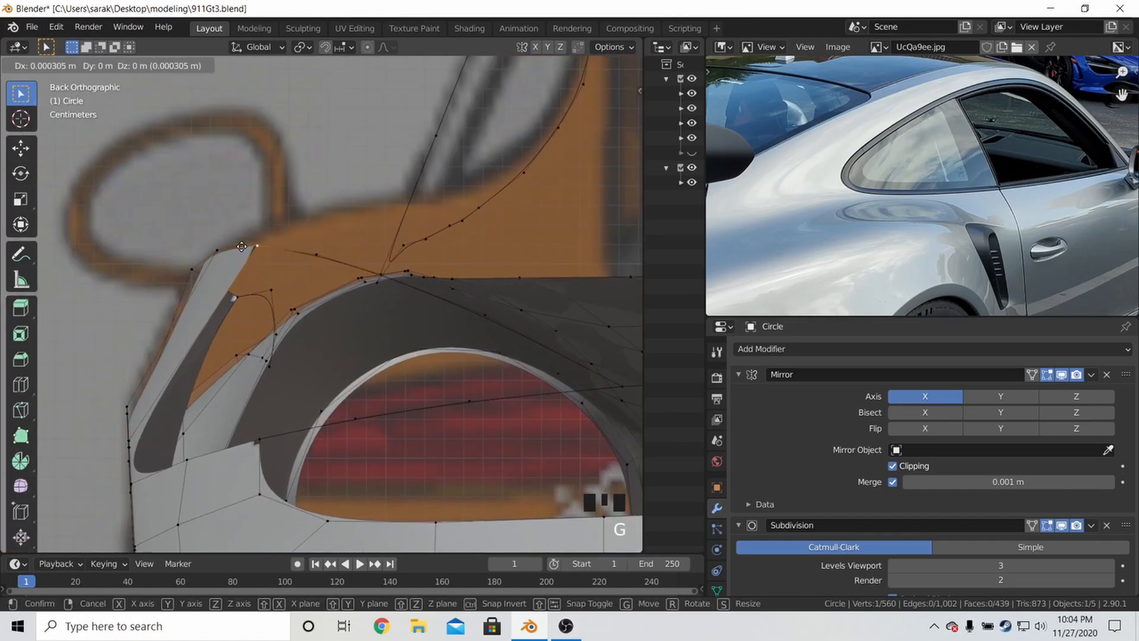
{"action": "left_click", "coordinate": [221, 246]}
In the back view, move the next vertex on the fender's upper line about 0.012 m outward along X
{"action": "left_click", "coordinate": [308, 250]}
{"action": "key", "text": "g"}
{"action": "key", "text": "x"}
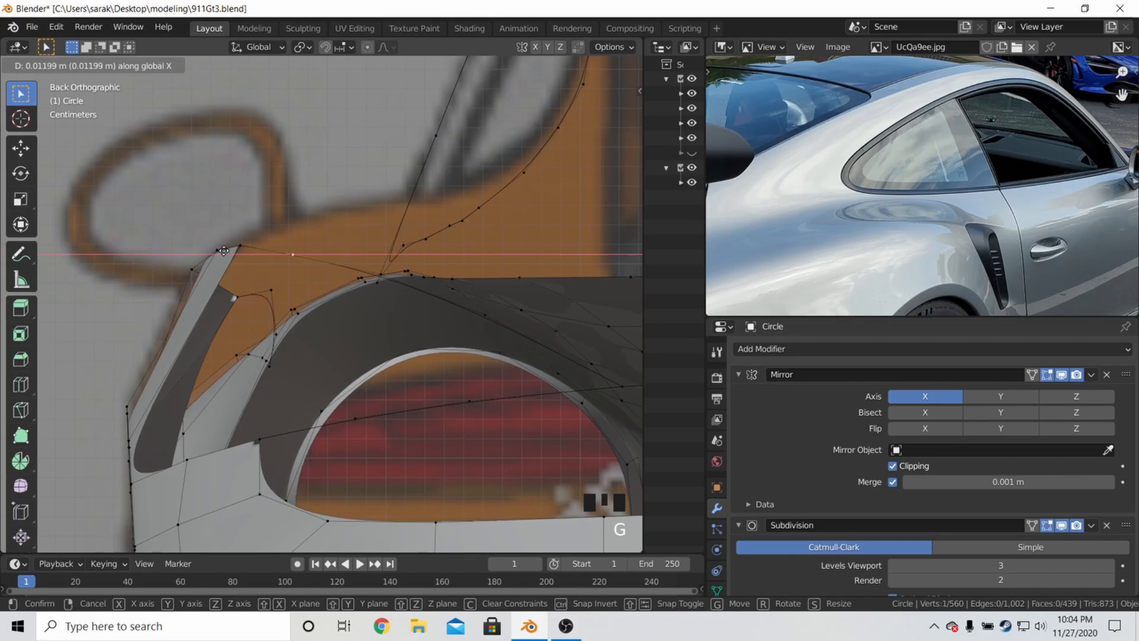
{"action": "left_click", "coordinate": [227, 251]}
Delete the rearmost edge of the fender's upper line and join its loose end vertex to the outline vertex beneath it
{"action": "left_click", "coordinate": [484, 313]}
{"action": "middle_click_drag", "start_coordinate": [545, 357], "coordinate": [460, 333], "text": "shift"}
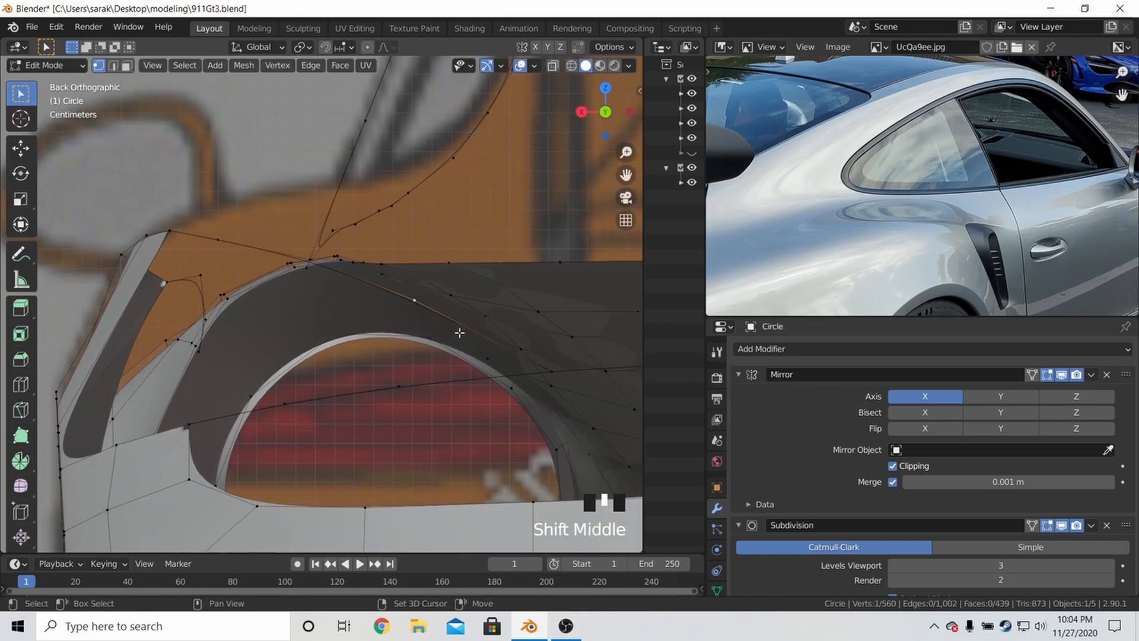
{"action": "left_click", "coordinate": [522, 351], "text": "shift"}
{"action": "middle_click_drag", "start_coordinate": [537, 363], "coordinate": [582, 417]}
{"action": "key", "text": "x"}
{"action": "middle_click_drag", "start_coordinate": [522, 388], "coordinate": [376, 300], "text": "shift"}
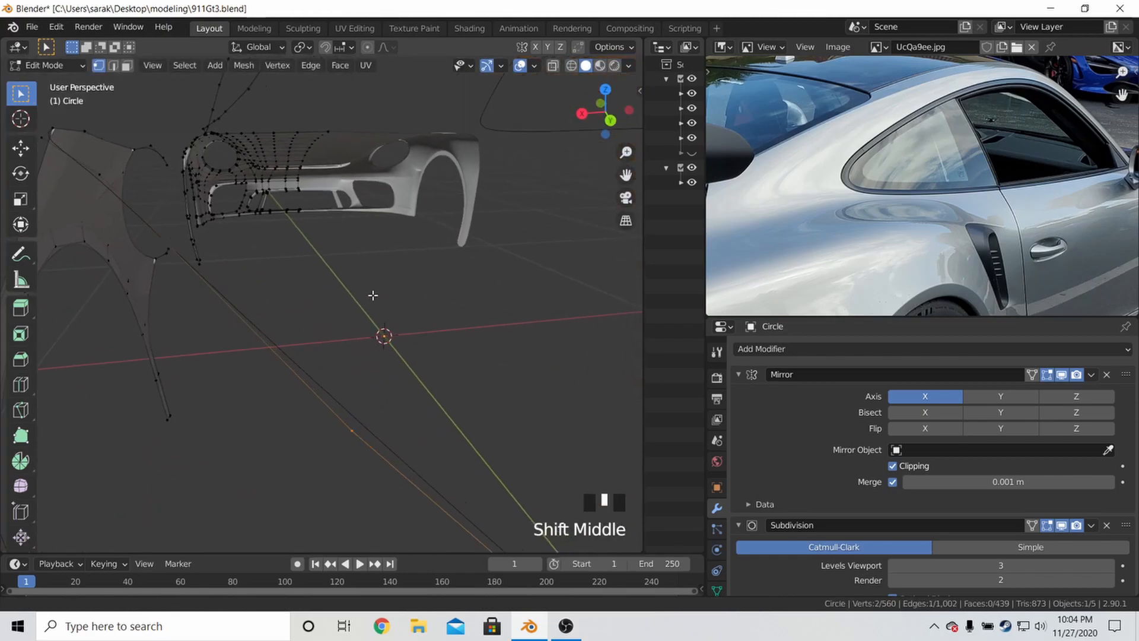
{"action": "scroll", "coordinate": [377, 306], "scroll_direction": "down", "scroll_amount": 5}
{"action": "key", "text": "x"}
{"action": "left_click", "coordinate": [367, 323]}
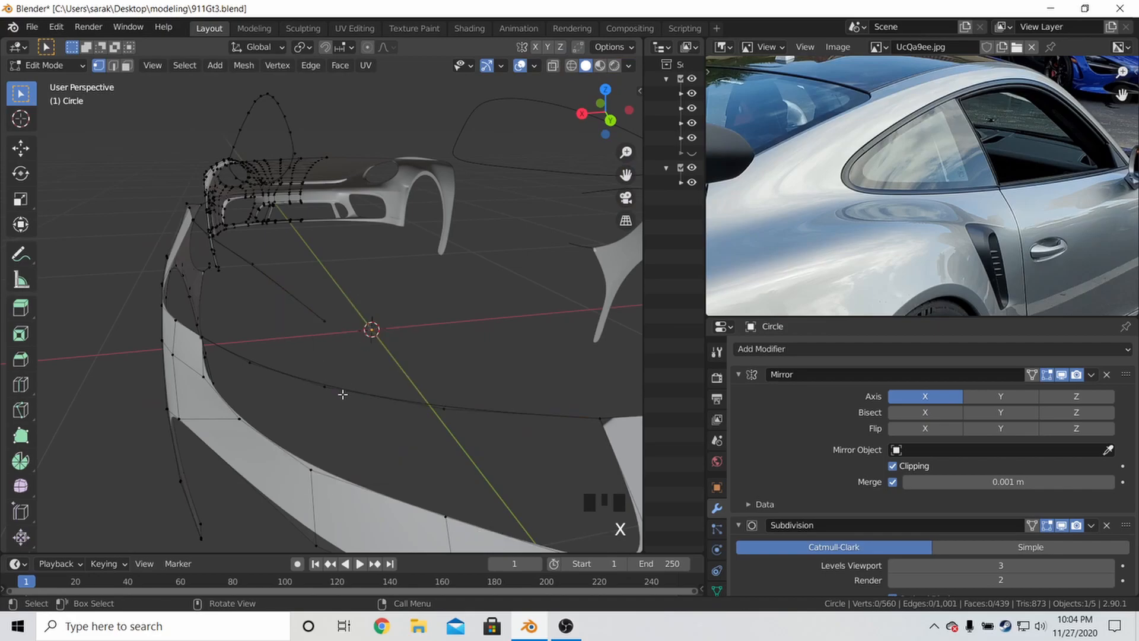
{"action": "left_click", "coordinate": [332, 323]}
Try sliding the upper line's end vertex along its edge while checking the rear fender reference photo
{"action": "key", "text": "g"}
{"action": "key", "text": "g"}
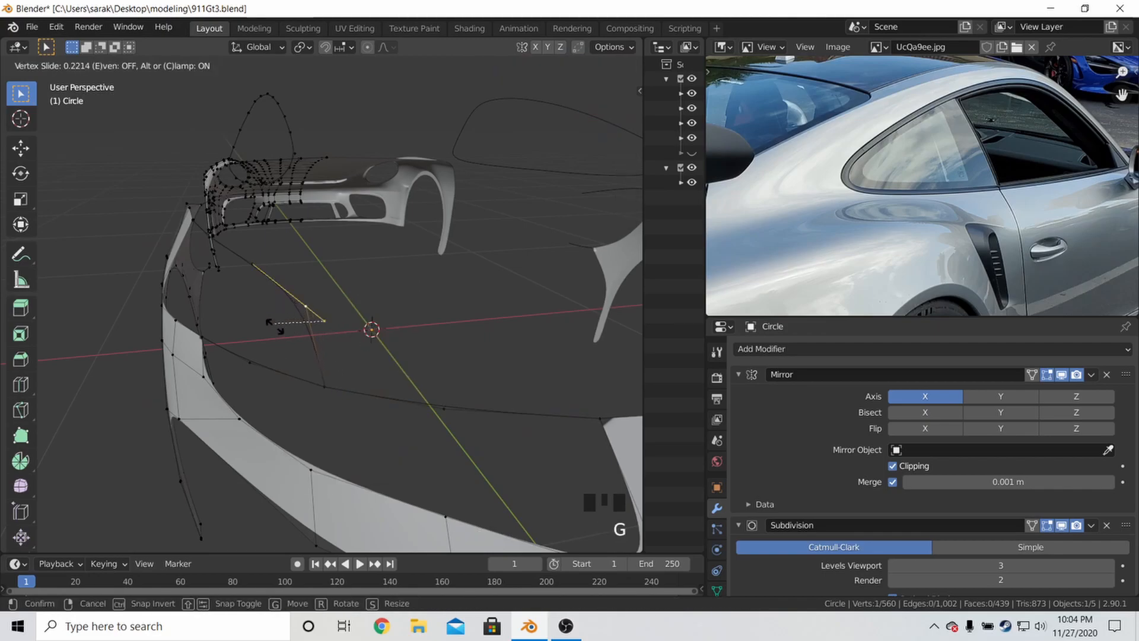
{"action": "right_click", "coordinate": [209, 336]}
{"action": "middle_click_drag", "start_coordinate": [833, 178], "coordinate": [969, 56]}
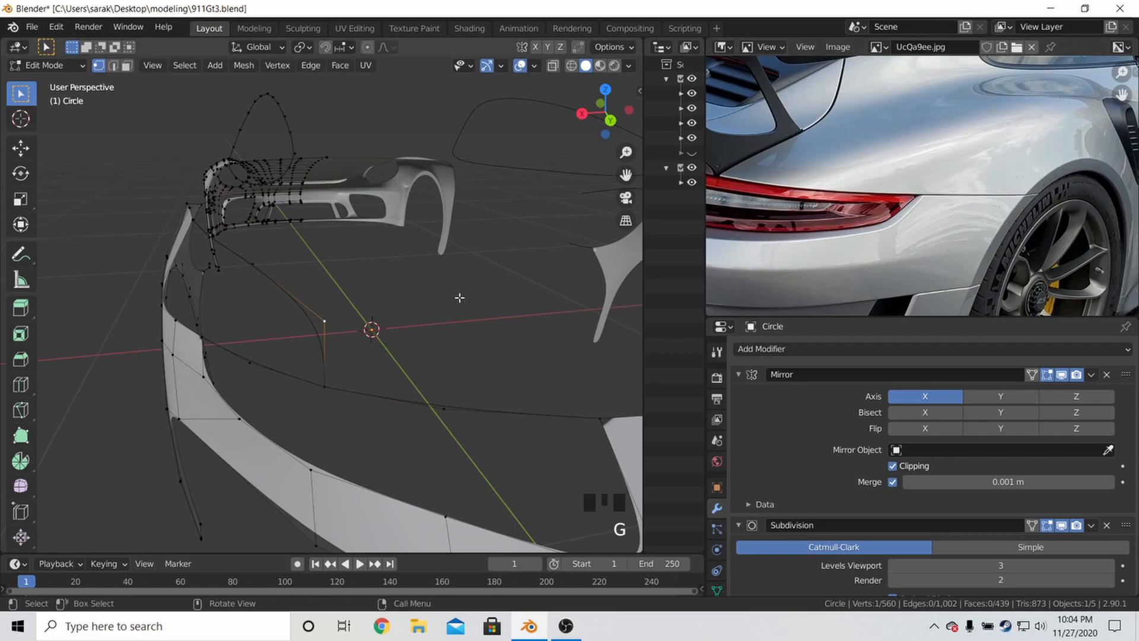
{"action": "key", "text": "g"}
{"action": "key", "text": "g"}
{"action": "right_click", "coordinate": [330, 326]}
Move the upper line's end vertex about 0.039 m along X, and in the top view bring it back about 0.016 m
{"action": "key", "text": "g"}
{"action": "key", "text": "x"}
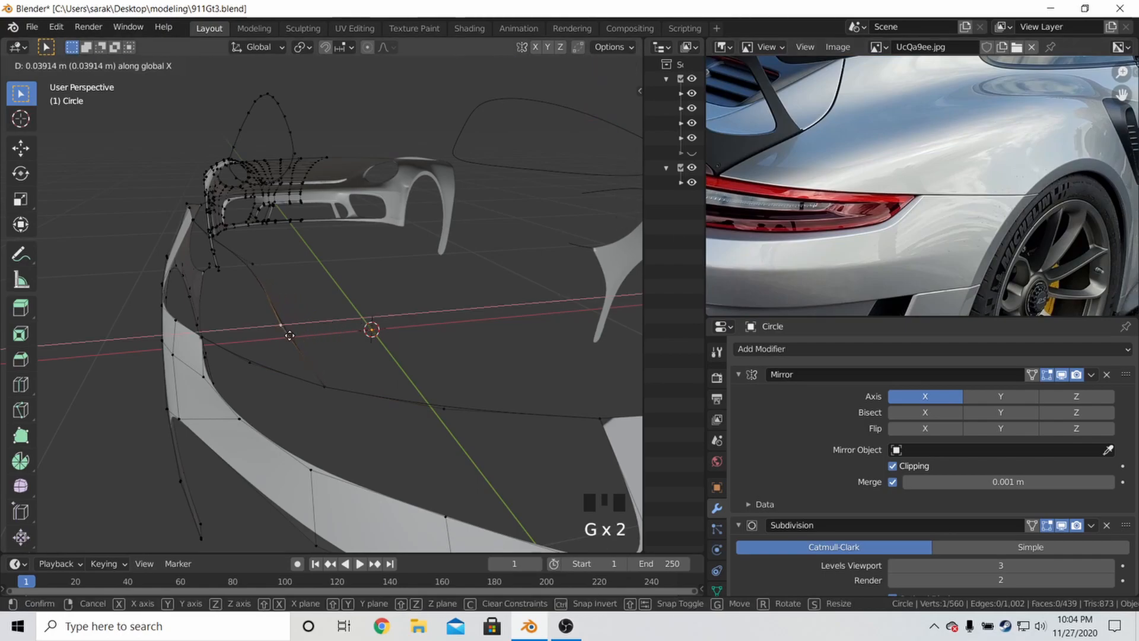
{"action": "left_click", "coordinate": [290, 335]}
{"action": "key", "text": "KP_7"}
{"action": "key", "text": "g"}
{"action": "key", "text": "x"}
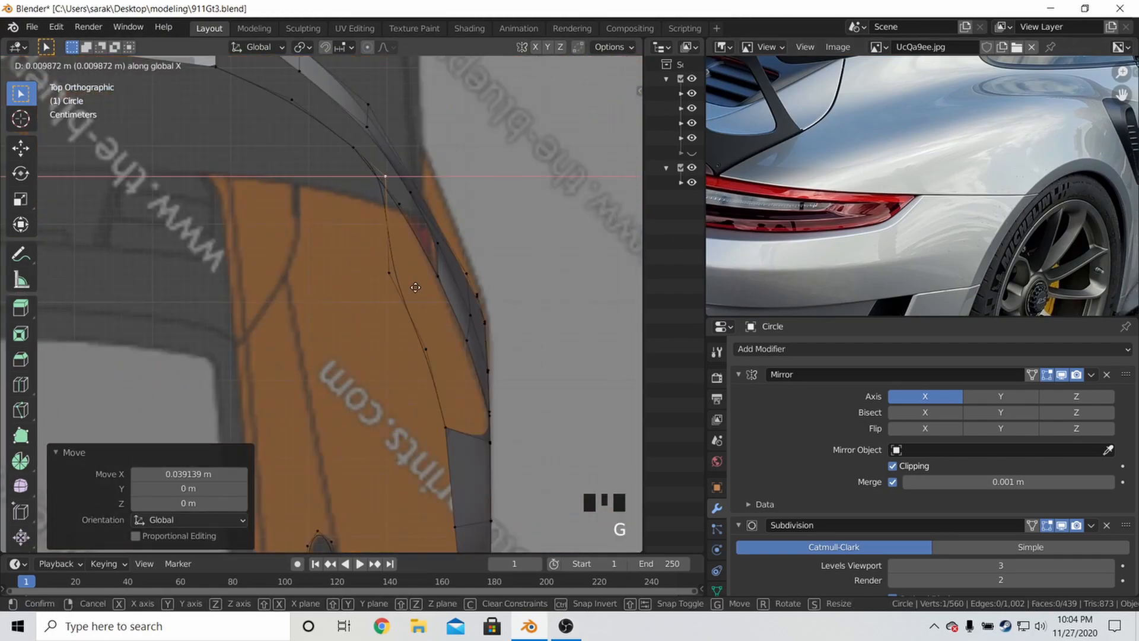
{"action": "left_click", "coordinate": [412, 300]}
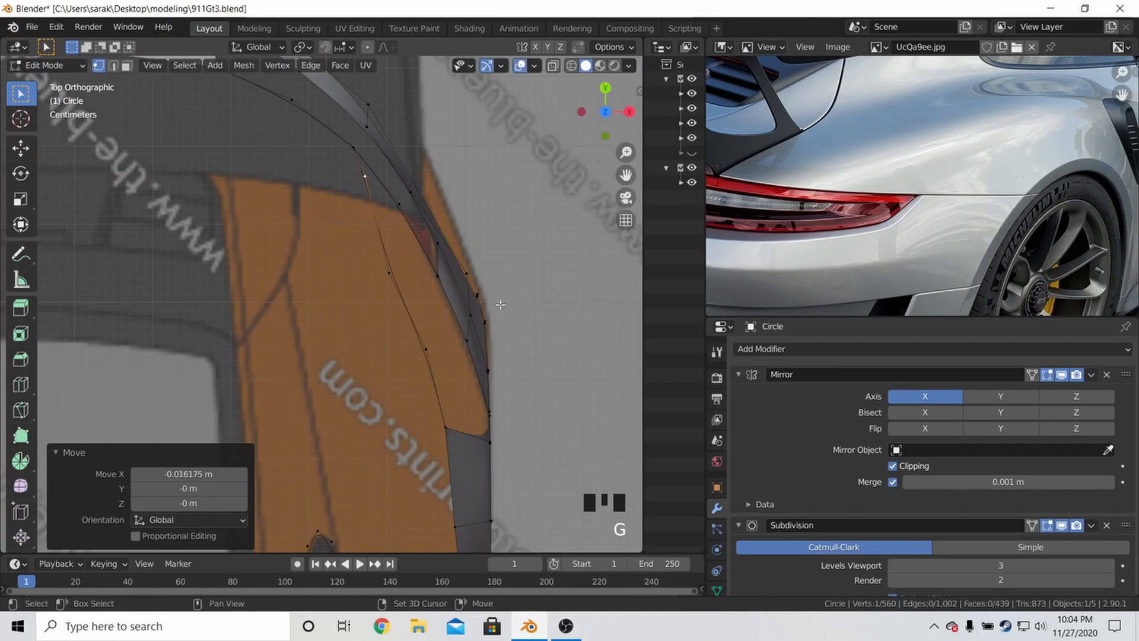
In the top view, adjust the upper line's second-to-last vertex along X to smooth the curve
{"action": "left_click", "coordinate": [391, 284]}
{"action": "key", "text": "g"}
{"action": "key", "text": "x"}
{"action": "left_click", "coordinate": [542, 277]}
{"action": "key", "text": "Tab"}
{"action": "key", "text": "Tab"}
{"action": "key", "text": "g"}
{"action": "key", "text": "x"}
{"action": "left_click", "coordinate": [392, 228]}
Nudge the end vertex of the fender's upper line about 0.002 m along X
{"action": "left_click", "coordinate": [371, 197]}
{"action": "key", "text": "g"}
{"action": "key", "text": "x"}
{"action": "left_click", "coordinate": [373, 195]}
In the right side view, move the end vertex forward along Y onto the blueprint's fender contour
{"action": "middle_click_drag", "start_coordinate": [395, 205], "coordinate": [400, 249]}
{"action": "key", "text": "KP_3"}
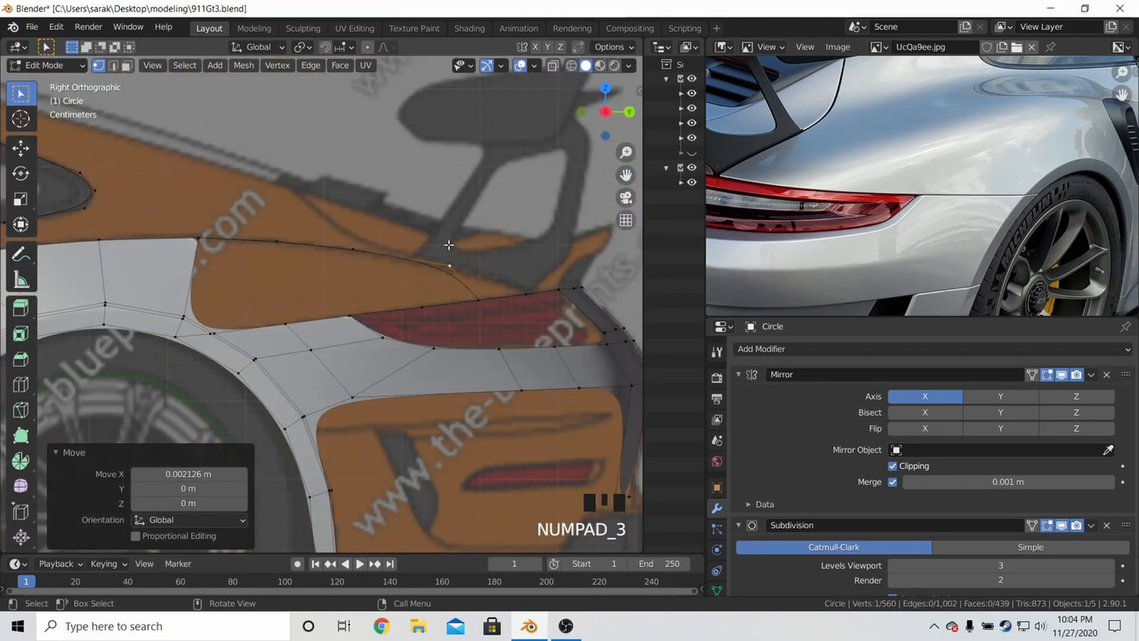
{"action": "key", "text": "g"}
{"action": "right_click", "coordinate": [426, 251]}
{"action": "key", "text": "g"}
{"action": "key", "text": "y"}
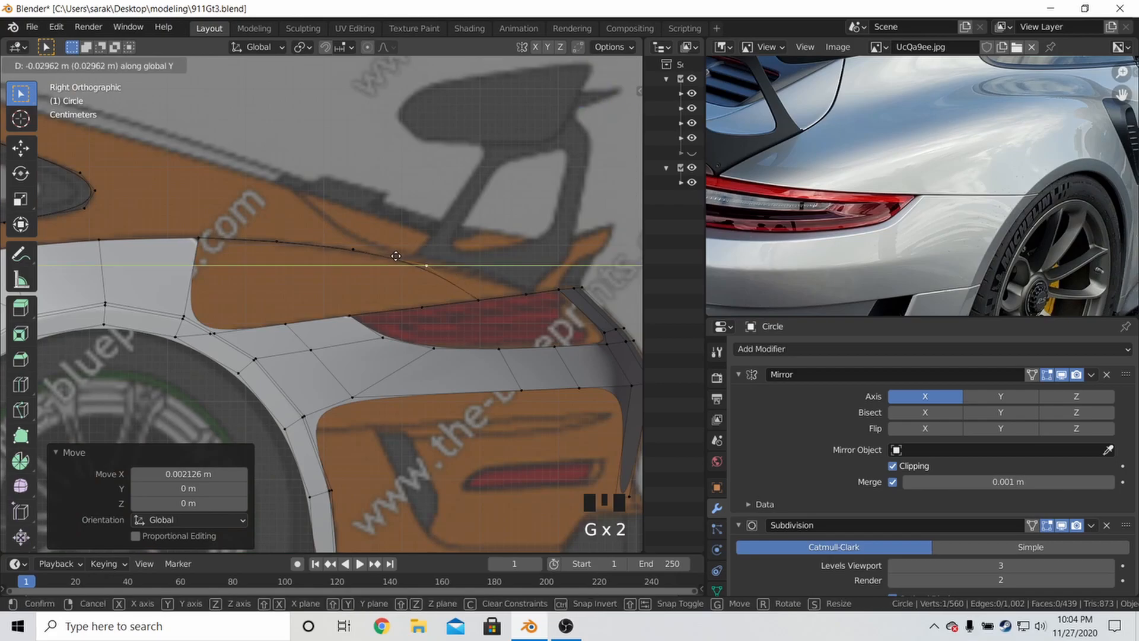
Slide the neighbouring upper-line vertex along its edge to even out the spacing and check the result in object mode
{"action": "key", "text": "g"}
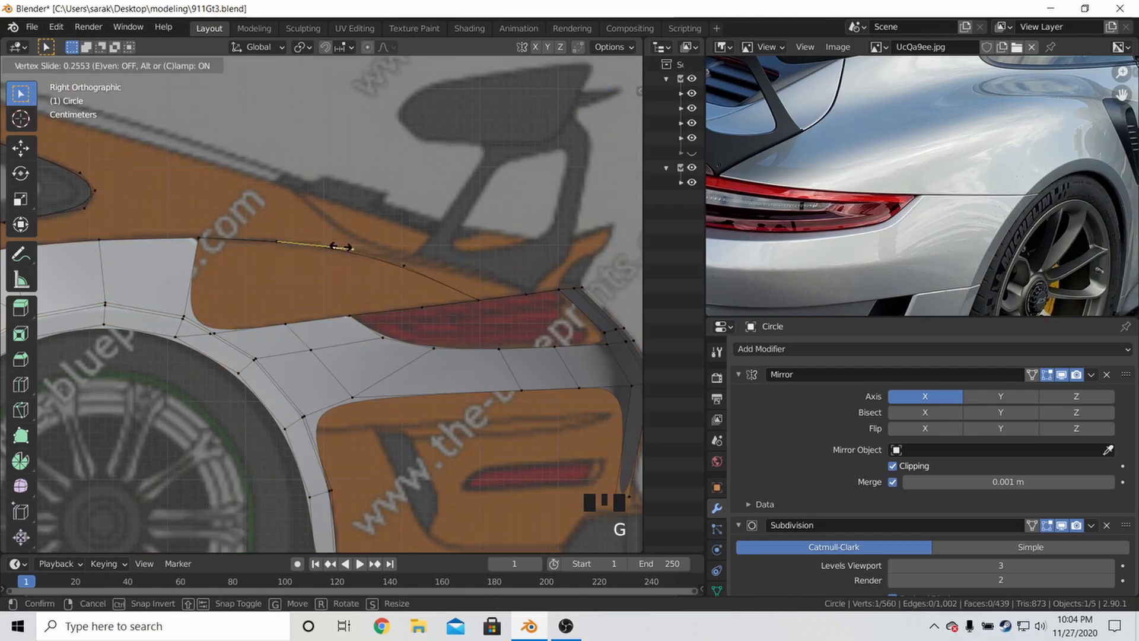
{"action": "left_click", "coordinate": [342, 246]}
{"action": "key", "text": "Tab"}
{"action": "scroll", "coordinate": [442, 264], "scroll_direction": "down", "scroll_amount": 3}
{"action": "key", "text": "Tab"}
In the top view, move the upper line's end vertex about 0.024 m outward along X and check the curve in object mode
{"action": "middle_click_drag", "start_coordinate": [445, 265], "coordinate": [335, 363]}
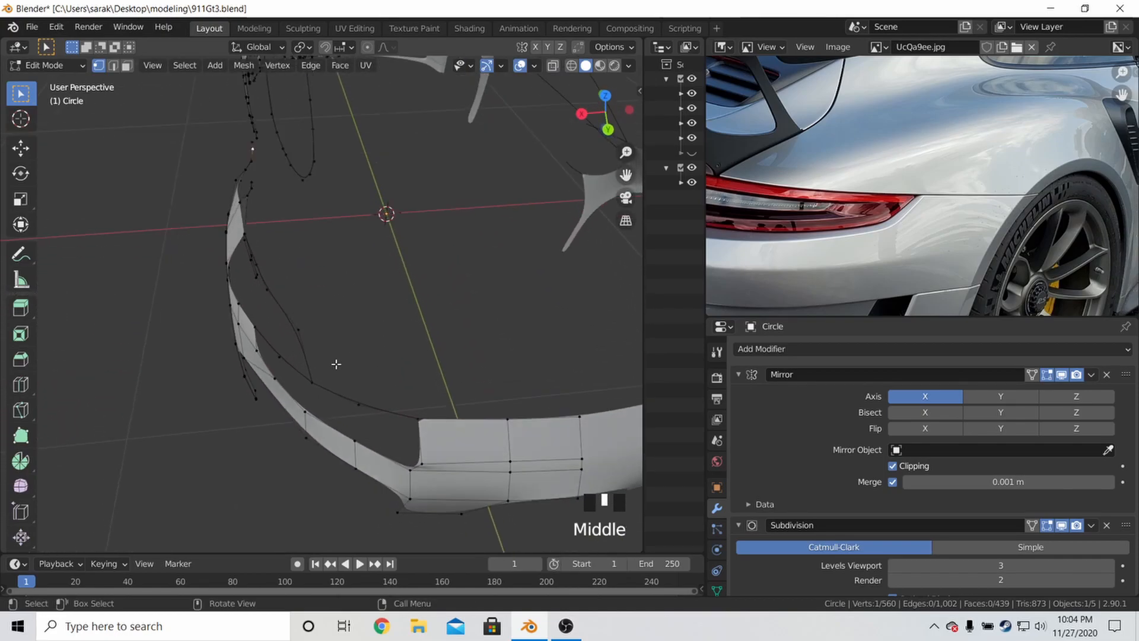
{"action": "key", "text": "KP_7"}
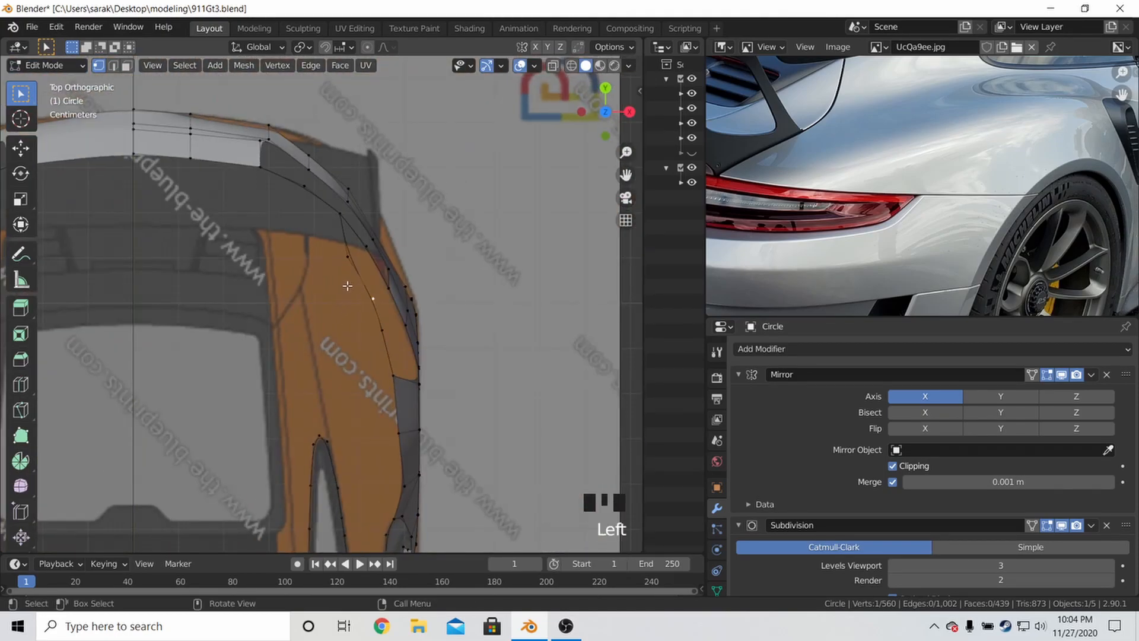
{"action": "left_click", "coordinate": [341, 268]}
{"action": "key", "text": "g"}
{"action": "left_click", "coordinate": [417, 272]}
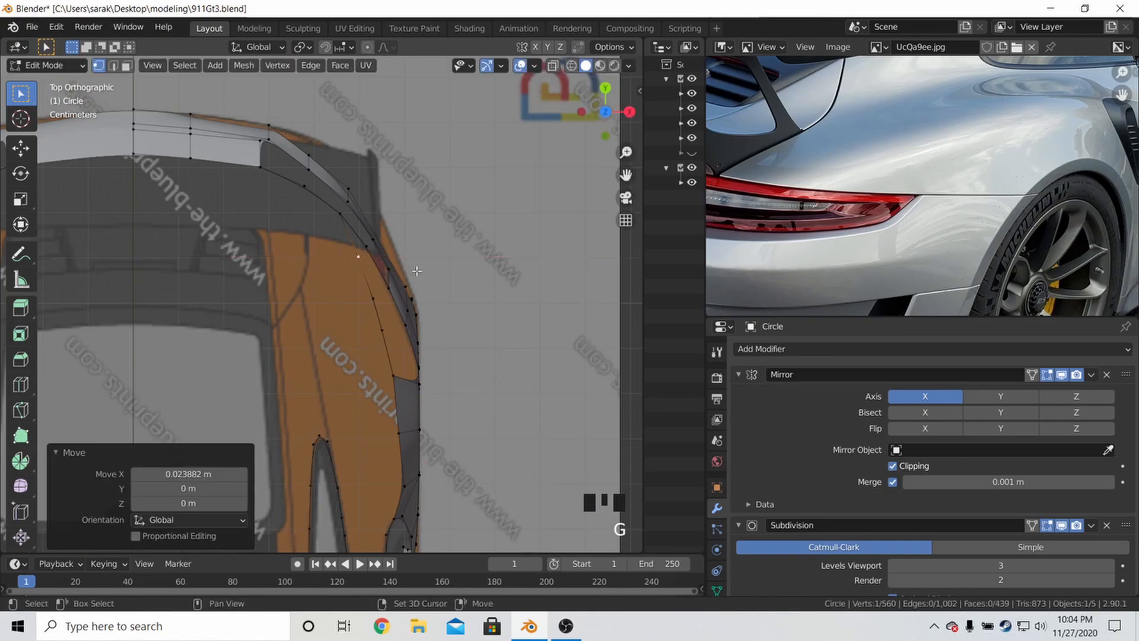
{"action": "key", "text": "Tab"}
{"action": "mouse_move", "coordinate": [362, 302]}
{"action": "middle_mouse_down"}
{"action": "mouse_move", "coordinate": [214, 218]}
{"action": "mouse_move", "coordinate": [262, 280]}
{"action": "mouse_move", "coordinate": [356, 297]}
{"action": "middle_mouse_up"}
{"action": "key", "text": "Tab"}
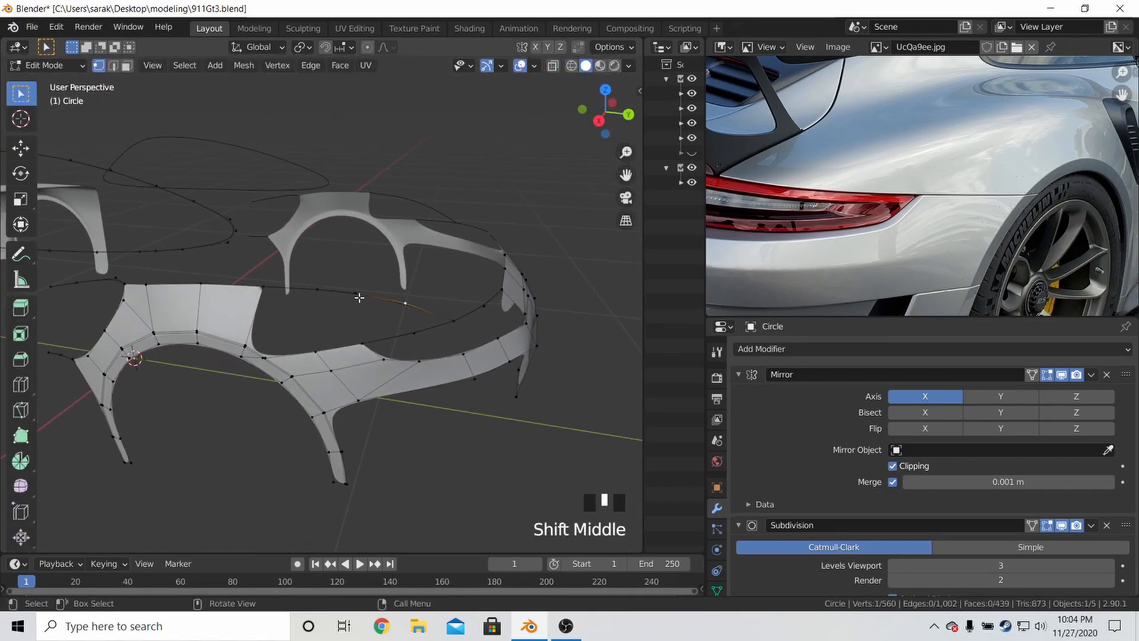
Fill the gap between the fender's upper line and the wheel arch panel with four faces
{"action": "scroll", "coordinate": [433, 325], "scroll_direction": "up", "scroll_amount": 1}
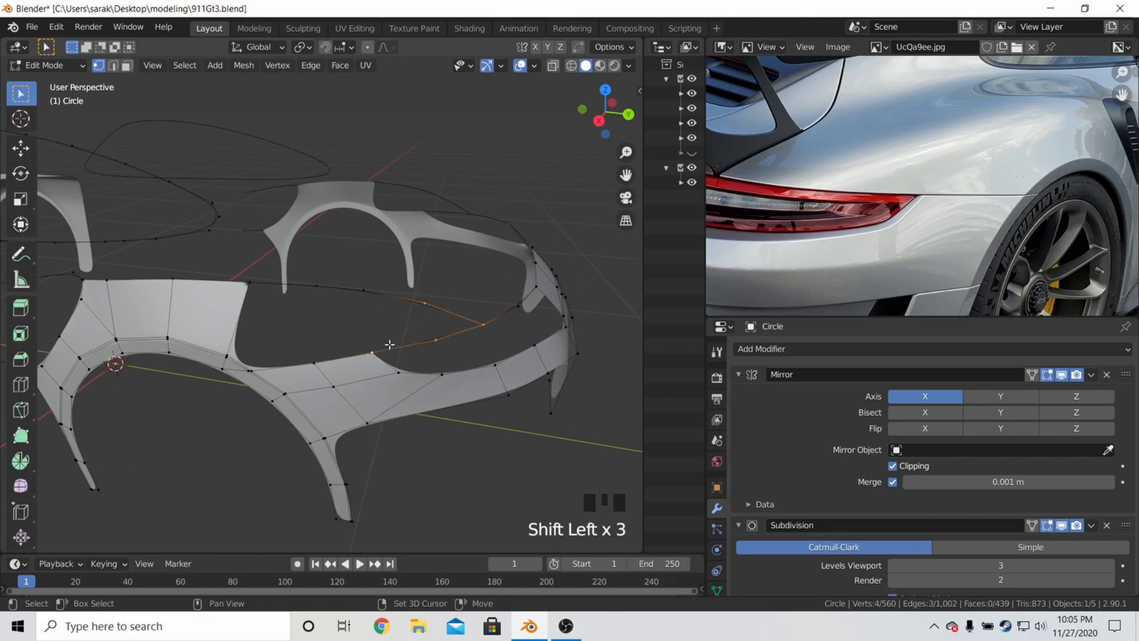
{"action": "key", "text": "f"}
{"action": "left_click", "coordinate": [317, 359], "text": "shift"}
{"action": "key", "text": "f"}
{"action": "left_click", "coordinate": [318, 357]}
{"action": "key", "text": "f"}
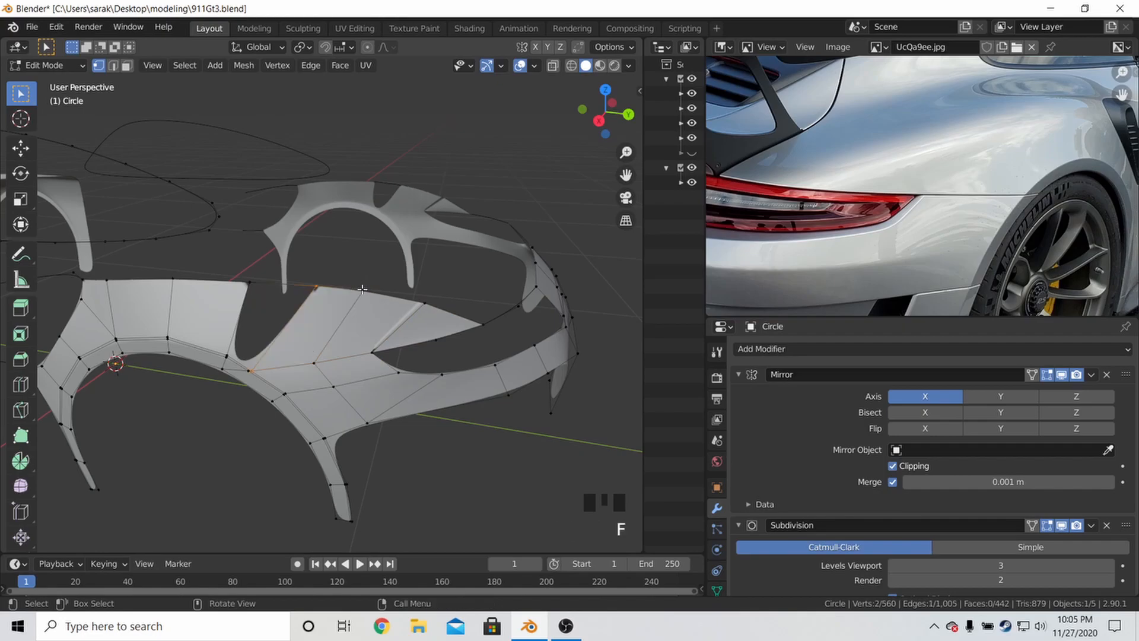
{"action": "key", "text": "f"}
Recalculate the body mesh's normals to the inside so the new fender faces shade smoothly
{"action": "key", "text": "Tab"}
{"action": "left_click", "coordinate": [328, 336]}
{"action": "right_click", "coordinate": [328, 335]}
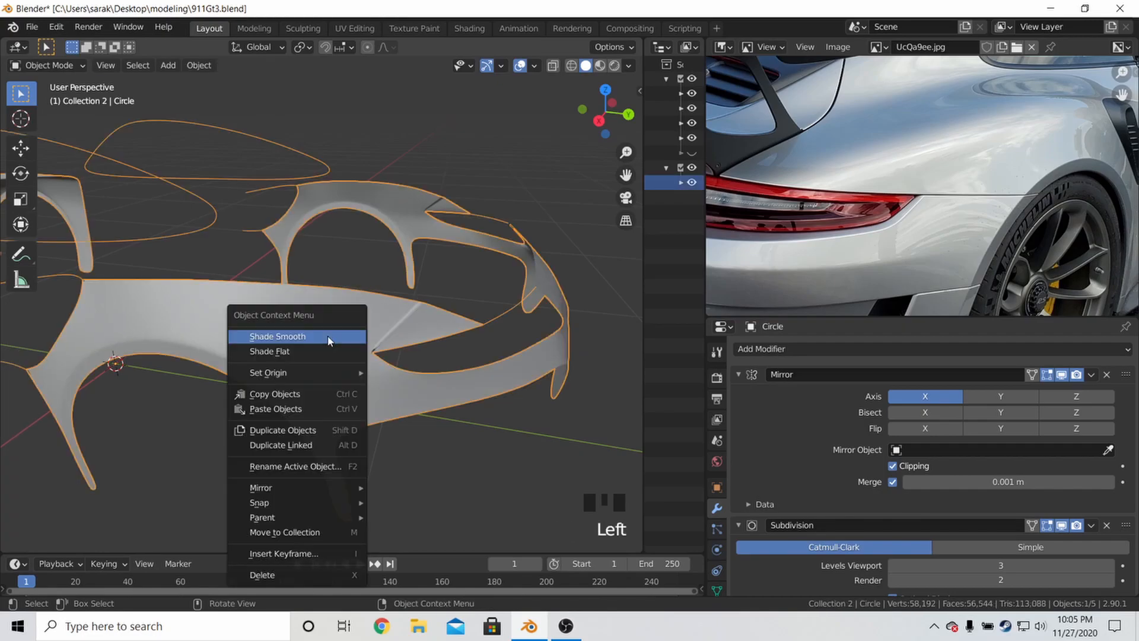
{"action": "key", "text": "Tab"}
{"action": "key", "text": "ctrl+shift+n"}
{"action": "key", "text": "Tab"}
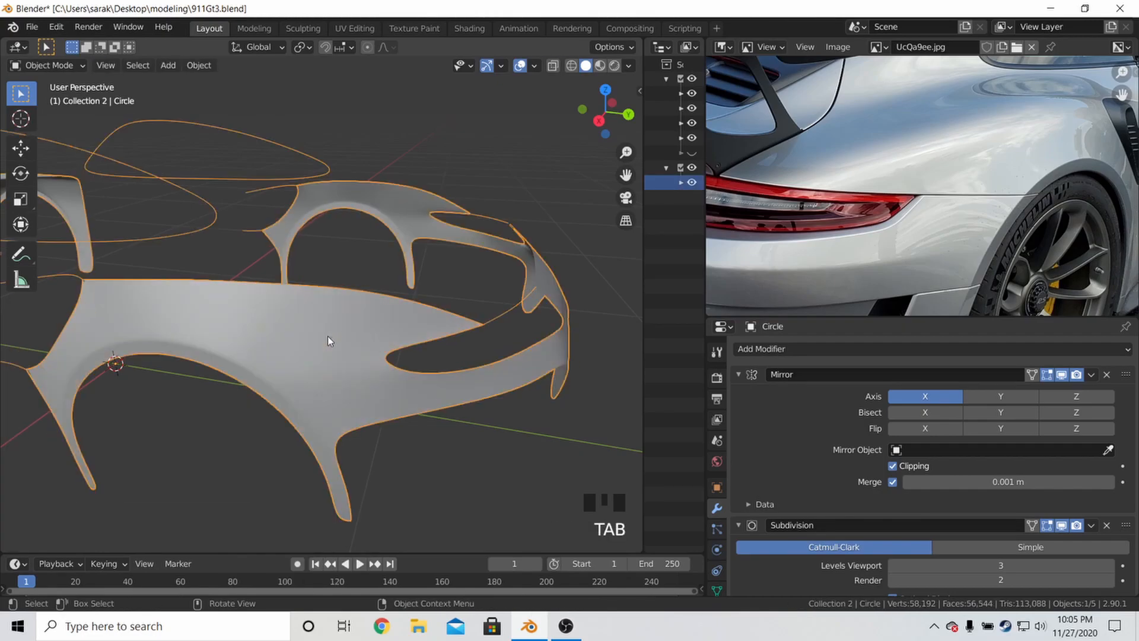
Save the file and view the filled fender surface from the rear
{"action": "scroll", "coordinate": [328, 336], "scroll_direction": "down", "scroll_amount": 3}
{"action": "key", "text": "ctrl+s"}
{"action": "middle_click_drag", "start_coordinate": [343, 313], "coordinate": [287, 310]}
{"action": "scroll", "coordinate": [310, 300], "scroll_direction": "up", "scroll_amount": 5}
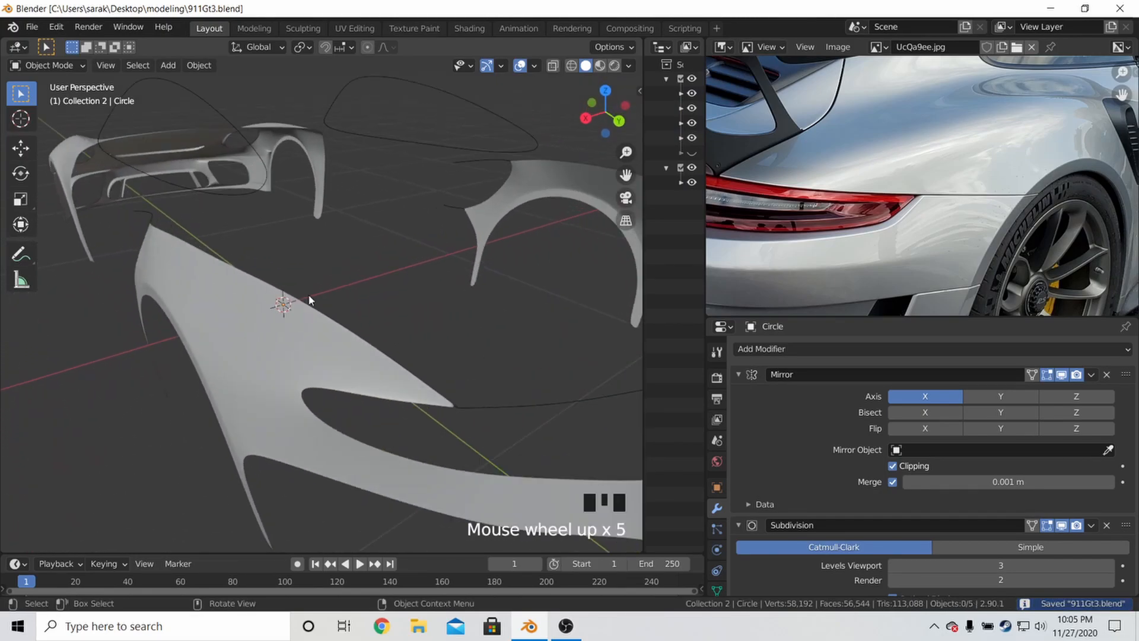
Inspect the fender's highlights from several angles with a glossy red matcap, and restore the grey matcap
{"action": "left_click", "coordinate": [629, 65]}
{"action": "left_click", "coordinate": [618, 135]}
{"action": "mouse_move", "coordinate": [380, 249]}
{"action": "middle_mouse_down"}
{"action": "mouse_move", "coordinate": [343, 237]}
{"action": "mouse_move", "coordinate": [368, 267]}
{"action": "mouse_move", "coordinate": [451, 254]}
{"action": "mouse_move", "coordinate": [534, 203]}
{"action": "mouse_move", "coordinate": [412, 295]}
{"action": "mouse_move", "coordinate": [350, 303]}
{"action": "mouse_move", "coordinate": [376, 292]}
{"action": "mouse_move", "coordinate": [324, 281]}
{"action": "mouse_move", "coordinate": [324, 292]}
{"action": "mouse_move", "coordinate": [390, 289]}
{"action": "middle_mouse_up"}
{"action": "scroll", "coordinate": [554, 198], "scroll_direction": "down", "scroll_amount": 4}
{"action": "middle_click_drag", "start_coordinate": [356, 294], "coordinate": [364, 331]}
{"action": "key", "text": "Tab"}
{"action": "middle_click", "coordinate": [364, 322]}
{"action": "scroll", "coordinate": [363, 323], "scroll_direction": "up", "scroll_amount": 3}
{"action": "key", "text": "Tab"}
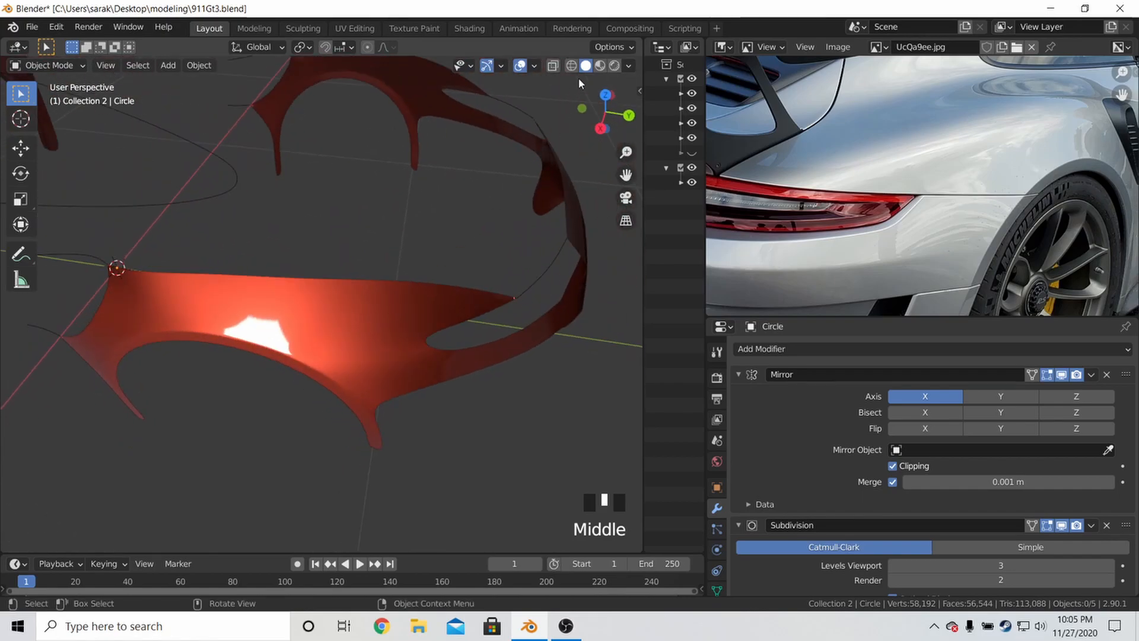
{"action": "left_click", "coordinate": [628, 65]}
{"action": "left_click", "coordinate": [555, 132]}
{"action": "mouse_move", "coordinate": [415, 172]}
{"action": "middle_mouse_down"}
{"action": "mouse_move", "coordinate": [341, 190]}
{"action": "mouse_move", "coordinate": [402, 280]}
{"action": "mouse_move", "coordinate": [399, 264]}
{"action": "mouse_move", "coordinate": [481, 267]}
{"action": "mouse_move", "coordinate": [264, 287]}
{"action": "mouse_move", "coordinate": [376, 295]}
{"action": "mouse_move", "coordinate": [275, 304]}
{"action": "mouse_move", "coordinate": [235, 330]}
{"action": "middle_mouse_up"}
Try deleting the vertices of the cross edge running from the fender's upper line down to the wheel arch
{"action": "key", "text": "Tab"}
{"action": "scroll", "coordinate": [486, 262], "scroll_direction": "up", "scroll_amount": 4}
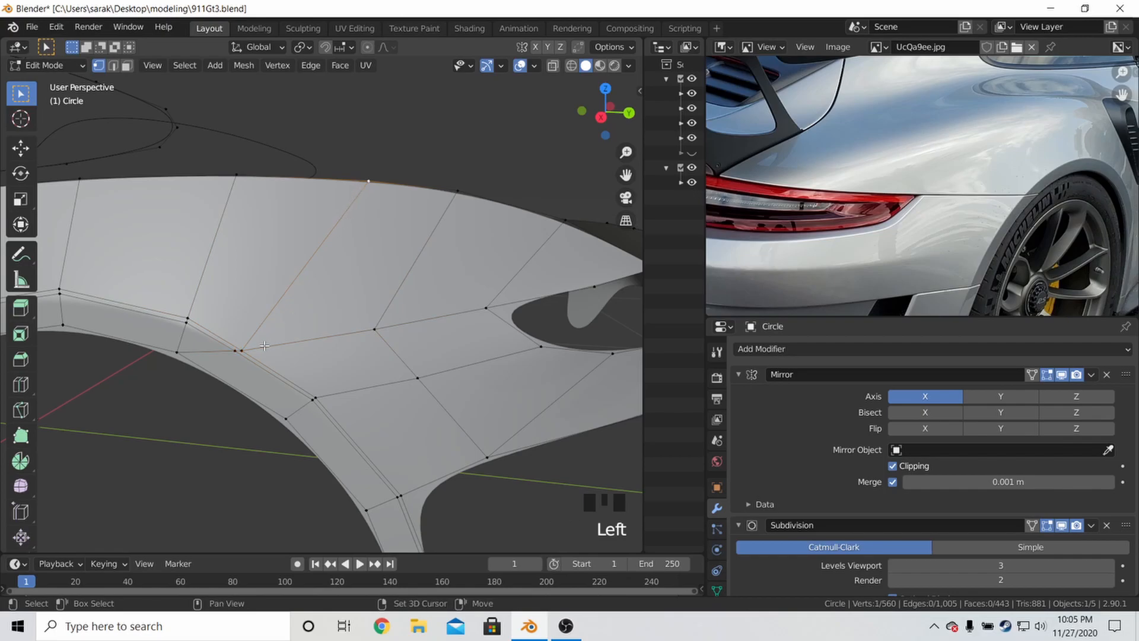
{"action": "key", "text": "x"}
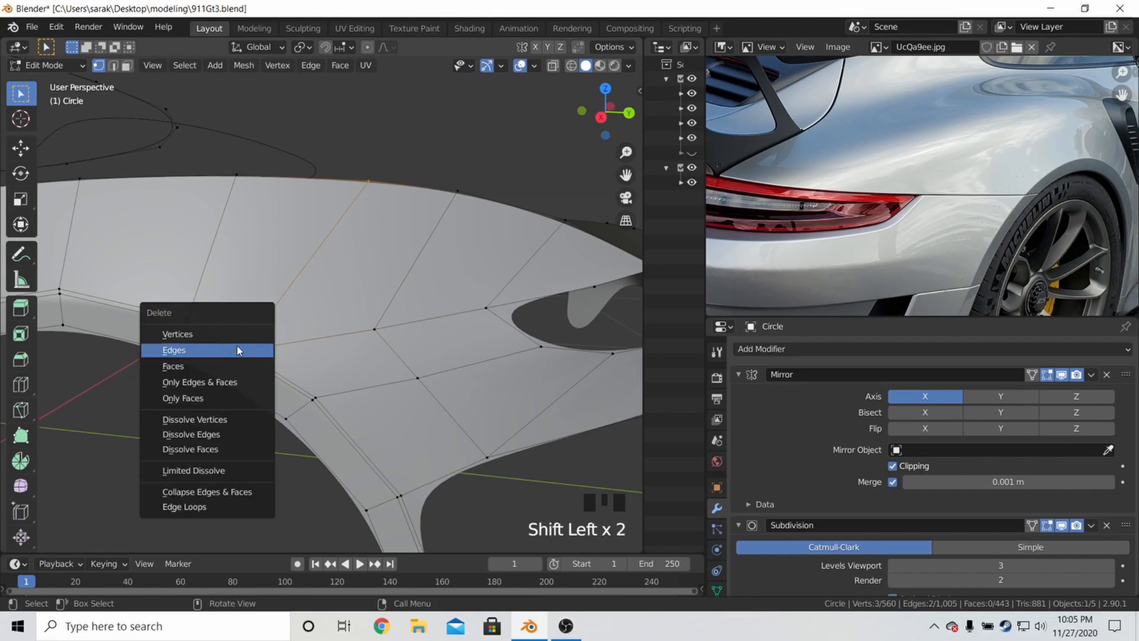
{"action": "left_click", "coordinate": [237, 336]}
{"action": "key", "text": "ctrl+z"}
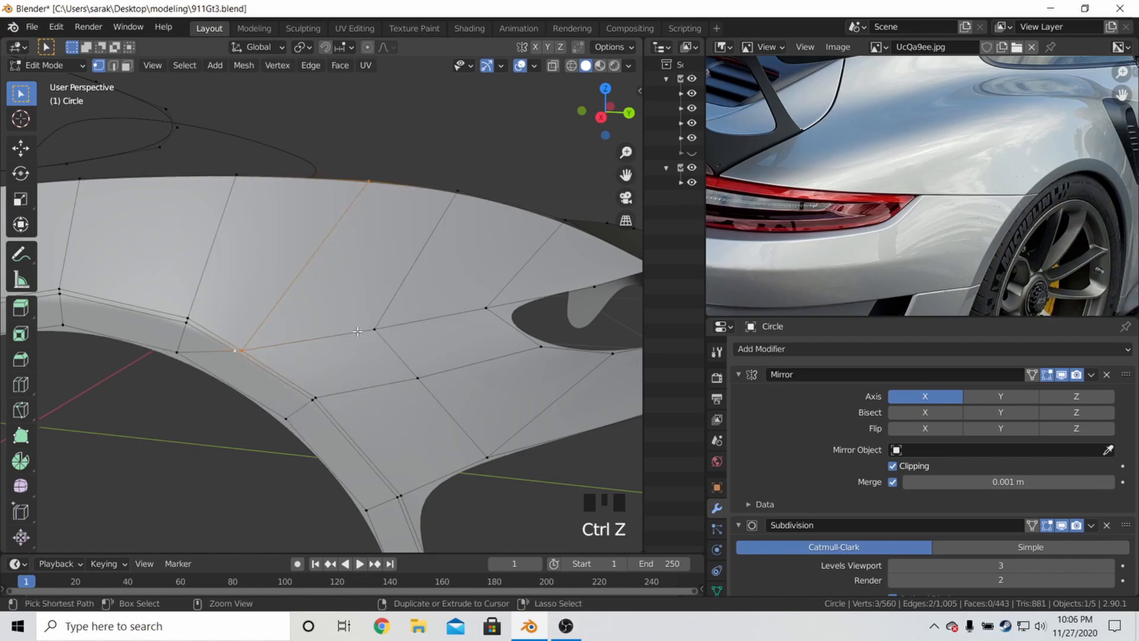
Delete the upper-line vertex of that cross edge and dissolve the short edge beneath it at the wheel arch
{"action": "key", "text": "x"}
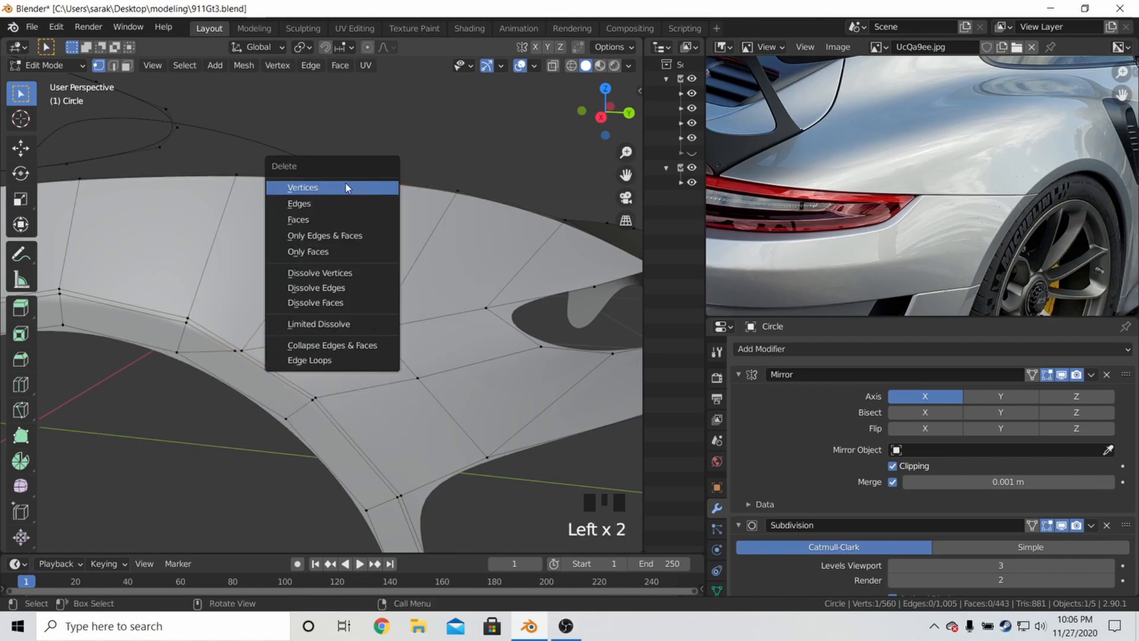
{"action": "left_click", "coordinate": [345, 185]}
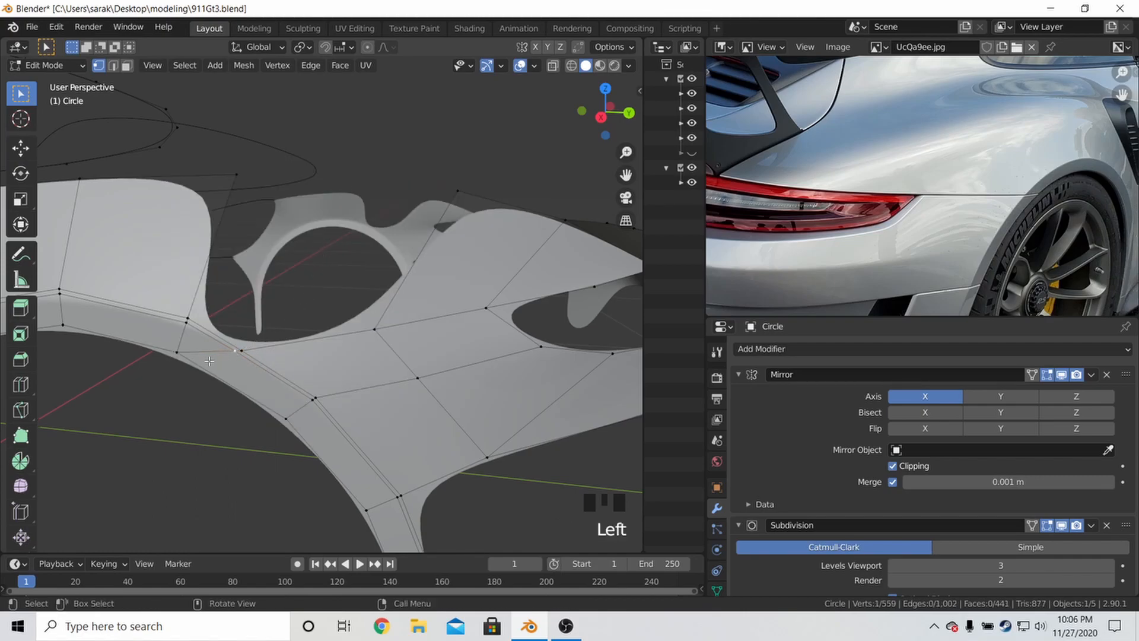
{"action": "key", "text": "x"}
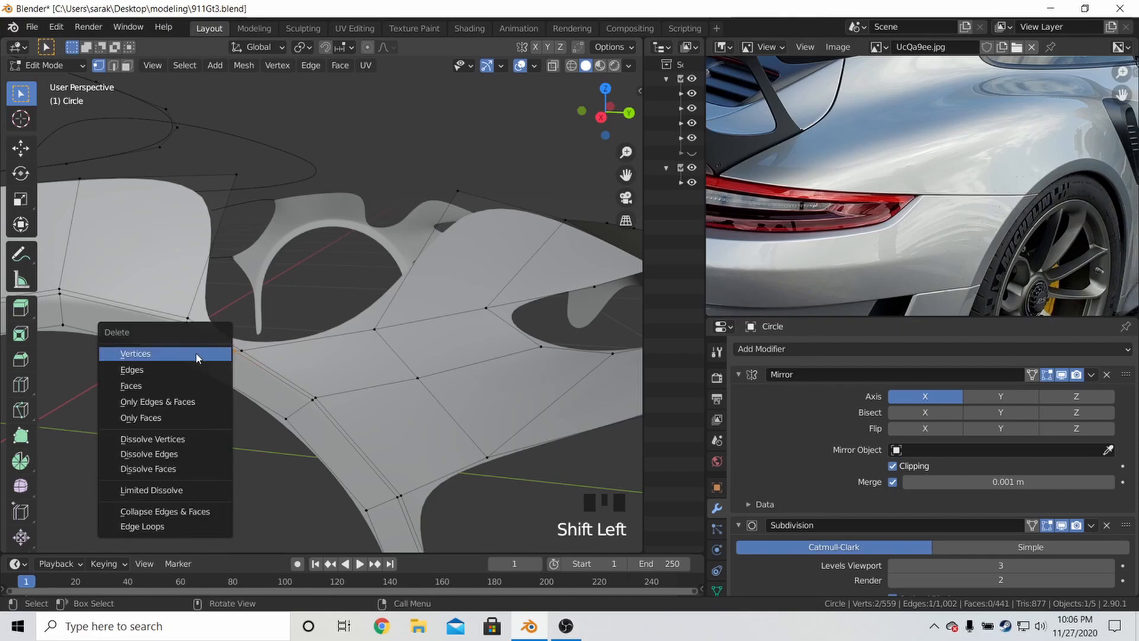
{"action": "left_click", "coordinate": [178, 454]}
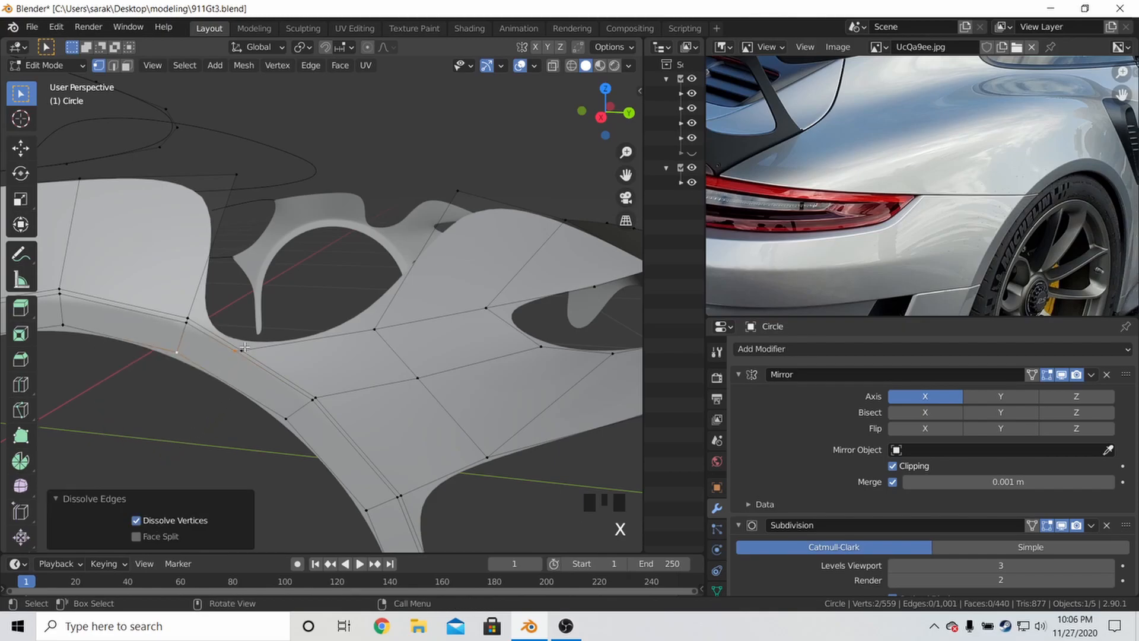
Dissolve the remaining edges and leftover vertex of the removed cross edge along the wheel arch
{"action": "left_click", "coordinate": [244, 347]}
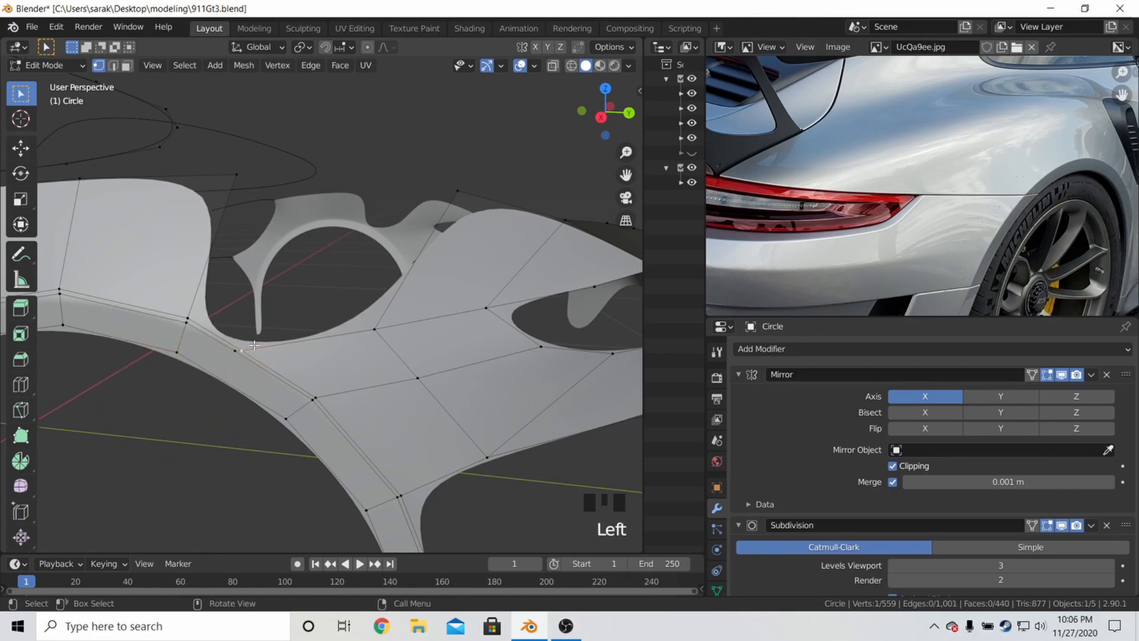
{"action": "left_click", "coordinate": [219, 354], "text": "shift"}
{"action": "key", "text": "x"}
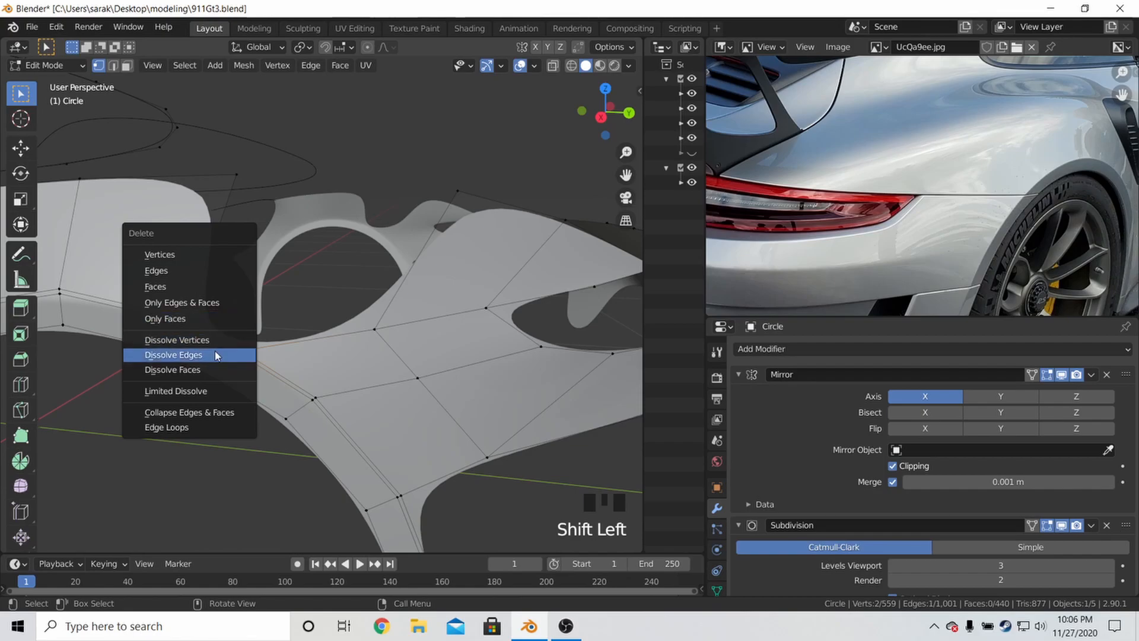
{"action": "left_click", "coordinate": [215, 352]}
{"action": "key", "text": "x"}
{"action": "left_click", "coordinate": [249, 349]}
{"action": "left_click", "coordinate": [249, 344]}
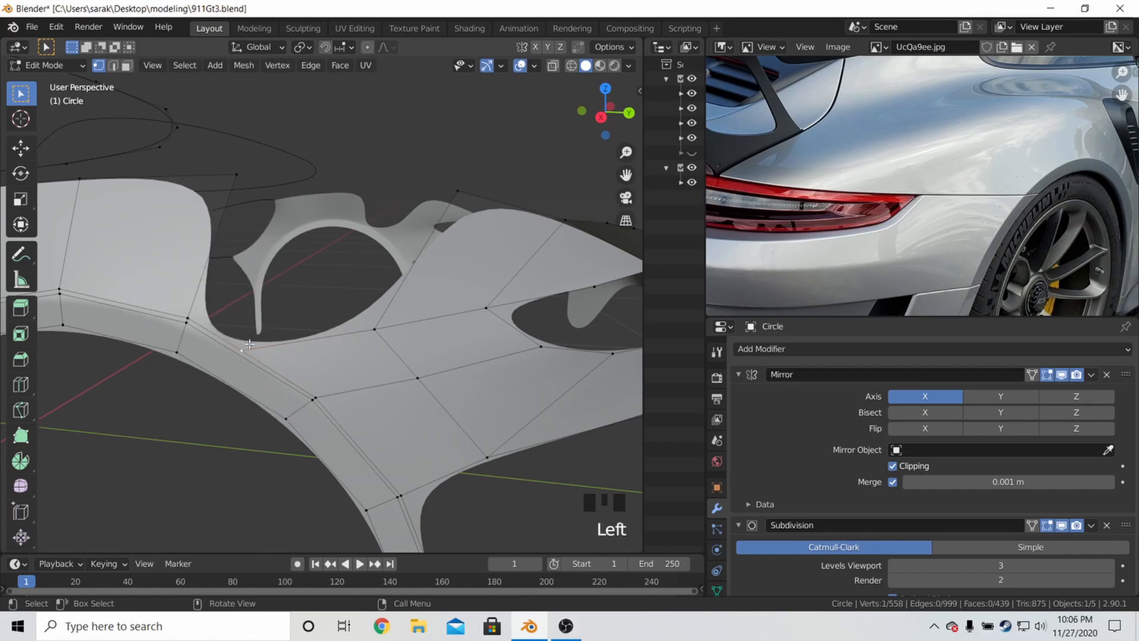
{"action": "key", "text": "x"}
{"action": "left_click", "coordinate": [246, 330]}
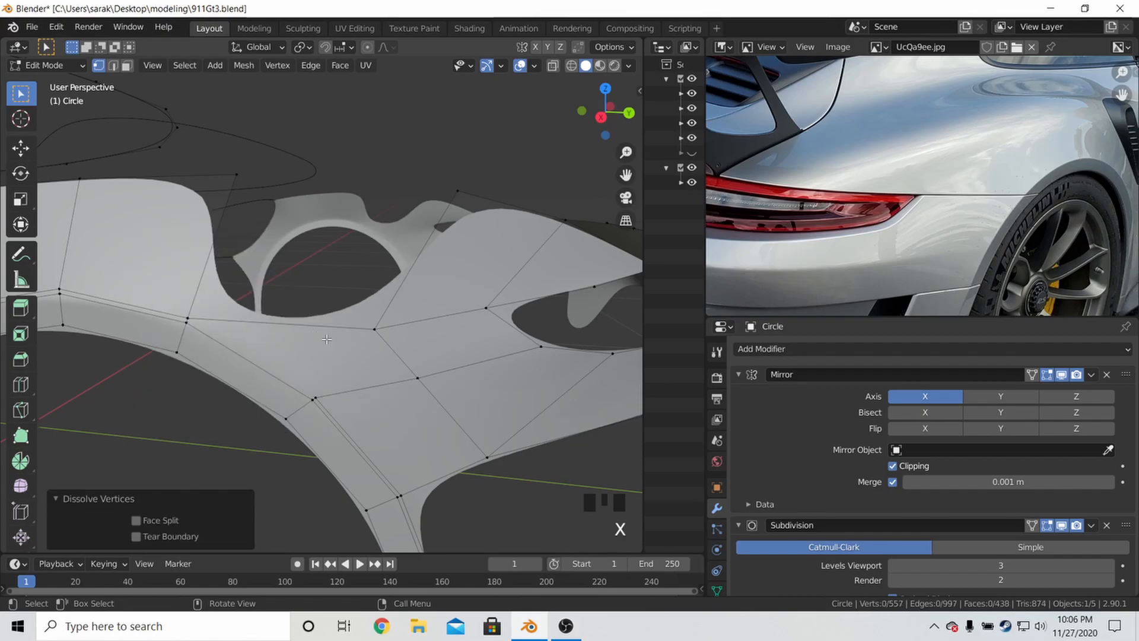
Fill the openings along the wheel arch and up to the fender's upper line with two new faces
{"action": "left_click", "coordinate": [327, 378]}
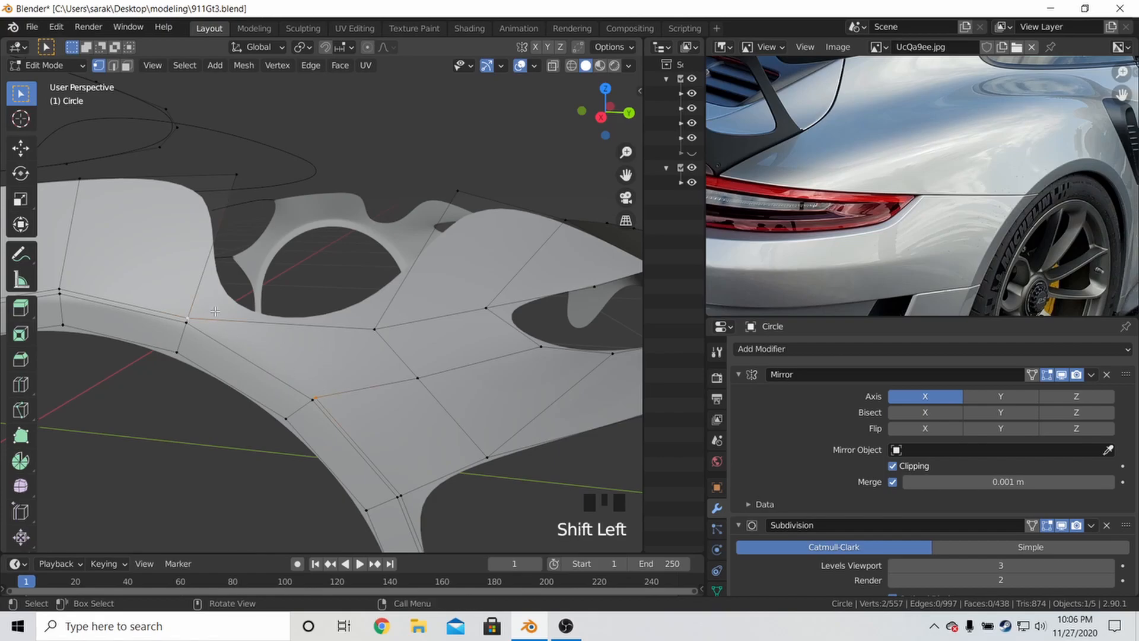
{"action": "scroll", "coordinate": [219, 310], "scroll_direction": "down", "scroll_amount": 3}
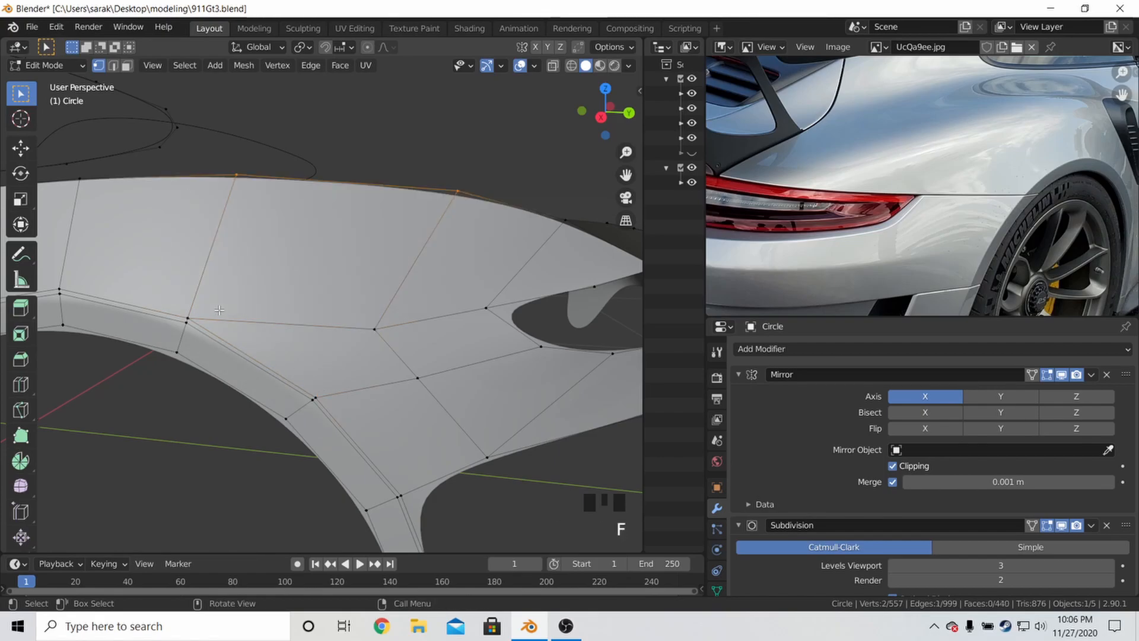
Slide the fender vertex behind the wheel arch slightly toward the upper line, by a factor of about 0.079
{"action": "middle_click_drag", "start_coordinate": [218, 311], "coordinate": [424, 310]}
{"action": "key", "text": "Tab"}
{"action": "key", "text": "Tab"}
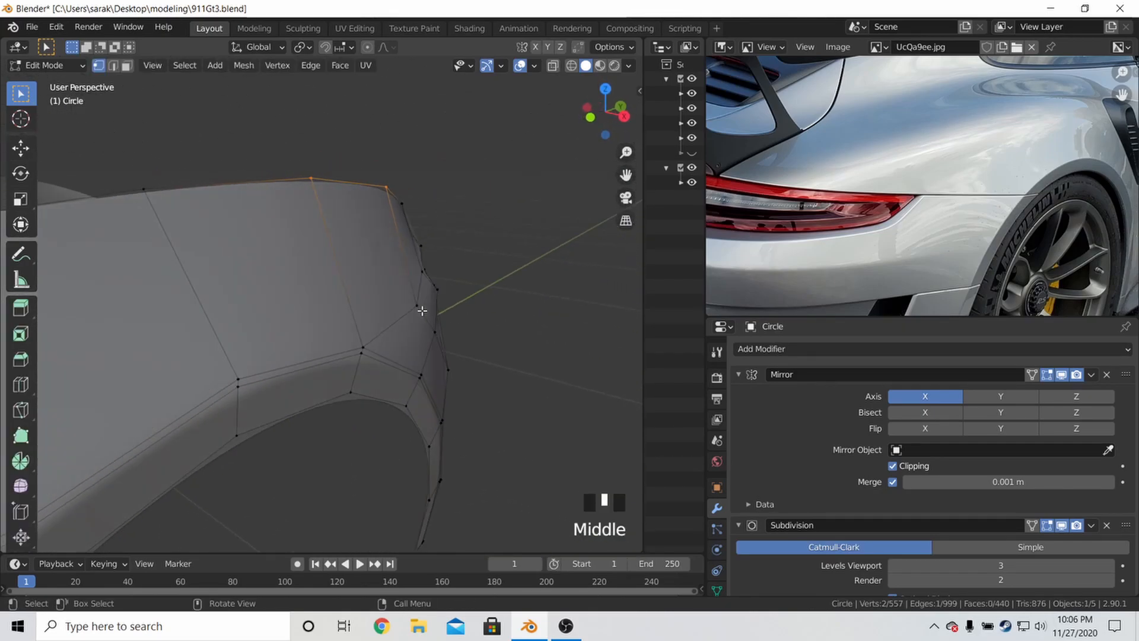
{"action": "left_click", "coordinate": [414, 306]}
{"action": "key", "text": "g"}
{"action": "key", "text": "g"}
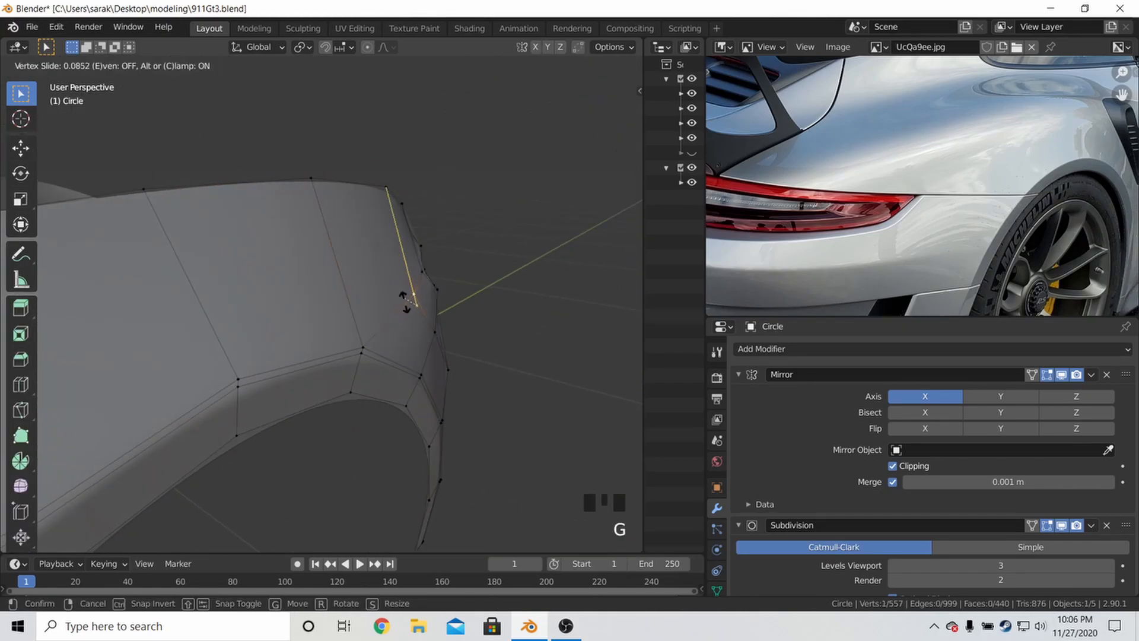
{"action": "left_click", "coordinate": [415, 303]}
{"action": "middle_click_drag", "start_coordinate": [427, 302], "coordinate": [325, 289]}
{"action": "scroll", "coordinate": [325, 288], "scroll_direction": "down", "scroll_amount": 3}
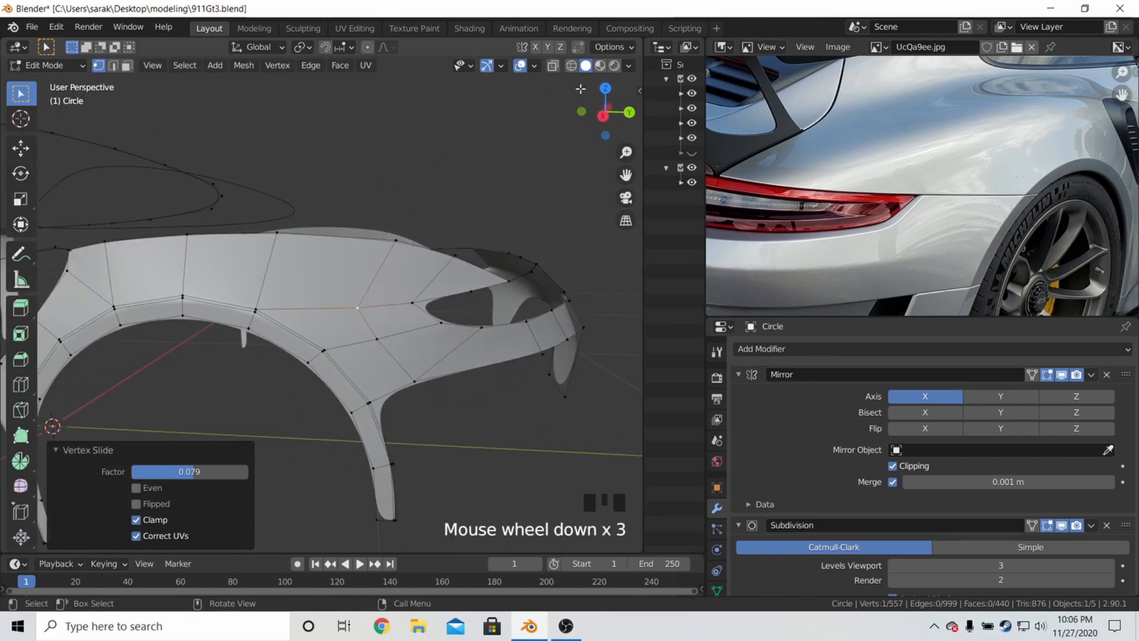
Inspect the smoothed rear fender's reflections with a glossy red matcap, restoring the grey matcap for a closer look
{"action": "left_click", "coordinate": [628, 68]}
{"action": "left_click", "coordinate": [611, 135]}
{"action": "mouse_move", "coordinate": [343, 188]}
{"action": "middle_mouse_down"}
{"action": "mouse_move", "coordinate": [326, 241]}
{"action": "mouse_move", "coordinate": [382, 234]}
{"action": "mouse_move", "coordinate": [425, 253]}
{"action": "mouse_move", "coordinate": [461, 200]}
{"action": "mouse_move", "coordinate": [326, 212]}
{"action": "mouse_move", "coordinate": [256, 240]}
{"action": "mouse_move", "coordinate": [310, 261]}
{"action": "mouse_move", "coordinate": [295, 241]}
{"action": "mouse_move", "coordinate": [310, 260]}
{"action": "middle_mouse_up"}
{"action": "key", "text": "Tab"}
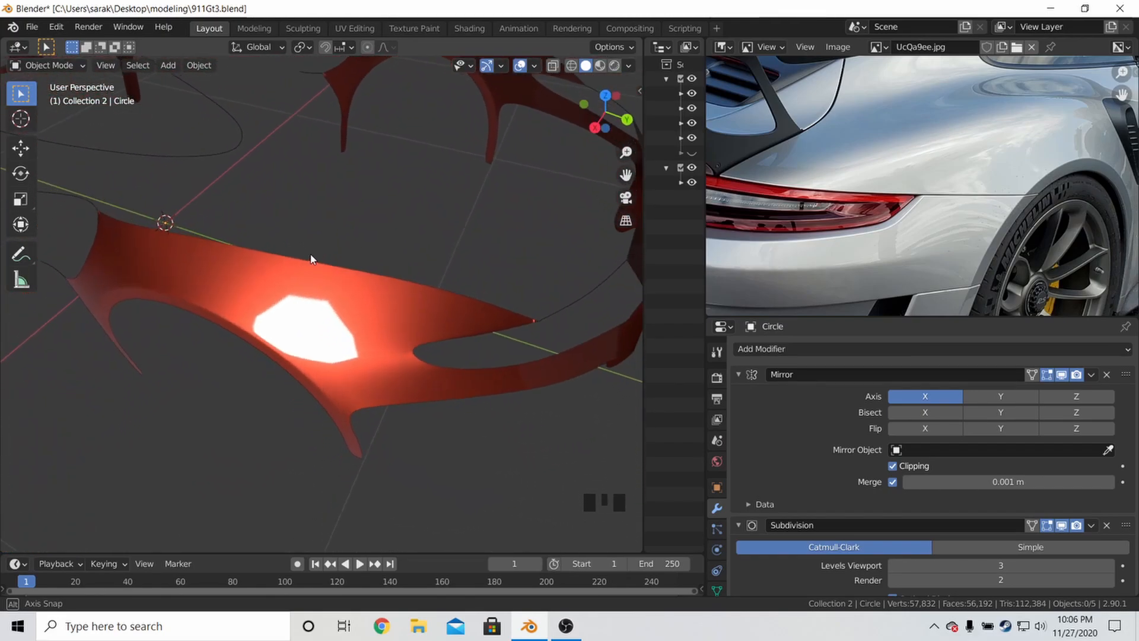
{"action": "left_click", "coordinate": [628, 66]}
{"action": "left_click", "coordinate": [564, 244]}
{"action": "mouse_move", "coordinate": [466, 229]}
{"action": "middle_mouse_down"}
{"action": "mouse_move", "coordinate": [547, 201]}
{"action": "mouse_move", "coordinate": [498, 283]}
{"action": "middle_mouse_up"}
{"action": "scroll", "coordinate": [430, 320], "scroll_direction": "up", "scroll_amount": 3}
{"action": "middle_click_drag", "start_coordinate": [430, 320], "coordinate": [407, 336]}
{"action": "scroll", "coordinate": [469, 314], "scroll_direction": "down", "scroll_amount": 4}
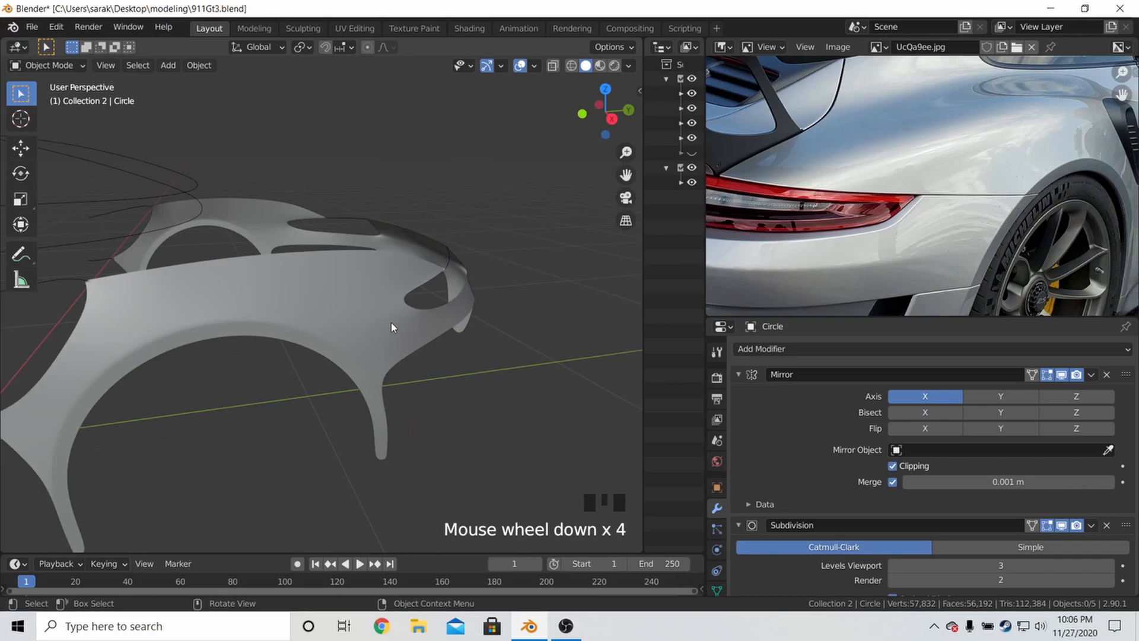
Compare the rear fender mesh with the side blueprint and its smoothed shape with the reference photo
{"action": "key", "text": "Tab"}
{"action": "key", "text": "KP_3"}
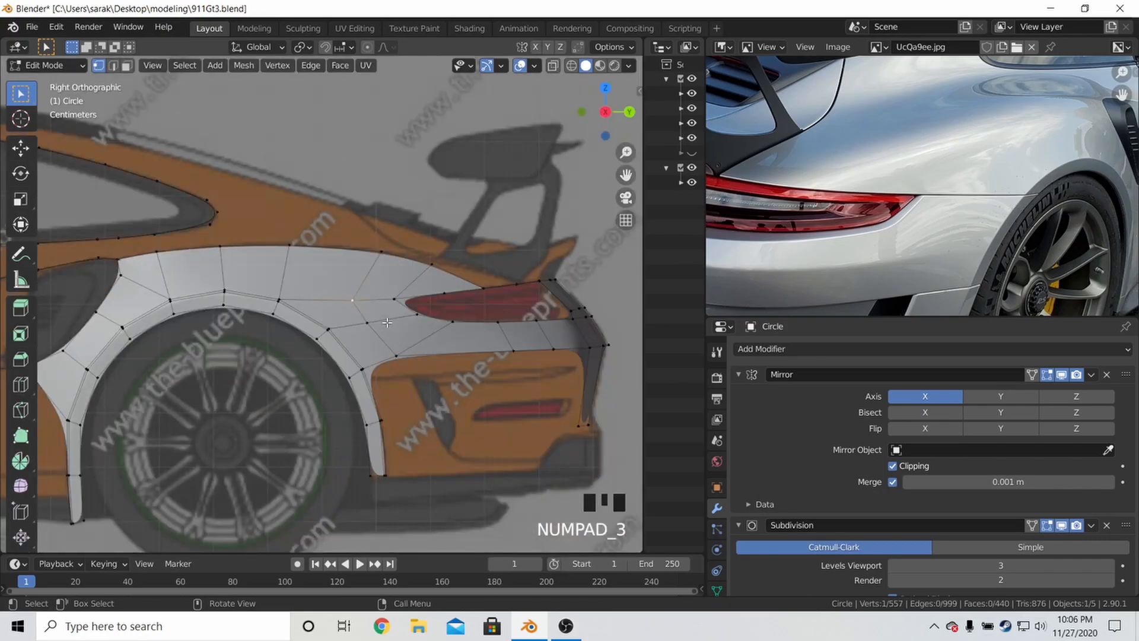
{"action": "key", "text": "alt+z"}
{"action": "scroll", "coordinate": [290, 318], "scroll_direction": "up", "scroll_amount": 4}
{"action": "key", "text": "z"}
{"action": "left_click", "coordinate": [530, 296]}
{"action": "mouse_move", "coordinate": [510, 296]}
{"action": "middle_mouse_down"}
{"action": "mouse_move", "coordinate": [350, 310]}
{"action": "mouse_move", "coordinate": [524, 295]}
{"action": "middle_mouse_up"}
{"action": "scroll", "coordinate": [379, 307], "scroll_direction": "down", "scroll_amount": 1}
{"action": "key", "text": "Tab"}
{"action": "scroll", "coordinate": [350, 309], "scroll_direction": "down", "scroll_amount": 2}
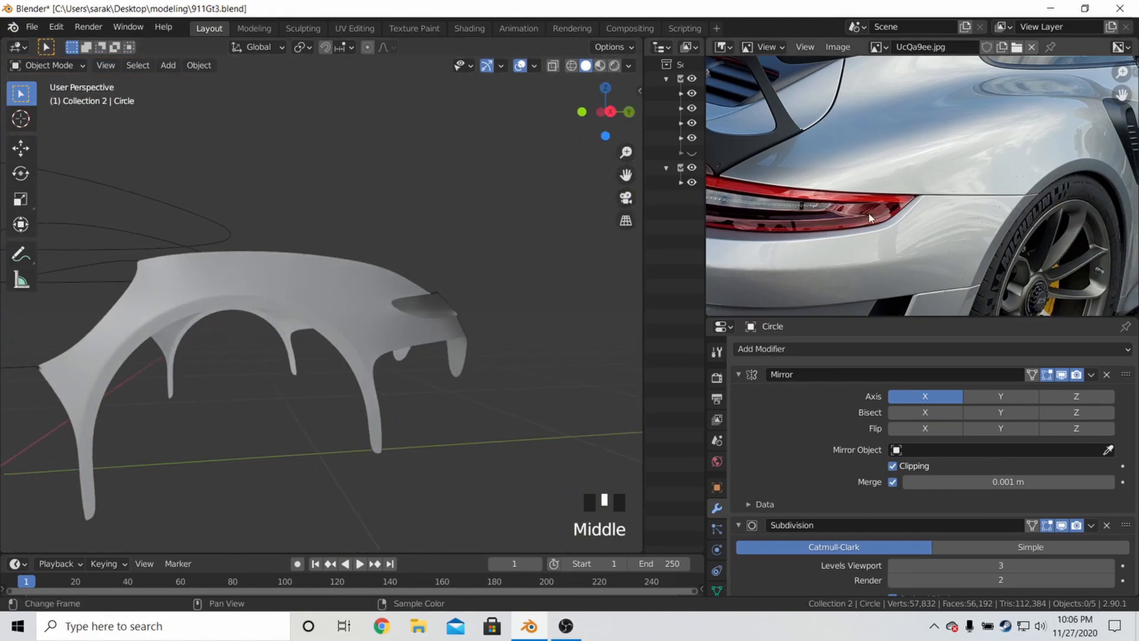
{"action": "scroll", "coordinate": [406, 278], "scroll_direction": "down", "scroll_amount": 2}
{"action": "middle_click_drag", "start_coordinate": [399, 287], "coordinate": [365, 288]}
{"action": "key", "text": "Tab"}
{"action": "scroll", "coordinate": [358, 281], "scroll_direction": "up", "scroll_amount": 2}
Fill the gap between the fender's upper line and the side window line with a strip of three faces
{"action": "key", "text": "ctrl+KP_1"}
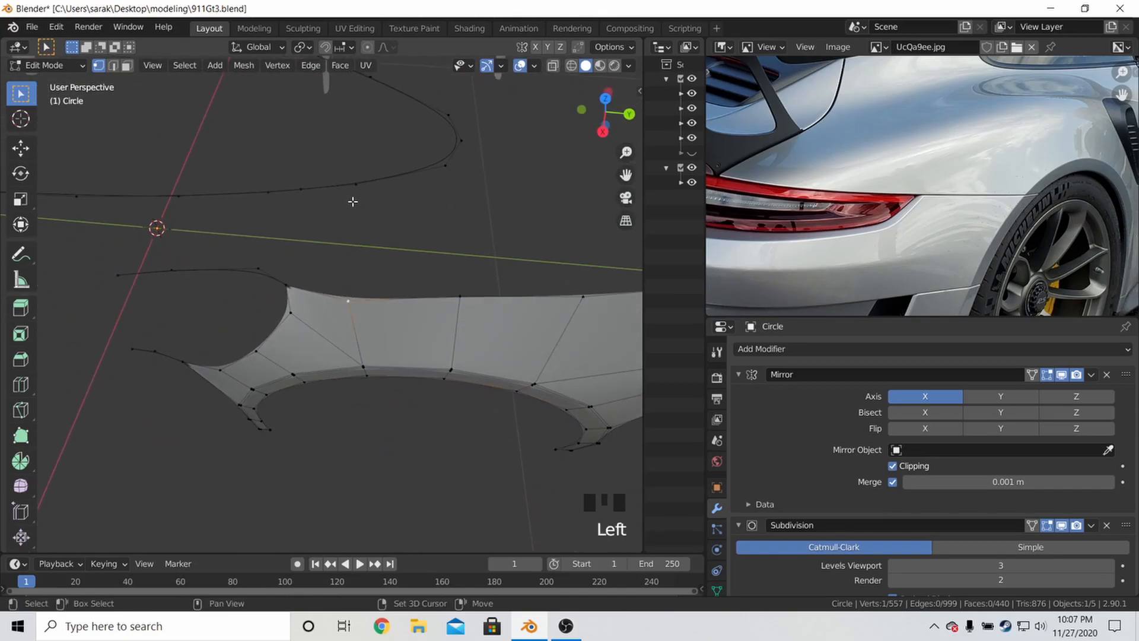
{"action": "key", "text": "f"}
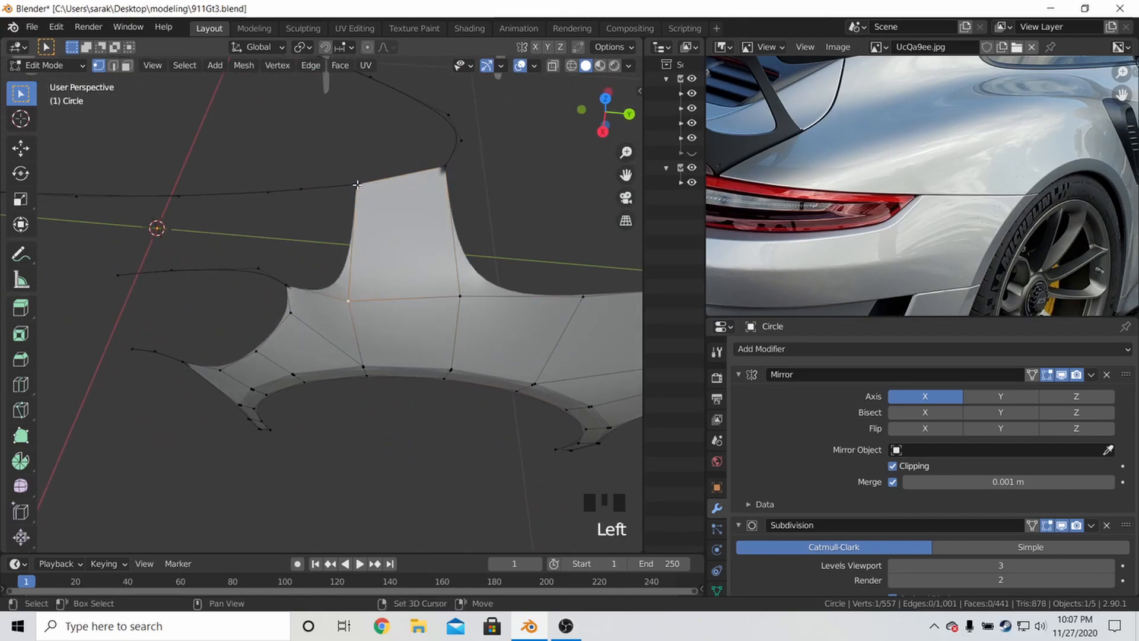
{"action": "key", "text": "Tab"}
{"action": "middle_click_drag", "start_coordinate": [386, 226], "coordinate": [207, 151]}
Add a centred loop cut along the new strip and raise it about 0.006 m along Z in the back view
{"action": "key", "text": "ctrl+KP_1"}
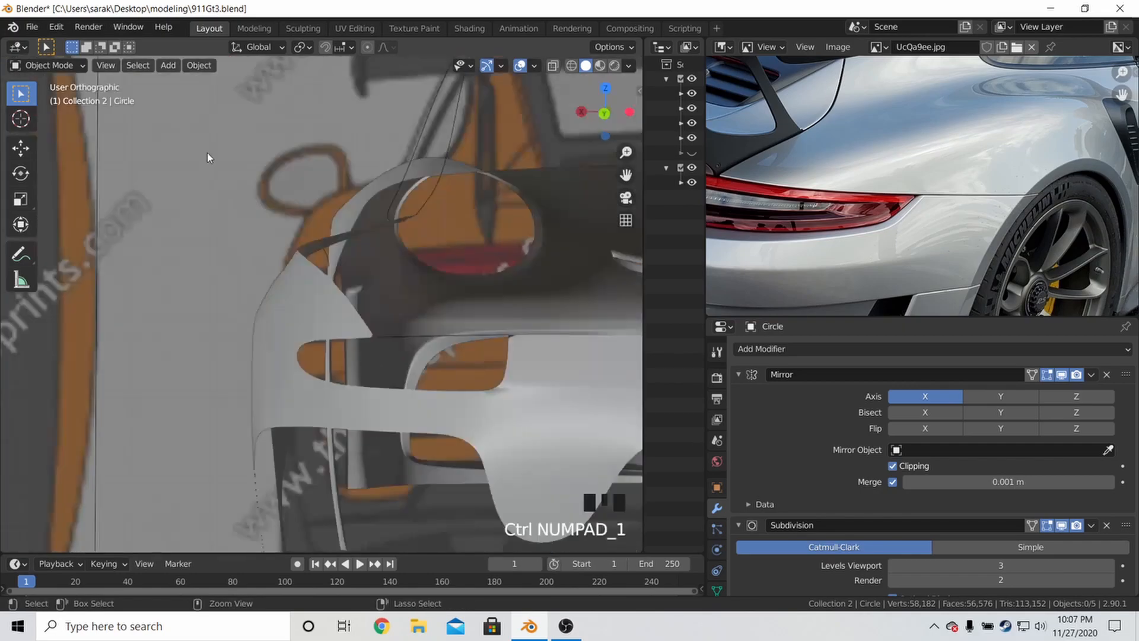
{"action": "key", "text": "Tab"}
{"action": "key", "text": "ctrl+r"}
{"action": "left_click", "coordinate": [427, 230]}
{"action": "right_click", "coordinate": [427, 230]}
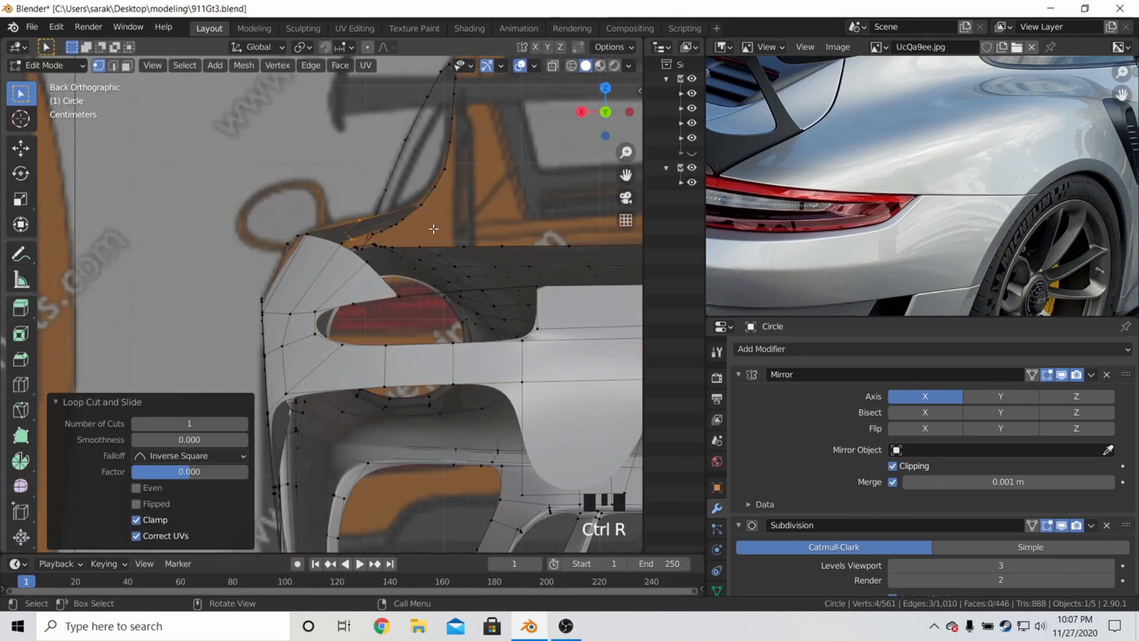
{"action": "key", "text": "g"}
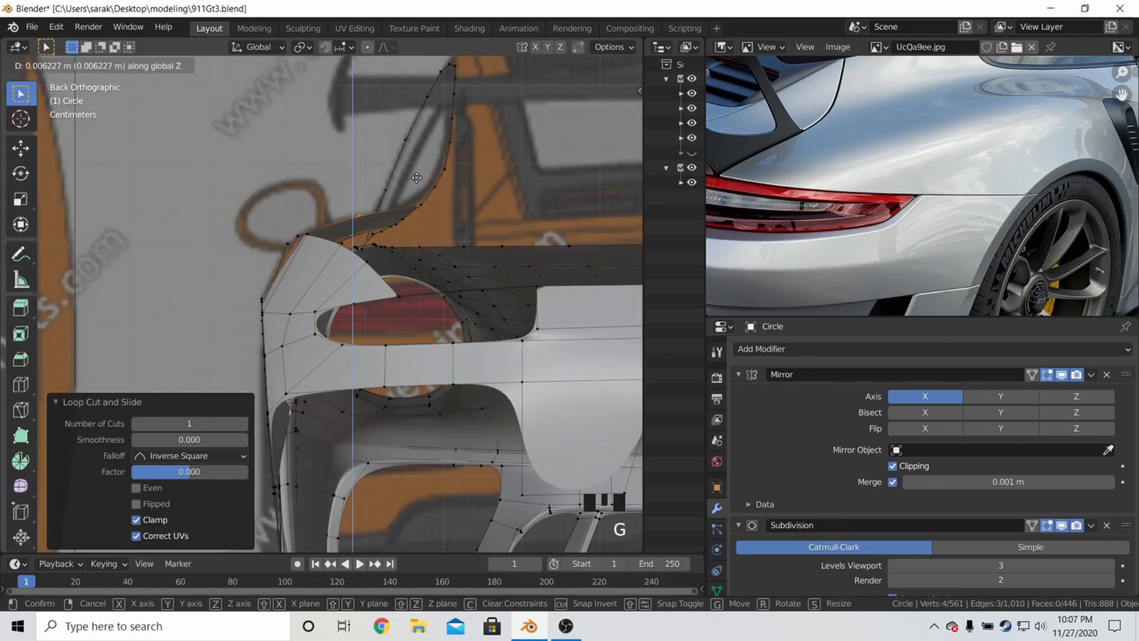
{"action": "left_click", "coordinate": [416, 177]}
{"action": "key", "text": "Tab"}
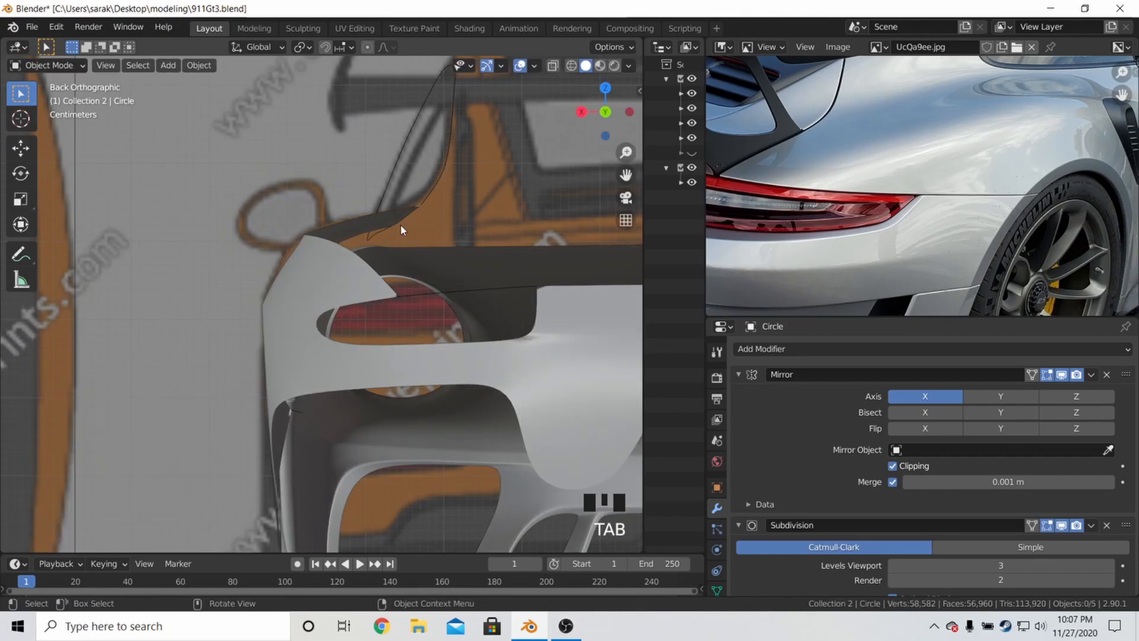
Raise the strip's middle loop a further 0.000823 m along Z
{"action": "key", "text": "Tab"}
{"action": "middle_click_drag", "start_coordinate": [373, 233], "coordinate": [77, 266]}
{"action": "key", "text": "g"}
{"action": "key", "text": "z"}
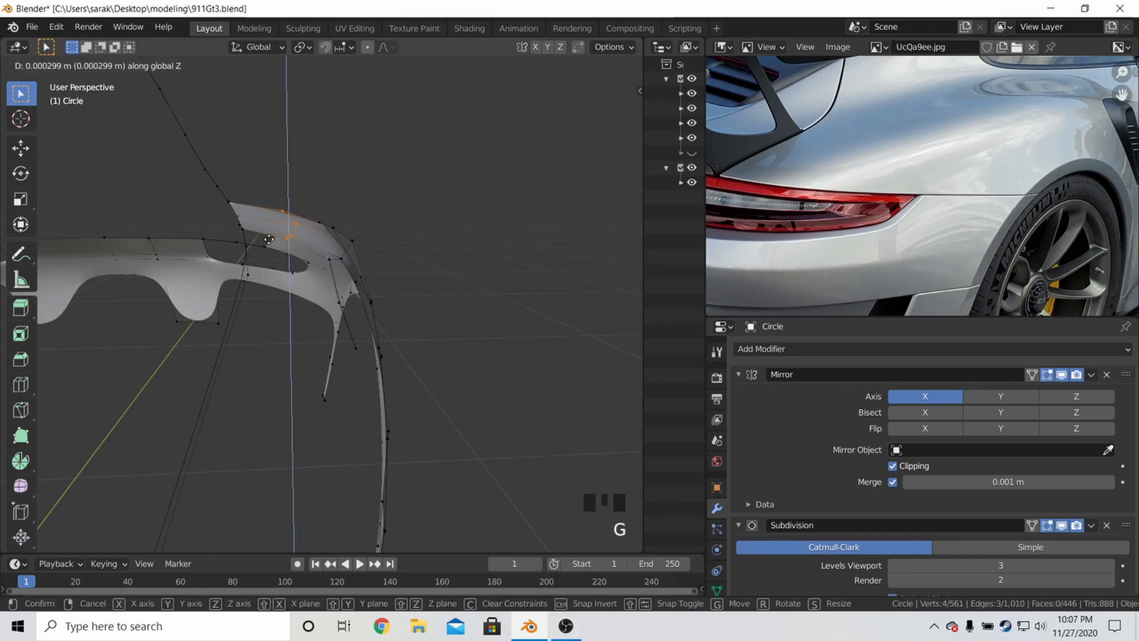
{"action": "left_click", "coordinate": [272, 239]}
Adjust two vertices of the strip's middle loop individually along Z in the side view
{"action": "key", "text": "KP_3"}
{"action": "key", "text": "z"}
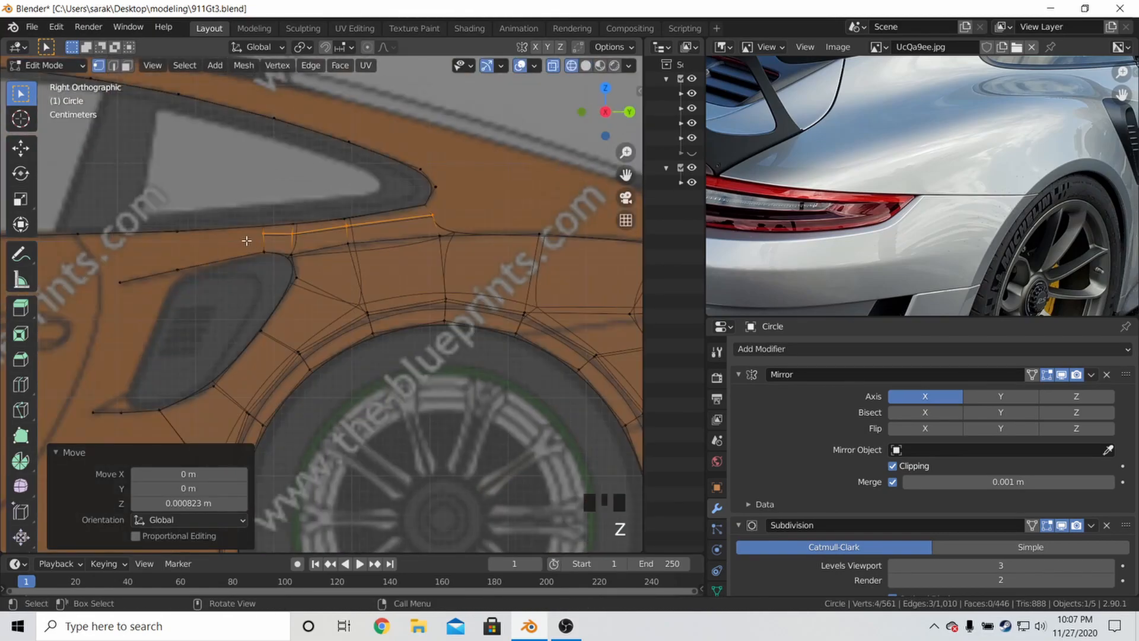
{"action": "left_click", "coordinate": [299, 238]}
{"action": "key", "text": "g"}
{"action": "key", "text": "z"}
{"action": "left_click", "coordinate": [311, 212]}
{"action": "left_click", "coordinate": [345, 222]}
{"action": "key", "text": "g"}
{"action": "key", "text": "z"}
{"action": "left_click", "coordinate": [347, 220]}
{"action": "key", "text": "Tab"}
{"action": "key", "text": "Tab"}
Slide the front end vertex of the middle loop along its edge by a factor of 0.045
{"action": "middle_click_drag", "start_coordinate": [267, 235], "coordinate": [303, 262]}
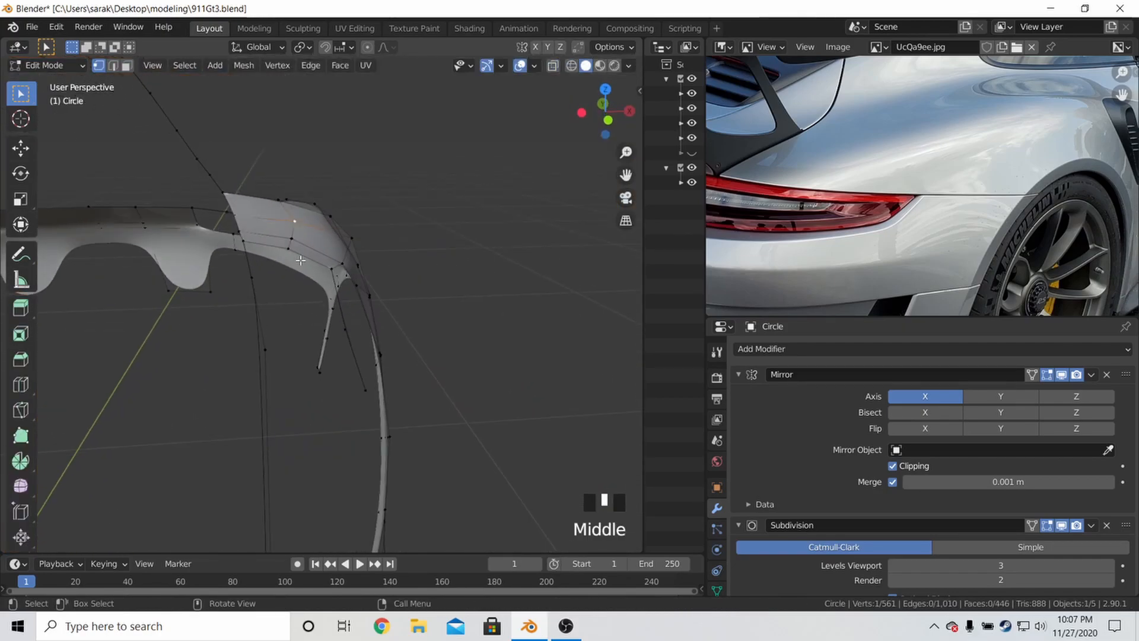
{"action": "key", "text": "g"}
{"action": "left_click", "coordinate": [296, 257]}
Slide the middle loop's vertex toward the window and the neighbouring fender-line vertex inward in the top view, checking the smoothed result
{"action": "key", "text": "KP_7"}
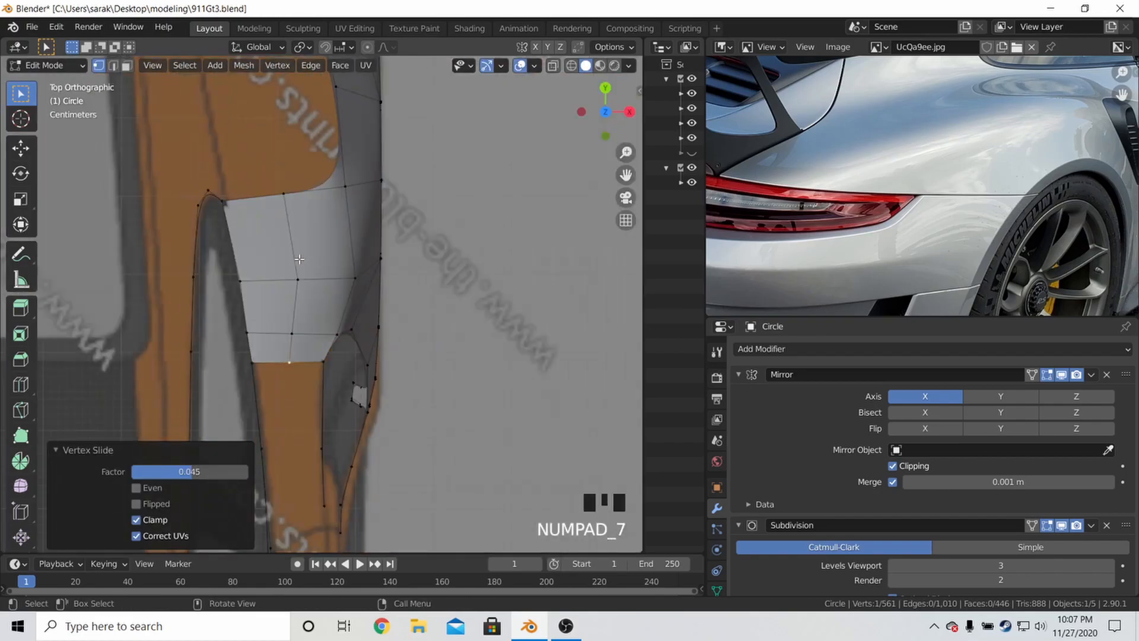
{"action": "key", "text": "a"}
{"action": "key", "text": "a"}
{"action": "key", "text": "a"}
{"action": "key", "text": "g"}
{"action": "key", "text": "g"}
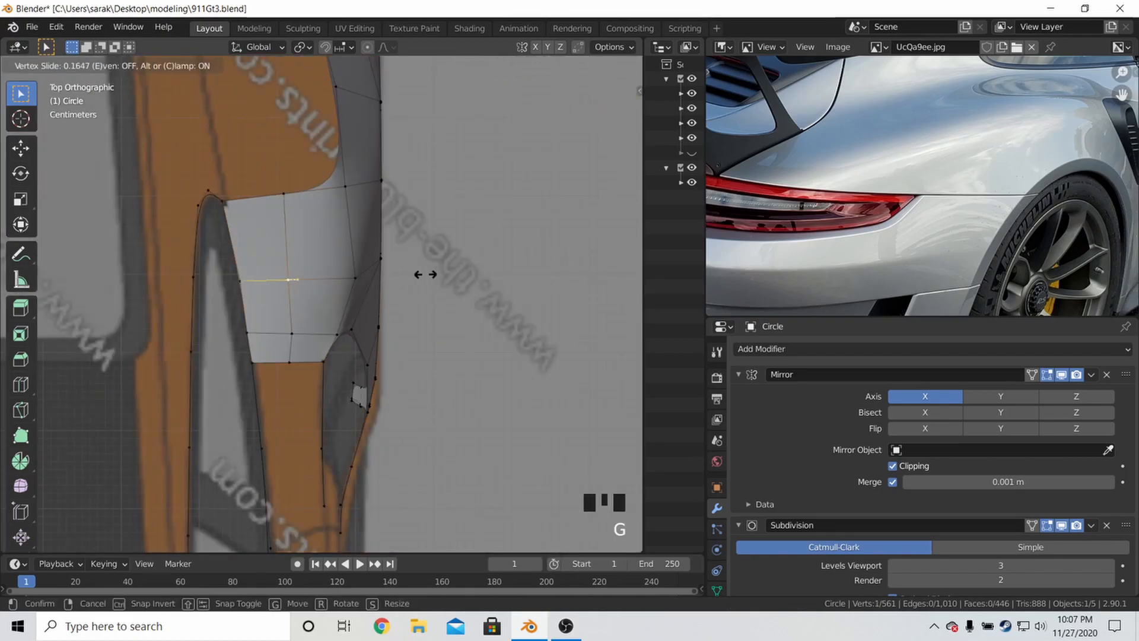
{"action": "left_click", "coordinate": [354, 269]}
{"action": "key", "text": "g"}
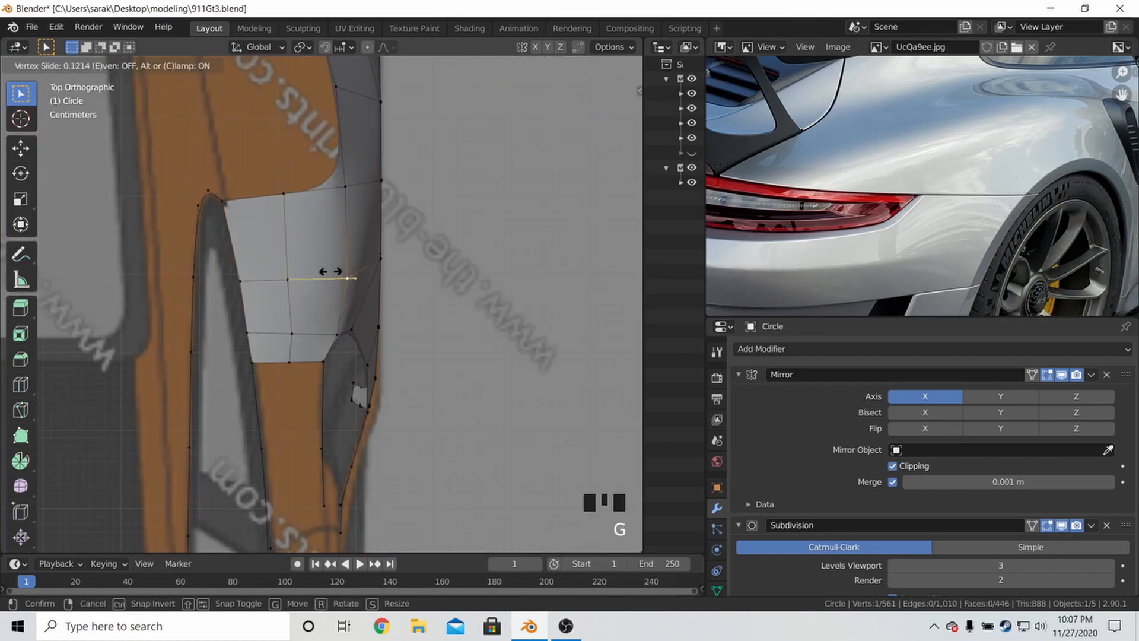
{"action": "left_click", "coordinate": [270, 272]}
{"action": "middle_click_drag", "start_coordinate": [270, 272], "coordinate": [276, 182]}
{"action": "key", "text": "Tab"}
{"action": "key", "text": "Tab"}
{"action": "key", "text": "Tab"}
{"action": "key", "text": "Tab"}
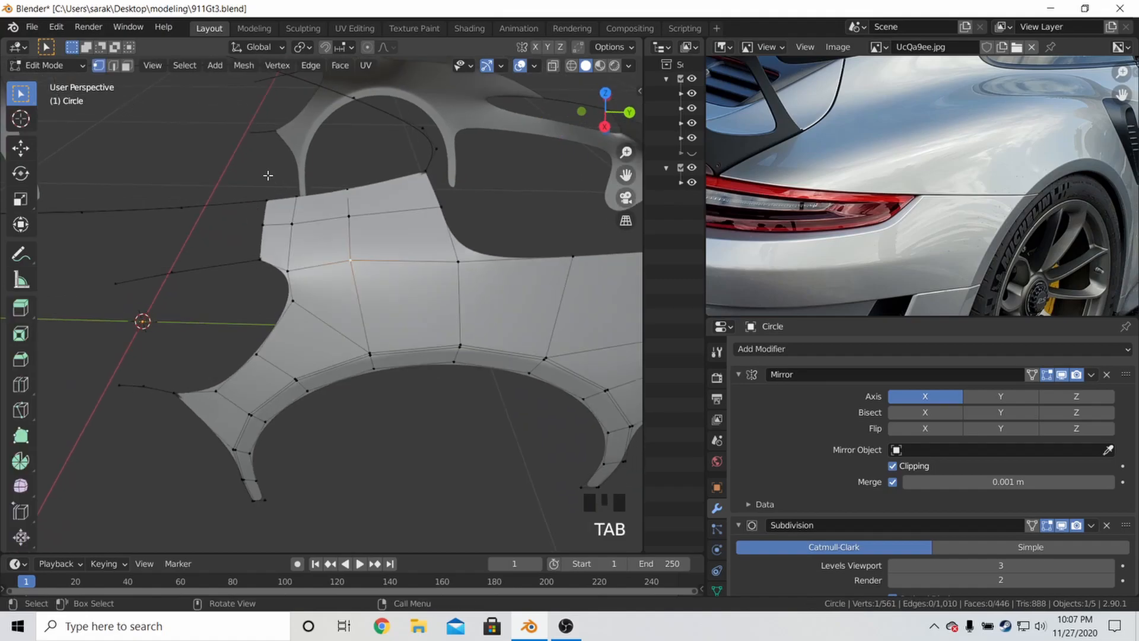
Connect the window line to the side intake's upper line ahead of the strip with an edge and split it at its midpoint
{"action": "middle_click_drag", "start_coordinate": [179, 216], "coordinate": [285, 212], "text": "shift"}
{"action": "key", "text": "f"}
{"action": "middle_click_drag", "start_coordinate": [275, 270], "coordinate": [389, 229]}
{"action": "key", "text": "a"}
{"action": "key", "text": "a"}
{"action": "key", "text": "ctrl+r"}
{"action": "double_click", "coordinate": [275, 270]}
Raise the midpoint vertex of the new connecting edge along Z
{"action": "middle_click_drag", "start_coordinate": [278, 264], "coordinate": [356, 228]}
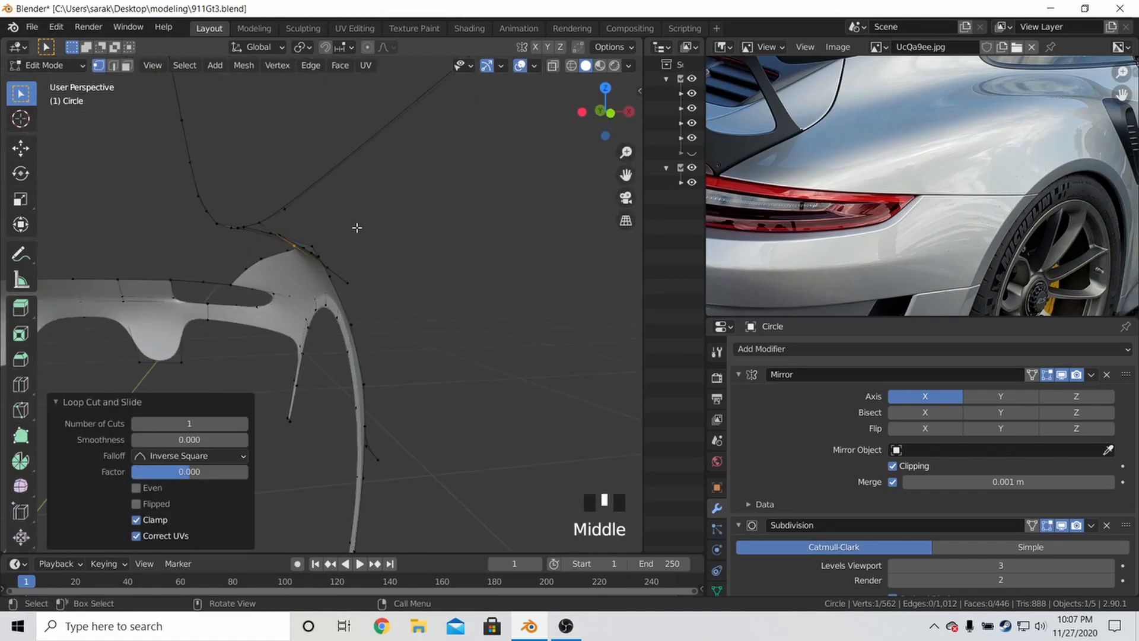
{"action": "key", "text": "g"}
{"action": "key", "text": "z"}
{"action": "left_click", "coordinate": [382, 183]}
Fill the opening between the strip's front end and the new connecting edge with two faces
{"action": "middle_click_drag", "start_coordinate": [380, 178], "coordinate": [299, 273]}
{"action": "left_click", "coordinate": [294, 222]}
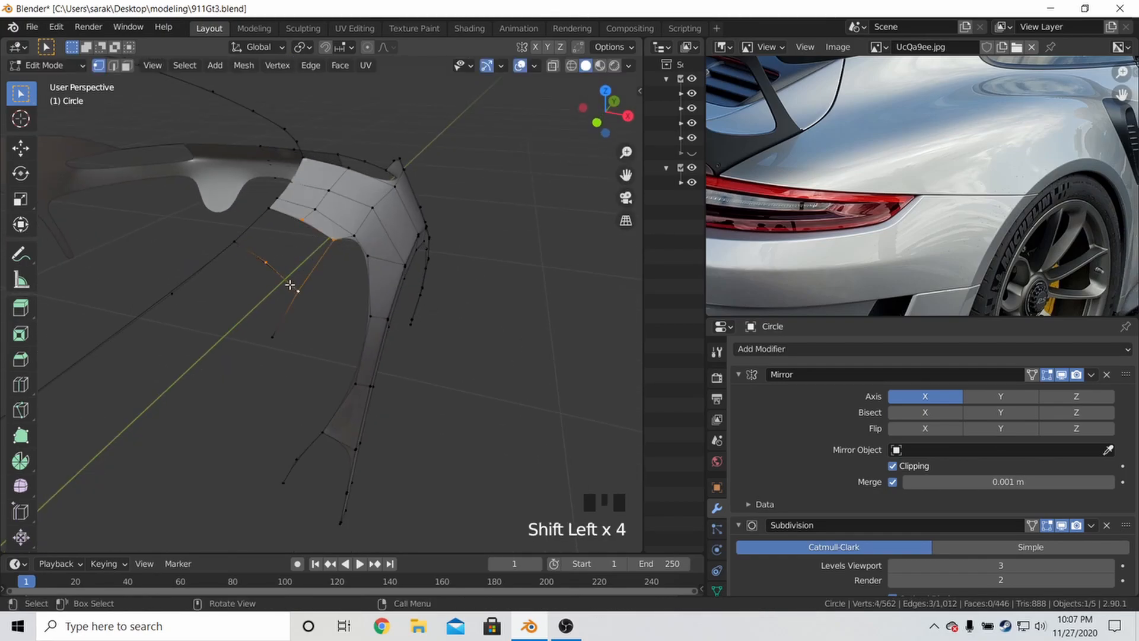
{"action": "middle_click_drag", "start_coordinate": [305, 231], "coordinate": [83, 214]}
{"action": "key", "text": "Tab"}
{"action": "middle_click_drag", "start_coordinate": [254, 232], "coordinate": [376, 223]}
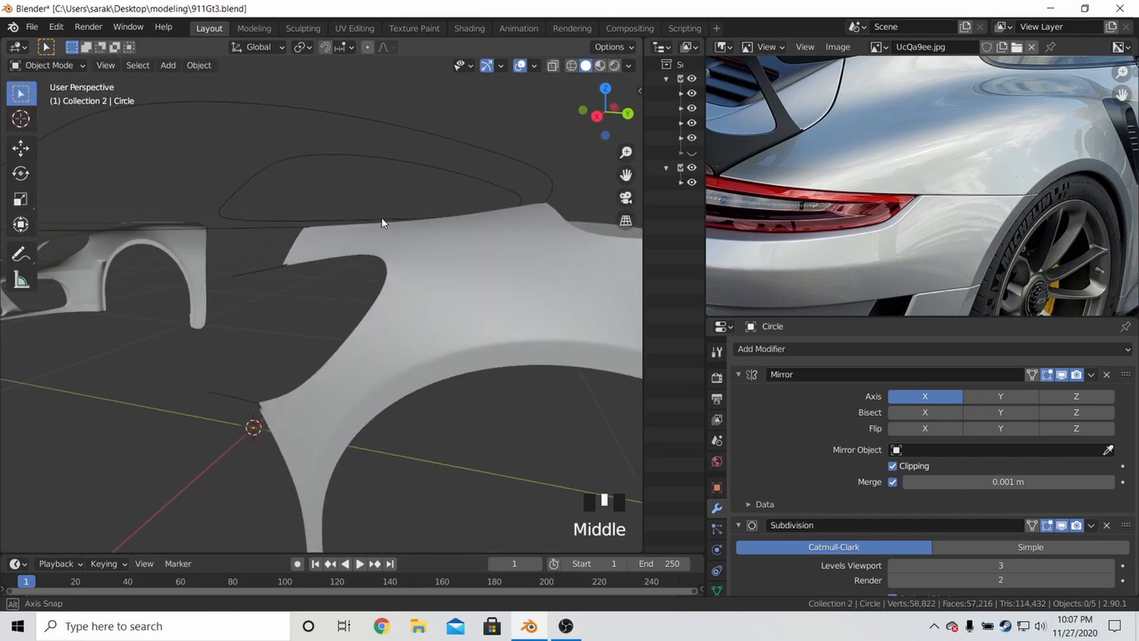
Save the Blender file
{"action": "scroll", "coordinate": [382, 224], "scroll_direction": "down", "scroll_amount": 5}
{"action": "key", "text": "ctrl+s"}
{"action": "scroll", "coordinate": [454, 218], "scroll_direction": "down", "scroll_amount": 4}
{"action": "middle_click_drag", "start_coordinate": [455, 218], "coordinate": [437, 333], "text": "shift"}
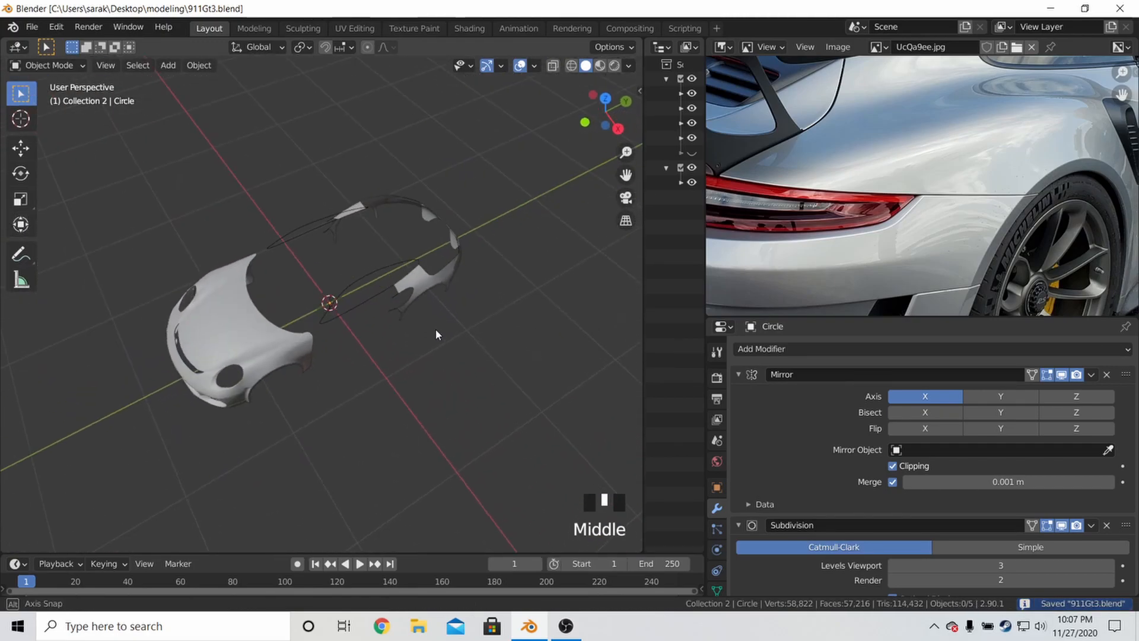
Examine the body from several angles and study the engine cover and wing area in the reference photo
{"action": "middle_click_drag", "start_coordinate": [516, 272], "coordinate": [476, 272]}
{"action": "middle_click_drag", "start_coordinate": [521, 307], "coordinate": [416, 287], "text": "shift"}
{"action": "scroll", "coordinate": [897, 237], "scroll_direction": "down", "scroll_amount": 4}
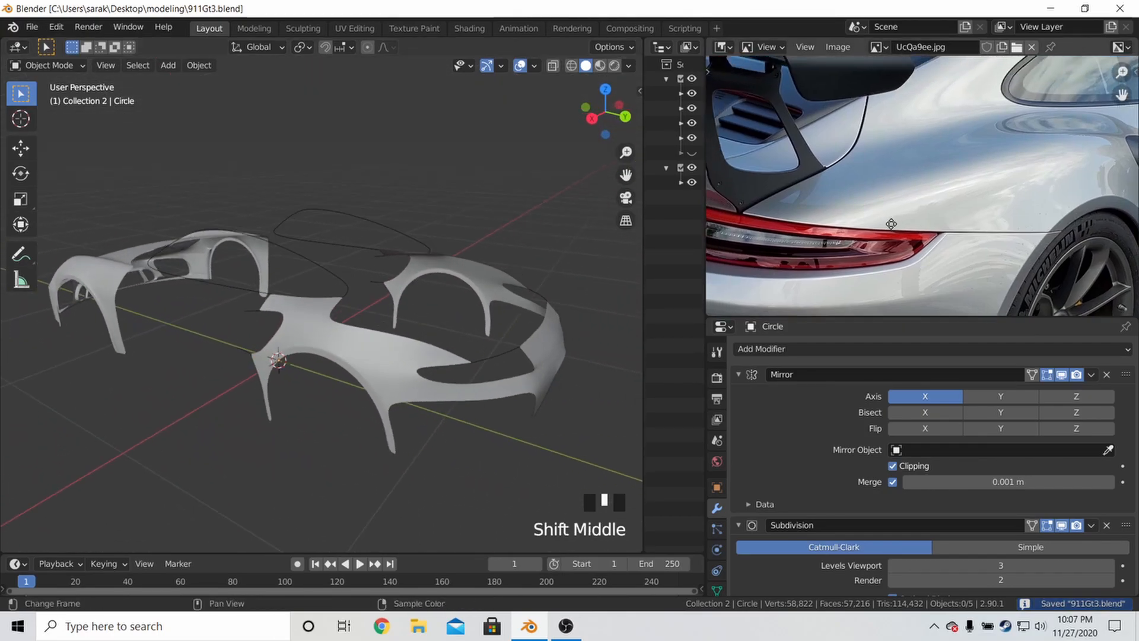
{"action": "key", "text": "Tab"}
{"action": "middle_click_drag", "start_coordinate": [475, 267], "coordinate": [359, 276]}
{"action": "key", "text": "a"}
{"action": "key", "text": "a"}
{"action": "key", "text": "a"}
{"action": "key", "text": "KP_7"}
{"action": "scroll", "coordinate": [344, 263], "scroll_direction": "up", "scroll_amount": 3}
{"action": "middle_click_drag", "start_coordinate": [405, 326], "coordinate": [392, 302], "text": "shift"}
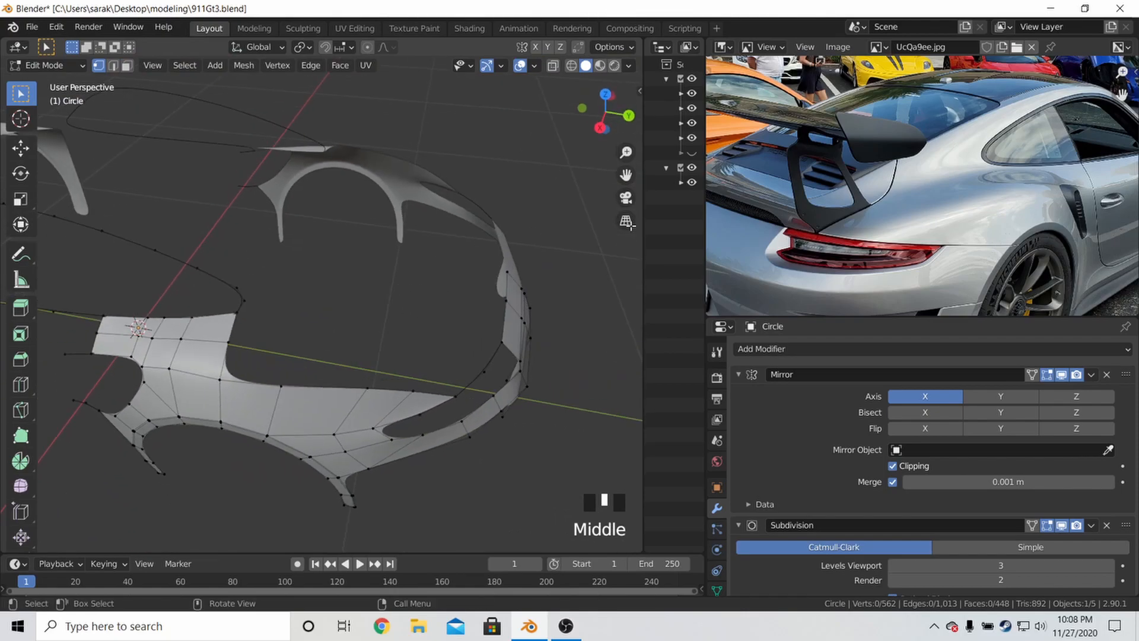
{"action": "middle_click_drag", "start_coordinate": [917, 175], "coordinate": [920, 182]}
{"action": "scroll", "coordinate": [995, 122], "scroll_direction": "up", "scroll_amount": 3}
{"action": "middle_click_drag", "start_coordinate": [763, 218], "coordinate": [888, 216]}
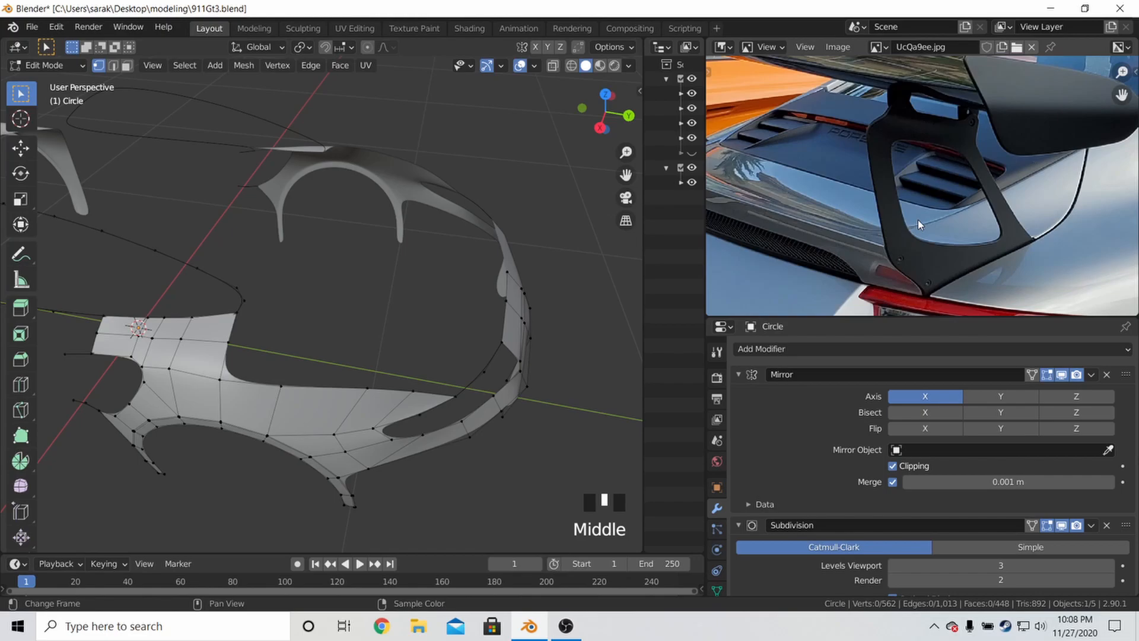
Duplicate a vertex onto the rear window's front edge in the top view, extruding it to the centreline and out toward the corner
{"action": "key", "text": "KP_7"}
{"action": "key", "text": "KP_7"}
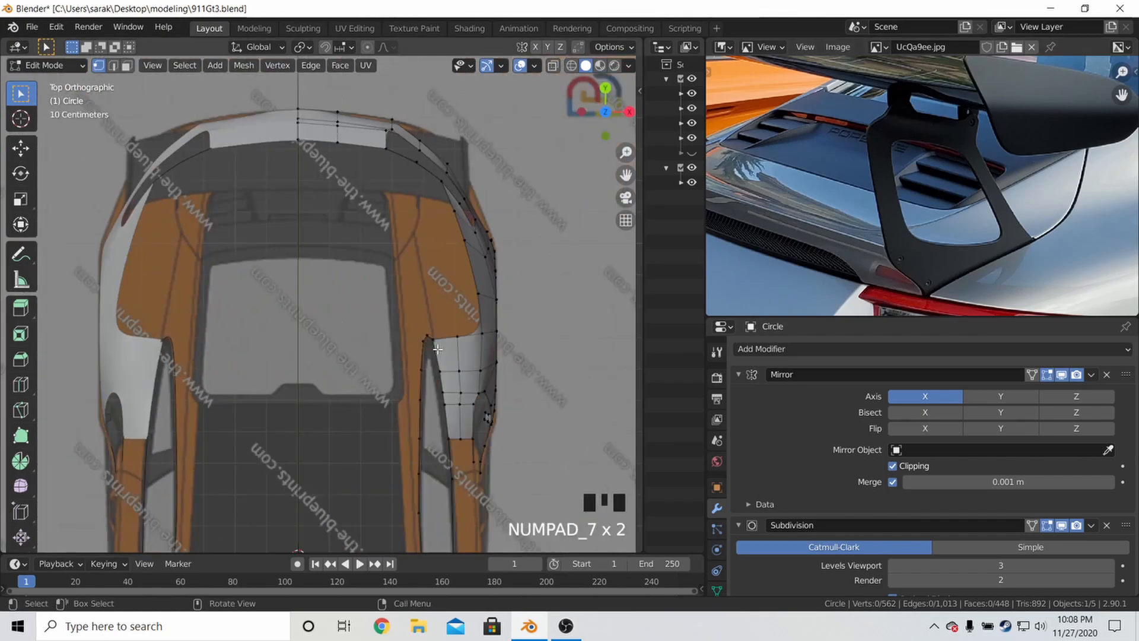
{"action": "scroll", "coordinate": [439, 401], "scroll_direction": "up", "scroll_amount": 3}
{"action": "key", "text": "shift+d"}
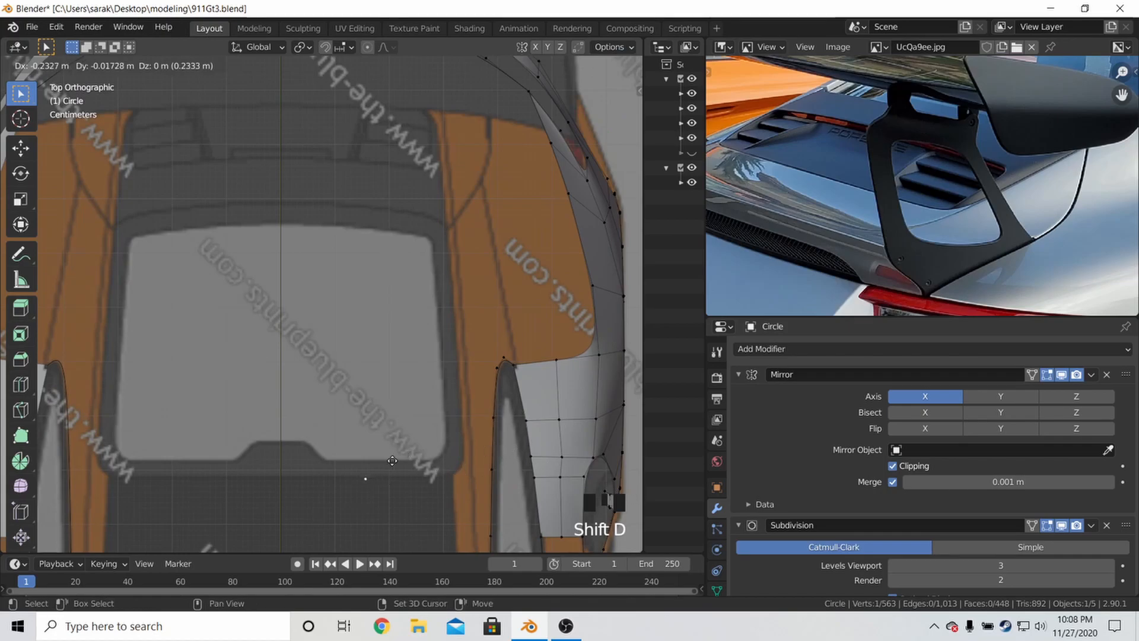
{"action": "left_click", "coordinate": [270, 448]}
{"action": "key", "text": "e"}
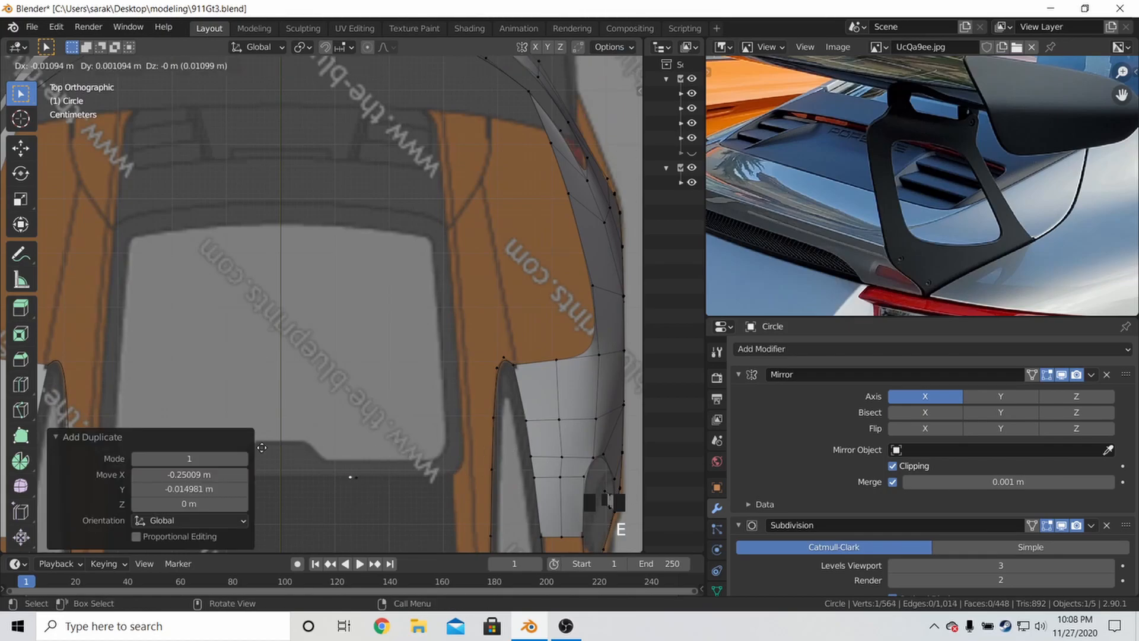
{"action": "left_click", "coordinate": [164, 449]}
{"action": "key", "text": "e"}
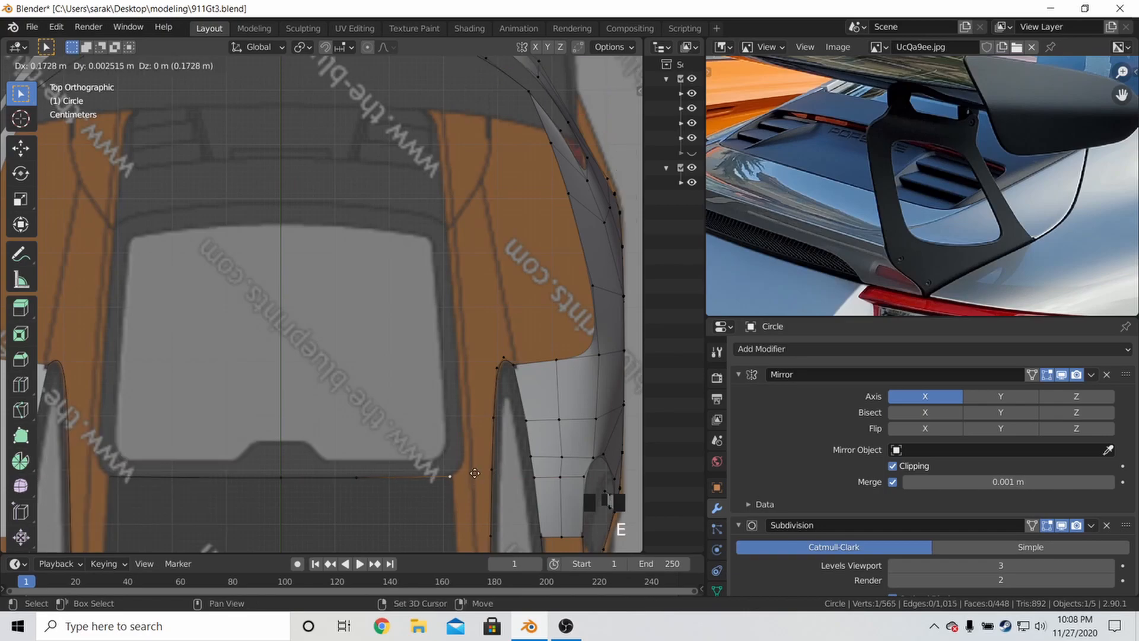
{"action": "left_click", "coordinate": [475, 473]}
Extrude the rear window outline around its front corner and along the side to the rear corner in three segments
{"action": "scroll", "coordinate": [475, 473], "scroll_direction": "up", "scroll_amount": 2}
{"action": "key", "text": "e"}
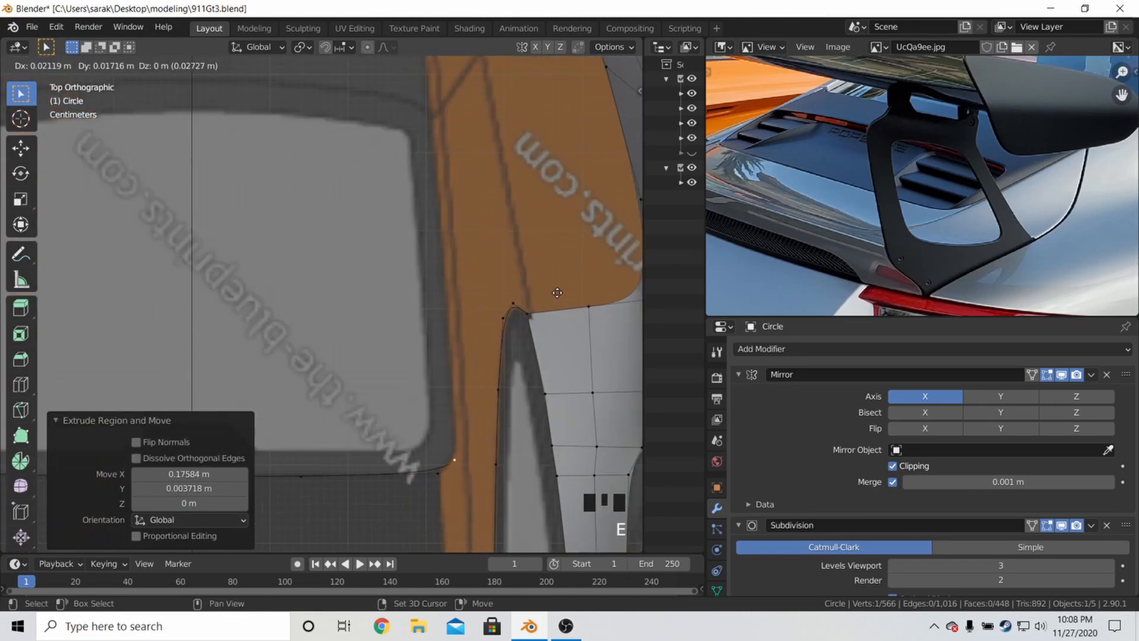
{"action": "left_click", "coordinate": [558, 293]}
{"action": "key", "text": "e"}
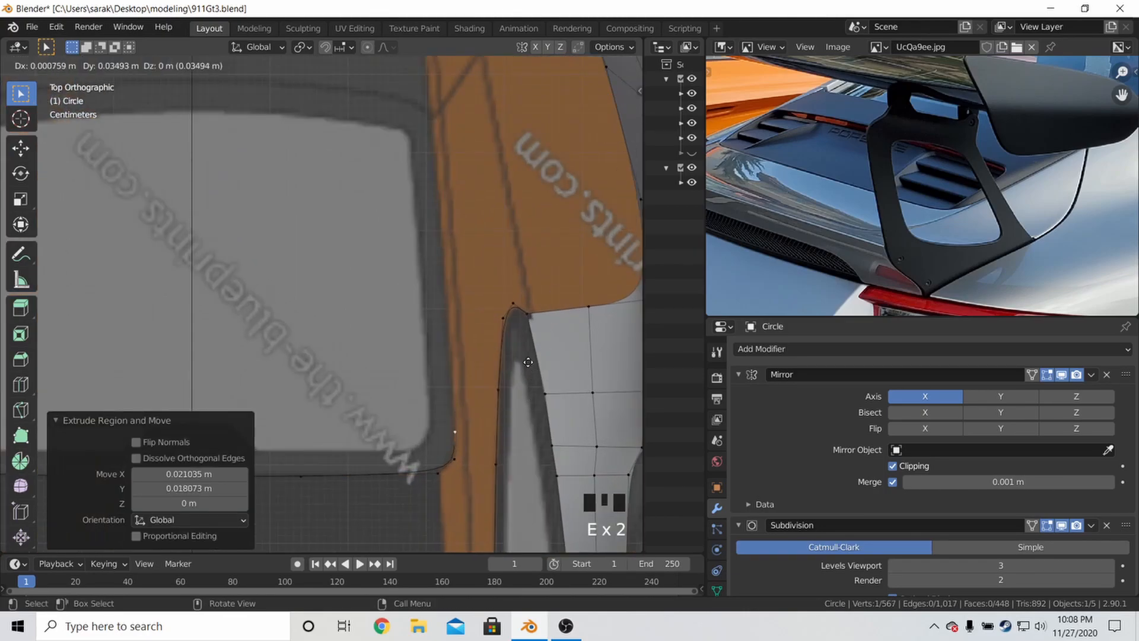
{"action": "left_click", "coordinate": [577, 126]}
{"action": "middle_click_drag", "start_coordinate": [492, 280], "coordinate": [515, 354], "text": "shift"}
{"action": "key", "text": "e"}
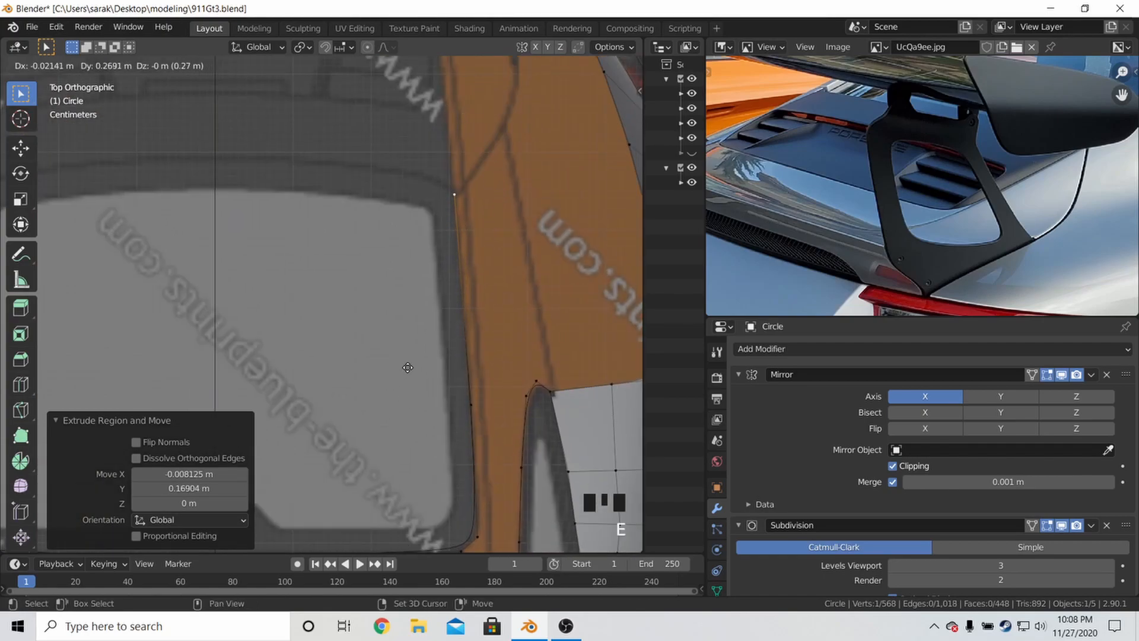
{"action": "left_click", "coordinate": [414, 357]}
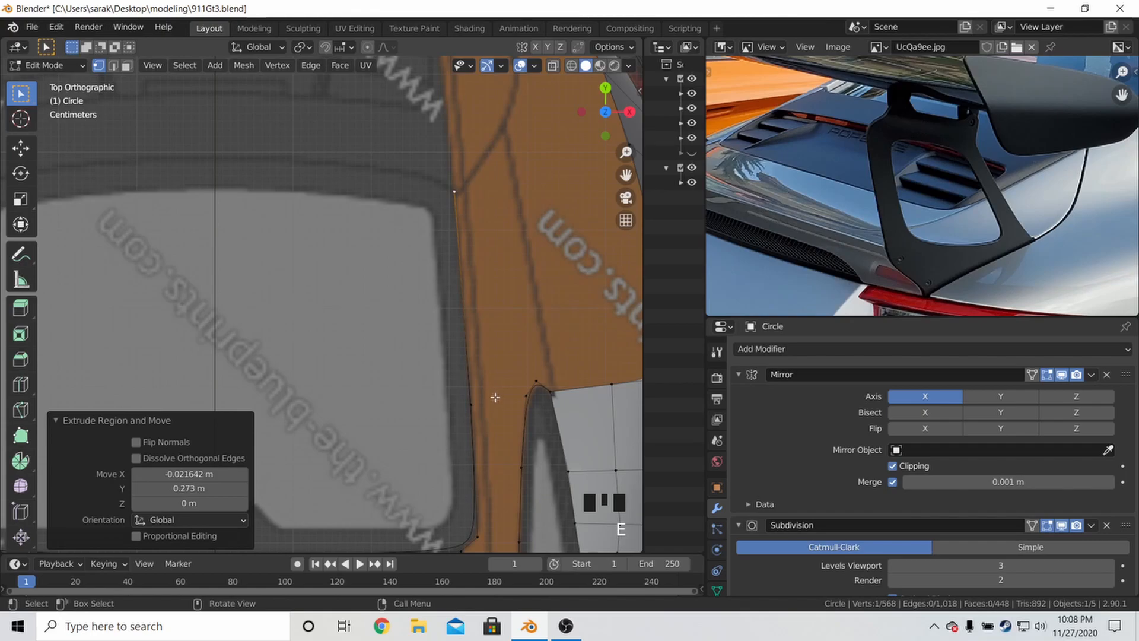
Add one loop cut to each of two long segments along the side of the rear window outline
{"action": "key", "text": "ctrl+r"}
{"action": "double_click", "coordinate": [460, 286]}
{"action": "middle_click_drag", "start_coordinate": [471, 332], "coordinate": [464, 286], "text": "shift"}
{"action": "key", "text": "ctrl+r"}
{"action": "double_click", "coordinate": [476, 371]}
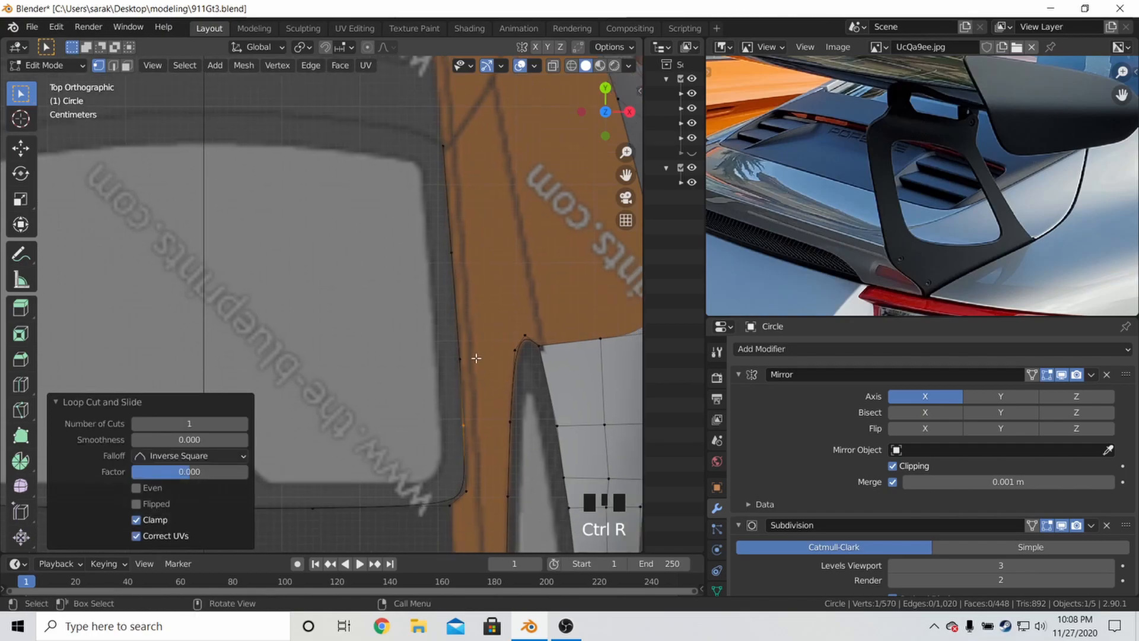
Extrude the outline from the window's rear corner back along the engine cover, around its corner and to the centreline
{"action": "left_click", "coordinate": [452, 152]}
{"action": "middle_click_drag", "start_coordinate": [478, 180], "coordinate": [520, 215], "text": "shift"}
{"action": "key", "text": "e"}
{"action": "key", "text": "e"}
{"action": "scroll", "coordinate": [480, 378], "scroll_direction": "up", "scroll_amount": 3}
{"action": "middle_click_drag", "start_coordinate": [481, 378], "coordinate": [307, 237], "text": "shift"}
{"action": "left_click", "coordinate": [306, 236]}
{"action": "key", "text": "e"}
{"action": "left_click", "coordinate": [171, 224]}
In the back view, lower the outline's two rearmost vertices about 0.13 m along Z
{"action": "key", "text": "ctrl+KP_1"}
{"action": "middle_click_drag", "start_coordinate": [296, 195], "coordinate": [323, 193], "text": "shift"}
{"action": "left_click", "coordinate": [323, 193], "text": "shift"}
{"action": "key", "text": "ctrl+KP_1"}
{"action": "key", "text": "g"}
{"action": "key", "text": "z"}
{"action": "left_click", "coordinate": [409, 315]}
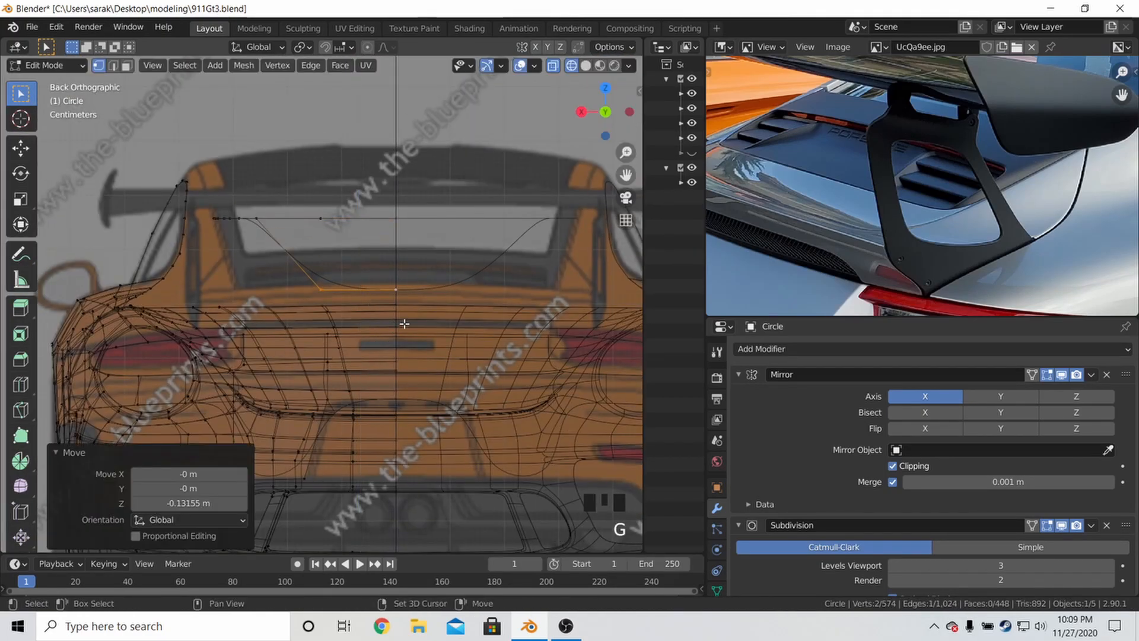
Lower the engine cover's corner vertices along Z in the back view to match the blueprint
{"action": "middle_click_drag", "start_coordinate": [838, 209], "coordinate": [971, 224]}
{"action": "scroll", "coordinate": [332, 238], "scroll_direction": "up", "scroll_amount": 2}
{"action": "left_click", "coordinate": [229, 184]}
{"action": "key", "text": "g"}
{"action": "key", "text": "z"}
{"action": "left_click", "coordinate": [207, 189]}
{"action": "key", "text": "g"}
{"action": "key", "text": "z"}
{"action": "left_click", "coordinate": [228, 301]}
Fine-tune the height of the rear edge and lower the next side vertex of the outline along Z
{"action": "left_click", "coordinate": [429, 285]}
{"action": "key", "text": "g"}
{"action": "key", "text": "z"}
{"action": "left_click", "coordinate": [433, 292]}
{"action": "left_click", "coordinate": [190, 182]}
{"action": "key", "text": "g"}
{"action": "key", "text": "z"}
{"action": "left_click", "coordinate": [213, 255]}
Lower the remaining side vertex along Z and adjust the heights of the window's front corner and front edge vertices
{"action": "scroll", "coordinate": [213, 255], "scroll_direction": "up", "scroll_amount": 5}
{"action": "scroll", "coordinate": [339, 210], "scroll_direction": "down", "scroll_amount": 3}
{"action": "left_click", "coordinate": [268, 228]}
{"action": "key", "text": "g"}
{"action": "key", "text": "z"}
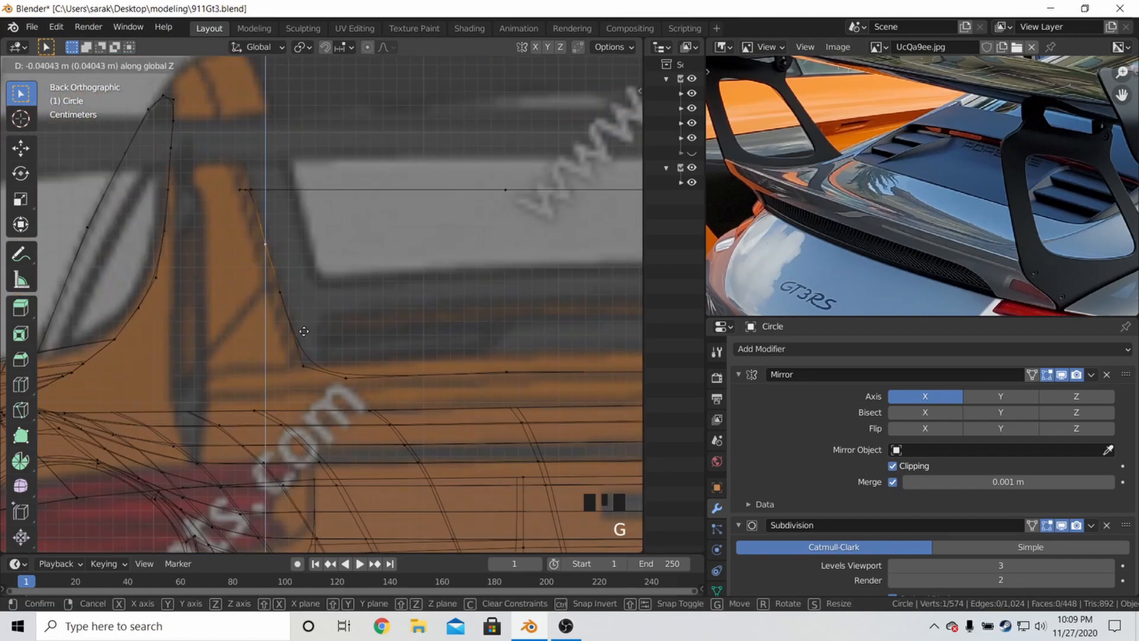
{"action": "left_click", "coordinate": [286, 189]}
{"action": "key", "text": "g"}
{"action": "key", "text": "z"}
{"action": "left_click", "coordinate": [303, 176]}
{"action": "left_click", "coordinate": [440, 244], "text": "shift"}
{"action": "left_click", "coordinate": [596, 241], "text": "shift"}
Move the selected window side vertex onto the rear window line of the blueprint in the right side view
{"action": "left_click", "coordinate": [212, 237]}
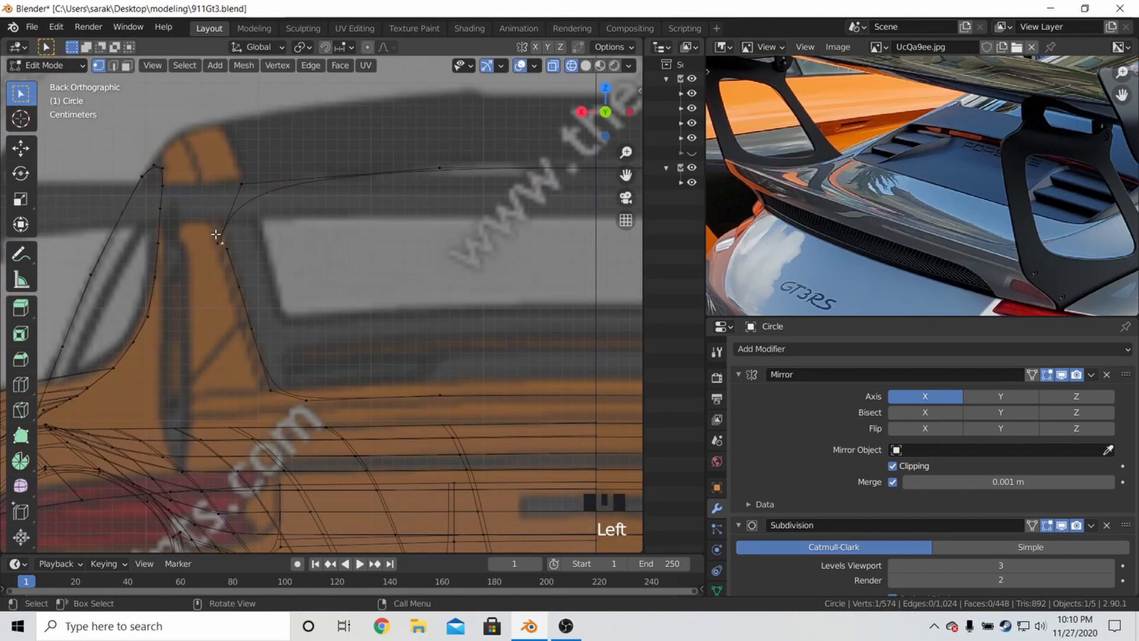
{"action": "middle_click_drag", "start_coordinate": [211, 196], "coordinate": [351, 331]}
{"action": "key", "text": "Tab"}
{"action": "scroll", "coordinate": [350, 330], "scroll_direction": "down", "scroll_amount": 4}
{"action": "key", "text": "Tab"}
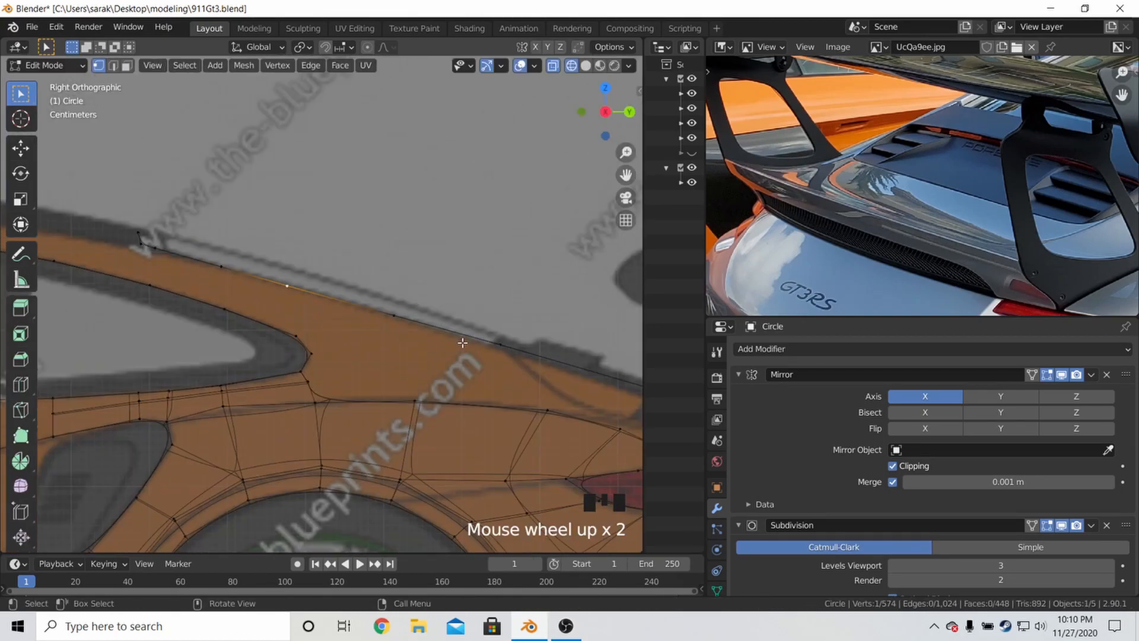
{"action": "scroll", "coordinate": [460, 338], "scroll_direction": "up", "scroll_amount": 3}
{"action": "key", "text": "g"}
{"action": "left_click", "coordinate": [545, 334]}
{"action": "key", "text": "Tab"}
{"action": "scroll", "coordinate": [261, 303], "scroll_direction": "down", "scroll_amount": 4}
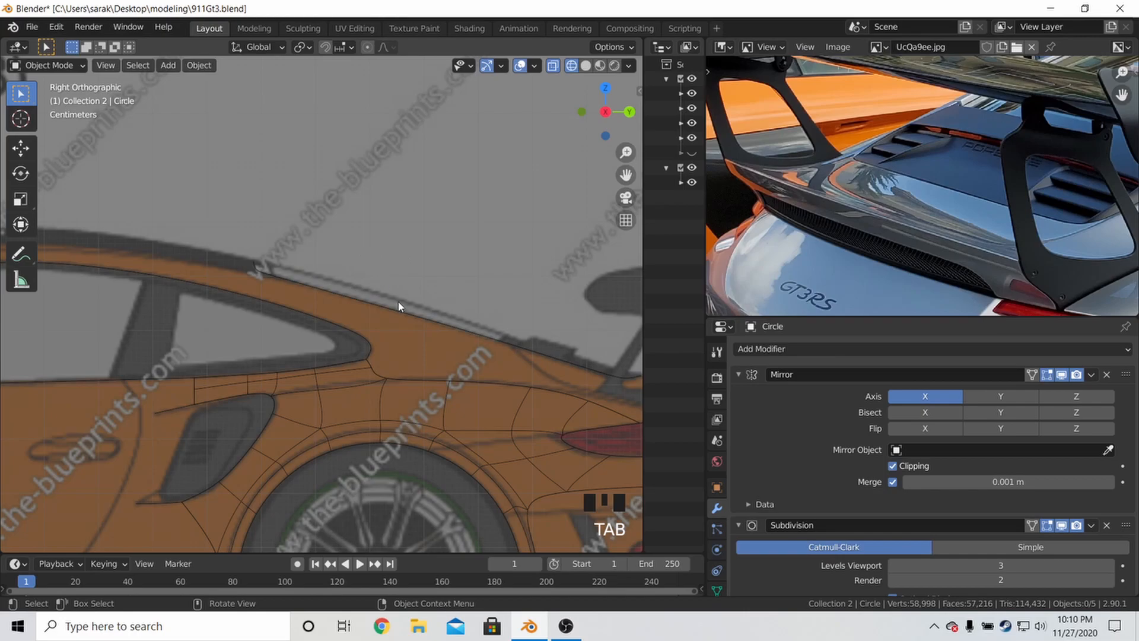
Check the outline's side profile against the blueprint from the roof back to the rear wing
{"action": "key", "text": "Tab"}
{"action": "scroll", "coordinate": [400, 253], "scroll_direction": "down", "scroll_amount": 3}
{"action": "middle_click_drag", "start_coordinate": [400, 252], "coordinate": [333, 336], "text": "shift"}
{"action": "key", "text": "a"}
{"action": "key", "text": "a"}
{"action": "key", "text": "a"}
{"action": "middle_click_drag", "start_coordinate": [440, 382], "coordinate": [399, 392]}
{"action": "key", "text": "KP_3"}
{"action": "scroll", "coordinate": [469, 353], "scroll_direction": "up", "scroll_amount": 5}
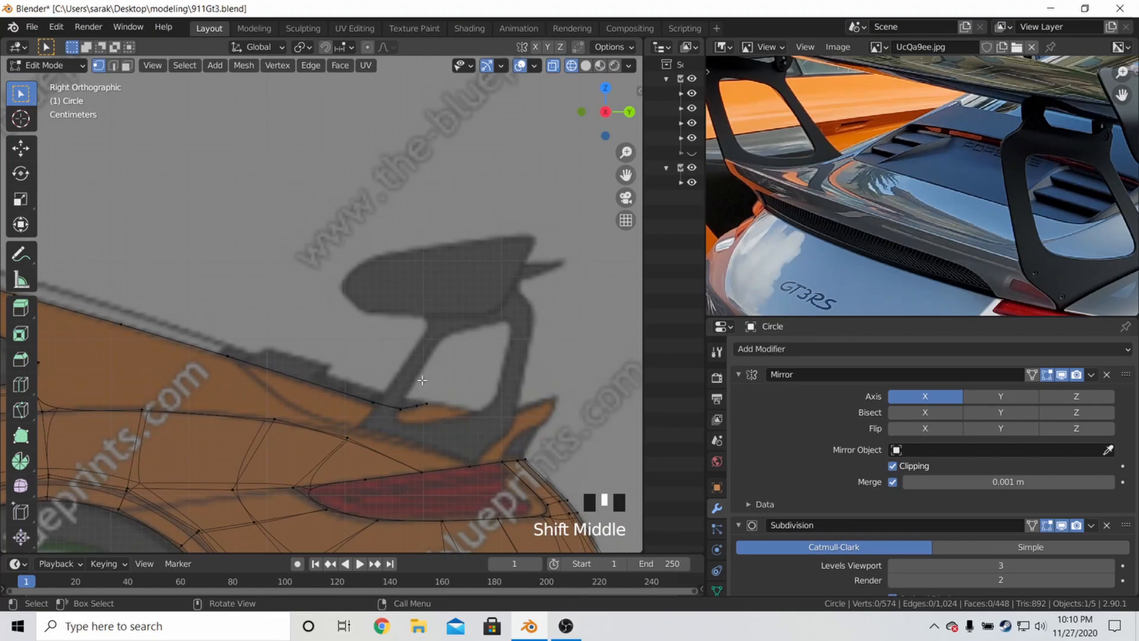
Study the engine cover, rear window and roof side seam in the reference photo
{"action": "middle_click_drag", "start_coordinate": [1003, 208], "coordinate": [860, 178]}
{"action": "middle_click_drag", "start_coordinate": [1039, 119], "coordinate": [978, 179]}
{"action": "middle_click_drag", "start_coordinate": [1121, 89], "coordinate": [1000, 155]}
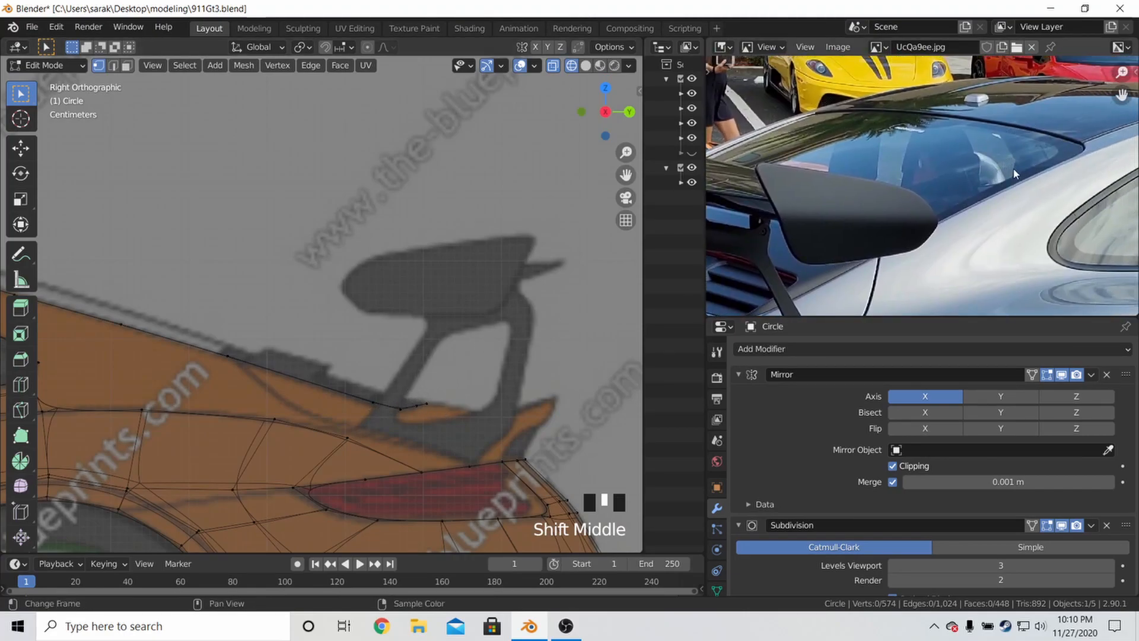
{"action": "middle_click_drag", "start_coordinate": [920, 271], "coordinate": [1129, 145]}
{"action": "scroll", "coordinate": [833, 183], "scroll_direction": "up", "scroll_amount": 1}
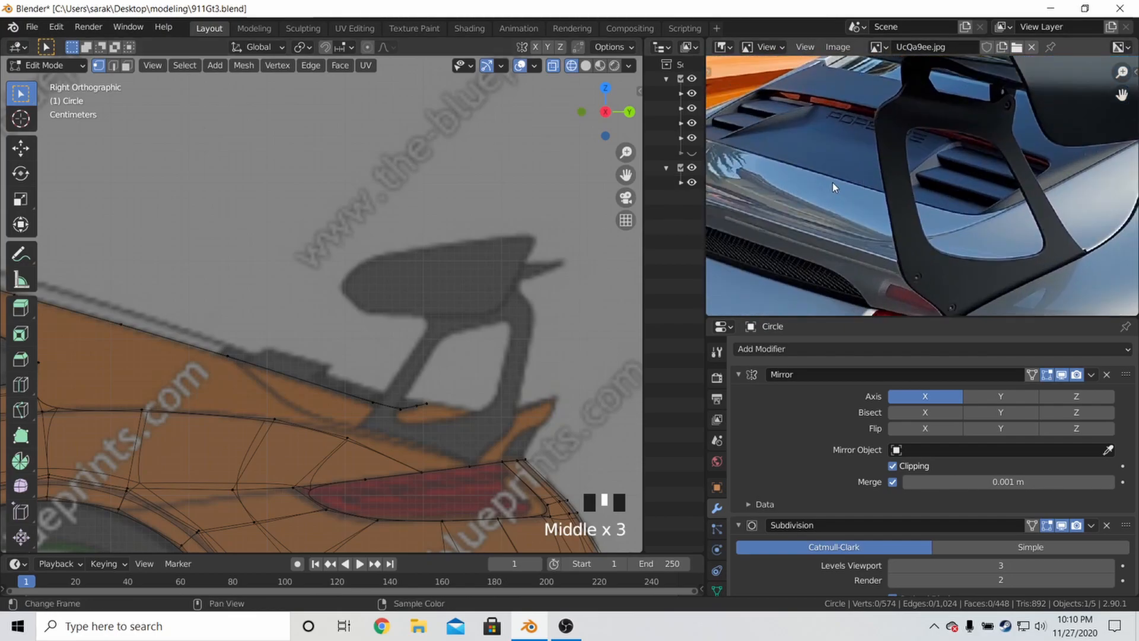
{"action": "mouse_move", "coordinate": [828, 184]}
{"action": "middle_mouse_down"}
{"action": "mouse_move", "coordinate": [1035, 163]}
{"action": "mouse_move", "coordinate": [849, 185]}
{"action": "middle_mouse_up"}
{"action": "scroll", "coordinate": [849, 186], "scroll_direction": "down", "scroll_amount": 2}
{"action": "middle_click_drag", "start_coordinate": [973, 137], "coordinate": [835, 181]}
{"action": "scroll", "coordinate": [834, 180], "scroll_direction": "down", "scroll_amount": 2}
{"action": "middle_click_drag", "start_coordinate": [952, 145], "coordinate": [896, 178]}
{"action": "scroll", "coordinate": [896, 178], "scroll_direction": "up", "scroll_amount": 4}
{"action": "middle_click_drag", "start_coordinate": [1019, 148], "coordinate": [944, 174]}
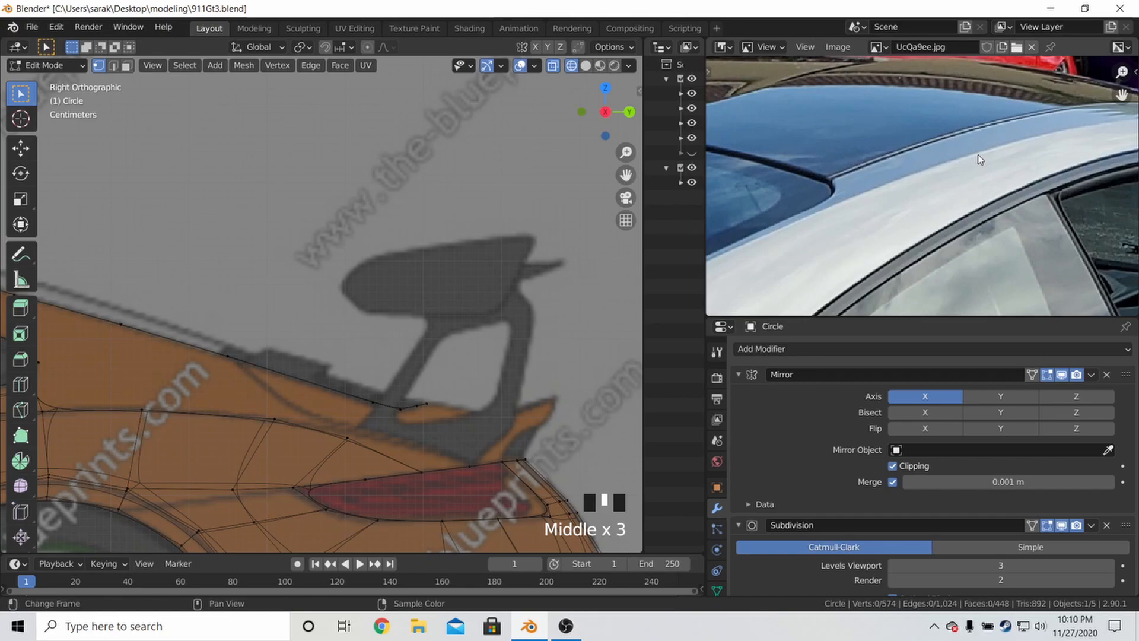
{"action": "middle_click_drag", "start_coordinate": [368, 309], "coordinate": [401, 298]}
{"action": "key", "text": "ctrl+KP_1"}
{"action": "scroll", "coordinate": [248, 307], "scroll_direction": "up", "scroll_amount": 3}
{"action": "left_click", "coordinate": [377, 298]}
{"action": "key", "text": "e"}
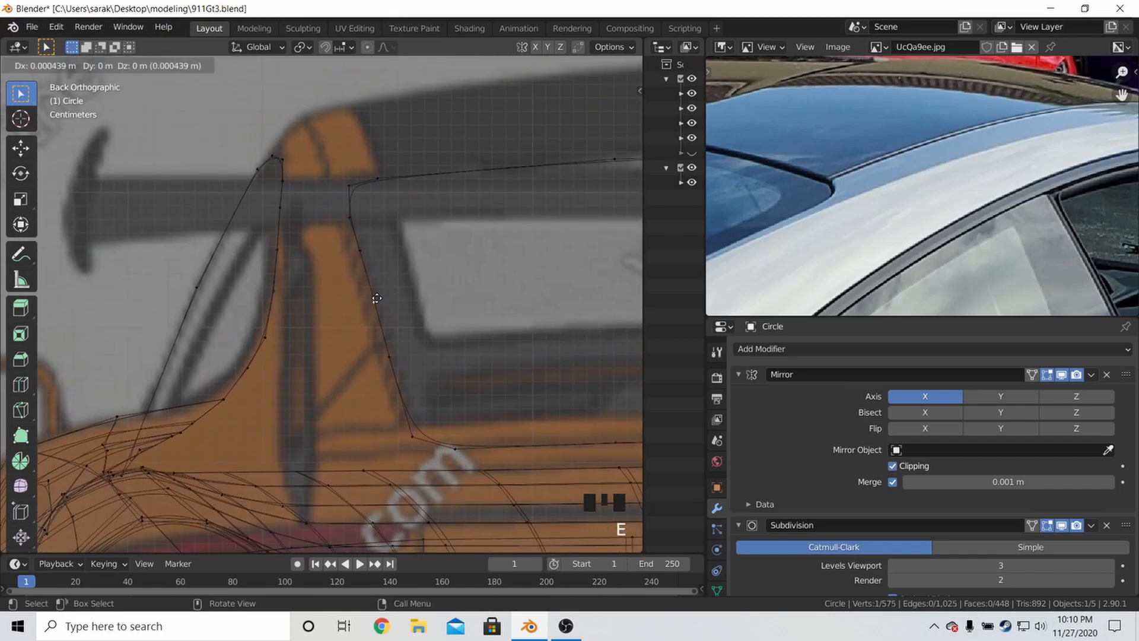
{"action": "left_click", "coordinate": [333, 298]}
{"action": "key", "text": "x"}
{"action": "left_click", "coordinate": [381, 309]}
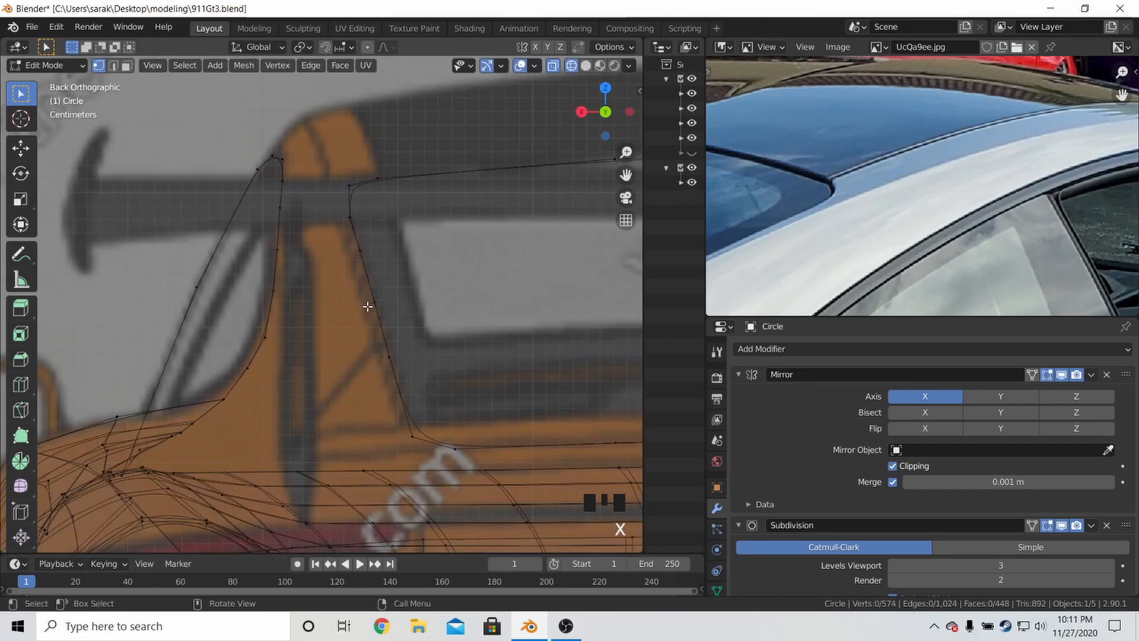
In the top view, select the outline from the window's front corner along the side to the rear centreline
{"action": "key", "text": "KP_7"}
{"action": "scroll", "coordinate": [367, 306], "scroll_direction": "down", "scroll_amount": 5}
{"action": "middle_click_drag", "start_coordinate": [369, 309], "coordinate": [427, 344], "text": "shift"}
{"action": "scroll", "coordinate": [427, 344], "scroll_direction": "up", "scroll_amount": 3}
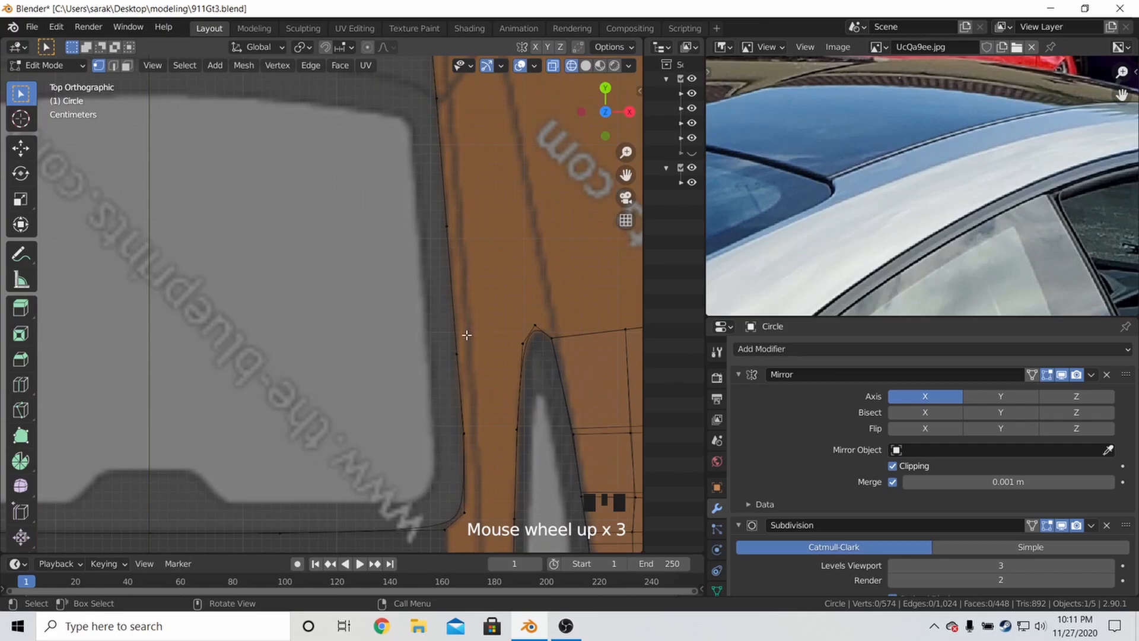
{"action": "middle_click_drag", "start_coordinate": [485, 416], "coordinate": [431, 370], "text": "shift"}
{"action": "scroll", "coordinate": [465, 364], "scroll_direction": "down", "scroll_amount": 4}
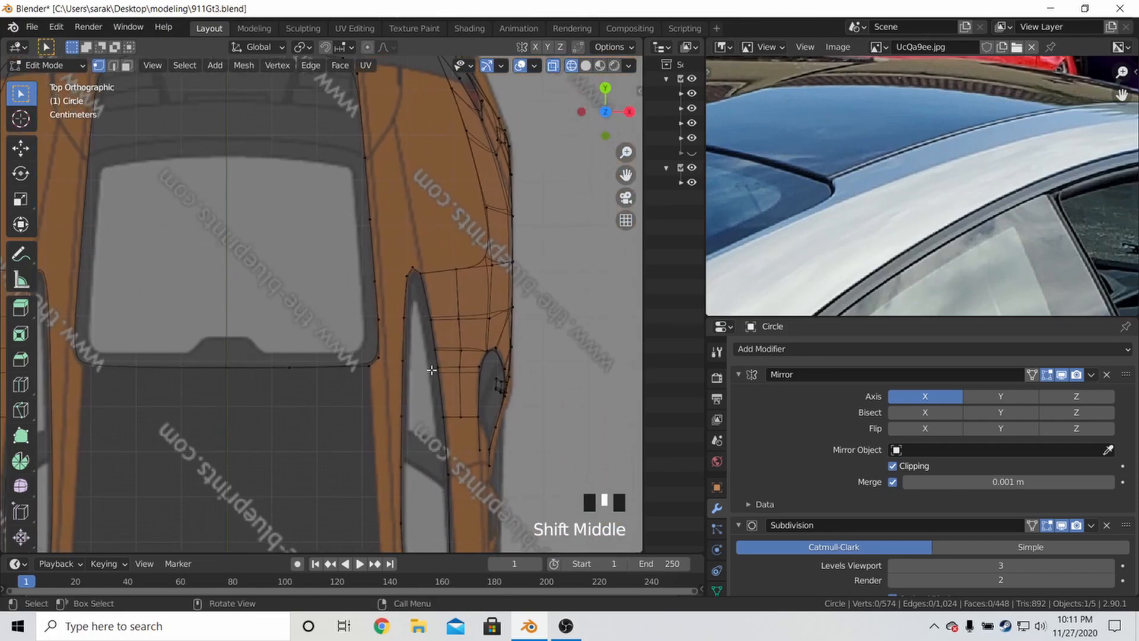
{"action": "left_click", "coordinate": [381, 358]}
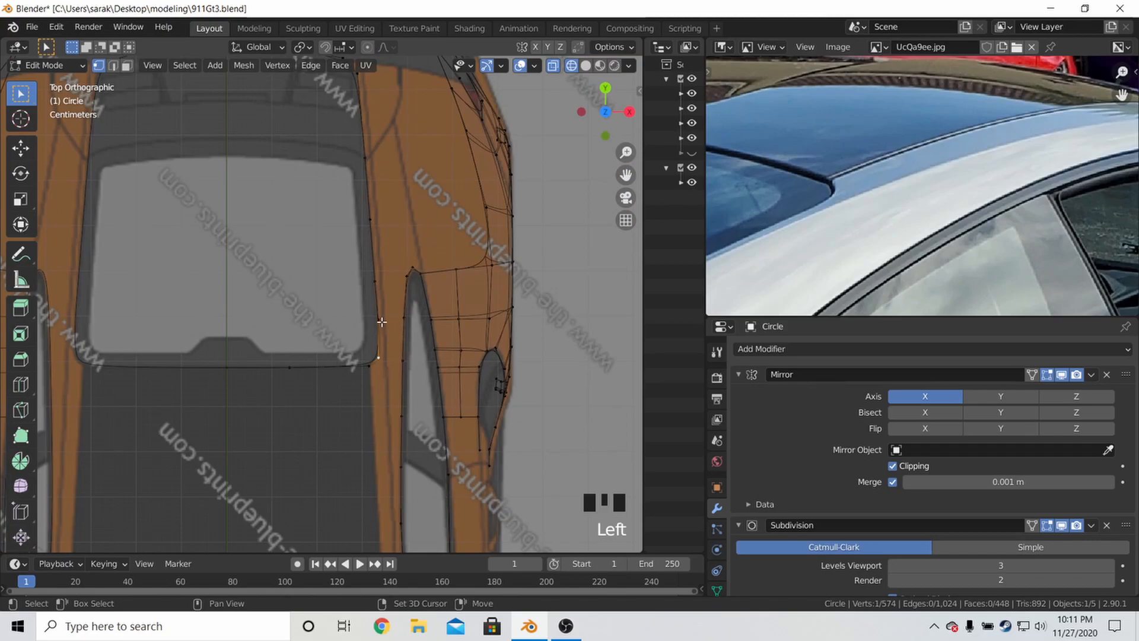
{"action": "left_click", "coordinate": [366, 162], "text": "shift"}
{"action": "middle_click_drag", "start_coordinate": [358, 174], "coordinate": [404, 287], "text": "shift"}
{"action": "key", "text": "z"}
{"action": "left_click", "coordinate": [404, 189], "text": "shift"}
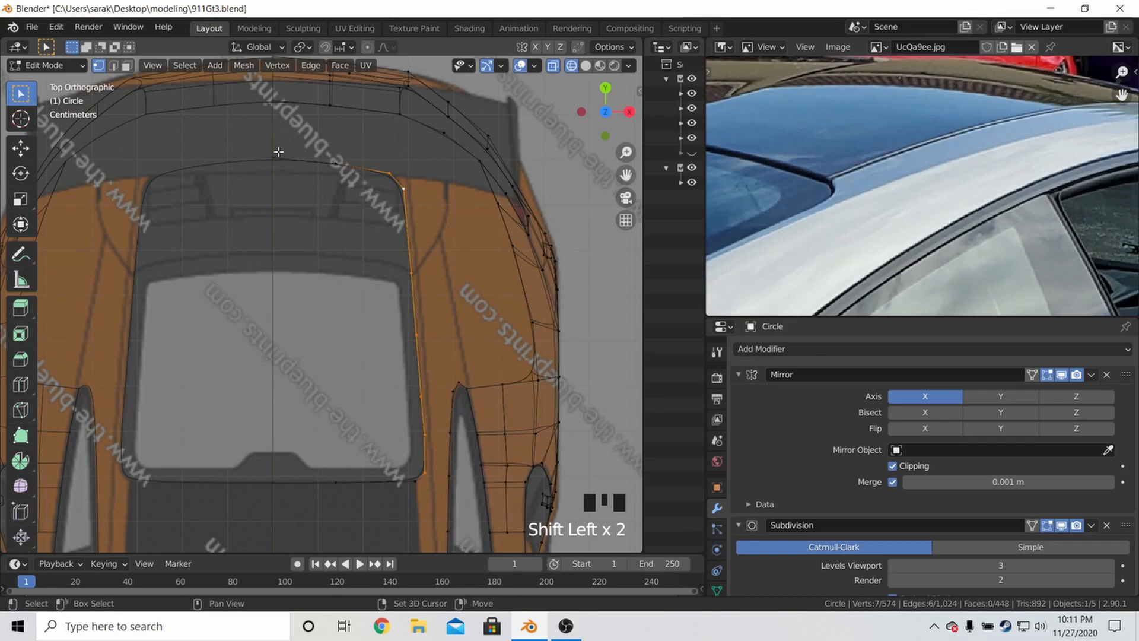
{"action": "scroll", "coordinate": [979, 148], "scroll_direction": "up", "scroll_amount": 6}
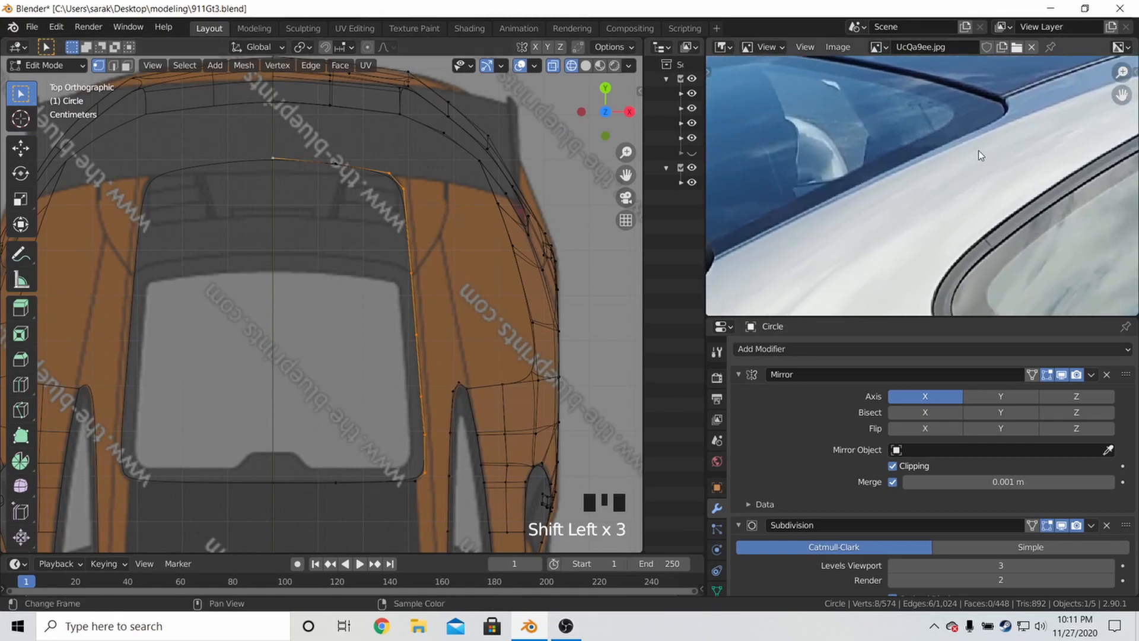
{"action": "middle_click_drag", "start_coordinate": [892, 214], "coordinate": [920, 187]}
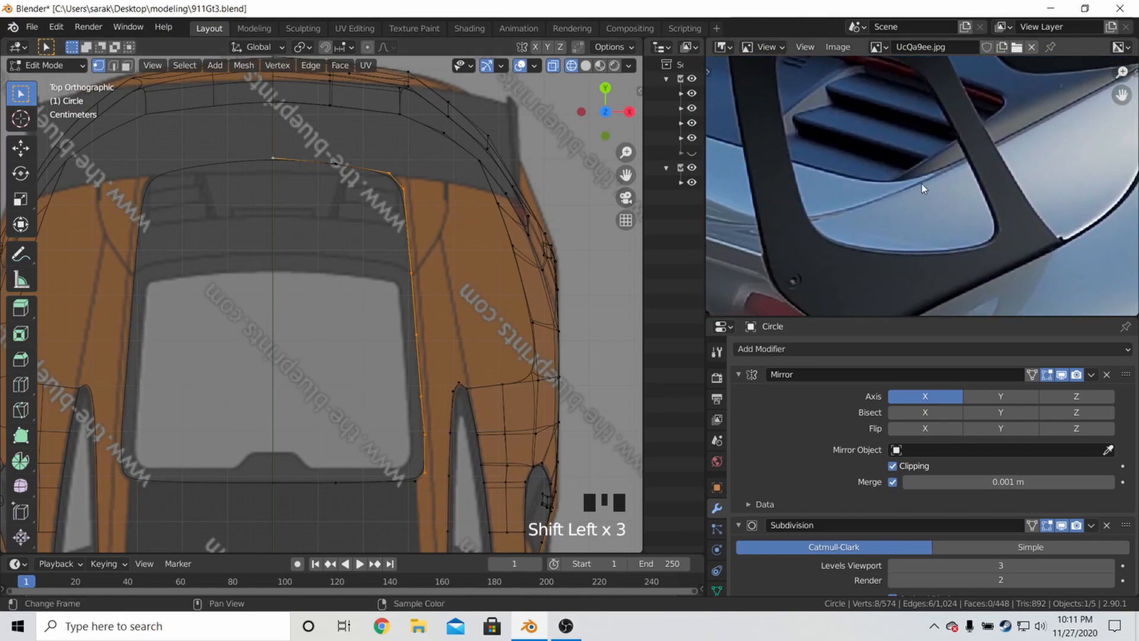
{"action": "middle_click_drag", "start_coordinate": [863, 212], "coordinate": [1121, 210]}
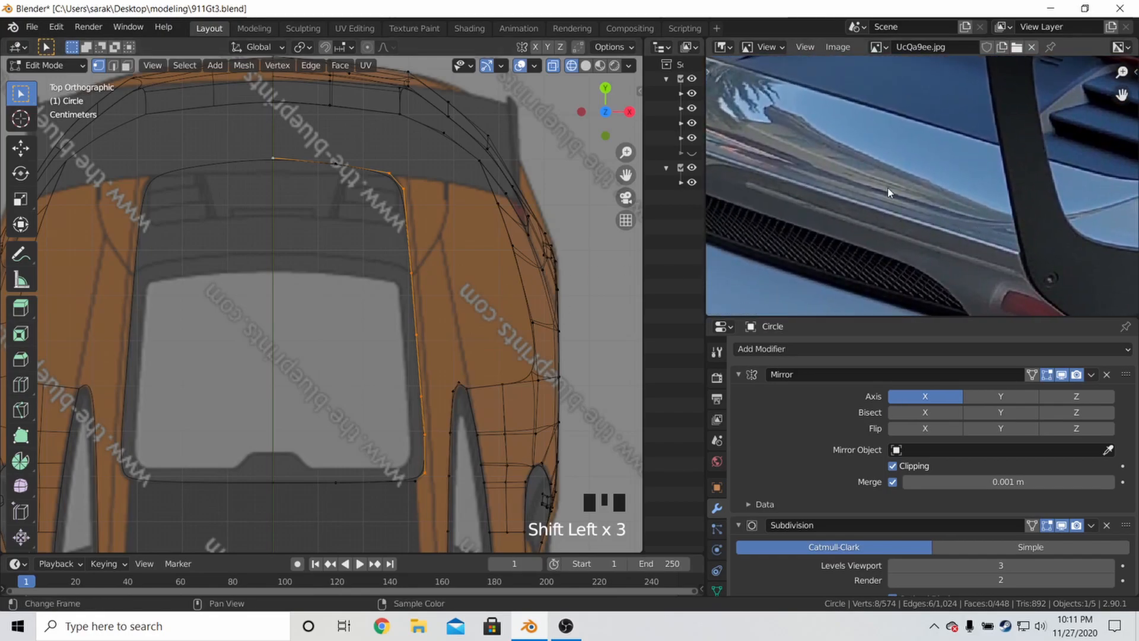
{"action": "scroll", "coordinate": [983, 198], "scroll_direction": "down", "scroll_amount": 5}
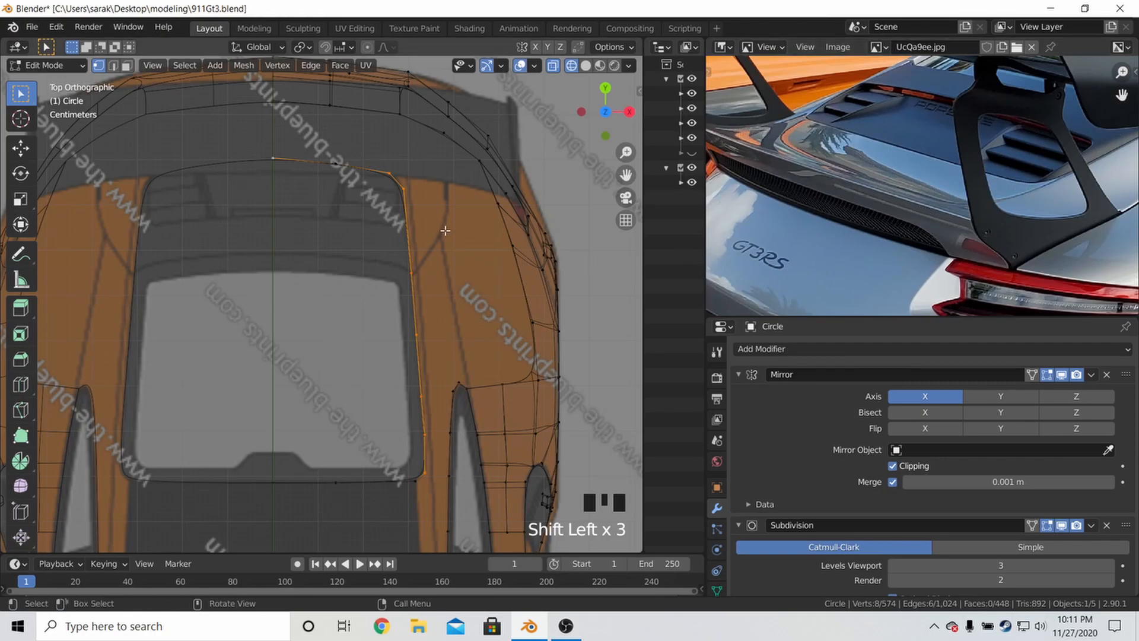
Try extruding the selected outline outward by about 0.014 m in the top view
{"action": "middle_click_drag", "start_coordinate": [496, 305], "coordinate": [492, 279], "text": "shift"}
{"action": "key", "text": "e"}
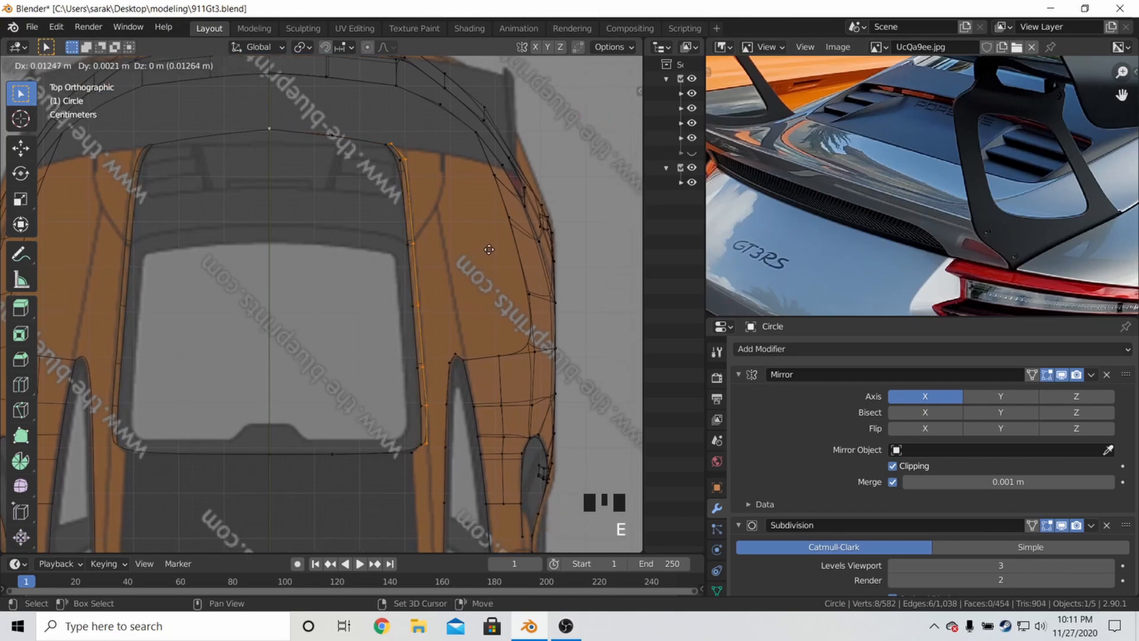
{"action": "left_click", "coordinate": [494, 248]}
{"action": "scroll", "coordinate": [486, 244], "scroll_direction": "up", "scroll_amount": 3}
{"action": "middle_click_drag", "start_coordinate": [478, 241], "coordinate": [517, 325], "text": "shift"}
{"action": "key", "text": "z"}
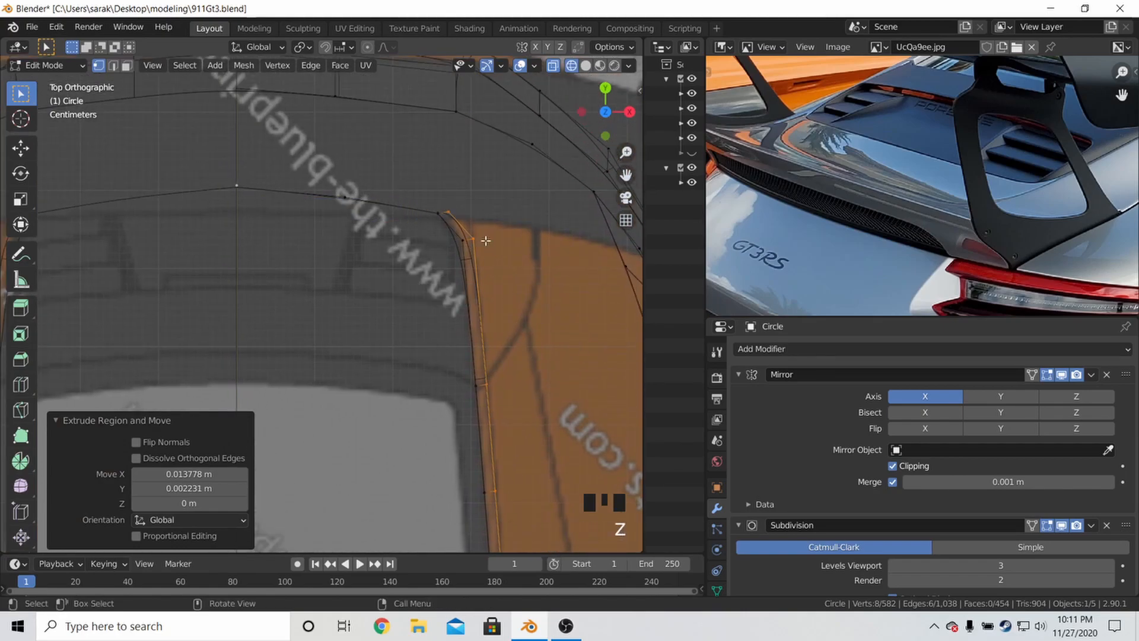
Turn off clipping in the Mirror modifier and try moving the vertices at the centreline
{"action": "left_click", "coordinate": [893, 465]}
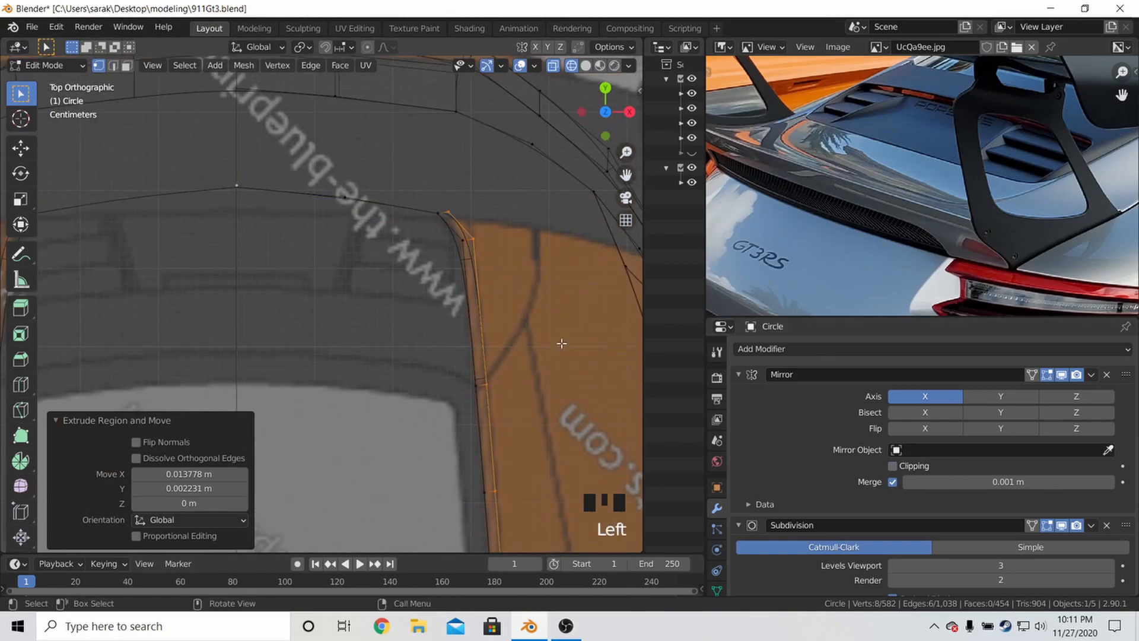
{"action": "left_click", "coordinate": [240, 174]}
{"action": "key", "text": "g"}
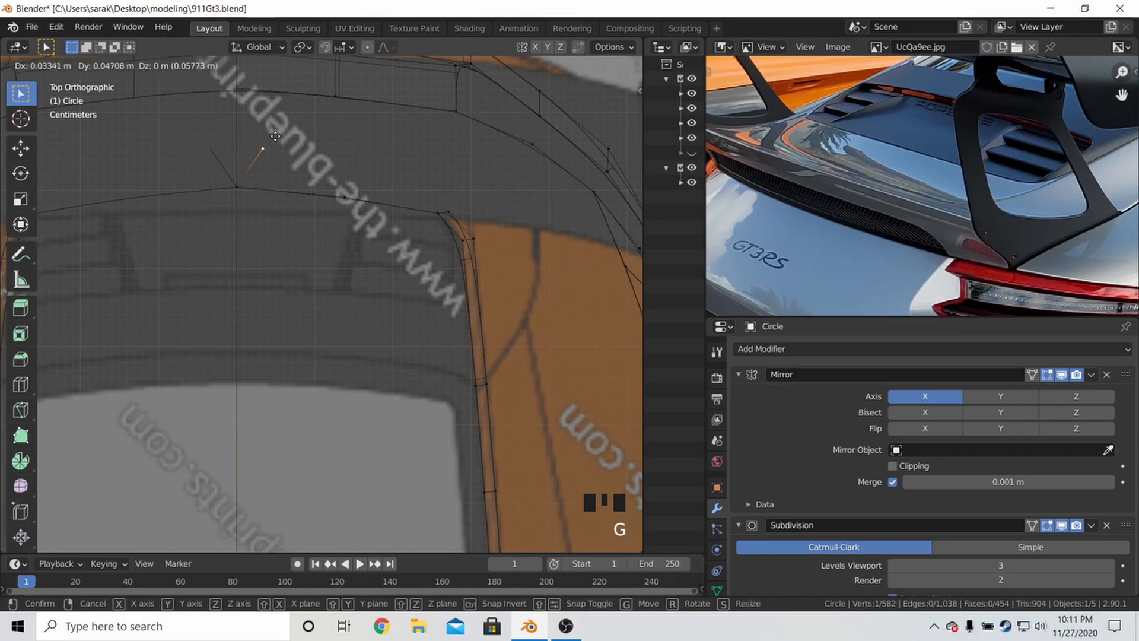
{"action": "right_click", "coordinate": [310, 134]}
{"action": "left_click", "coordinate": [249, 189]}
{"action": "key", "text": "g"}
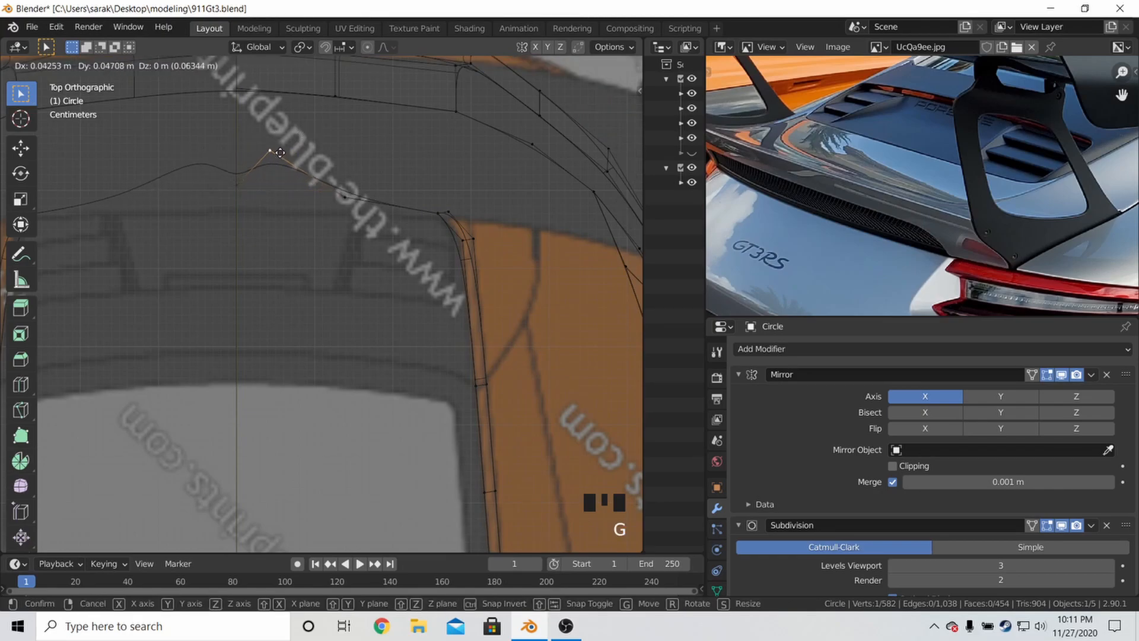
{"action": "right_click", "coordinate": [263, 228]}
Try deleting the centreline vertex and undo back to the outline before its extrusion
{"action": "key", "text": "x"}
{"action": "left_click", "coordinate": [229, 190]}
{"action": "key", "text": "ctrl+z"}
{"action": "key", "text": "ctrl+z"}
{"action": "key", "text": "ctrl+z"}
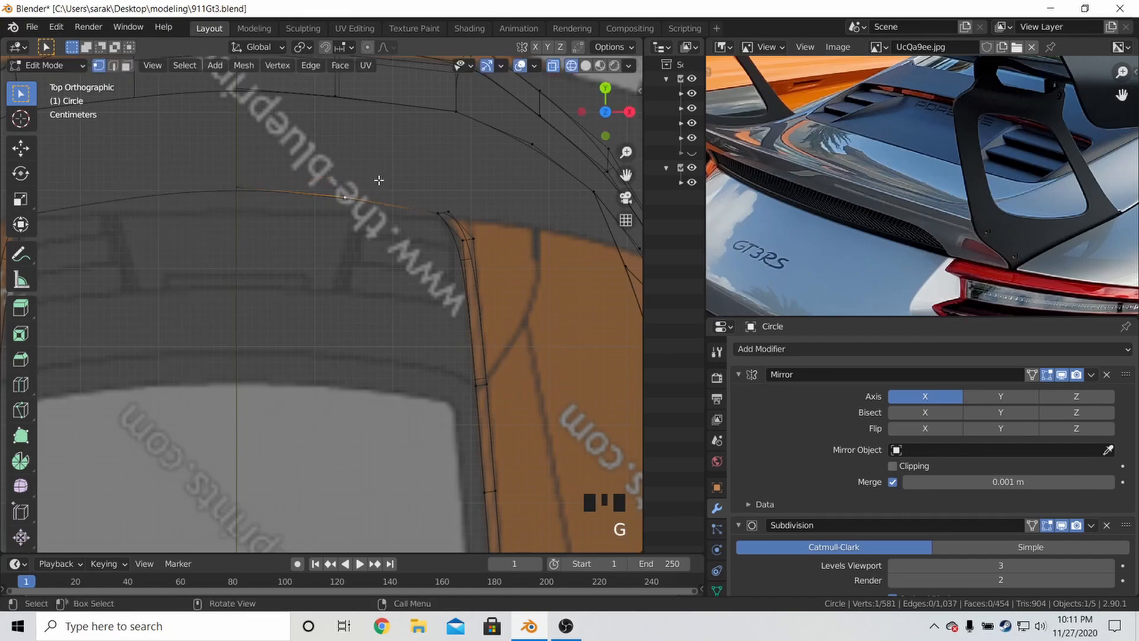
{"action": "key", "text": "ctrl+z"}
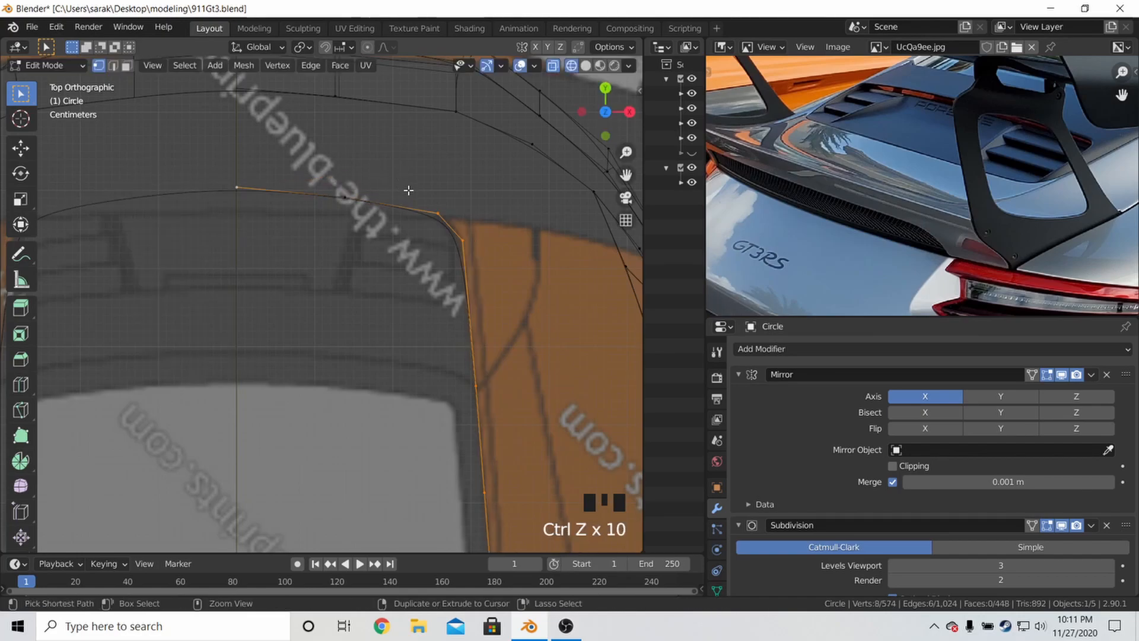
Extrude the selected outline into a narrow outward strip and adjust its position along Y
{"action": "left_click", "coordinate": [255, 183], "text": "shift"}
{"action": "scroll", "coordinate": [376, 216], "scroll_direction": "down", "scroll_amount": 3}
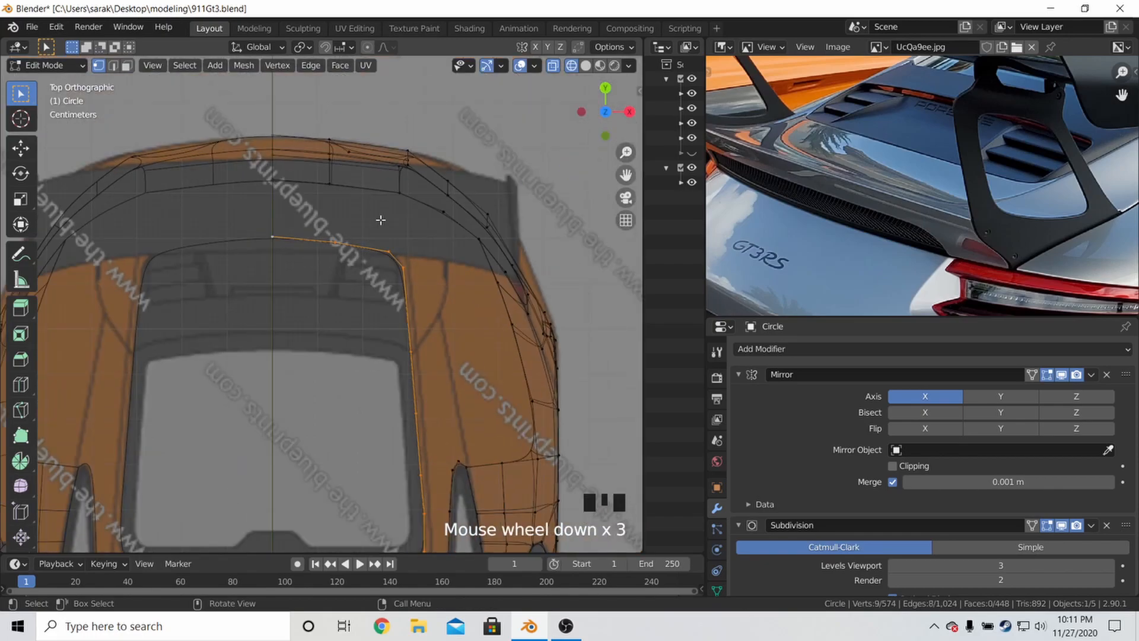
{"action": "middle_click_drag", "start_coordinate": [376, 216], "coordinate": [416, 231], "text": "shift"}
{"action": "key", "text": "g"}
{"action": "scroll", "coordinate": [422, 233], "scroll_direction": "up", "scroll_amount": 3}
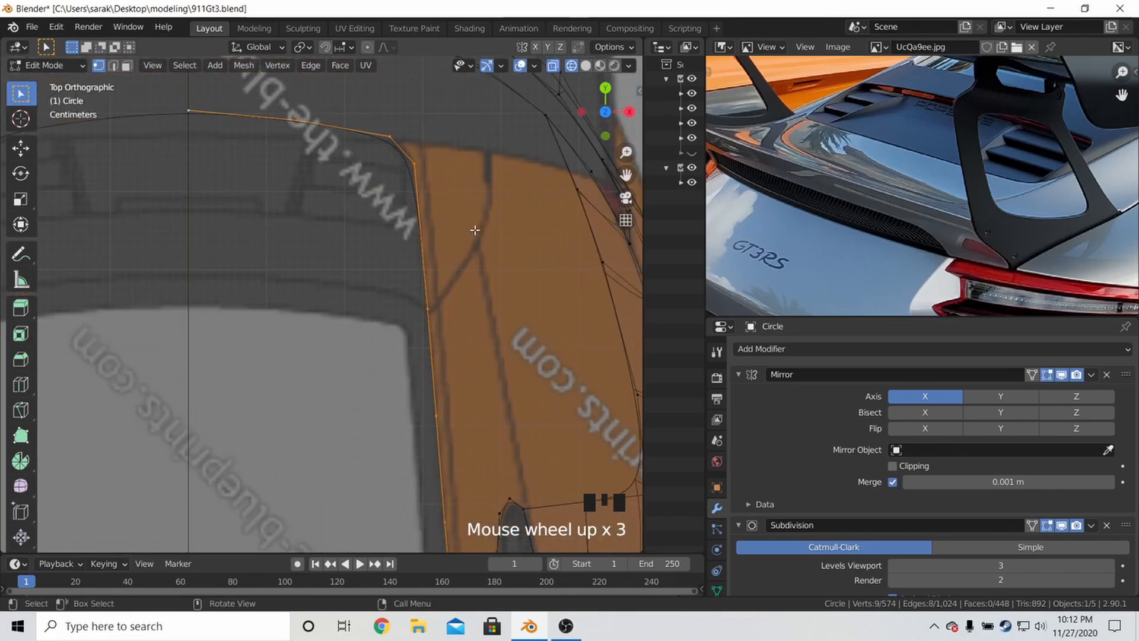
{"action": "key", "text": "e"}
{"action": "key", "text": "g"}
{"action": "left_click", "coordinate": [474, 226]}
{"action": "key", "text": "g"}
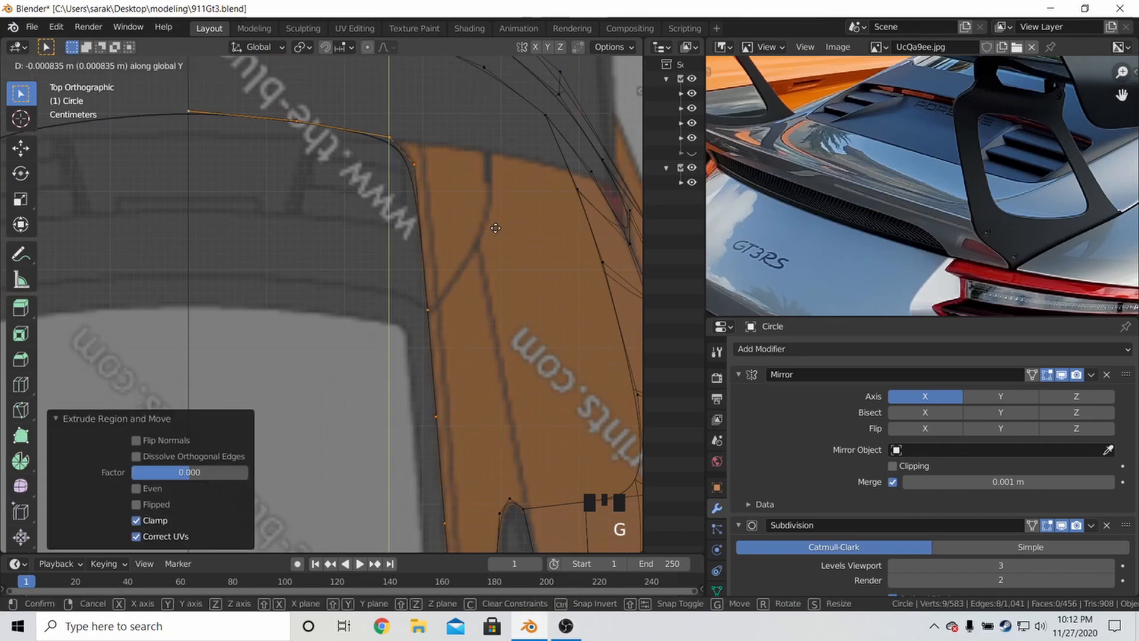
{"action": "left_click", "coordinate": [496, 228]}
Try moving three rear vertices of the extruded strip about 0.043 m along Y, and undo the move
{"action": "middle_click_drag", "start_coordinate": [495, 237], "coordinate": [499, 441], "text": "shift"}
{"action": "middle_click_drag", "start_coordinate": [419, 118], "coordinate": [434, 227], "text": "shift"}
{"action": "left_click", "coordinate": [433, 233]}
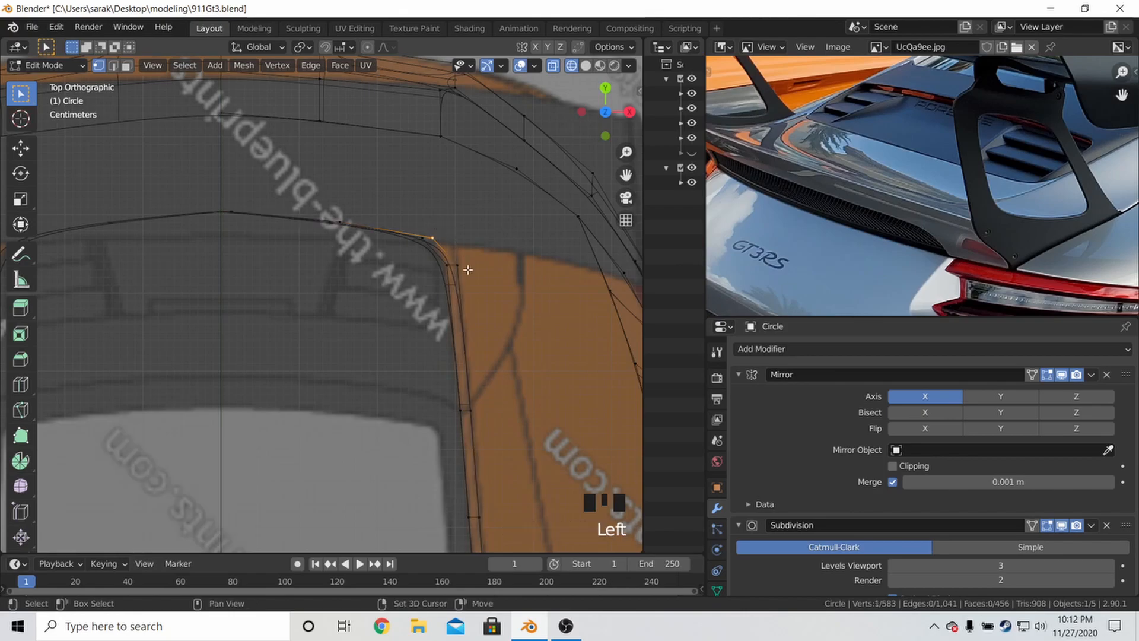
{"action": "key", "text": "g"}
{"action": "key", "text": "y"}
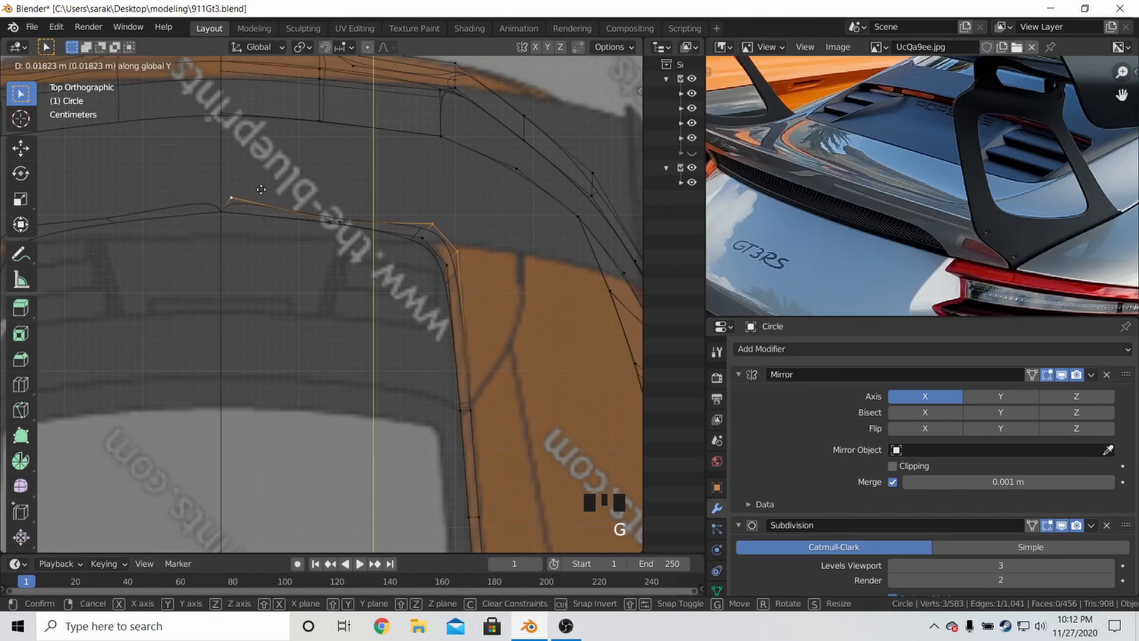
{"action": "left_click", "coordinate": [279, 178]}
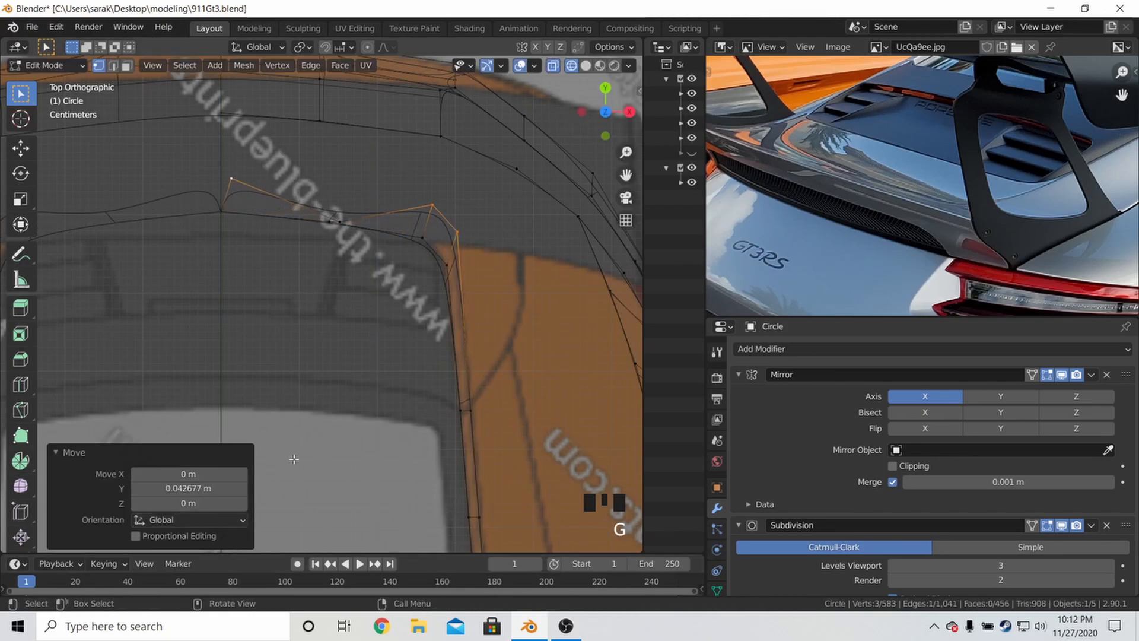
{"action": "key", "text": "ctrl+z"}
Move the four rear vertices of the extruded strip about 0.055 m rearward in the top view
{"action": "key", "text": "g"}
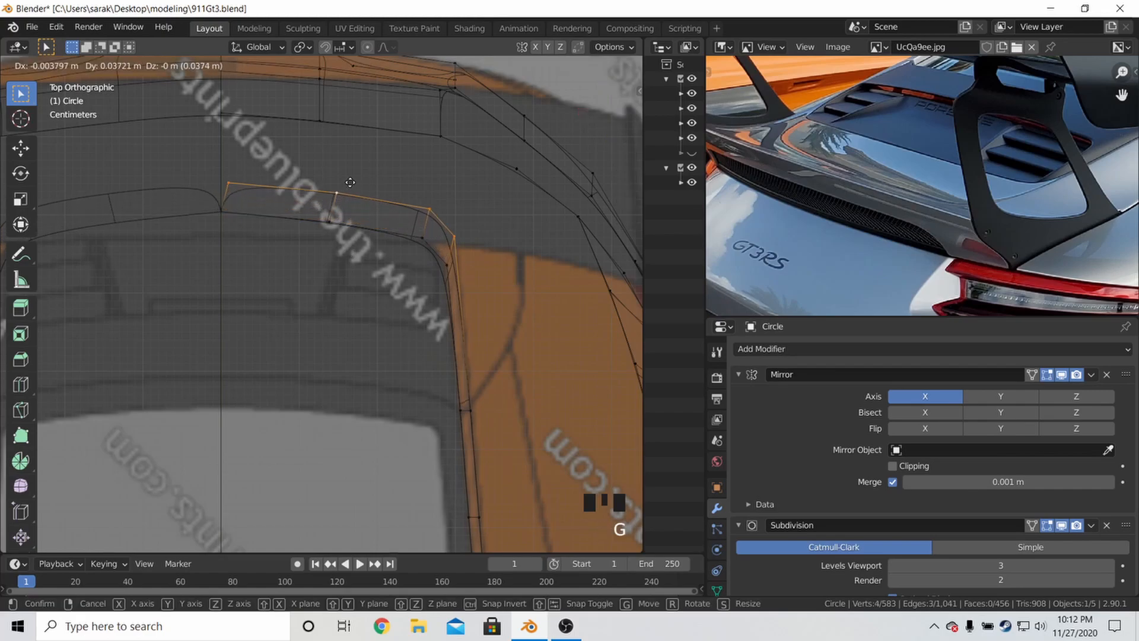
{"action": "left_click", "coordinate": [349, 173]}
{"action": "key", "text": "z"}
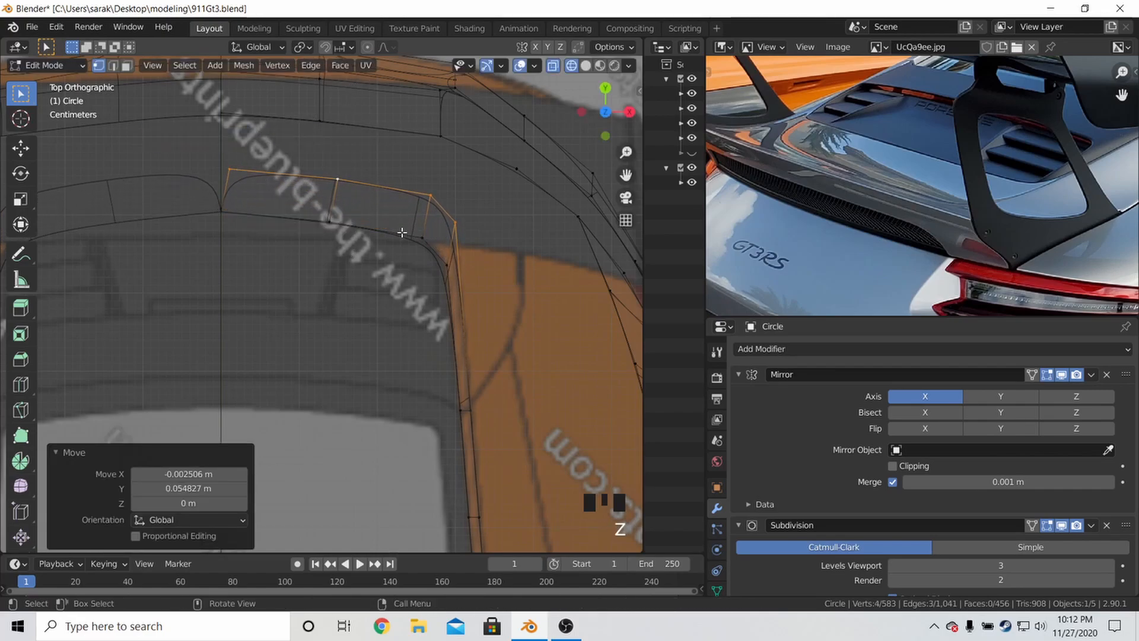
Enable clipping on the Mirror modifier and move the strip's inner rear vertex along X onto the centreline
{"action": "left_click", "coordinate": [892, 466]}
{"action": "left_click", "coordinate": [233, 169]}
{"action": "key", "text": "g"}
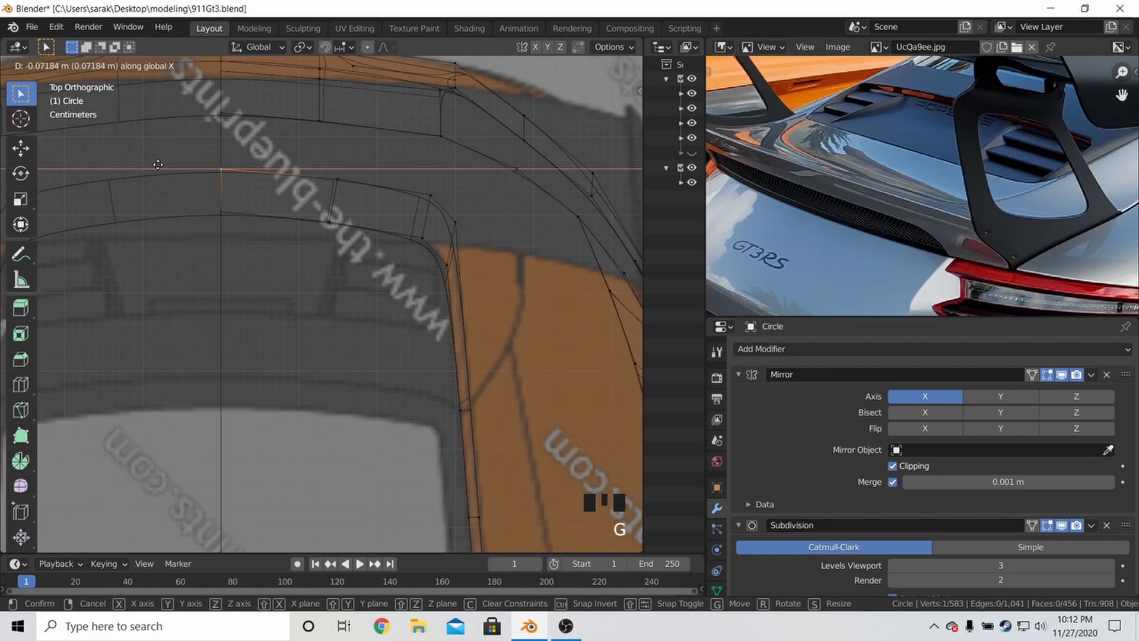
{"action": "left_click", "coordinate": [348, 202]}
Move the strip's centreline vertex and the next two rear vertices individually rearward along Y
{"action": "key", "text": "g"}
{"action": "key", "text": "y"}
{"action": "left_click", "coordinate": [333, 164]}
{"action": "left_click", "coordinate": [334, 180]}
{"action": "key", "text": "g"}
{"action": "key", "text": "y"}
{"action": "left_click", "coordinate": [325, 136]}
{"action": "left_click", "coordinate": [416, 196]}
{"action": "key", "text": "g"}
{"action": "key", "text": "y"}
{"action": "left_click", "coordinate": [403, 178]}
Move the strip's outer rear corner vertex about 0.019 m rearward in the top view
{"action": "left_click", "coordinate": [466, 221]}
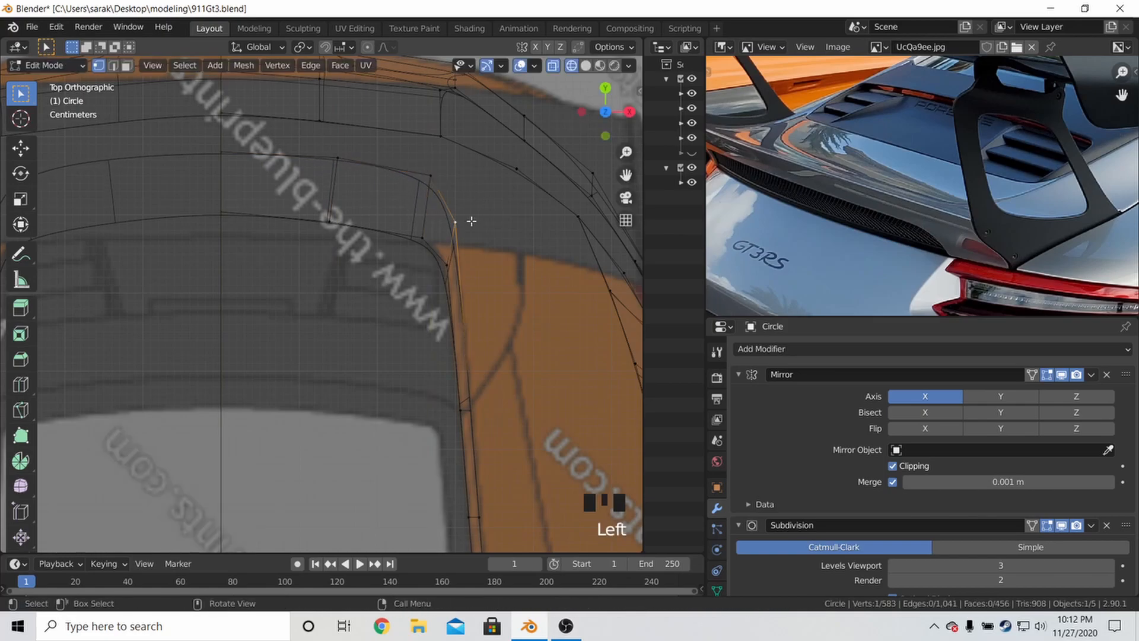
{"action": "key", "text": "g"}
{"action": "key", "text": "g"}
{"action": "right_click", "coordinate": [472, 209]}
{"action": "key", "text": "g"}
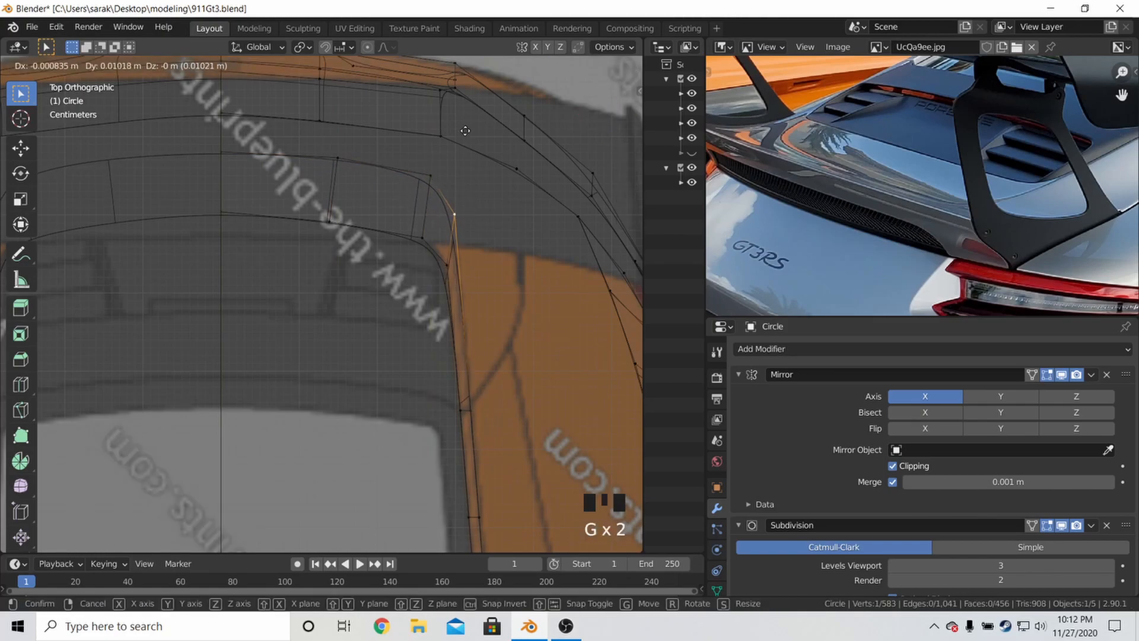
{"action": "left_click", "coordinate": [475, 83]}
{"action": "scroll", "coordinate": [451, 236], "scroll_direction": "down", "scroll_amount": 4}
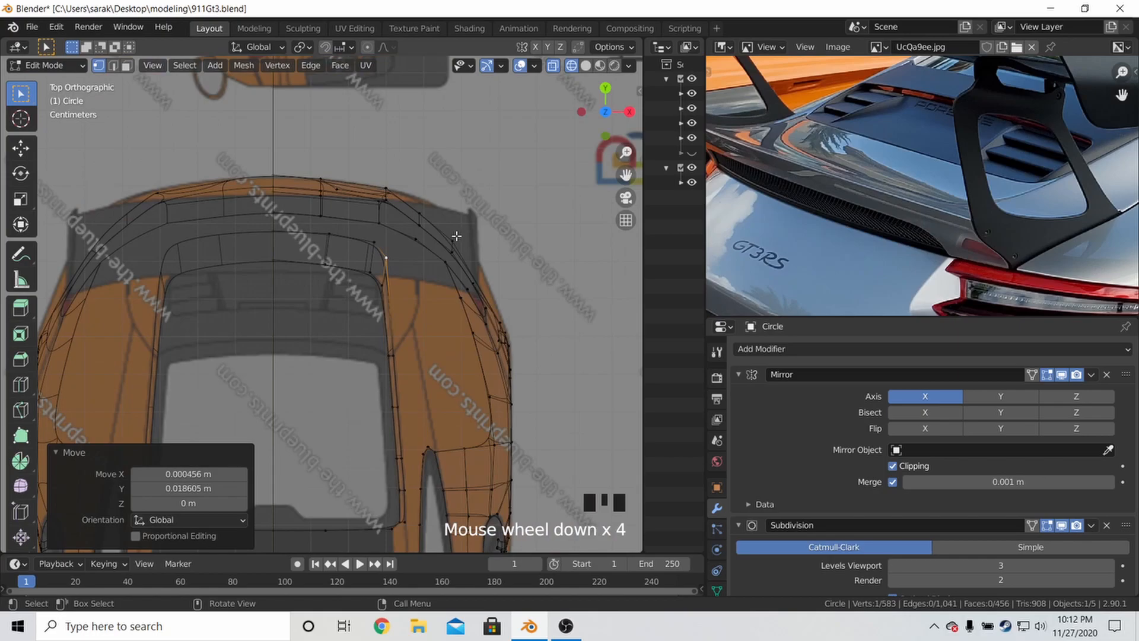
Reposition the vertices at the strip's forward end beside the rear window's front corner in the top view
{"action": "middle_click_drag", "start_coordinate": [417, 430], "coordinate": [447, 323], "text": "shift"}
{"action": "scroll", "coordinate": [447, 323], "scroll_direction": "up", "scroll_amount": 4}
{"action": "middle_click_drag", "start_coordinate": [424, 382], "coordinate": [435, 313], "text": "shift"}
{"action": "key", "text": "Tab"}
{"action": "key", "text": "Tab"}
{"action": "left_click", "coordinate": [462, 445]}
{"action": "key", "text": "g"}
{"action": "left_click", "coordinate": [492, 439]}
{"action": "key", "text": "g"}
{"action": "left_click", "coordinate": [454, 397]}
{"action": "left_click", "coordinate": [445, 372]}
{"action": "key", "text": "g"}
{"action": "left_click", "coordinate": [445, 363]}
Adjust a side strip vertex along Z in the right view and slide a vertex along its edge to match the blueprint
{"action": "key", "text": "a"}
{"action": "key", "text": "a"}
{"action": "key", "text": "a"}
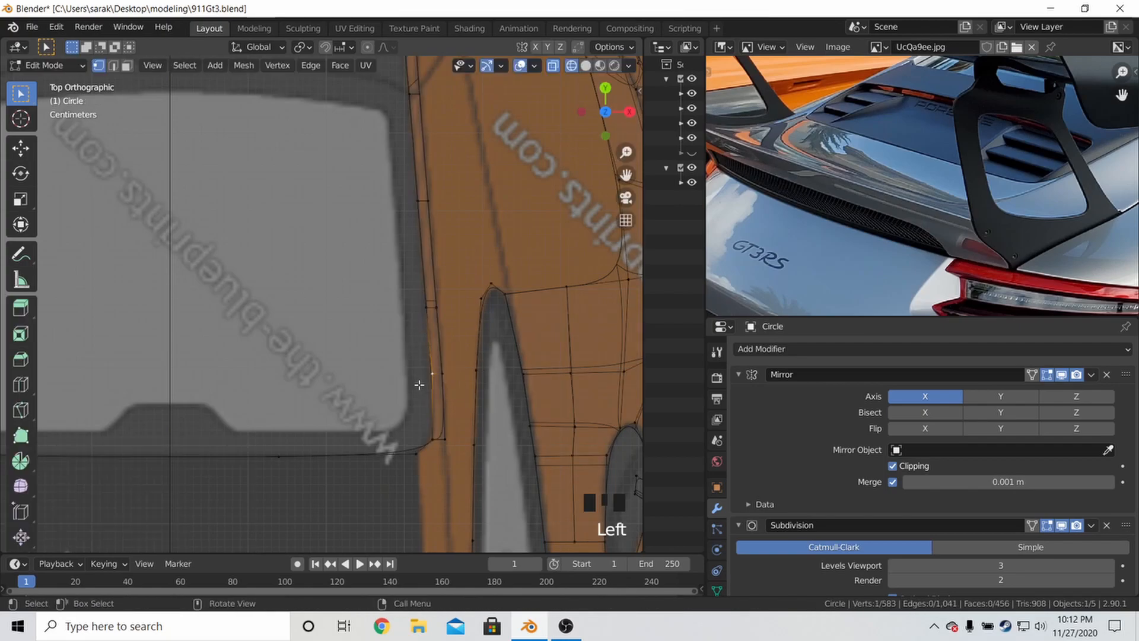
{"action": "left_click", "coordinate": [429, 377], "text": "alt"}
{"action": "key", "text": "KP_3"}
{"action": "mouse_move", "coordinate": [534, 331]}
{"action": "middle_mouse_down", "text": "shift"}
{"action": "mouse_move", "coordinate": [419, 310]}
{"action": "mouse_move", "coordinate": [338, 315]}
{"action": "mouse_move", "coordinate": [356, 333]}
{"action": "middle_mouse_up", "text": "shift"}
{"action": "scroll", "coordinate": [419, 310], "scroll_direction": "up", "scroll_amount": 2}
{"action": "left_click", "coordinate": [482, 358]}
{"action": "key", "text": "g"}
{"action": "key", "text": "z"}
{"action": "left_click", "coordinate": [484, 373]}
{"action": "key", "text": "g"}
{"action": "key", "text": "g"}
{"action": "left_click", "coordinate": [415, 356]}
Switch to solid shading and fine-tune the height of the side strip vertices along Z against the side blueprint
{"action": "key", "text": "shift+z"}
{"action": "middle_click_drag", "start_coordinate": [344, 285], "coordinate": [374, 315], "text": "shift"}
{"action": "key", "text": "KP_3"}
{"action": "key", "text": "g"}
{"action": "key", "text": "z"}
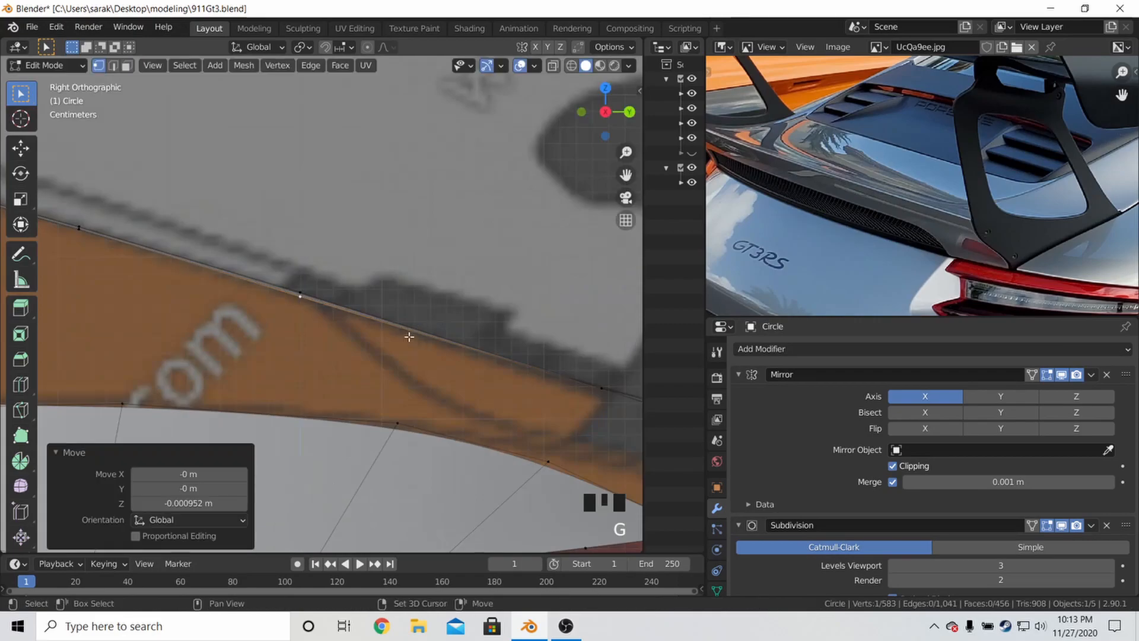
{"action": "middle_click_drag", "start_coordinate": [178, 261], "coordinate": [415, 325], "text": "shift"}
{"action": "left_click", "coordinate": [303, 274]}
{"action": "key", "text": "g"}
{"action": "key", "text": "z"}
Inspect the smoothed body in Object Mode from a perspective view and save the file
{"action": "scroll", "coordinate": [347, 285], "scroll_direction": "down", "scroll_amount": 5}
{"action": "key", "text": "Tab"}
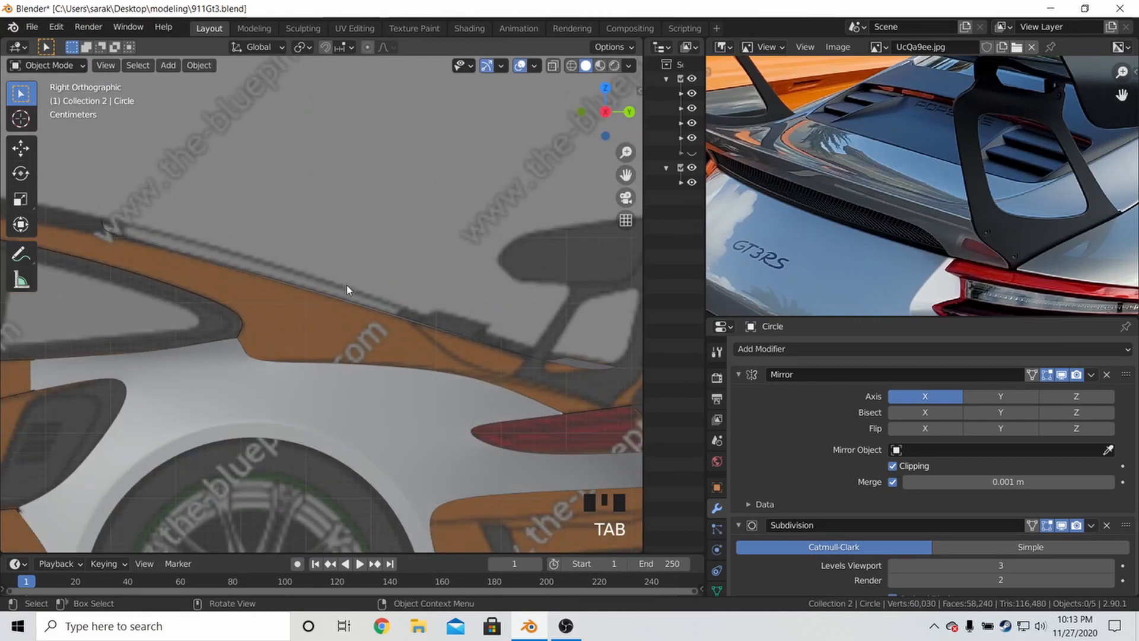
{"action": "scroll", "coordinate": [347, 285], "scroll_direction": "down", "scroll_amount": 3}
{"action": "key", "text": "Tab"}
{"action": "middle_click_drag", "start_coordinate": [376, 315], "coordinate": [446, 391]}
{"action": "key", "text": "Tab"}
{"action": "key", "text": "ctrl+s"}
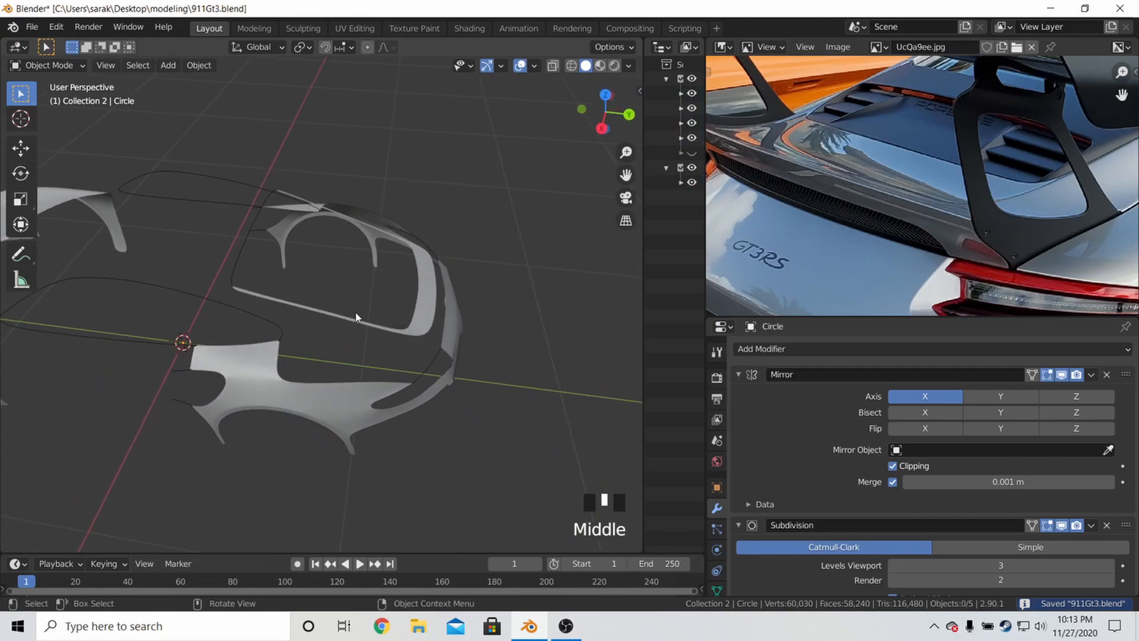
Bring the roof and side window into view in the reference photo, and select the rear window's front edge vertices in the top view
{"action": "scroll", "coordinate": [1112, 199], "scroll_direction": "up", "scroll_amount": 5}
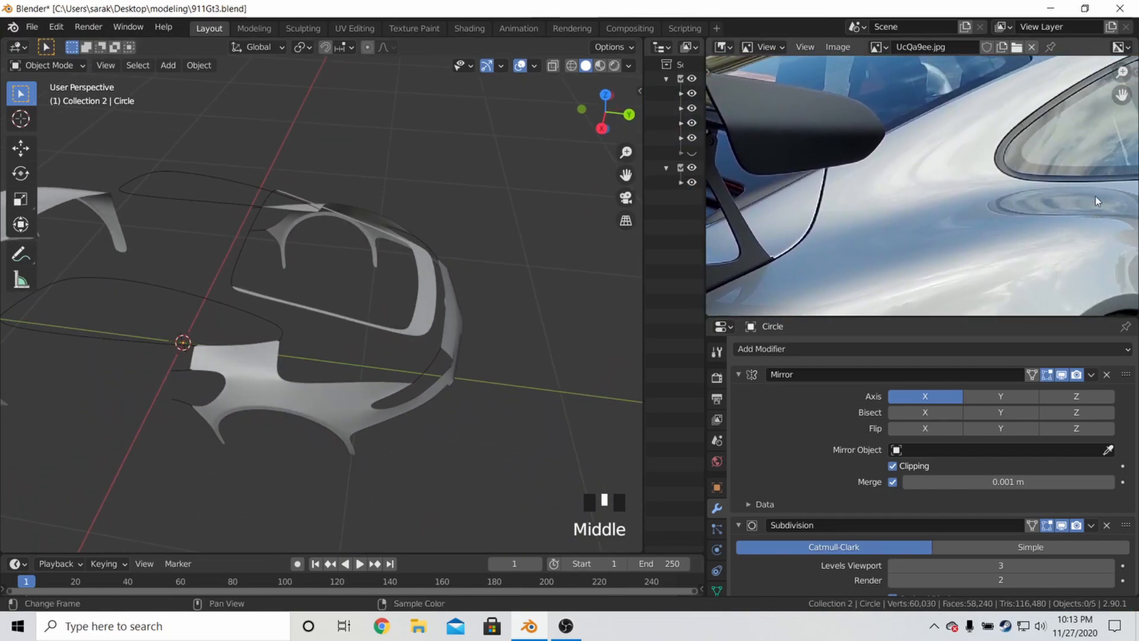
{"action": "middle_click_drag", "start_coordinate": [995, 174], "coordinate": [892, 260]}
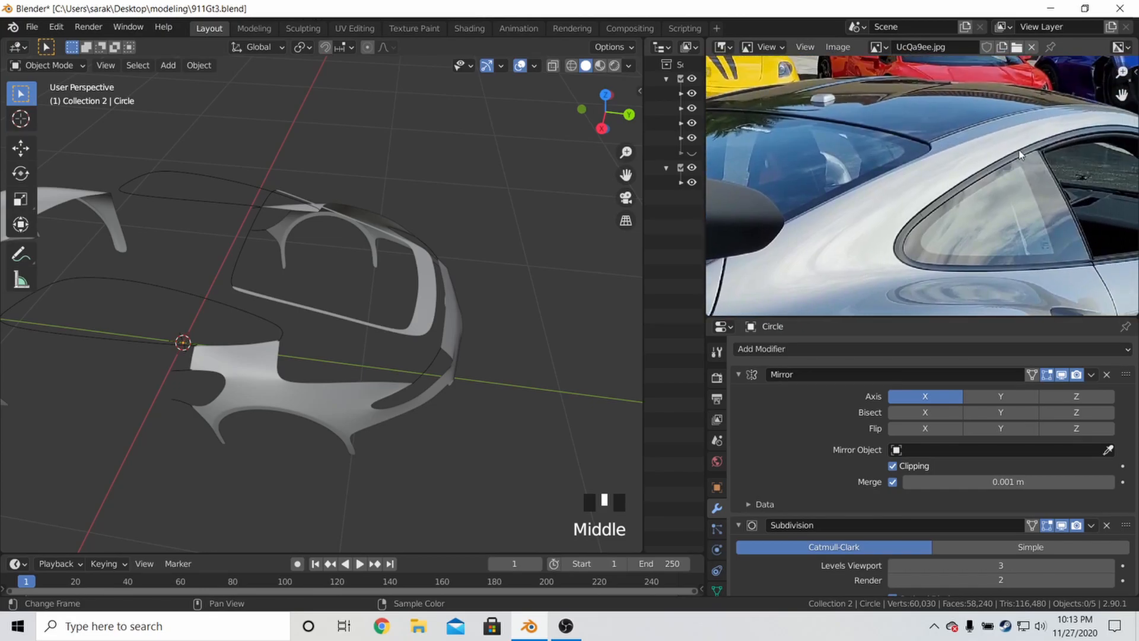
{"action": "middle_click_drag", "start_coordinate": [1022, 152], "coordinate": [988, 174]}
{"action": "key", "text": "Tab"}
{"action": "middle_click_drag", "start_coordinate": [318, 267], "coordinate": [435, 266], "text": "shift"}
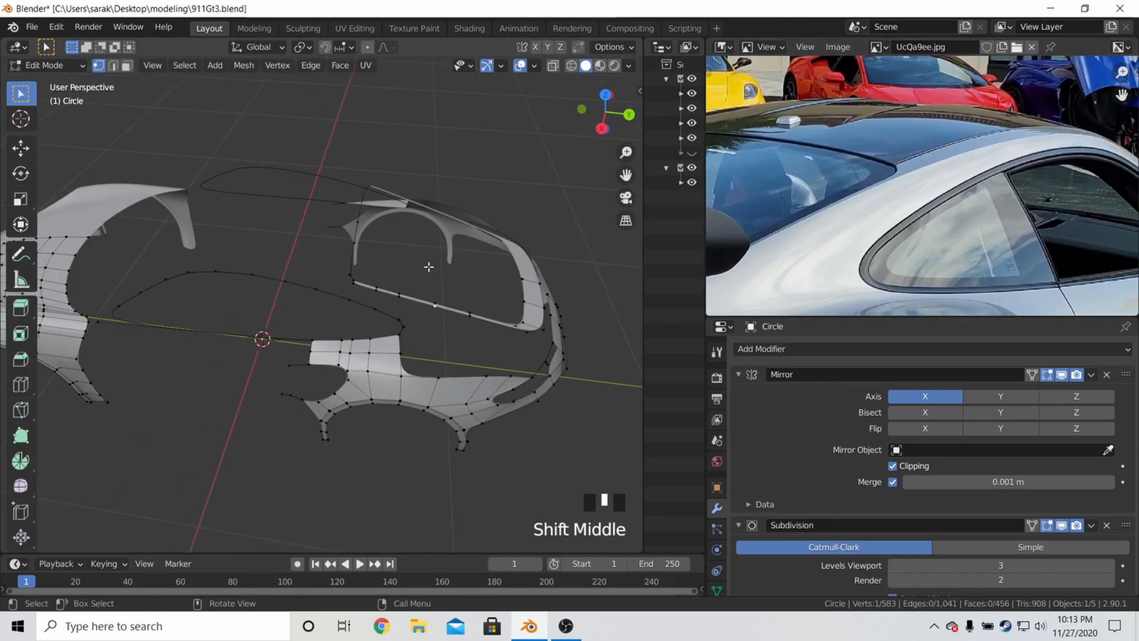
{"action": "key", "text": "KP_7"}
{"action": "scroll", "coordinate": [392, 269], "scroll_direction": "up", "scroll_amount": 4}
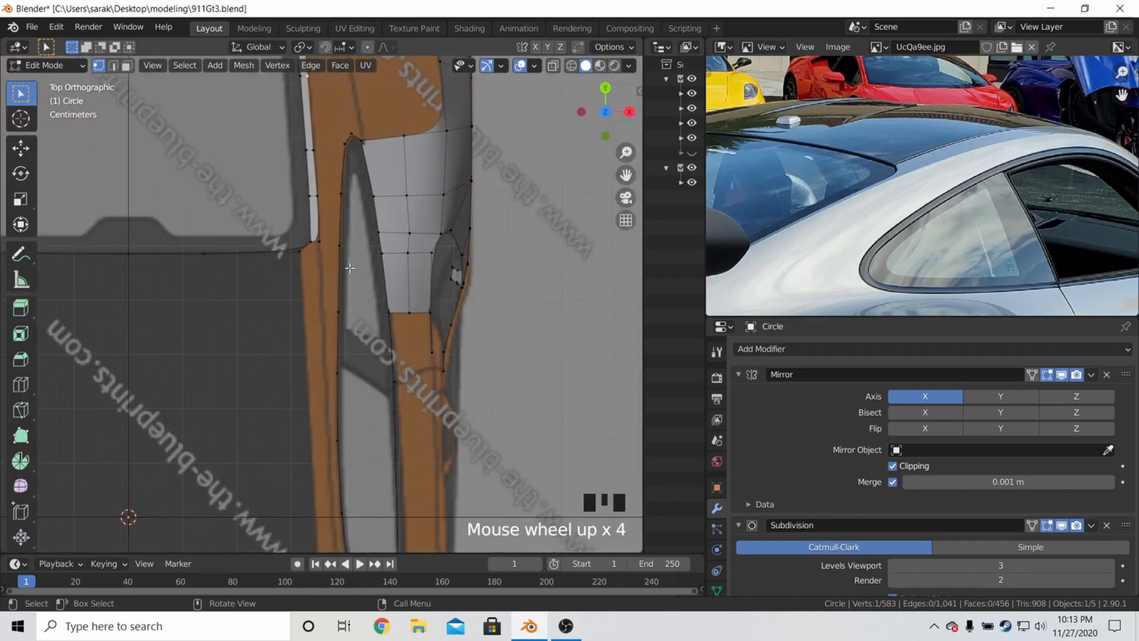
{"action": "left_click", "coordinate": [194, 256], "text": "shift"}
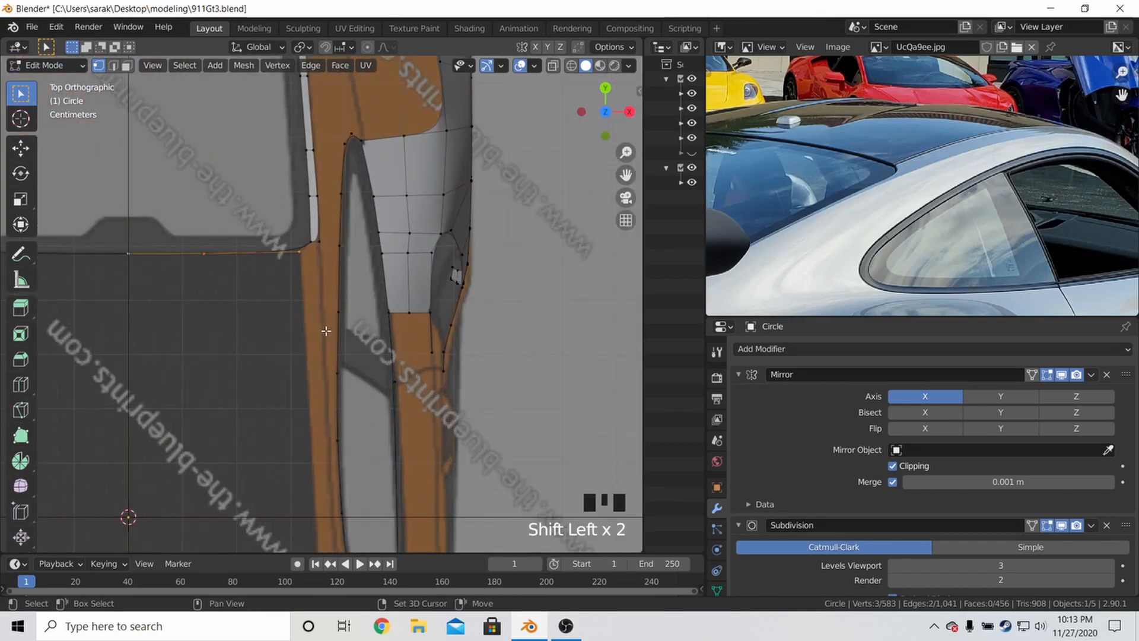
{"action": "middle_click_drag", "start_coordinate": [321, 331], "coordinate": [337, 148], "text": "shift"}
Try extruding the selected edge about 0.24 m forward along Y and scaling it wider, and undo both
{"action": "key", "text": "e"}
{"action": "key", "text": "y"}
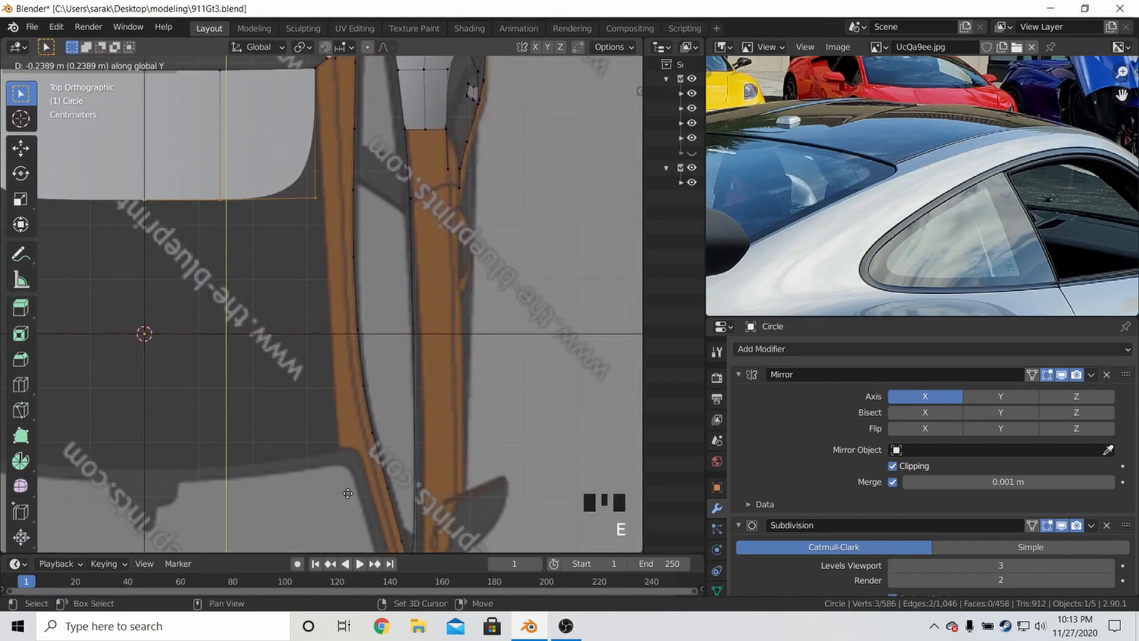
{"action": "left_click", "coordinate": [347, 490]}
{"action": "key", "text": "s"}
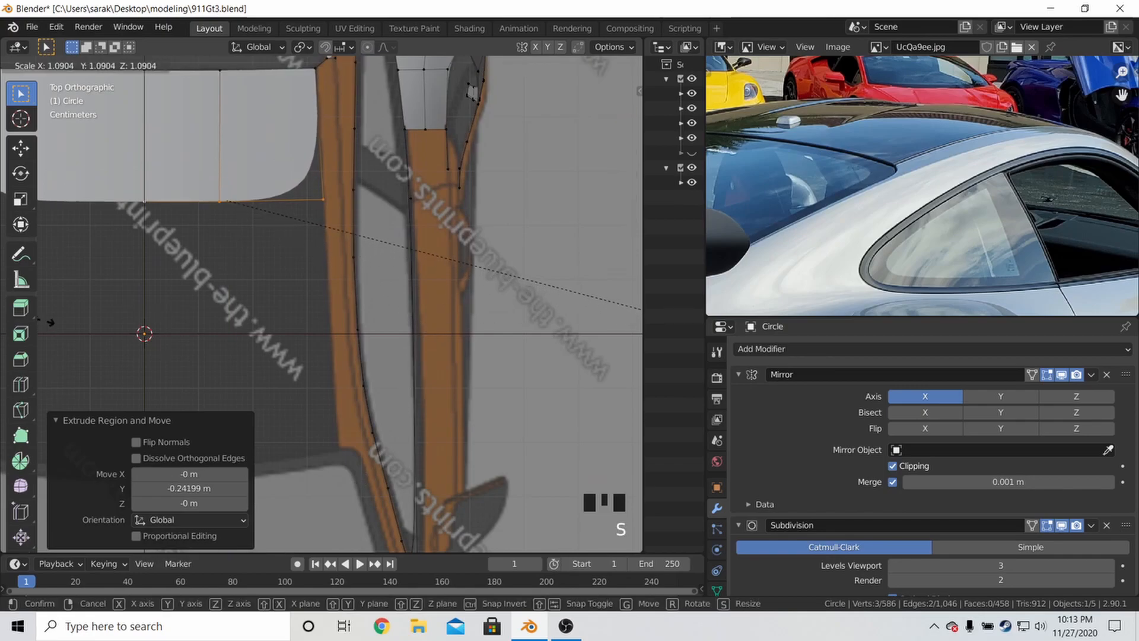
{"action": "left_click", "coordinate": [49, 322]}
{"action": "key", "text": "ctrl+z"}
{"action": "key", "text": "ctrl+z"}
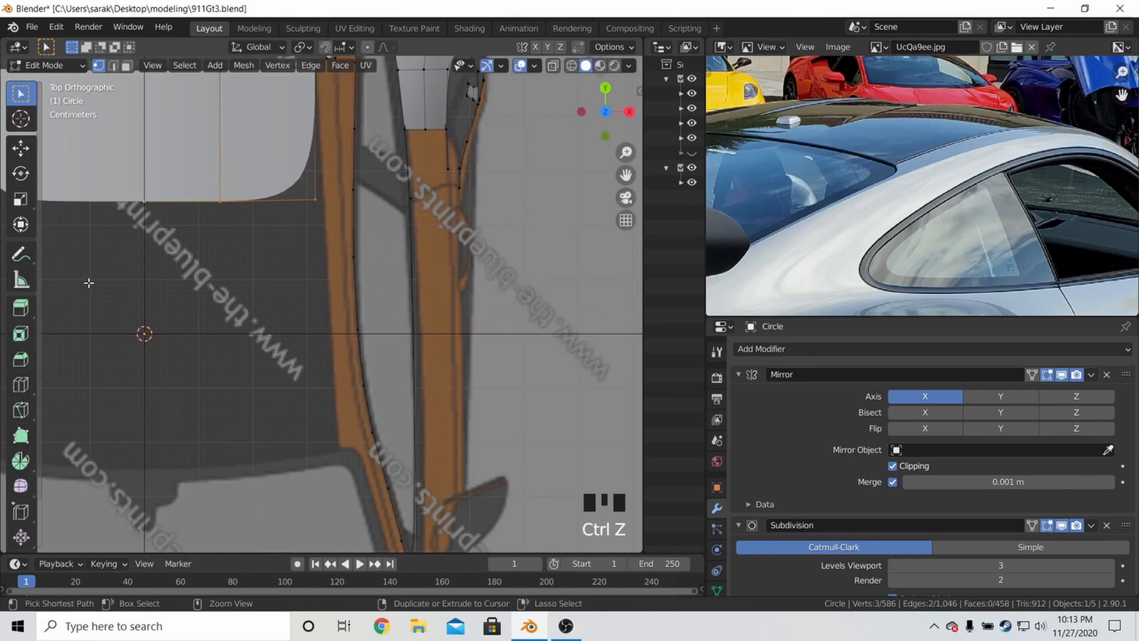
Extrude the rear window's front edge forward along Y to the windshield and scale the new edge wider along X
{"action": "scroll", "coordinate": [157, 221], "scroll_direction": "down", "scroll_amount": 4}
{"action": "key", "text": "e"}
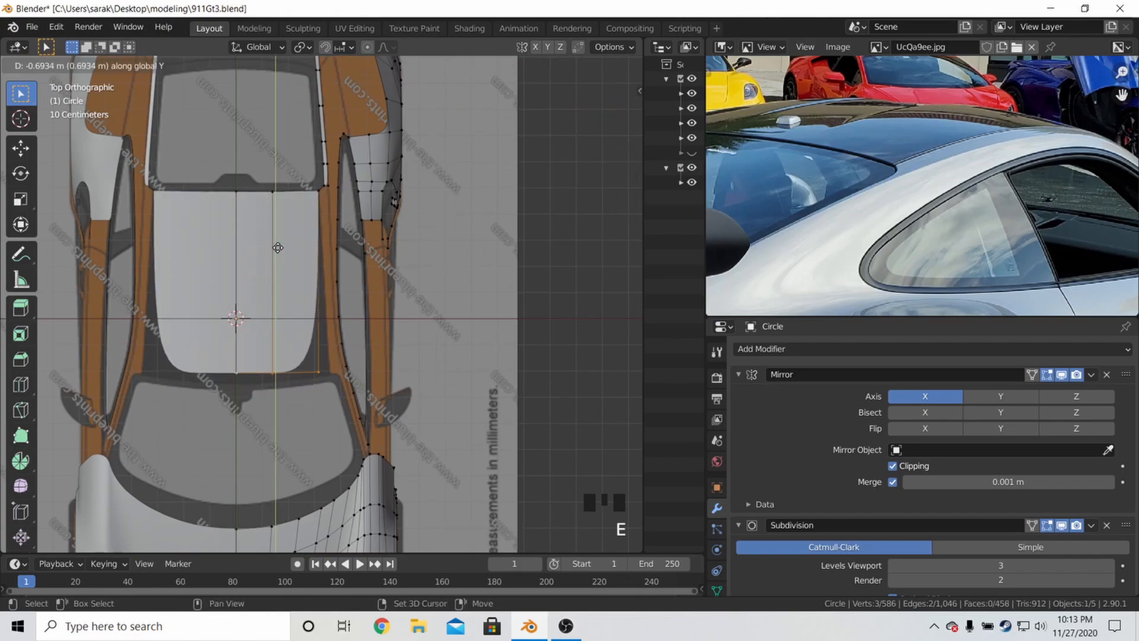
{"action": "left_click", "coordinate": [282, 297]}
{"action": "scroll", "coordinate": [281, 296], "scroll_direction": "up", "scroll_amount": 2}
{"action": "scroll", "coordinate": [282, 297], "scroll_direction": "up", "scroll_amount": 2, "text": "shift"}
{"action": "key", "text": "s"}
{"action": "key", "text": "x"}
{"action": "left_click", "coordinate": [623, 226]}
Shift the roof's front edge along Y and move its middle and centreline vertices forward to follow the windshield's upper curve
{"action": "key", "text": "g"}
{"action": "key", "text": "y"}
{"action": "left_click", "coordinate": [406, 348]}
{"action": "left_click", "coordinate": [280, 372]}
{"action": "key", "text": "g"}
{"action": "key", "text": "y"}
{"action": "left_click", "coordinate": [275, 406]}
{"action": "left_click", "coordinate": [234, 358]}
{"action": "key", "text": "g"}
{"action": "key", "text": "y"}
{"action": "left_click", "coordinate": [248, 455]}
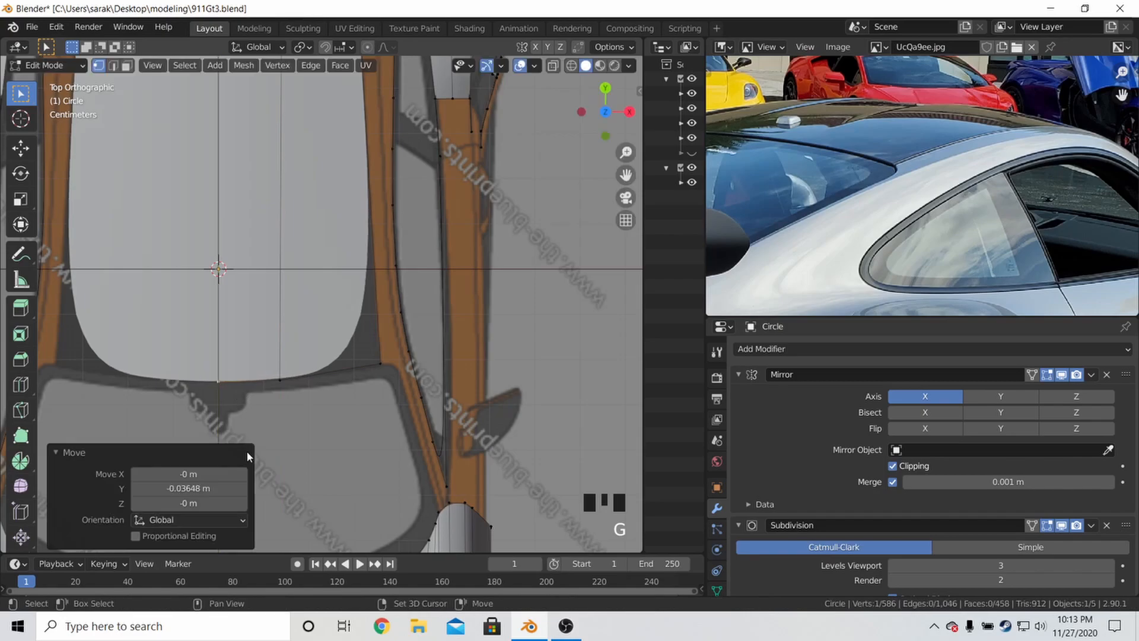
Select the roof's front edge loop and save the 911Gt3 file
{"action": "left_click", "coordinate": [254, 379], "text": "alt"}
{"action": "key", "text": "alt+F4"}
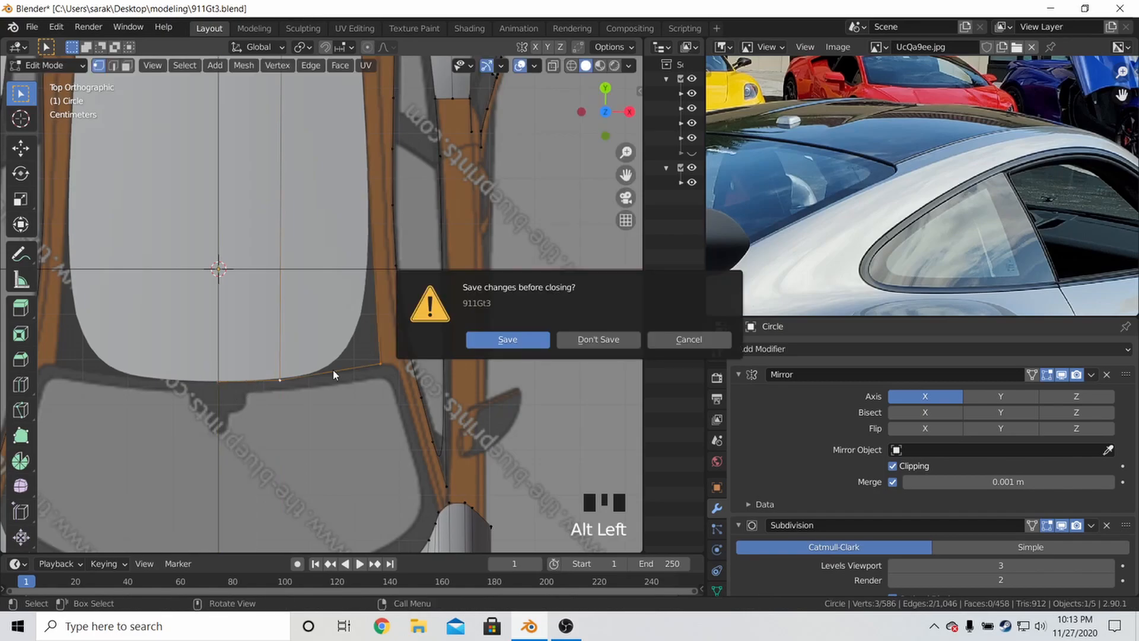
{"action": "left_click", "coordinate": [535, 351]}
{"action": "left_click", "coordinate": [896, 543]}
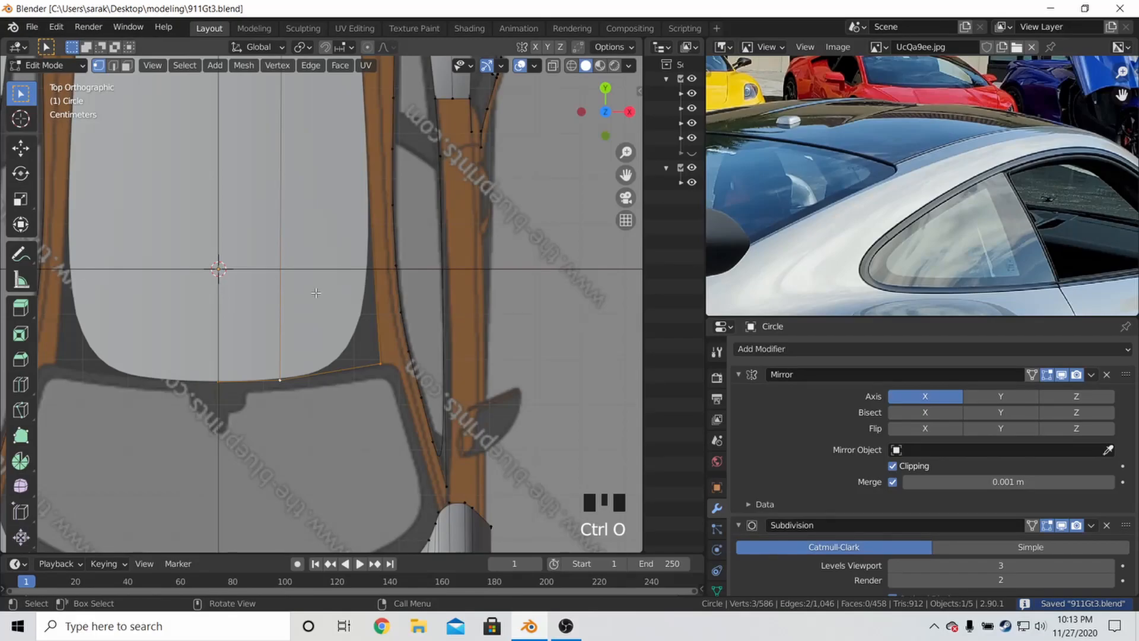
Hide everything except the roof's front edge and show that edge in the front view
{"action": "key", "text": "ctrl+i"}
{"action": "scroll", "coordinate": [335, 295], "scroll_direction": "down", "scroll_amount": 4}
{"action": "middle_click_drag", "start_coordinate": [335, 294], "coordinate": [277, 166]}
{"action": "key", "text": "h"}
{"action": "key", "text": "a"}
{"action": "key", "text": "KP_1"}
{"action": "scroll", "coordinate": [201, 172], "scroll_direction": "up", "scroll_amount": 10}
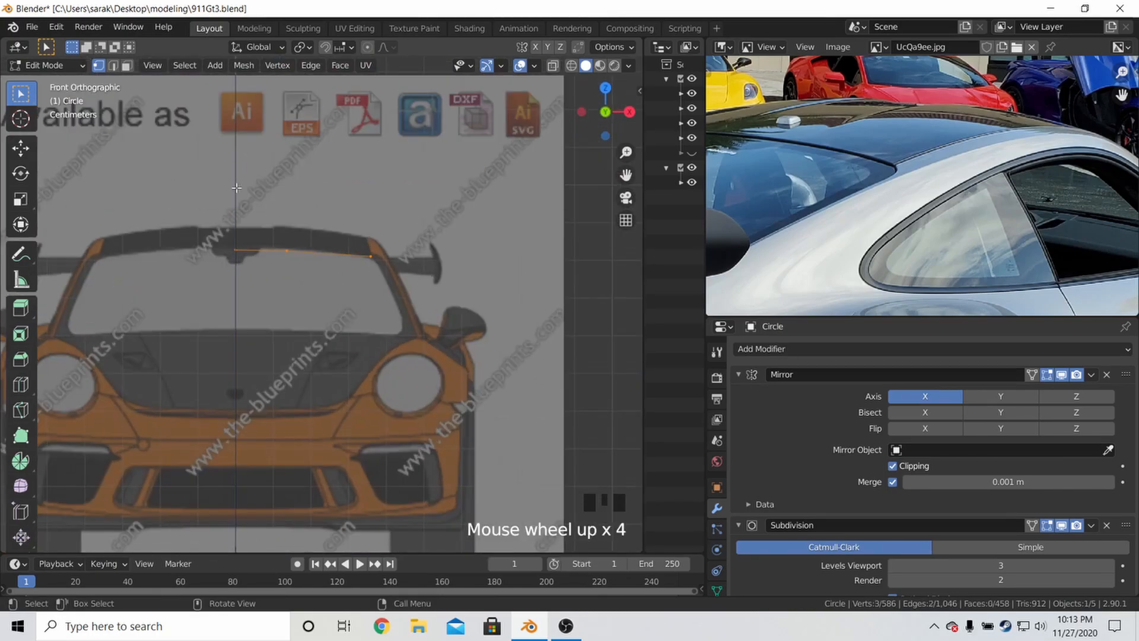
Raise the front edge's centreline vertex along Z to match the windshield's upper edge in the front blueprint
{"action": "middle_click_drag", "start_coordinate": [226, 181], "coordinate": [265, 275], "text": "shift"}
{"action": "left_click", "coordinate": [233, 241]}
{"action": "key", "text": "g"}
{"action": "key", "text": "z"}
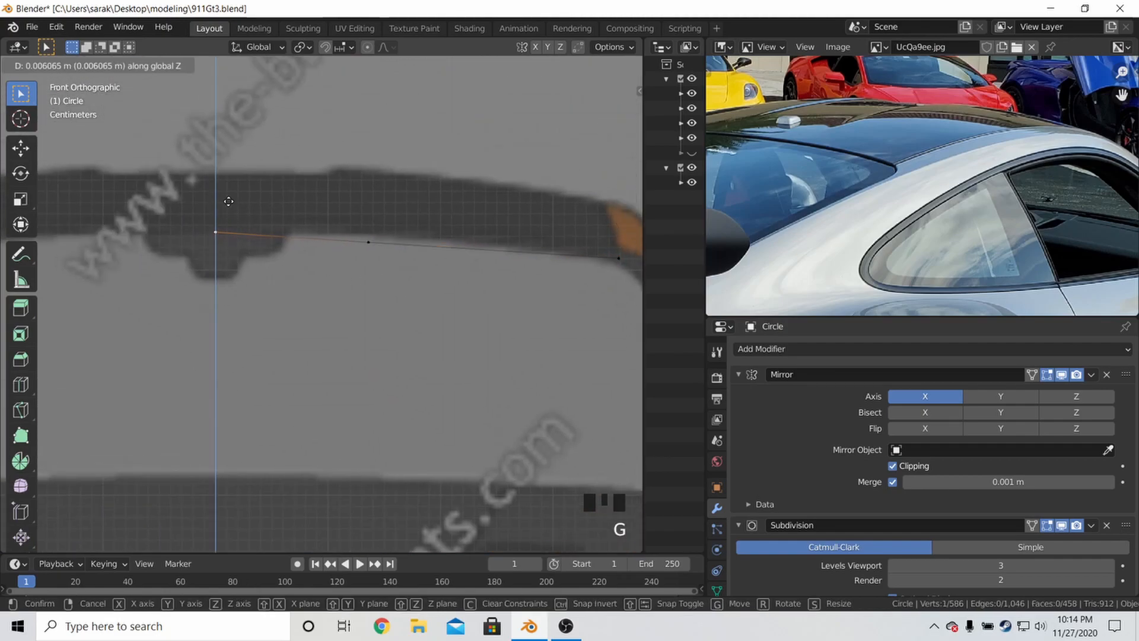
{"action": "left_click", "coordinate": [213, 124]}
{"action": "left_click", "coordinate": [343, 265]}
{"action": "key", "text": "z"}
{"action": "key", "text": "Escape"}
{"action": "left_click", "coordinate": [226, 219]}
{"action": "key", "text": "g"}
{"action": "key", "text": "z"}
{"action": "left_click", "coordinate": [225, 192]}
Raise the front edge's middle vertex about 0.018 m and its outer vertex about 0.011 m along Z
{"action": "left_click", "coordinate": [368, 242]}
{"action": "key", "text": "g"}
{"action": "key", "text": "z"}
{"action": "left_click", "coordinate": [413, 154]}
{"action": "middle_click_drag", "start_coordinate": [630, 265], "coordinate": [475, 249], "text": "shift"}
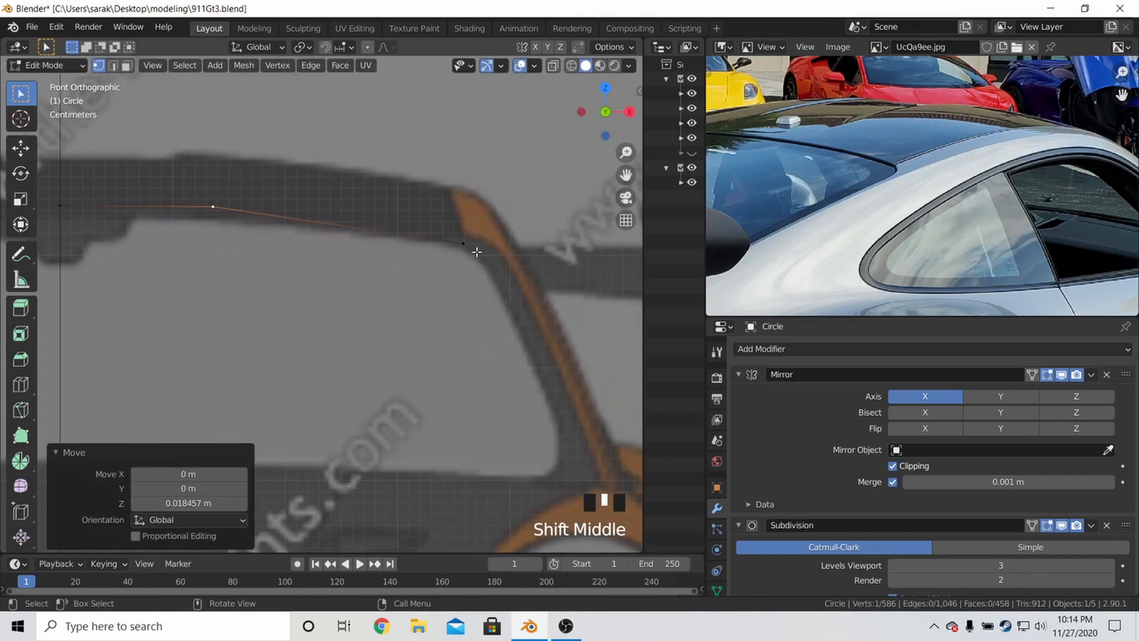
{"action": "left_click", "coordinate": [475, 245]}
{"action": "key", "text": "g"}
{"action": "key", "text": "z"}
{"action": "left_click", "coordinate": [485, 247]}
{"action": "scroll", "coordinate": [490, 245], "scroll_direction": "down", "scroll_amount": 4}
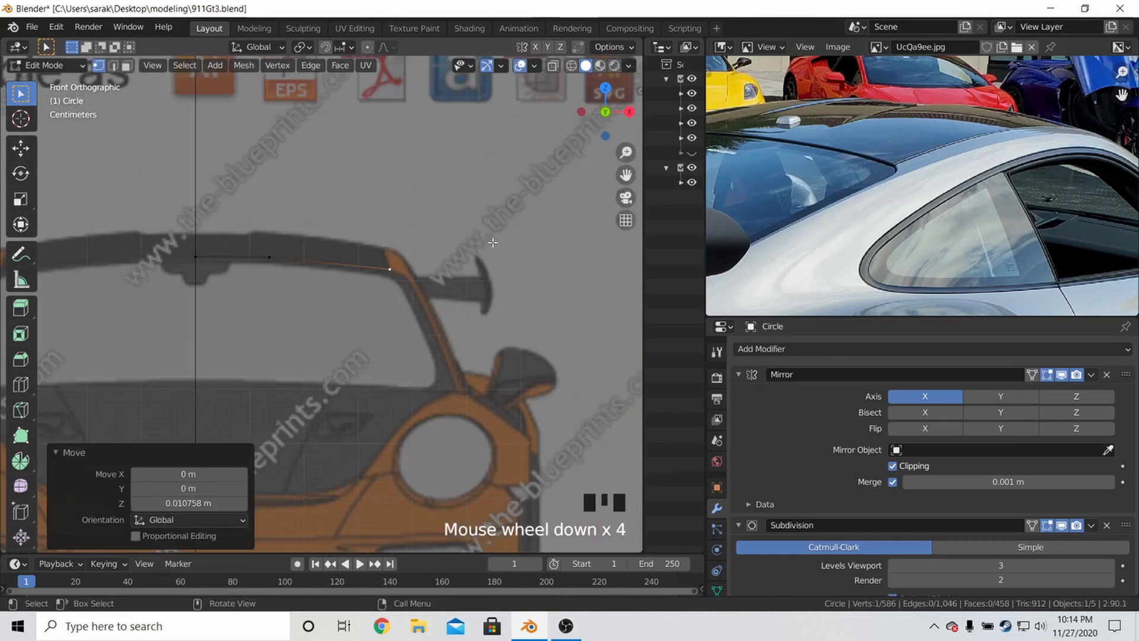
Reveal the hidden geometry, clear the selection and show the roof in the right view
{"action": "key", "text": "alt+h"}
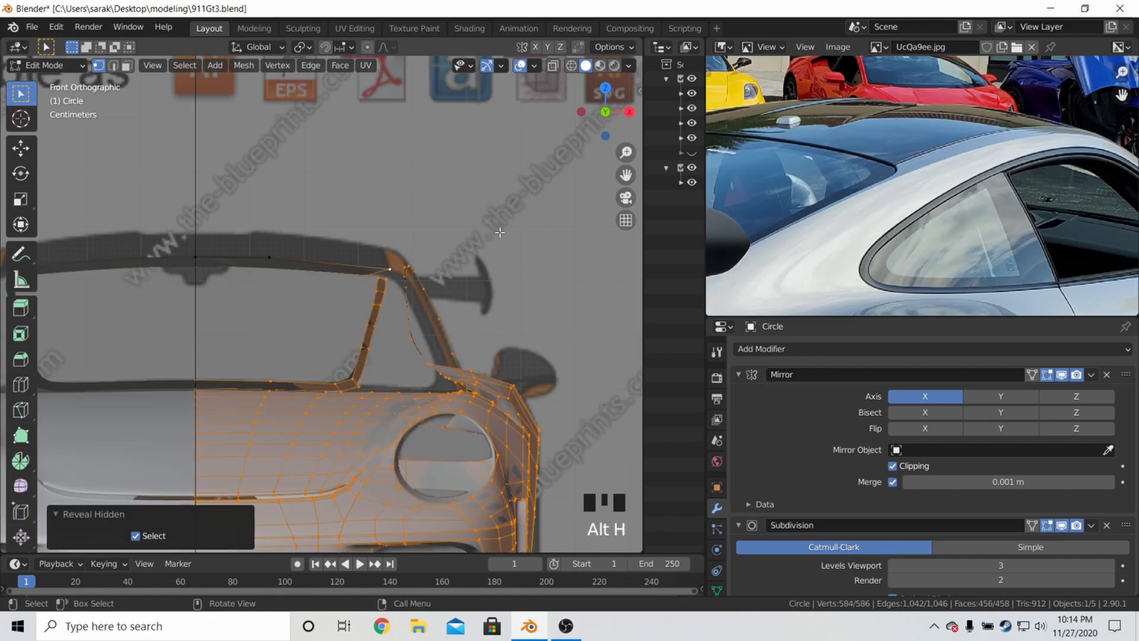
{"action": "key", "text": "a"}
{"action": "key", "text": "a"}
{"action": "key", "text": "a"}
{"action": "middle_click_drag", "start_coordinate": [483, 242], "coordinate": [318, 236]}
{"action": "key", "text": "KP_3"}
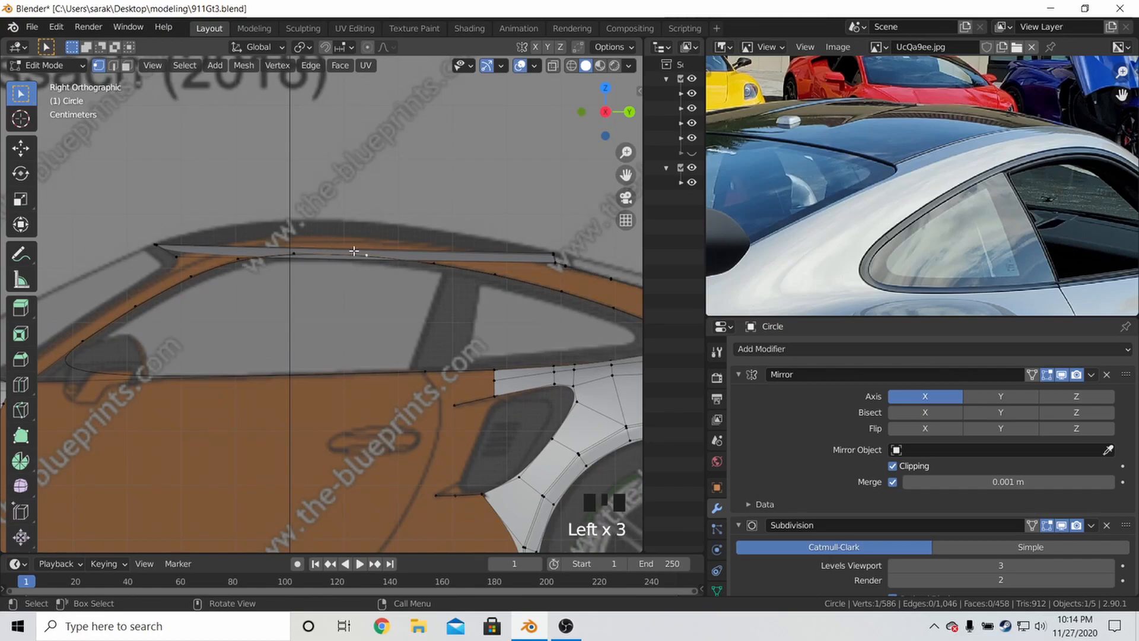
Add five evenly spaced loop cuts across the roof and raise them about 0.038 m along Z
{"action": "key", "text": "ctrl+r"}
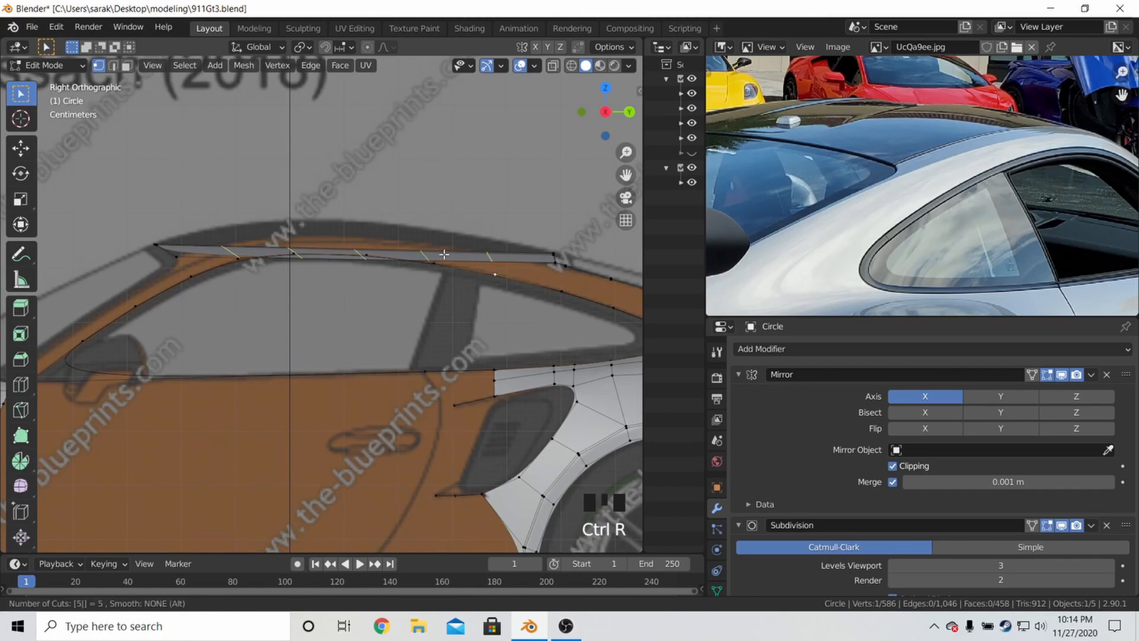
{"action": "left_click", "coordinate": [452, 258]}
{"action": "right_click", "coordinate": [452, 258]}
{"action": "key", "text": "g"}
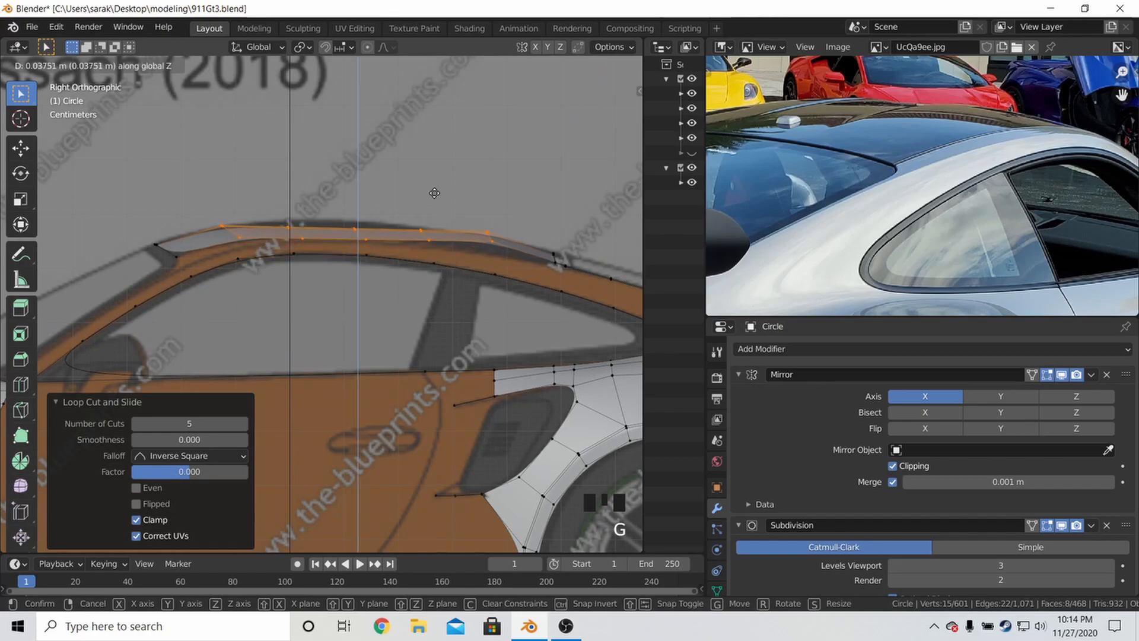
{"action": "left_click", "coordinate": [428, 191]}
Move the second roof cross loop behind the windshield up to the roofline in the side blueprint
{"action": "middle_click_drag", "start_coordinate": [428, 191], "coordinate": [530, 217], "text": "shift"}
{"action": "scroll", "coordinate": [531, 217], "scroll_direction": "up", "scroll_amount": 3}
{"action": "left_click", "coordinate": [341, 224], "text": "alt"}
{"action": "middle_click_drag", "start_coordinate": [431, 224], "coordinate": [378, 225], "text": "shift"}
{"action": "left_click", "coordinate": [397, 225], "text": "alt"}
{"action": "key", "text": "g"}
{"action": "left_click", "coordinate": [434, 187]}
Raise the third roof cross loop behind the windshield along Z onto the roofline in the side blueprint
{"action": "middle_click_drag", "start_coordinate": [433, 187], "coordinate": [327, 193], "text": "shift"}
{"action": "key", "text": "a"}
{"action": "key", "text": "a"}
{"action": "key", "text": "a"}
{"action": "left_click", "coordinate": [405, 232], "text": "alt"}
{"action": "key", "text": "g"}
{"action": "key", "text": "z"}
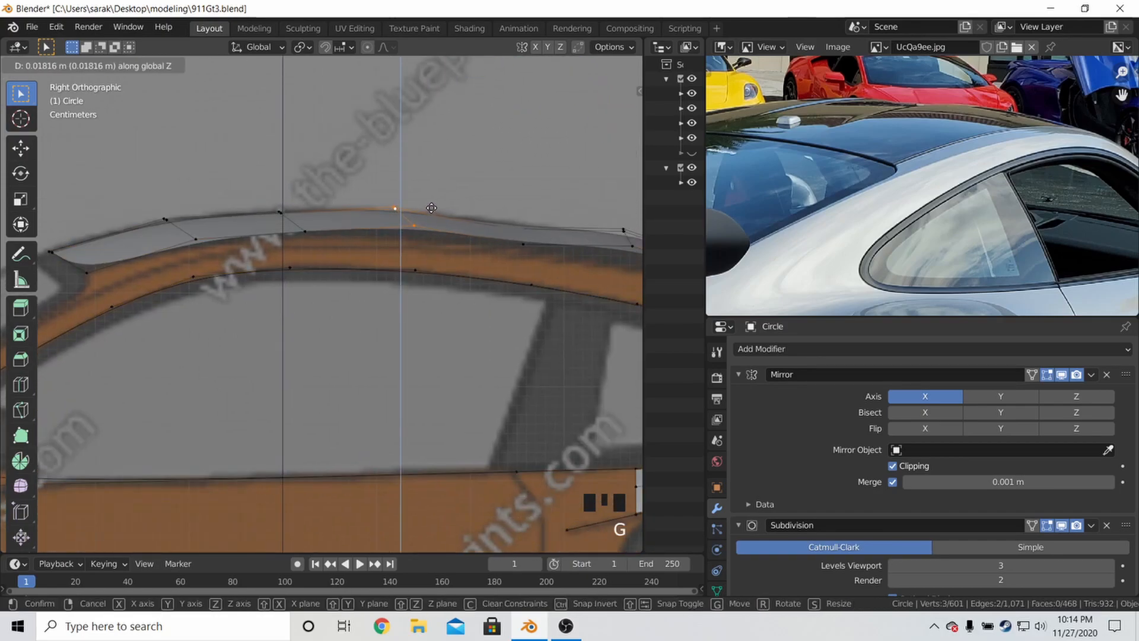
{"action": "left_click", "coordinate": [437, 260]}
Move the fourth roof cross loop behind the windshield along Z to follow the blueprint roofline
{"action": "middle_click_drag", "start_coordinate": [437, 261], "coordinate": [336, 246], "text": "shift"}
{"action": "key", "text": "a"}
{"action": "key", "text": "a"}
{"action": "key", "text": "a"}
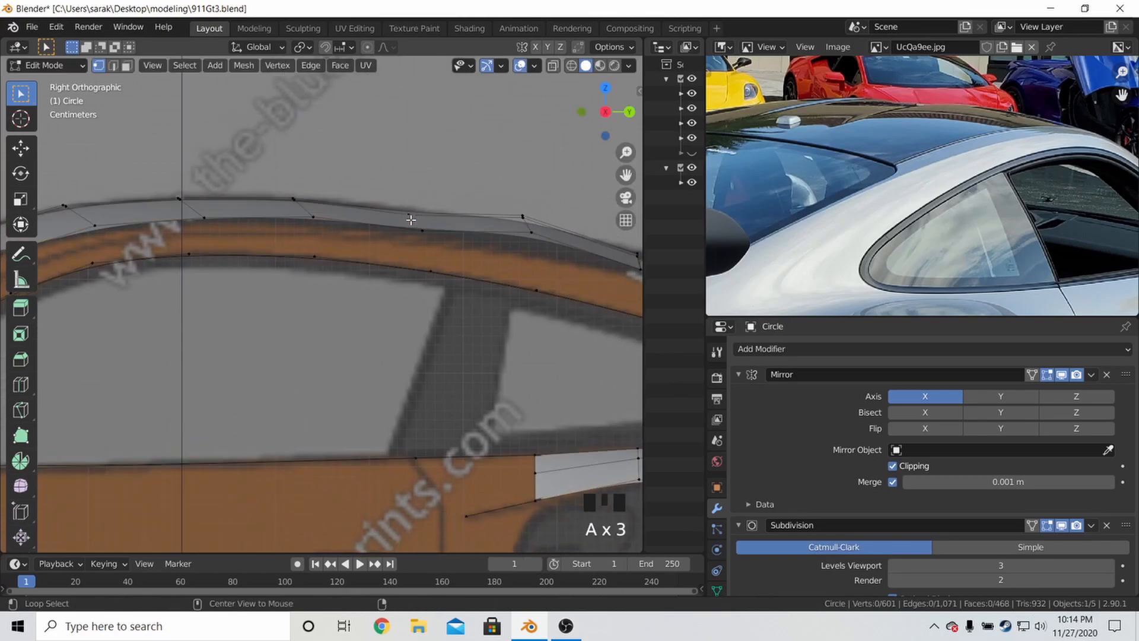
{"action": "left_click", "coordinate": [418, 221], "text": "alt"}
{"action": "key", "text": "g"}
{"action": "key", "text": "z"}
{"action": "left_click", "coordinate": [442, 182]}
Lower the fifth roof cross loop, nearest the rear window, about 0.015 m along Z and clear the selection
{"action": "middle_click_drag", "start_coordinate": [442, 182], "coordinate": [453, 216], "text": "shift"}
{"action": "key", "text": "a"}
{"action": "key", "text": "a"}
{"action": "key", "text": "a"}
{"action": "left_click", "coordinate": [452, 224], "text": "alt"}
{"action": "key", "text": "g"}
{"action": "key", "text": "z"}
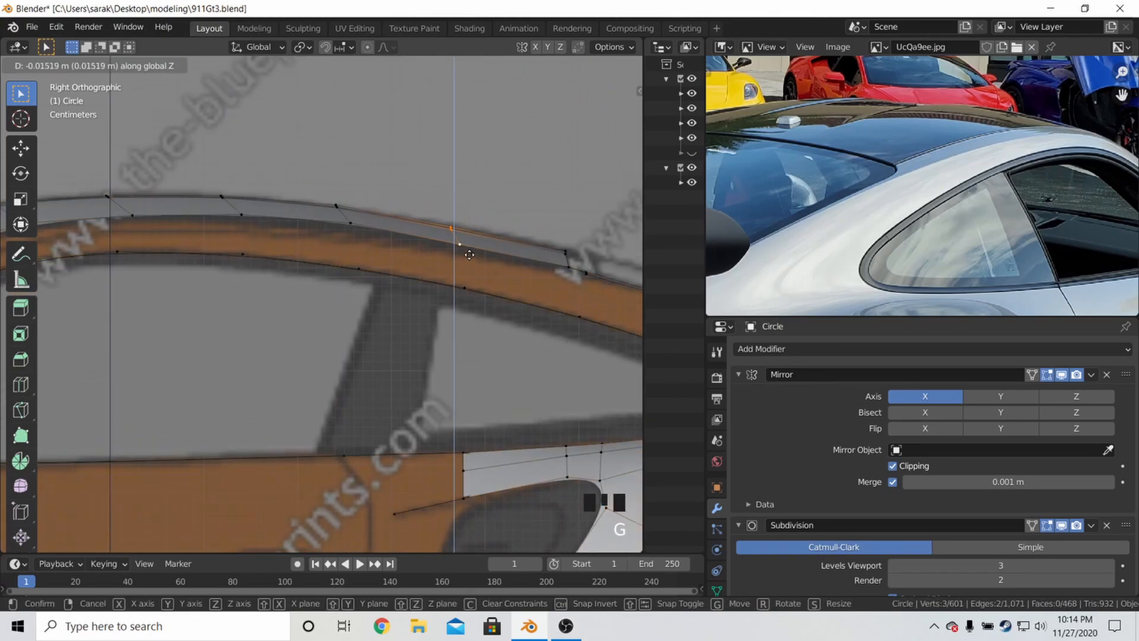
{"action": "left_click", "coordinate": [475, 239]}
{"action": "scroll", "coordinate": [457, 236], "scroll_direction": "down", "scroll_amount": 3}
{"action": "key", "text": "a"}
{"action": "key", "text": "a"}
{"action": "key", "text": "a"}
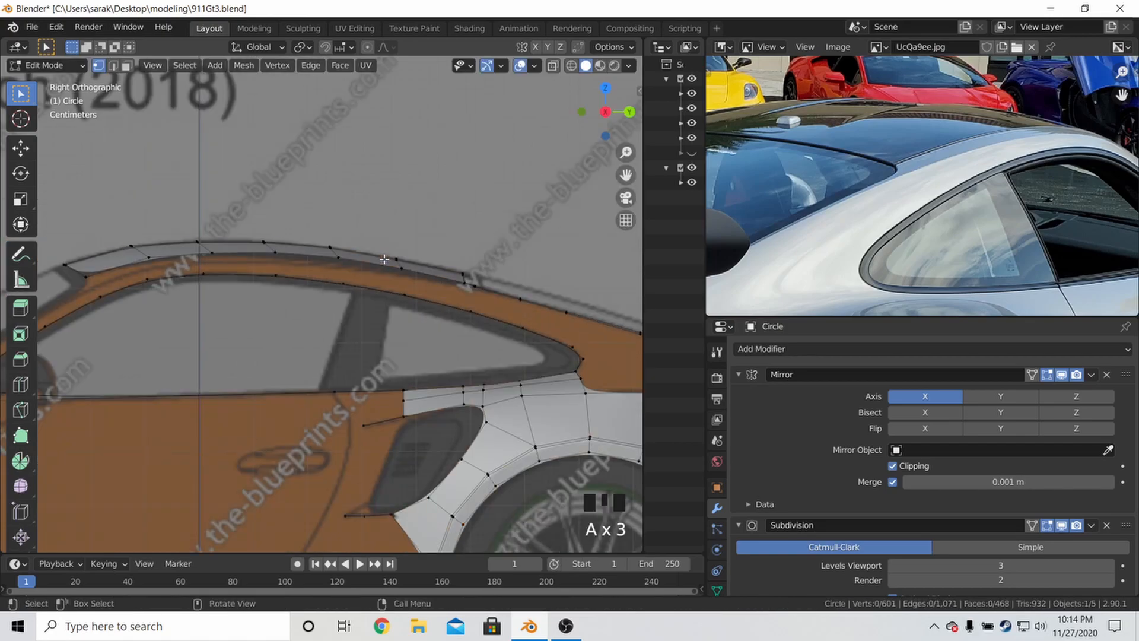
Examine the roof's loops and outer edge against the top blueprint in wireframe, then from an angle in solid display
{"action": "scroll", "coordinate": [385, 258], "scroll_direction": "down", "scroll_amount": 2}
{"action": "key", "text": "KP_7"}
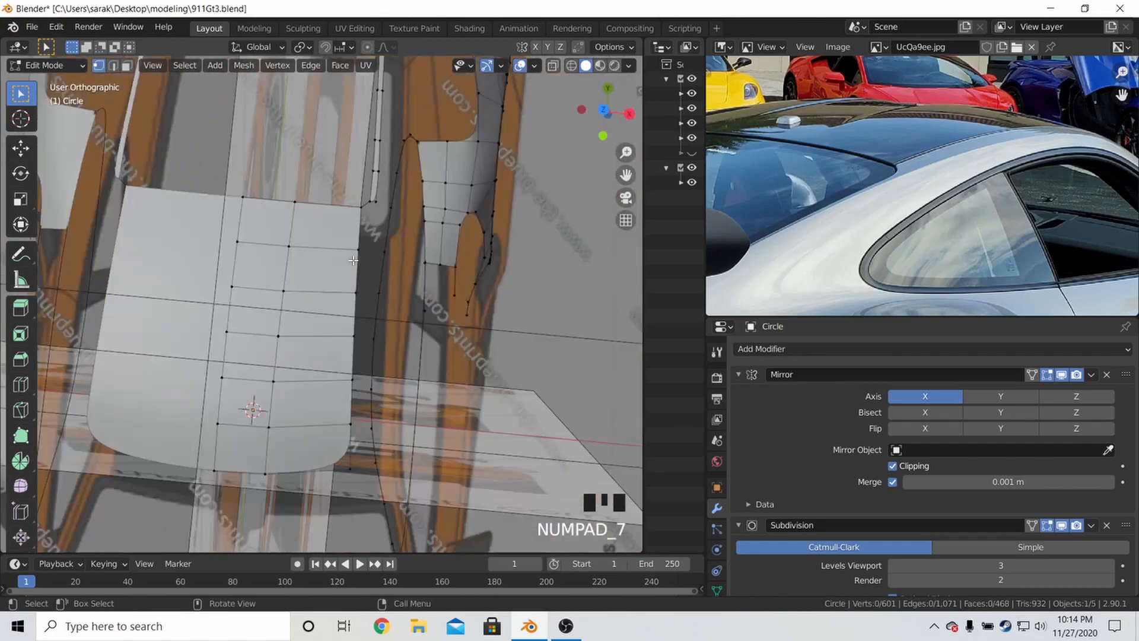
{"action": "scroll", "coordinate": [354, 261], "scroll_direction": "up", "scroll_amount": 3}
{"action": "middle_click_drag", "start_coordinate": [354, 261], "coordinate": [343, 279], "text": "shift"}
{"action": "key", "text": "z"}
{"action": "left_click", "coordinate": [237, 285]}
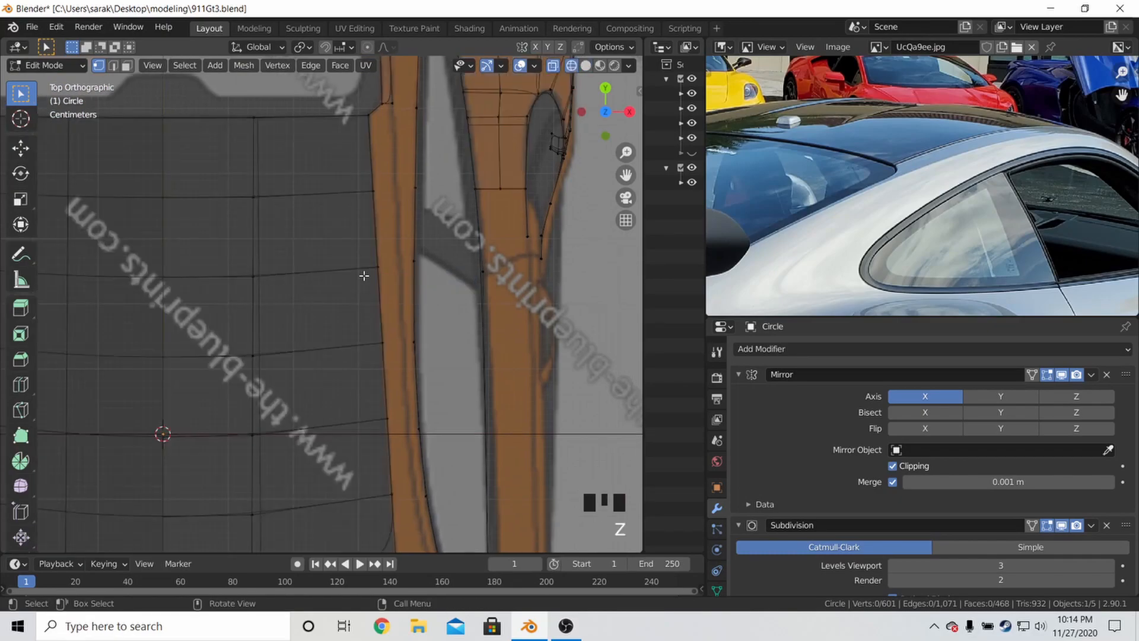
{"action": "key", "text": "z"}
{"action": "left_click", "coordinate": [465, 332]}
{"action": "mouse_move", "coordinate": [461, 315]}
{"action": "middle_mouse_down"}
{"action": "mouse_move", "coordinate": [449, 275]}
{"action": "mouse_move", "coordinate": [351, 194]}
{"action": "mouse_move", "coordinate": [246, 167]}
{"action": "middle_mouse_up"}
In the right view, move the outer vertex of the fifth roof loop and shift the fourth loop's outer vertex along Z
{"action": "key", "text": "KP_3"}
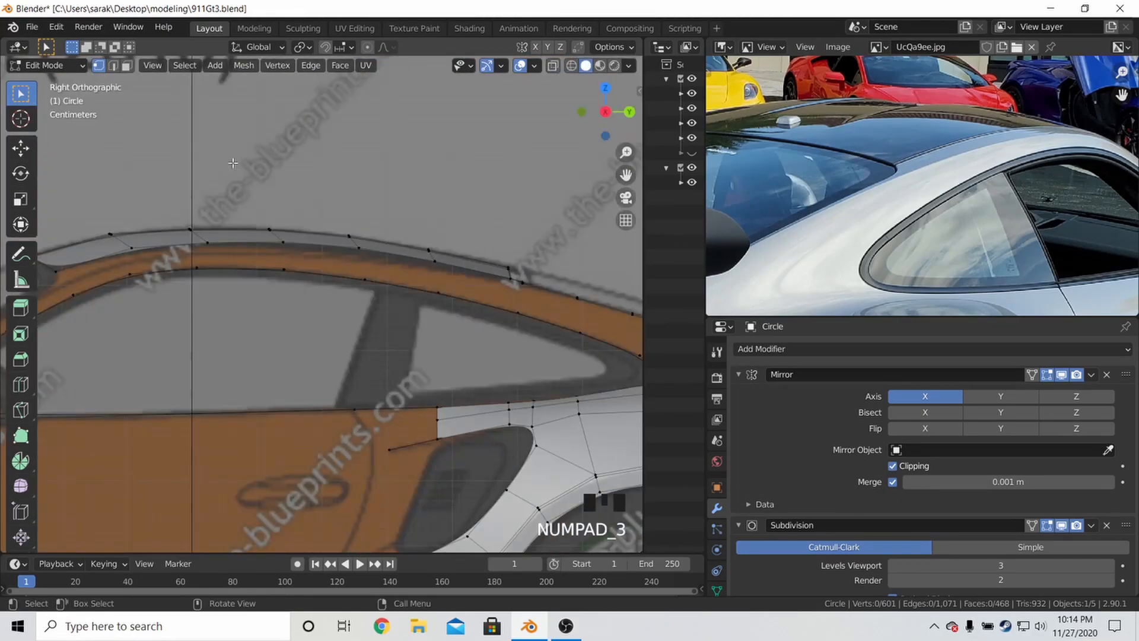
{"action": "scroll", "coordinate": [226, 165], "scroll_direction": "up", "scroll_amount": 2}
{"action": "left_click", "coordinate": [484, 244]}
{"action": "key", "text": "g"}
{"action": "left_click", "coordinate": [451, 250]}
{"action": "left_click", "coordinate": [375, 229]}
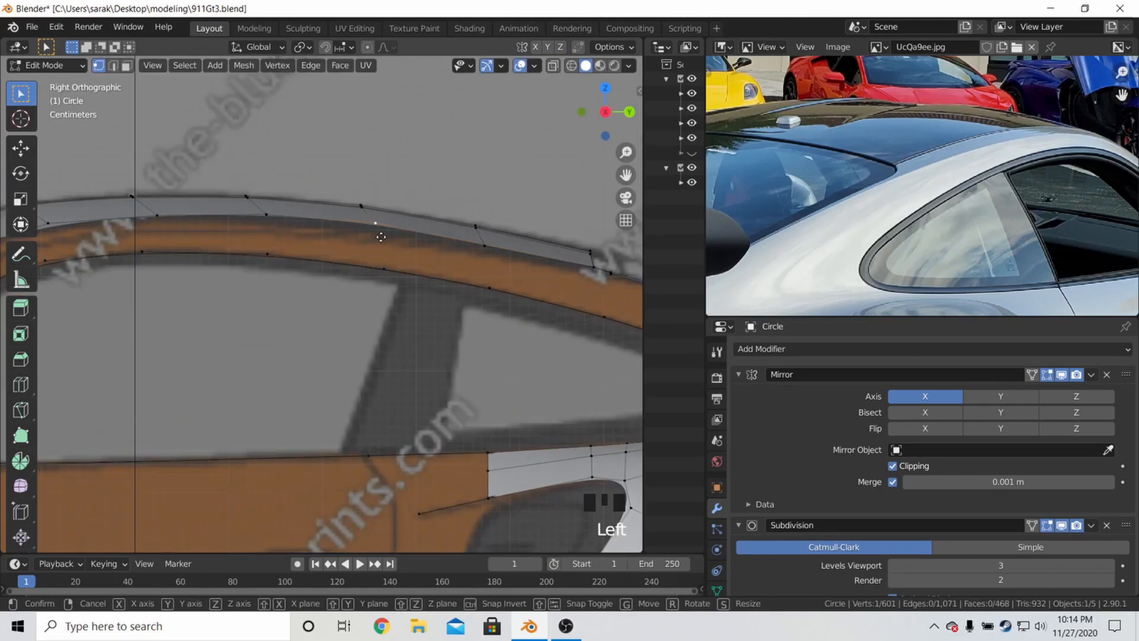
{"action": "key", "text": "g"}
{"action": "key", "text": "z"}
{"action": "left_click", "coordinate": [376, 267]}
Adjust the third roof loop's outer vertex along Z and slide it along its edge by a factor of 0.038
{"action": "left_click", "coordinate": [266, 214]}
{"action": "key", "text": "g"}
{"action": "key", "text": "z"}
{"action": "left_click", "coordinate": [285, 239]}
{"action": "key", "text": "g"}
{"action": "key", "text": "g"}
{"action": "left_click", "coordinate": [280, 238]}
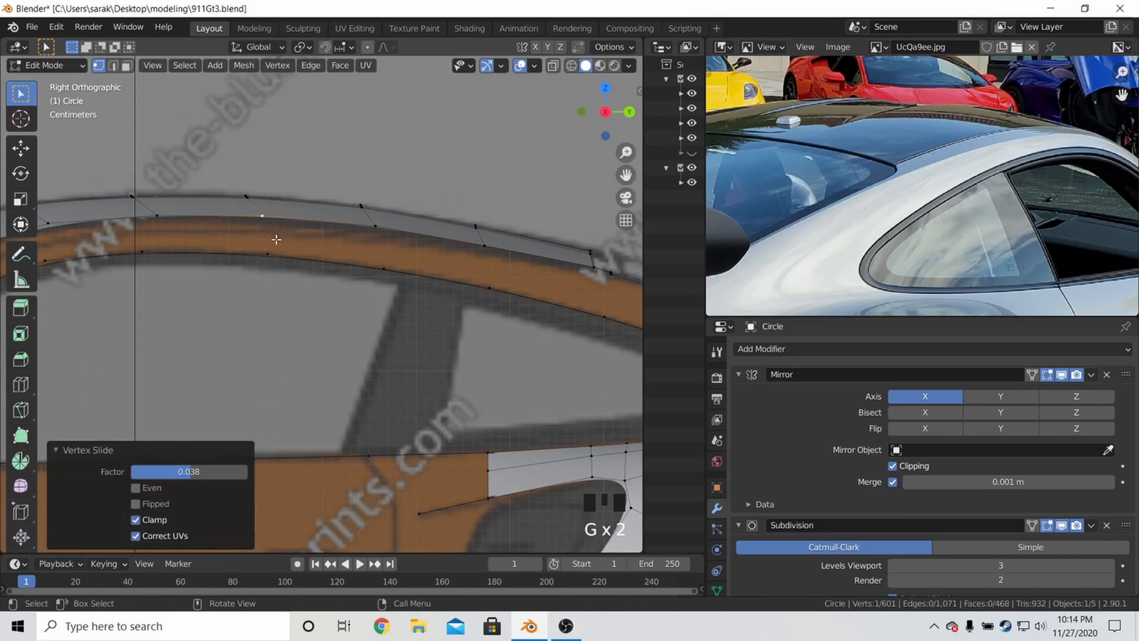
In the top view, slide the middle roof loop's outer vertex along its edge
{"action": "key", "text": "KP_7"}
{"action": "scroll", "coordinate": [283, 308], "scroll_direction": "down", "scroll_amount": 3}
{"action": "middle_click_drag", "start_coordinate": [283, 309], "coordinate": [309, 272], "text": "shift"}
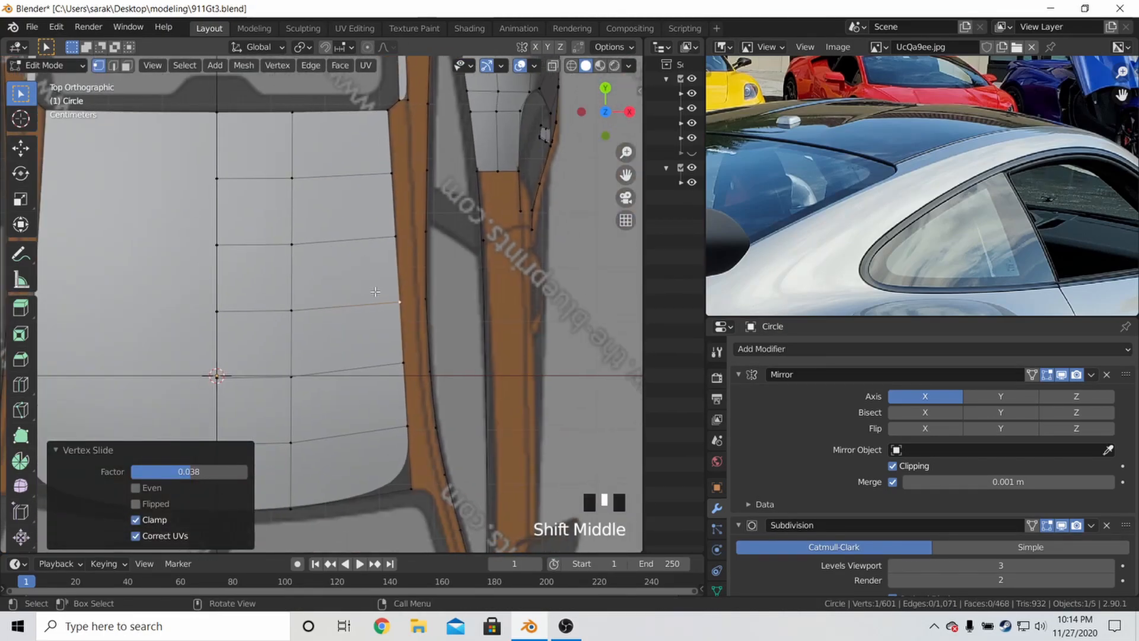
{"action": "key", "text": "g"}
{"action": "key", "text": "g"}
{"action": "left_click", "coordinate": [372, 280]}
Slide the outer vertices of the two front roof loops toward the windshield, the foremost by a factor of 0.076
{"action": "left_click", "coordinate": [396, 363]}
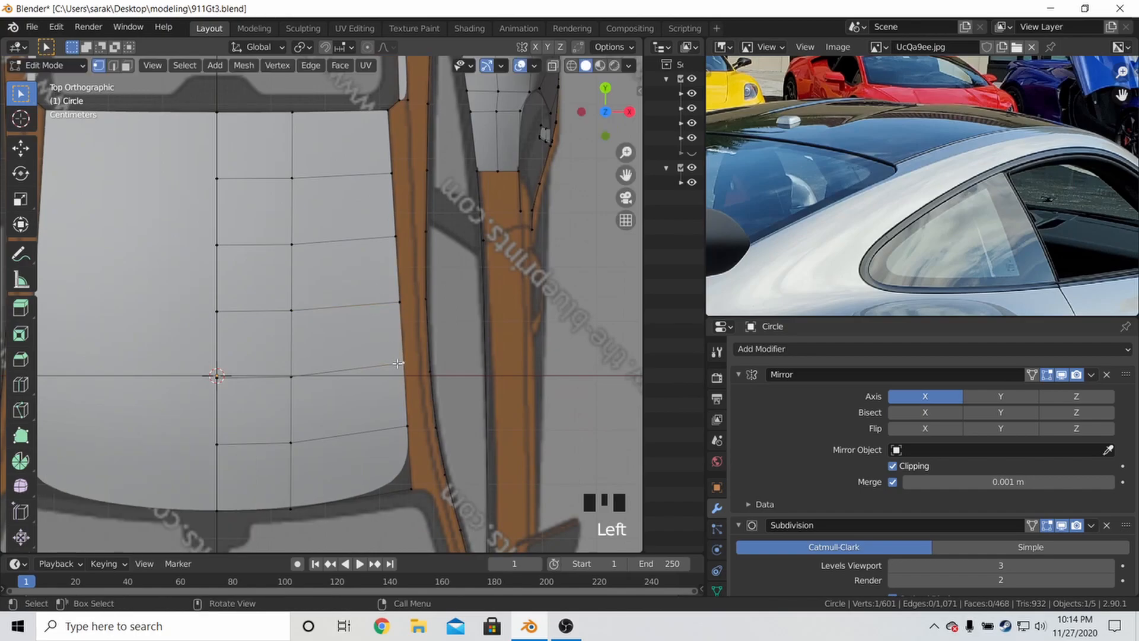
{"action": "key", "text": "g"}
{"action": "key", "text": "g"}
{"action": "left_click", "coordinate": [400, 399]}
{"action": "left_click", "coordinate": [406, 428]}
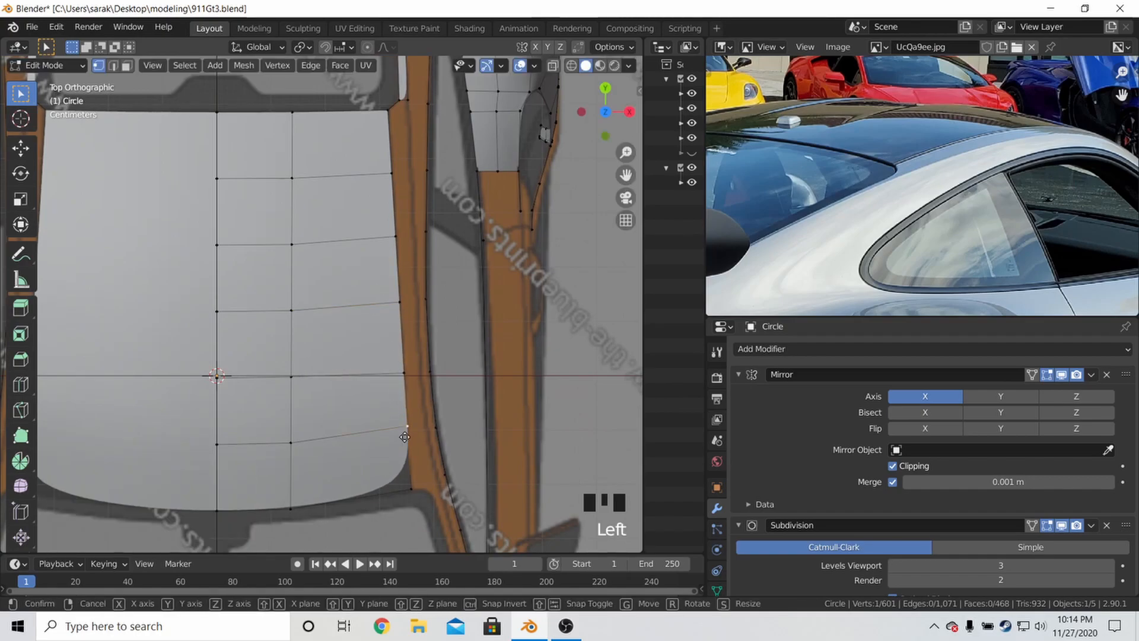
{"action": "key", "text": "g"}
{"action": "key", "text": "g"}
{"action": "left_click", "coordinate": [406, 439]}
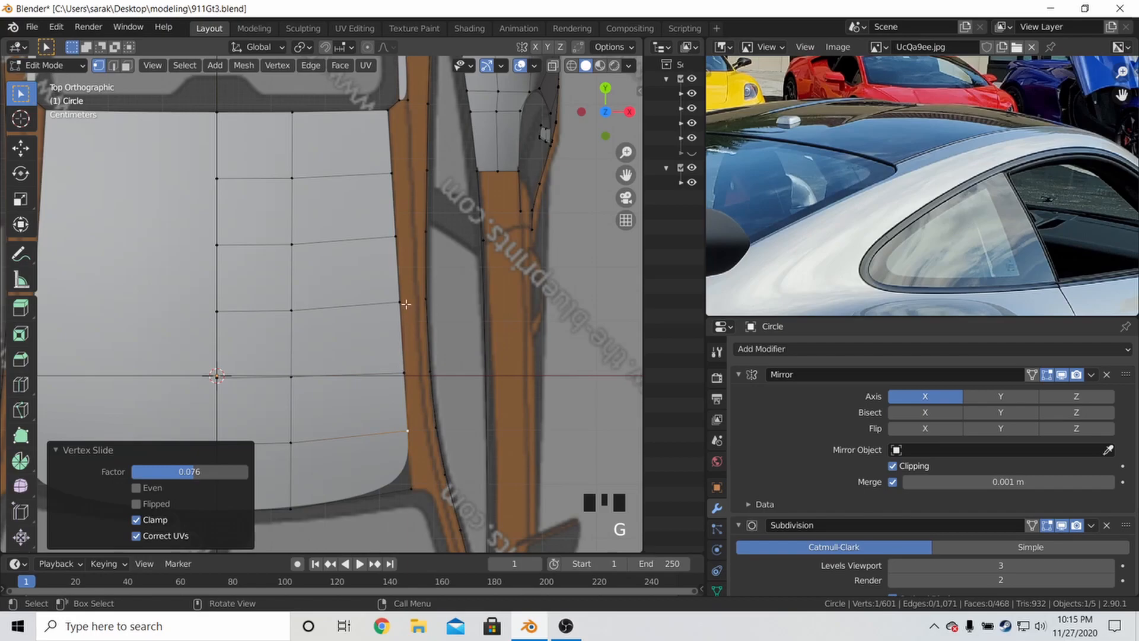
Slide the inner vertex of the second roof loop from the rear slightly toward the rear window and deselect everything
{"action": "left_click", "coordinate": [292, 245]}
{"action": "key", "text": "g"}
{"action": "key", "text": "ctrl+z"}
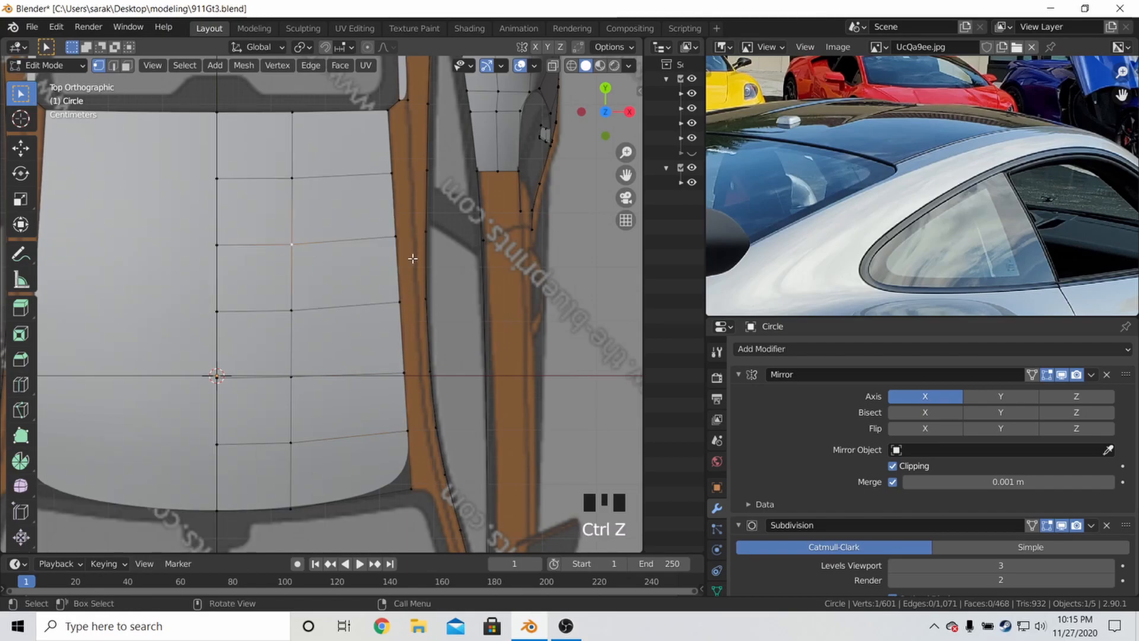
{"action": "key", "text": "g"}
{"action": "key", "text": "g"}
{"action": "left_click", "coordinate": [408, 235]}
{"action": "key", "text": "a"}
{"action": "key", "text": "a"}
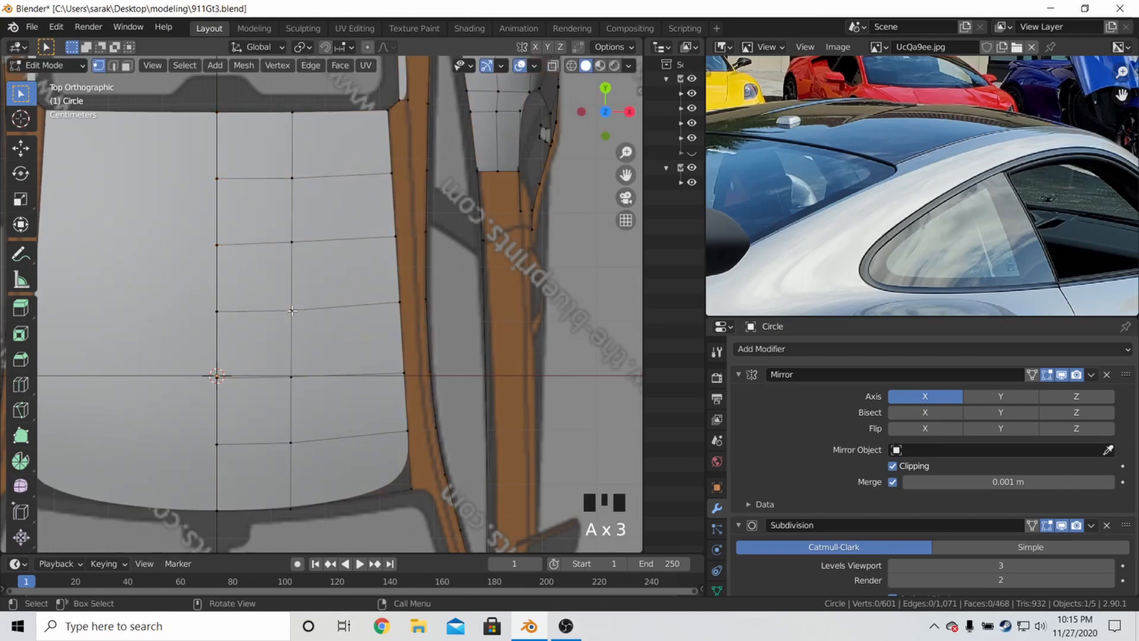
Slide the middle roof loop's inner vertex along its edge and check the roof outside Edit Mode
{"action": "key", "text": "g"}
{"action": "key", "text": "g"}
{"action": "left_click", "coordinate": [291, 309]}
{"action": "scroll", "coordinate": [355, 285], "scroll_direction": "down", "scroll_amount": 3}
{"action": "key", "text": "Tab"}
{"action": "key", "text": "Tab"}
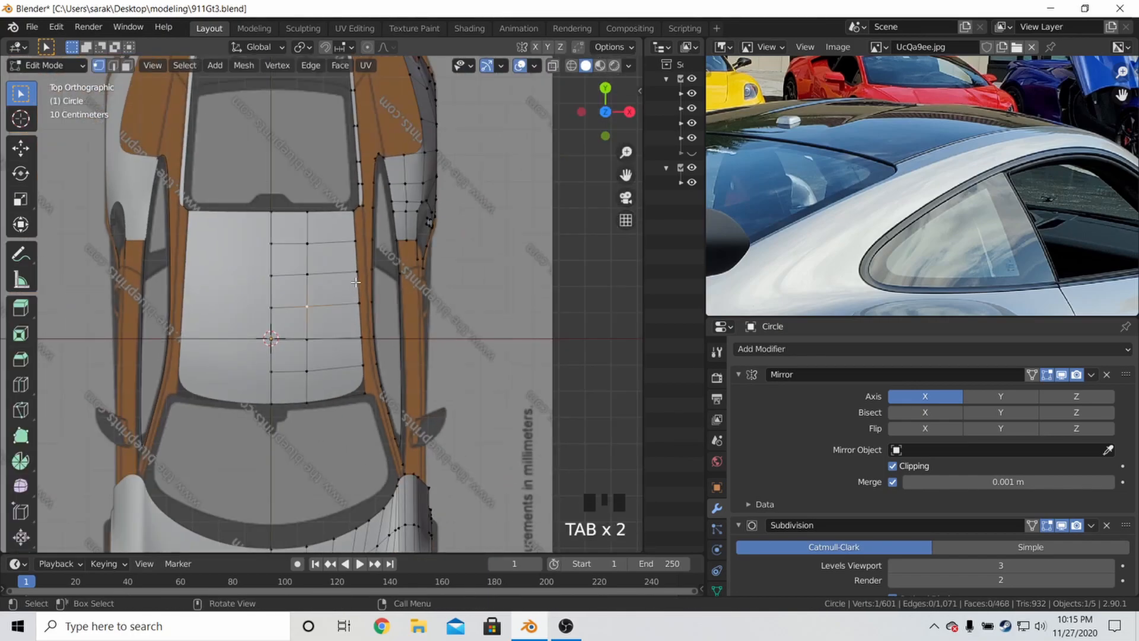
{"action": "scroll", "coordinate": [367, 203], "scroll_direction": "up", "scroll_amount": 1}
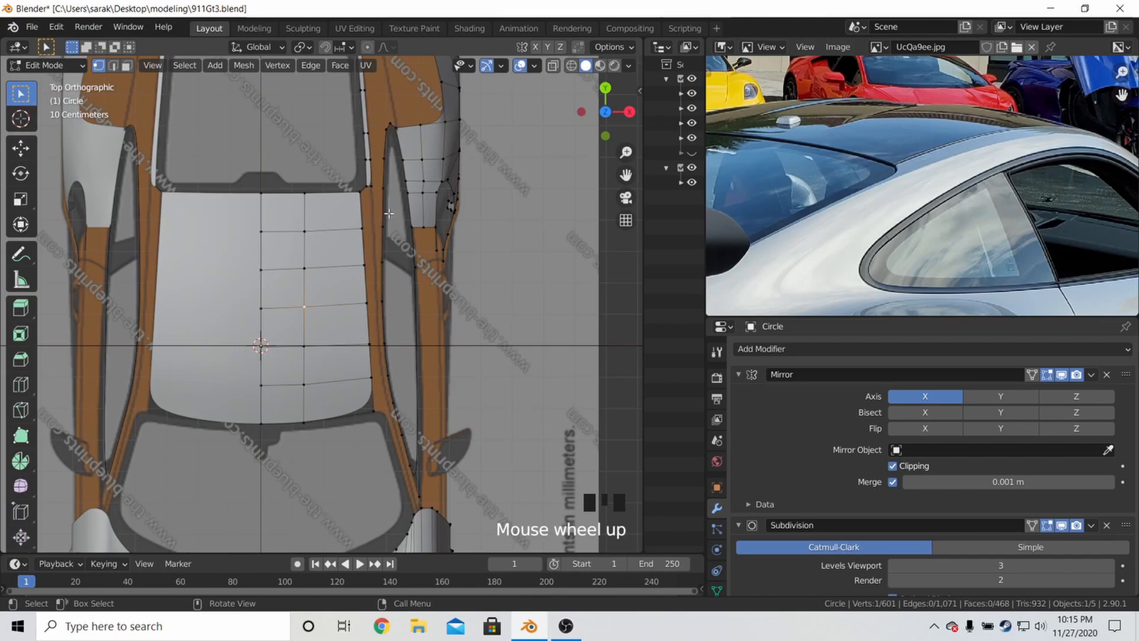
Extrude the rear window surround's front corner vertex forward along the roof rail in the right view
{"action": "left_click", "coordinate": [371, 187]}
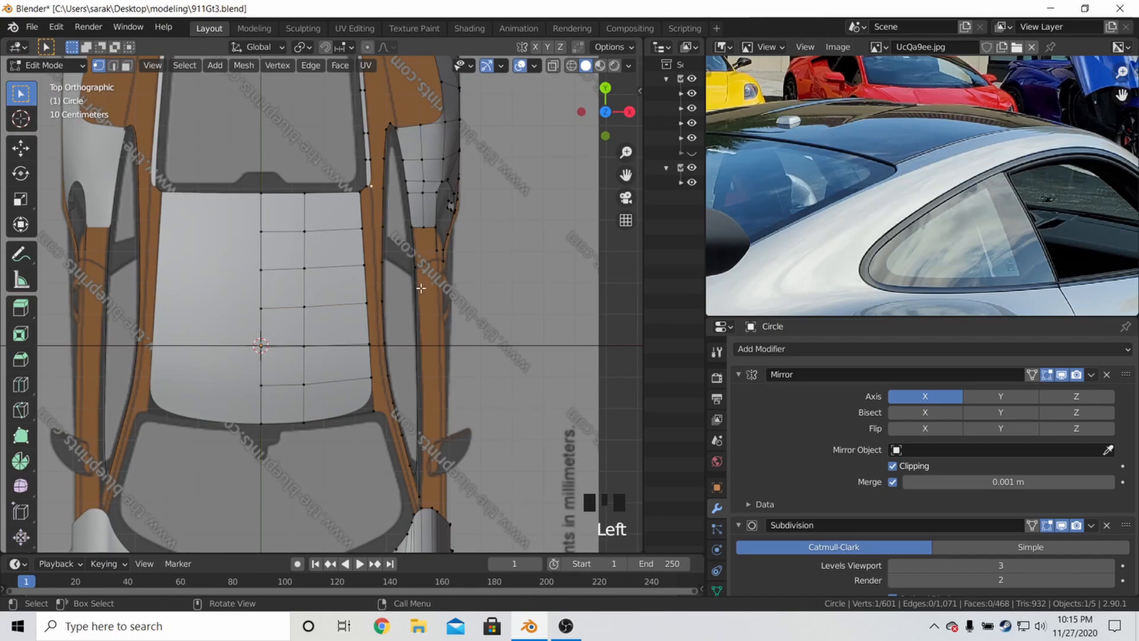
{"action": "key", "text": "KP_3"}
{"action": "scroll", "coordinate": [451, 309], "scroll_direction": "up", "scroll_amount": 4}
{"action": "key", "text": "e"}
{"action": "key", "text": "e"}
{"action": "left_click", "coordinate": [503, 333]}
{"action": "key", "text": "e"}
{"action": "key", "text": "e"}
Adjust two of the extruded roof rail vertices along Z to follow the side blueprint
{"action": "scroll", "coordinate": [323, 267], "scroll_direction": "up", "scroll_amount": 2}
{"action": "left_click", "coordinate": [334, 239]}
{"action": "key", "text": "g"}
{"action": "key", "text": "z"}
{"action": "left_click", "coordinate": [334, 239]}
{"action": "left_click", "coordinate": [444, 254]}
{"action": "key", "text": "g"}
{"action": "key", "text": "z"}
{"action": "left_click", "coordinate": [440, 249]}
Continue extruding the roof rail vertices forward and down the windshield pillar to the front fender
{"action": "middle_click_drag", "start_coordinate": [415, 252], "coordinate": [526, 285], "text": "shift"}
{"action": "key", "text": "e"}
{"action": "middle_click_drag", "start_coordinate": [262, 325], "coordinate": [621, 149], "text": "shift"}
{"action": "key", "text": "e"}
{"action": "key", "text": "e"}
{"action": "key", "text": "e"}
In the top view, move the pillar's end vertex along X to the fender and shift the vertex behind it outward
{"action": "key", "text": "KP_1"}
{"action": "key", "text": "KP_7"}
{"action": "key", "text": "g"}
{"action": "key", "text": "x"}
{"action": "left_click", "coordinate": [563, 396]}
{"action": "left_click", "coordinate": [340, 328]}
{"action": "key", "text": "g"}
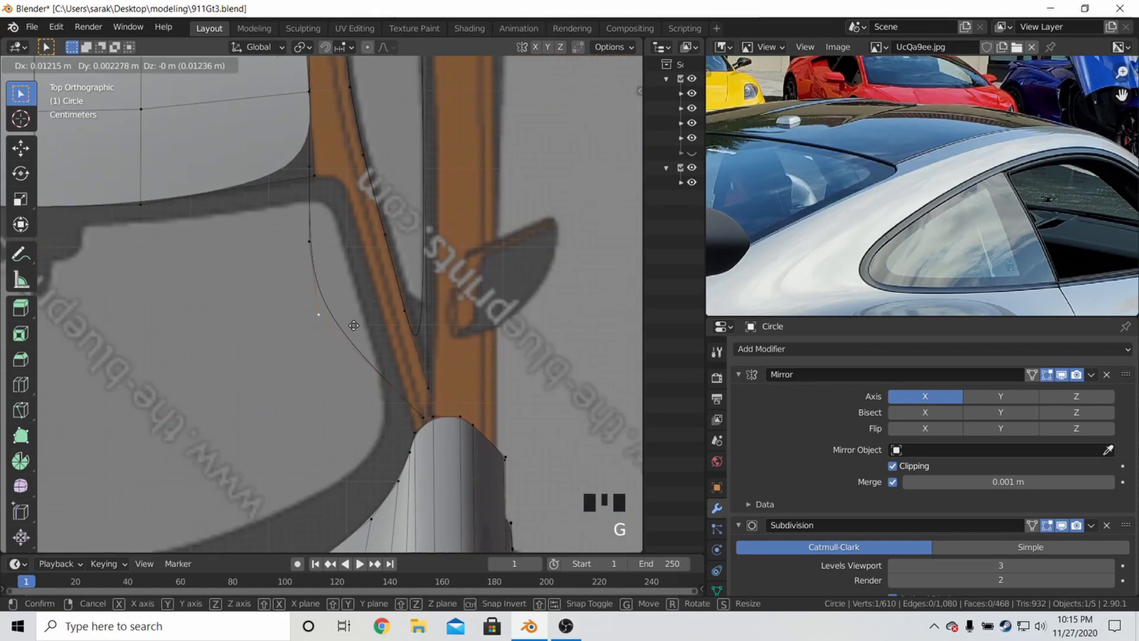
{"action": "left_click", "coordinate": [404, 330]}
Move the next vertex up the windshield pillar onto the blueprint outline and switch to wireframe display
{"action": "middle_click_drag", "start_coordinate": [324, 258], "coordinate": [322, 322], "text": "shift"}
{"action": "left_click", "coordinate": [322, 323]}
{"action": "key", "text": "g"}
{"action": "middle_click_drag", "start_coordinate": [339, 219], "coordinate": [344, 361], "text": "shift"}
{"action": "key", "text": "shift+z"}
{"action": "scroll", "coordinate": [344, 344], "scroll_direction": "up", "scroll_amount": 4}
Shift the extruded vertices beside the front of the roof along X onto the roof rail outline
{"action": "left_click", "coordinate": [374, 328]}
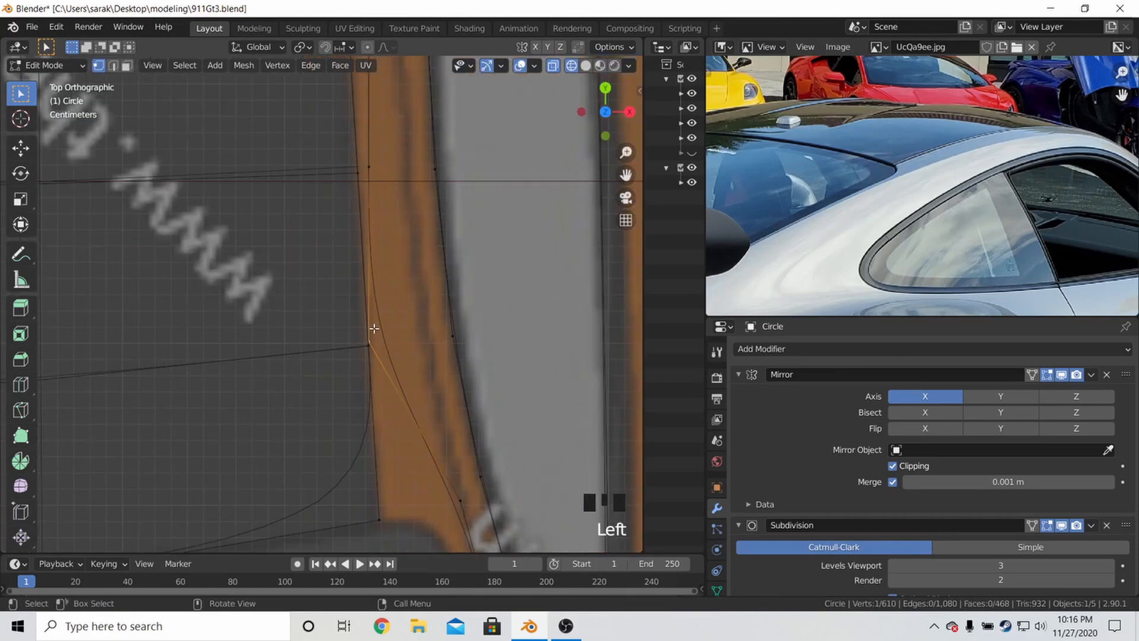
{"action": "key", "text": "g"}
{"action": "key", "text": "x"}
{"action": "left_click", "coordinate": [426, 330]}
{"action": "key", "text": "g"}
{"action": "key", "text": "x"}
{"action": "left_click", "coordinate": [501, 287]}
Shift the rearmost extruded rail vertex along X onto the outline and check the smoothed rail in Object Mode
{"action": "key", "text": "g"}
{"action": "key", "text": "x"}
{"action": "left_click", "coordinate": [310, 230]}
{"action": "scroll", "coordinate": [310, 229], "scroll_direction": "down", "scroll_amount": 4}
{"action": "key", "text": "Tab"}
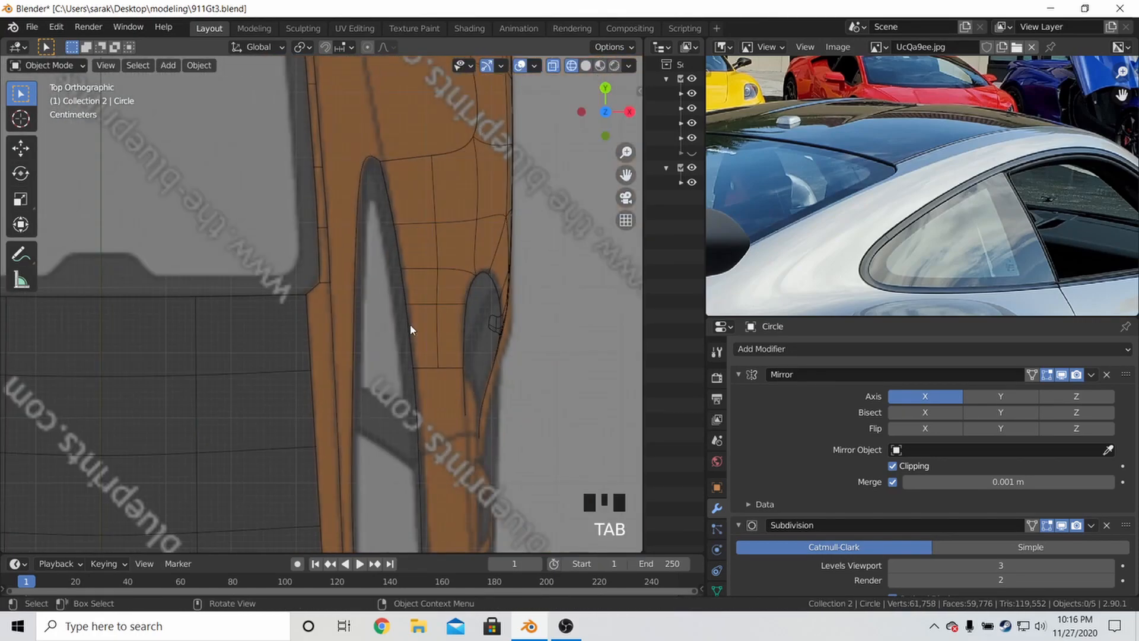
{"action": "scroll", "coordinate": [419, 330], "scroll_direction": "down", "scroll_amount": 4}
{"action": "scroll", "coordinate": [350, 323], "scroll_direction": "up", "scroll_amount": 3}
{"action": "key", "text": "Tab"}
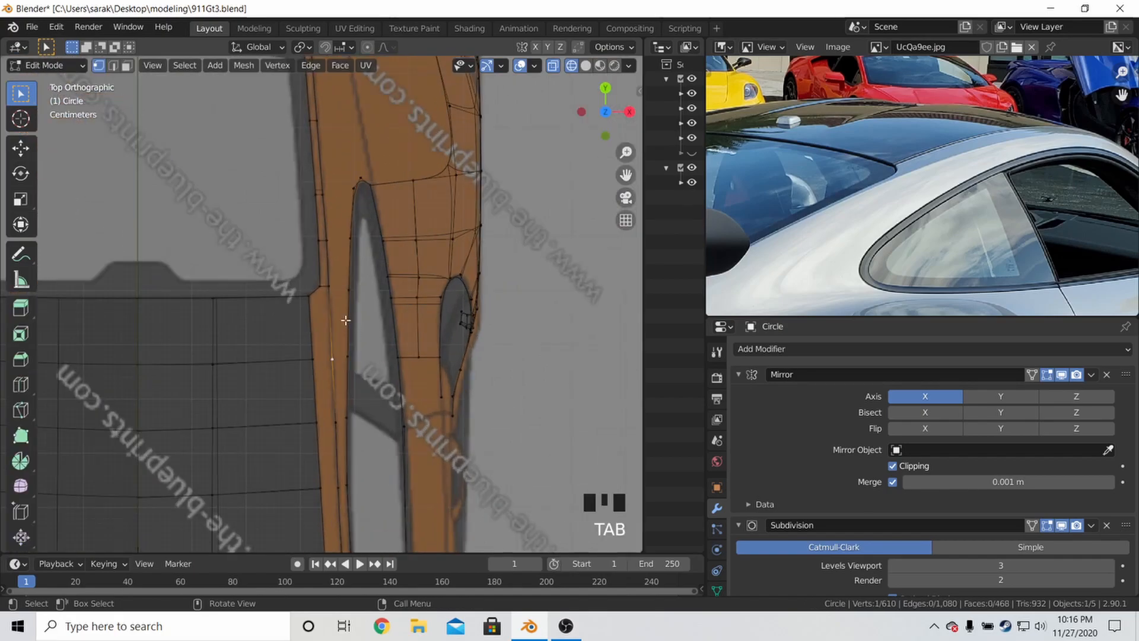
Connect the rearmost extruded rail vertex to the outer vertex of the rearmost roof loop with an edge
{"action": "scroll", "coordinate": [348, 321], "scroll_direction": "up", "scroll_amount": 2}
{"action": "left_click", "coordinate": [341, 385], "text": "shift"}
{"action": "key", "text": "f"}
{"action": "middle_click_drag", "start_coordinate": [339, 390], "coordinate": [312, 328], "text": "shift"}
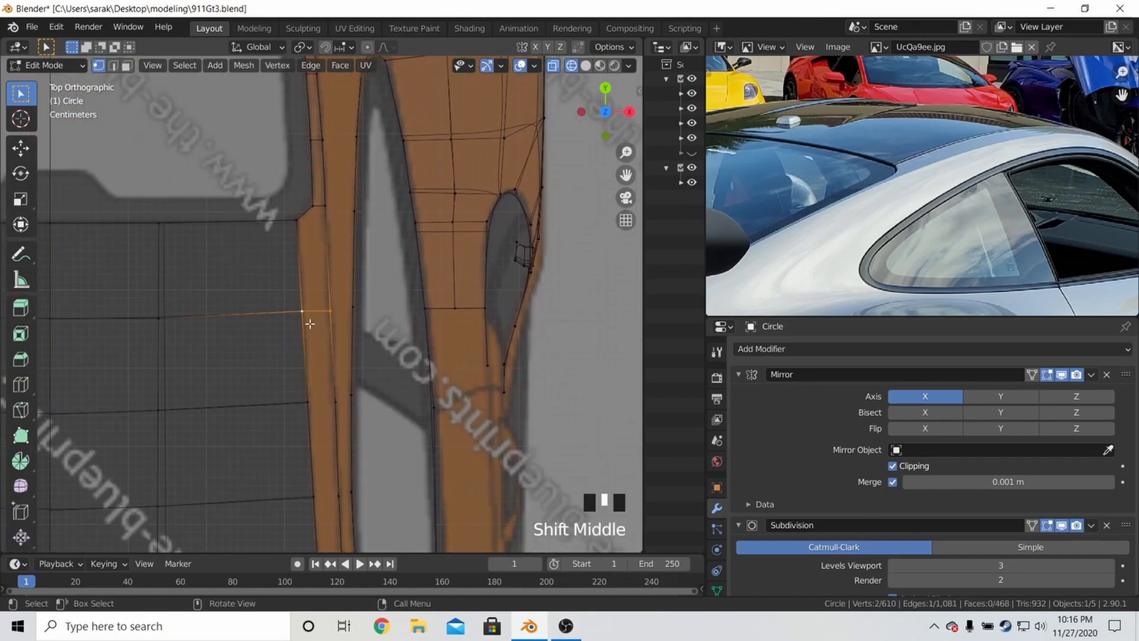
Fill the open gaps between the roof's outer edge and the rail vertices with faces, working from the rear loop forwards
{"action": "left_click", "coordinate": [333, 399], "text": "shift"}
{"action": "left_click", "coordinate": [308, 398], "text": "shift"}
{"action": "key", "text": "f"}
{"action": "left_click", "coordinate": [308, 398]}
{"action": "left_click", "coordinate": [336, 401], "text": "shift"}
{"action": "middle_click_drag", "start_coordinate": [341, 403], "coordinate": [334, 280], "text": "shift"}
{"action": "key", "text": "f"}
{"action": "key", "text": "f"}
{"action": "scroll", "coordinate": [341, 297], "scroll_direction": "down", "scroll_amount": 3}
{"action": "middle_click_drag", "start_coordinate": [377, 369], "coordinate": [358, 302], "text": "shift"}
{"action": "key", "text": "f"}
Switch the viewport to solid shading, check the smoothed roof side in Object Mode, and clear the selection
{"action": "key", "text": "z"}
{"action": "left_click", "coordinate": [415, 357]}
{"action": "mouse_move", "coordinate": [415, 358]}
{"action": "middle_mouse_down"}
{"action": "mouse_move", "coordinate": [405, 233]}
{"action": "mouse_move", "coordinate": [230, 250]}
{"action": "mouse_move", "coordinate": [333, 233]}
{"action": "mouse_move", "coordinate": [371, 256]}
{"action": "mouse_move", "coordinate": [319, 253]}
{"action": "middle_mouse_up"}
{"action": "key", "text": "KP_1"}
{"action": "key", "text": "Tab"}
{"action": "key", "text": "Tab"}
{"action": "key", "text": "a"}
{"action": "key", "text": "a"}
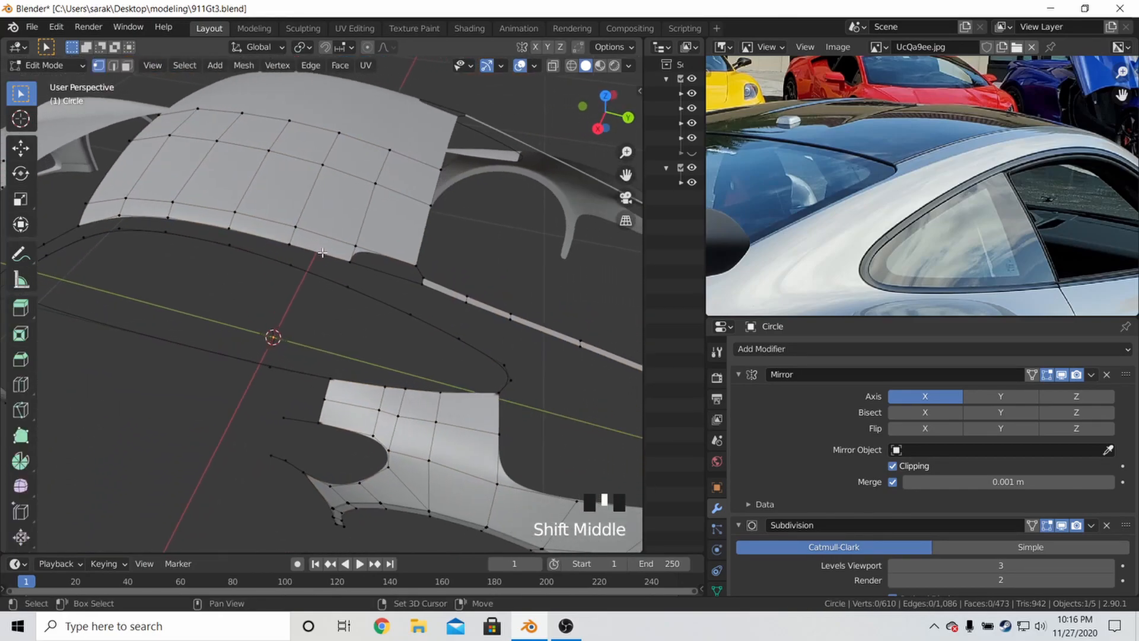
Add a vertex on the edge linking the roof's side to the rear window frame and slide it close to the frame
{"action": "scroll", "coordinate": [448, 270], "scroll_direction": "up", "scroll_amount": 2}
{"action": "middle_click_drag", "start_coordinate": [447, 269], "coordinate": [457, 310], "text": "shift"}
{"action": "scroll", "coordinate": [463, 304], "scroll_direction": "up", "scroll_amount": 1, "text": "shift"}
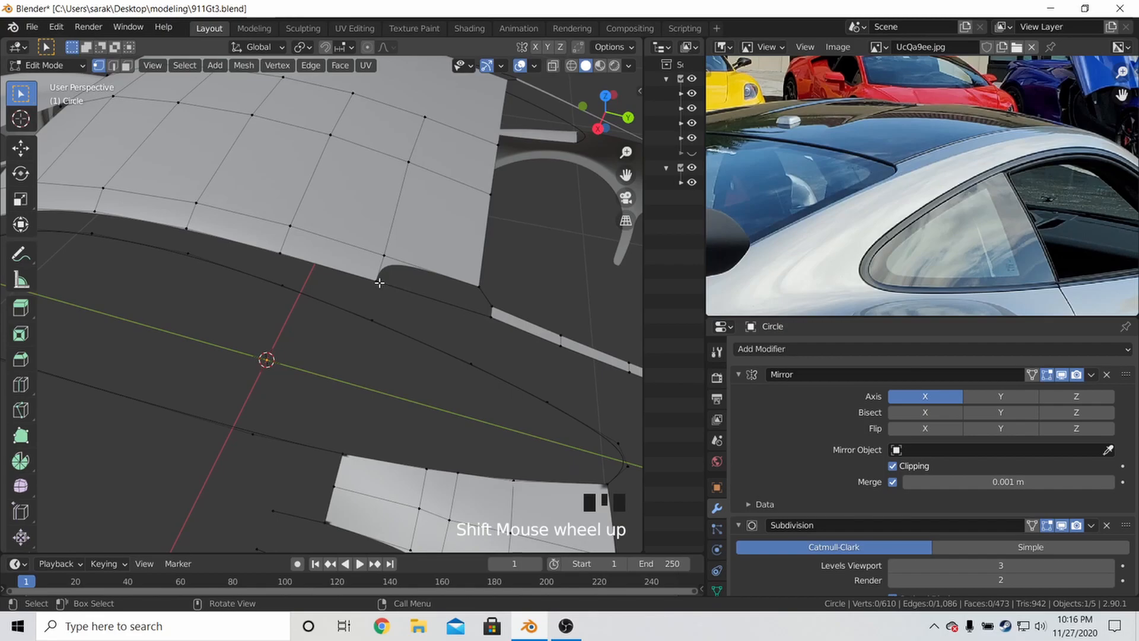
{"action": "key", "text": "ctrl+r"}
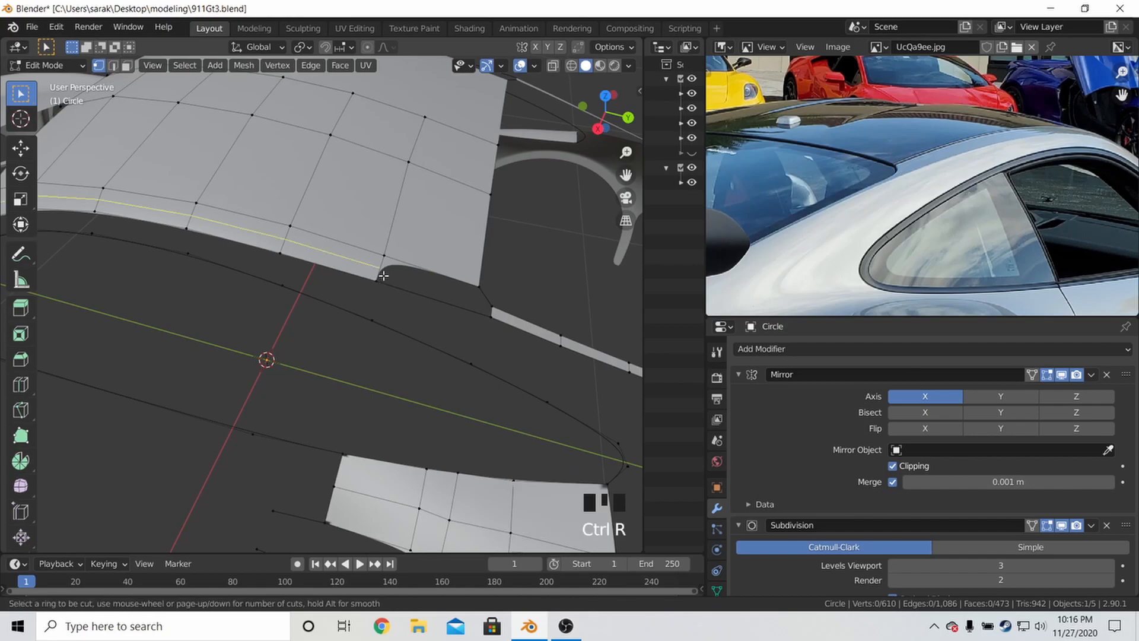
{"action": "right_click", "coordinate": [384, 276]}
{"action": "key", "text": "ctrl+r"}
{"action": "left_click", "coordinate": [457, 308]}
{"action": "key", "text": "g"}
{"action": "key", "text": "g"}
{"action": "left_click", "coordinate": [639, 330]}
{"action": "key", "text": "ctrl+r"}
{"action": "right_click", "coordinate": [420, 283]}
{"action": "key", "text": "g"}
{"action": "key", "text": "g"}
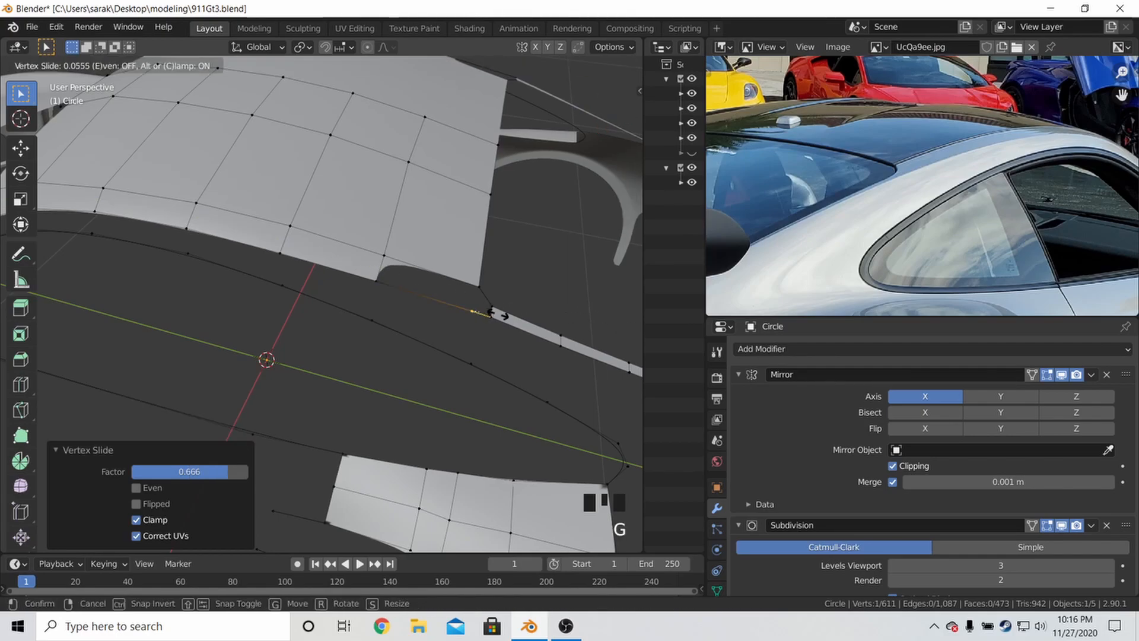
{"action": "left_click", "coordinate": [515, 315]}
Connect the new vertex to the roof's rear corner, fill the corner with a face, and check the smoothed result in Object Mode
{"action": "left_click", "coordinate": [478, 294], "text": "shift"}
{"action": "key", "text": "f"}
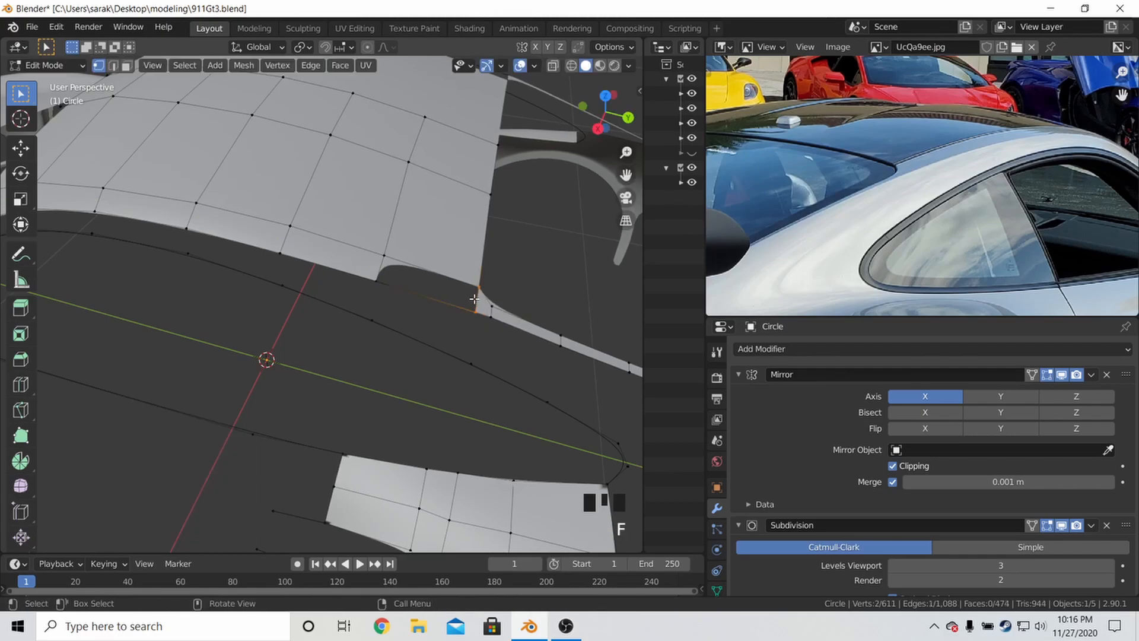
{"action": "left_click", "coordinate": [376, 288], "text": "shift"}
{"action": "left_click", "coordinate": [380, 274], "text": "shift"}
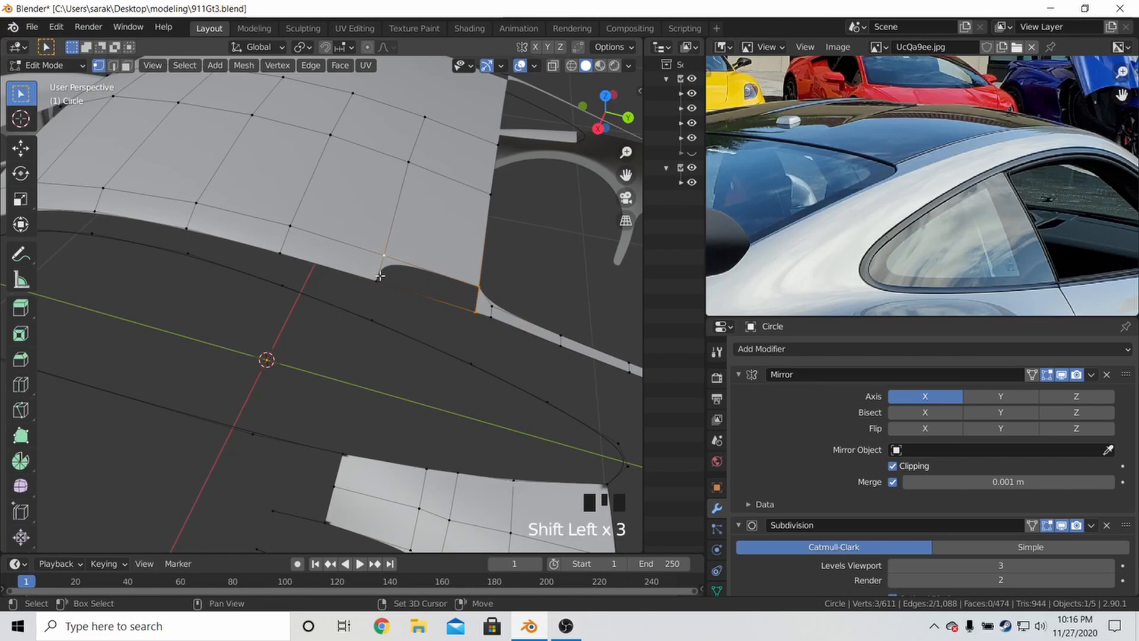
{"action": "key", "text": "f"}
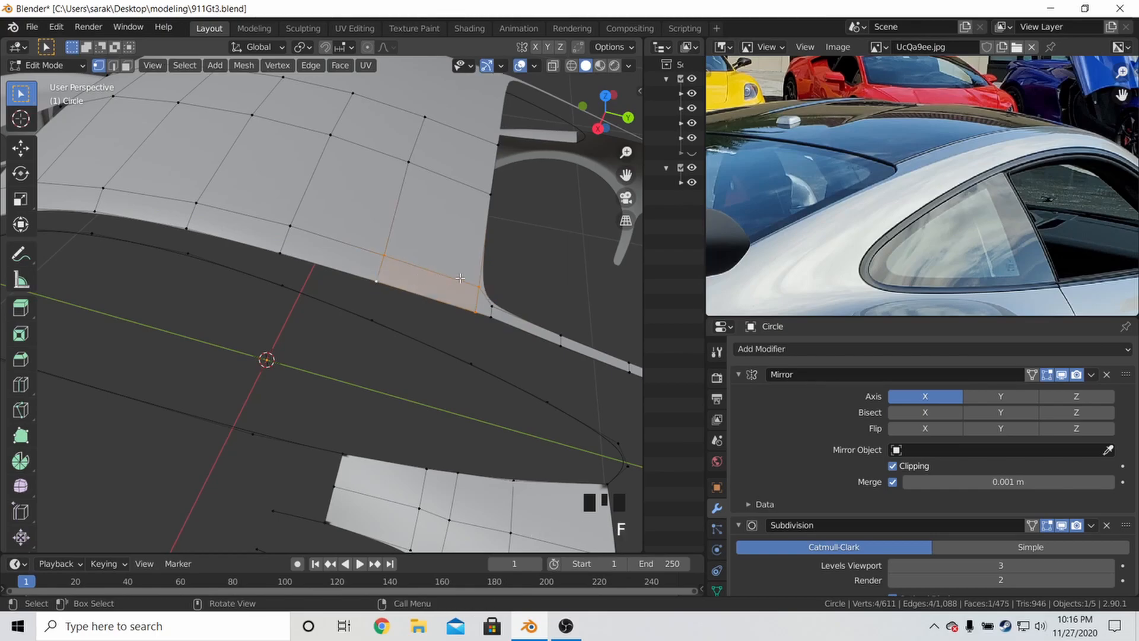
{"action": "key", "text": "Tab"}
{"action": "key", "text": "Tab"}
{"action": "middle_click_drag", "start_coordinate": [460, 278], "coordinate": [459, 195]}
{"action": "key", "text": "Tab"}
{"action": "key", "text": "KP_3"}
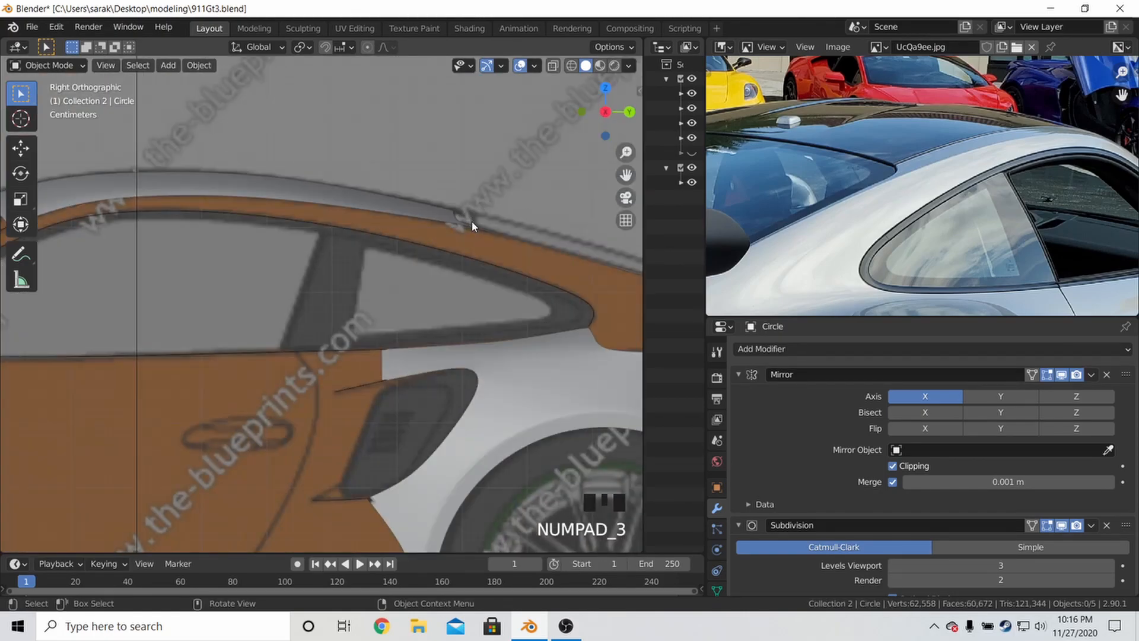
Move the roof's rear corner vertex along Z onto the rear window outline in back view and check it in solid shading
{"action": "key", "text": "Tab"}
{"action": "key", "text": "ctrl+KP_1"}
{"action": "key", "text": "a"}
{"action": "key", "text": "a"}
{"action": "left_click", "coordinate": [317, 209]}
{"action": "key", "text": "z"}
{"action": "left_click", "coordinate": [289, 211]}
{"action": "key", "text": "Tab"}
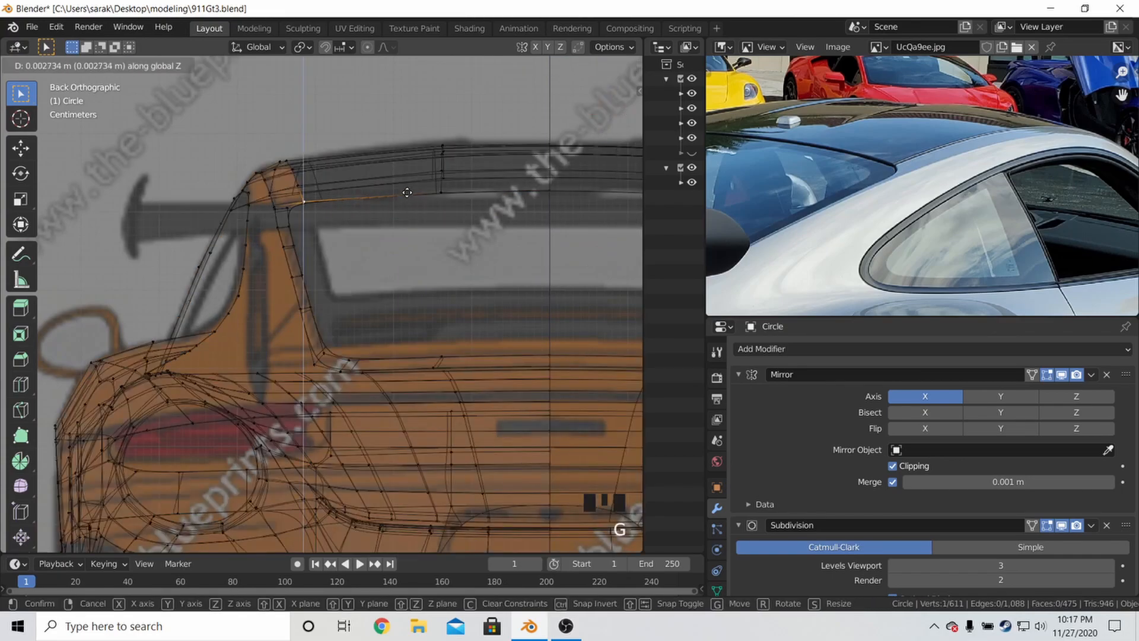
{"action": "key", "text": "z"}
{"action": "left_click", "coordinate": [473, 195]}
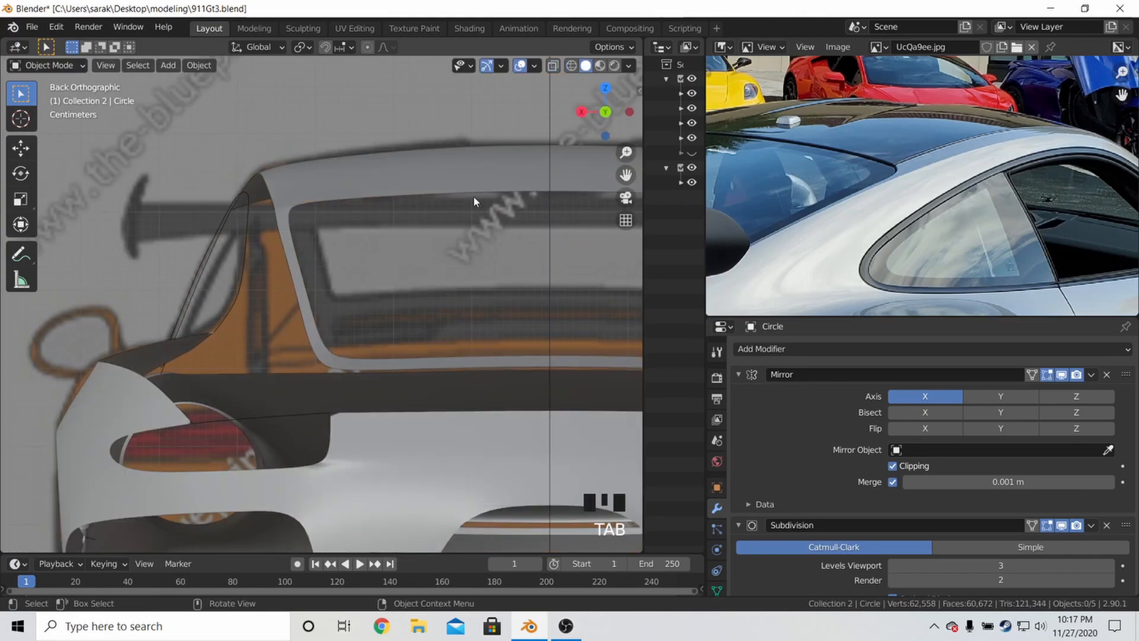
Extrude the vertex at the roof's front corner about 0.04 m towards the pillar along the windshield outline in top view
{"action": "key", "text": "Tab"}
{"action": "mouse_move", "coordinate": [441, 213]}
{"action": "middle_mouse_down"}
{"action": "mouse_move", "coordinate": [527, 261]}
{"action": "mouse_move", "coordinate": [461, 279]}
{"action": "mouse_move", "coordinate": [460, 214]}
{"action": "middle_mouse_up"}
{"action": "scroll", "coordinate": [527, 261], "scroll_direction": "down", "scroll_amount": 2}
{"action": "key", "text": "KP_7"}
{"action": "scroll", "coordinate": [440, 273], "scroll_direction": "up", "scroll_amount": 4}
{"action": "left_click", "coordinate": [380, 316]}
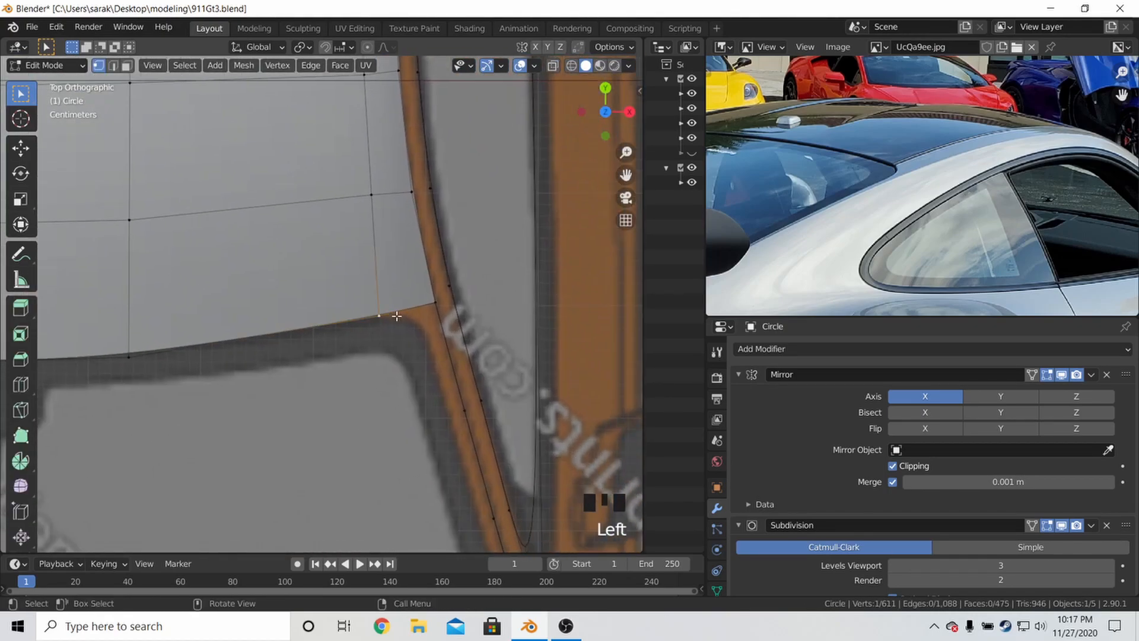
{"action": "key", "text": "e"}
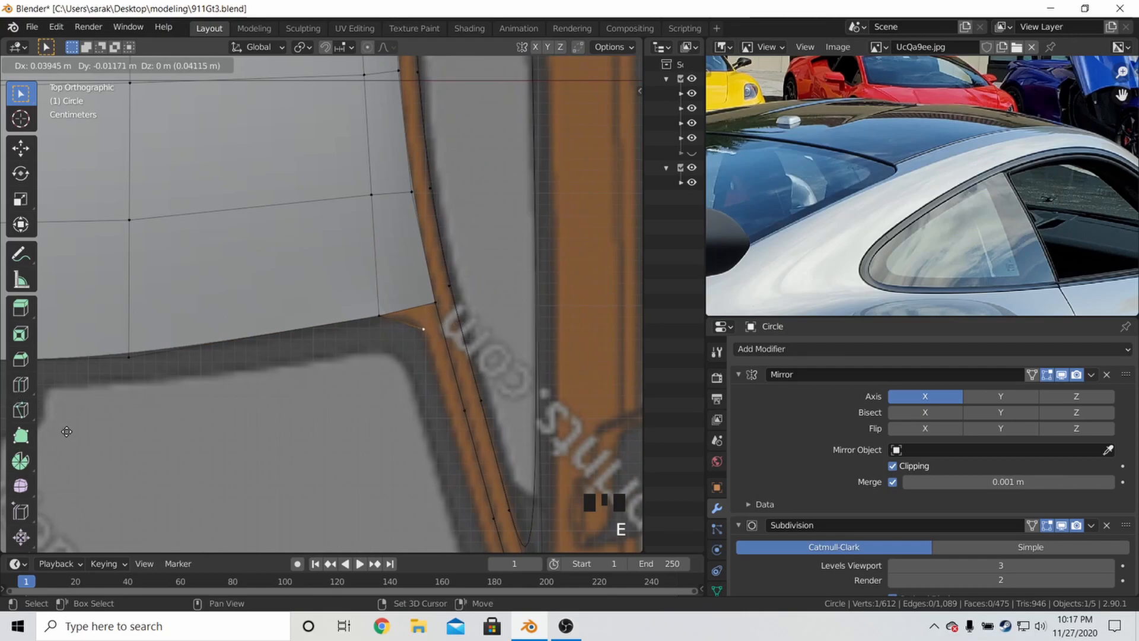
{"action": "left_click", "coordinate": [58, 430]}
Cut a vertex into the uppermost windshield pillar edge and slide it along the pillar by a factor of 0.547
{"action": "key", "text": "ctrl+r"}
{"action": "left_click", "coordinate": [446, 335]}
{"action": "key", "text": "g"}
{"action": "key", "text": "g"}
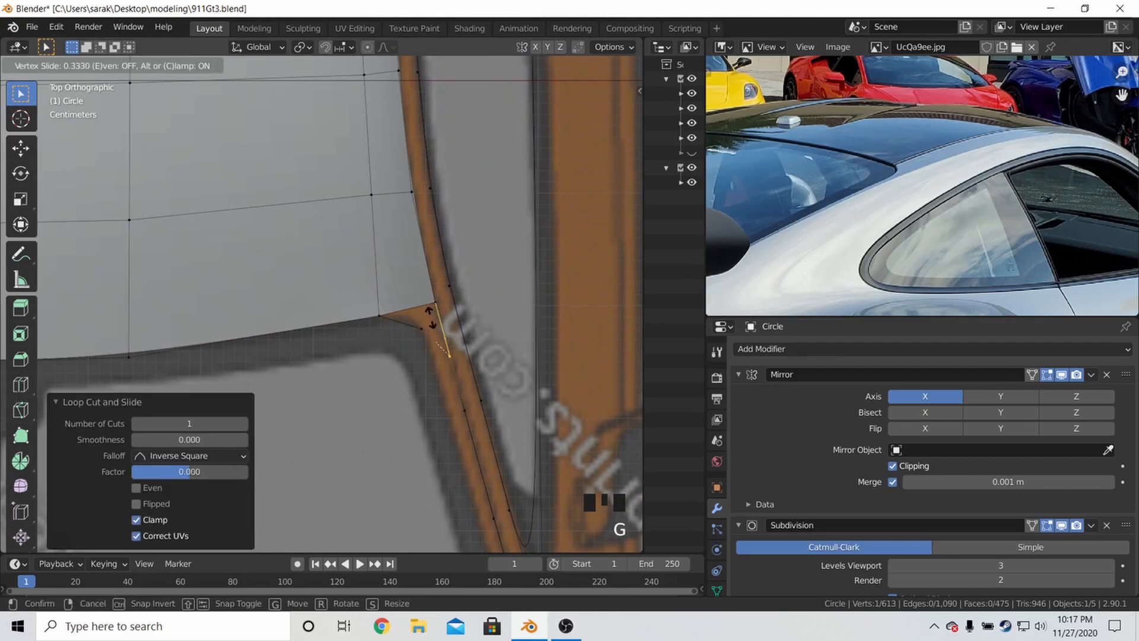
{"action": "left_click", "coordinate": [425, 311]}
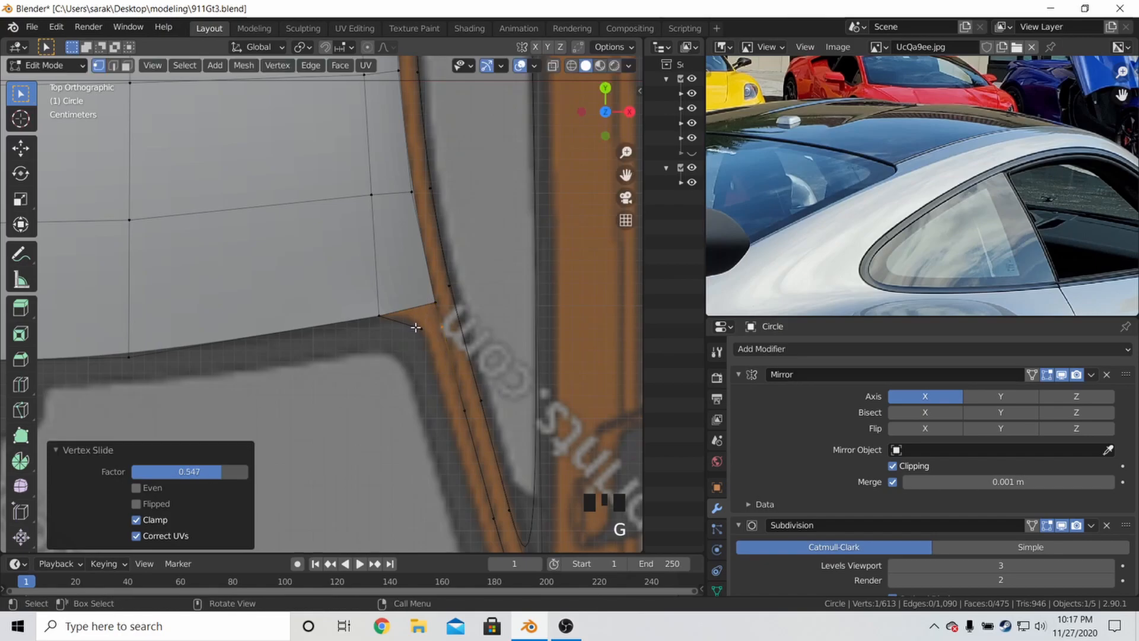
Lower the extruded windshield corner vertex along Z in front view and fill the gap between the roof corner and the pillar
{"action": "key", "text": "KP_1"}
{"action": "key", "text": "g"}
{"action": "key", "text": "z"}
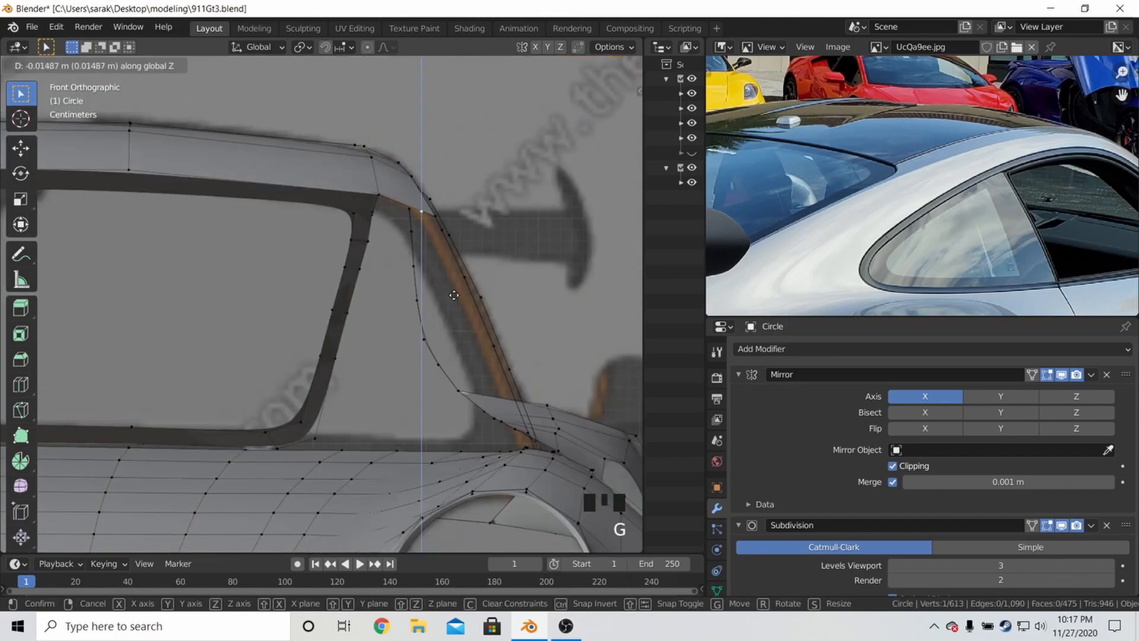
{"action": "left_click", "coordinate": [462, 445]}
{"action": "left_click", "coordinate": [385, 191]}
{"action": "middle_click_drag", "start_coordinate": [387, 191], "coordinate": [308, 213]}
{"action": "left_click", "coordinate": [411, 220], "text": "shift"}
{"action": "key", "text": "f"}
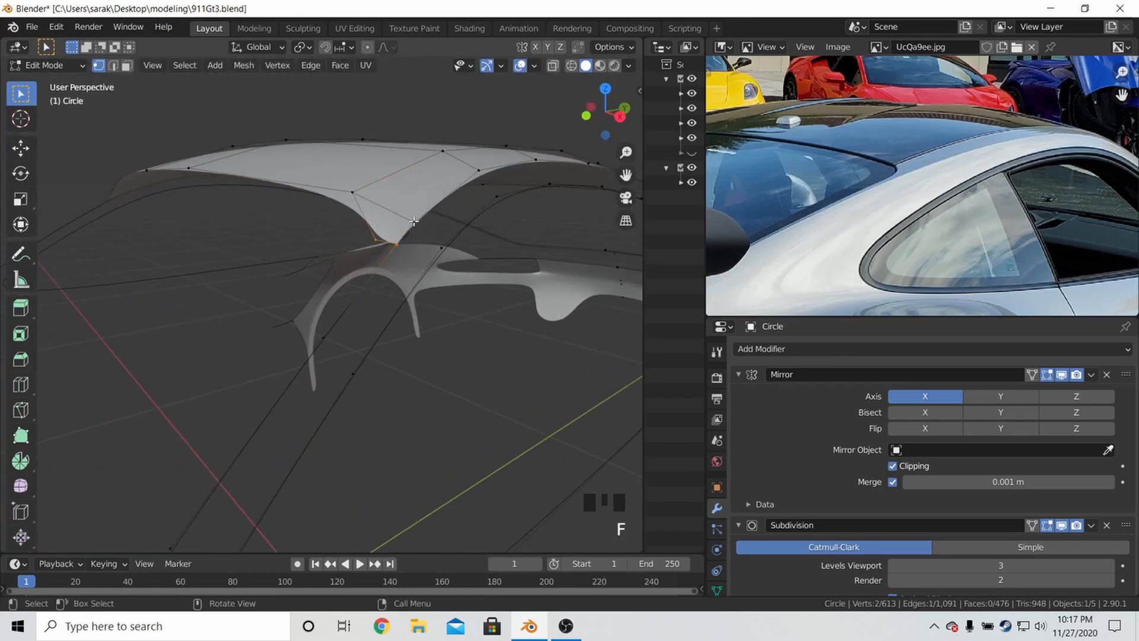
Extrude the three windshield pillar vertices down to the fender inwards to the windshield outline in top view
{"action": "scroll", "coordinate": [375, 230], "scroll_direction": "down", "scroll_amount": 3}
{"action": "left_click", "coordinate": [323, 315]}
{"action": "left_click", "coordinate": [277, 369], "text": "shift"}
{"action": "middle_click_drag", "start_coordinate": [278, 367], "coordinate": [376, 193], "text": "shift"}
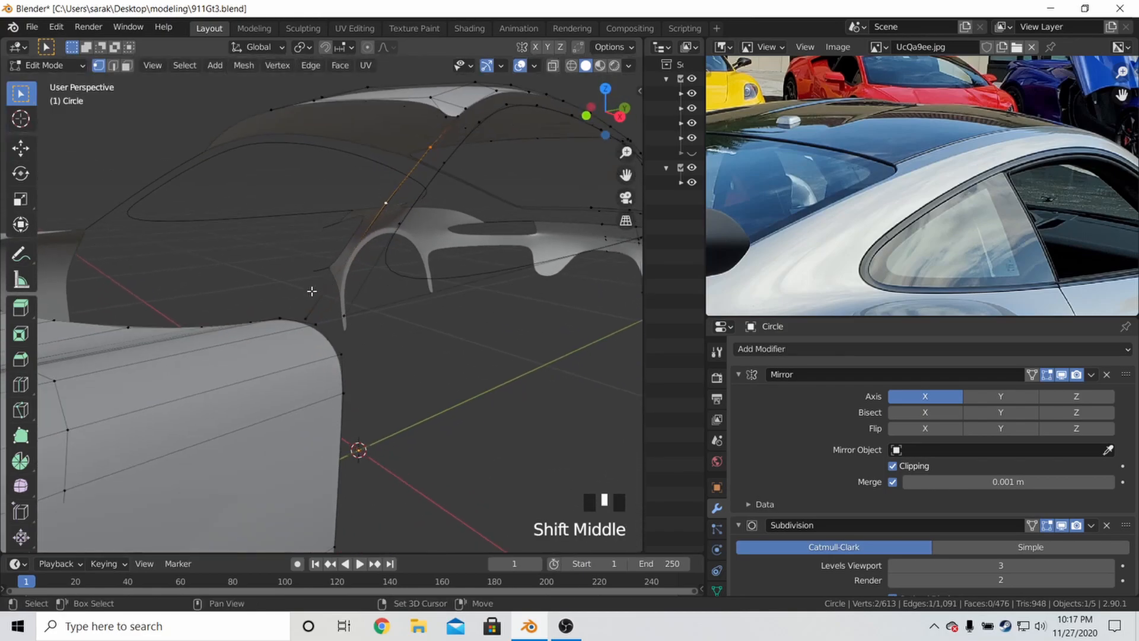
{"action": "left_click", "coordinate": [307, 310], "text": "shift"}
{"action": "key", "text": "KP_1"}
{"action": "key", "text": "KP_7"}
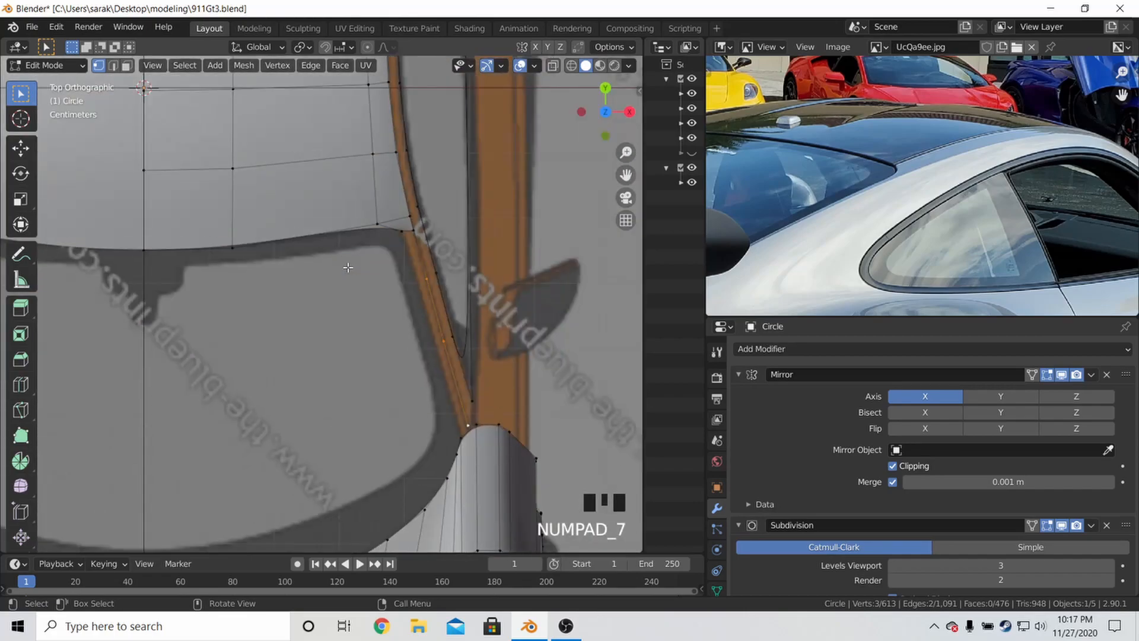
{"action": "key", "text": "e"}
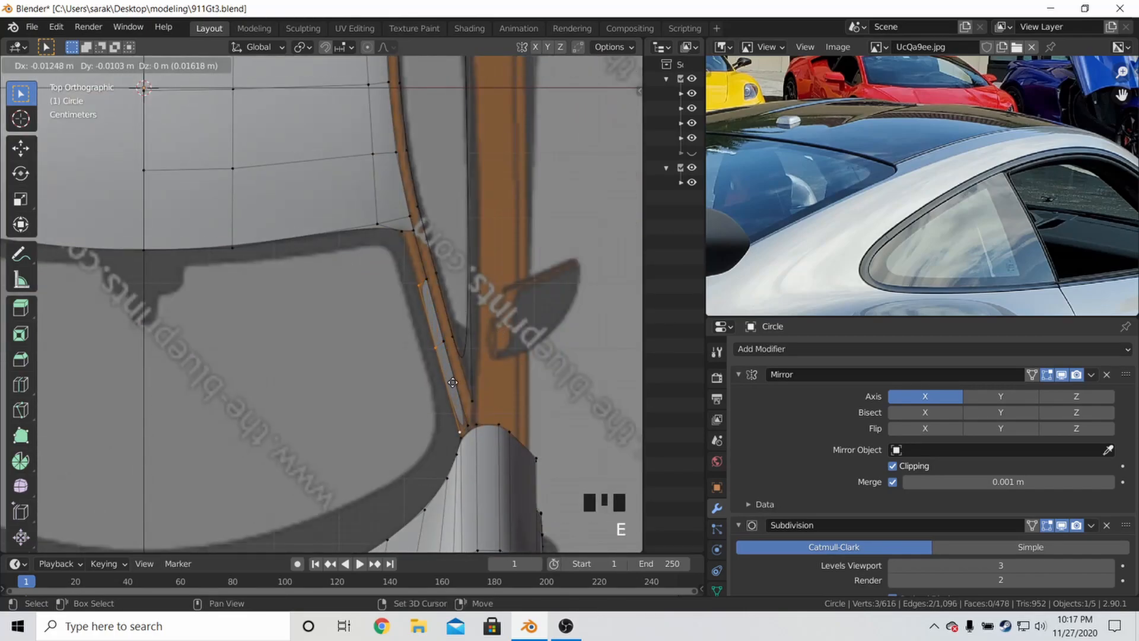
{"action": "left_click", "coordinate": [463, 393]}
Fill the gap between the windshield corner and the upper end of the extruded pillar strip with a face
{"action": "left_click", "coordinate": [414, 231]}
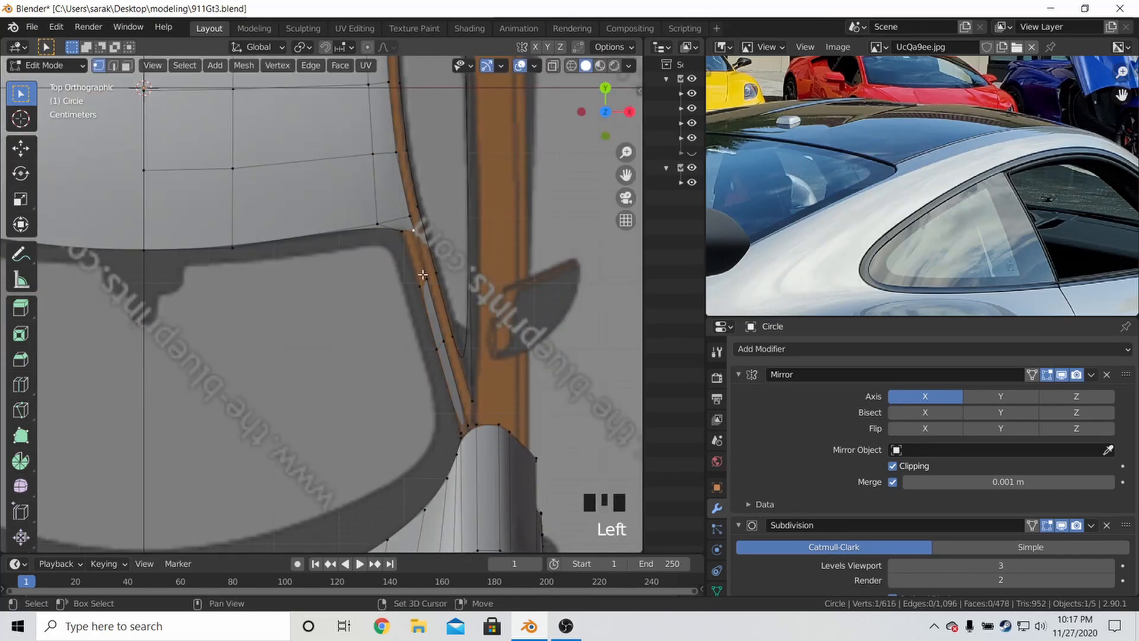
{"action": "left_click", "coordinate": [402, 239]}
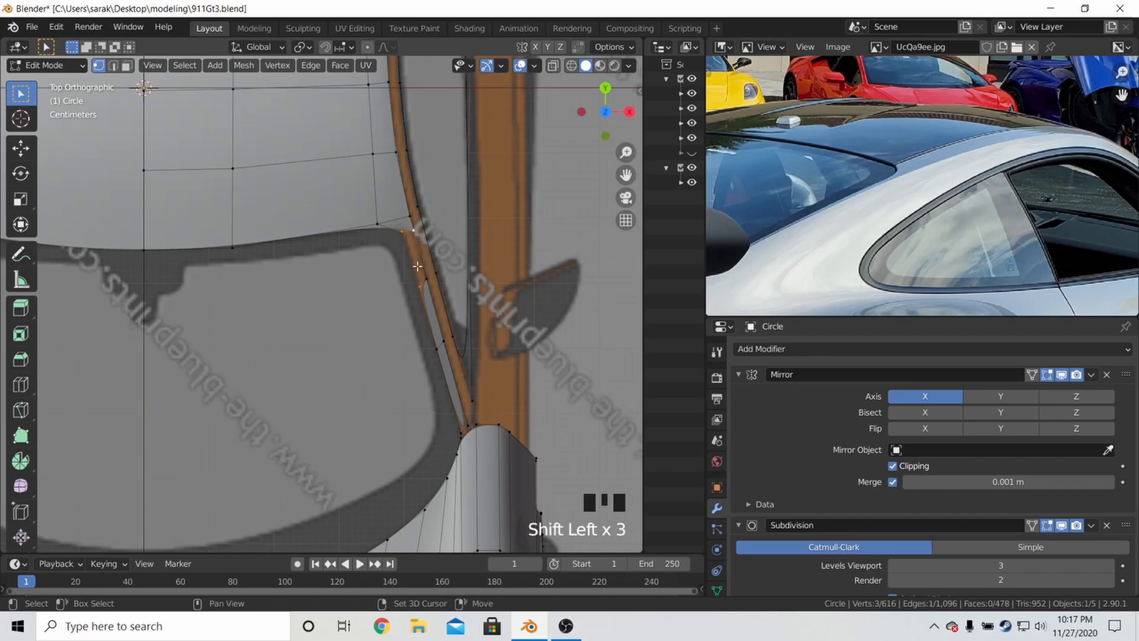
{"action": "left_click", "coordinate": [426, 280], "text": "shift"}
{"action": "key", "text": "f"}
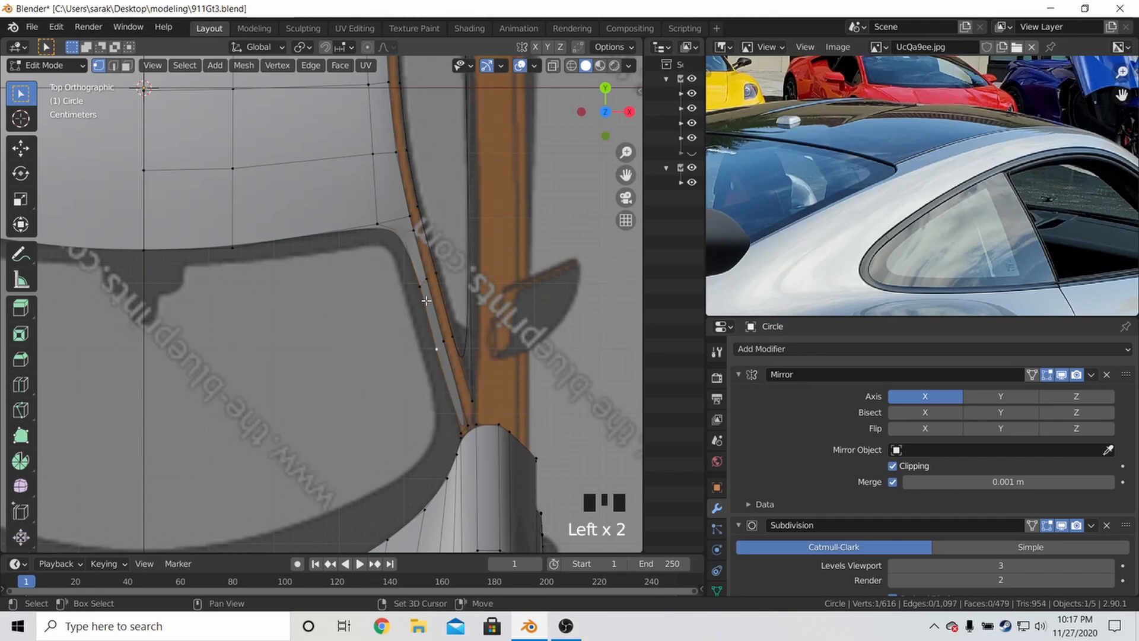
Shift the three inner pillar vertices about 0.0058 m along Y in the wireframe side view
{"action": "key", "text": "KP_1"}
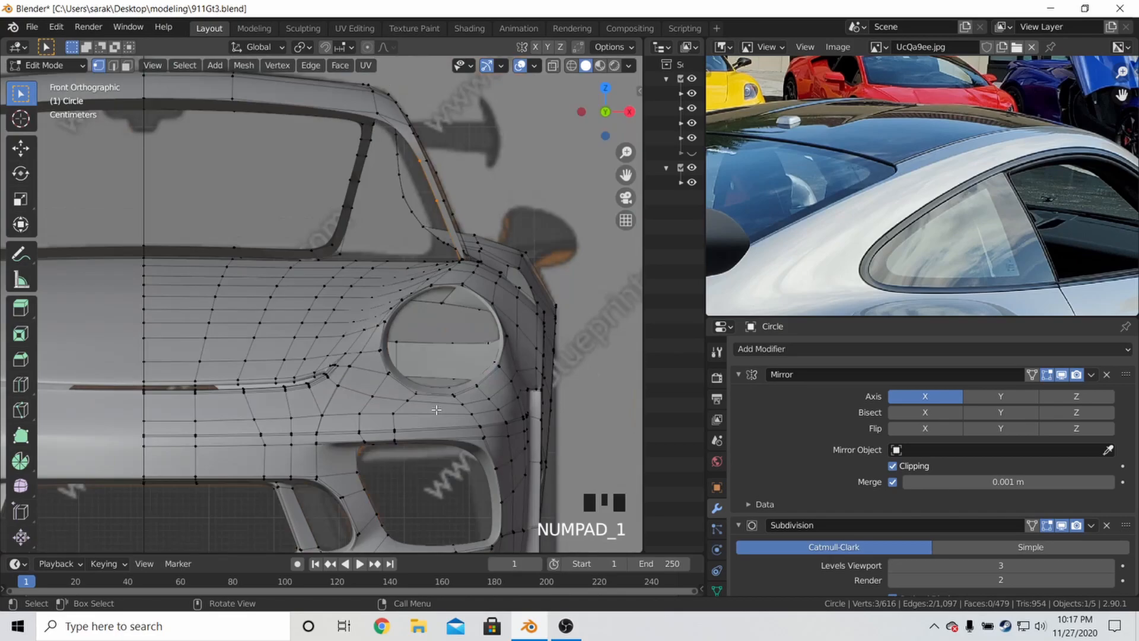
{"action": "key", "text": "KP_3"}
{"action": "key", "text": "alt+z"}
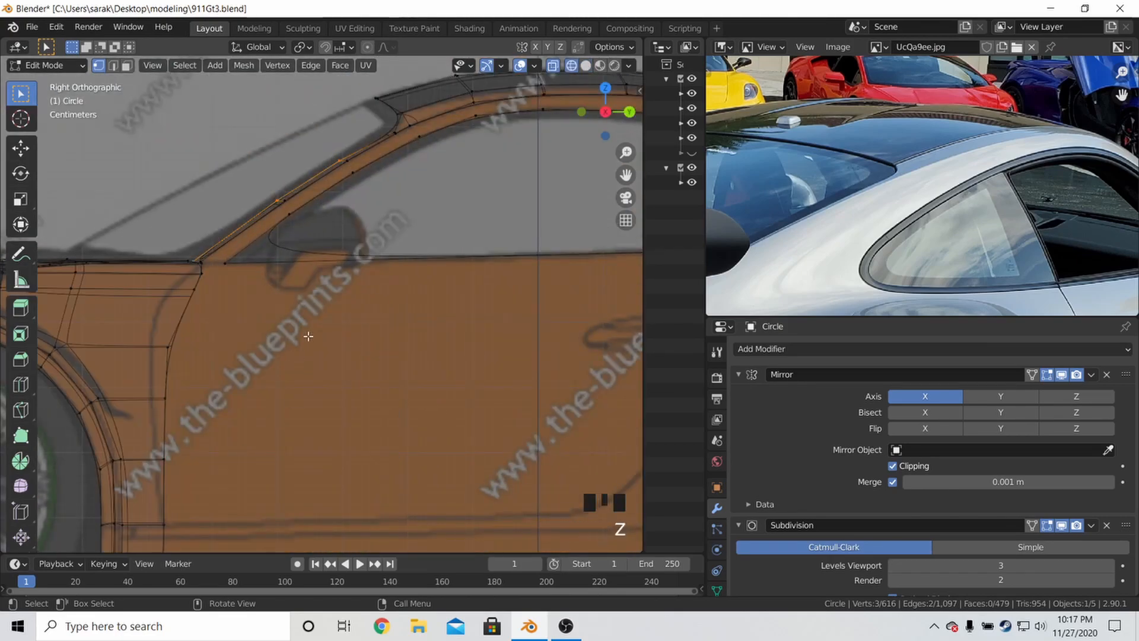
{"action": "key", "text": "g"}
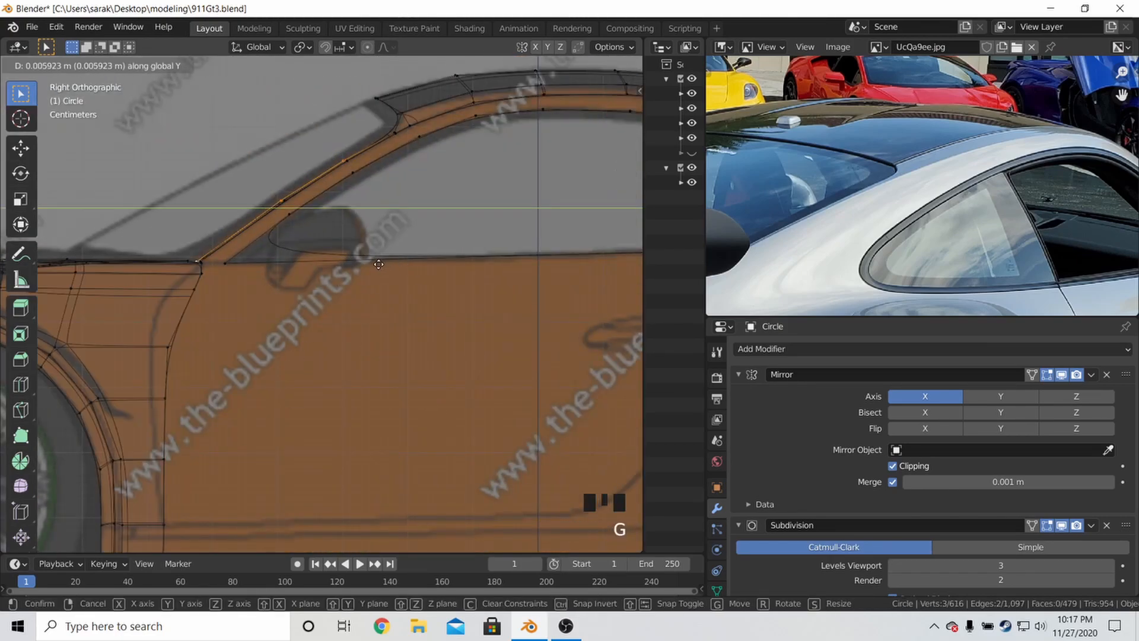
{"action": "left_click", "coordinate": [376, 264]}
Move the windshield's upper corner vertex about -0.0025 m in Y and 0.0025 m in Z to follow the outline
{"action": "scroll", "coordinate": [413, 234], "scroll_direction": "up", "scroll_amount": 3}
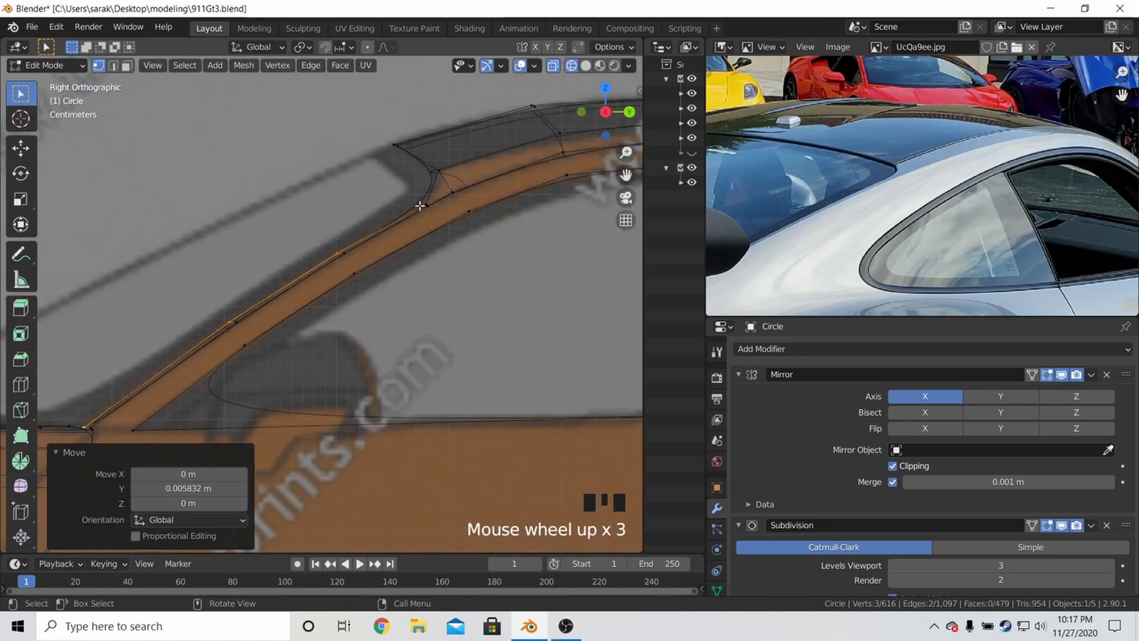
{"action": "left_click", "coordinate": [420, 206]}
{"action": "key", "text": "g"}
{"action": "left_click", "coordinate": [437, 178]}
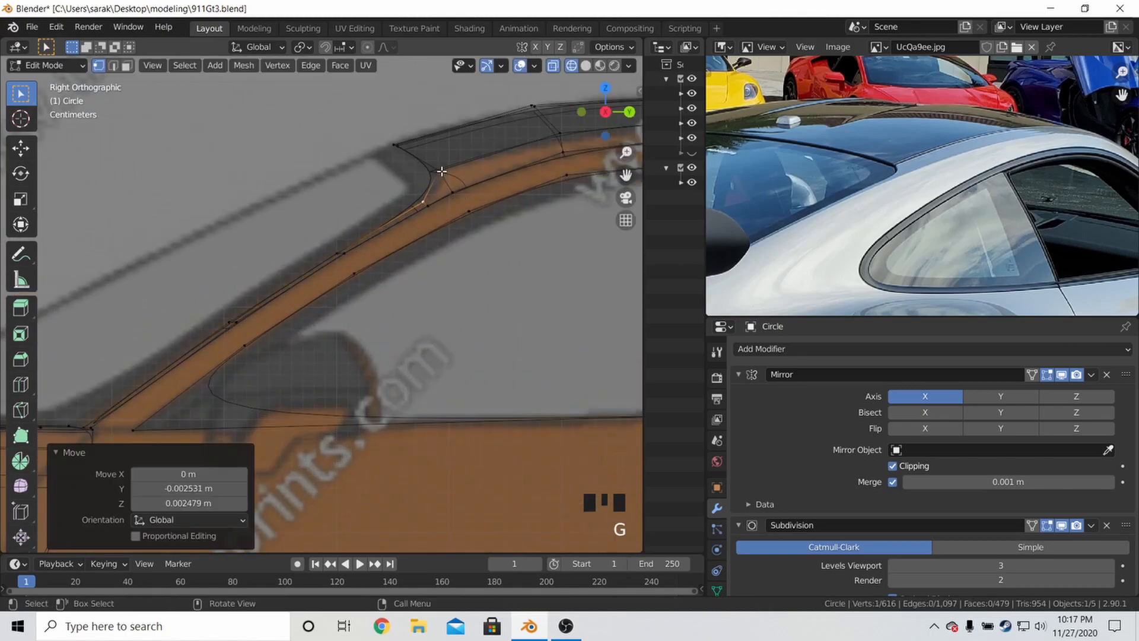
Fill the strip between the roof's side rail and the upper edge of the side window outline with faces
{"action": "key", "text": "Tab"}
{"action": "scroll", "coordinate": [518, 182], "scroll_direction": "down", "scroll_amount": 5}
{"action": "middle_click_drag", "start_coordinate": [518, 182], "coordinate": [296, 263]}
{"action": "key", "text": "Tab"}
{"action": "left_click", "coordinate": [446, 221], "text": "shift"}
{"action": "left_click", "coordinate": [408, 251], "text": "shift"}
{"action": "left_click", "coordinate": [414, 263], "text": "shift"}
{"action": "left_click", "coordinate": [452, 234], "text": "shift"}
{"action": "left_click", "coordinate": [455, 233]}
{"action": "key", "text": "f"}
{"action": "key", "text": "f"}
{"action": "left_click", "coordinate": [297, 264]}
Add a vertex to the side window's upper edge below the roof's front corner and slide it into place beside the pillar
{"action": "key", "text": "ctrl+r"}
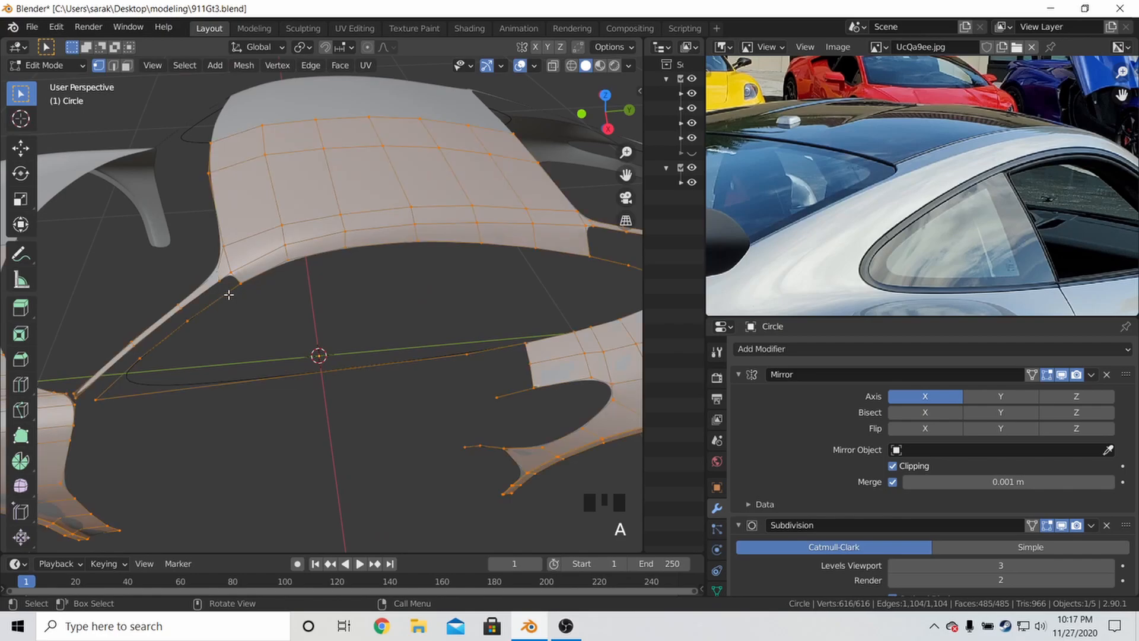
{"action": "left_click", "coordinate": [246, 284]}
{"action": "right_click", "coordinate": [245, 284]}
{"action": "key", "text": "g"}
{"action": "key", "text": "g"}
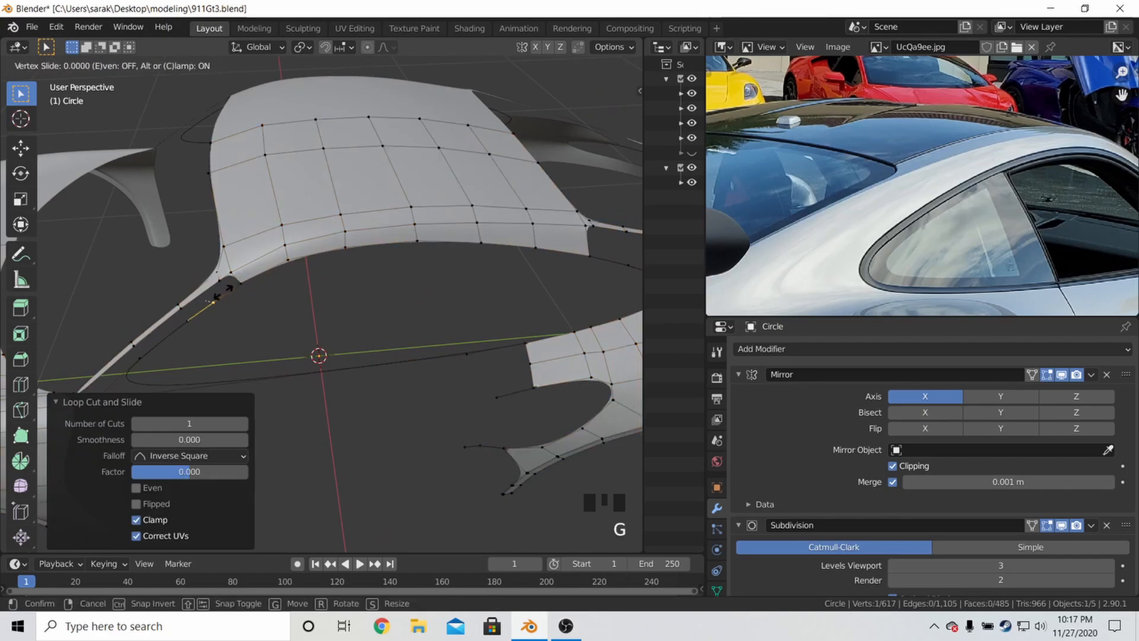
{"action": "left_click", "coordinate": [265, 274]}
{"action": "key", "text": "g"}
{"action": "key", "text": "g"}
{"action": "left_click", "coordinate": [236, 277]}
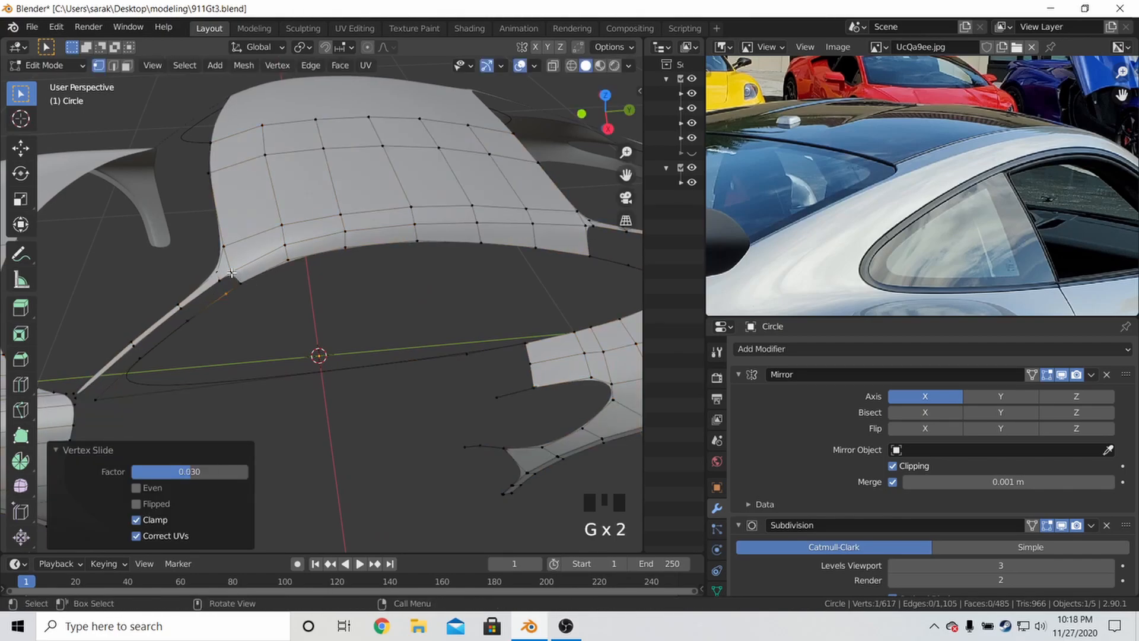
Fill the remaining faces between the new window-edge vertex and the pillar, and check the smoothed surface in Object Mode
{"action": "left_click", "coordinate": [250, 280], "text": "shift"}
{"action": "key", "text": "f"}
{"action": "key", "text": "f"}
{"action": "key", "text": "Tab"}
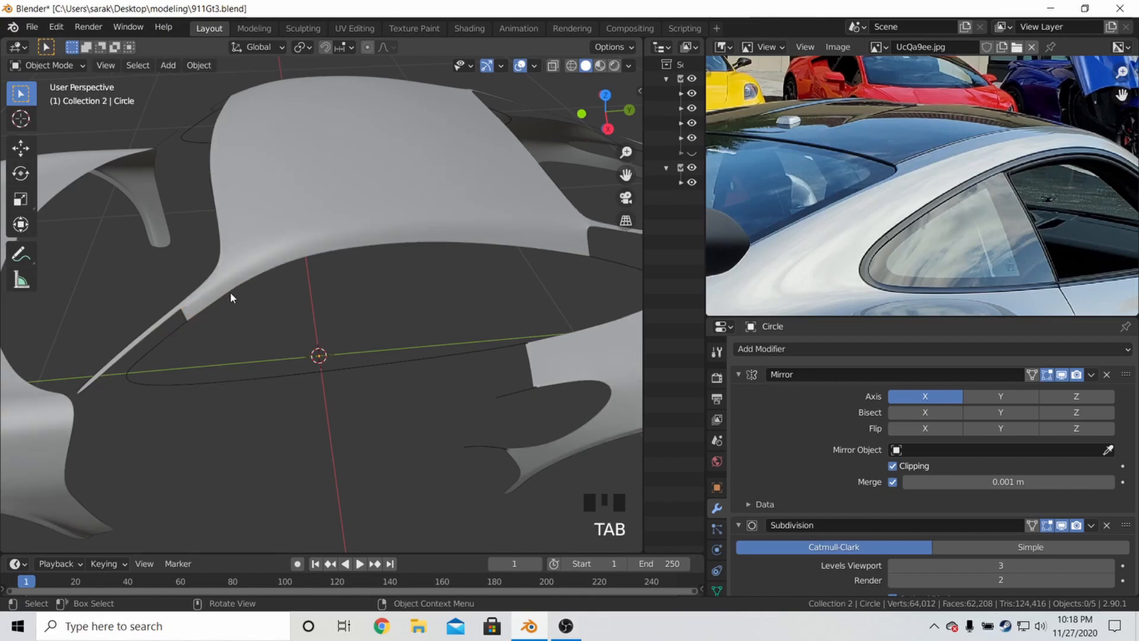
{"action": "middle_click_drag", "start_coordinate": [275, 284], "coordinate": [251, 236]}
Slide the side window edge vertex below the roof's front corner forwards along the edge in side view
{"action": "key", "text": "Tab"}
{"action": "key", "text": "KP_2"}
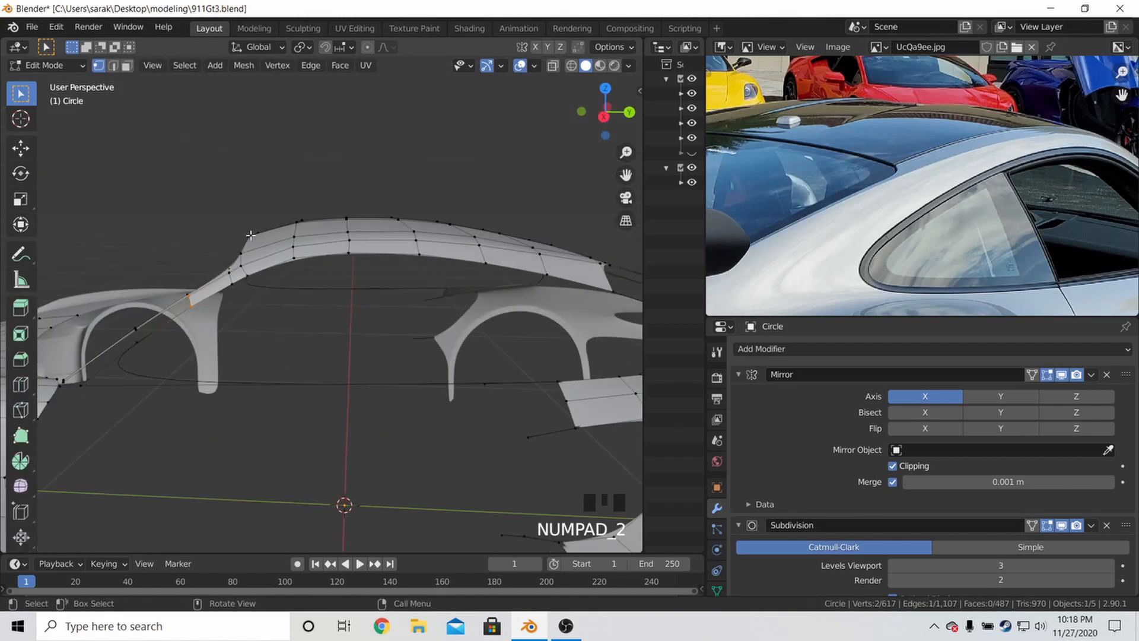
{"action": "key", "text": "KP_3"}
{"action": "scroll", "coordinate": [180, 256], "scroll_direction": "up", "scroll_amount": 4}
{"action": "middle_click_drag", "start_coordinate": [172, 275], "coordinate": [281, 265], "text": "shift"}
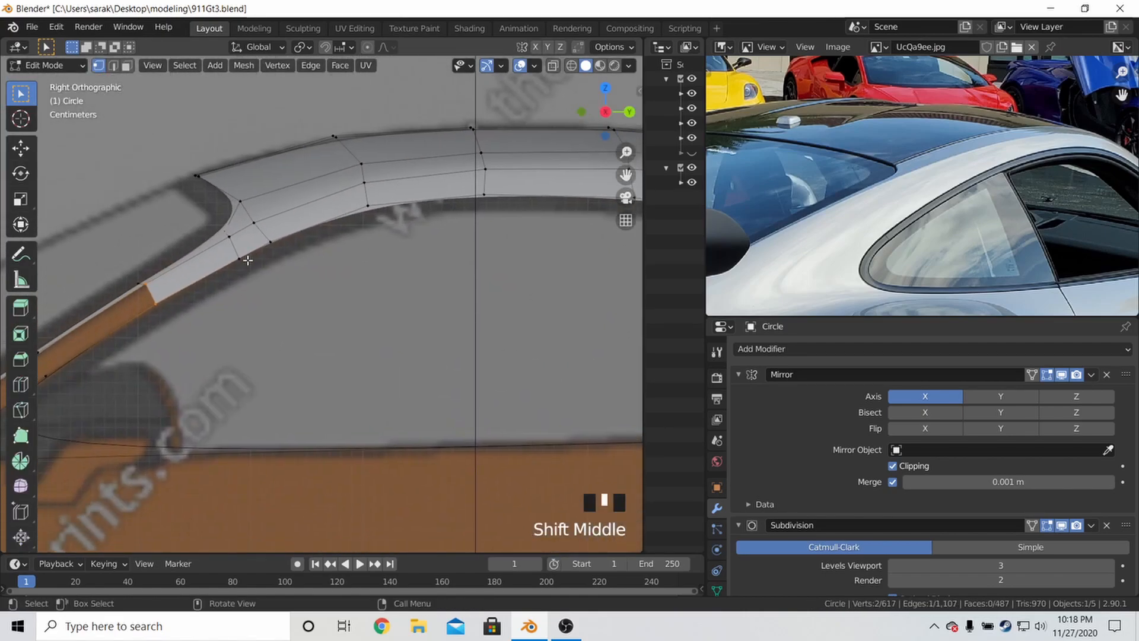
{"action": "left_click", "coordinate": [244, 258]}
{"action": "key", "text": "g"}
{"action": "key", "text": "g"}
{"action": "left_click", "coordinate": [231, 268]}
Slide the next window-edge vertex rearwards along the outline to even the spacing, and check the smoothed result
{"action": "left_click", "coordinate": [270, 243]}
{"action": "key", "text": "g"}
{"action": "key", "text": "g"}
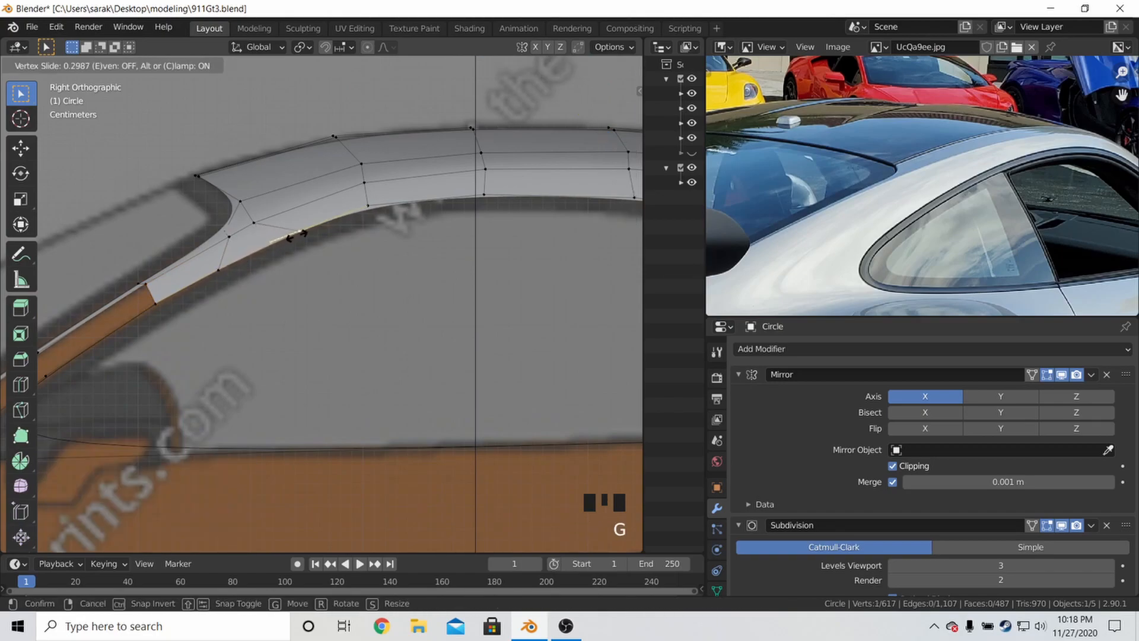
{"action": "left_click", "coordinate": [296, 236]}
{"action": "key", "text": "Tab"}
{"action": "key", "text": "Tab"}
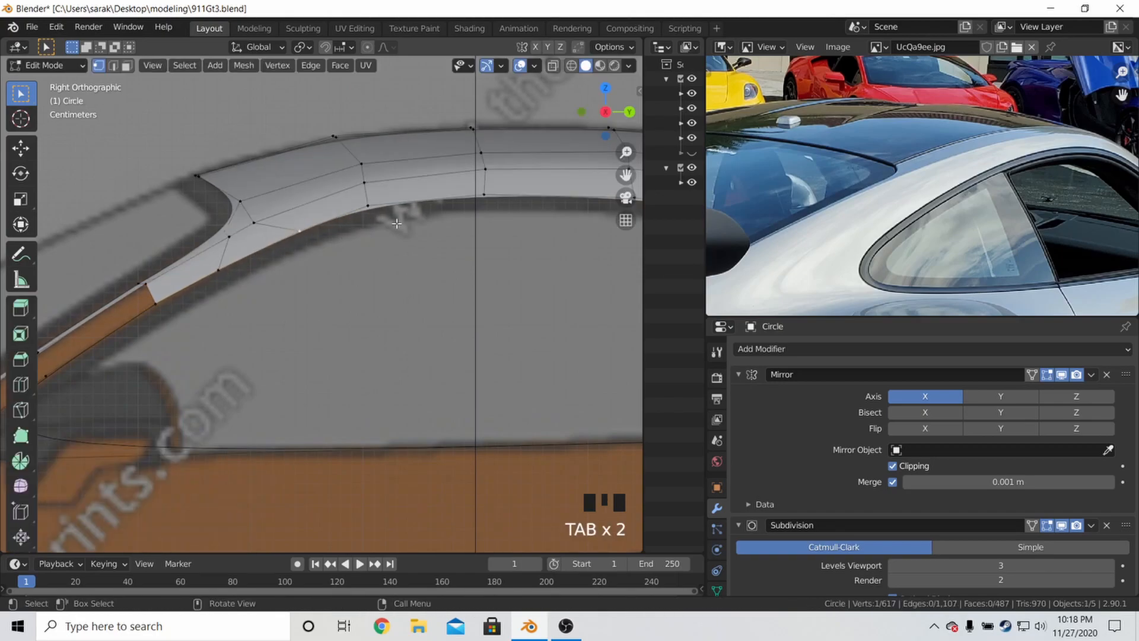
Fill the remaining two side faces of the windshield pillar down to its foot at the fender and check the smoothed surface
{"action": "middle_click_drag", "start_coordinate": [124, 274], "coordinate": [412, 229], "text": "shift"}
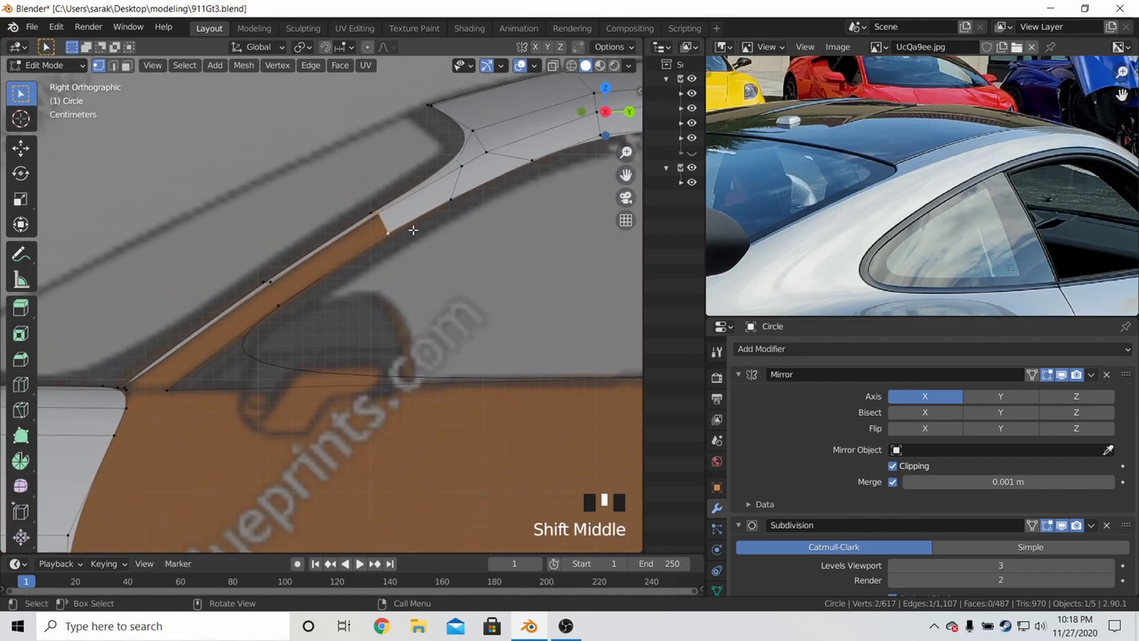
{"action": "key", "text": "f"}
{"action": "key", "text": "f"}
{"action": "key", "text": "f"}
{"action": "key", "text": "Tab"}
{"action": "middle_click_drag", "start_coordinate": [261, 287], "coordinate": [377, 290]}
{"action": "key", "text": "Tab"}
{"action": "middle_click_drag", "start_coordinate": [845, 223], "coordinate": [685, 232]}
{"action": "key", "text": "Tab"}
{"action": "key", "text": "Tab"}
{"action": "middle_click_drag", "start_coordinate": [445, 326], "coordinate": [311, 405]}
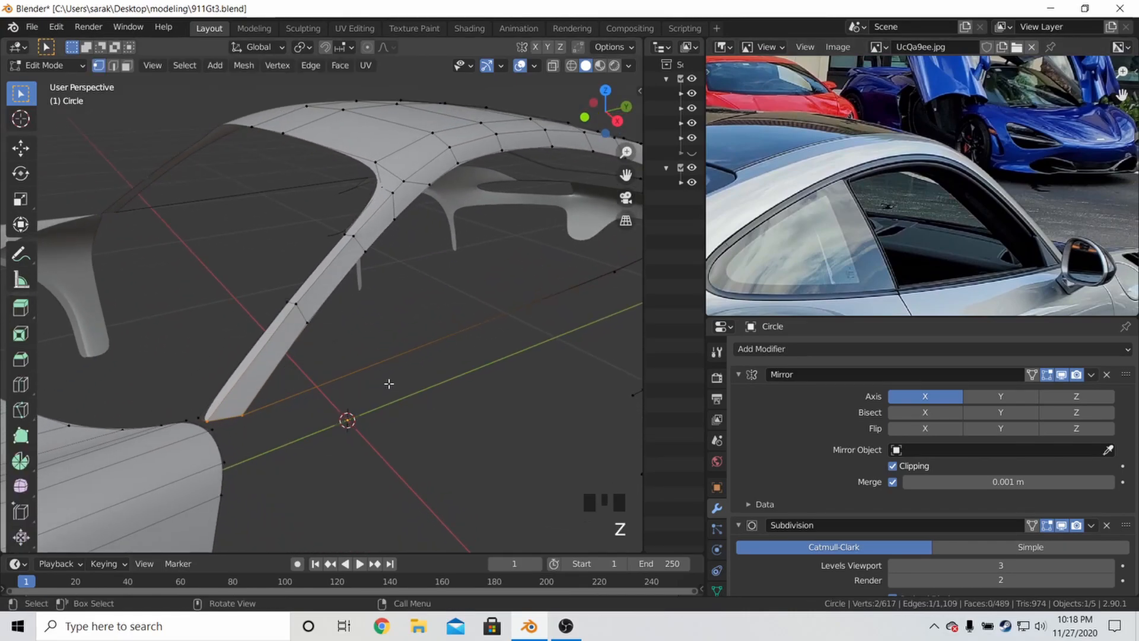
{"action": "middle_click_drag", "start_coordinate": [386, 381], "coordinate": [407, 425]}
Unhide the guide mesh, examine its topology around the windshield pillar in isolation, and hide it again
{"action": "key", "text": "Tab"}
{"action": "left_click", "coordinate": [690, 153]}
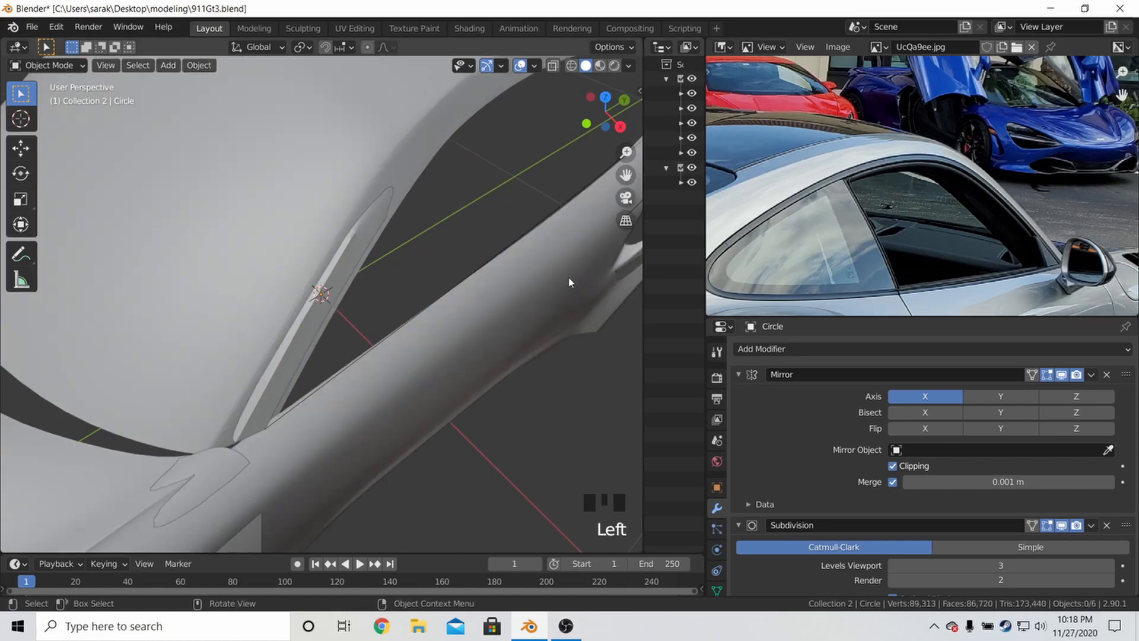
{"action": "left_click", "coordinate": [464, 363]}
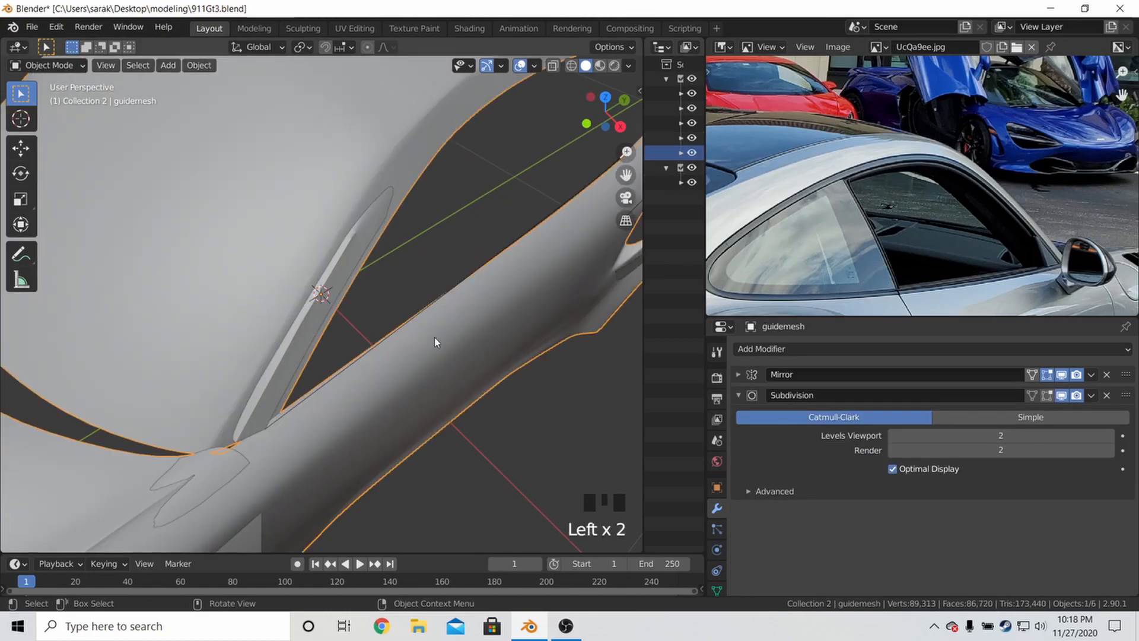
{"action": "key", "text": "slash"}
{"action": "key", "text": "Tab"}
{"action": "scroll", "coordinate": [435, 336], "scroll_direction": "up", "scroll_amount": 4}
{"action": "middle_click_drag", "start_coordinate": [434, 336], "coordinate": [489, 334], "text": "shift"}
{"action": "scroll", "coordinate": [430, 320], "scroll_direction": "up", "scroll_amount": 3}
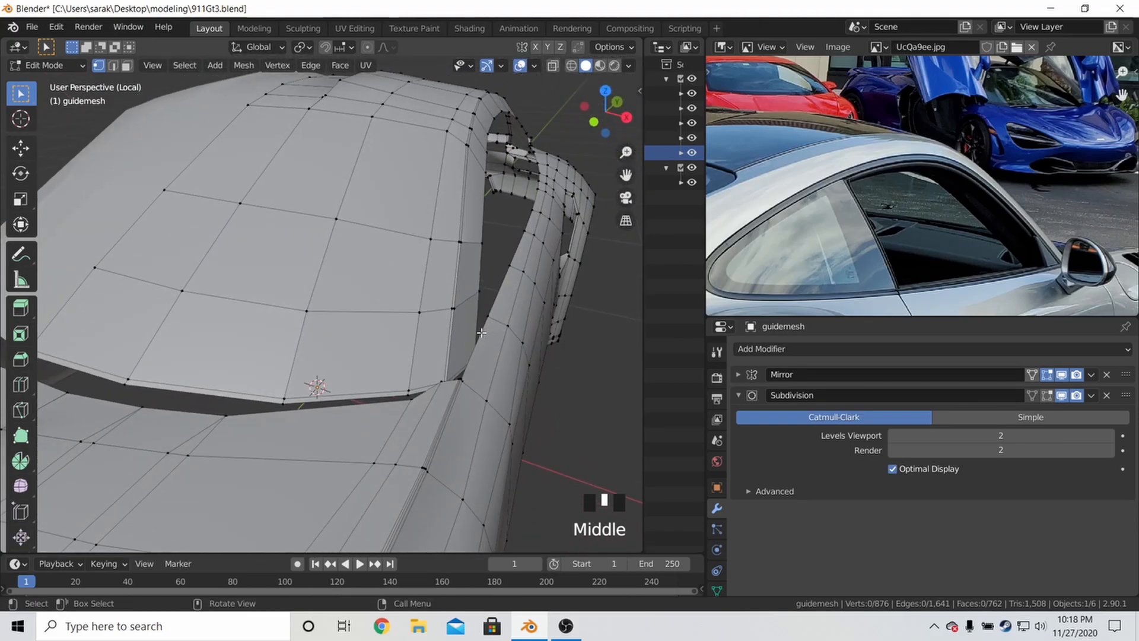
{"action": "key", "text": "slash"}
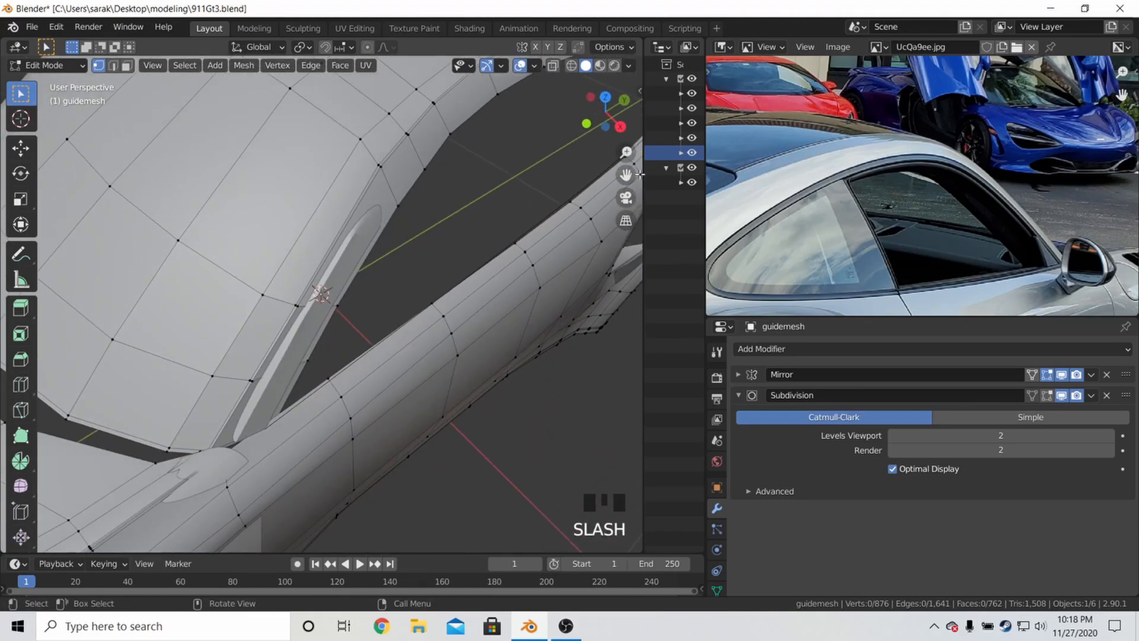
{"action": "left_click", "coordinate": [692, 152]}
{"action": "key", "text": "Tab"}
{"action": "left_click", "coordinate": [334, 315]}
{"action": "key", "text": "Tab"}
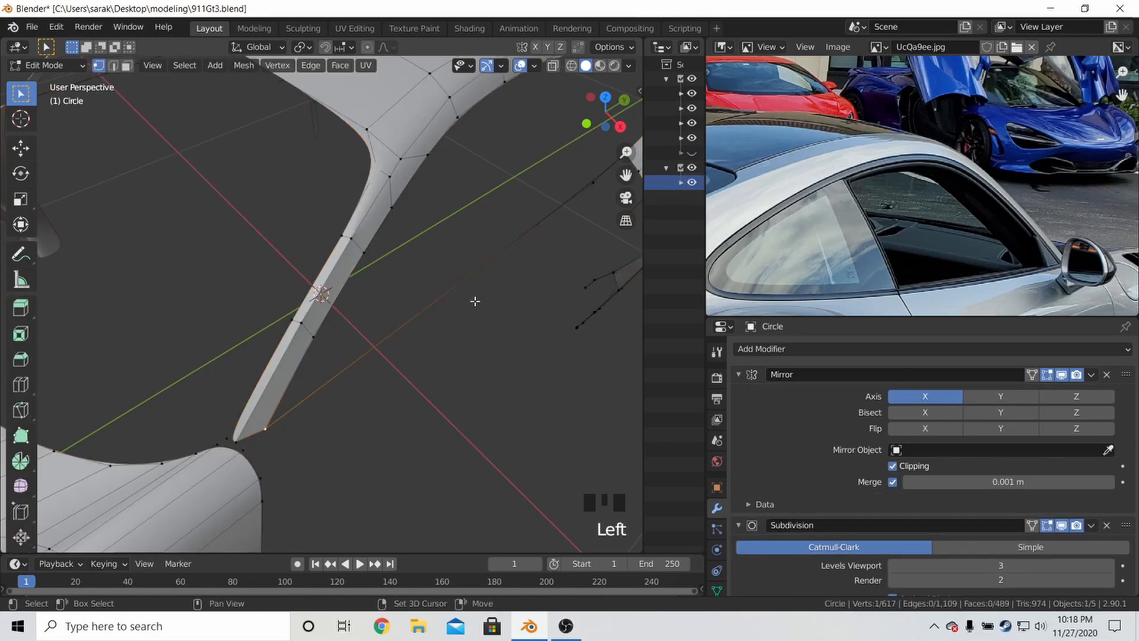
Delete the beltline edge at the windshield pillar's foot and rejoin the beltline to the fender's upper corner
{"action": "key", "text": "x"}
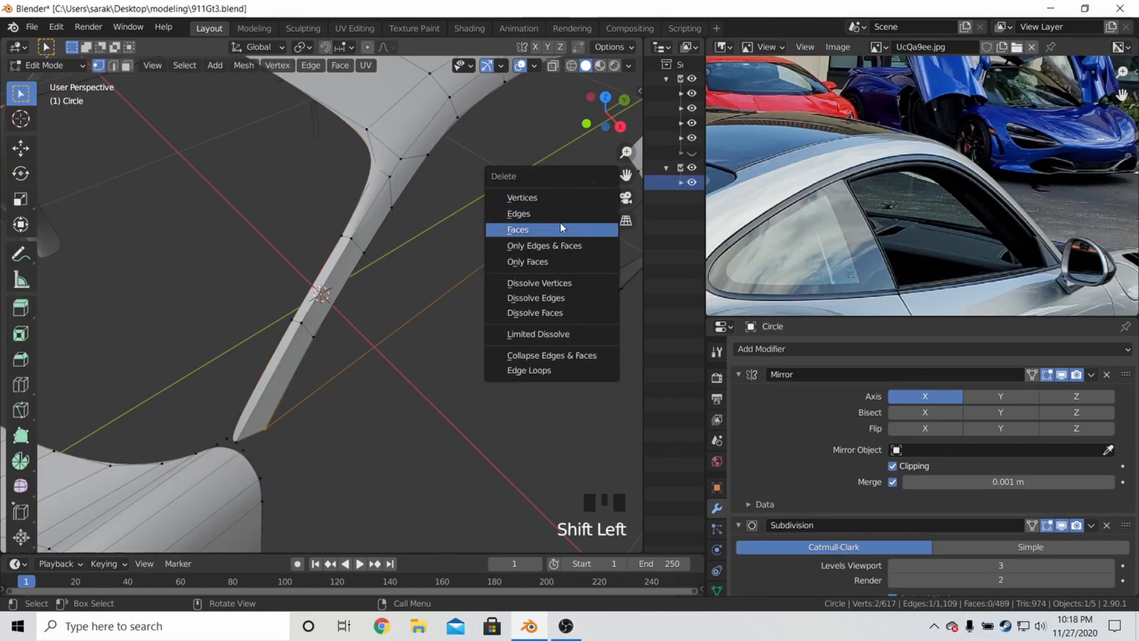
{"action": "left_click", "coordinate": [561, 214]}
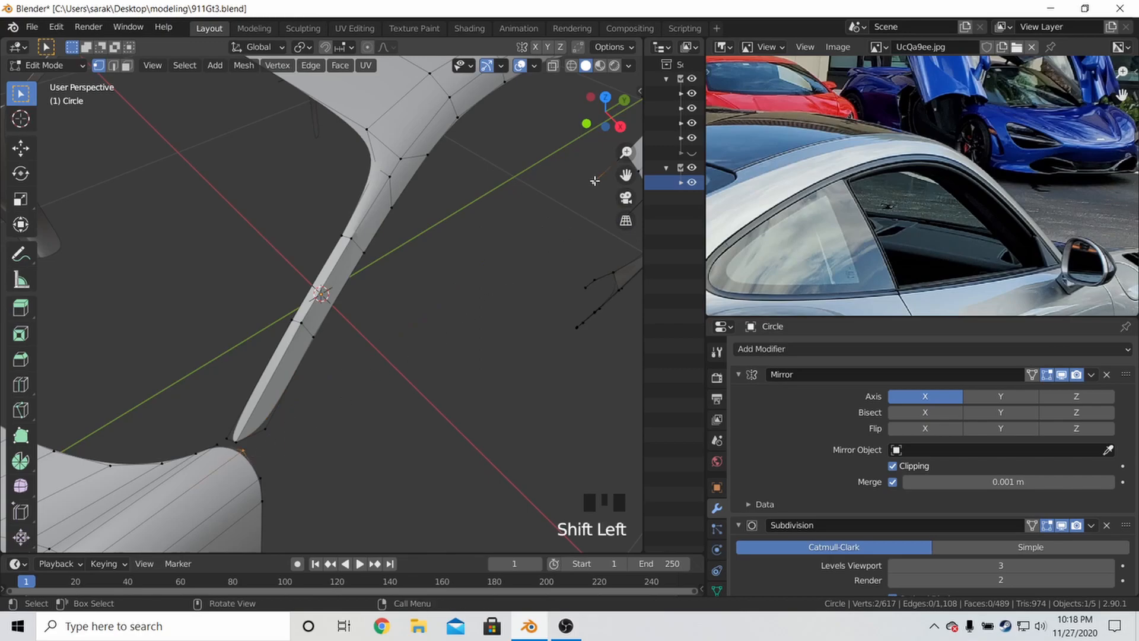
{"action": "middle_click_drag", "start_coordinate": [496, 280], "coordinate": [386, 261]}
{"action": "key", "text": "Tab"}
Select the edge loop at the windshield pillar's foot and move it down and forwards to the fender in side view
{"action": "middle_click_drag", "start_coordinate": [298, 244], "coordinate": [295, 401]}
{"action": "key", "text": "Tab"}
{"action": "left_click", "coordinate": [295, 401], "text": "alt"}
{"action": "key", "text": "KP_3"}
{"action": "key", "text": "z"}
{"action": "left_click", "coordinate": [229, 400]}
{"action": "key", "text": "g"}
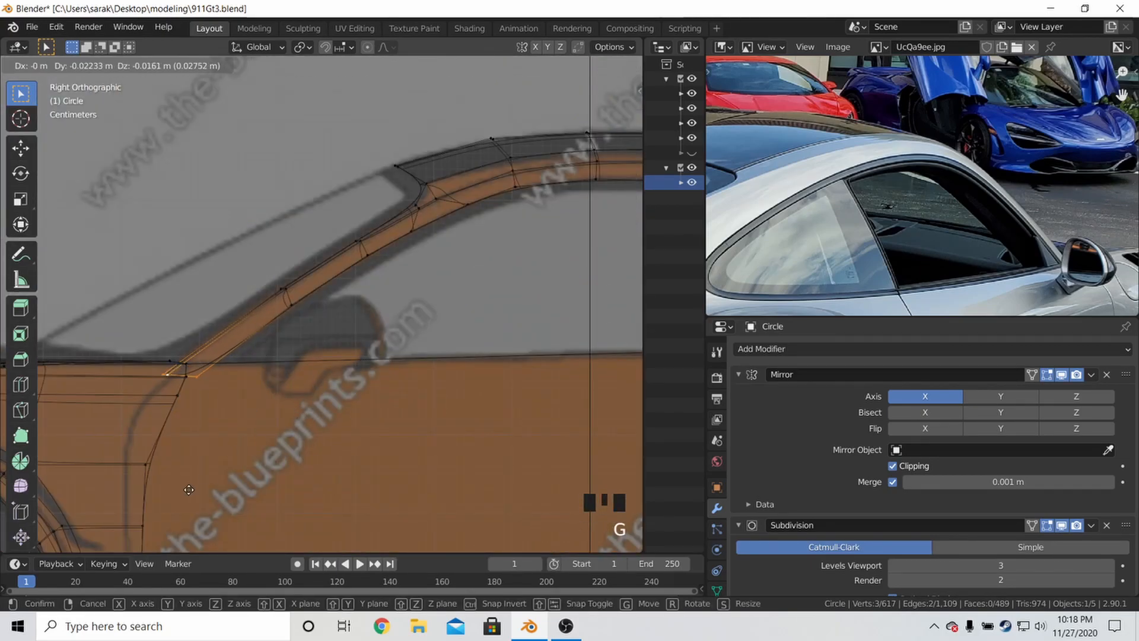
{"action": "left_click", "coordinate": [181, 494]}
Check the smoothed pillar and body in Object Mode from the front and side, and save the file
{"action": "scroll", "coordinate": [348, 471], "scroll_direction": "down", "scroll_amount": 5}
{"action": "key", "text": "a"}
{"action": "key", "text": "a"}
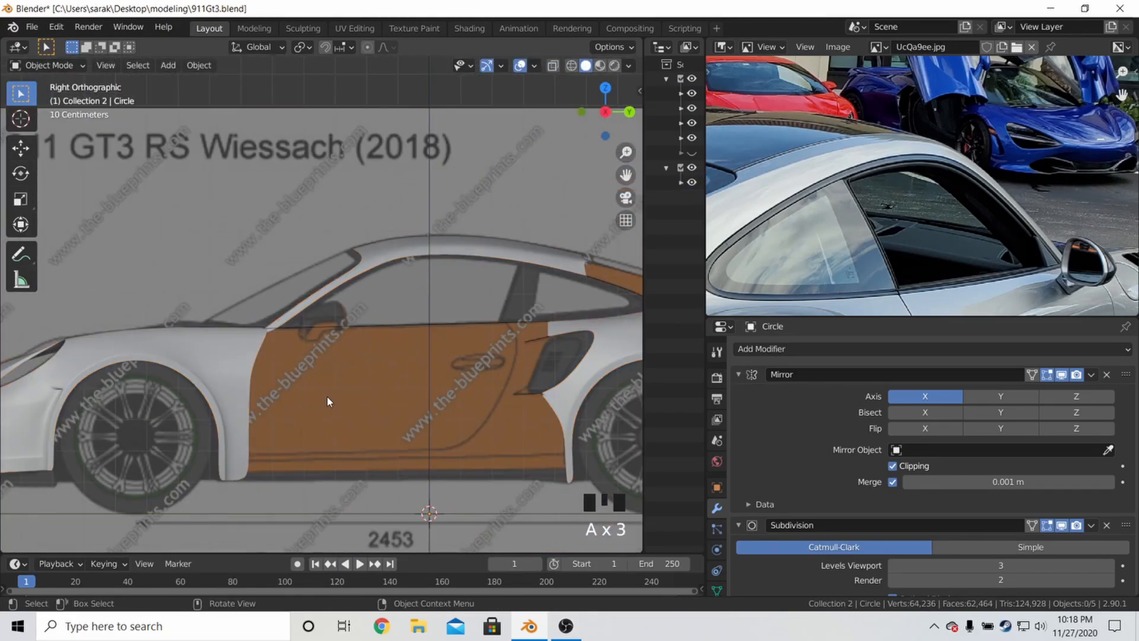
{"action": "middle_click_drag", "start_coordinate": [327, 398], "coordinate": [492, 455]}
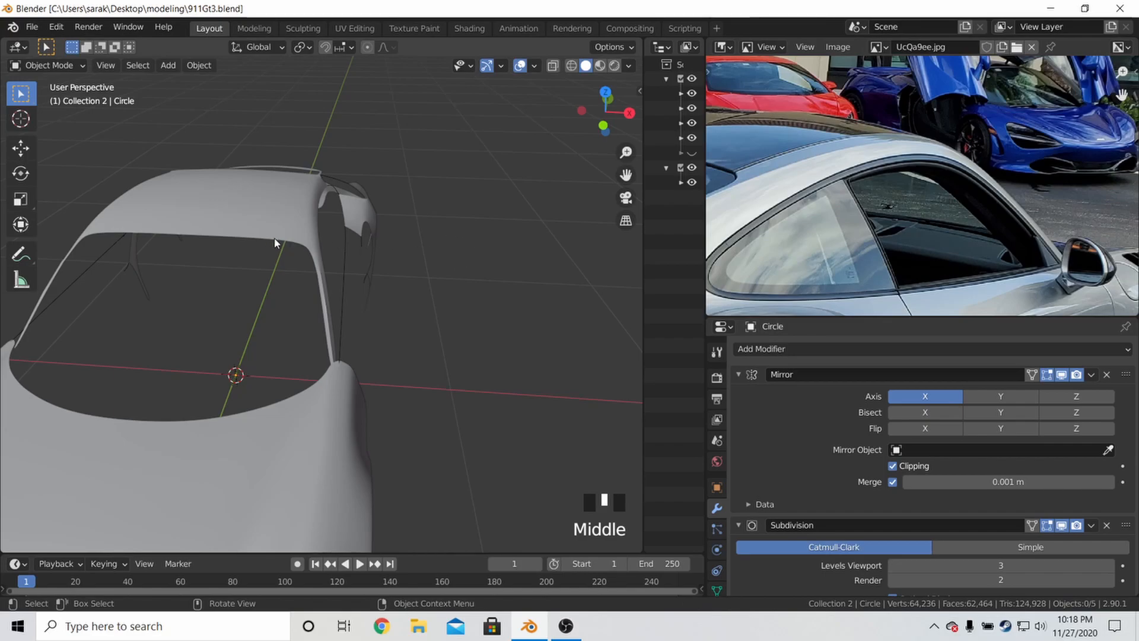
{"action": "middle_click_drag", "start_coordinate": [320, 305], "coordinate": [427, 232]}
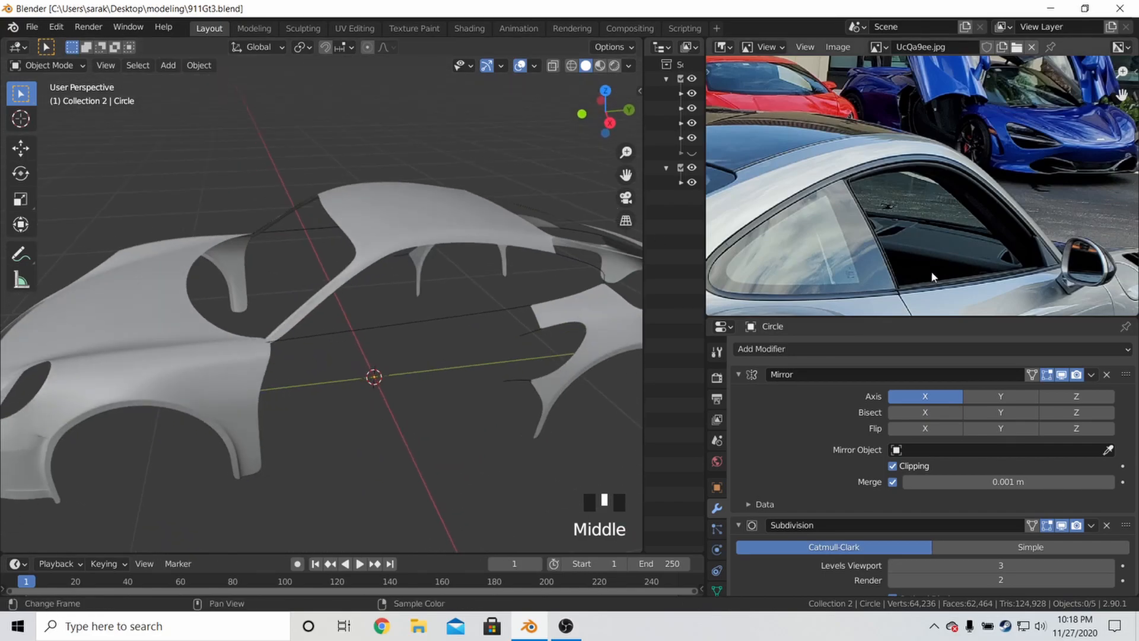
{"action": "middle_click_drag", "start_coordinate": [296, 355], "coordinate": [493, 386]}
Move the pillar's foot loop outwards in top view to follow the blueprint, and return to solid shading in Object Mode
{"action": "key", "text": "Tab"}
{"action": "key", "text": "KP_7"}
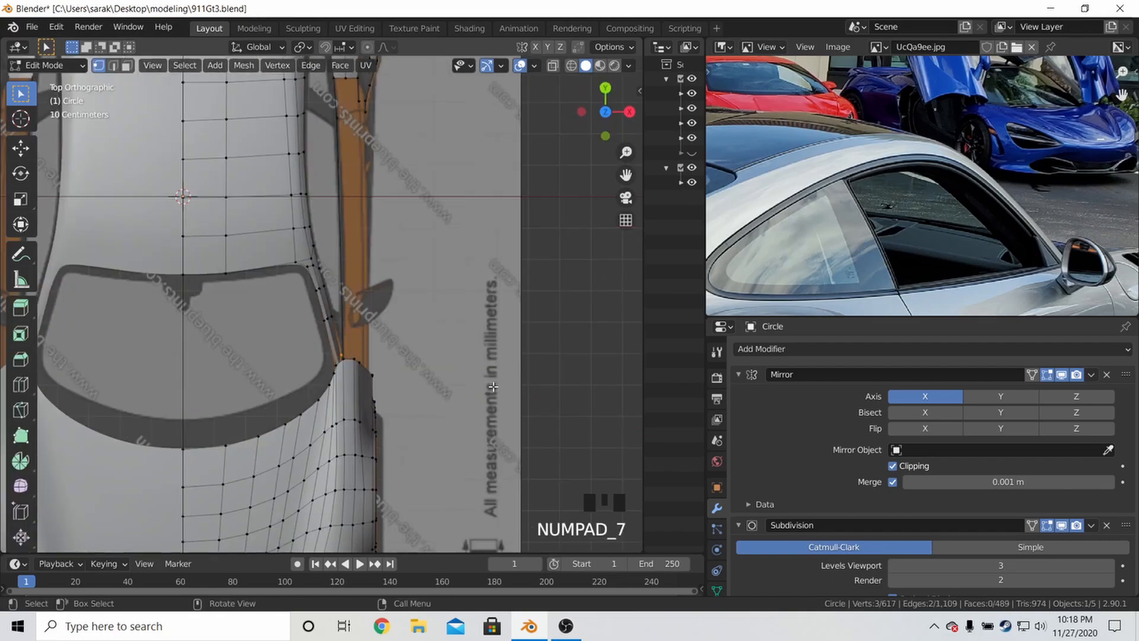
{"action": "key", "text": "alt+z"}
{"action": "scroll", "coordinate": [493, 386], "scroll_direction": "up", "scroll_amount": 8}
{"action": "key", "text": "g"}
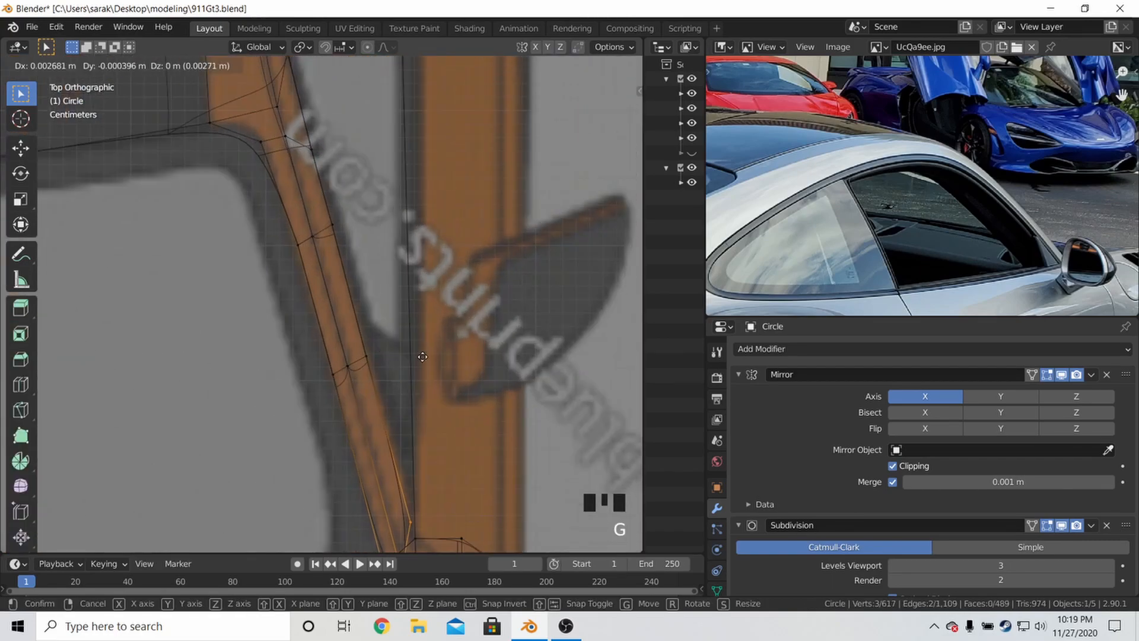
{"action": "left_click", "coordinate": [445, 359]}
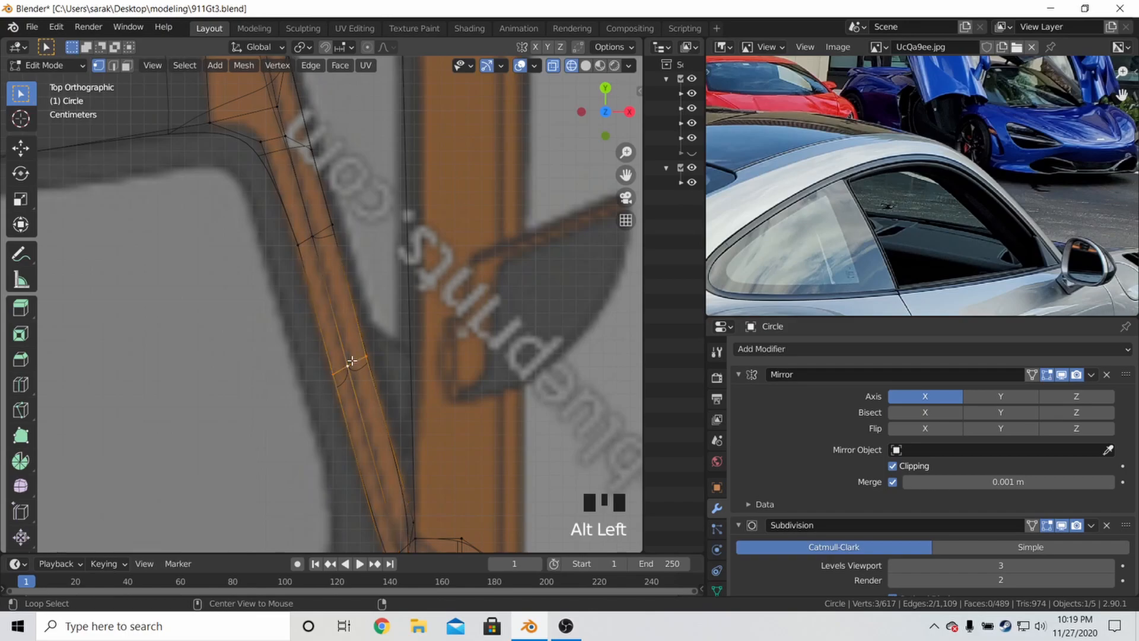
{"action": "key", "text": "Tab"}
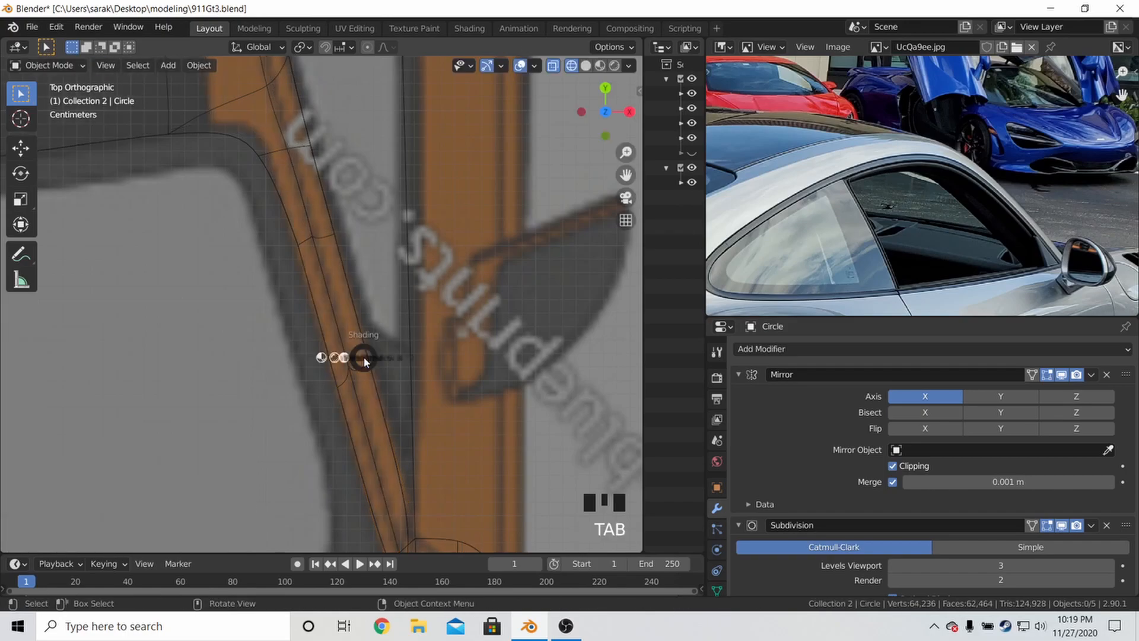
{"action": "left_click", "coordinate": [418, 374]}
Recalculate the normals of the whole body mesh to the inside and check the shading in Object Mode
{"action": "scroll", "coordinate": [439, 304], "scroll_direction": "down", "scroll_amount": 5}
{"action": "middle_click_drag", "start_coordinate": [439, 304], "coordinate": [251, 180]}
{"action": "key", "text": "Tab"}
{"action": "middle_click_drag", "start_coordinate": [356, 219], "coordinate": [476, 262]}
{"action": "key", "text": "a"}
{"action": "key", "text": "ctrl+shift+n"}
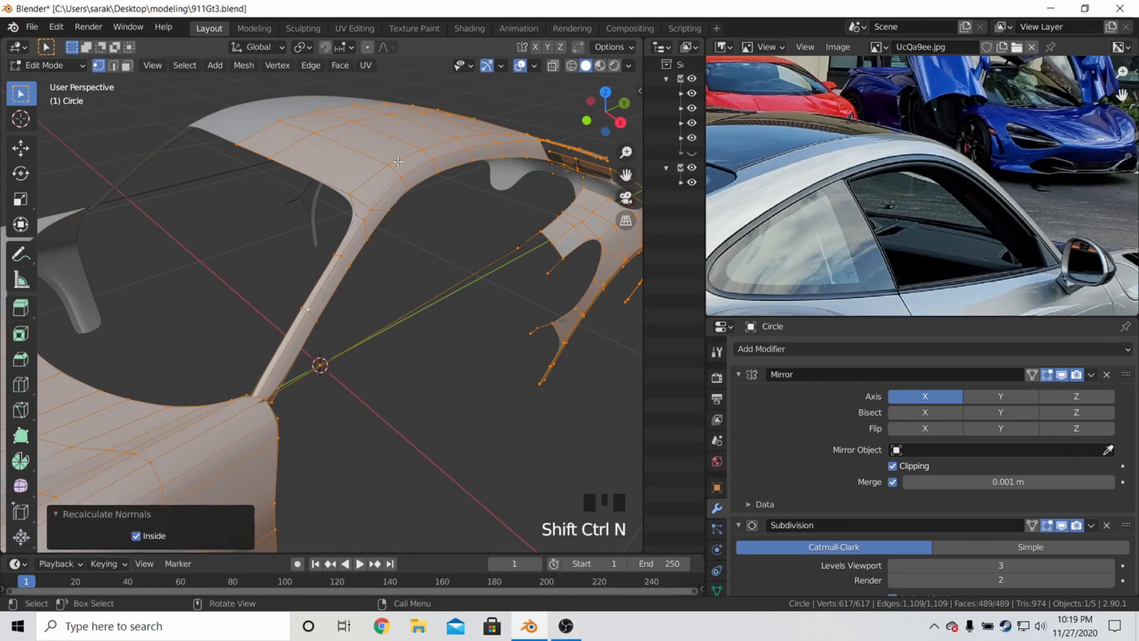
{"action": "key", "text": "Tab"}
{"action": "right_click", "coordinate": [377, 159]}
{"action": "left_click", "coordinate": [378, 158]}
Add a vertex to the side window's upper edge behind the roof's rear corner, slide it forwards, and nudge it onto the blueprint outline
{"action": "middle_click_drag", "start_coordinate": [380, 159], "coordinate": [236, 183]}
{"action": "scroll", "coordinate": [236, 183], "scroll_direction": "up", "scroll_amount": 3, "text": "shift"}
{"action": "key", "text": "Tab"}
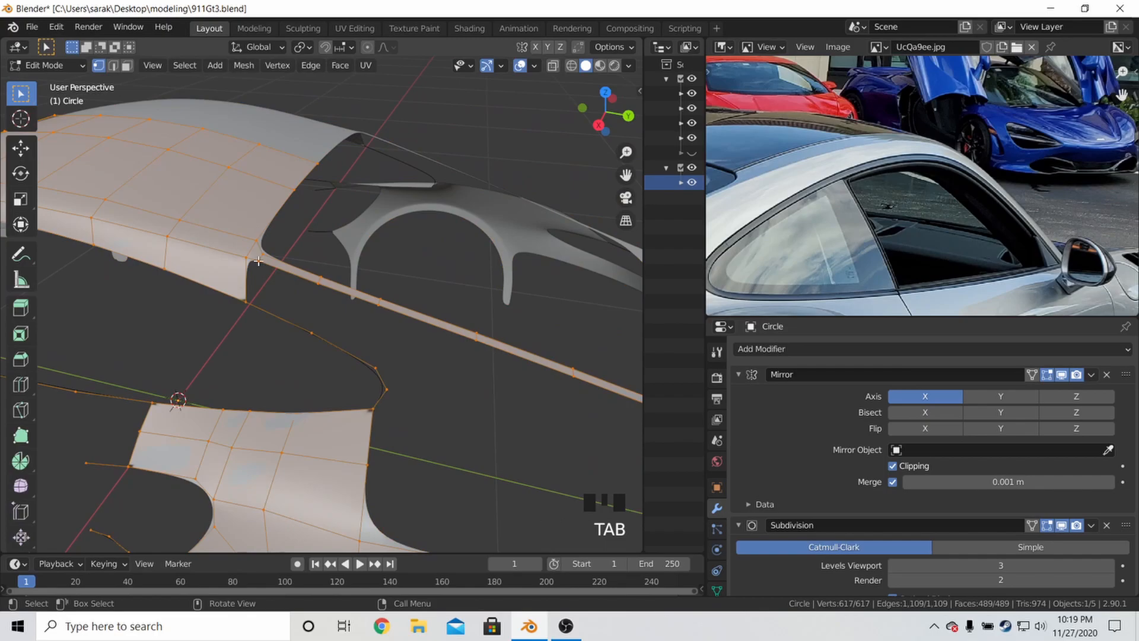
{"action": "middle_click_drag", "start_coordinate": [256, 321], "coordinate": [316, 328]}
{"action": "scroll", "coordinate": [269, 321], "scroll_direction": "up", "scroll_amount": 2}
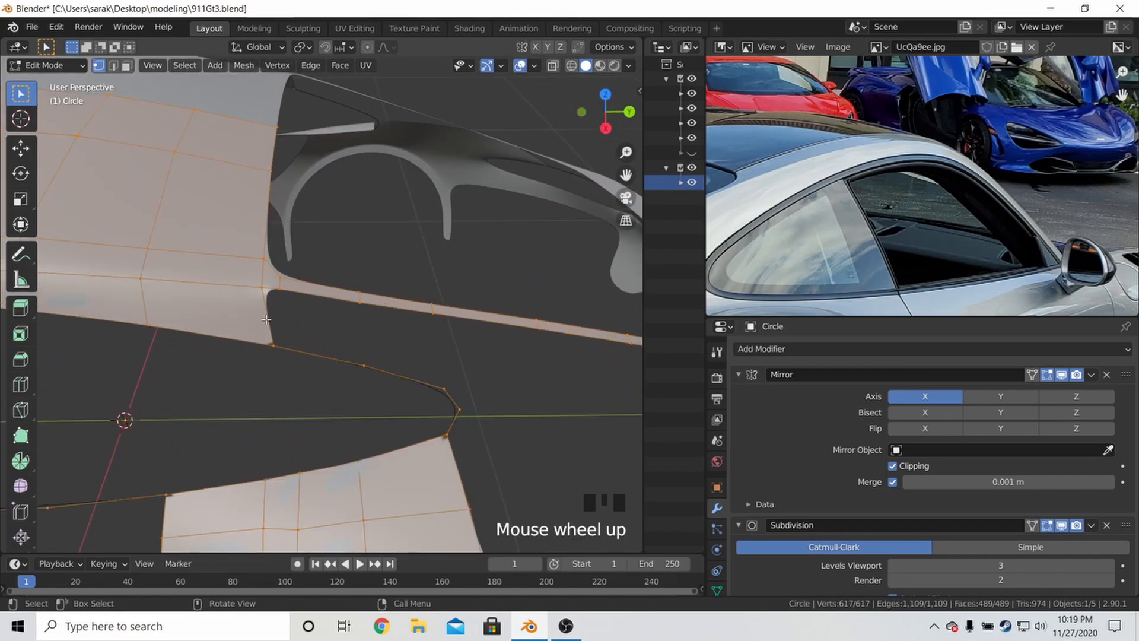
{"action": "double_click", "coordinate": [306, 348]}
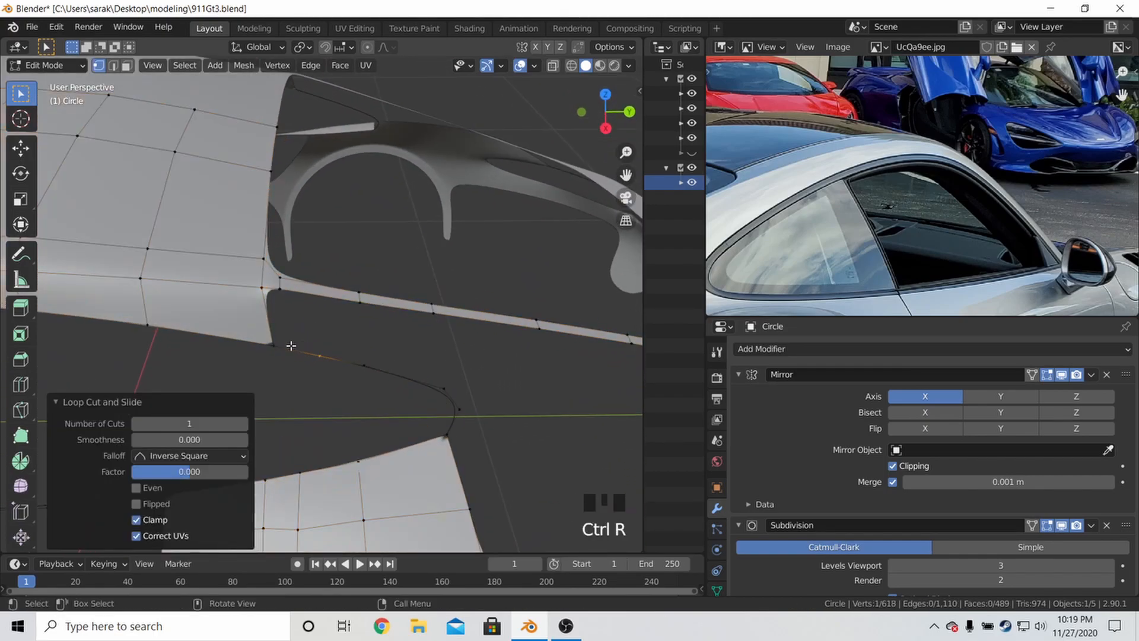
{"action": "key", "text": "g"}
{"action": "key", "text": "g"}
{"action": "left_click", "coordinate": [277, 343]}
{"action": "key", "text": "KP_3"}
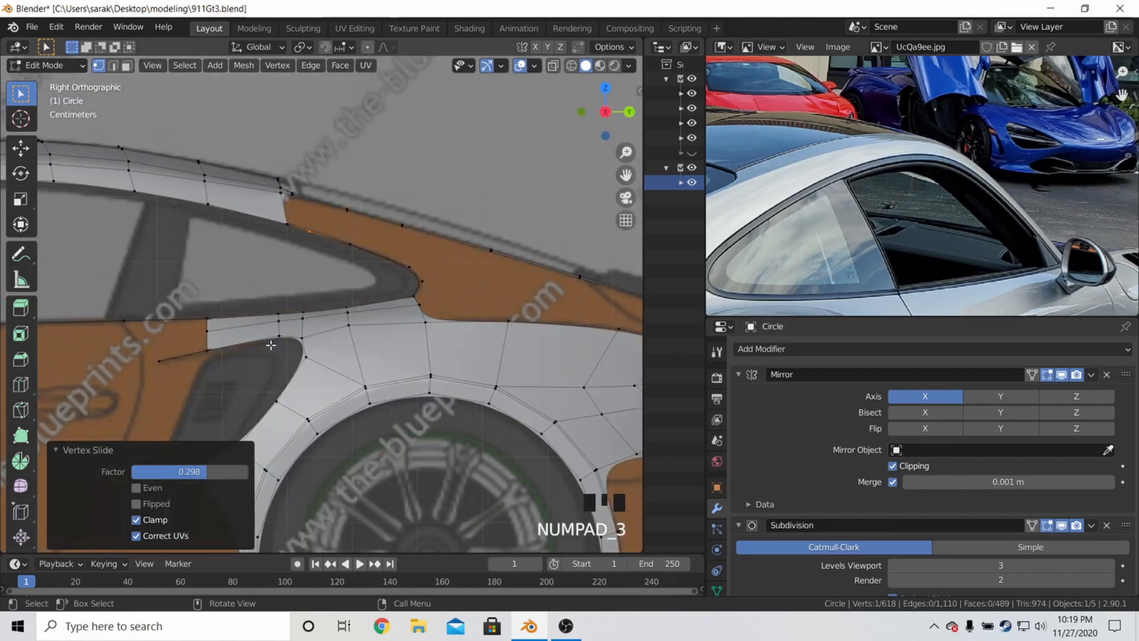
{"action": "left_click", "coordinate": [358, 326]}
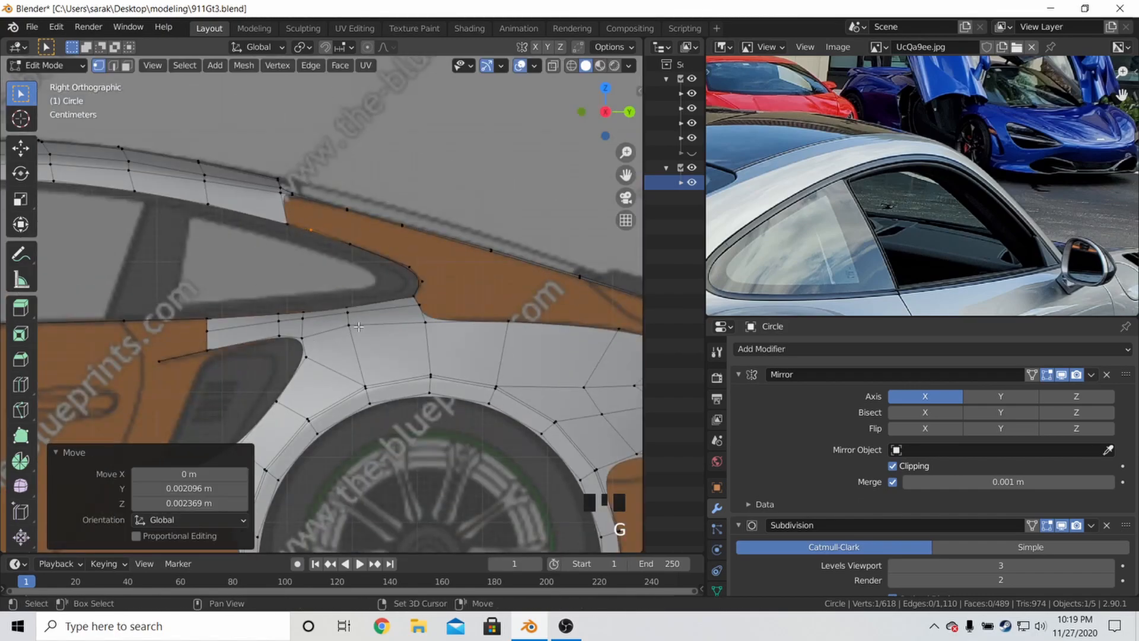
Fill the faces between the side window's edge and the rear pillar strip behind the roof's rear corner
{"action": "left_click", "coordinate": [280, 205]}
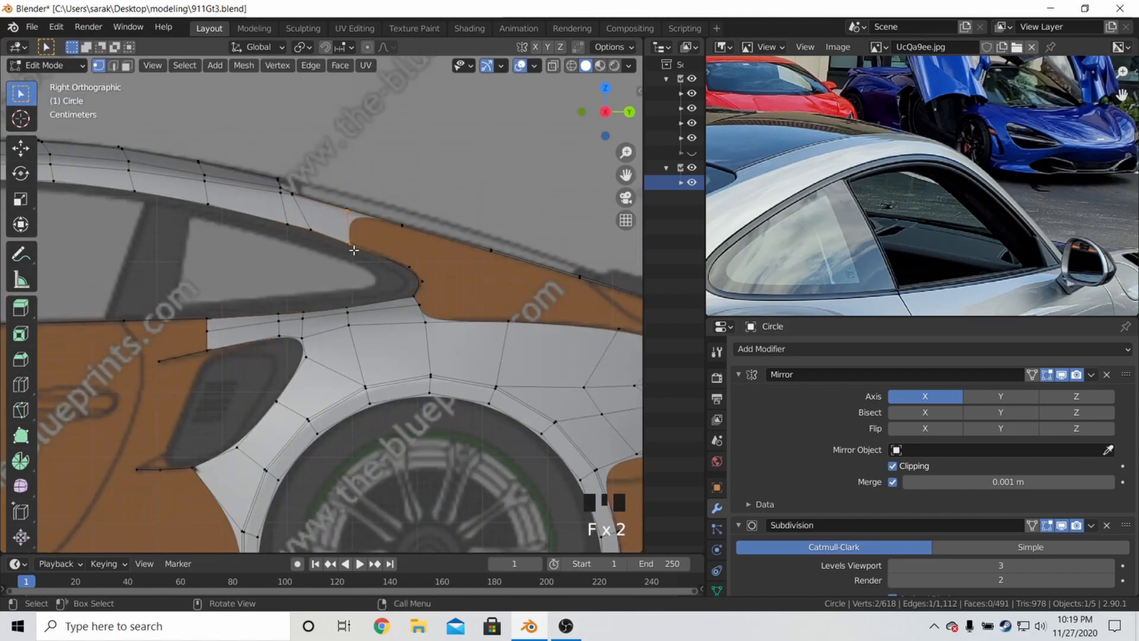
{"action": "key", "text": "Tab"}
{"action": "key", "text": "Tab"}
{"action": "middle_click_drag", "start_coordinate": [273, 247], "coordinate": [178, 261]}
{"action": "key", "text": "a"}
{"action": "key", "text": "a"}
Cut an edge loop lengthwise along the roof rail, slide it towards the roof, and check the smoothed surface
{"action": "key", "text": "ctrl+r"}
{"action": "left_click", "coordinate": [324, 208]}
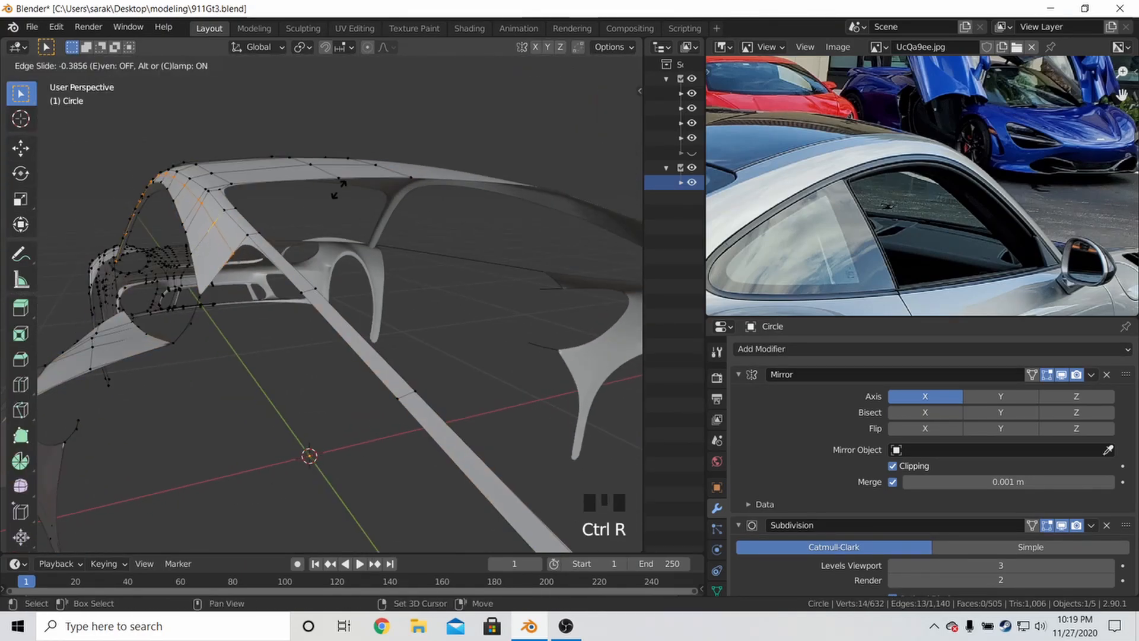
{"action": "left_click", "coordinate": [422, 99]}
{"action": "key", "text": "Tab"}
{"action": "middle_click_drag", "start_coordinate": [255, 232], "coordinate": [313, 237]}
{"action": "key", "text": "a"}
{"action": "key", "text": "a"}
{"action": "key", "text": "a"}
{"action": "left_click", "coordinate": [294, 293]}
{"action": "right_click", "coordinate": [294, 293]}
{"action": "key", "text": "Tab"}
Slide the new rail loop's vertex beside the roof's rear corner along its edge
{"action": "middle_click_drag", "start_coordinate": [294, 293], "coordinate": [305, 298]}
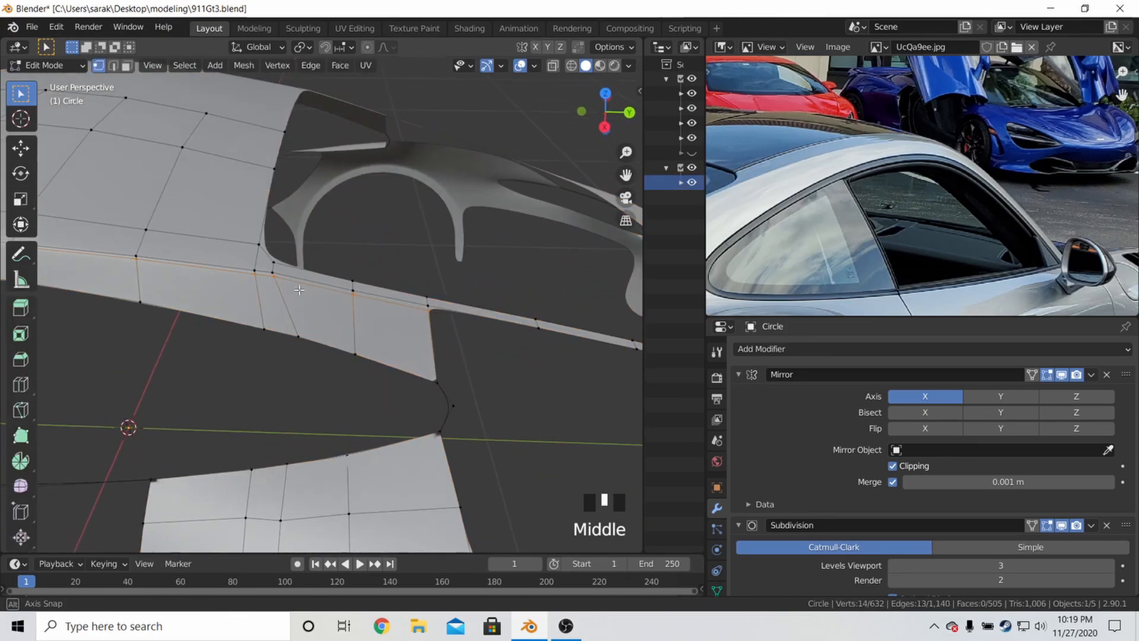
{"action": "scroll", "coordinate": [305, 298], "scroll_direction": "up", "scroll_amount": 2}
{"action": "key", "text": "g"}
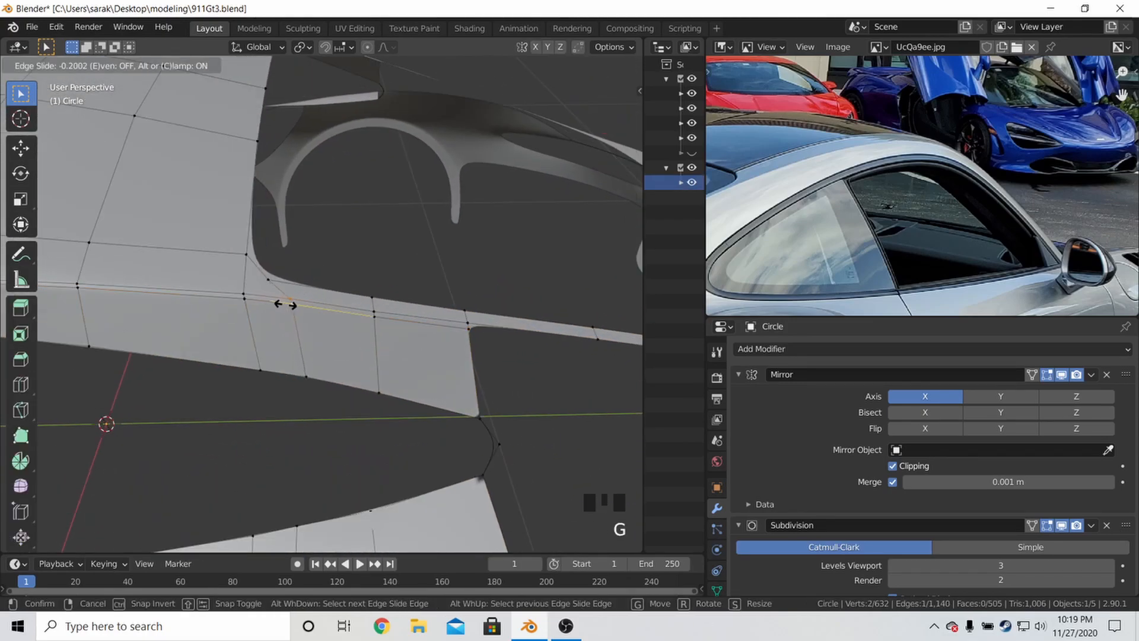
{"action": "left_click", "coordinate": [289, 307]}
Reposition the side window edge vertex below the roof's rear corner and check the smoothed result
{"action": "left_click", "coordinate": [306, 376]}
{"action": "key", "text": "g"}
{"action": "left_click", "coordinate": [310, 385]}
{"action": "key", "text": "Tab"}
{"action": "middle_click_drag", "start_coordinate": [309, 385], "coordinate": [279, 347]}
Inspect the roof rail surface under different viewport lighting, restore the previous lighting, and save the file
{"action": "left_click", "coordinate": [629, 65]}
{"action": "left_click", "coordinate": [613, 135]}
{"action": "mouse_move", "coordinate": [415, 219]}
{"action": "middle_mouse_down"}
{"action": "mouse_move", "coordinate": [273, 260]}
{"action": "mouse_move", "coordinate": [296, 277]}
{"action": "mouse_move", "coordinate": [283, 298]}
{"action": "mouse_move", "coordinate": [215, 283]}
{"action": "mouse_move", "coordinate": [259, 279]}
{"action": "mouse_move", "coordinate": [240, 254]}
{"action": "mouse_move", "coordinate": [186, 227]}
{"action": "mouse_move", "coordinate": [395, 347]}
{"action": "mouse_move", "coordinate": [522, 310]}
{"action": "mouse_move", "coordinate": [554, 322]}
{"action": "mouse_move", "coordinate": [539, 407]}
{"action": "mouse_move", "coordinate": [473, 279]}
{"action": "mouse_move", "coordinate": [301, 232]}
{"action": "mouse_move", "coordinate": [407, 351]}
{"action": "mouse_move", "coordinate": [453, 254]}
{"action": "mouse_move", "coordinate": [478, 272]}
{"action": "mouse_move", "coordinate": [481, 316]}
{"action": "mouse_move", "coordinate": [460, 346]}
{"action": "mouse_move", "coordinate": [392, 364]}
{"action": "mouse_move", "coordinate": [184, 318]}
{"action": "mouse_move", "coordinate": [378, 344]}
{"action": "middle_mouse_up"}
{"action": "left_click", "coordinate": [629, 67]}
{"action": "left_click", "coordinate": [571, 134]}
{"action": "mouse_move", "coordinate": [425, 187]}
{"action": "middle_mouse_down"}
{"action": "mouse_move", "coordinate": [417, 237]}
{"action": "mouse_move", "coordinate": [406, 215]}
{"action": "mouse_move", "coordinate": [546, 195]}
{"action": "mouse_move", "coordinate": [517, 205]}
{"action": "middle_mouse_up"}
{"action": "key", "text": "a"}
{"action": "key", "text": "a"}
{"action": "key", "text": "a"}
{"action": "scroll", "coordinate": [406, 212], "scroll_direction": "down", "scroll_amount": 5}
{"action": "key", "text": "ctrl+s"}
Compare the body's roof and side window area with the reference photo, saving the file again
{"action": "middle_click_drag", "start_coordinate": [446, 233], "coordinate": [470, 267]}
{"action": "scroll", "coordinate": [506, 225], "scroll_direction": "up", "scroll_amount": 3, "text": "ctrl"}
{"action": "scroll", "coordinate": [453, 272], "scroll_direction": "down", "scroll_amount": 4}
{"action": "middle_click_drag", "start_coordinate": [720, 121], "coordinate": [836, 161]}
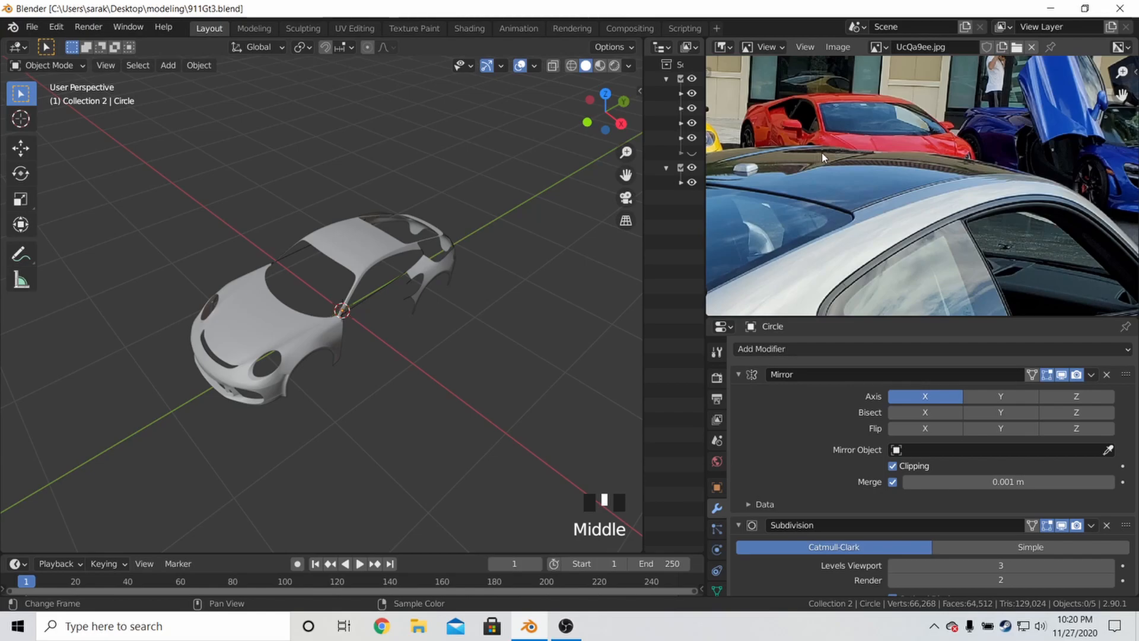
{"action": "scroll", "coordinate": [463, 235], "scroll_direction": "up", "scroll_amount": 4}
{"action": "middle_click_drag", "start_coordinate": [450, 221], "coordinate": [480, 173], "text": "shift"}
{"action": "scroll", "coordinate": [381, 177], "scroll_direction": "down", "scroll_amount": 4}
{"action": "key", "text": "ctrl+s"}
{"action": "scroll", "coordinate": [480, 220], "scroll_direction": "up", "scroll_amount": 4}
{"action": "middle_click_drag", "start_coordinate": [417, 230], "coordinate": [266, 302], "text": "shift"}
{"action": "scroll", "coordinate": [383, 248], "scroll_direction": "up", "scroll_amount": 4}
Delete the extra lengthwise edge loop along the roof rail and check the smoothed surface in Object Mode
{"action": "left_click", "coordinate": [383, 248]}
{"action": "key", "text": "Tab"}
{"action": "middle_click_drag", "start_coordinate": [384, 249], "coordinate": [349, 264]}
{"action": "scroll", "coordinate": [348, 259], "scroll_direction": "up", "scroll_amount": 1}
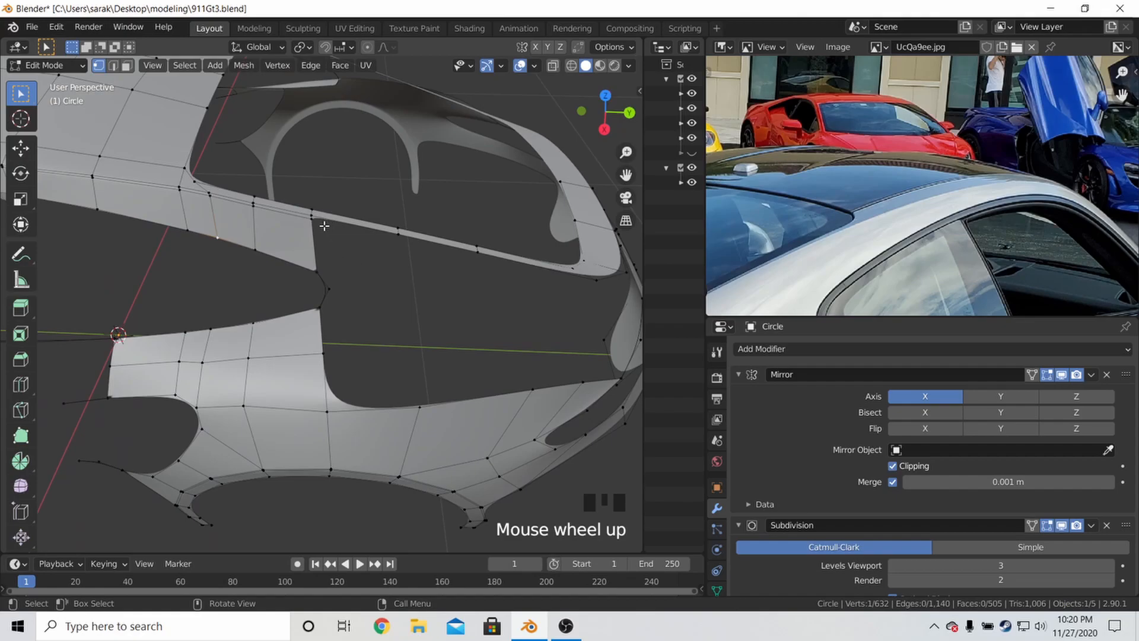
{"action": "key", "text": "x"}
{"action": "left_click", "coordinate": [276, 374]}
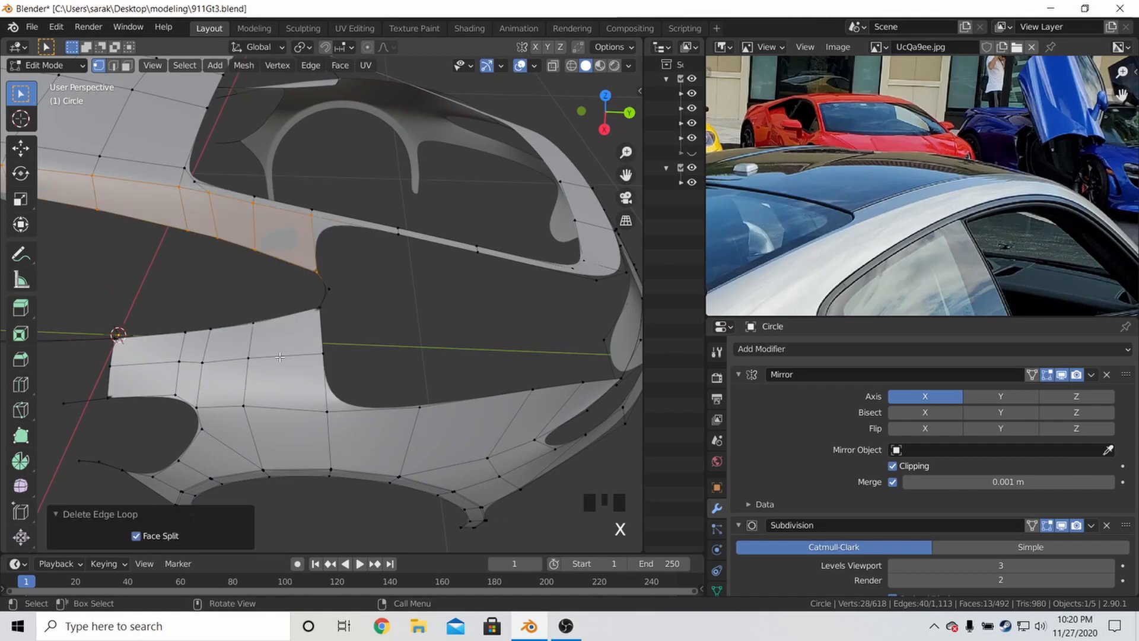
{"action": "key", "text": "Tab"}
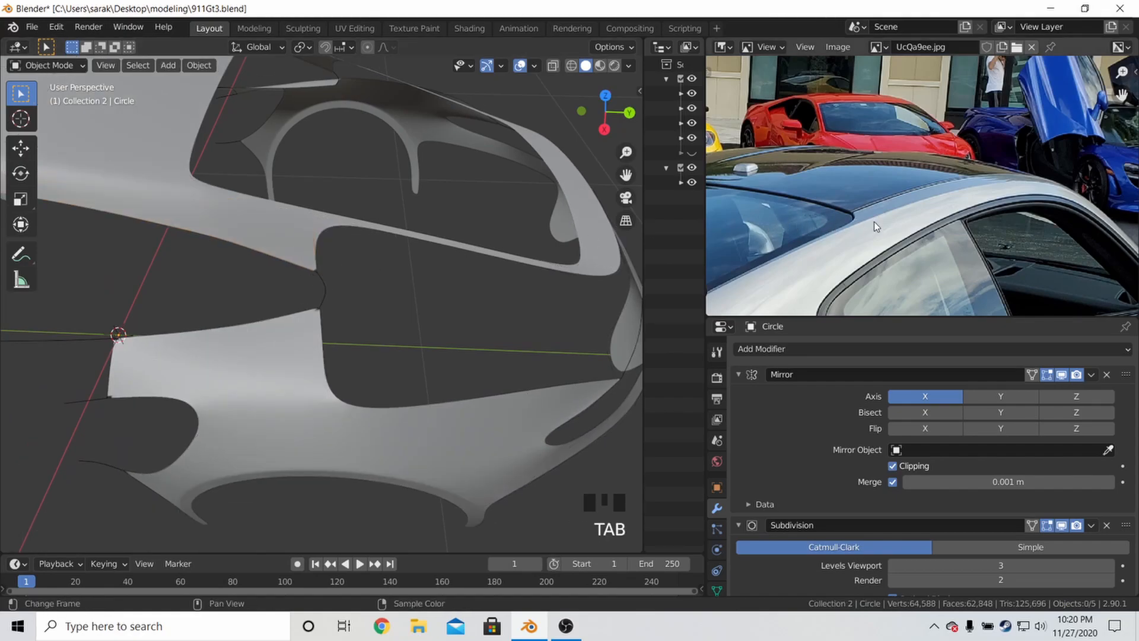
Examine the rear wing and rear quarter in the reference photo, review the whole body, and save the file
{"action": "middle_click_drag", "start_coordinate": [870, 222], "coordinate": [1093, 91]}
{"action": "middle_click_drag", "start_coordinate": [919, 201], "coordinate": [980, 153]}
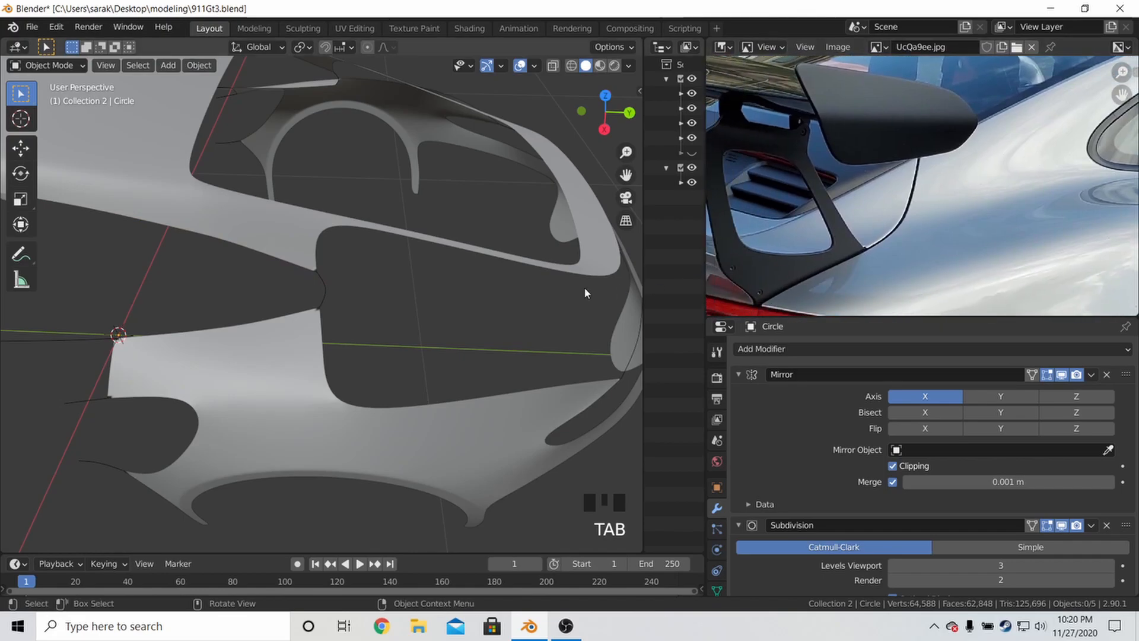
{"action": "middle_click_drag", "start_coordinate": [595, 260], "coordinate": [529, 279]}
{"action": "scroll", "coordinate": [477, 230], "scroll_direction": "down", "scroll_amount": 5}
{"action": "key", "text": "a"}
{"action": "key", "text": "a"}
{"action": "key", "text": "a"}
{"action": "key", "text": "ctrl+s"}
Examine the smoothed body from the front and the front side, saving the file again
{"action": "scroll", "coordinate": [505, 237], "scroll_direction": "up", "scroll_amount": 2}
{"action": "middle_click_drag", "start_coordinate": [418, 225], "coordinate": [58, 319], "text": "shift"}
{"action": "scroll", "coordinate": [475, 220], "scroll_direction": "down", "scroll_amount": 2}
{"action": "key", "text": "ctrl+s"}
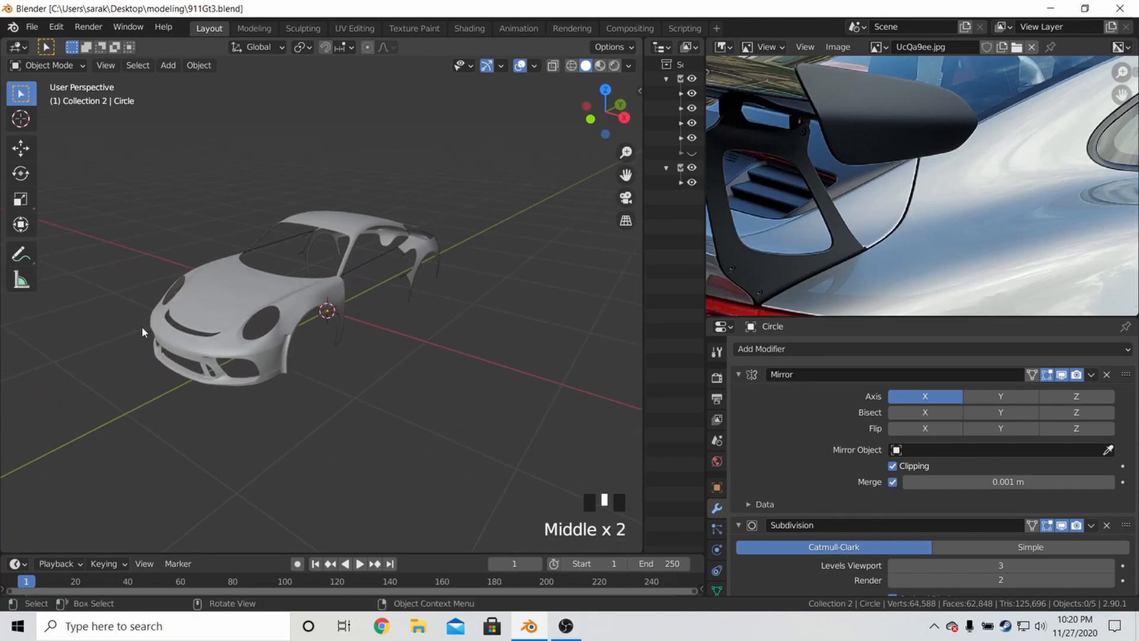
{"action": "scroll", "coordinate": [148, 341], "scroll_direction": "up", "scroll_amount": 1}
{"action": "scroll", "coordinate": [151, 347], "scroll_direction": "down", "scroll_amount": 2}
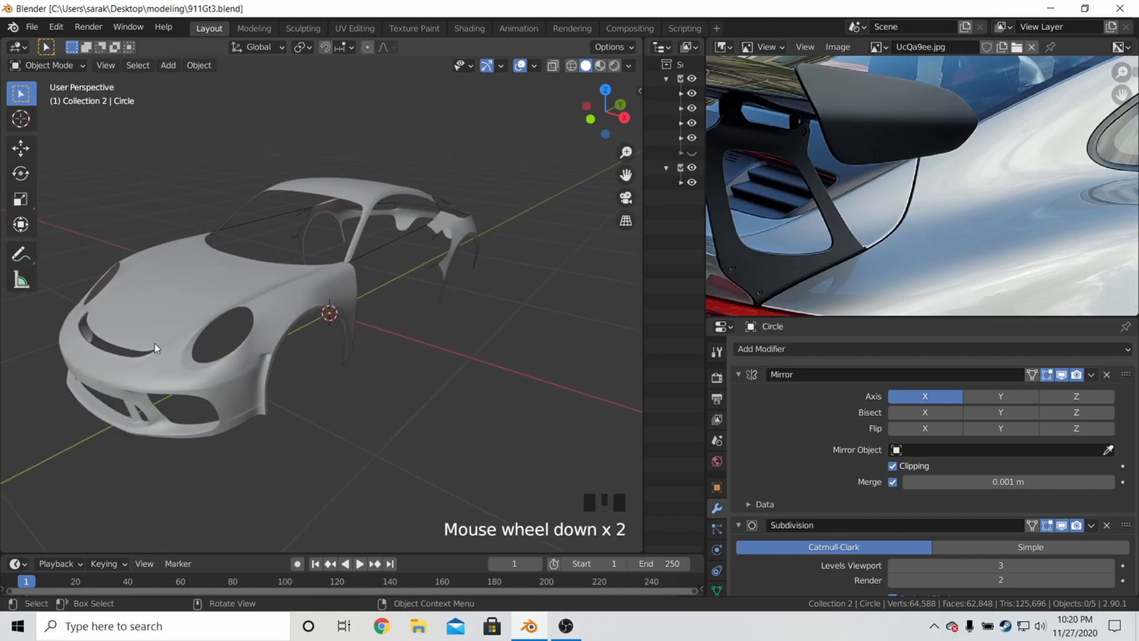
{"action": "middle_click_drag", "start_coordinate": [155, 343], "coordinate": [198, 319], "text": "shift"}
{"action": "key", "text": "ctrl+s"}
{"action": "scroll", "coordinate": [207, 297], "scroll_direction": "down", "scroll_amount": 1}
{"action": "mouse_move", "coordinate": [212, 272]}
{"action": "middle_mouse_down"}
{"action": "mouse_move", "coordinate": [201, 347]}
{"action": "mouse_move", "coordinate": [211, 254]}
{"action": "mouse_move", "coordinate": [374, 252]}
{"action": "mouse_move", "coordinate": [386, 268]}
{"action": "mouse_move", "coordinate": [425, 253]}
{"action": "mouse_move", "coordinate": [617, 254]}
{"action": "mouse_move", "coordinate": [220, 253]}
{"action": "middle_mouse_up"}
{"action": "scroll", "coordinate": [226, 253], "scroll_direction": "up", "scroll_amount": 2}
{"action": "scroll", "coordinate": [285, 252], "scroll_direction": "down", "scroll_amount": 2}
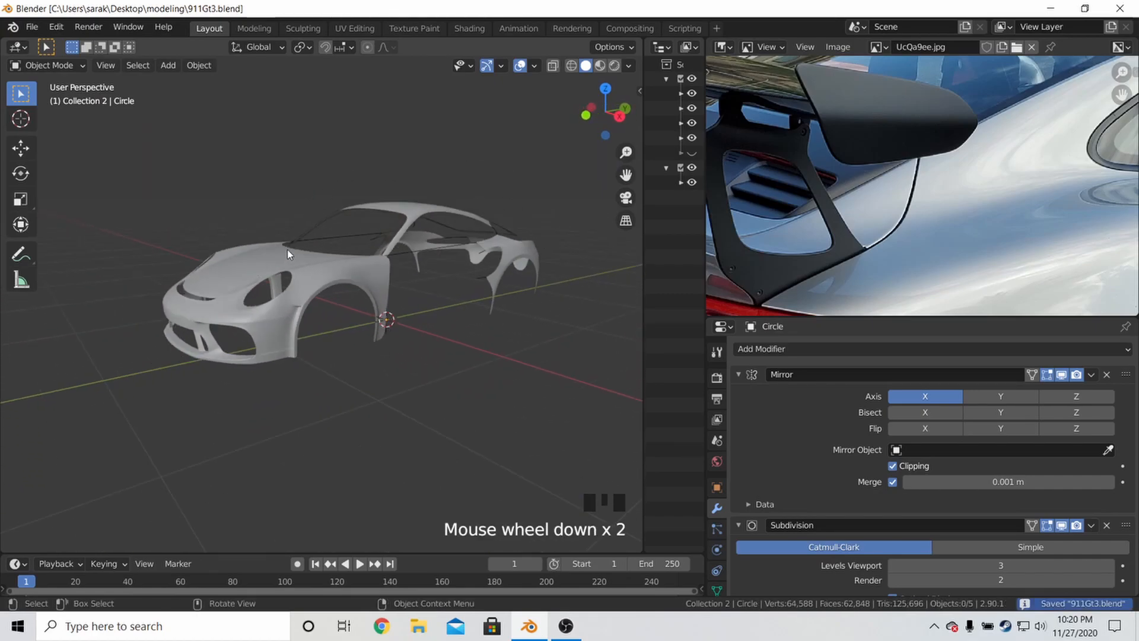